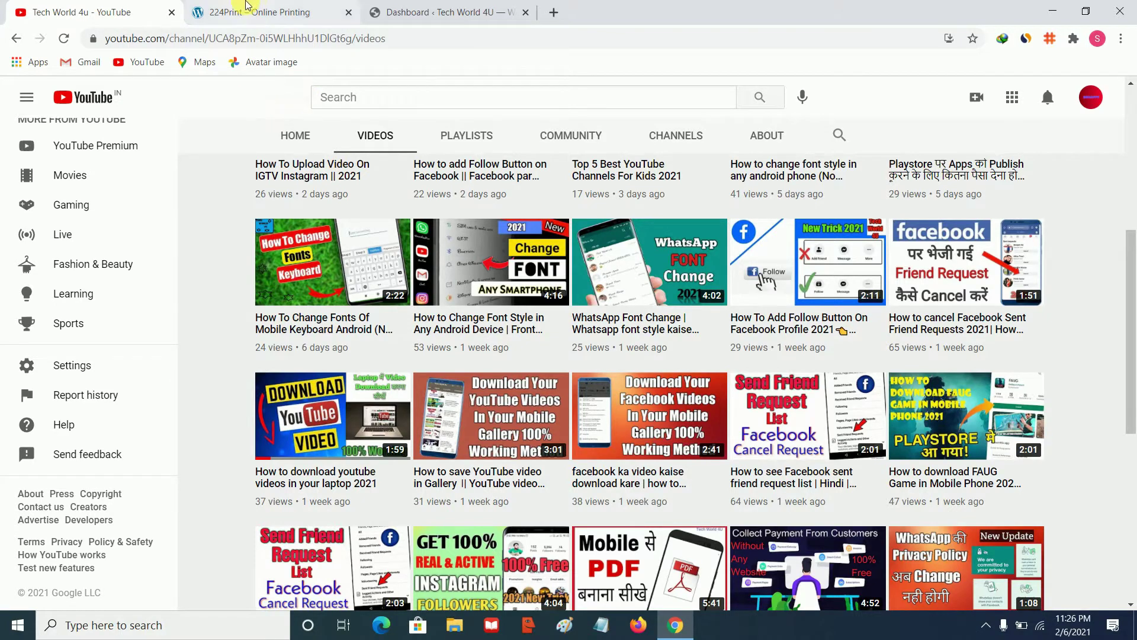
Look over the 224Print home page down to the product categories and open the Men's T-Shirts category
click(253, 6)
scroll(291, 267, down, 2)
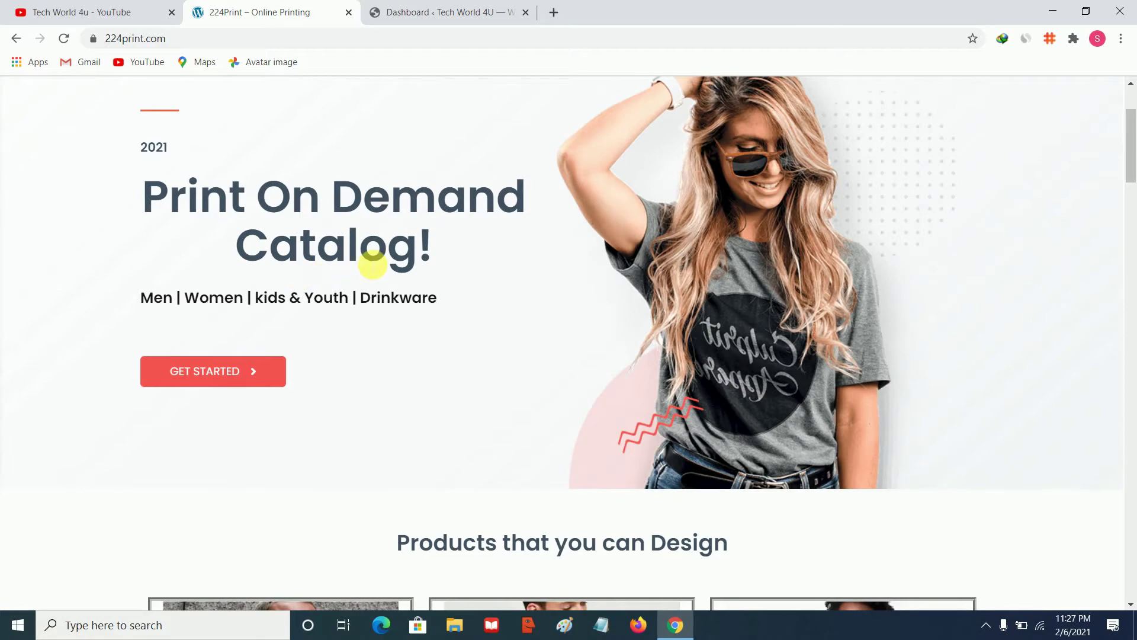
scroll(389, 297, down, 6)
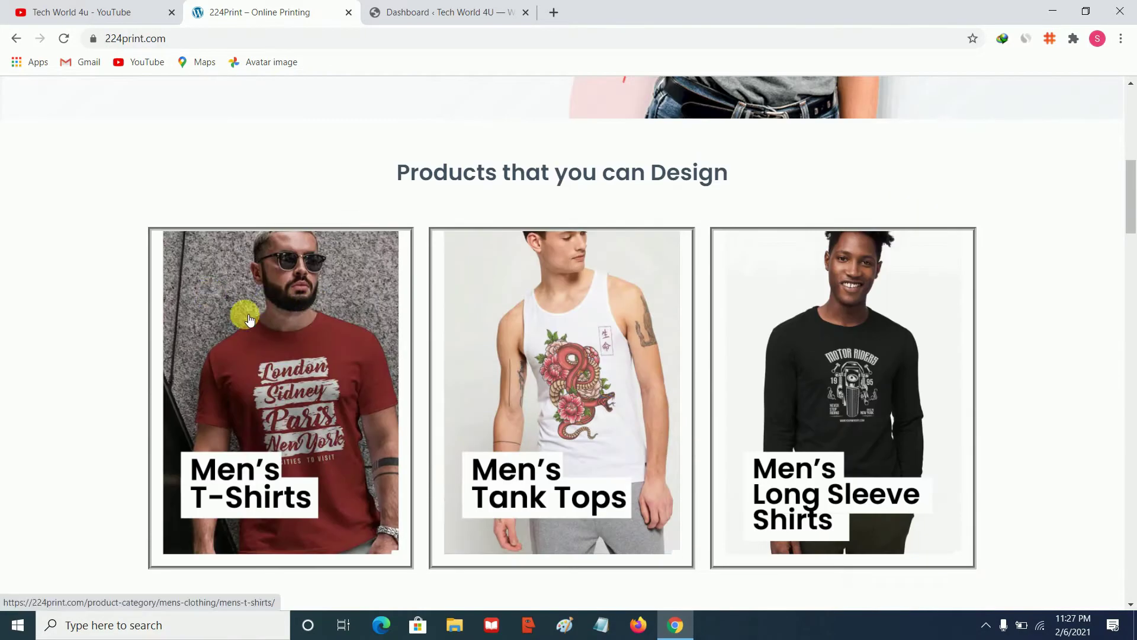
scroll(178, 296, down, 2)
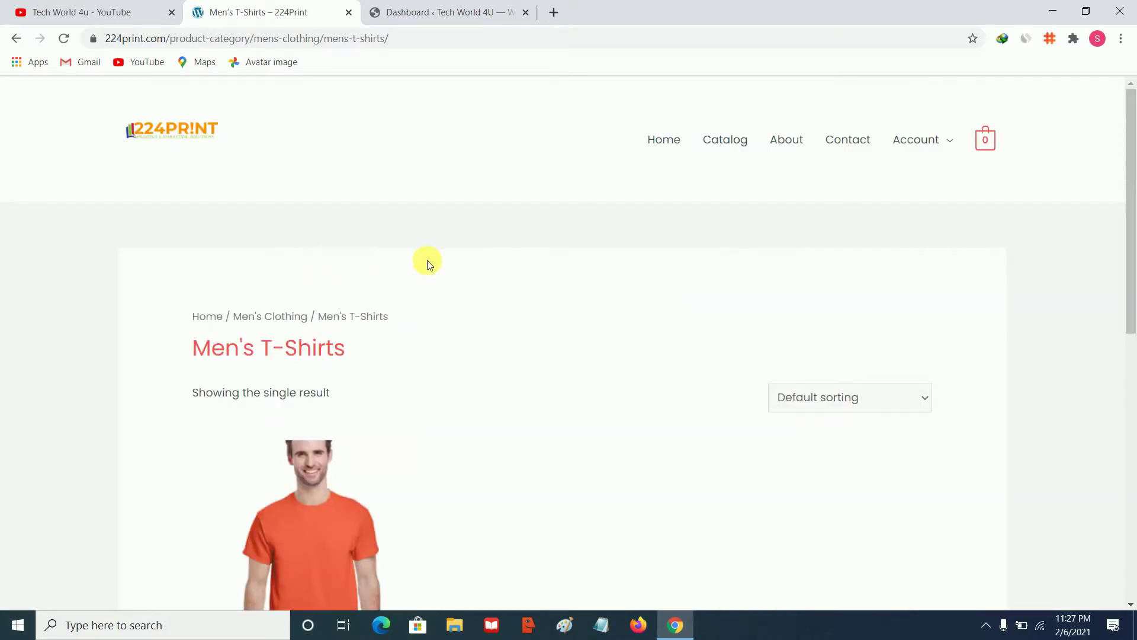
Open the Gildan Adult Heavy Cotton T-Shirt G500 product and start customizing it in the design editor
scroll(272, 310, down, 3)
scroll(312, 310, down, 1)
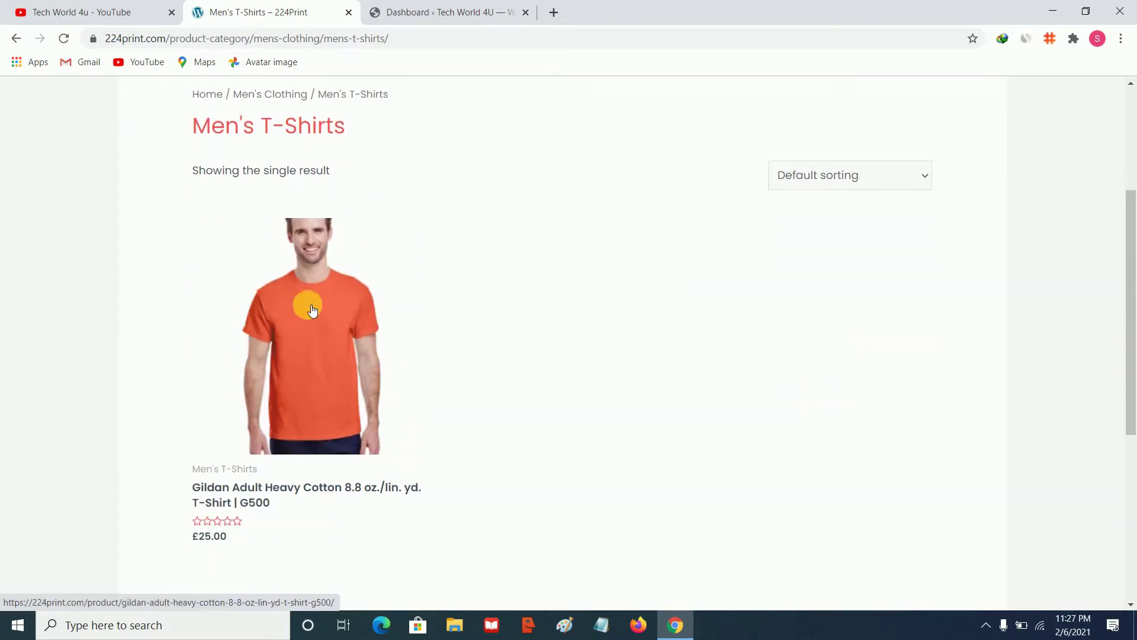
click(308, 307)
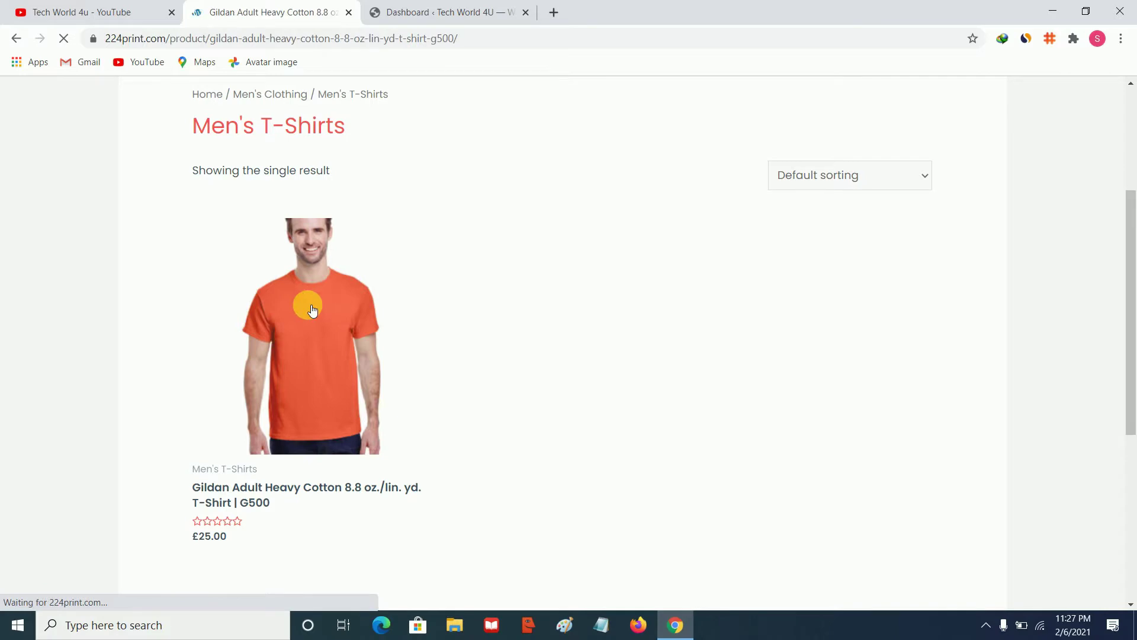
scroll(362, 308, down, 1)
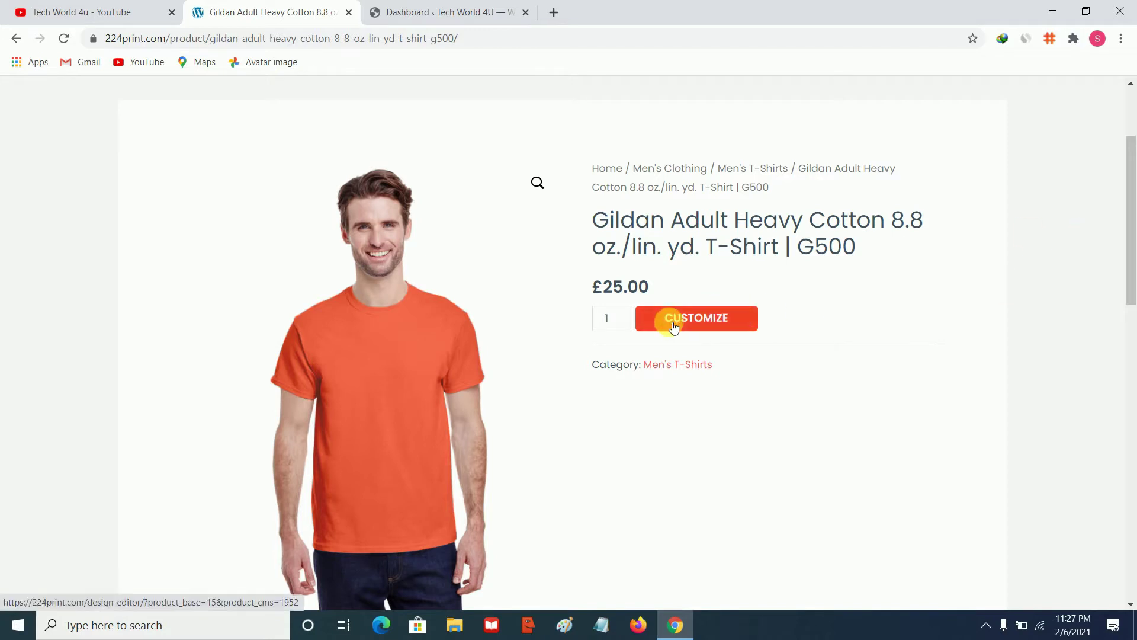
click(680, 319)
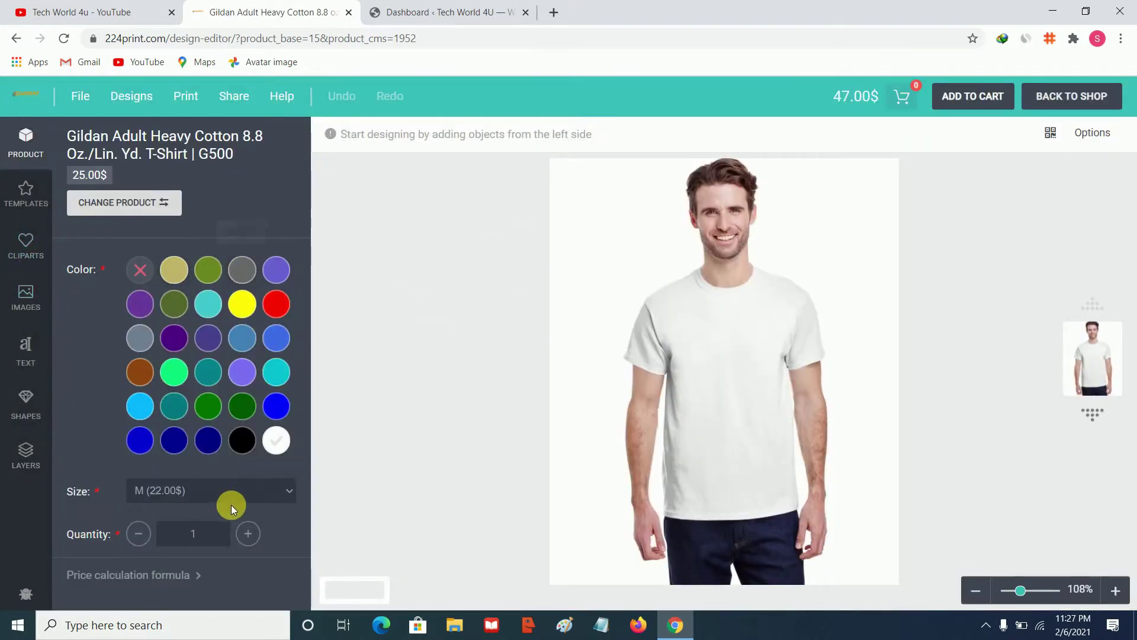
Examine the design editor's size options and its text, shapes, layers, images and cliparts tools
click(238, 484)
click(414, 379)
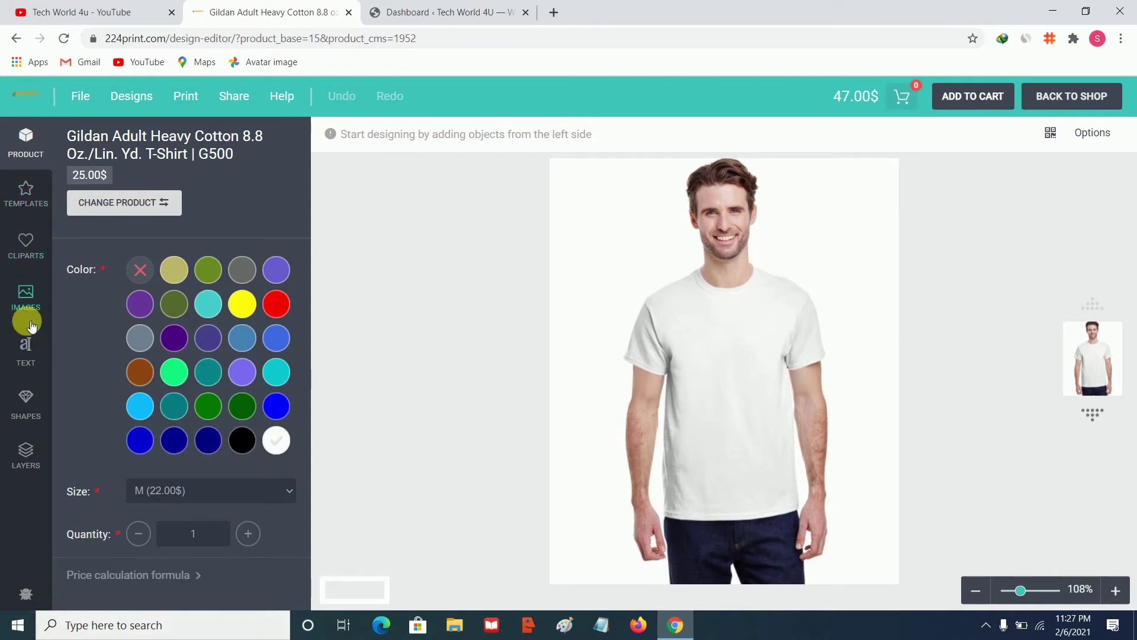
click(23, 343)
click(21, 406)
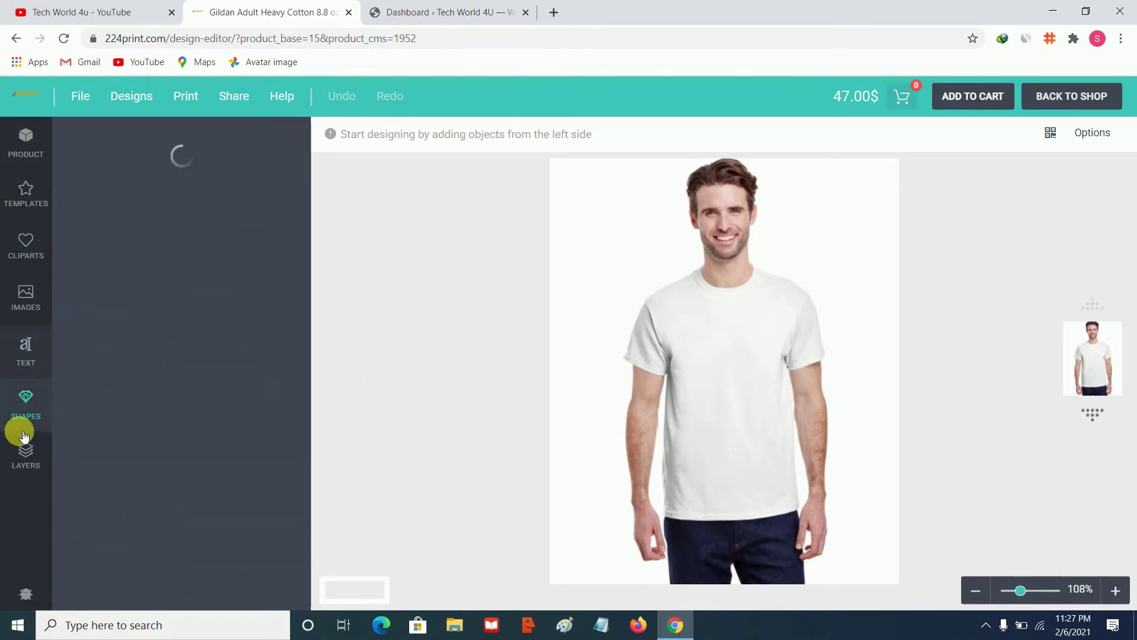
click(19, 468)
click(25, 350)
click(26, 295)
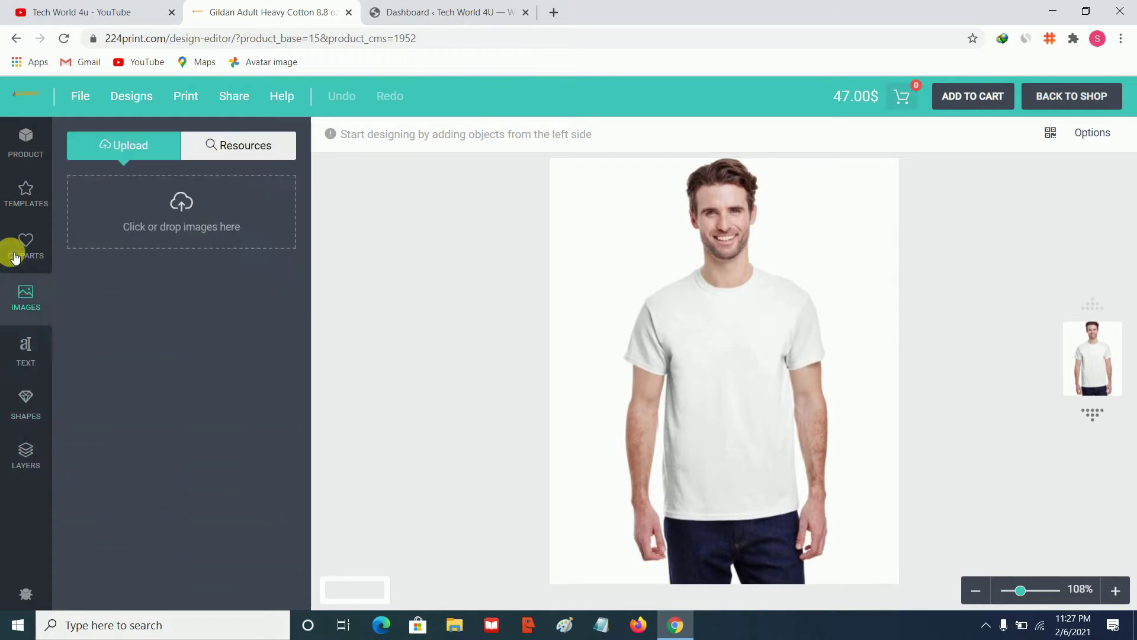
click(9, 230)
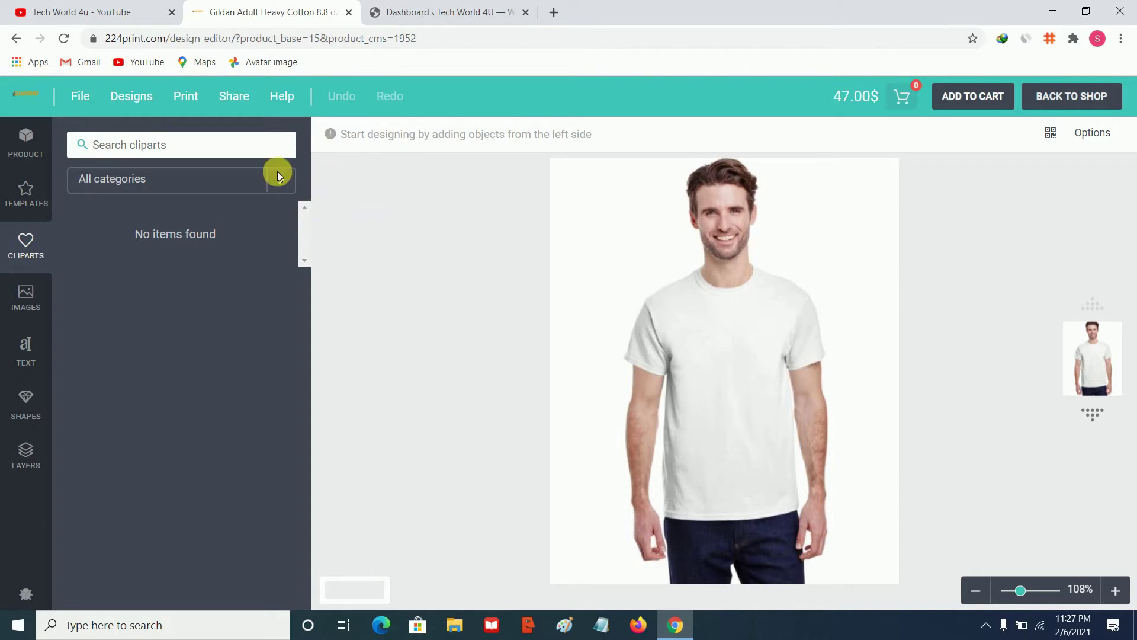
Return to the 224Print home page and review its sections down to the footer
click(28, 94)
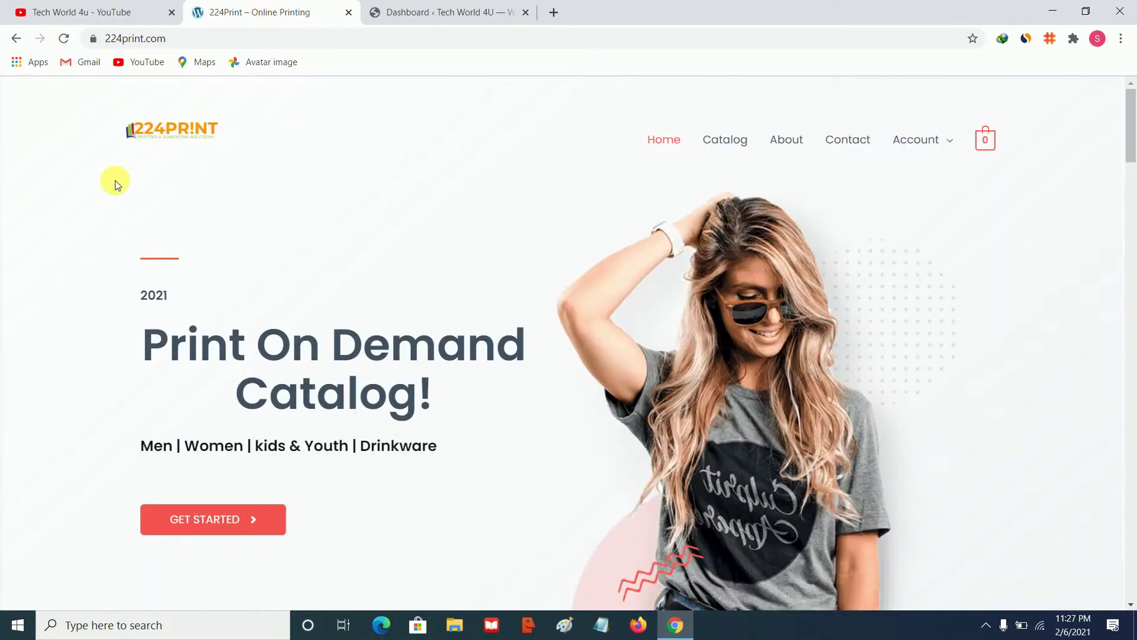
scroll(237, 228, down, 2)
scroll(204, 234, down, 20)
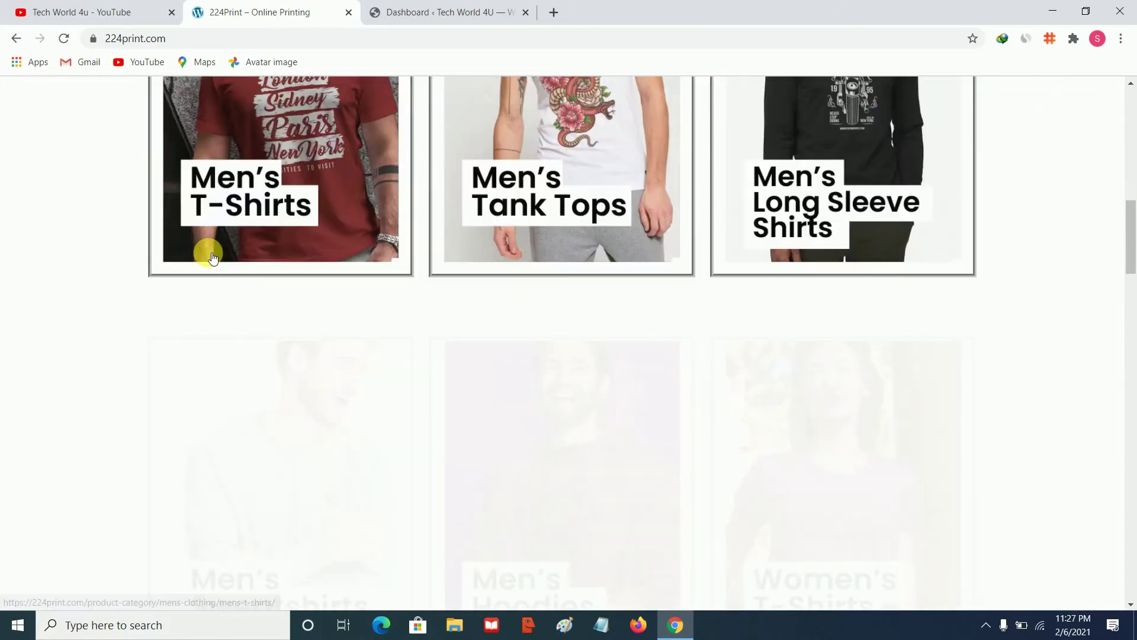
scroll(204, 278, down, 20)
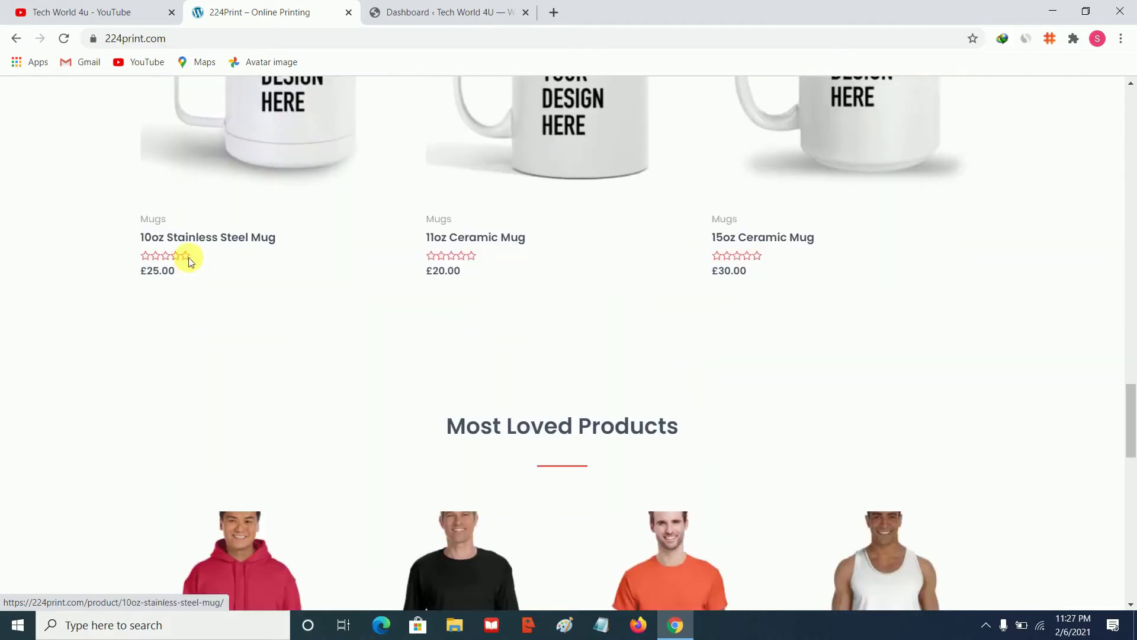
scroll(172, 242, down, 6)
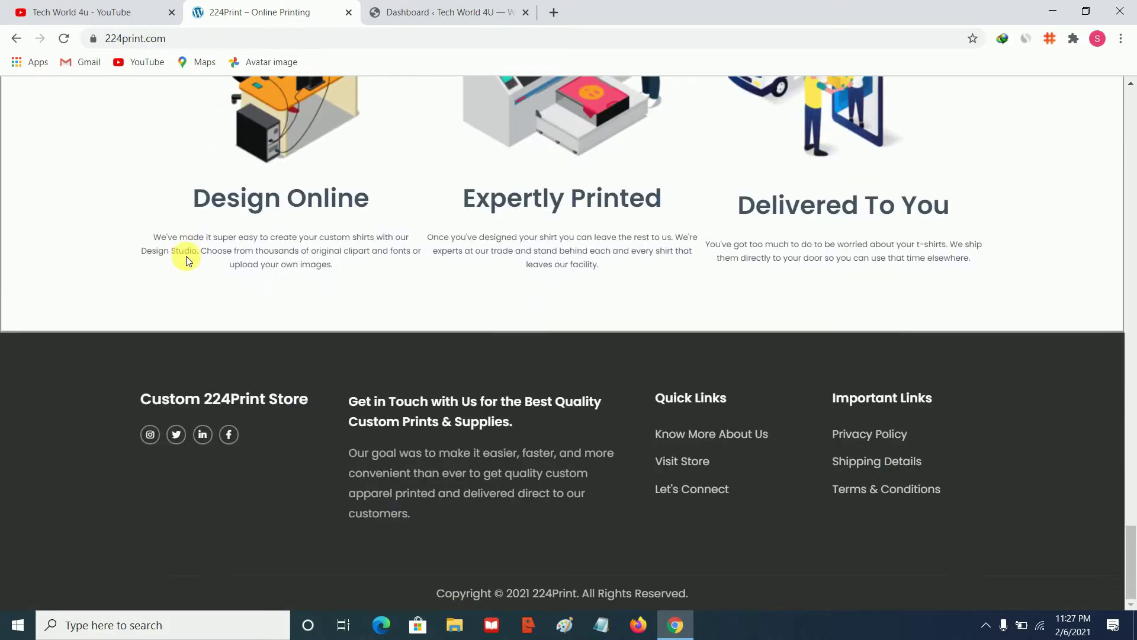
scroll(186, 255, up, 10)
scroll(191, 262, up, 20)
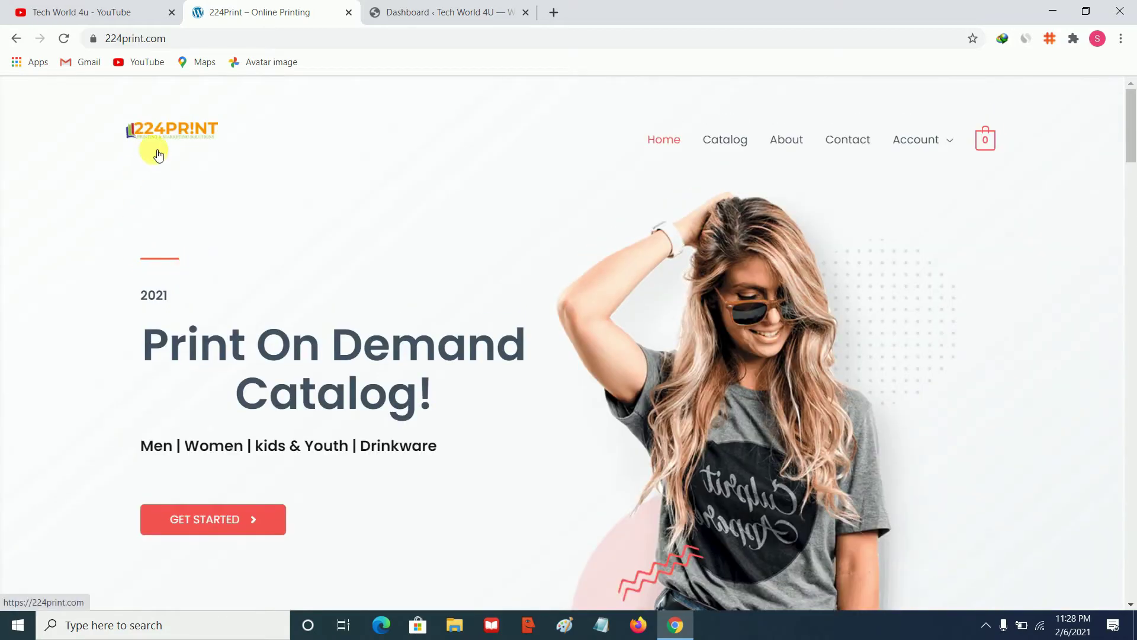
Switch to the WordPress dashboard, open the Tech World 4U site in a new tab and look over its front page
click(430, 13)
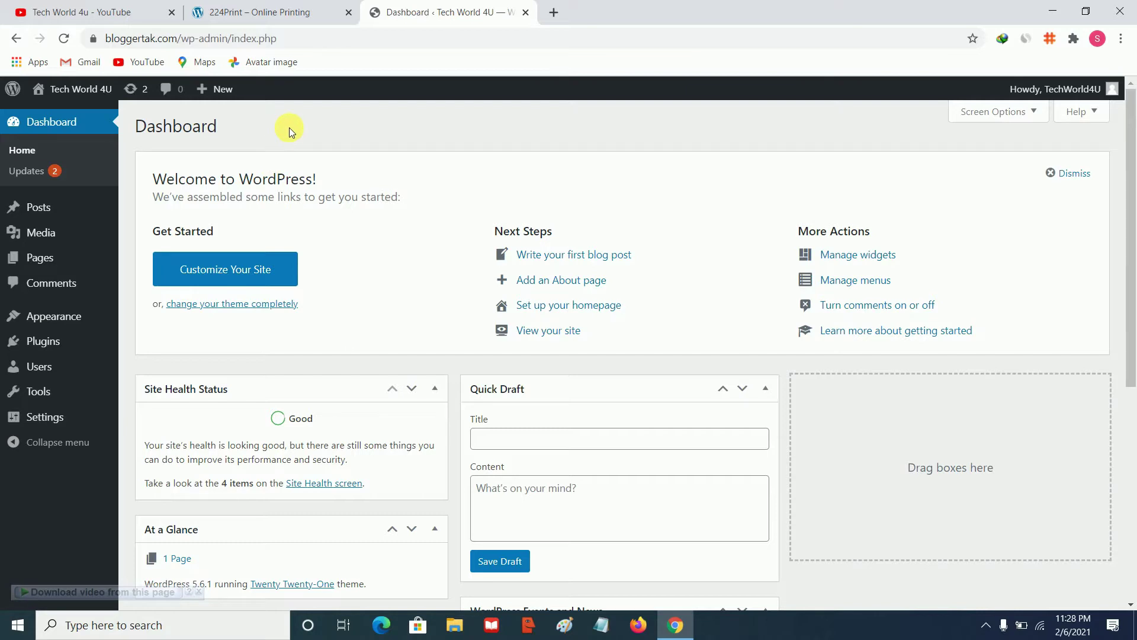
mouse_move(55, 86)
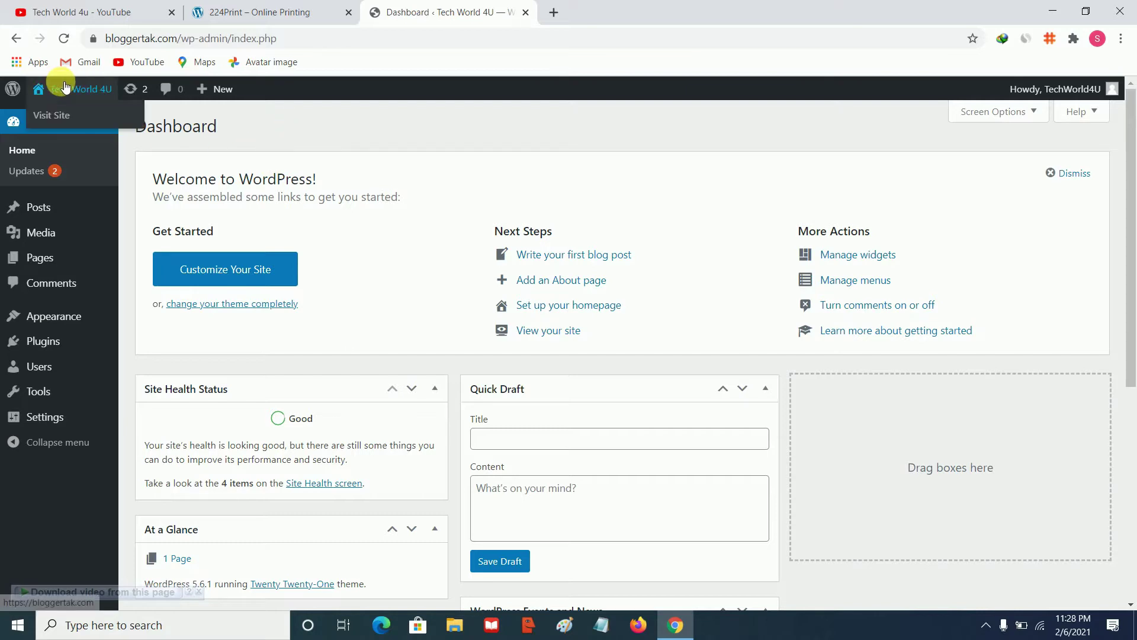
right_click(64, 121)
click(92, 124)
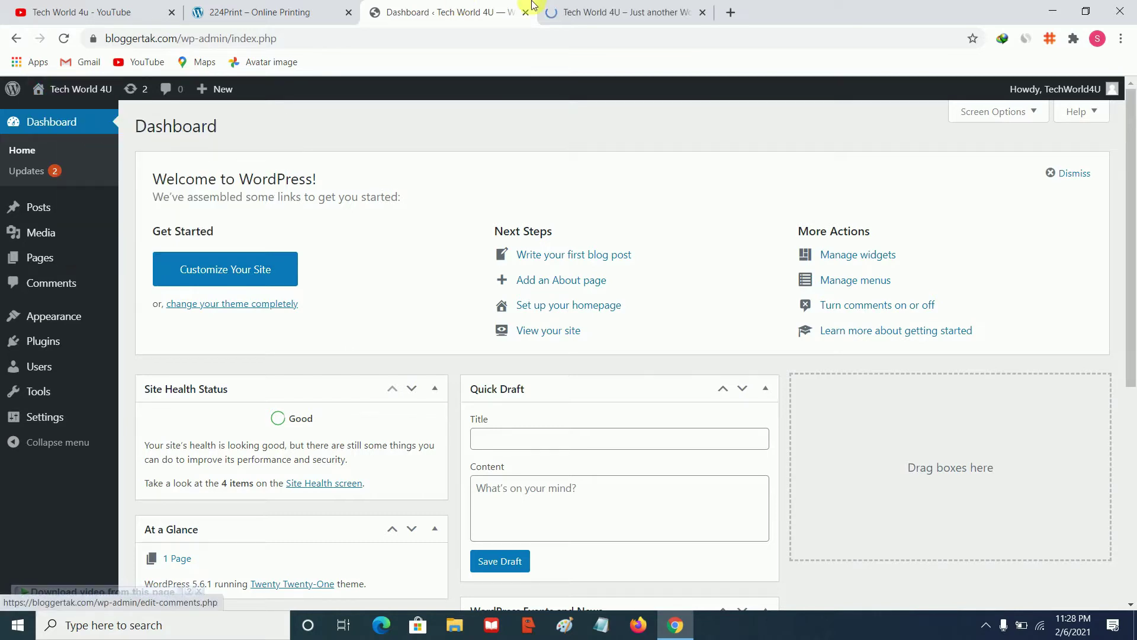
click(598, 5)
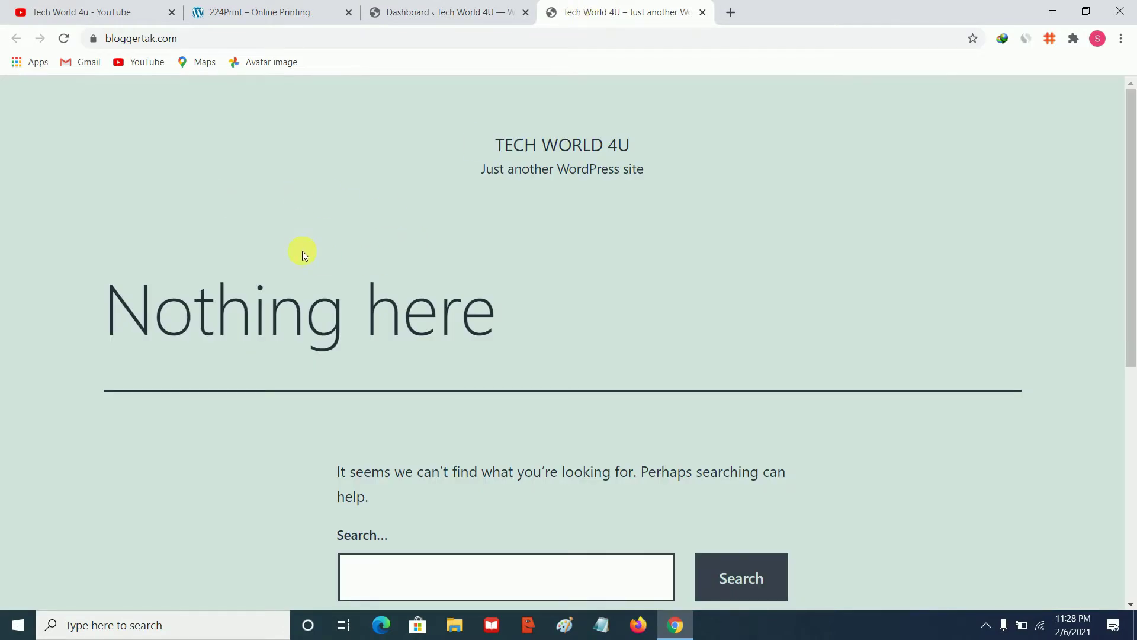
scroll(275, 178, down, 6)
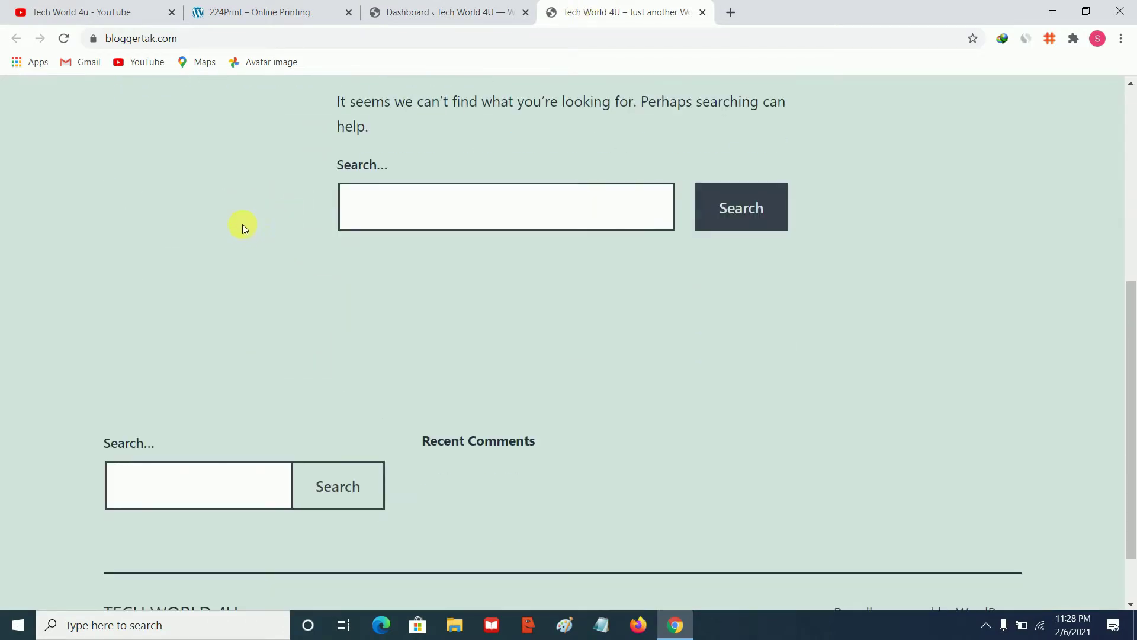
scroll(138, 159, up, 5)
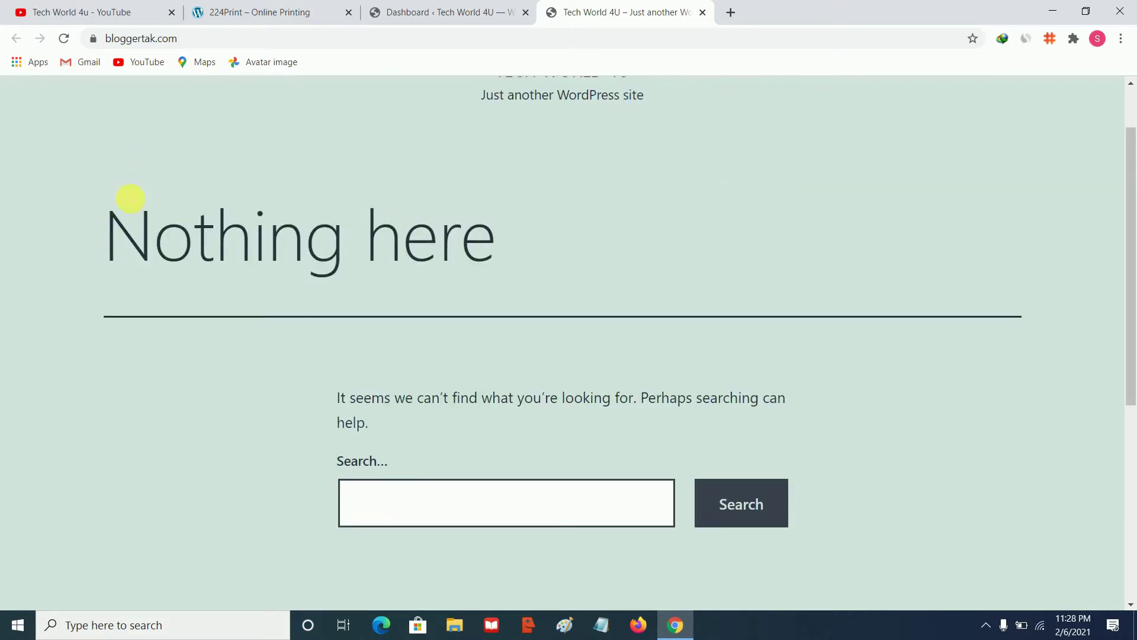
scroll(286, 179, up, 1)
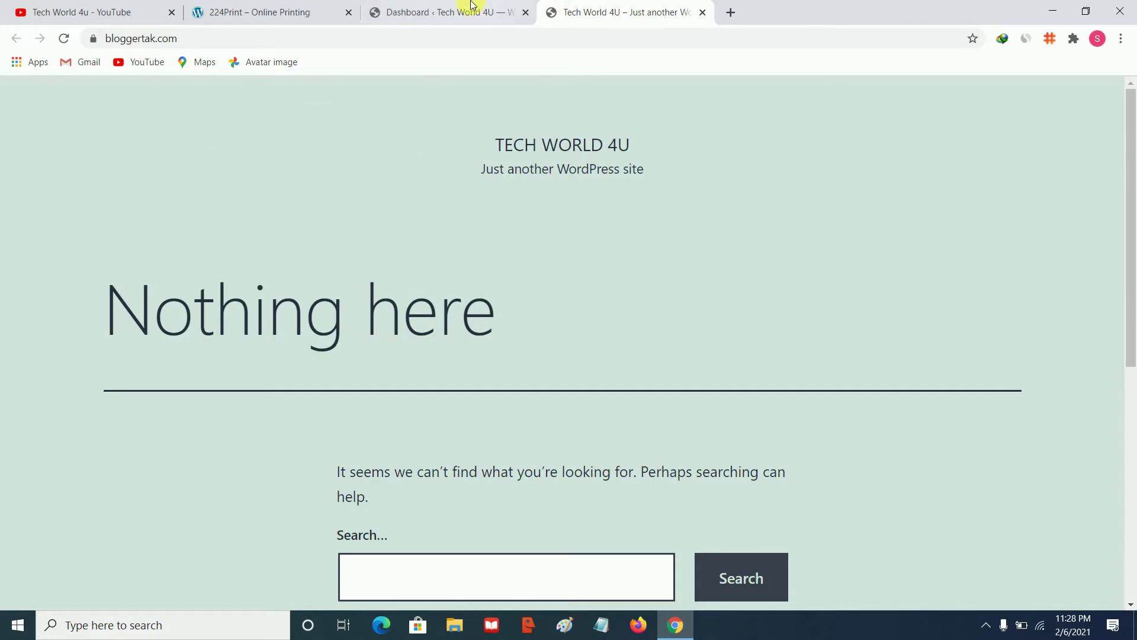
Return to the WordPress dashboard and search the themes available to add for "astra"
click(445, 5)
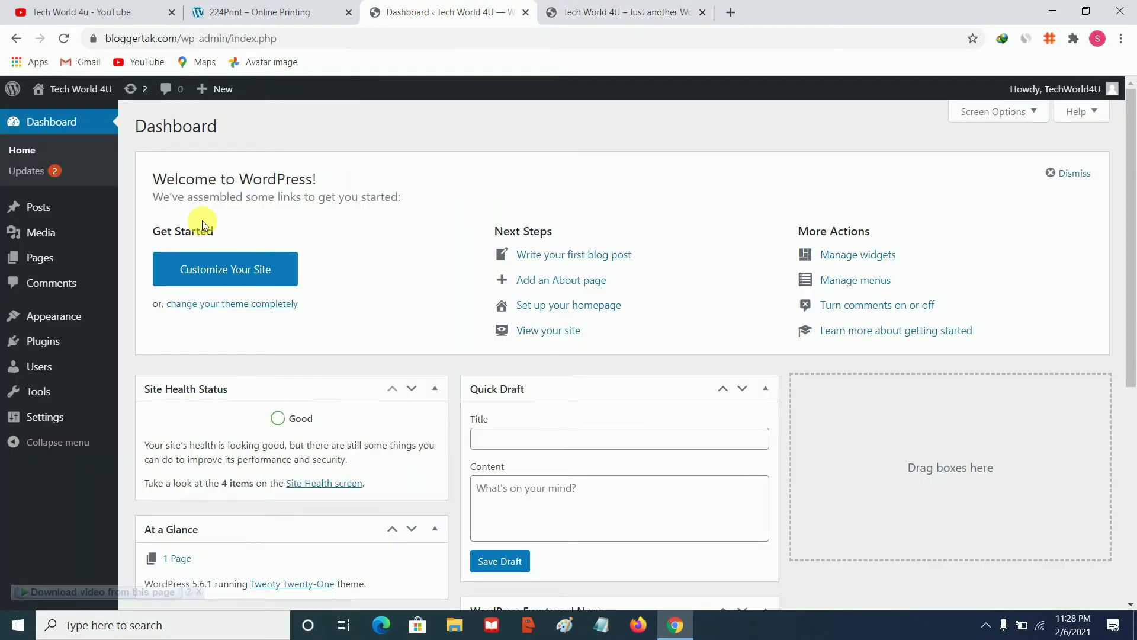
mouse_move(80, 320)
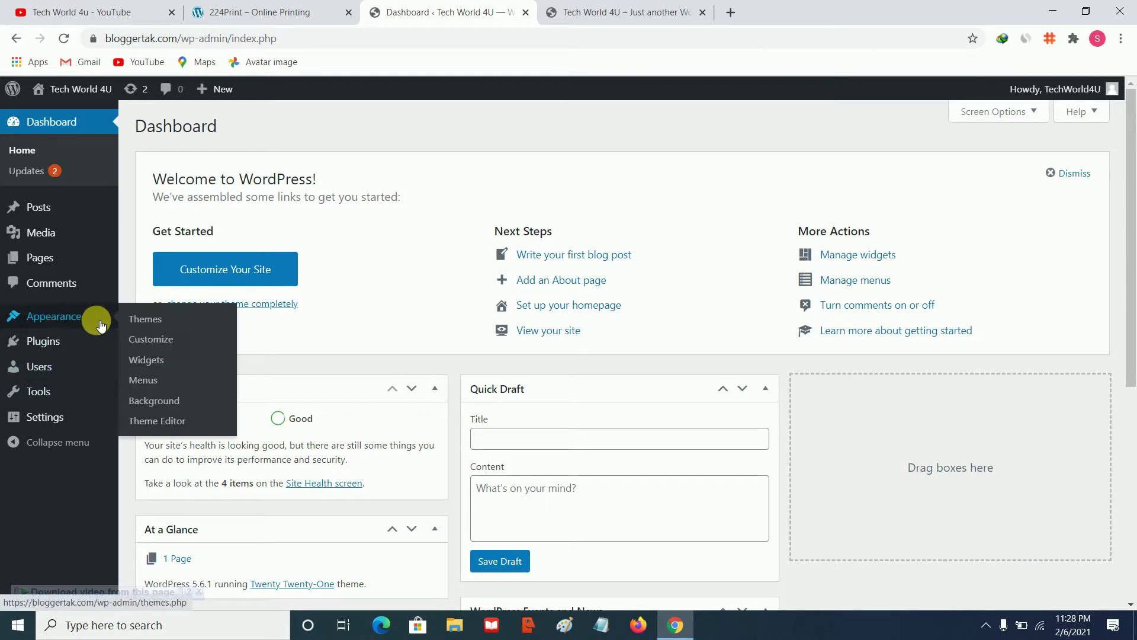
click(142, 318)
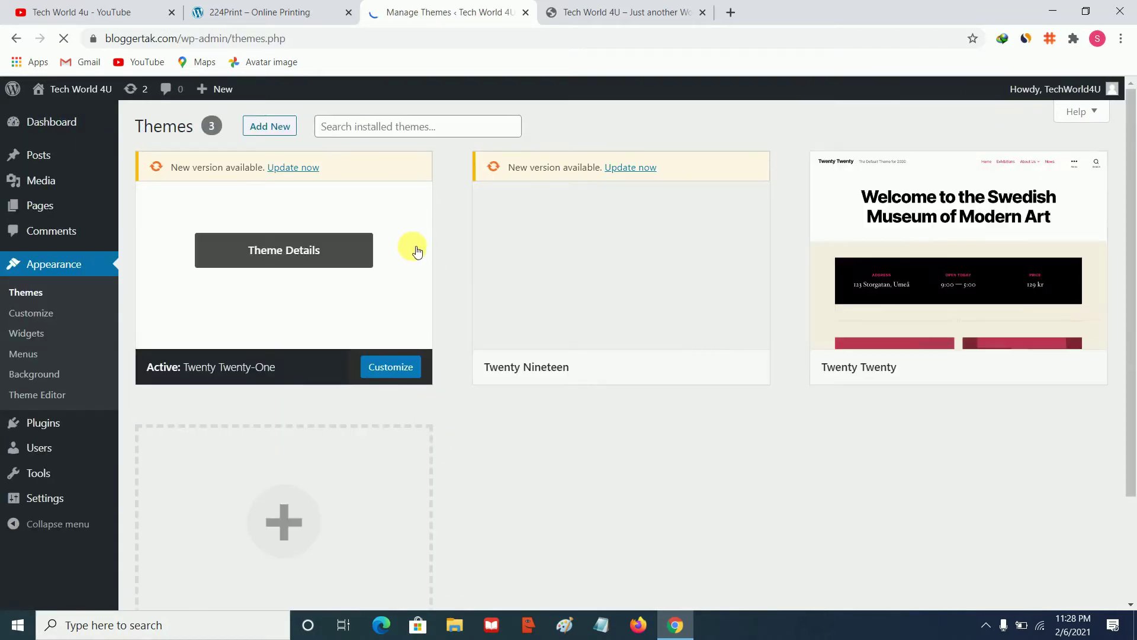
click(268, 129)
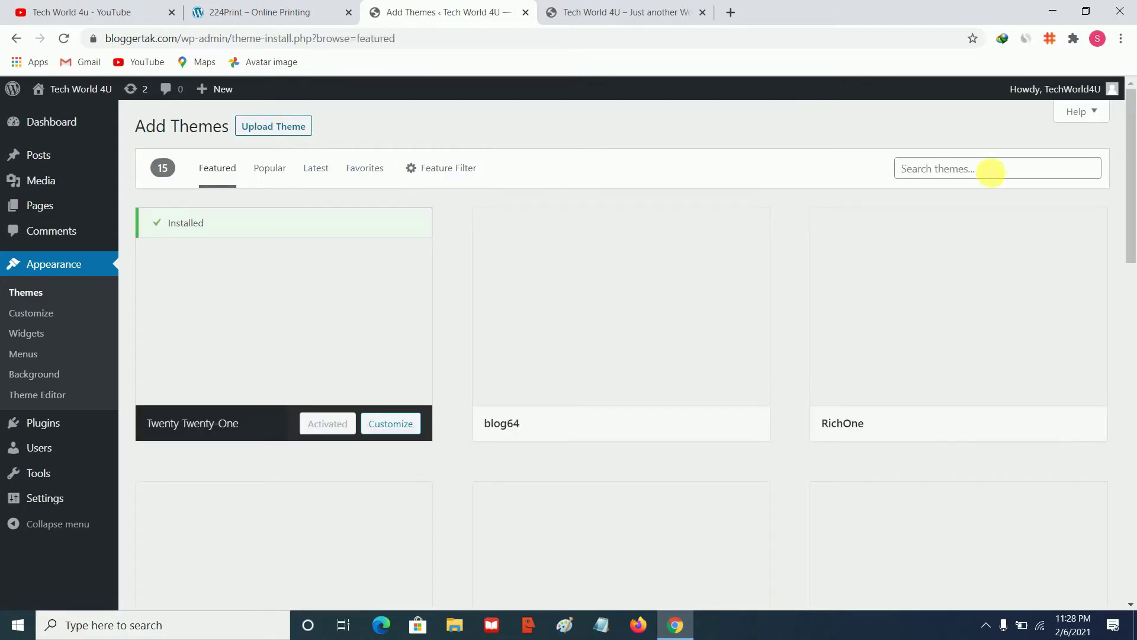
click(951, 170)
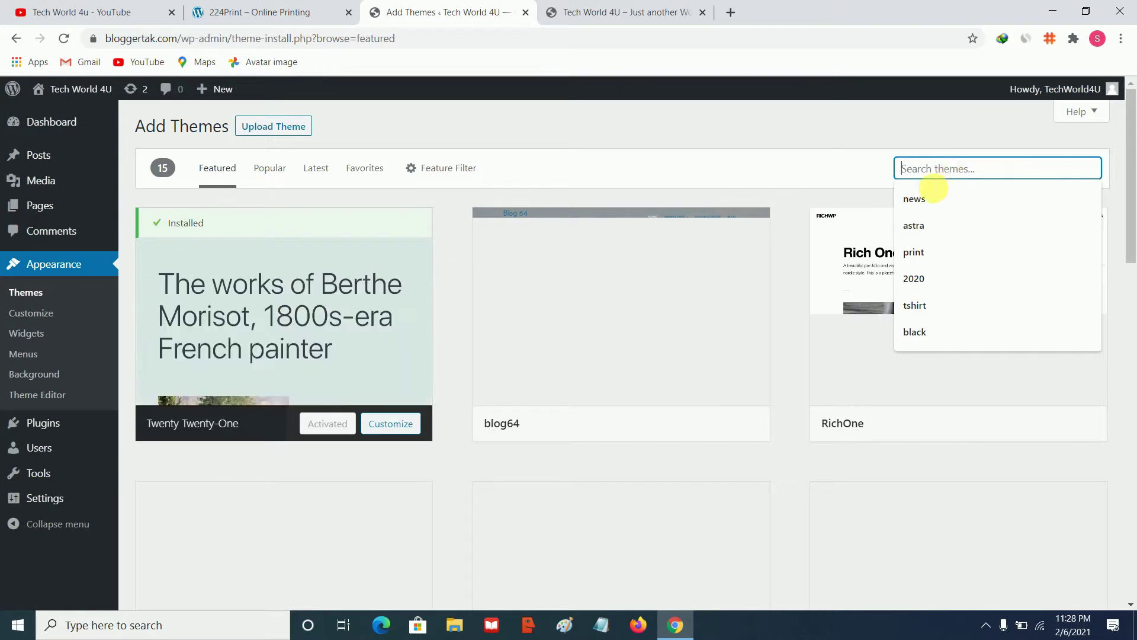
click(927, 225)
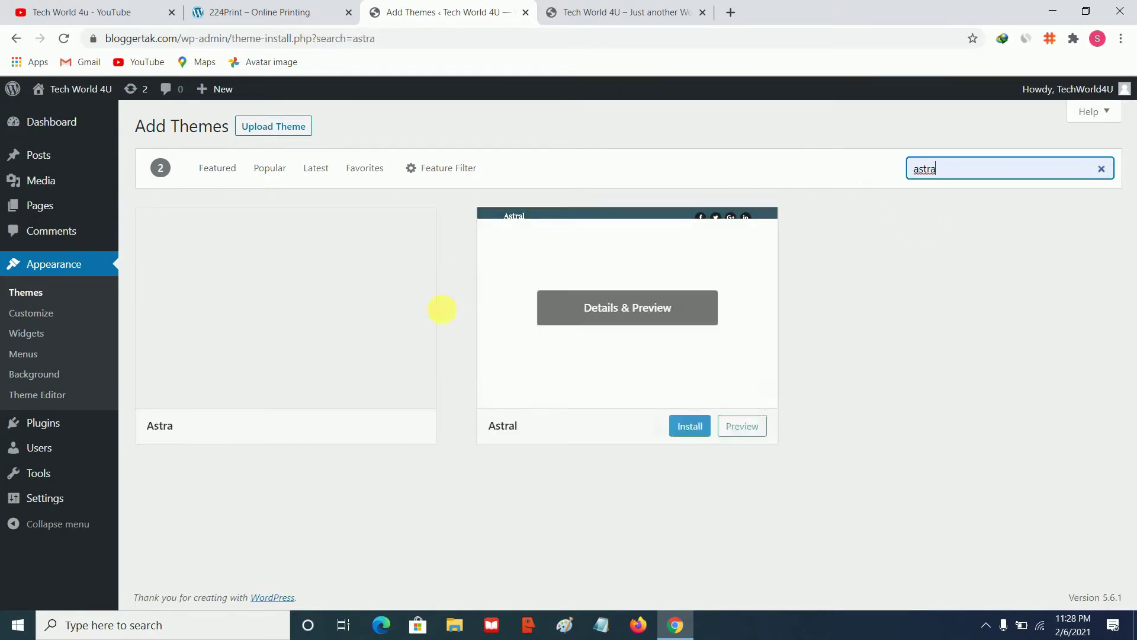
Install and activate the Astra theme
mouse_move(249, 235)
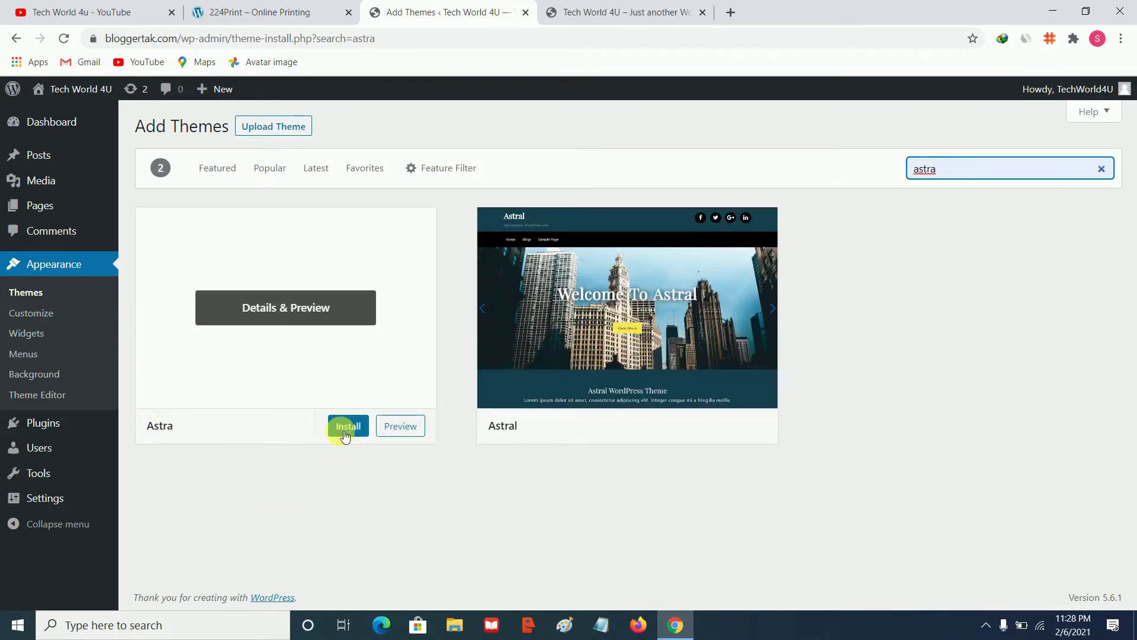
click(344, 433)
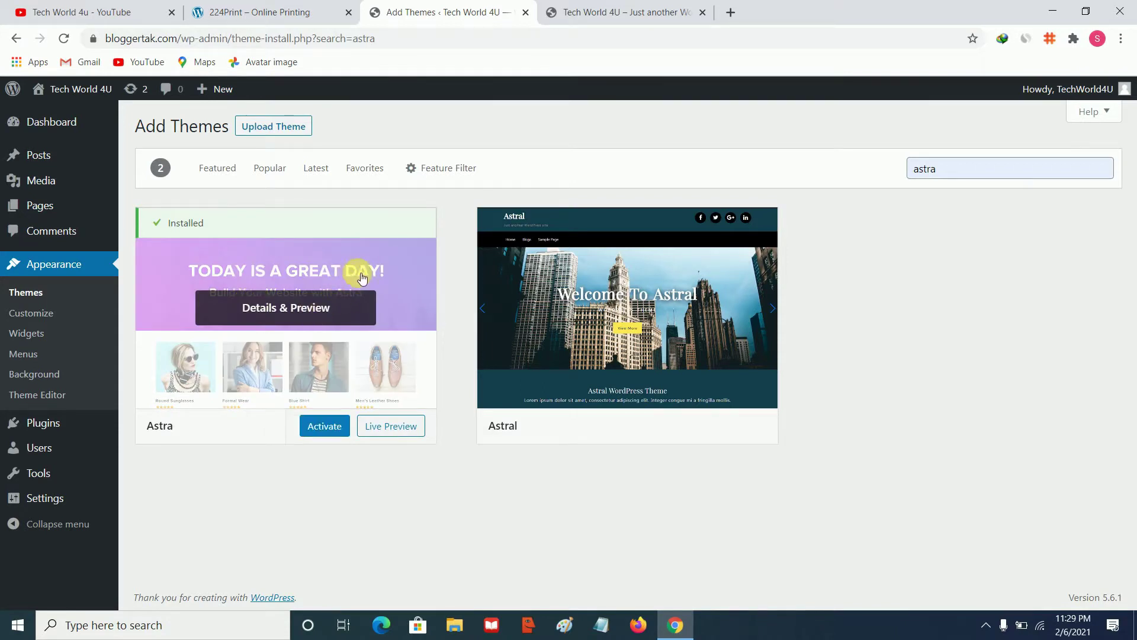
click(320, 425)
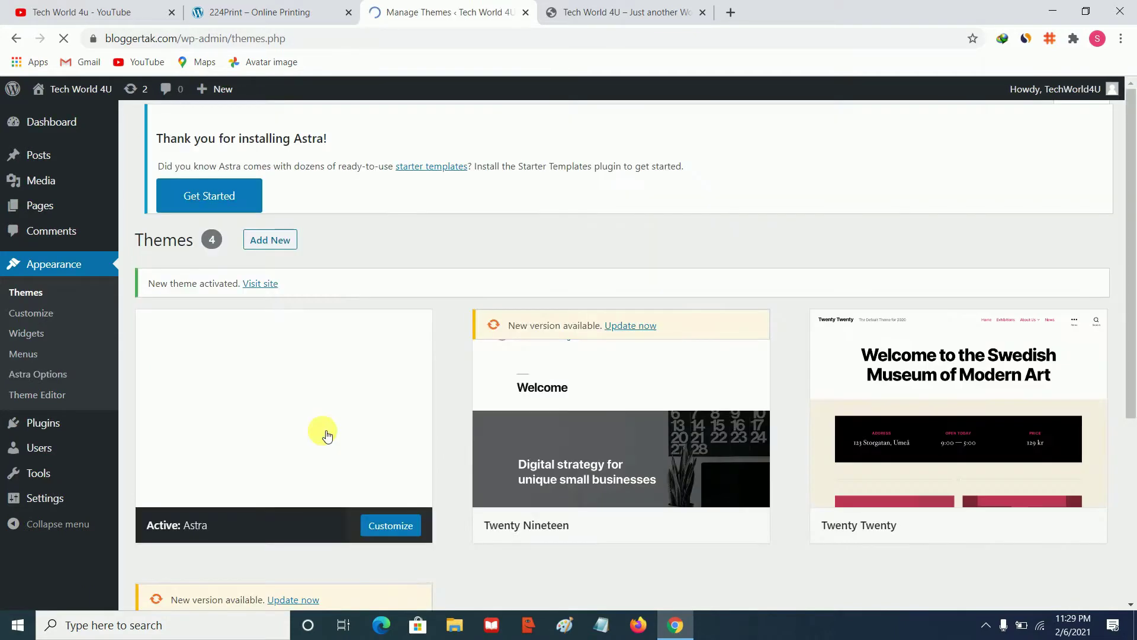
Delete the installed Twenty Nineteen theme and confirm its removal
scroll(237, 437, down, 2)
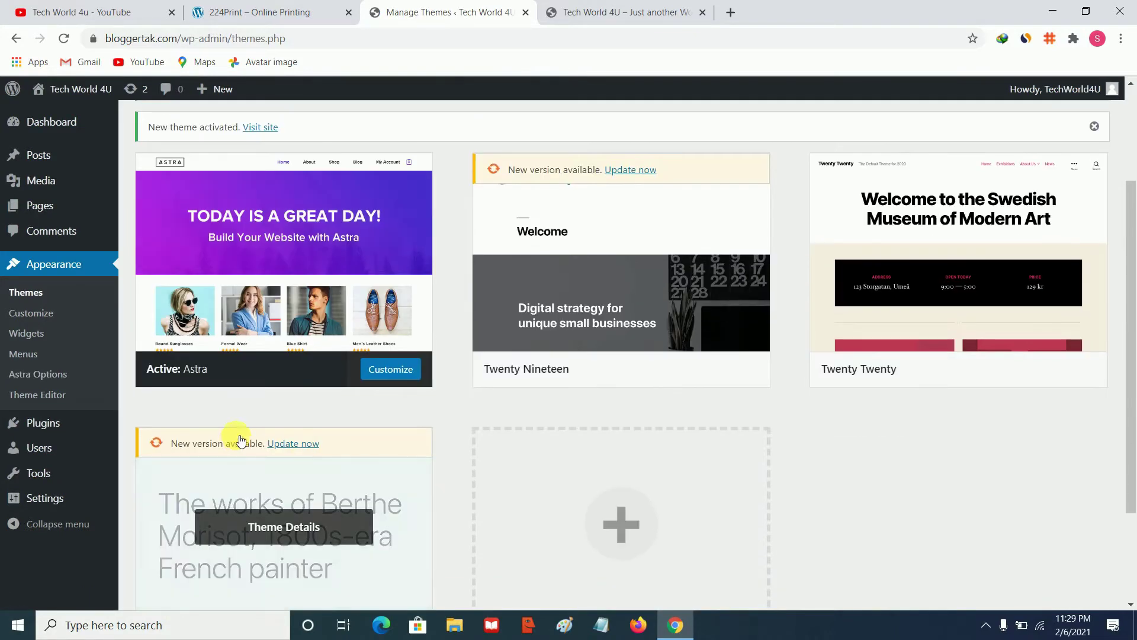
scroll(986, 514, up, 1)
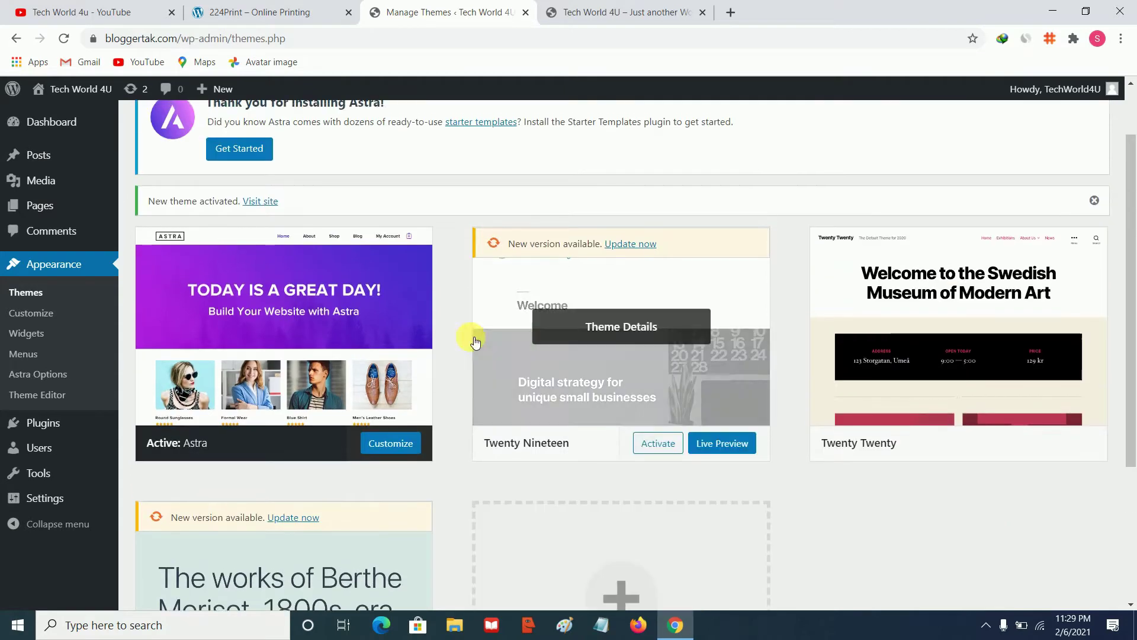
click(681, 261)
scroll(994, 464, down, 2)
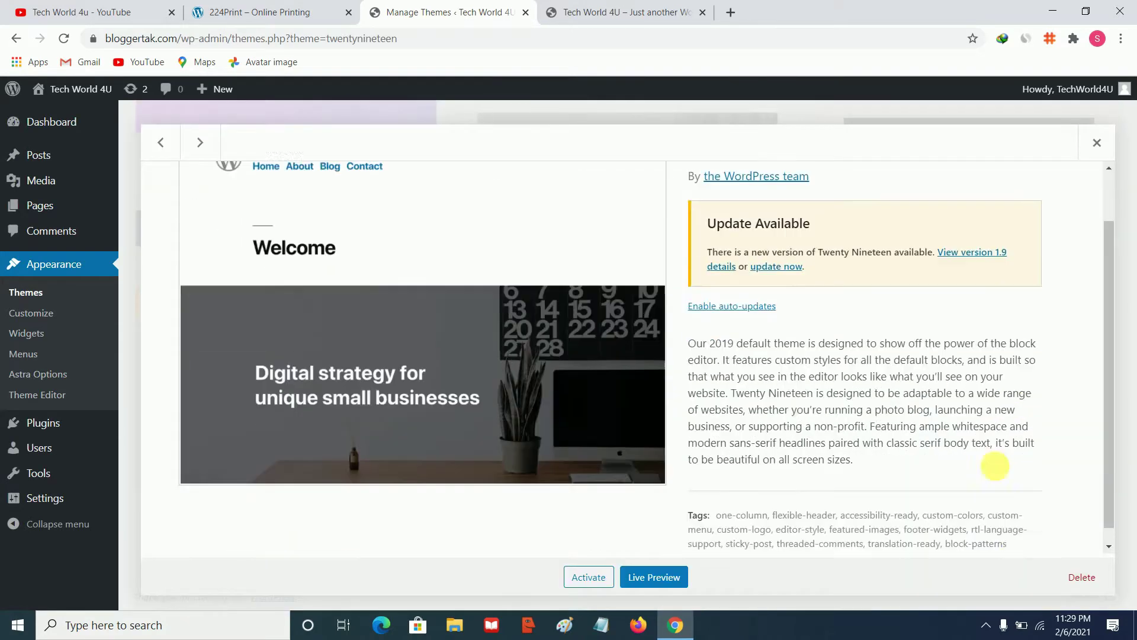
click(1079, 575)
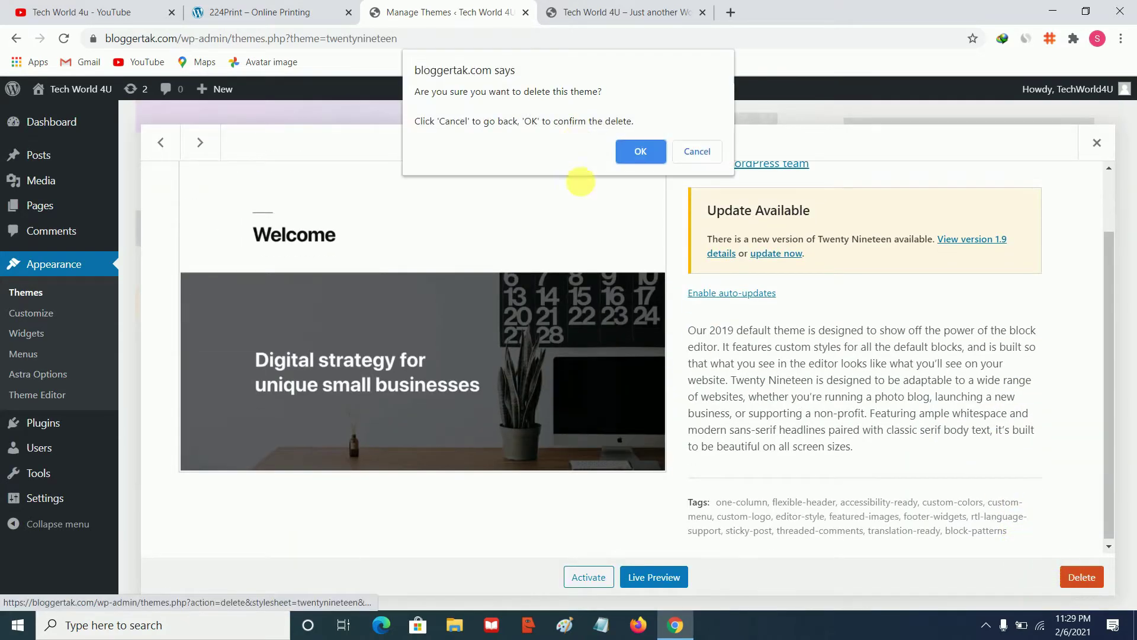
click(636, 151)
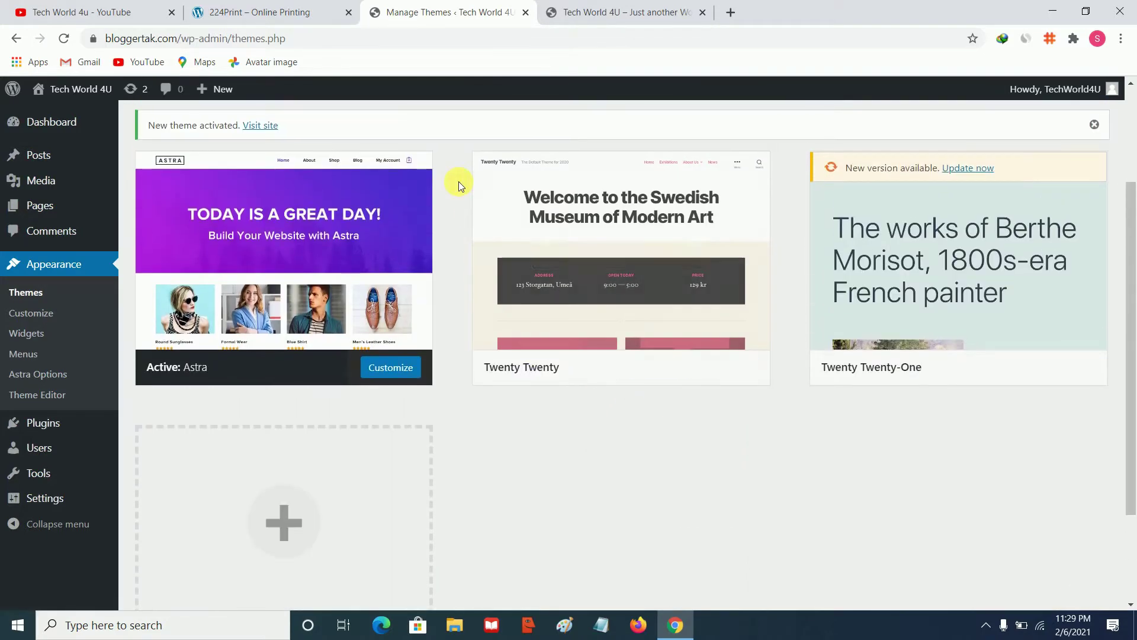
Delete the installed Twenty Twenty theme and confirm its removal
click(744, 193)
scroll(1084, 559, down, 2)
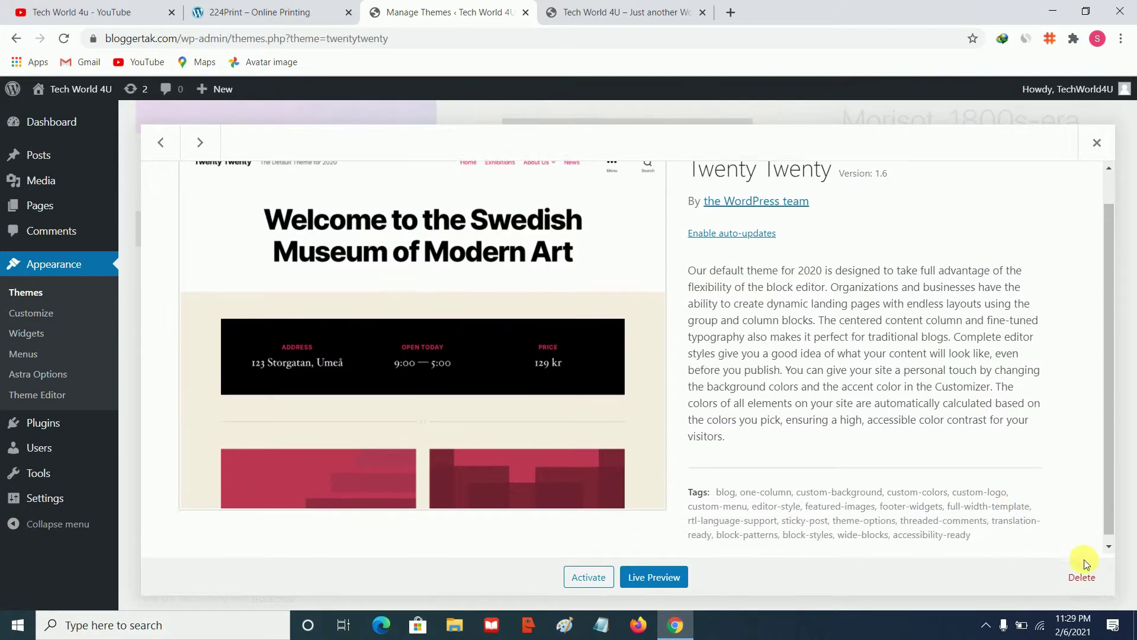
click(1084, 559)
click(645, 155)
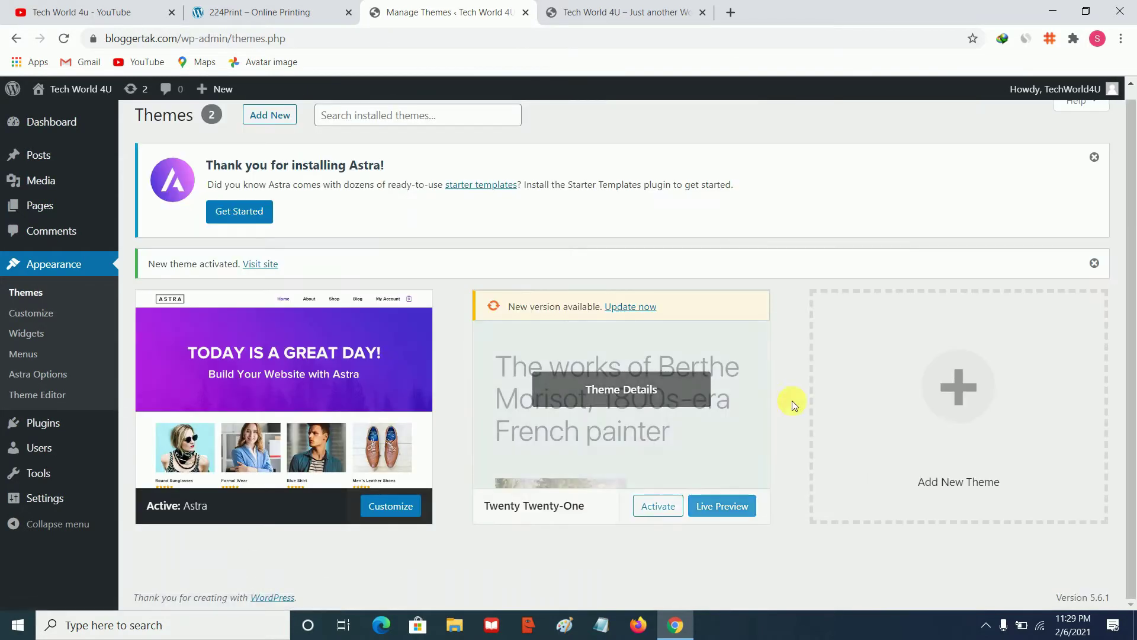
Delete the installed Twenty Twenty-One theme, keeping only Astra
click(751, 346)
scroll(893, 399, down, 1)
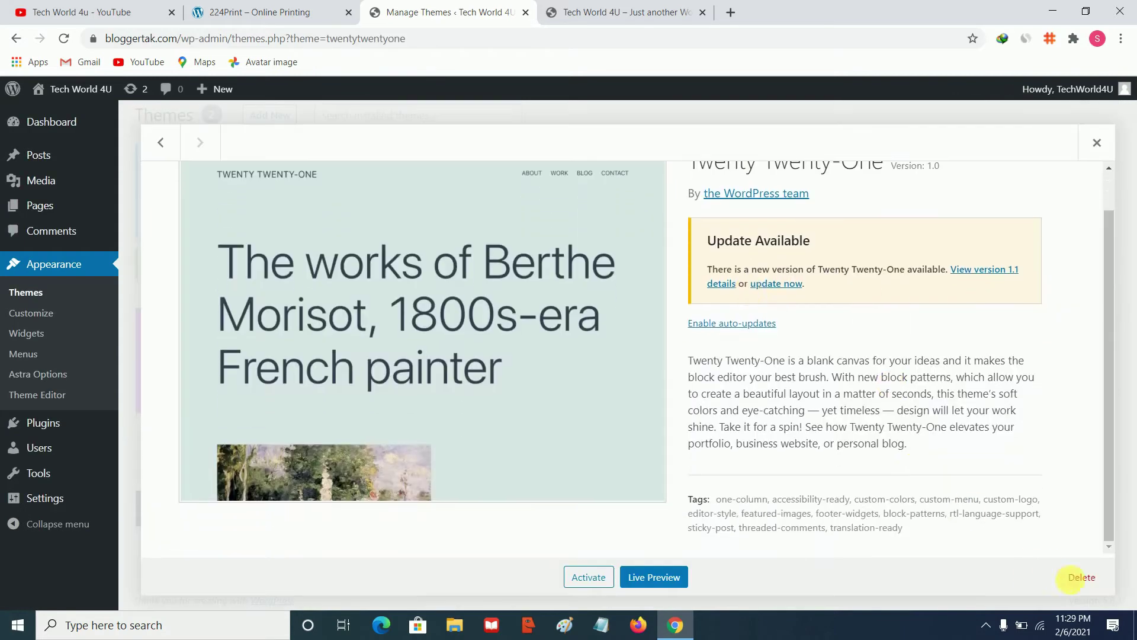
click(1076, 577)
click(655, 150)
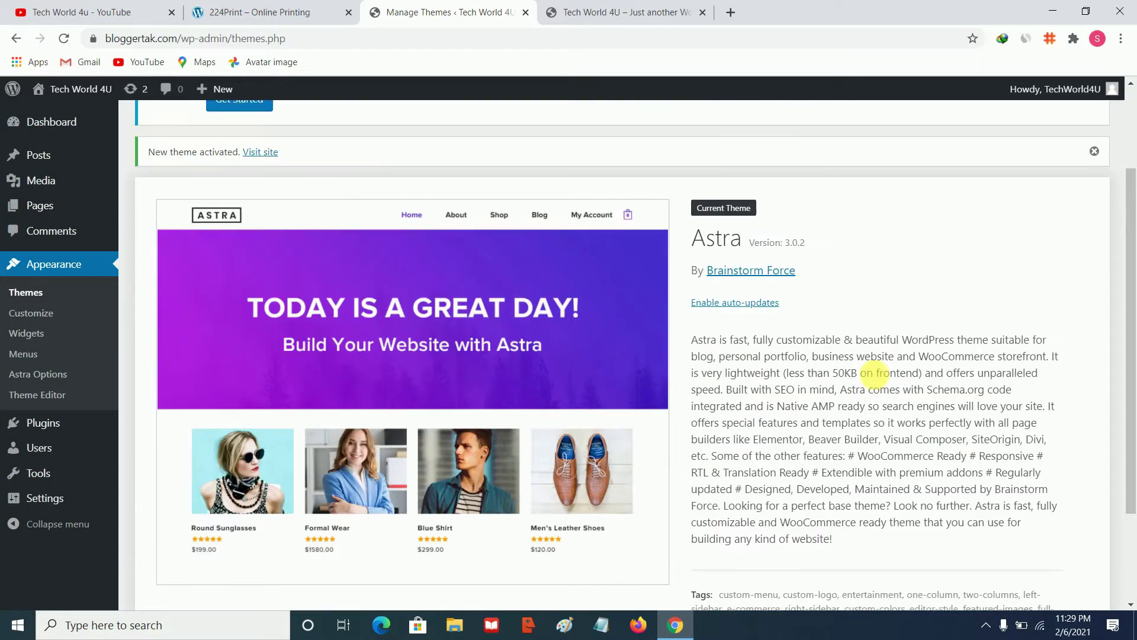
scroll(876, 375, up, 1)
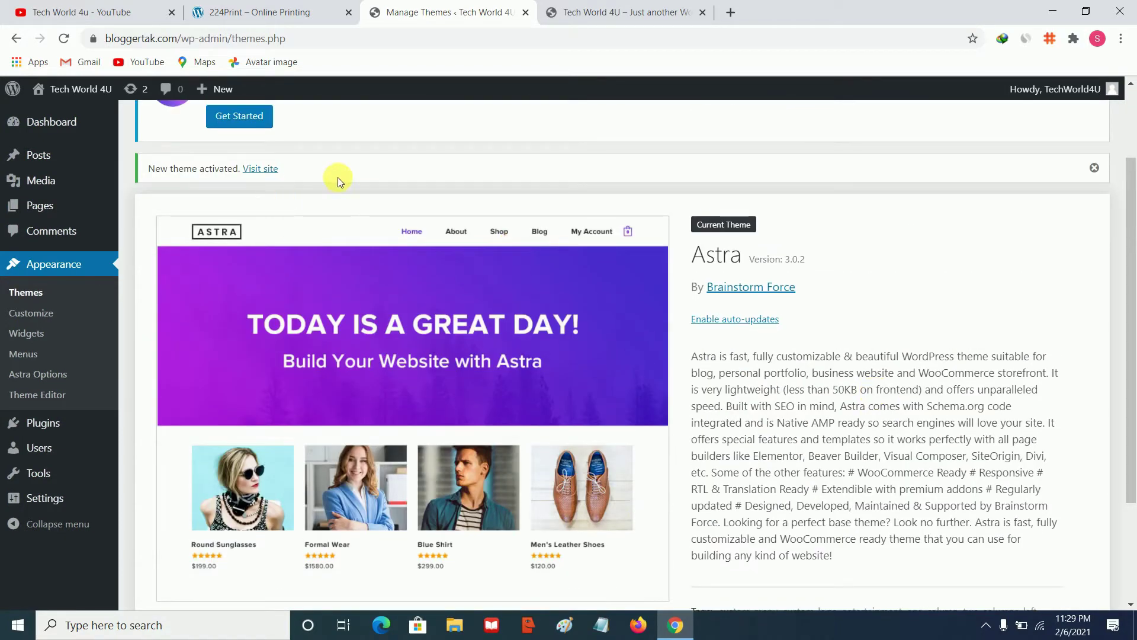
Switch to the Tech World 4U site tab, reload it and look over its front page with the Astra theme
click(584, 12)
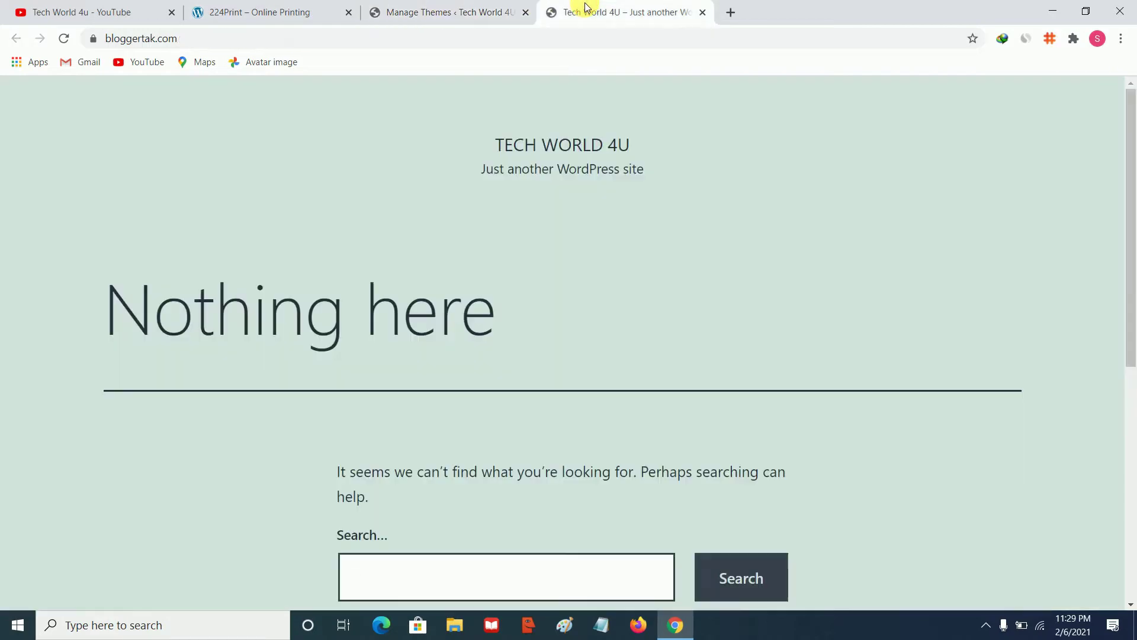
click(63, 38)
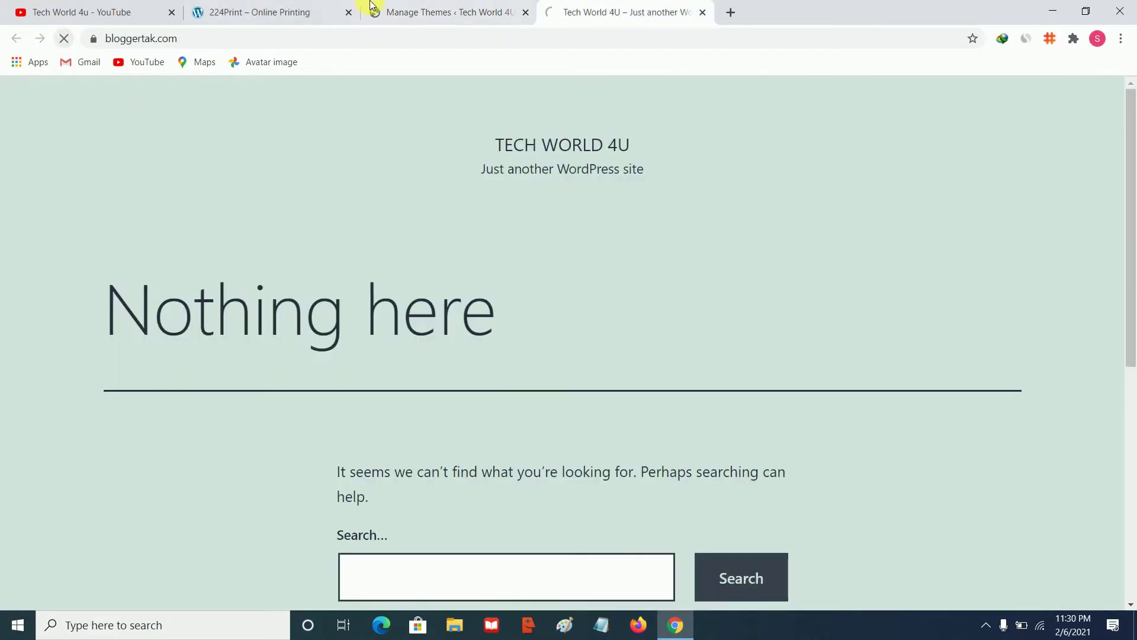
click(450, 7)
click(655, 8)
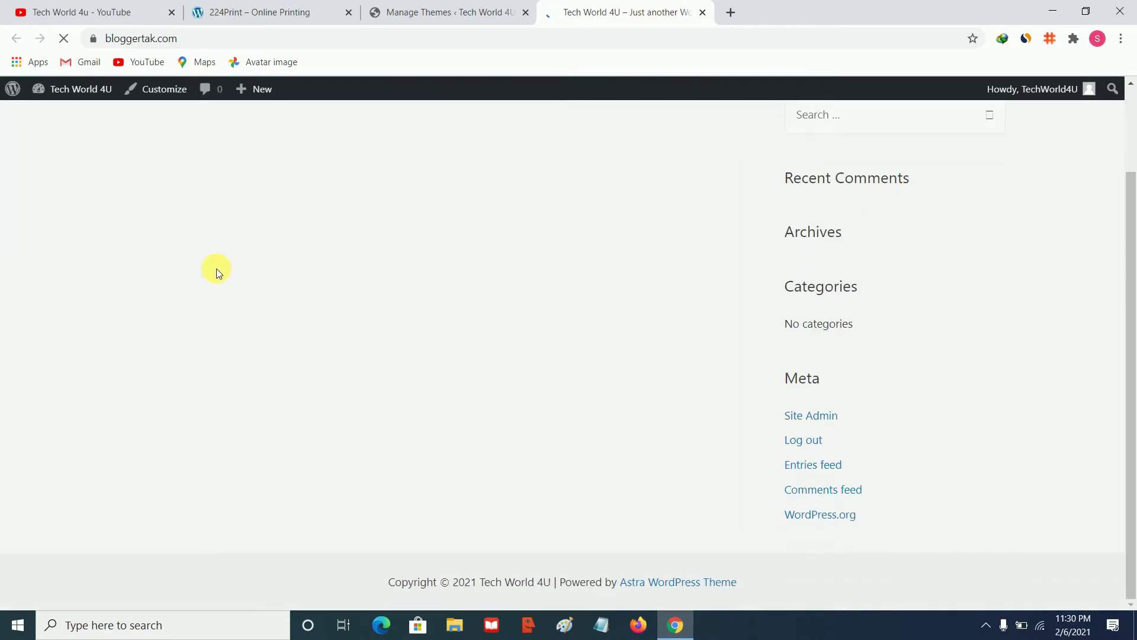
Return to the WordPress dashboard and choose Lumise-Product-Designer .zip from the Desktop as the plugin file to upload
click(456, 10)
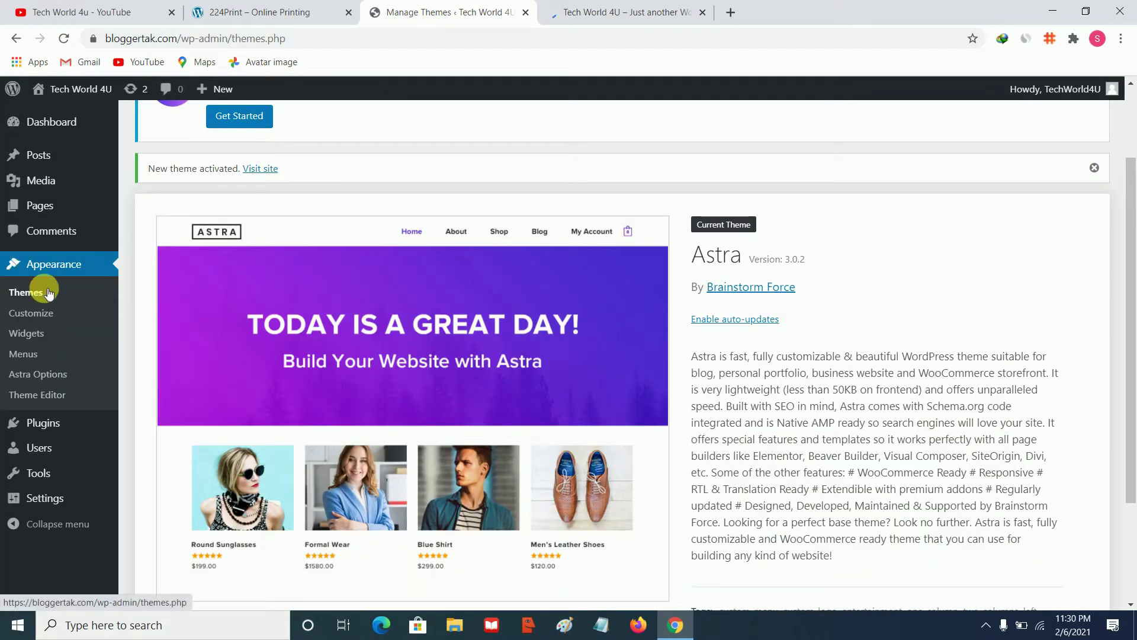
scroll(43, 414, down, 1)
mouse_move(74, 426)
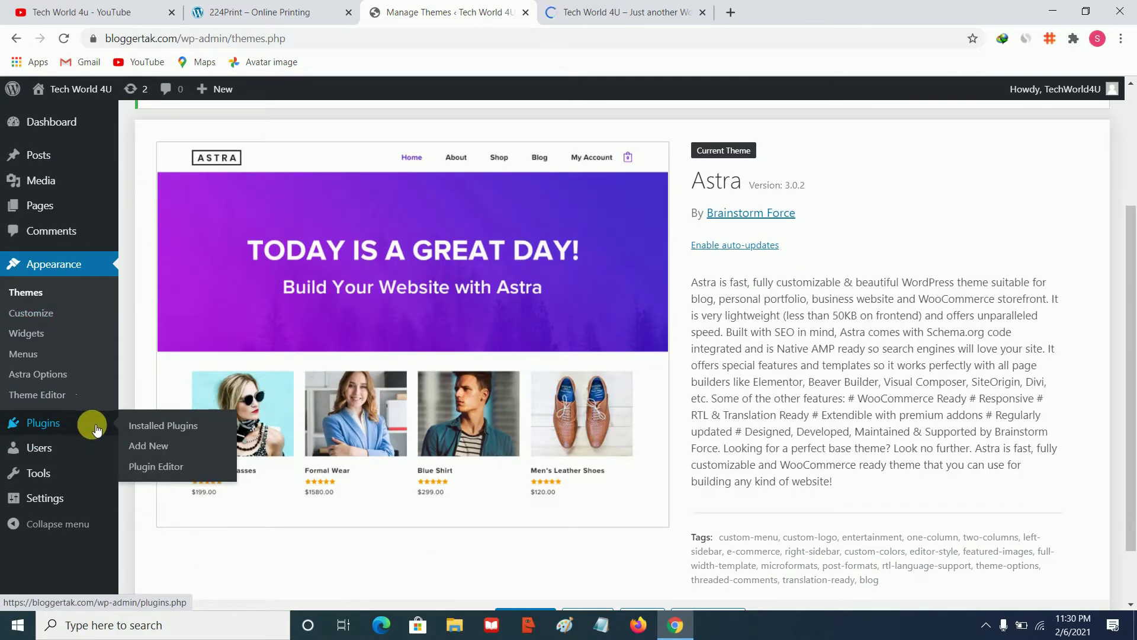
click(149, 445)
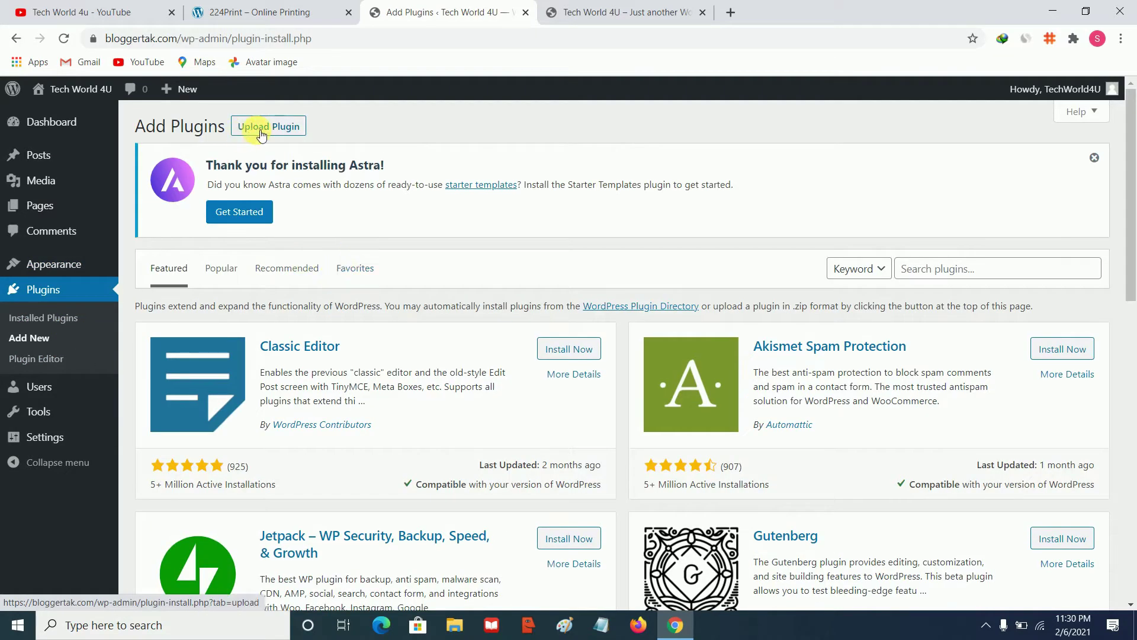
click(270, 129)
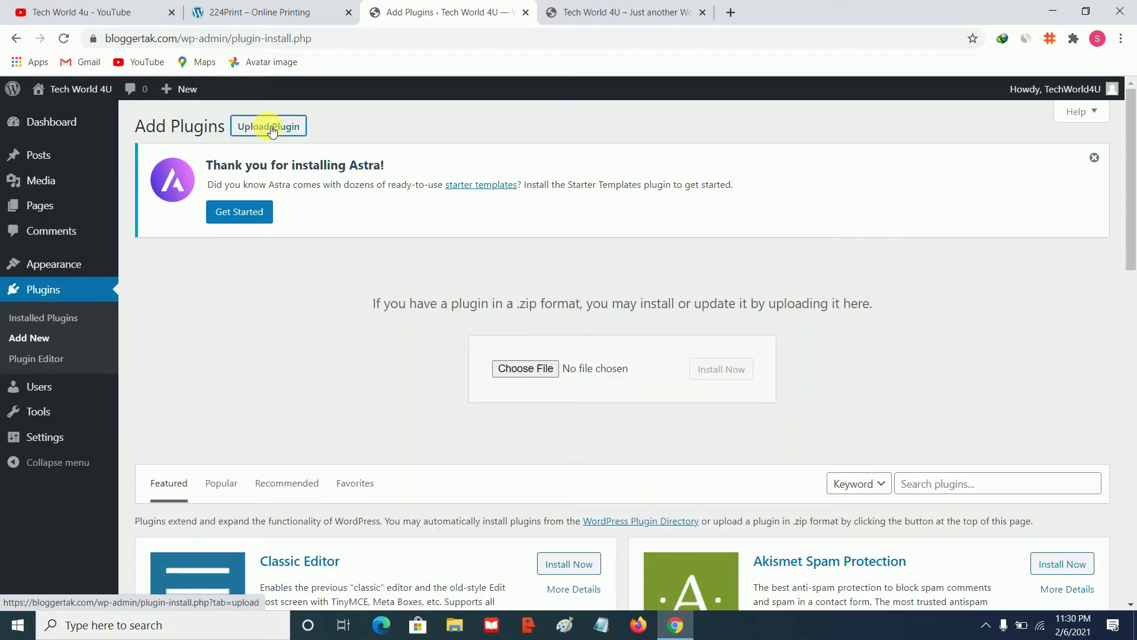
click(520, 370)
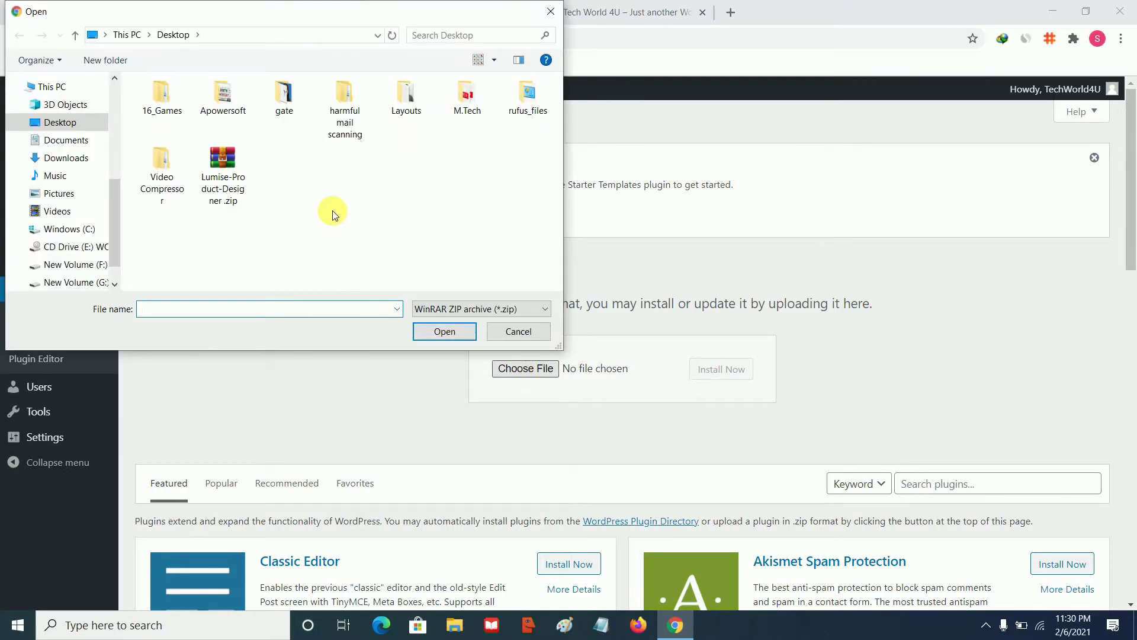
click(220, 178)
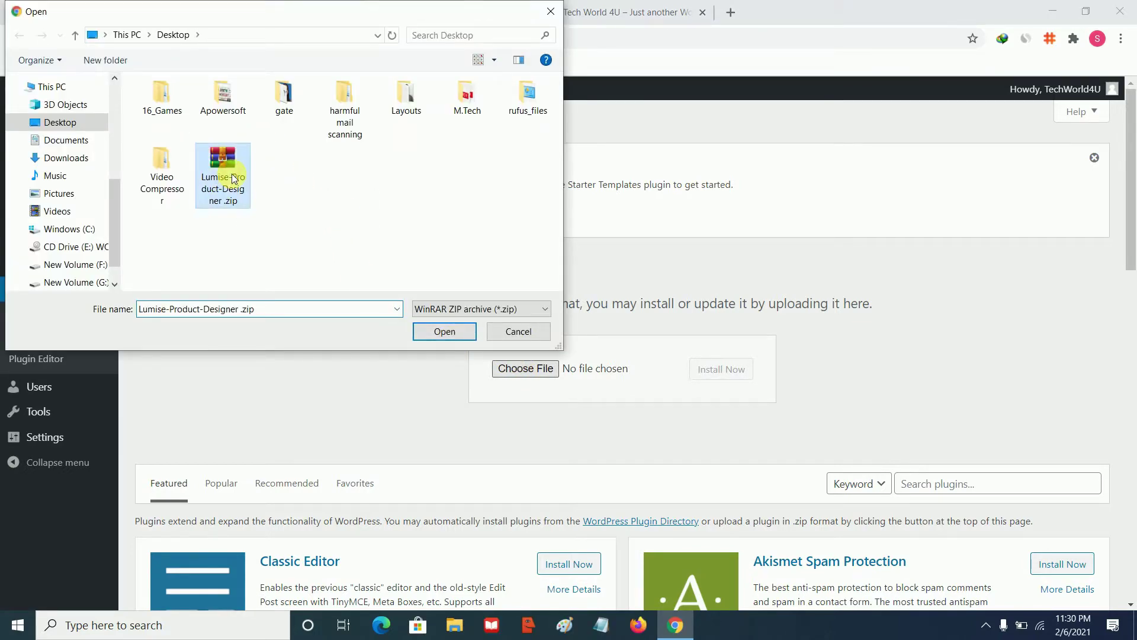
click(424, 329)
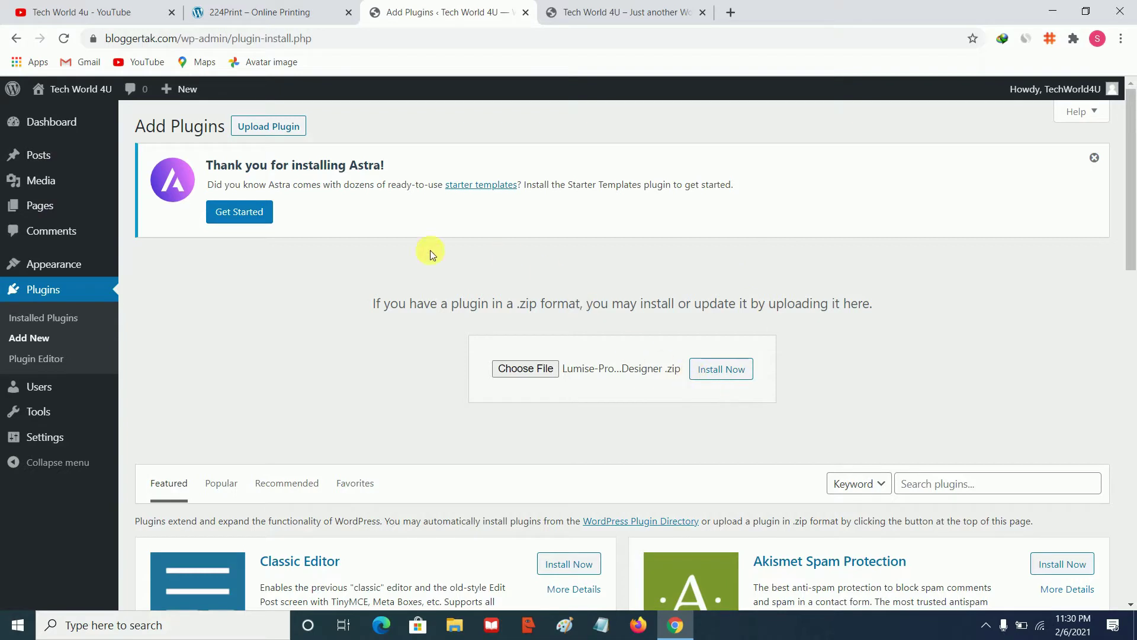
Install the chosen Lumise plugin file and activate the plugin
click(717, 373)
scroll(362, 308, down, 1)
scroll(349, 343, up, 1)
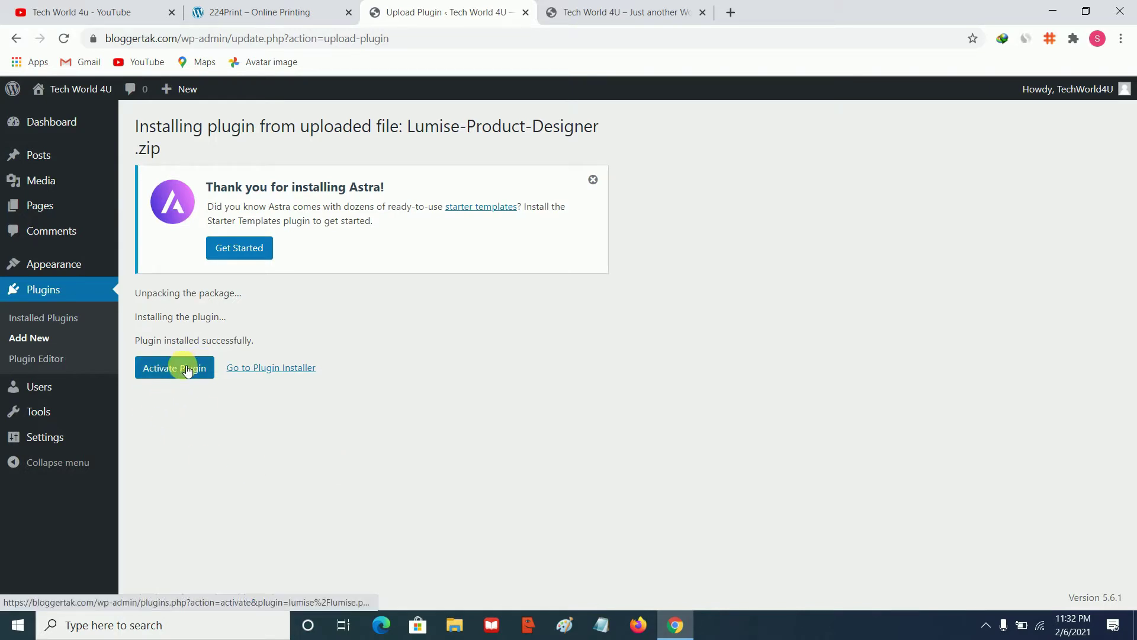
click(185, 371)
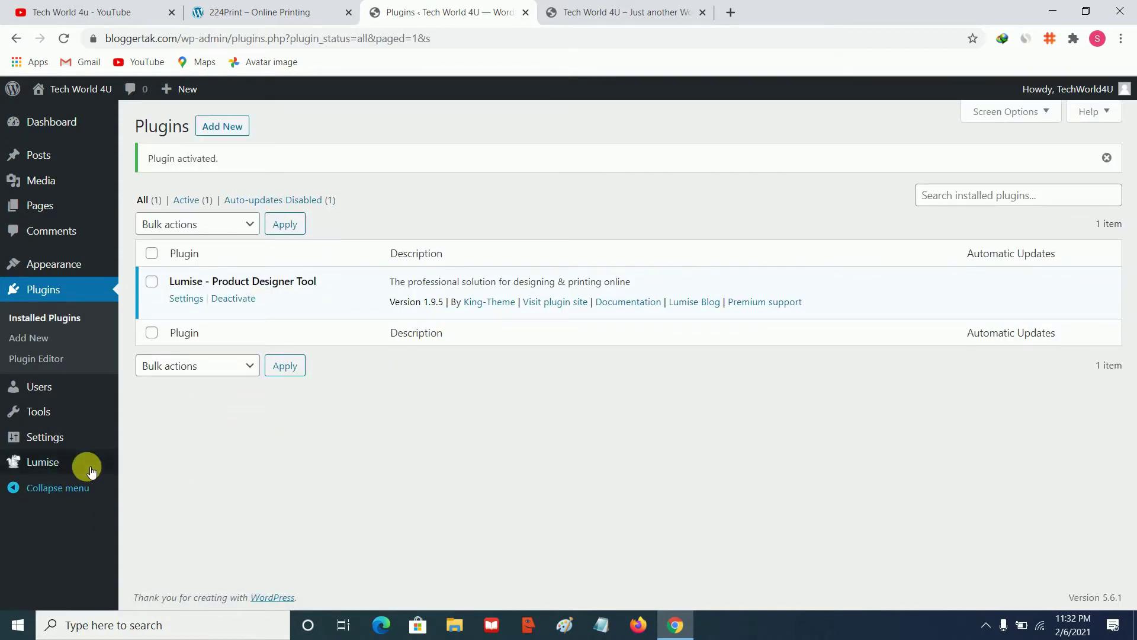
mouse_move(46, 463)
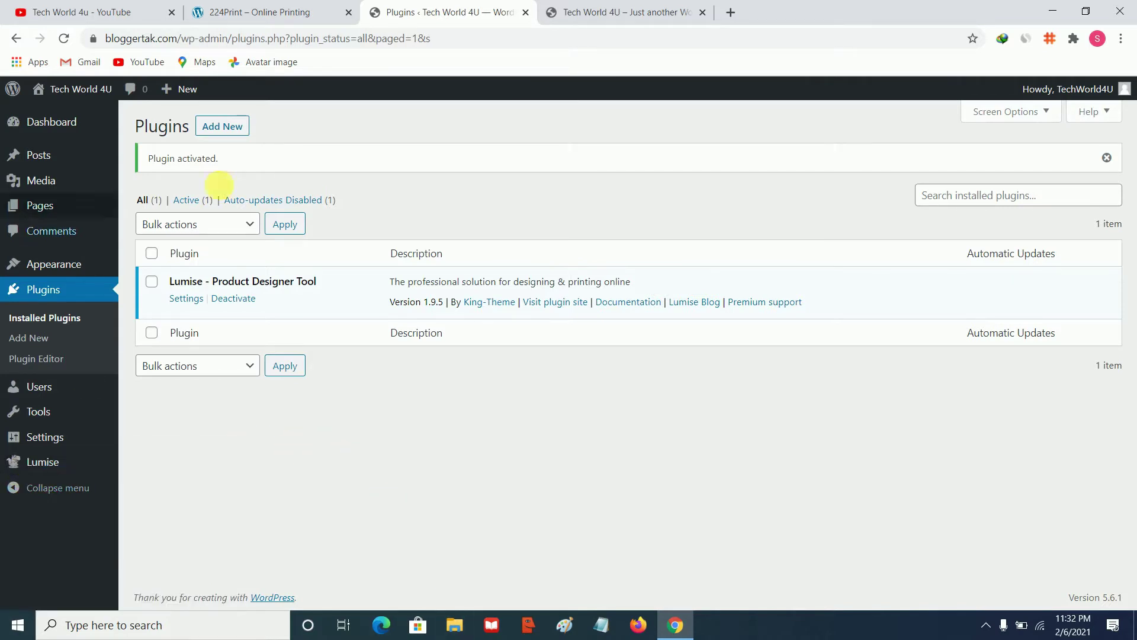
Search the plugins available to add for "woocommerce", and install and activate WooCommerce
click(217, 123)
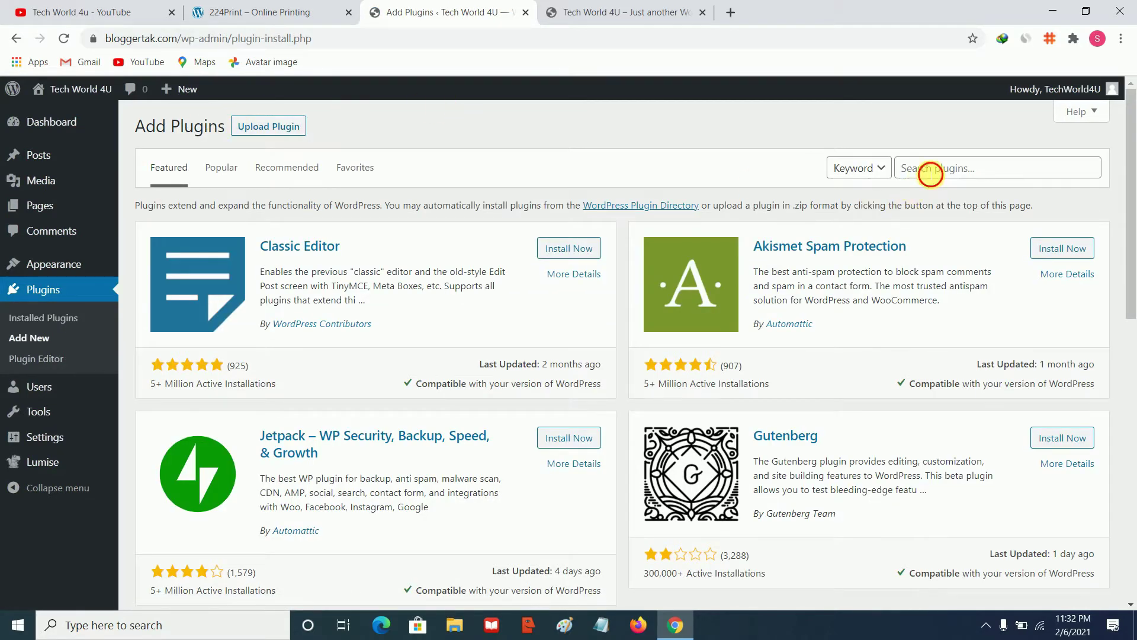
click(933, 172)
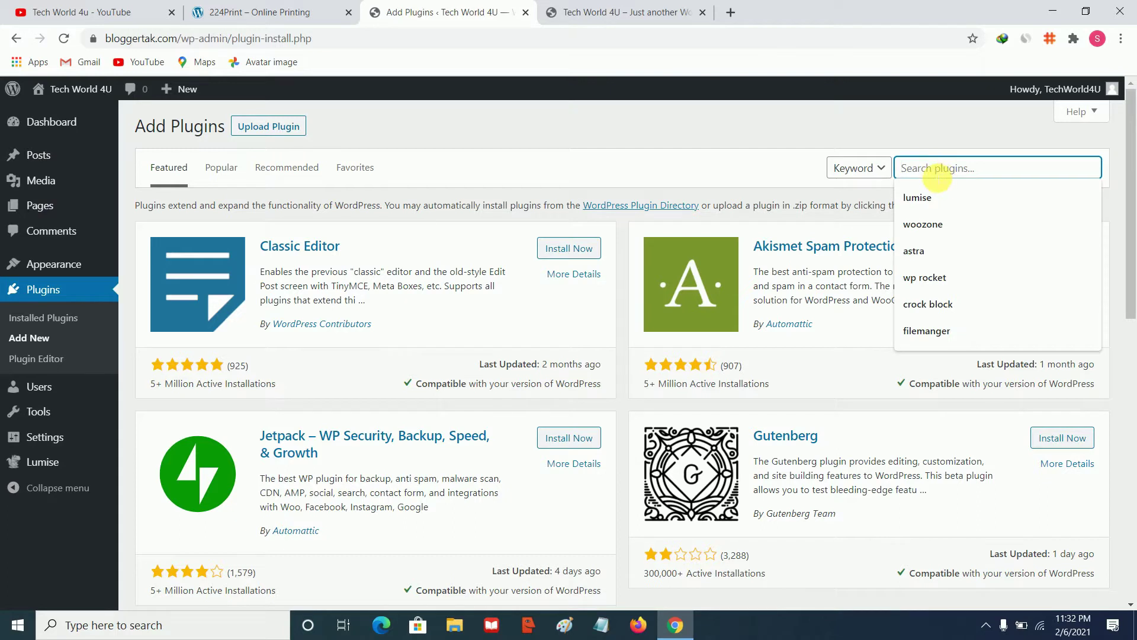
text(woo)
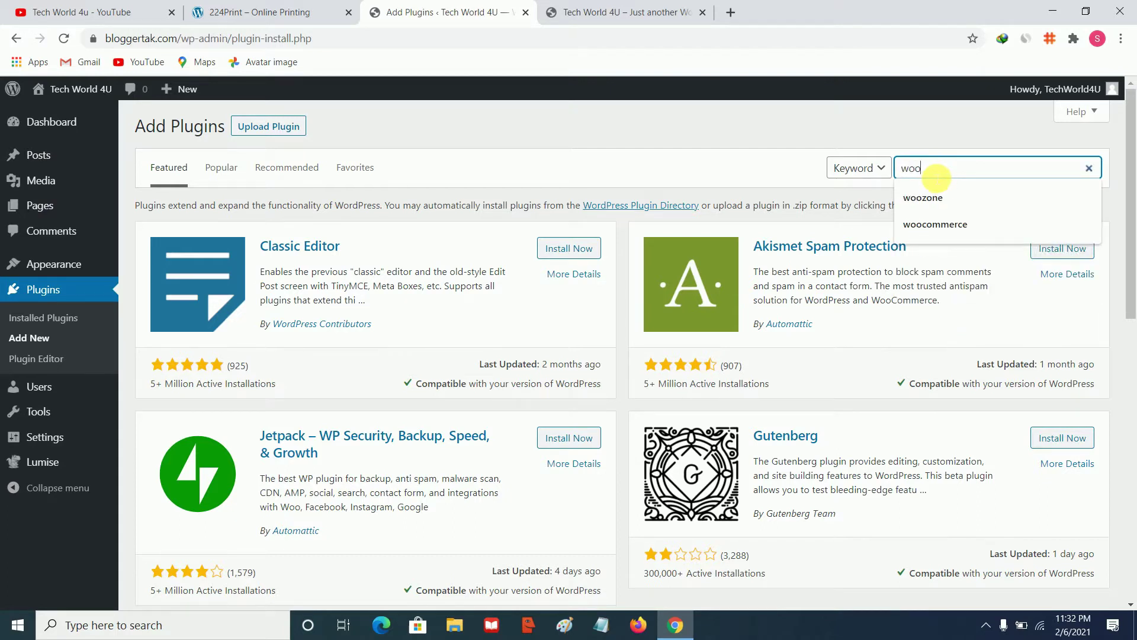
text(comme)
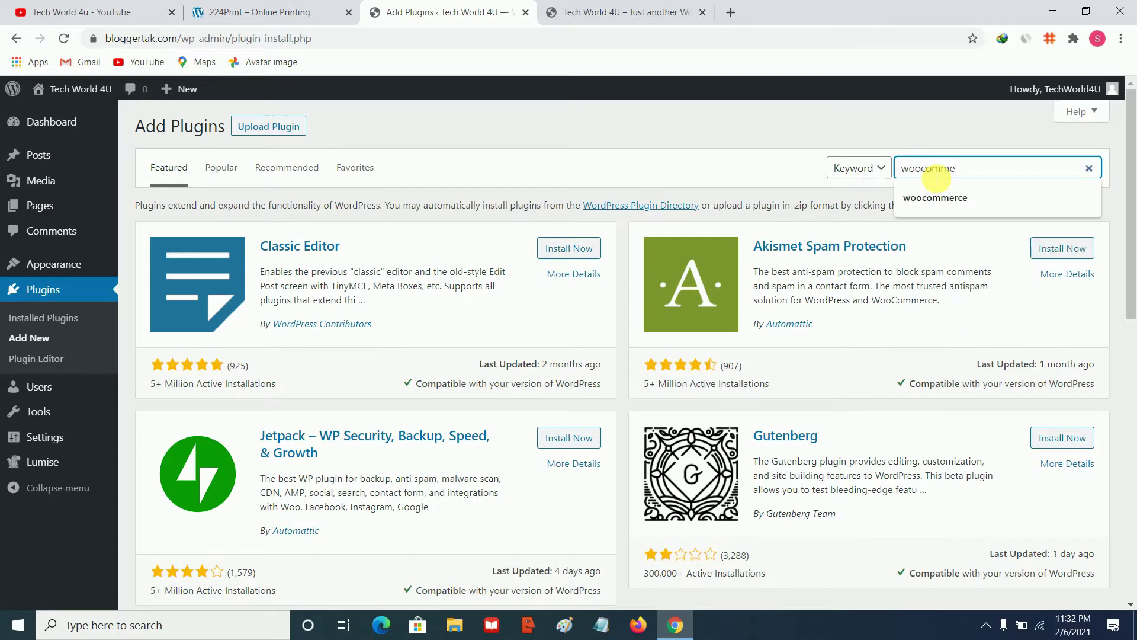
text(rce)
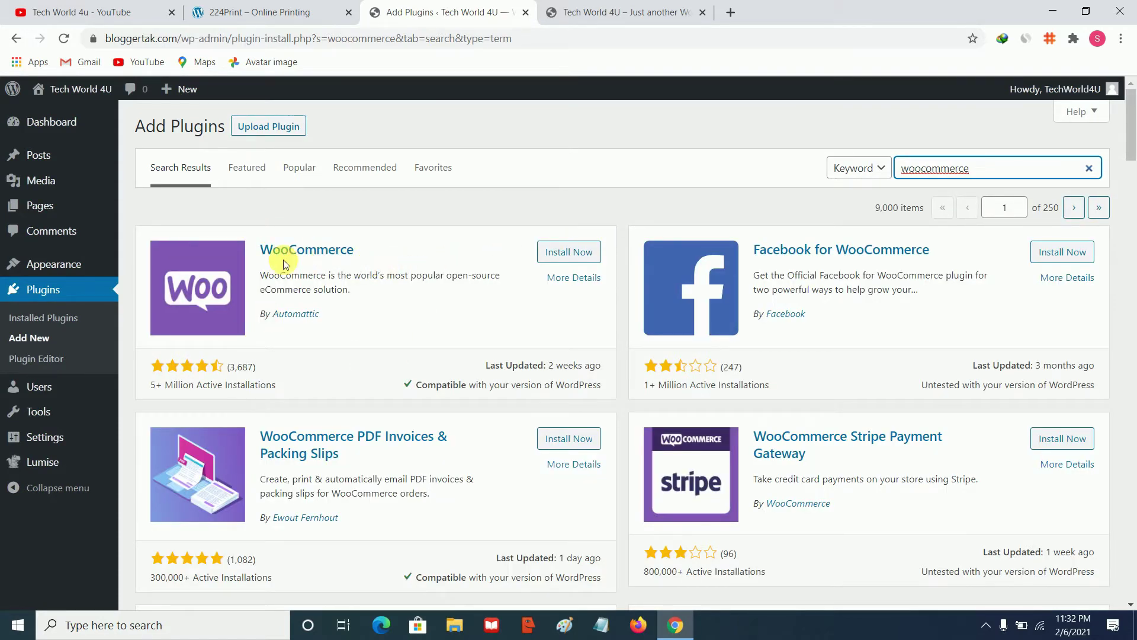
click(550, 249)
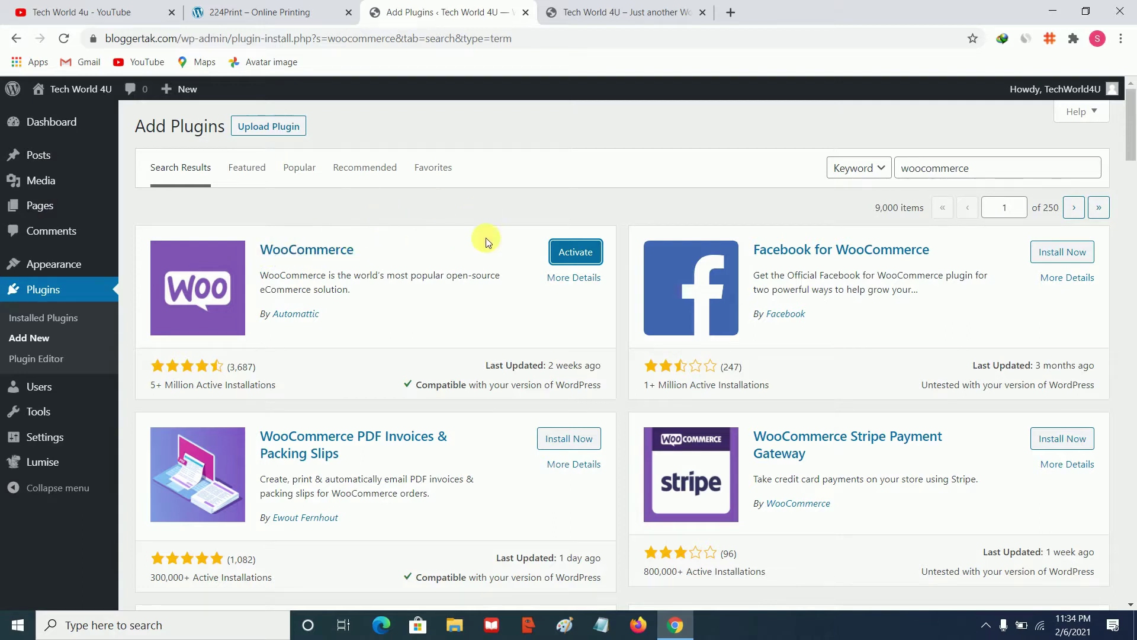
click(566, 259)
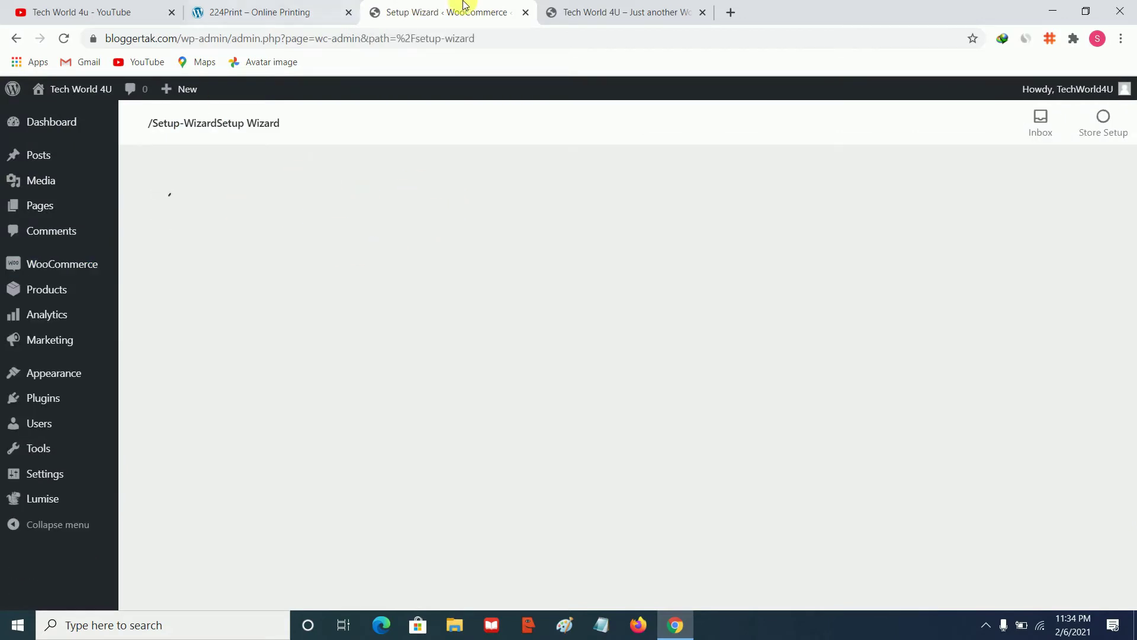
Skip the WooCommerce store details setup, declining usage tracking and dismissing the welcome tour
scroll(652, 333, down, 2)
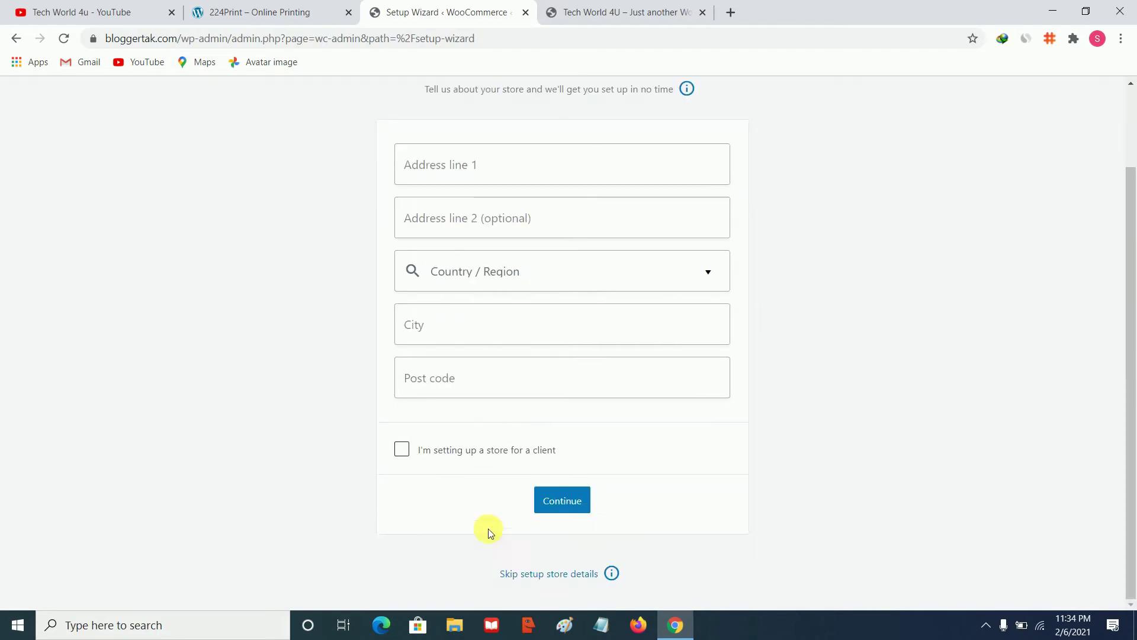
click(556, 575)
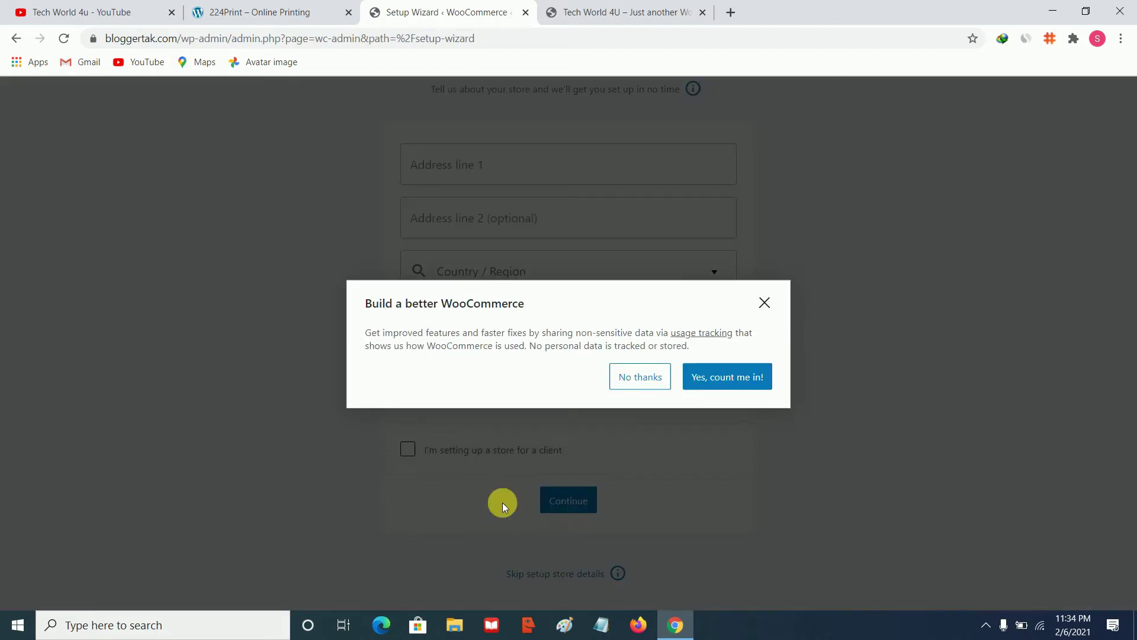
click(648, 381)
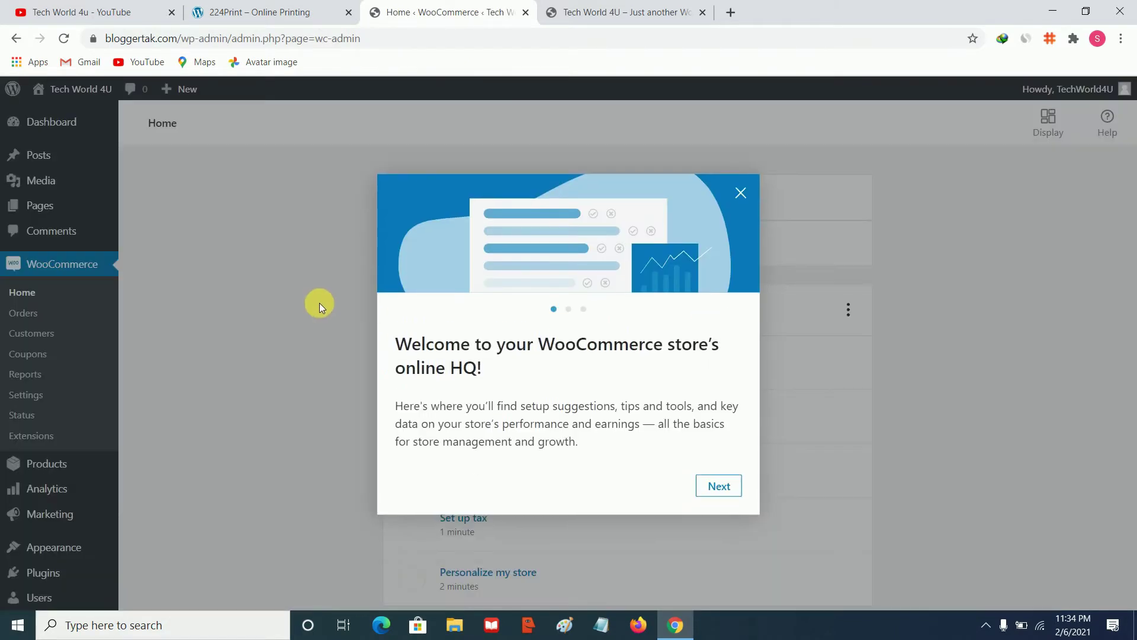
click(740, 193)
Search the plugins available to add for "starter", and install and activate Starter Templates by Brainstorm Force
scroll(136, 335, down, 3)
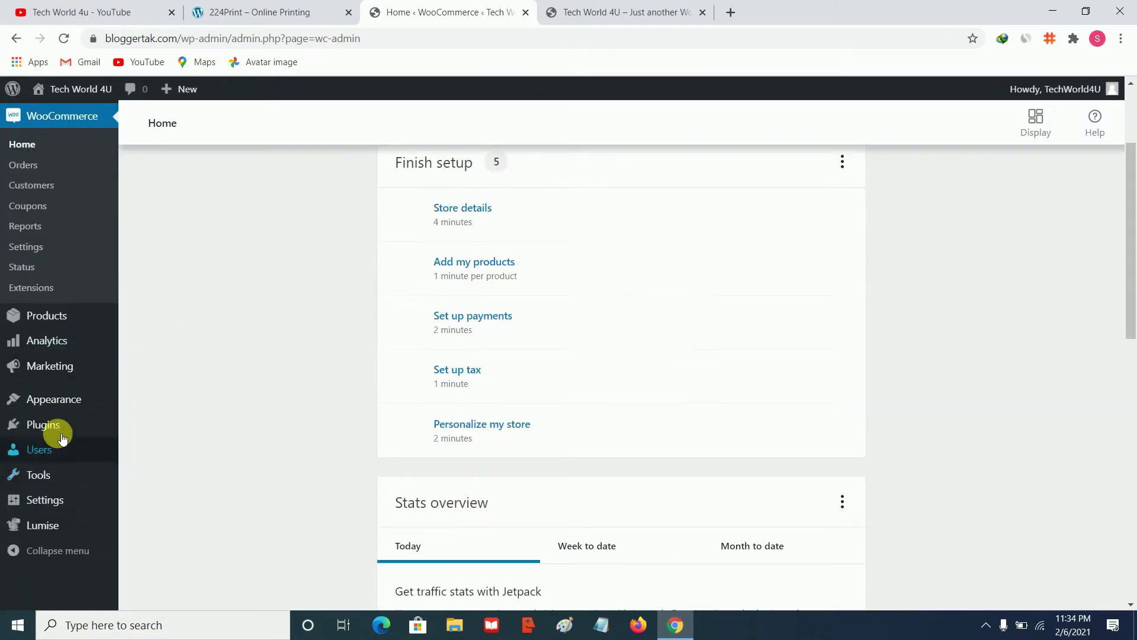
mouse_move(65, 427)
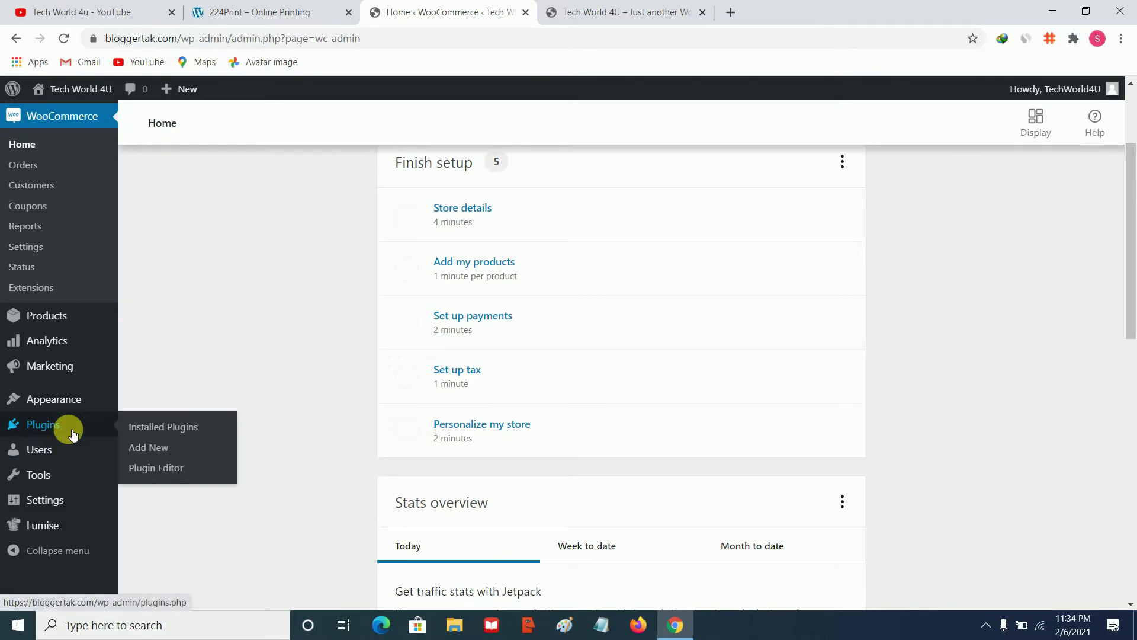
click(158, 448)
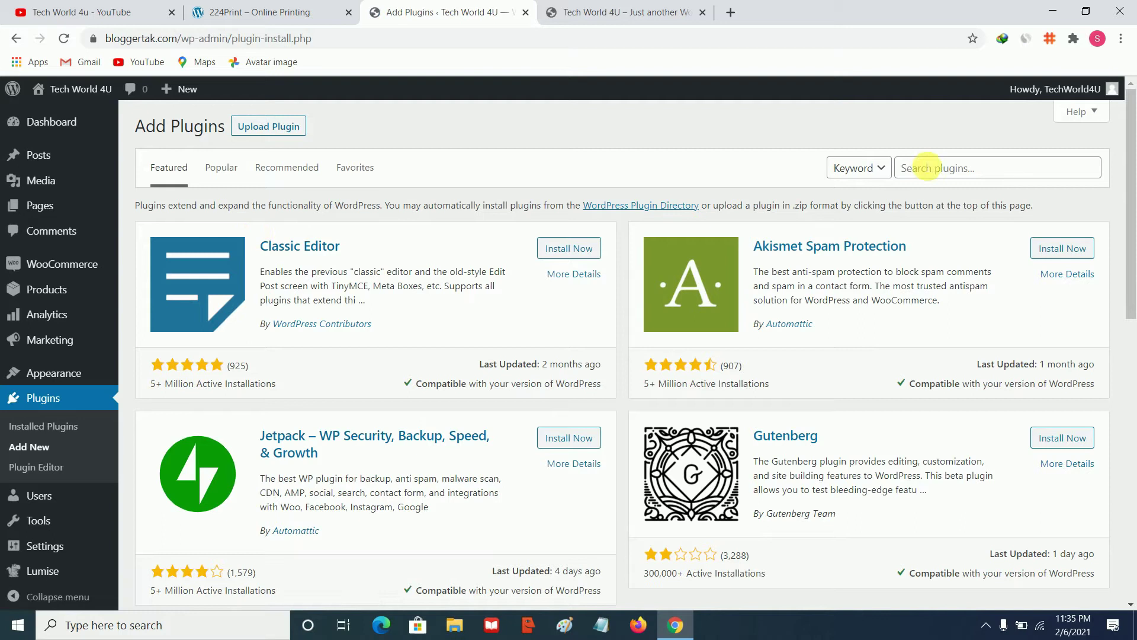
click(926, 168)
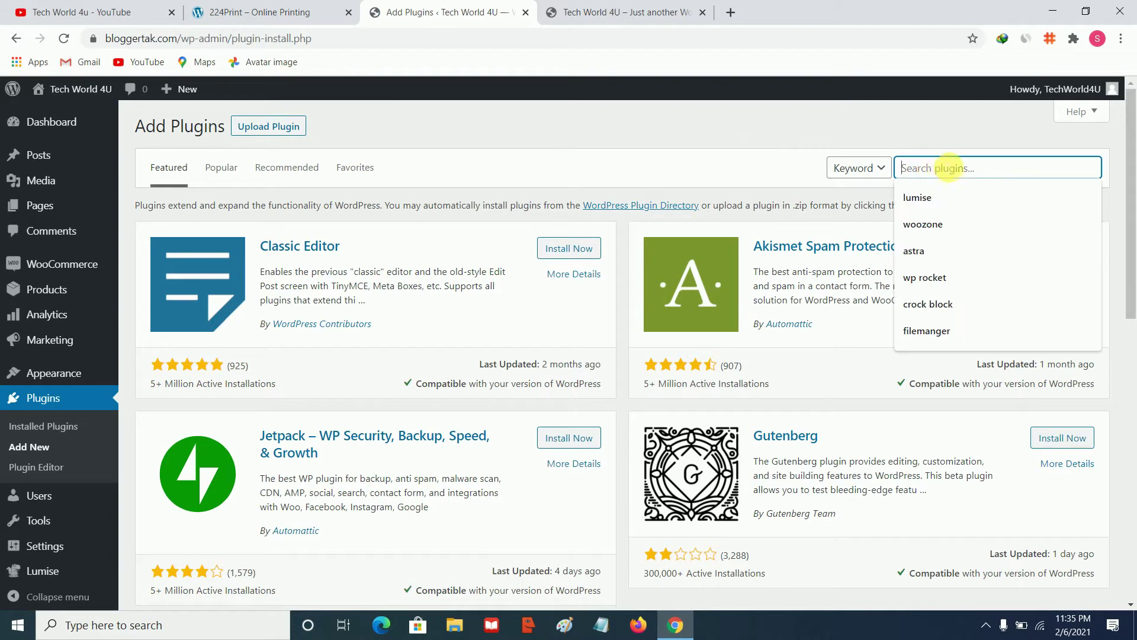
text(st)
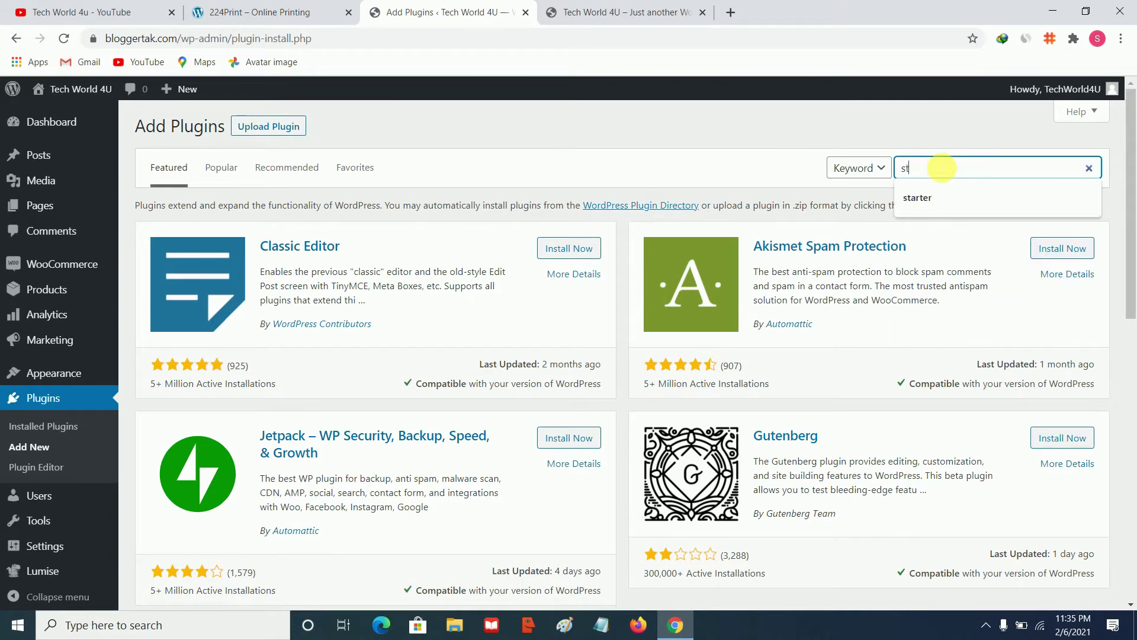
text(arter)
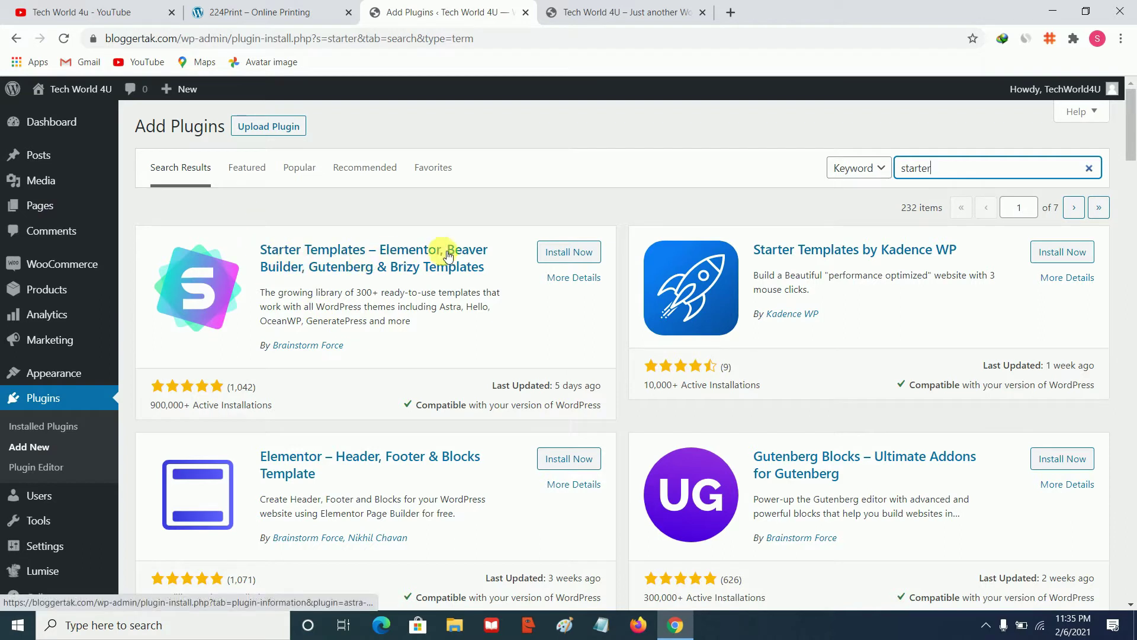
click(573, 256)
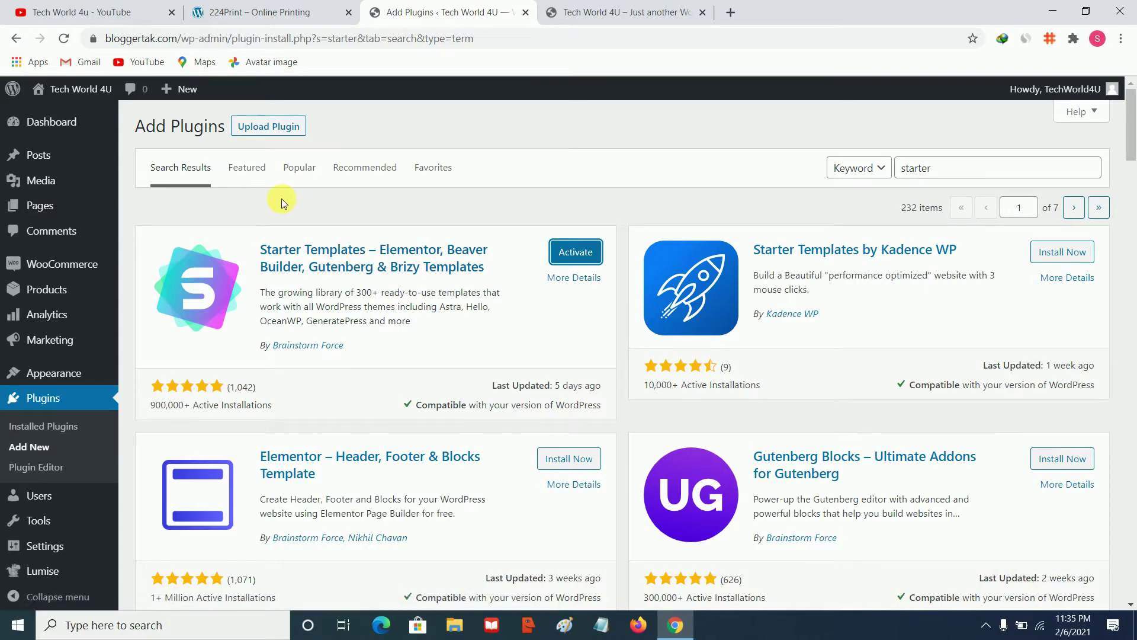
click(574, 255)
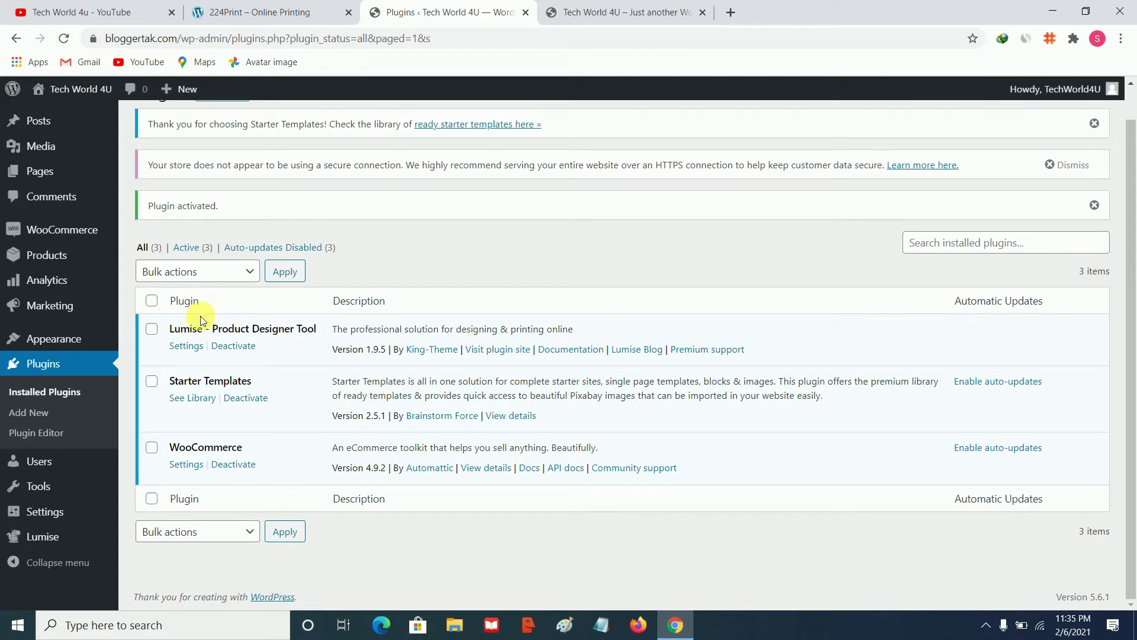
Reload the live site's home page and look over its menu and sidebar
mouse_move(76, 232)
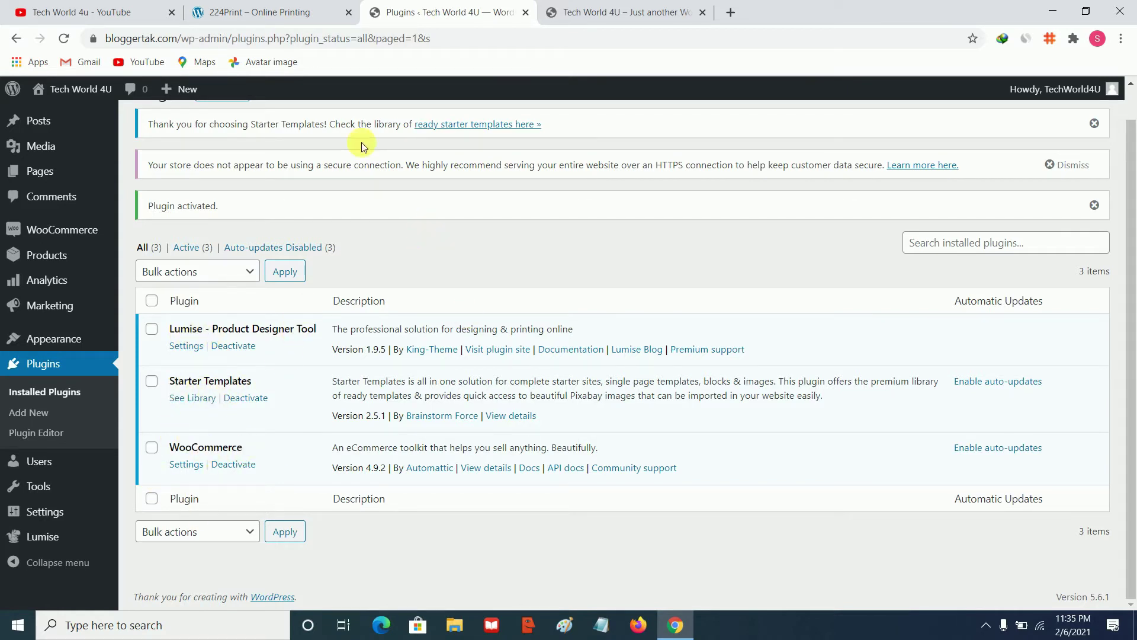
click(610, 7)
click(62, 37)
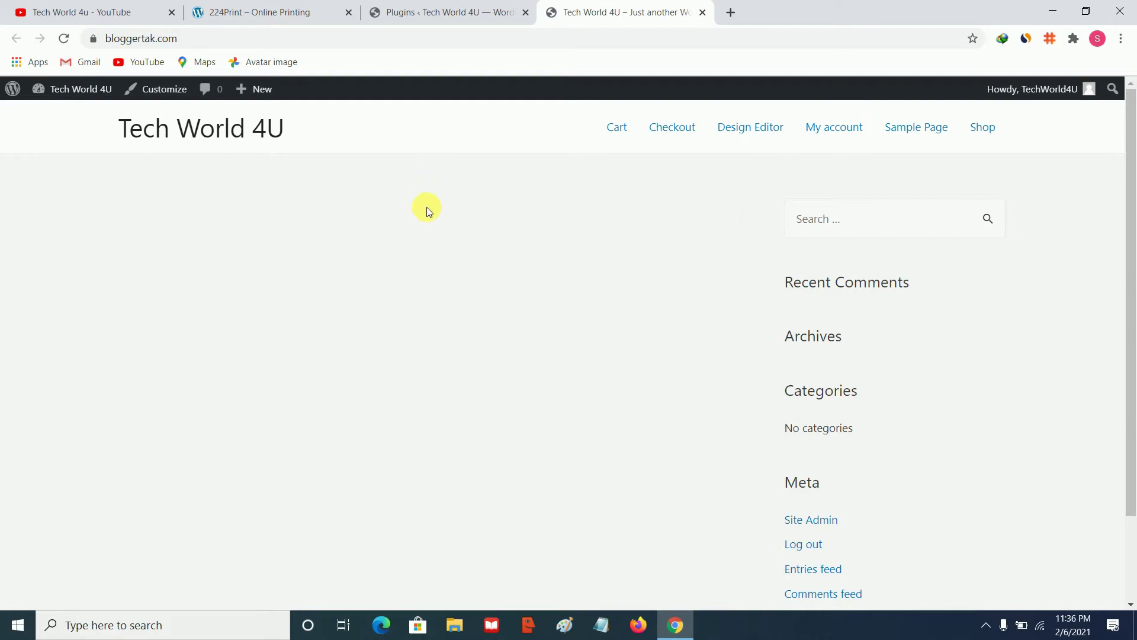
scroll(452, 228, down, 2)
scroll(399, 237, up, 2)
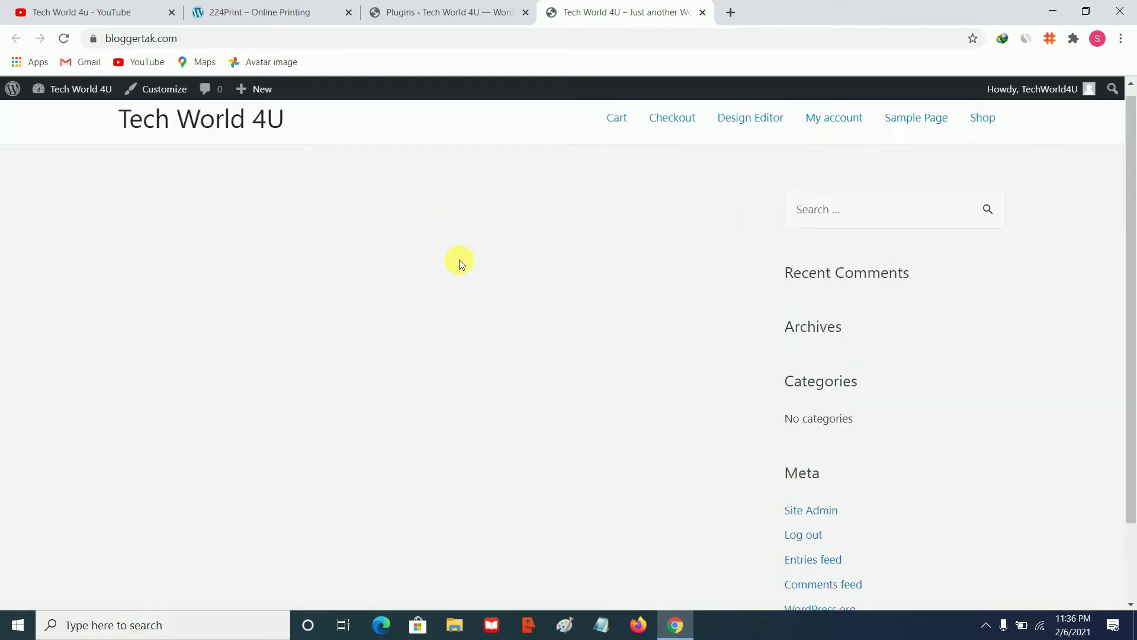
Return to the WordPress dashboard, open the general settings of Lumise and remove the existing logo file
click(475, 8)
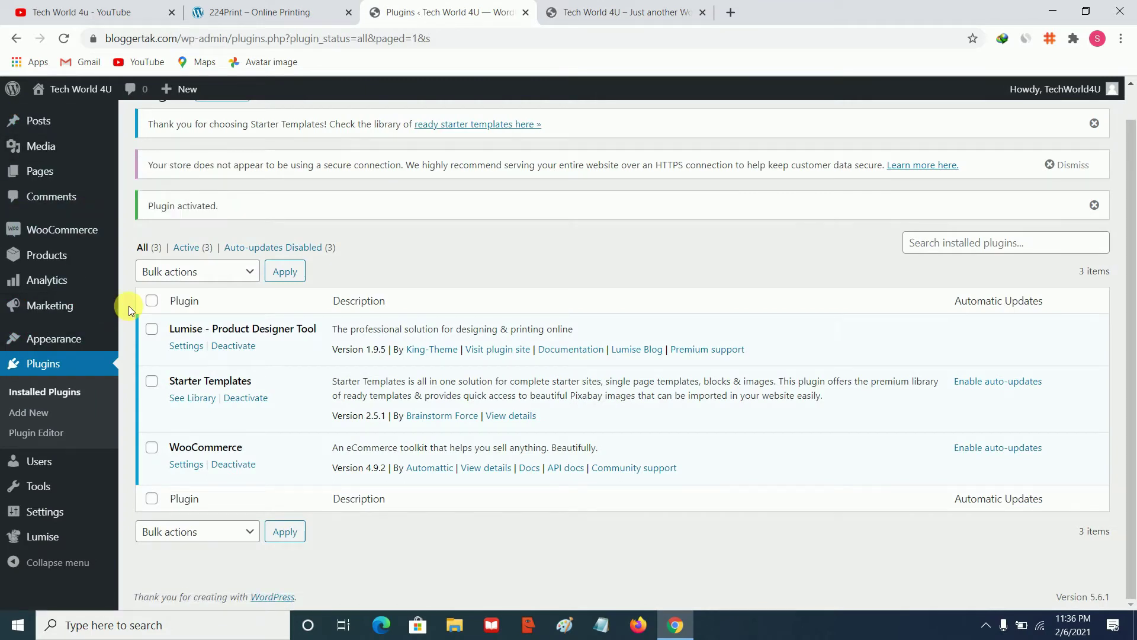
click(72, 539)
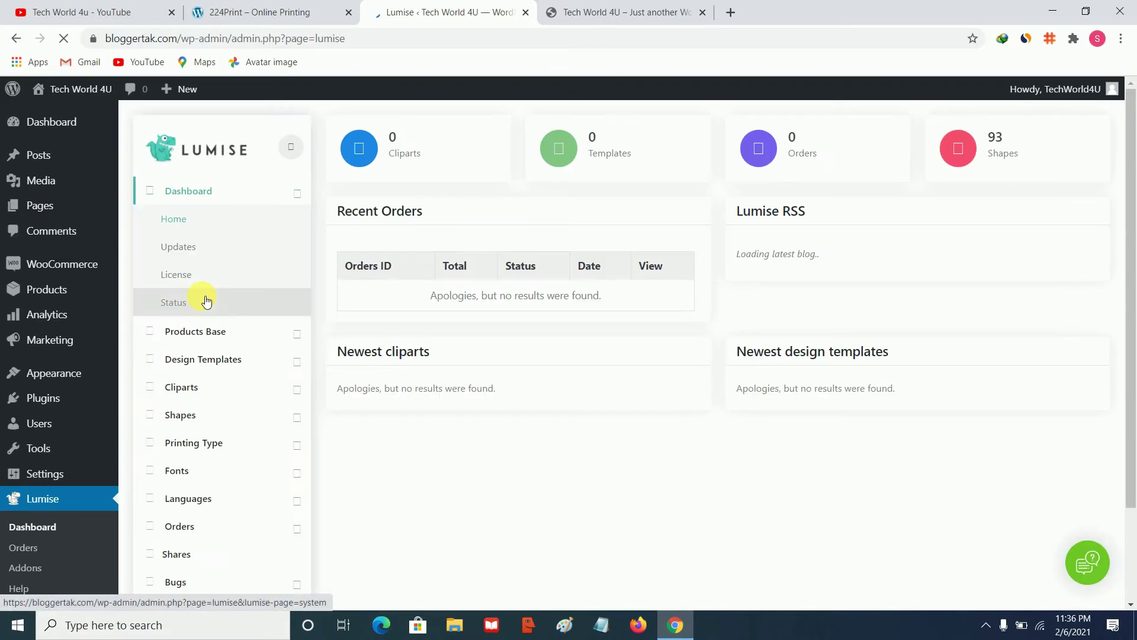
scroll(249, 381, down, 2)
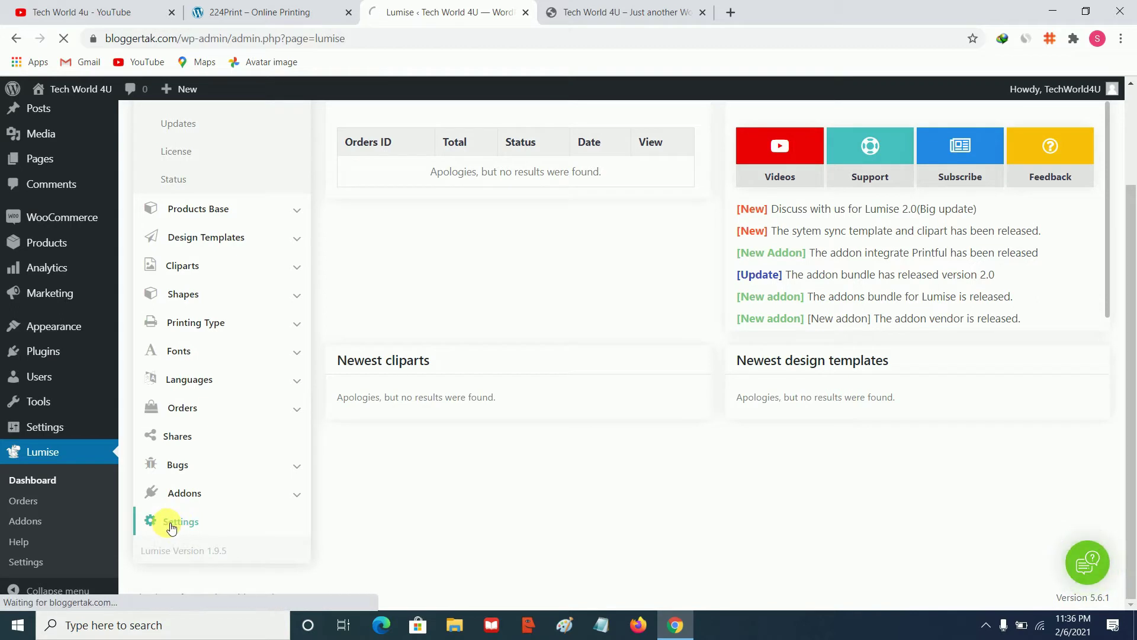
click(171, 526)
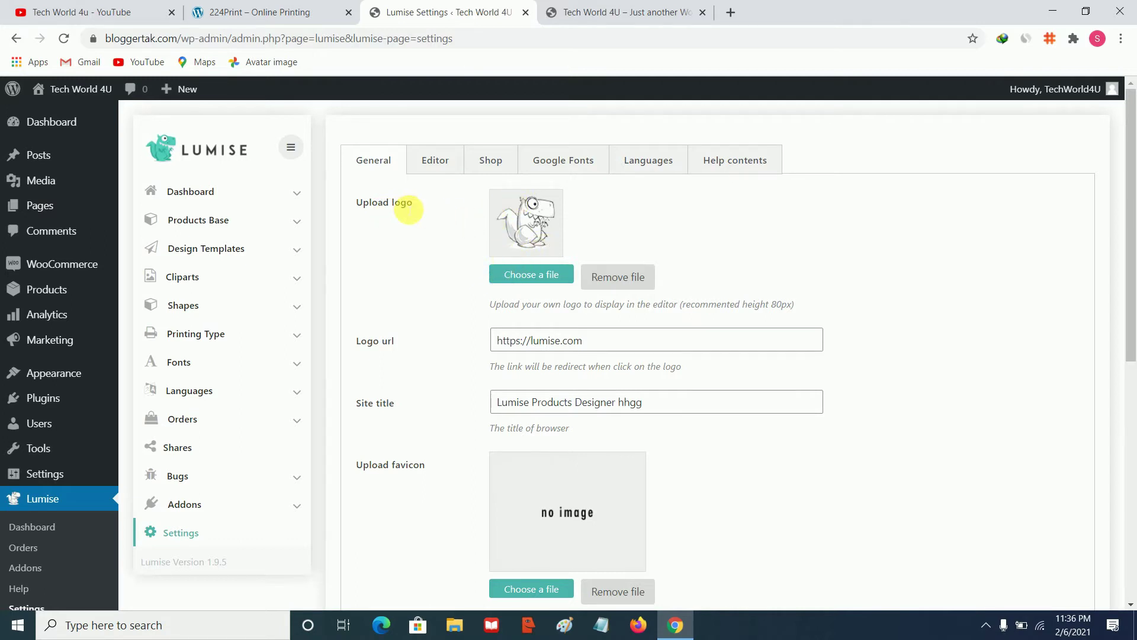
click(530, 274)
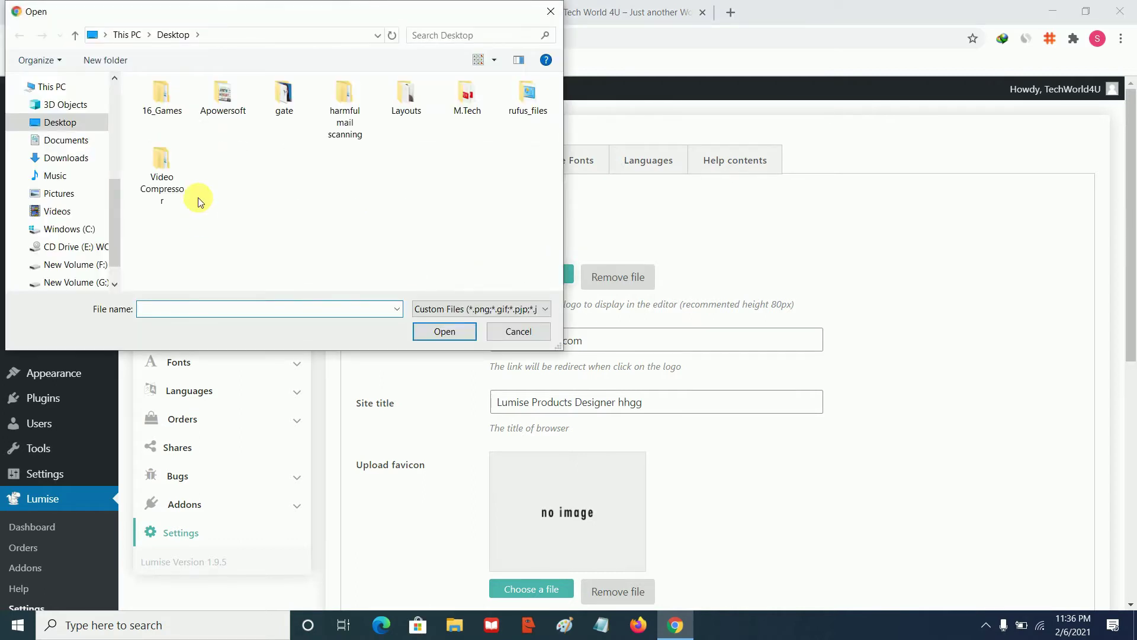
click(517, 332)
click(619, 279)
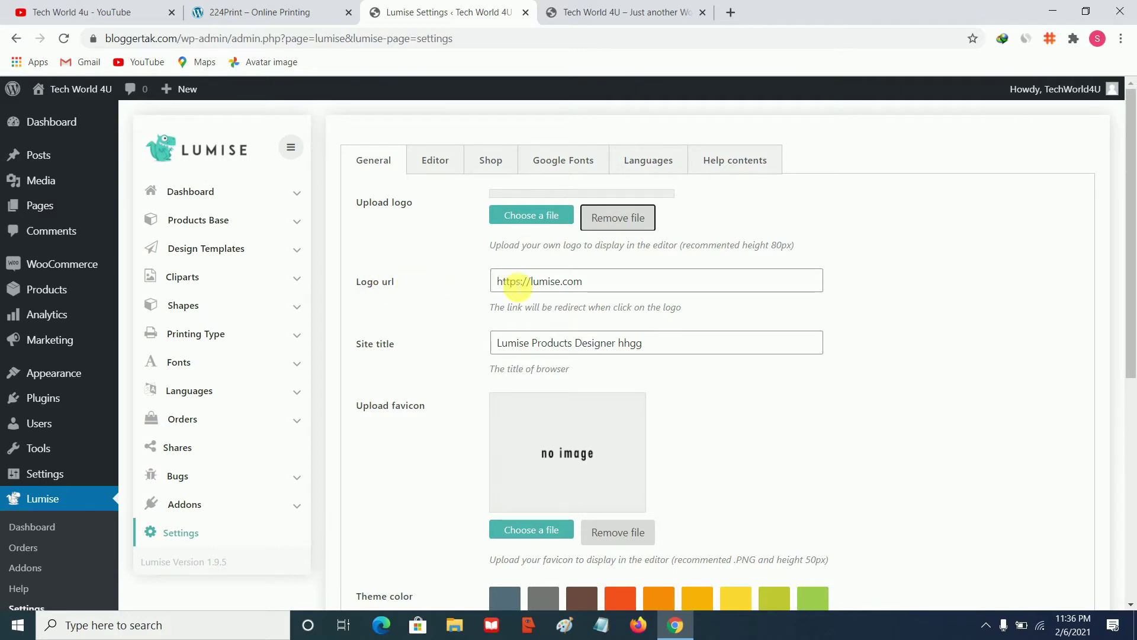
click(656, 12)
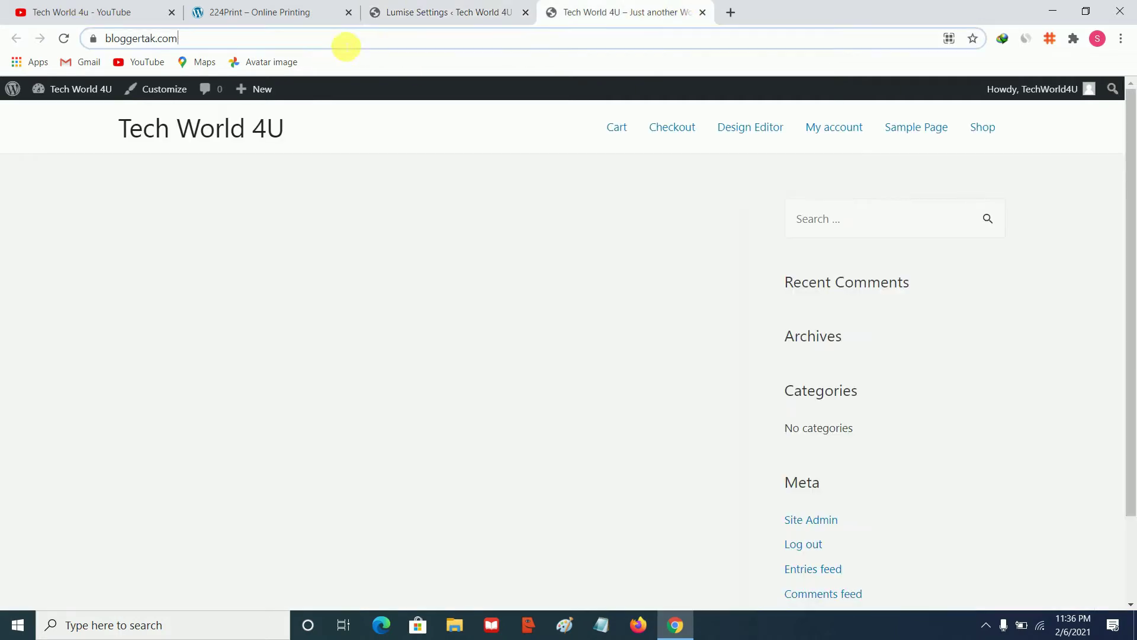
click(370, 40)
right_click(367, 40)
click(401, 121)
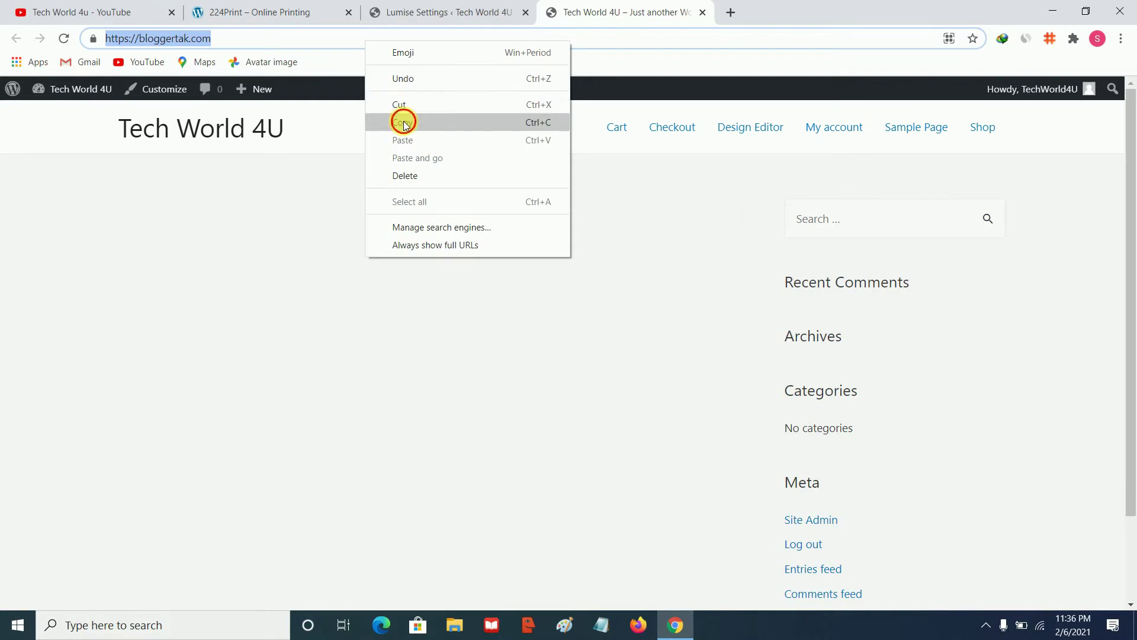
click(436, 8)
click(612, 286)
triple_click(612, 286)
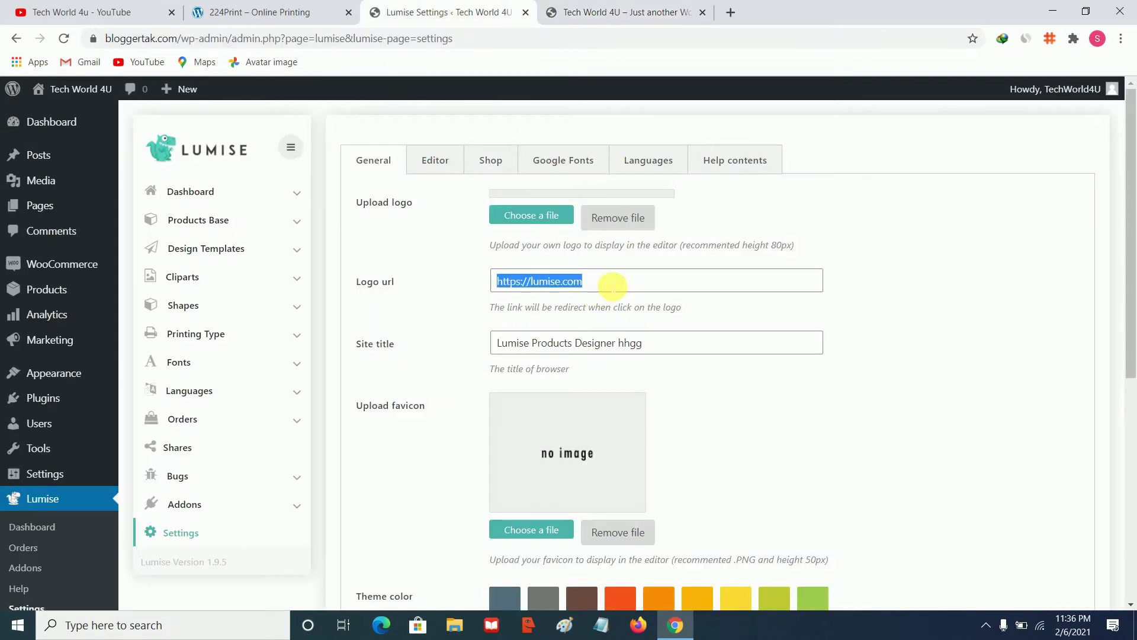
right_click(609, 283)
click(649, 358)
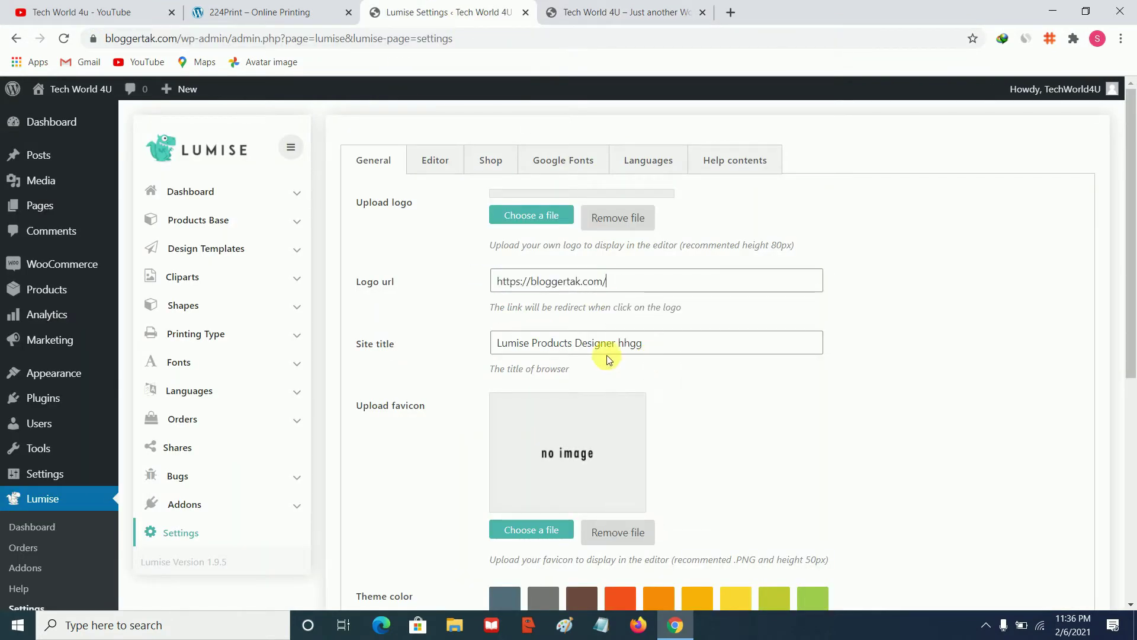
Shorten the Lumise site title to "Products Designer"
click(530, 346)
key(BackSpace)
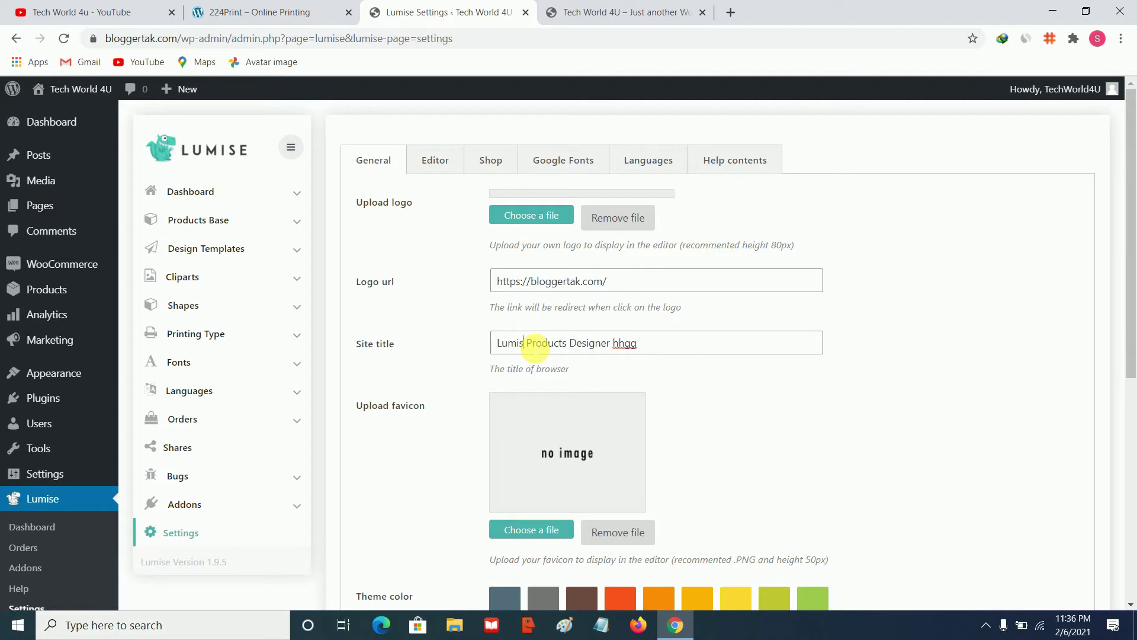
key(BackSpace)
key(BackSpace)
key(BackSpace)
key(BackSpace)
key(BackSpace)
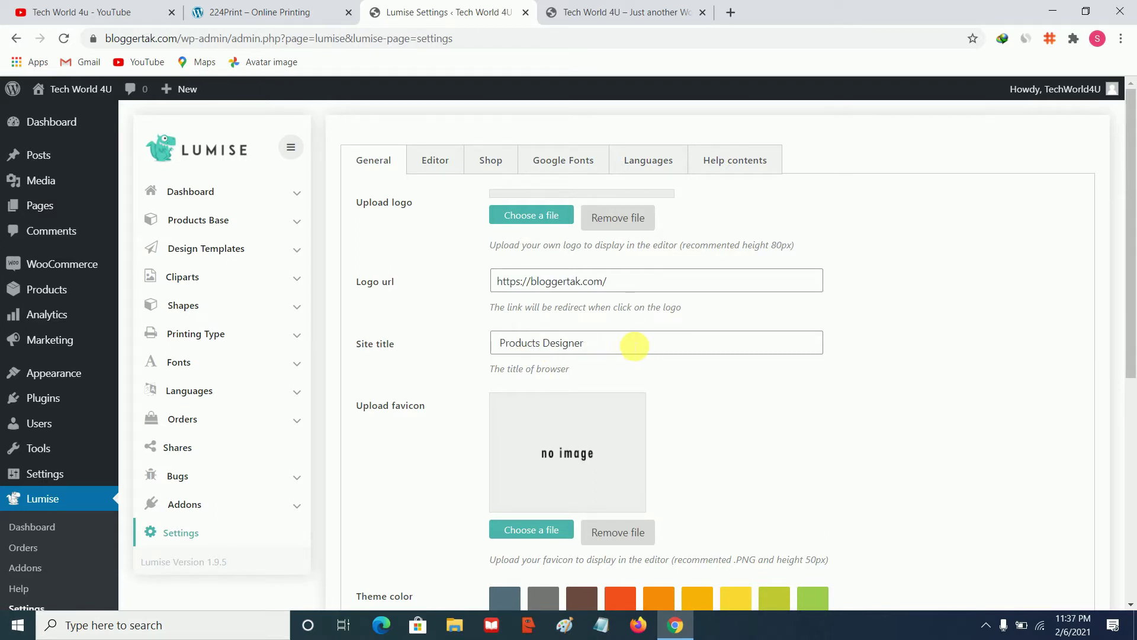
Review the favicon, theme color and terms options in the general settings, and all of Lumise's editor settings
scroll(406, 469, down, 1)
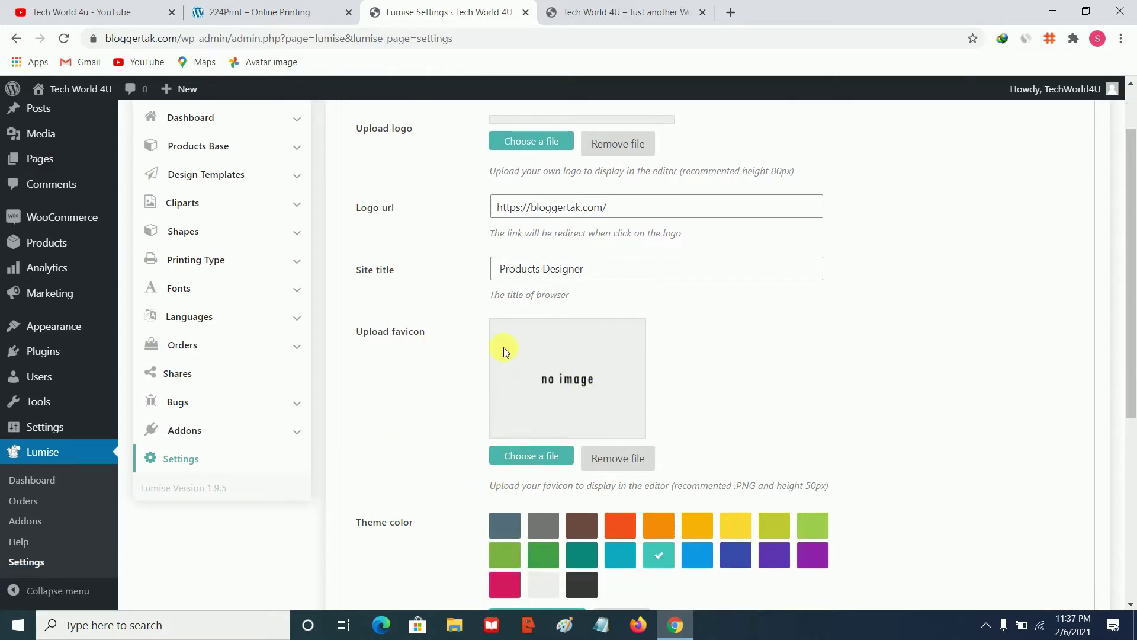
scroll(421, 513, down, 1)
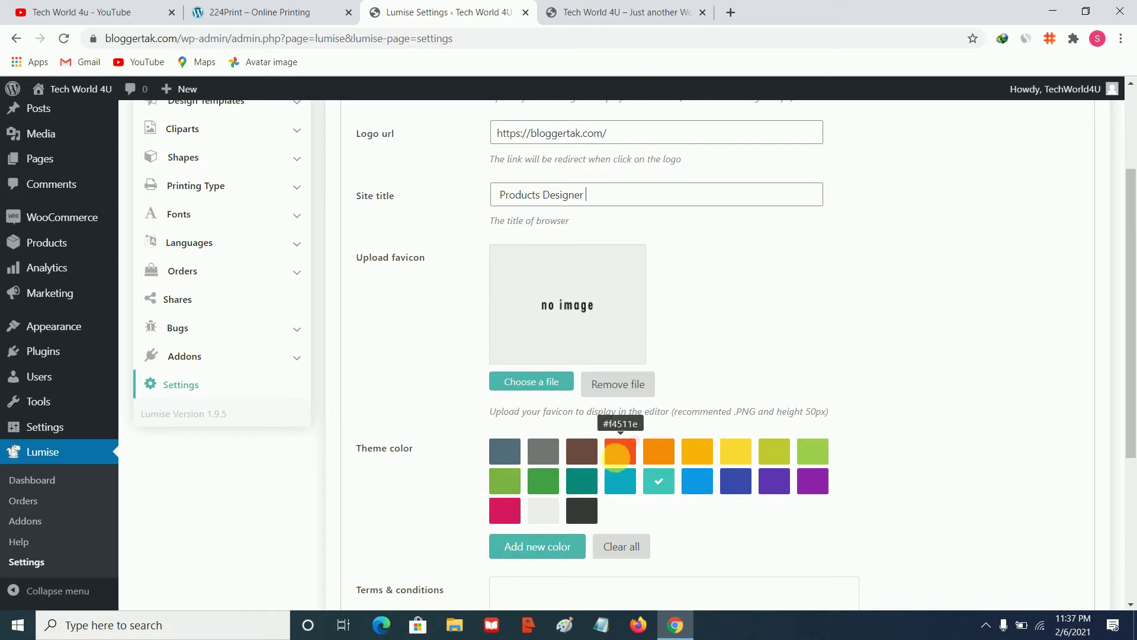
scroll(449, 452, down, 2)
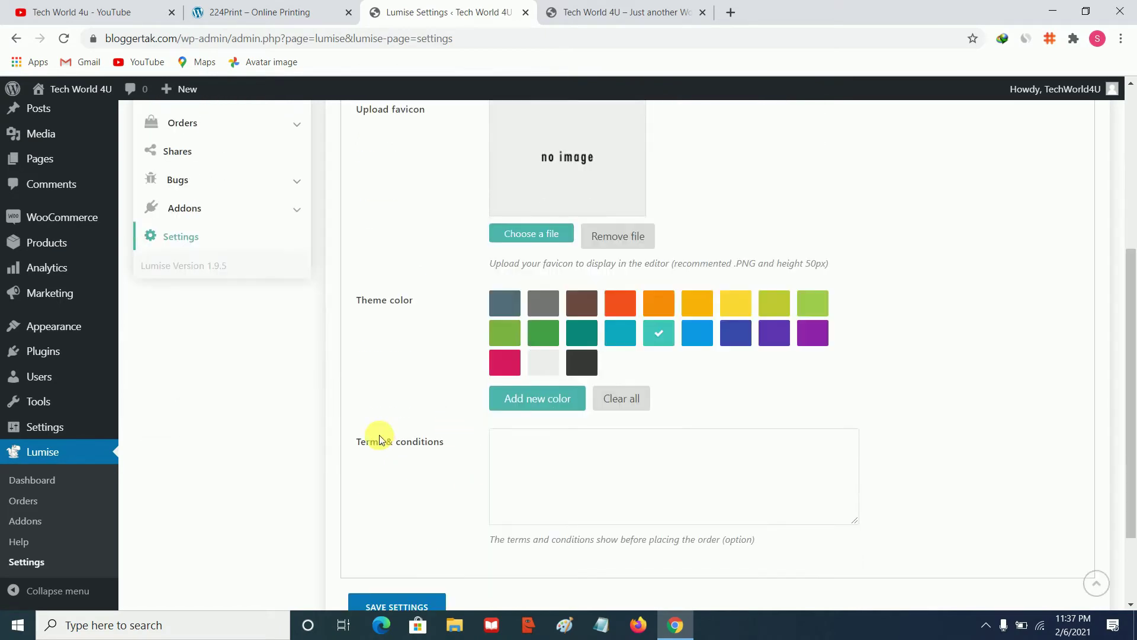
scroll(454, 340, up, 4)
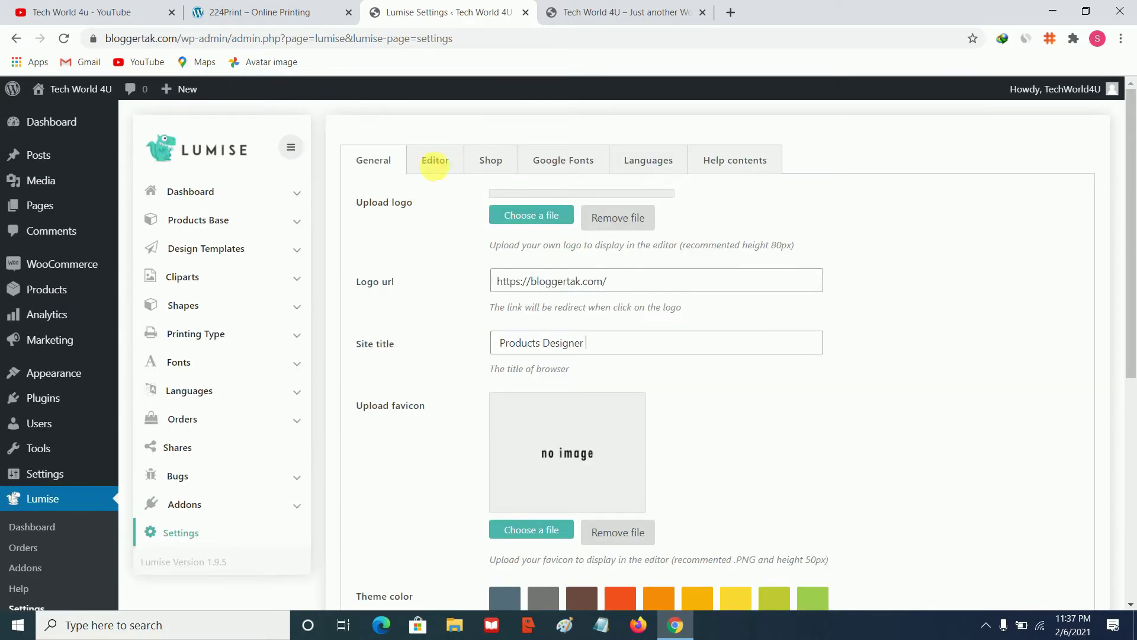
click(437, 162)
scroll(432, 361, down, 4)
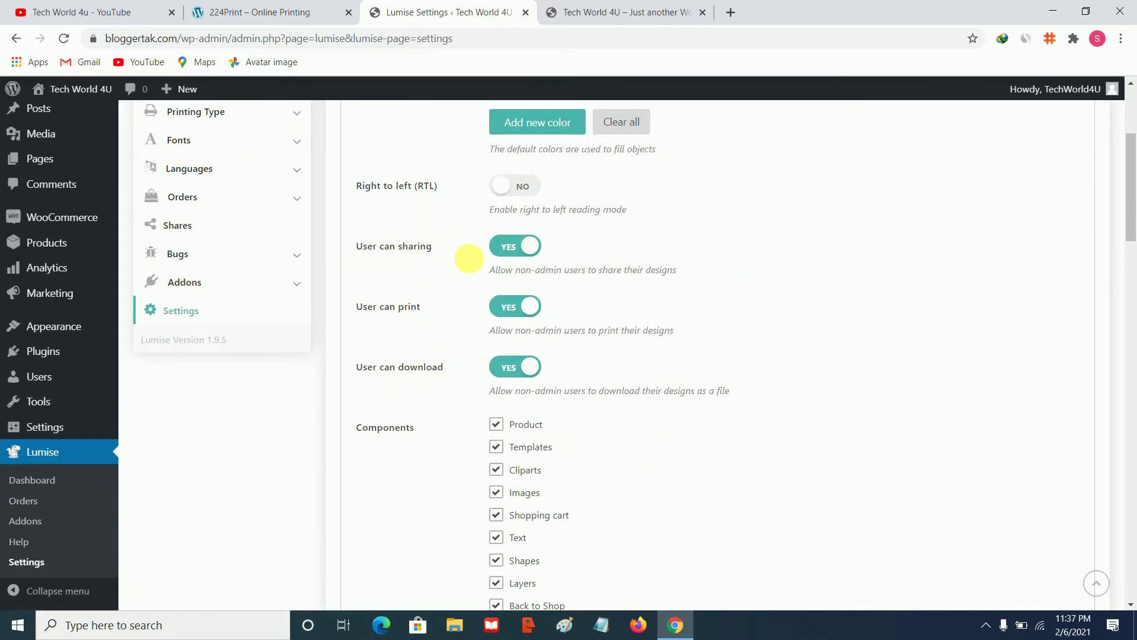
scroll(406, 369, down, 4)
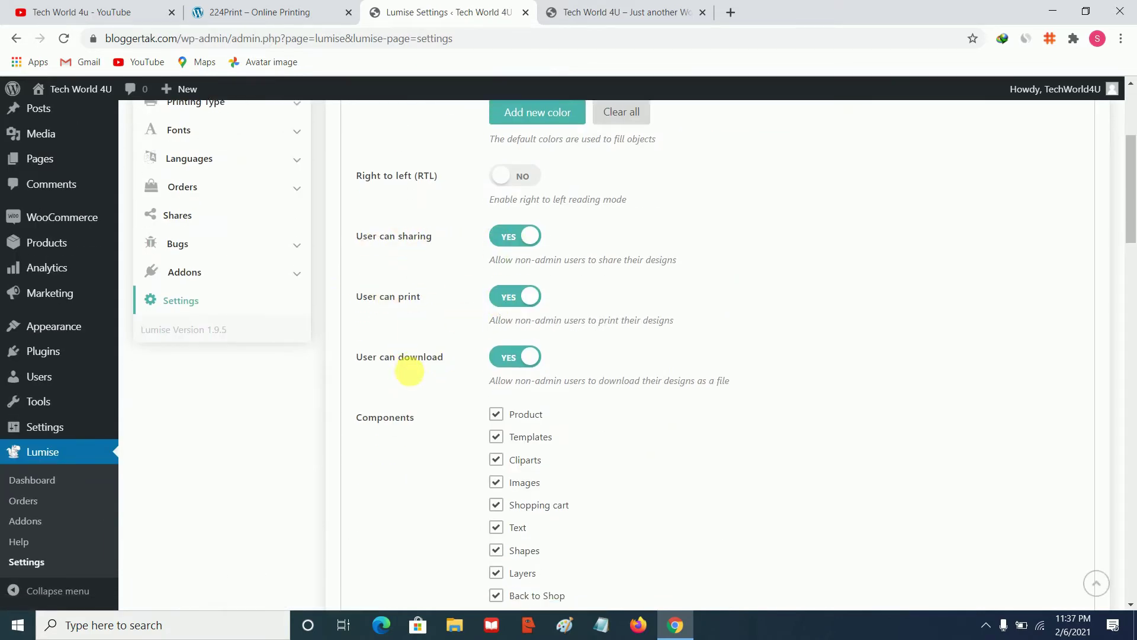
scroll(436, 333, down, 8)
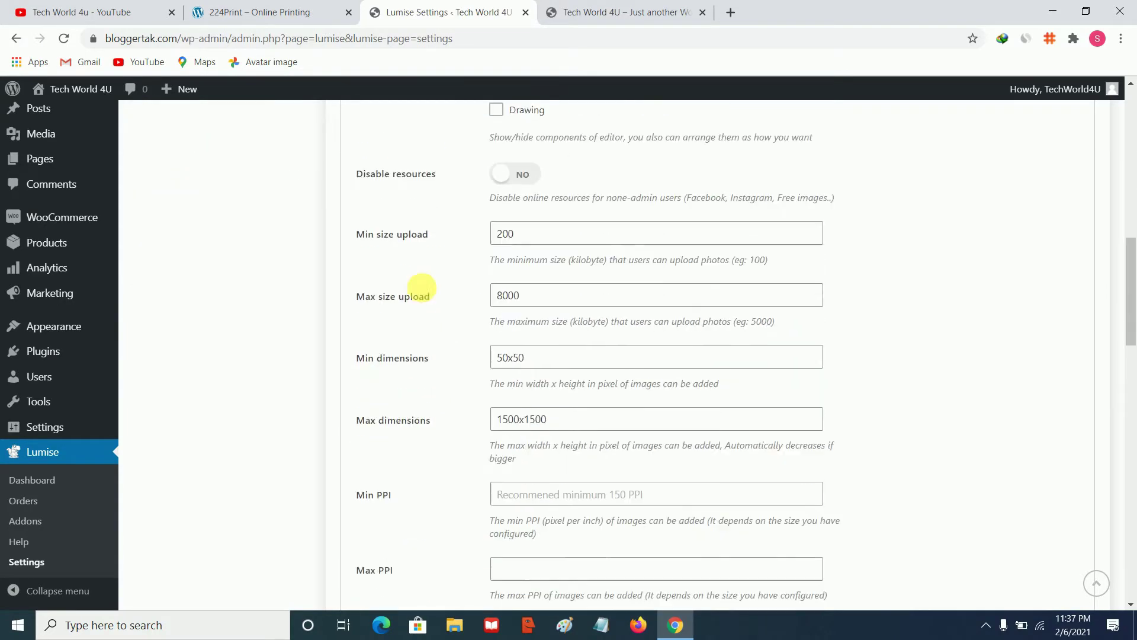
scroll(467, 303, down, 10)
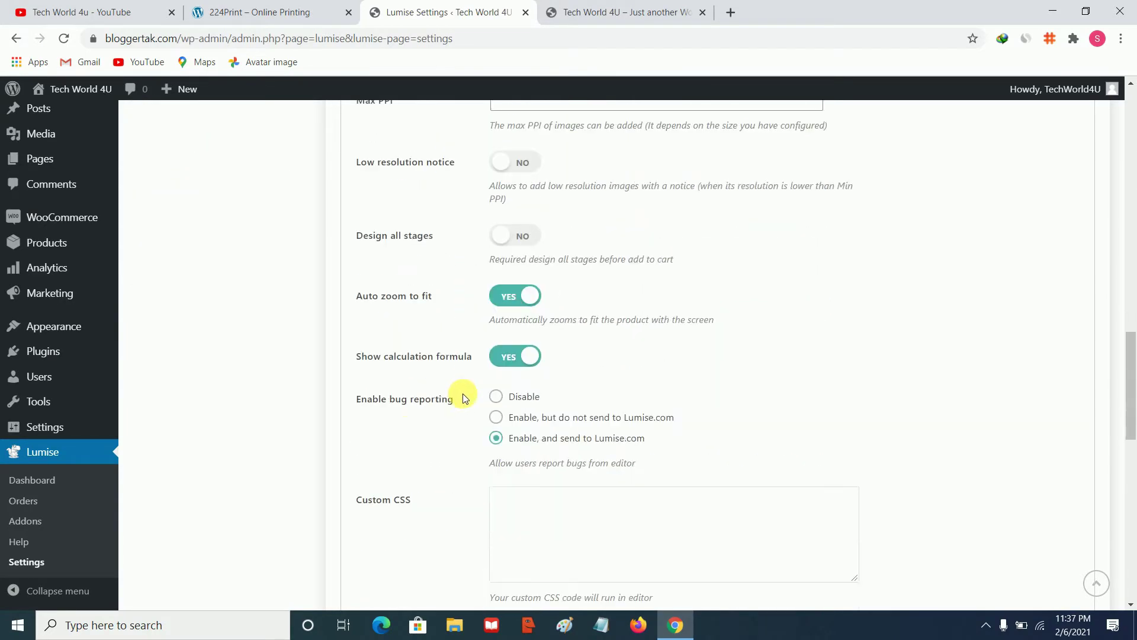
scroll(450, 286, down, 4)
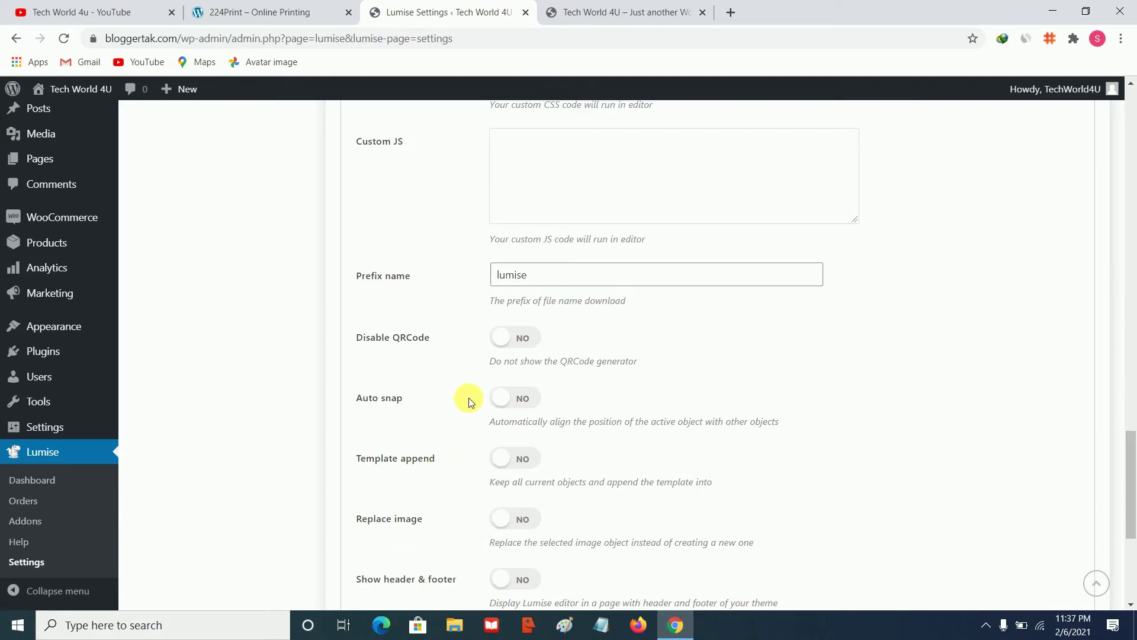
scroll(469, 400, down, 5)
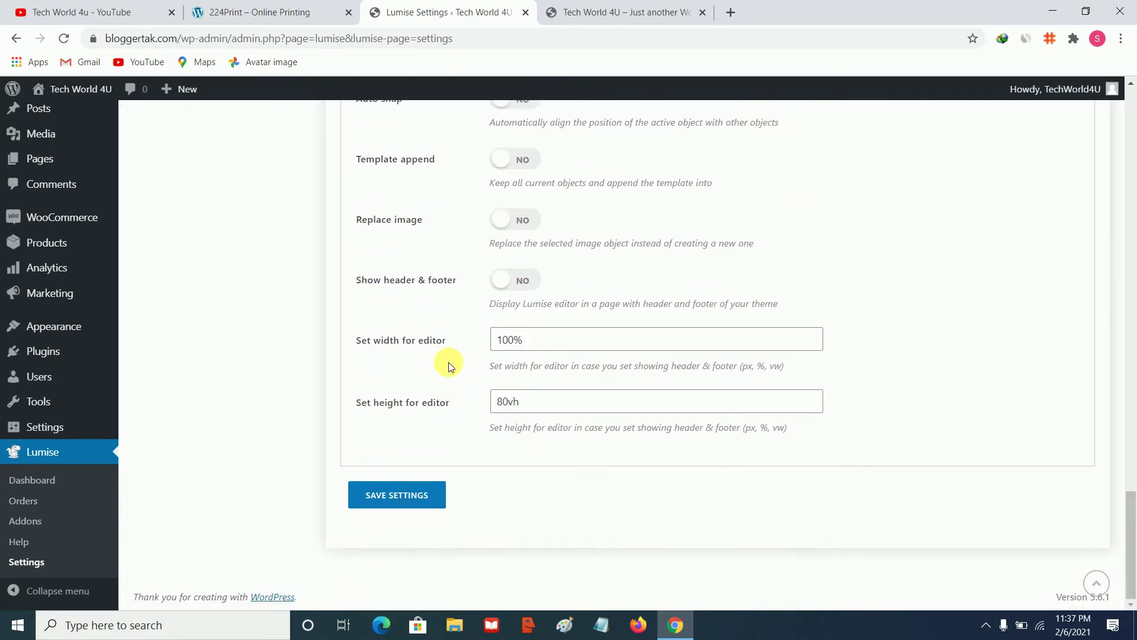
scroll(449, 362, up, 5)
scroll(449, 361, up, 20)
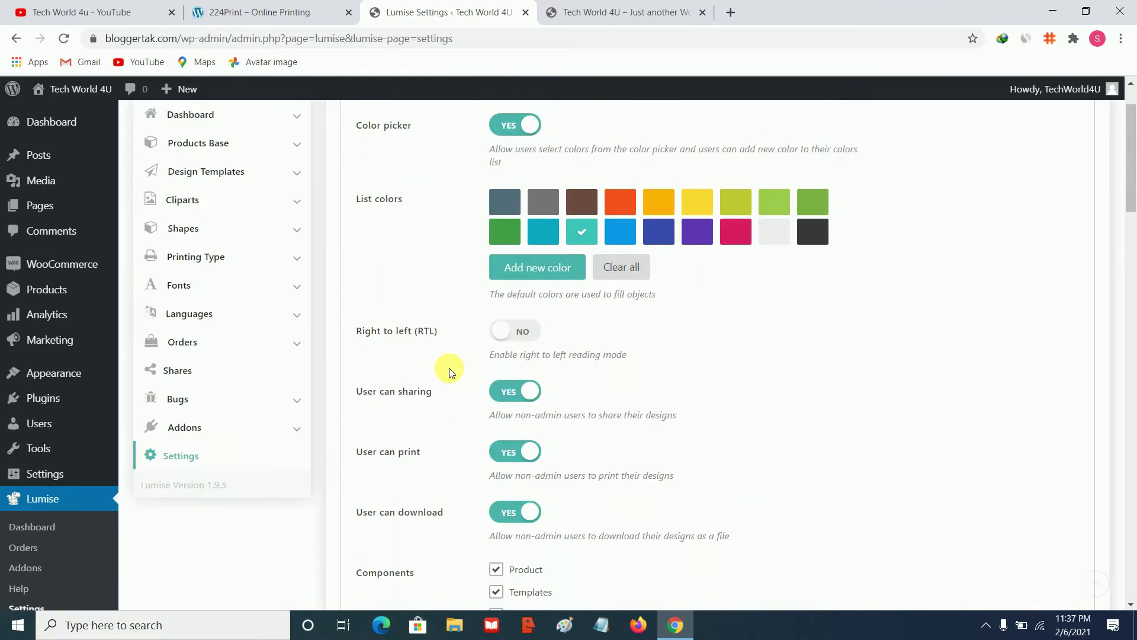
scroll(454, 371, up, 1)
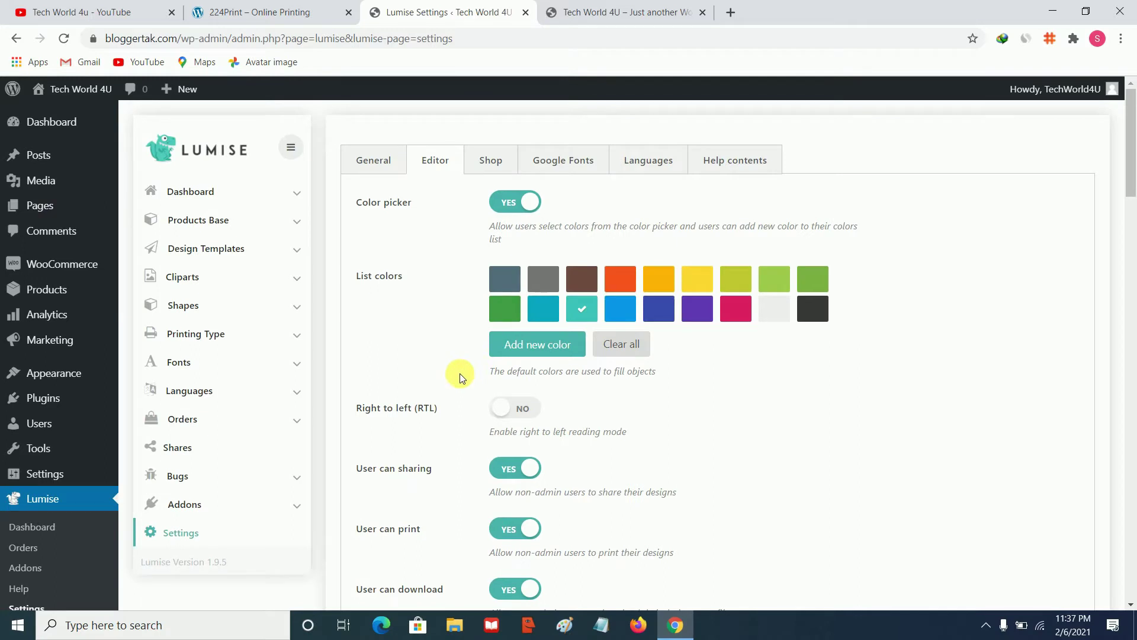
Review Lumise's shop, Google Fonts, languages and help contents settings
click(498, 169)
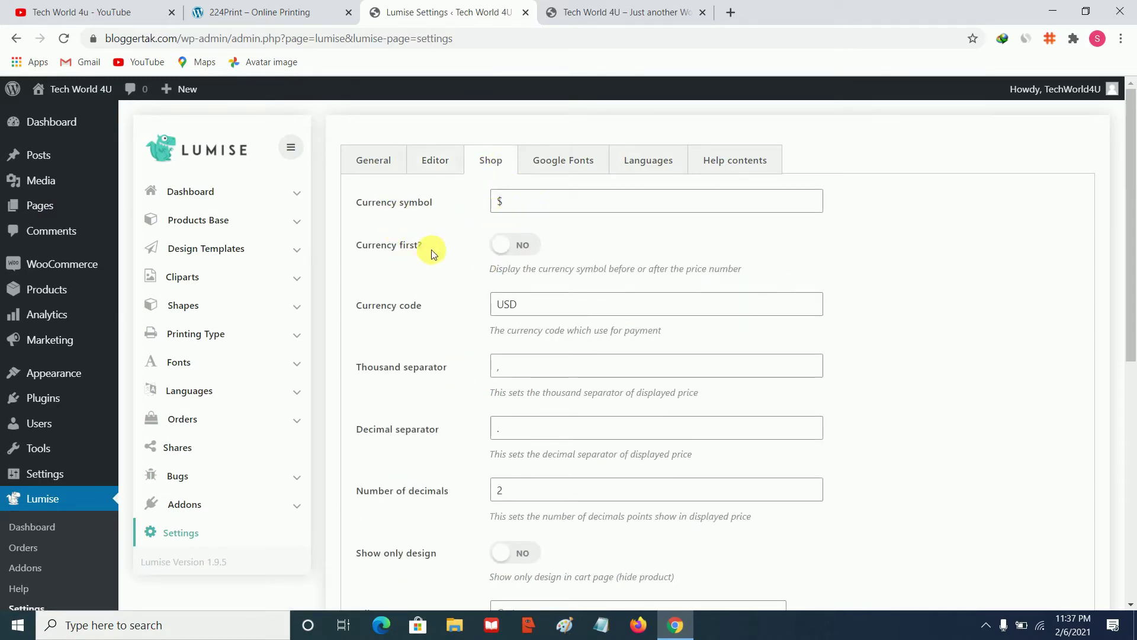
scroll(450, 260, down, 2)
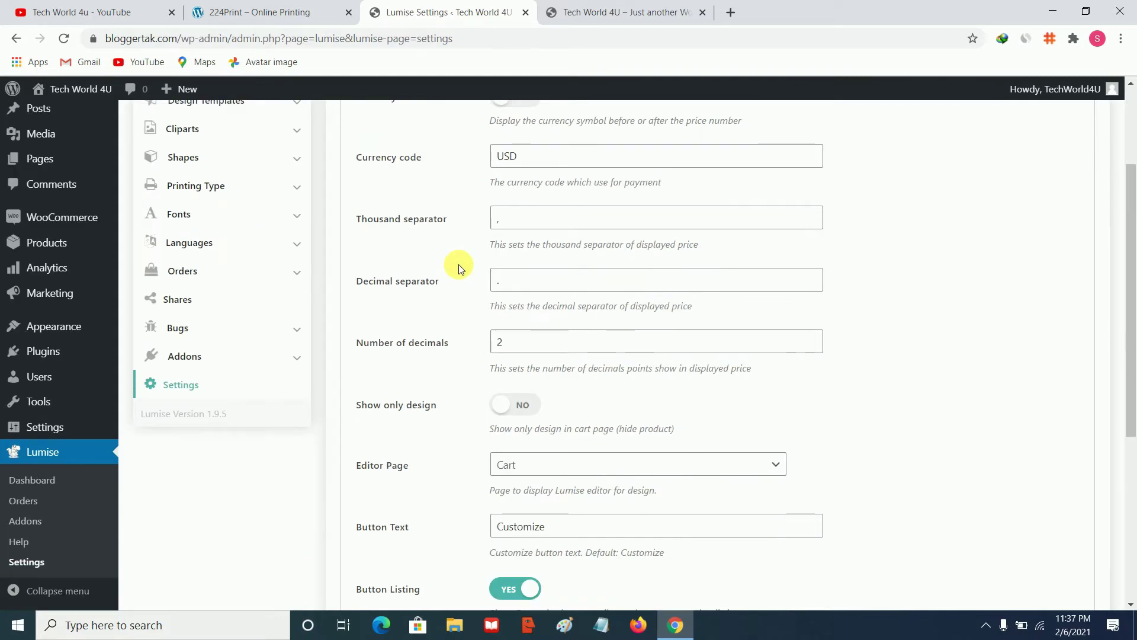
scroll(459, 266, up, 3)
click(579, 163)
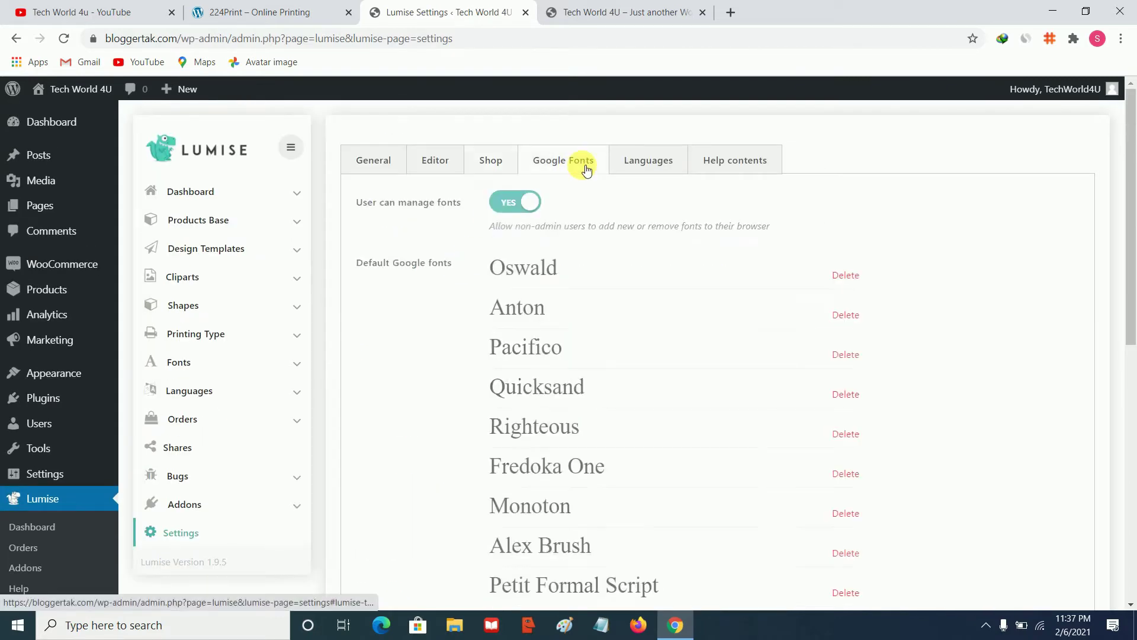
click(662, 163)
click(732, 159)
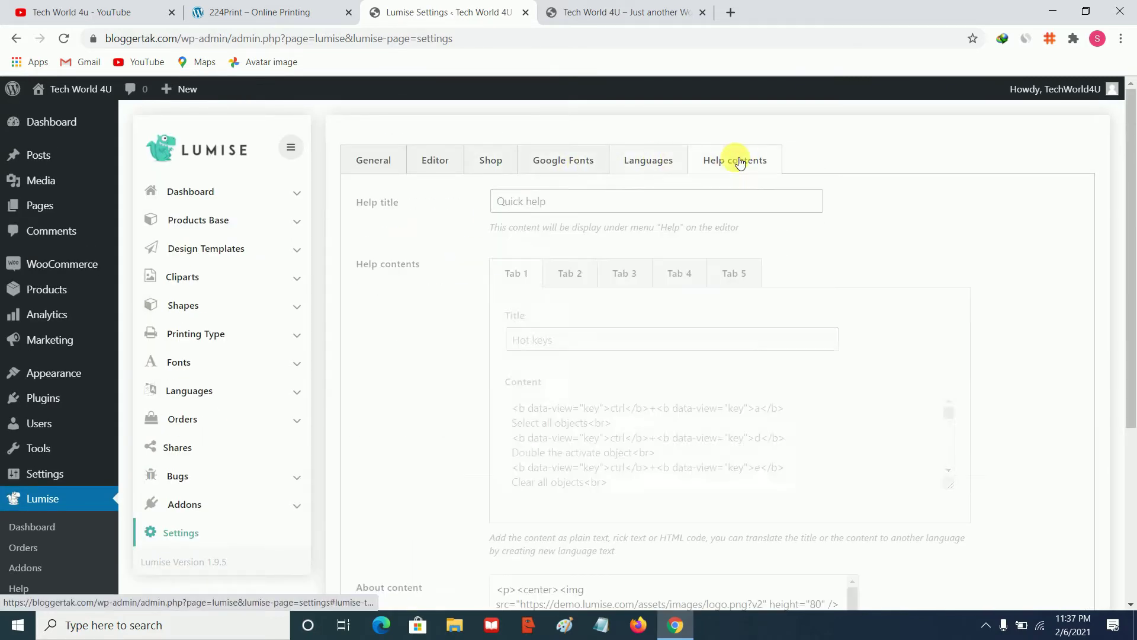
Return to Lumise's general settings and save them
click(388, 161)
scroll(438, 267, down, 7)
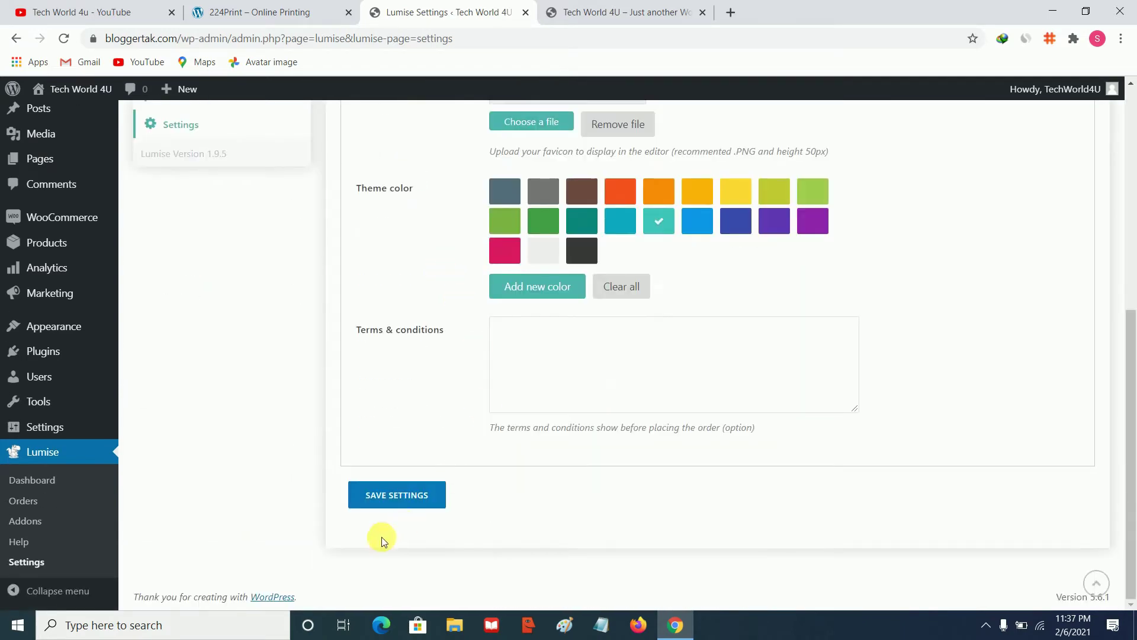
click(380, 492)
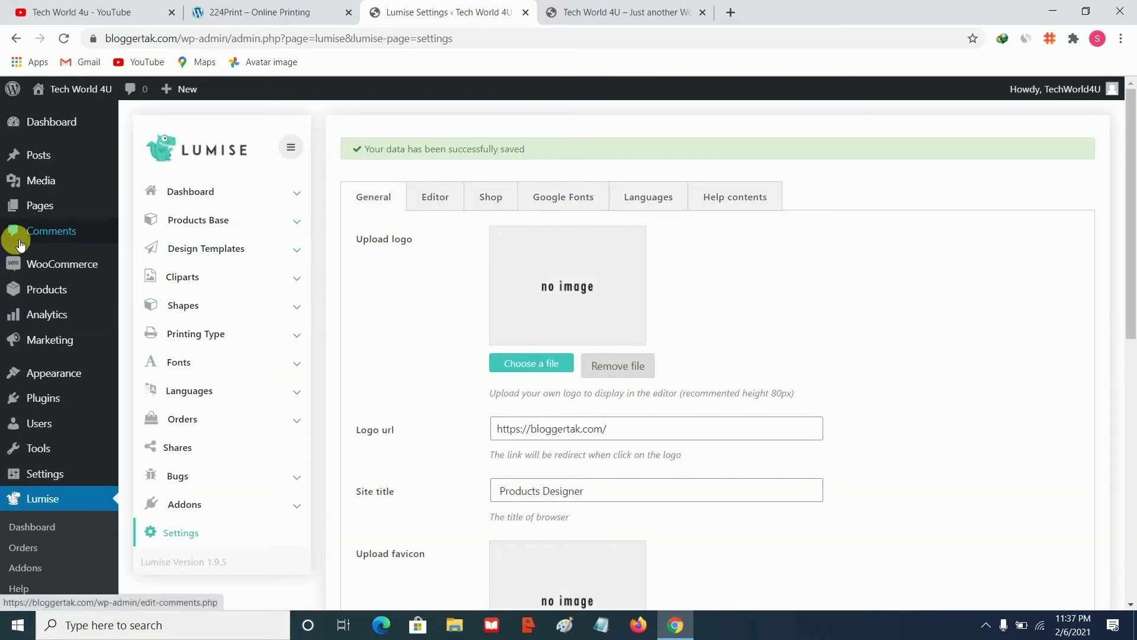
Open the general settings of WooCommerce
scroll(77, 296, down, 2)
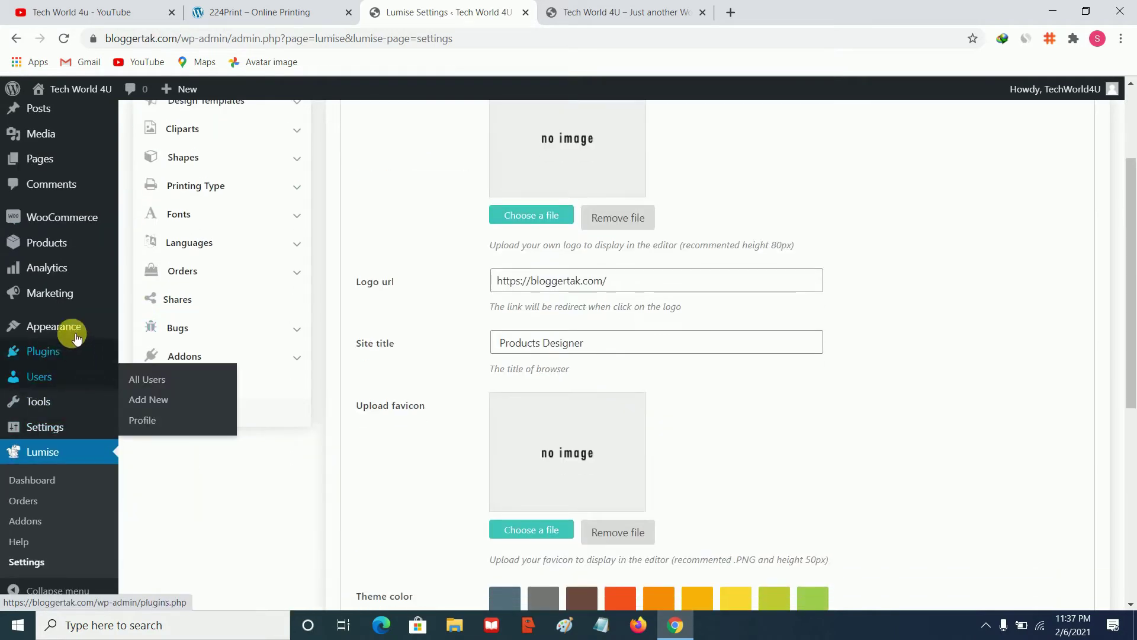
scroll(59, 355, up, 3)
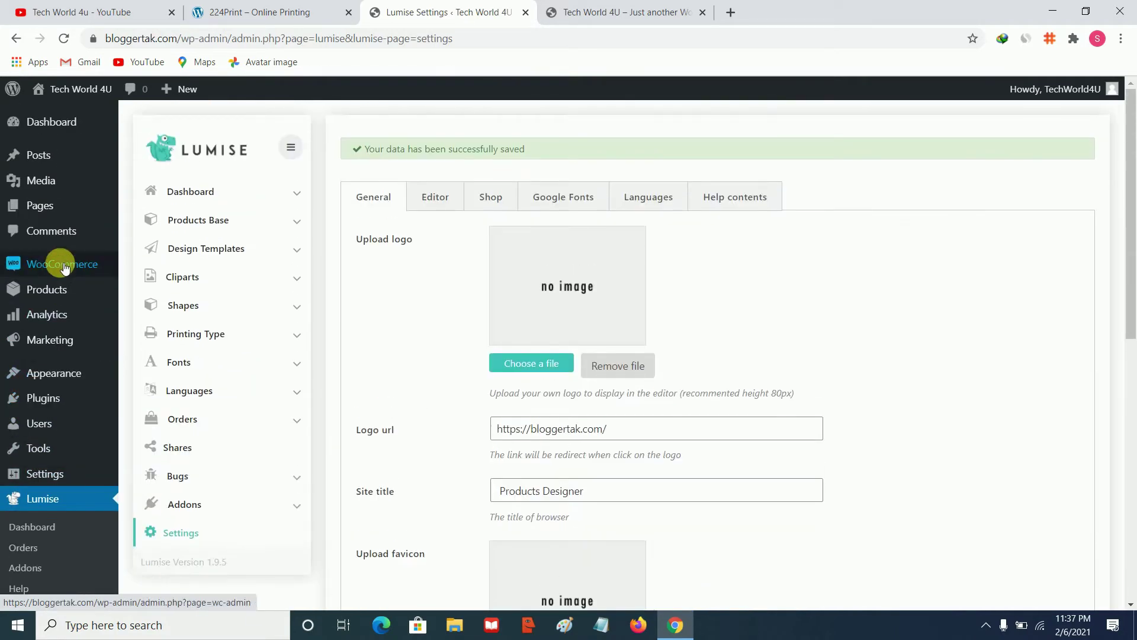
mouse_move(65, 266)
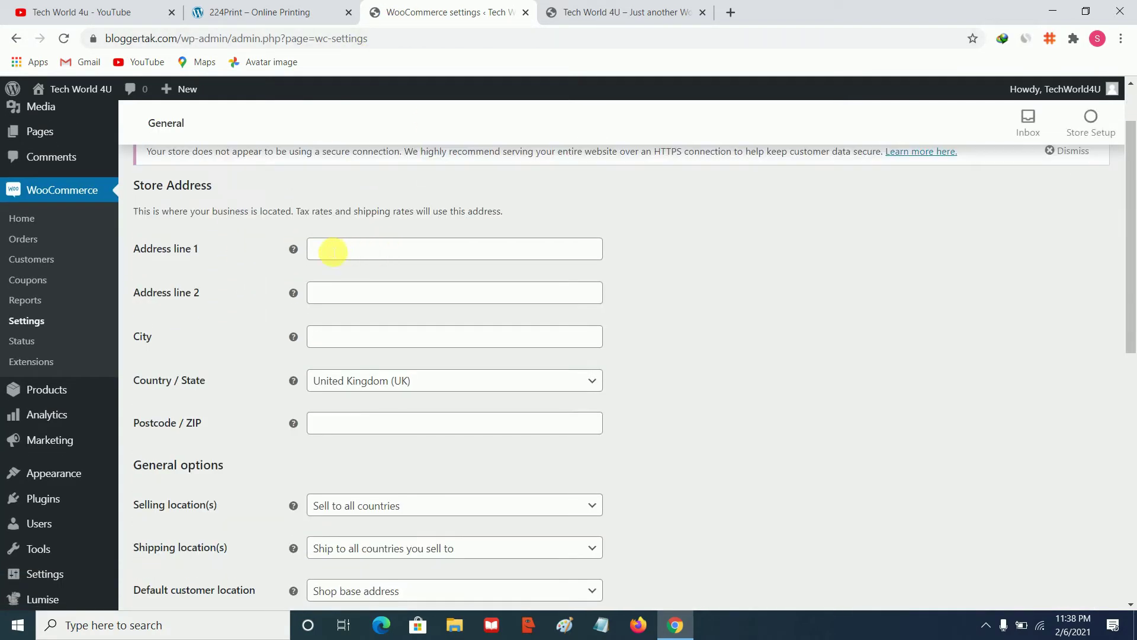
Fill in the first address line and the city of the store address
click(333, 252)
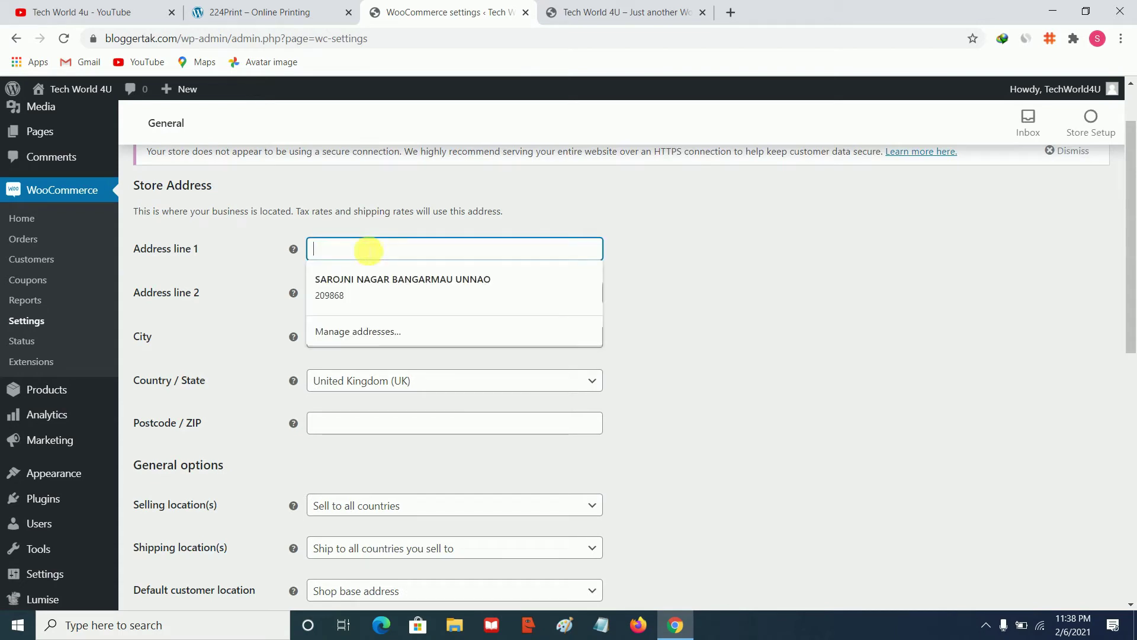
click(694, 309)
click(435, 254)
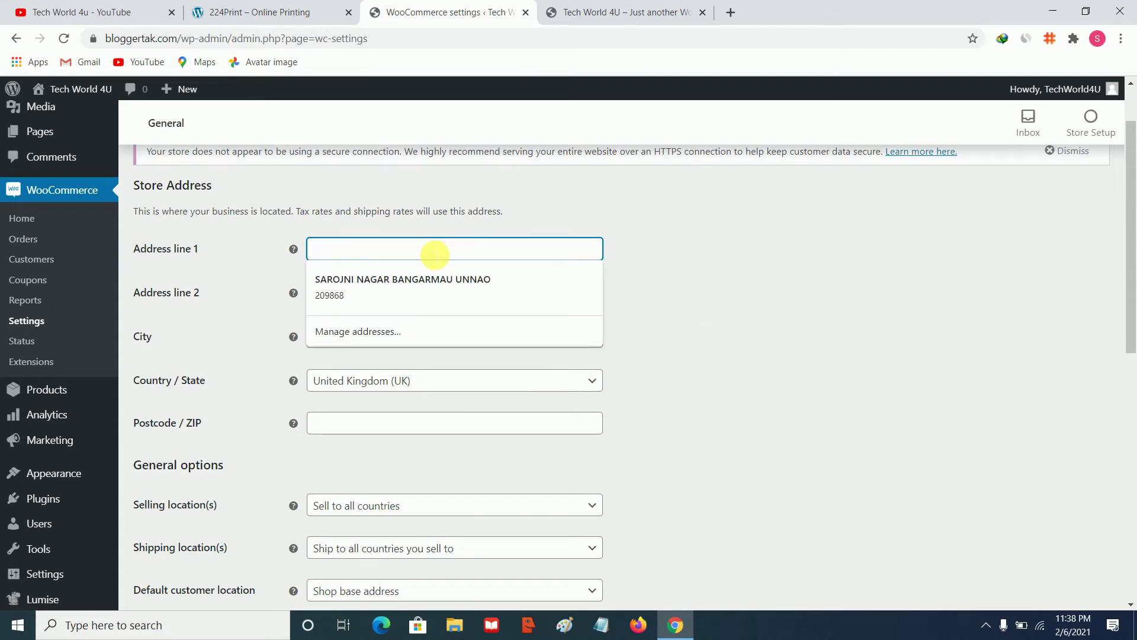
text(Luckn)
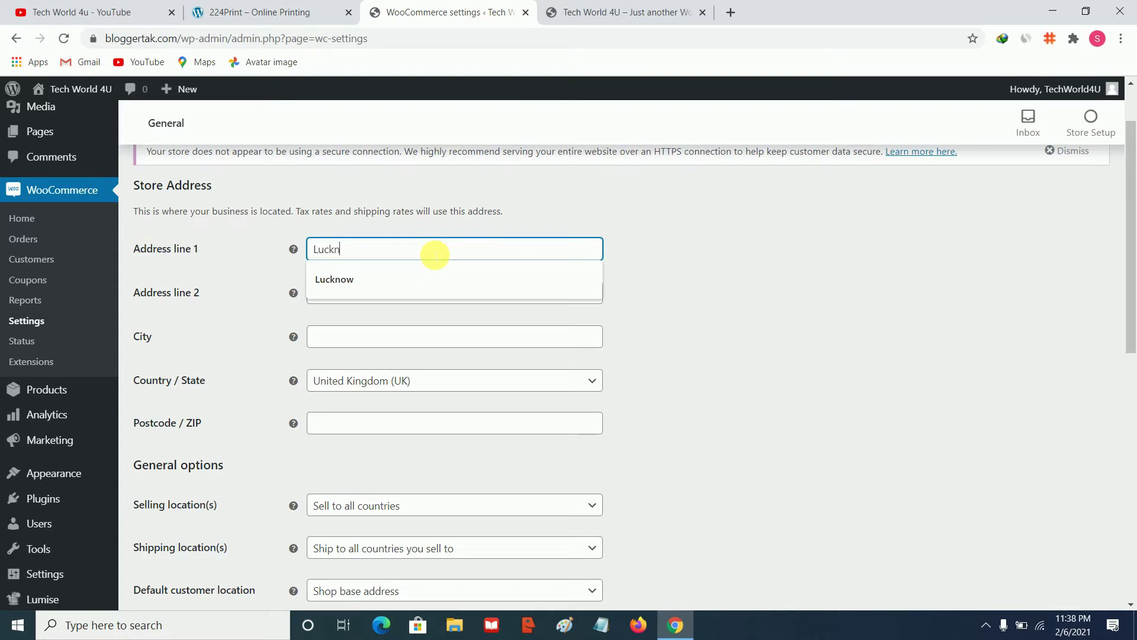
text(ow)
click(713, 276)
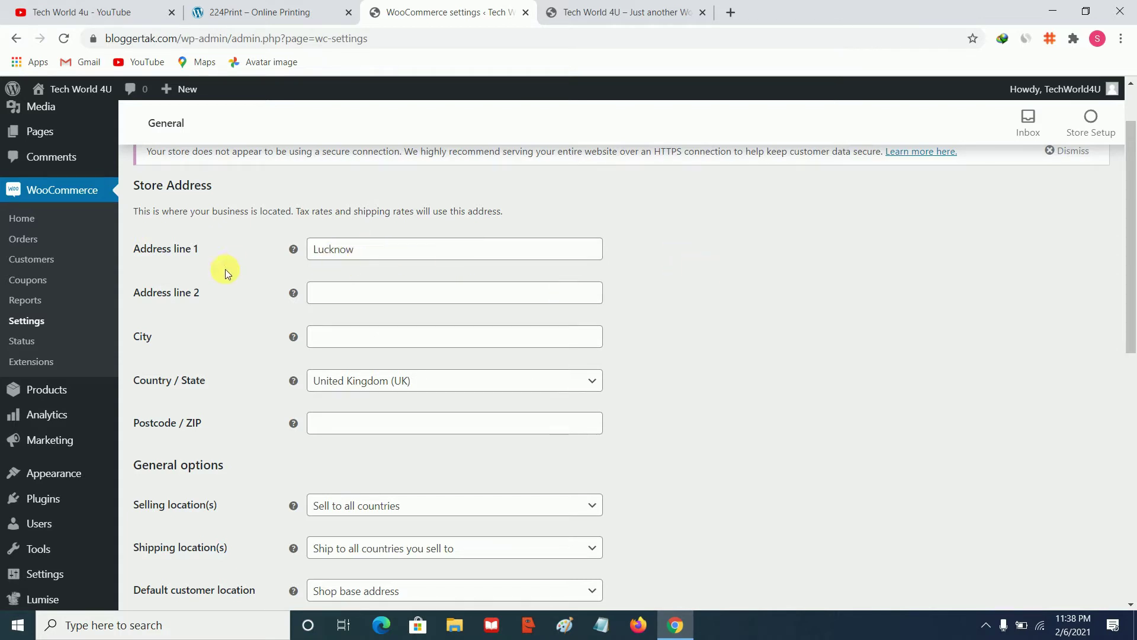
scroll(225, 273, down, 1)
click(356, 269)
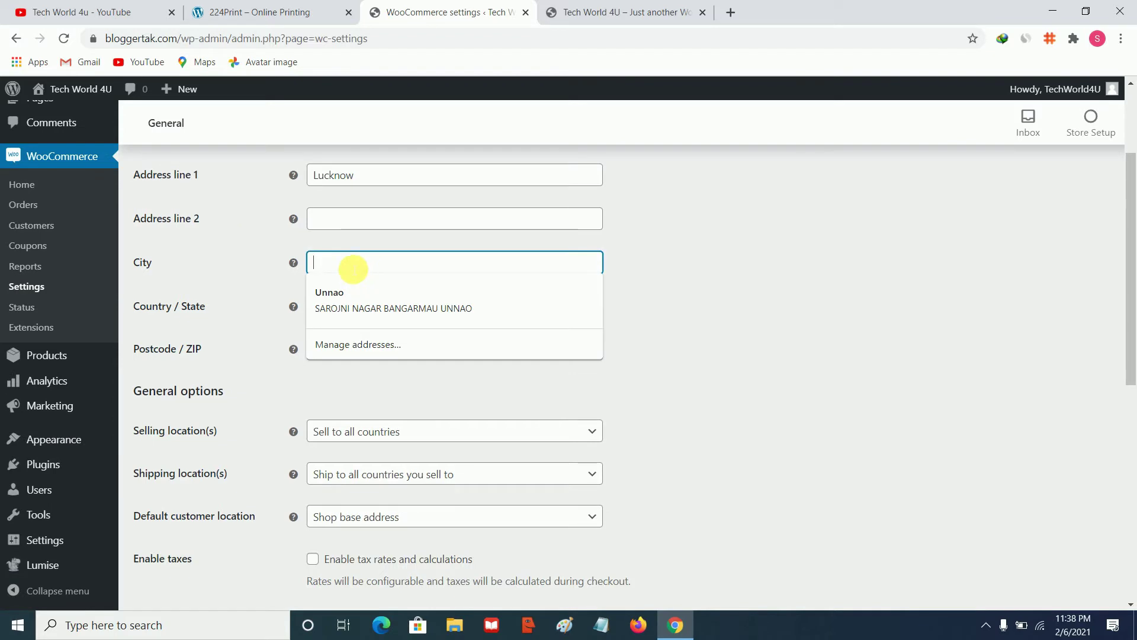
text(Luckn)
text(ow)
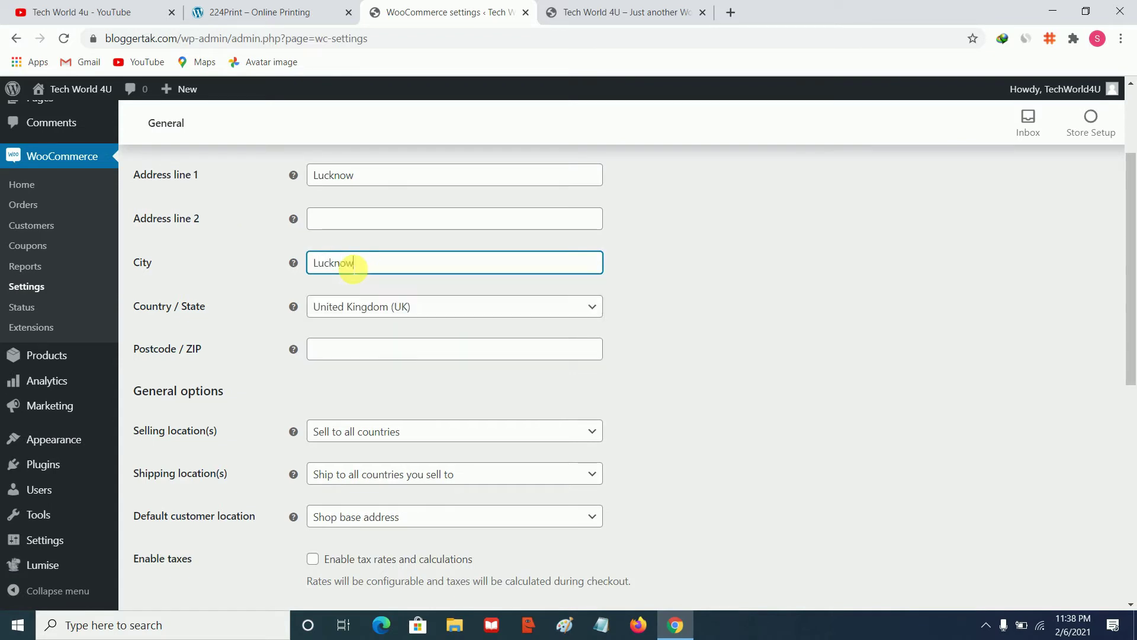
key(Tab)
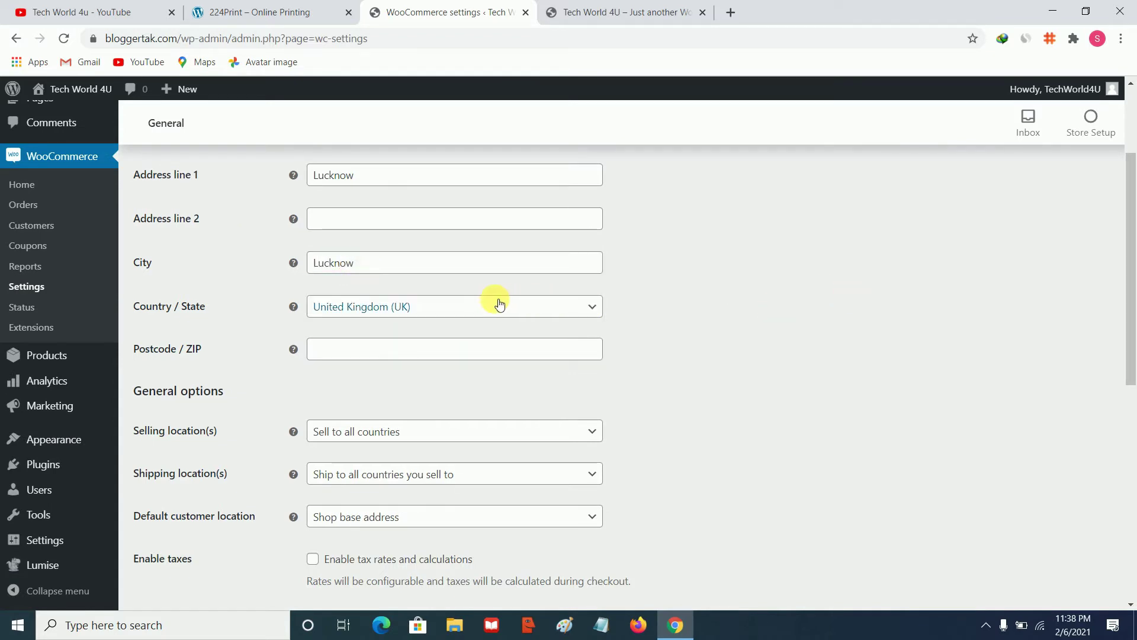
click(540, 308)
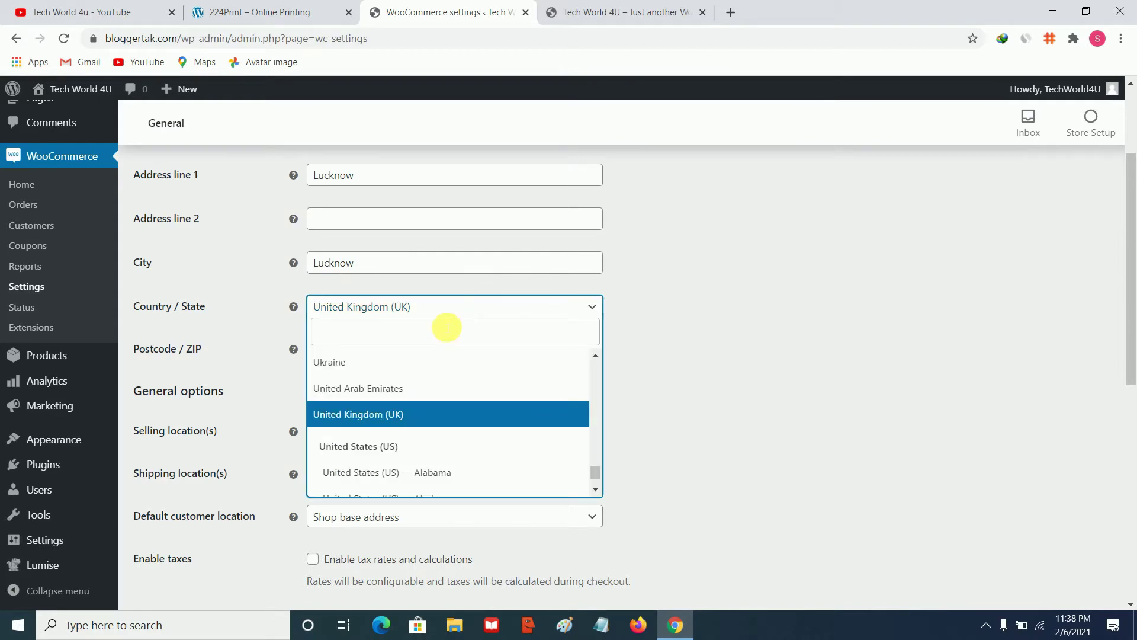
text(indu)
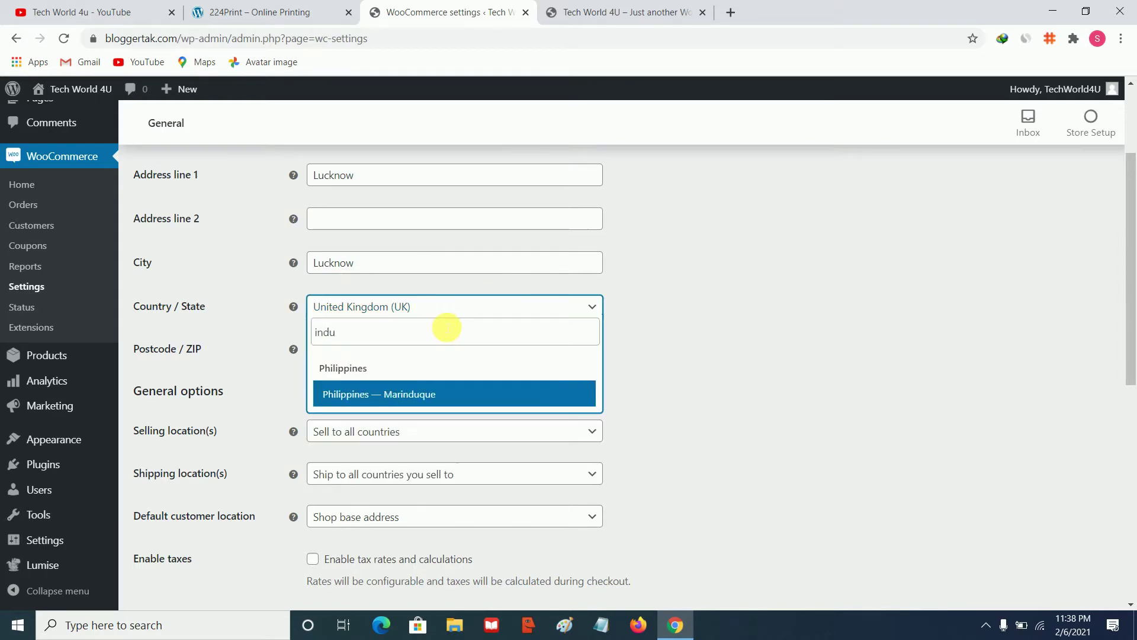
key(BackSpace)
text(ia)
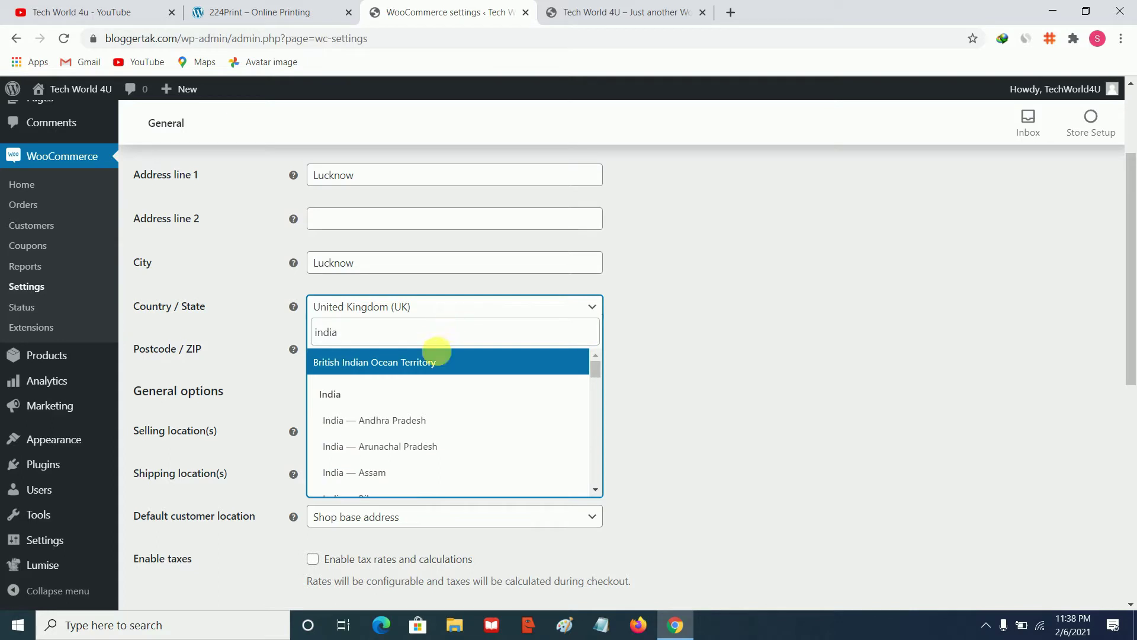
scroll(414, 426, down, 3)
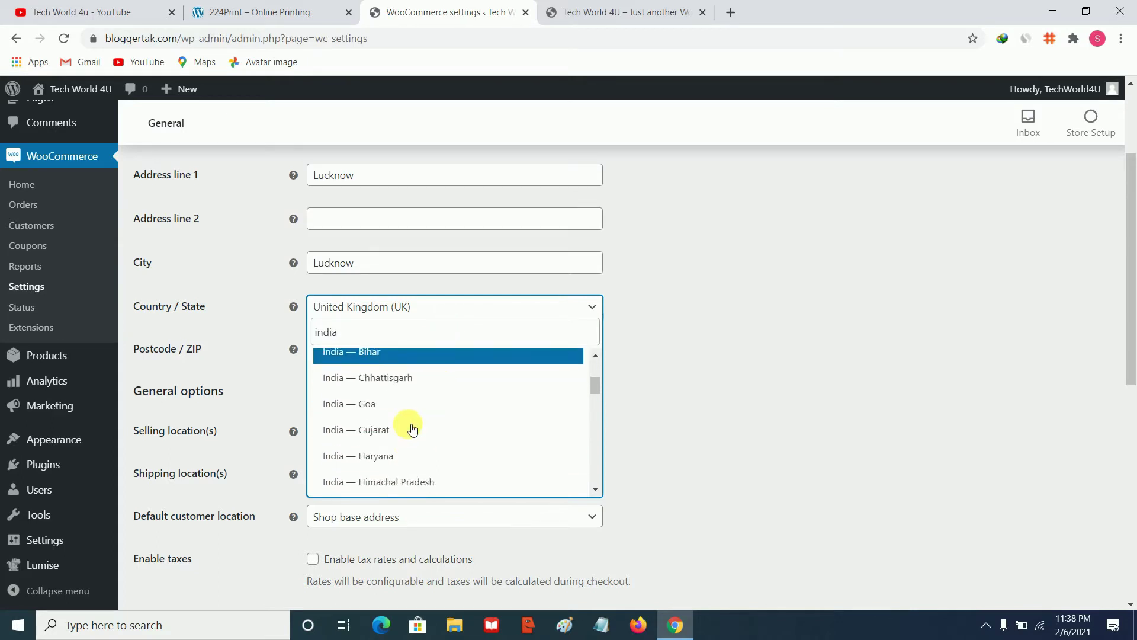
scroll(408, 429, down, 6)
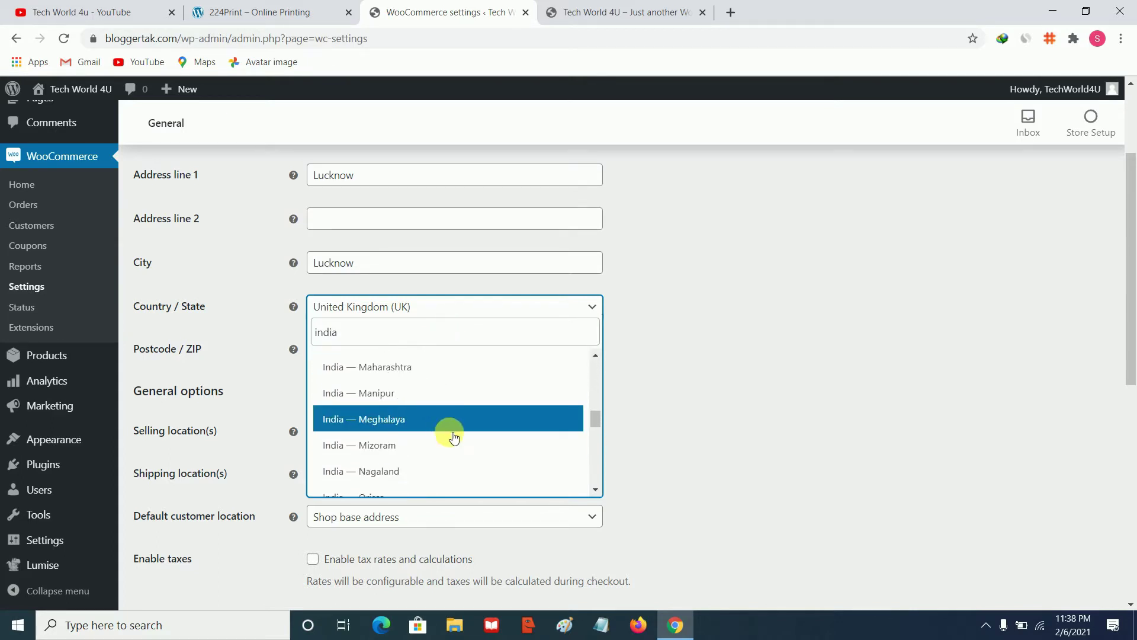
scroll(419, 438, down, 6)
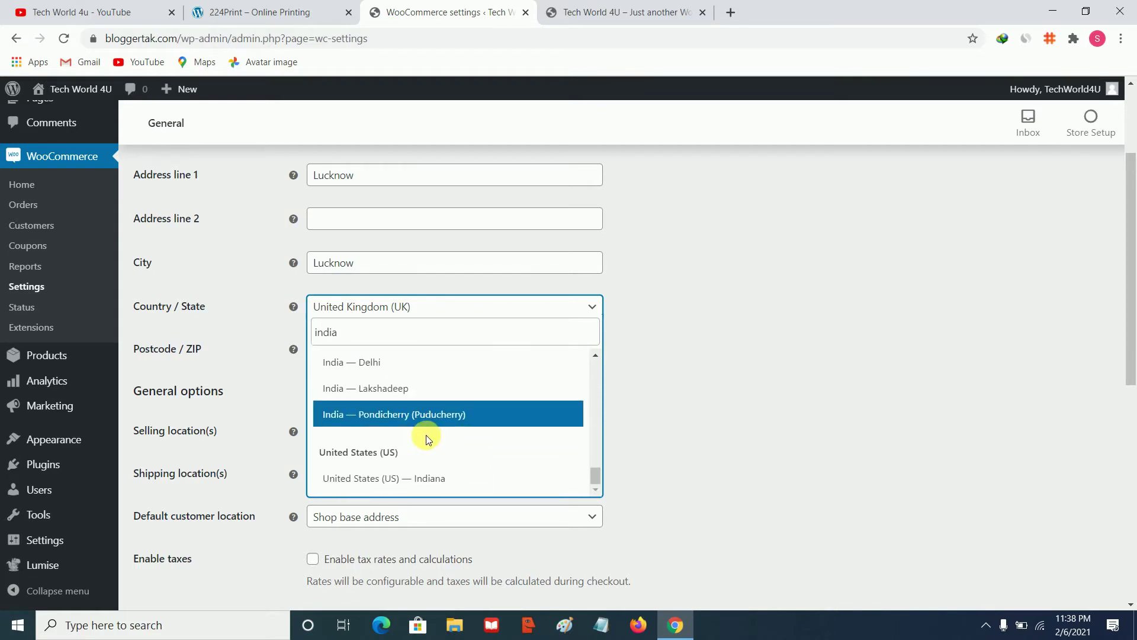
scroll(418, 394, up, 4)
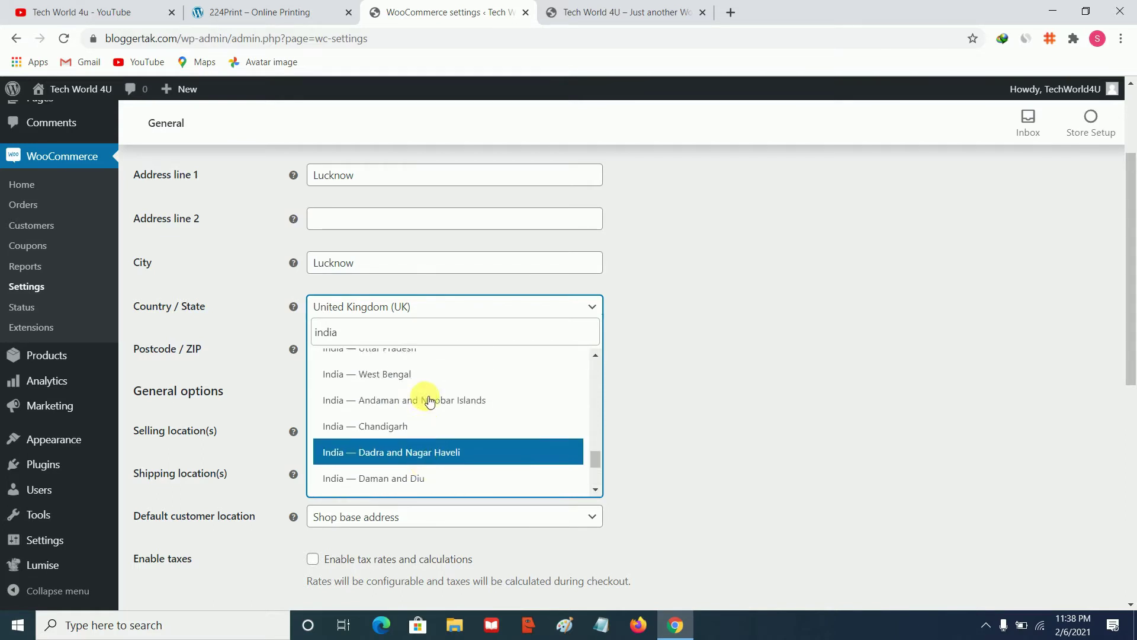
scroll(414, 379, up, 8)
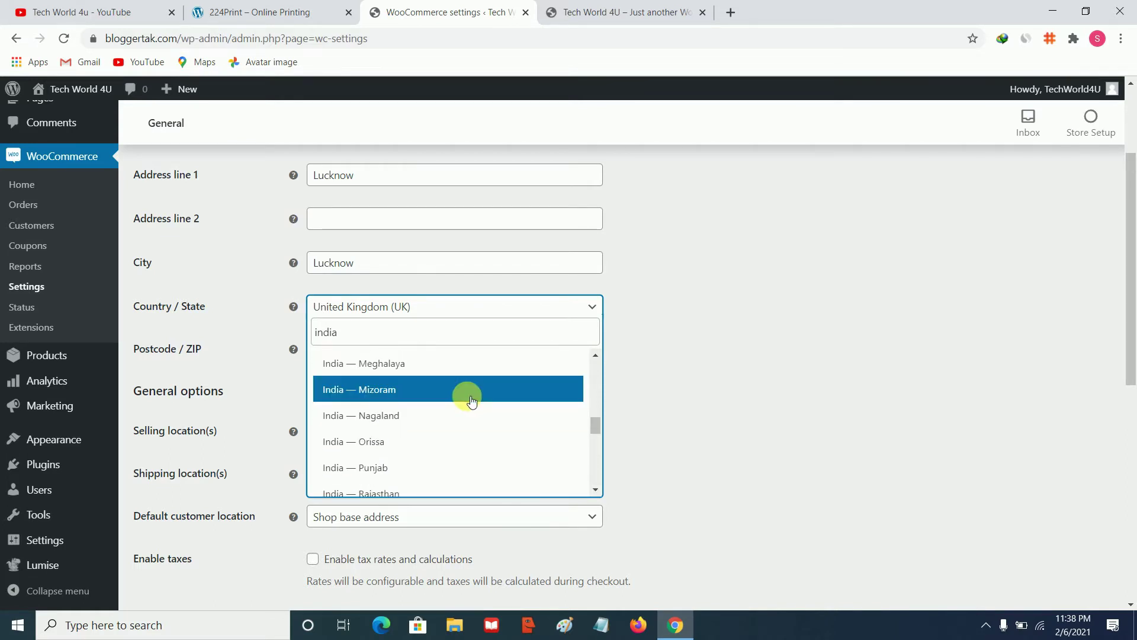
scroll(443, 413, up, 6)
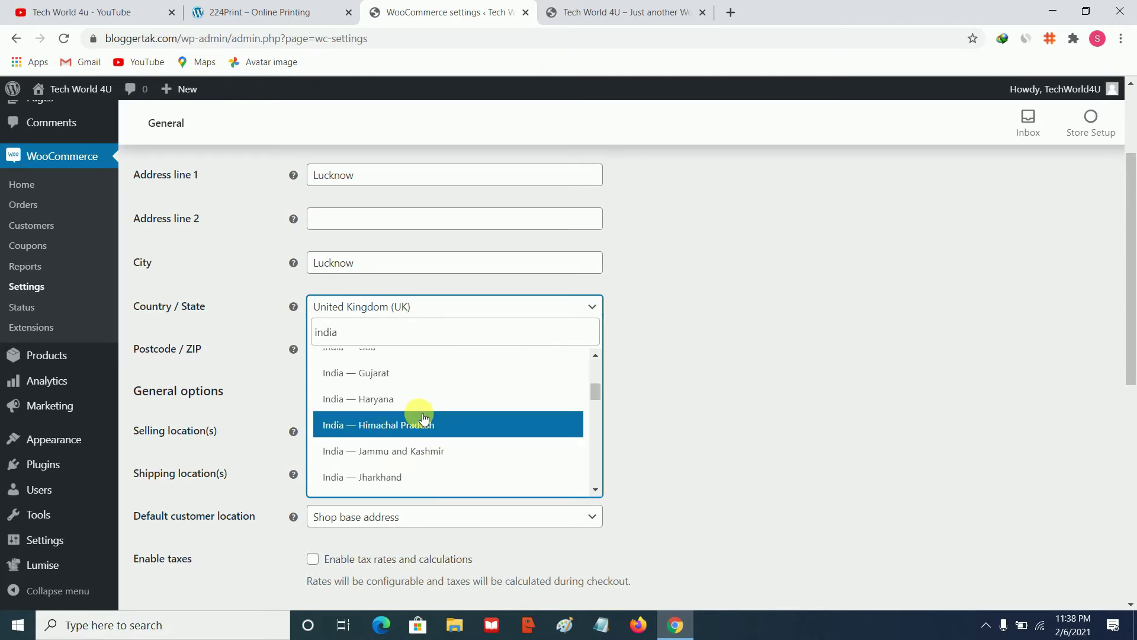
scroll(424, 421, up, 3)
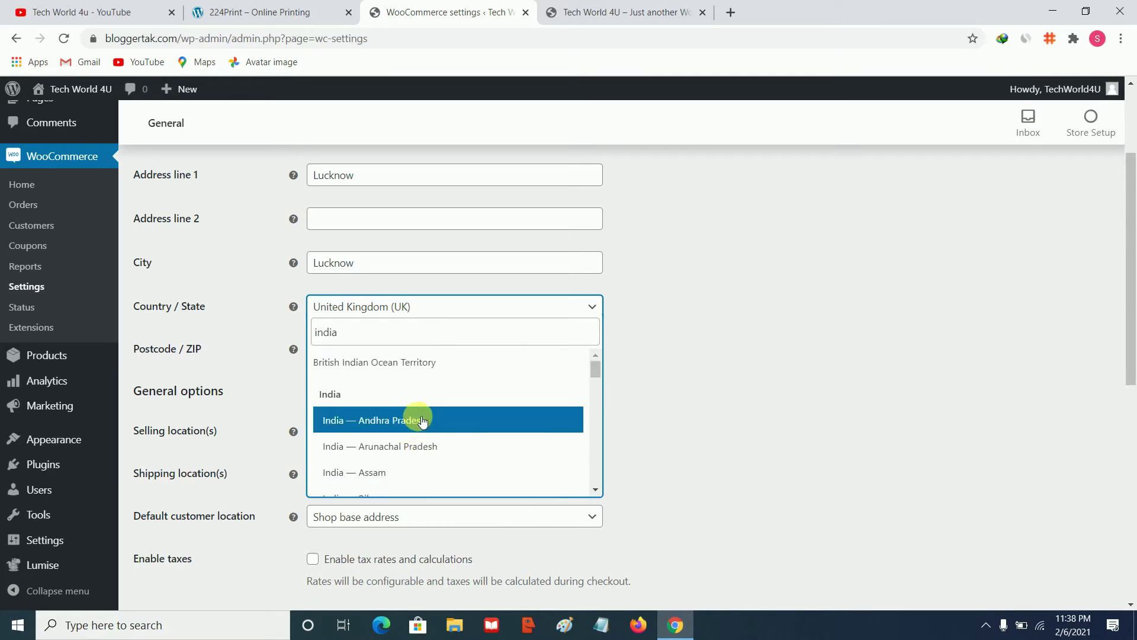
click(393, 332)
text(u)
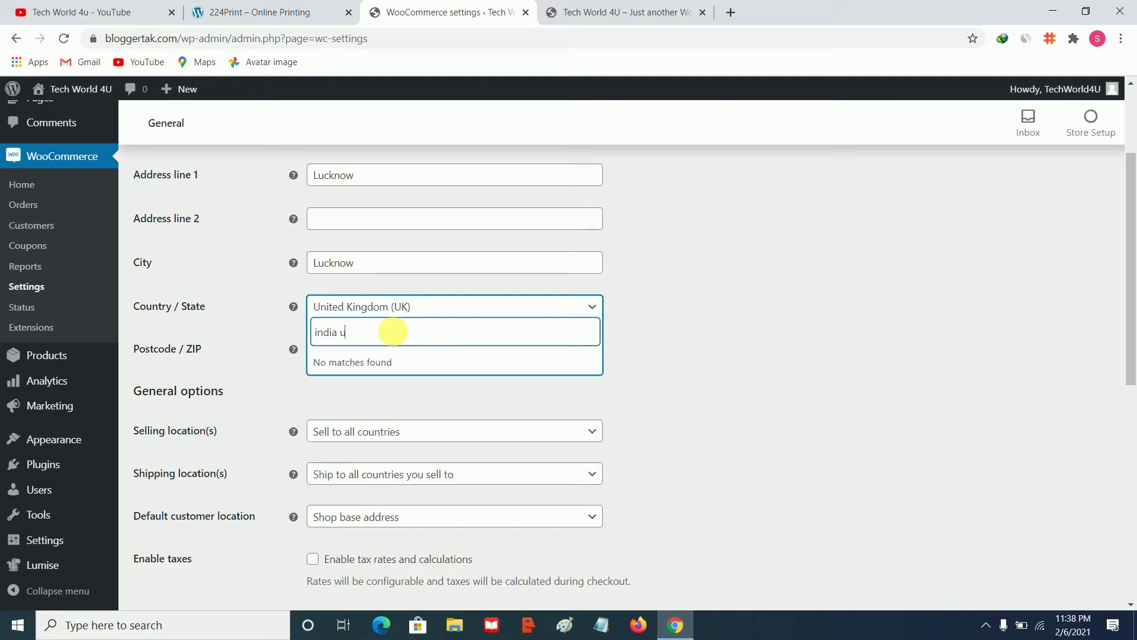
key(BackSpace)
key(BackSpace)
key(BackSpace)
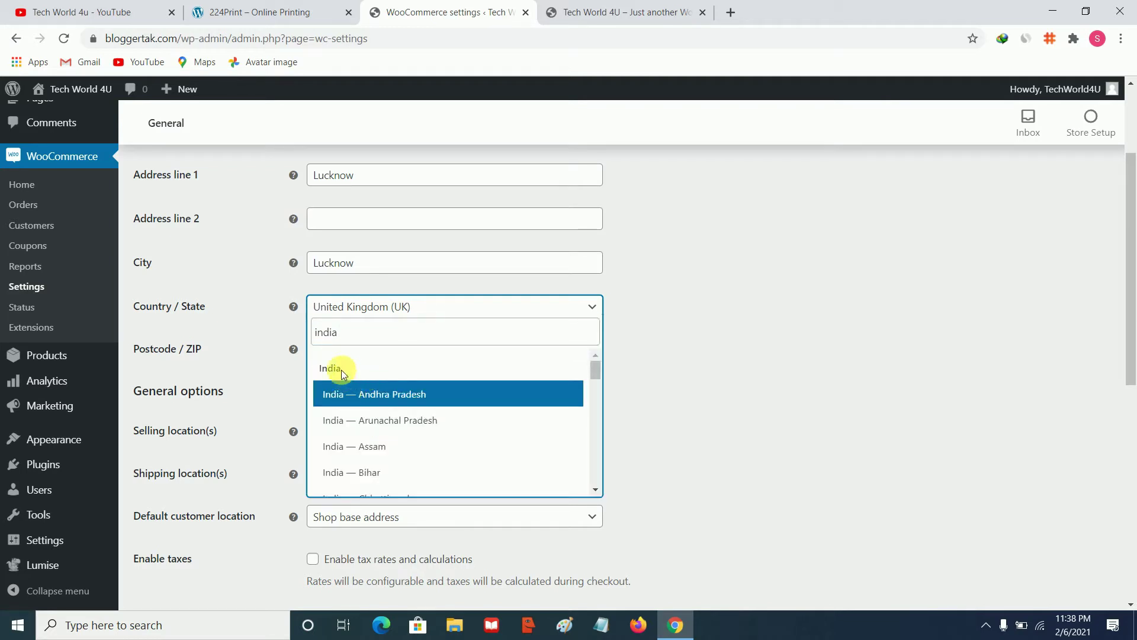
click(677, 363)
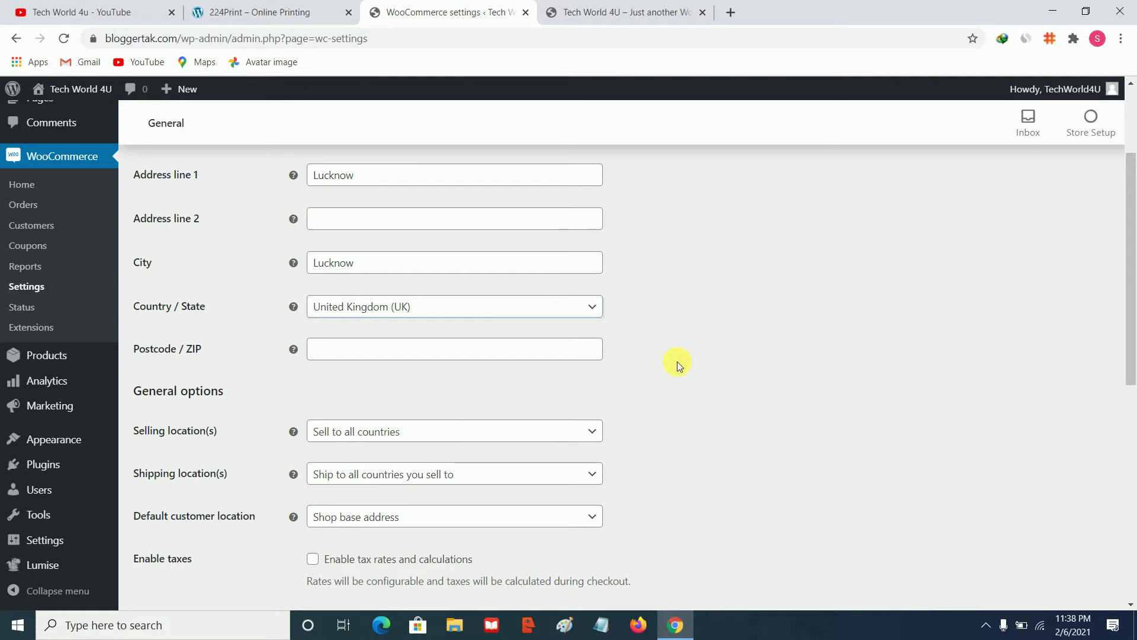
Set the store address's country and state to India — Uttar Pradesh and fill in its postcode
click(395, 307)
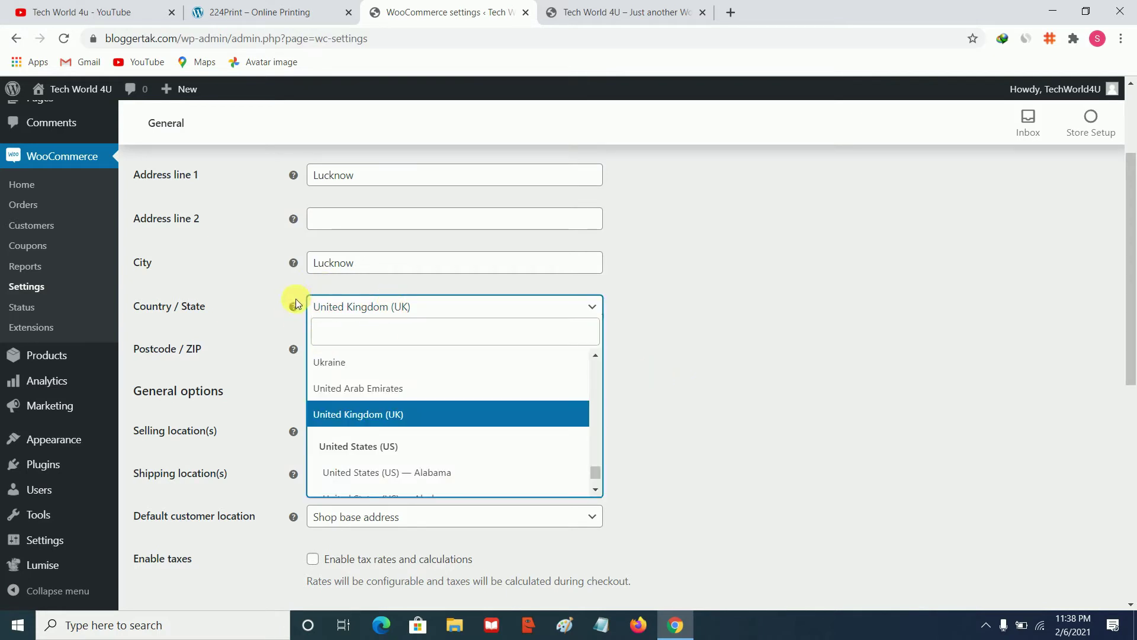
scroll(388, 388, down, 2)
scroll(386, 359, up, 1)
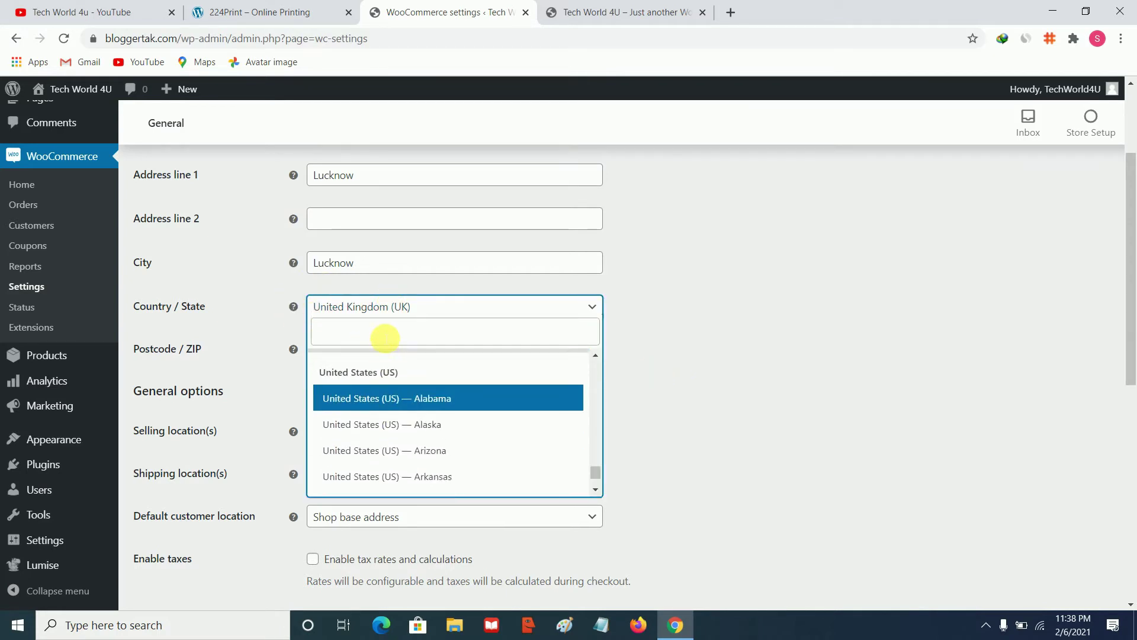
click(384, 337)
text(india)
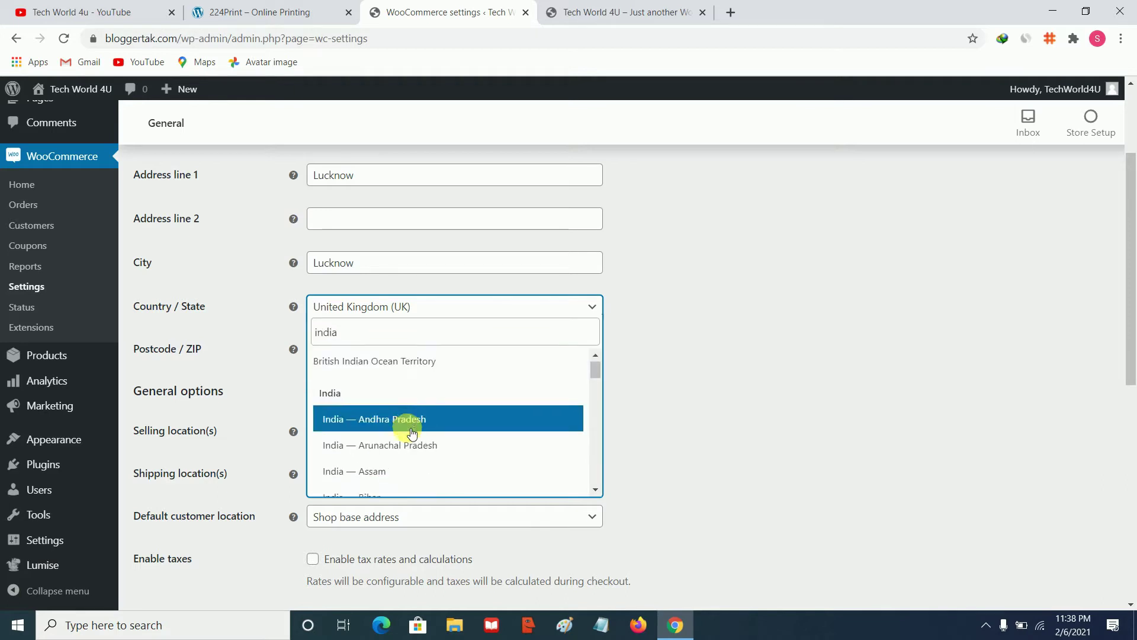
scroll(400, 438, down, 5)
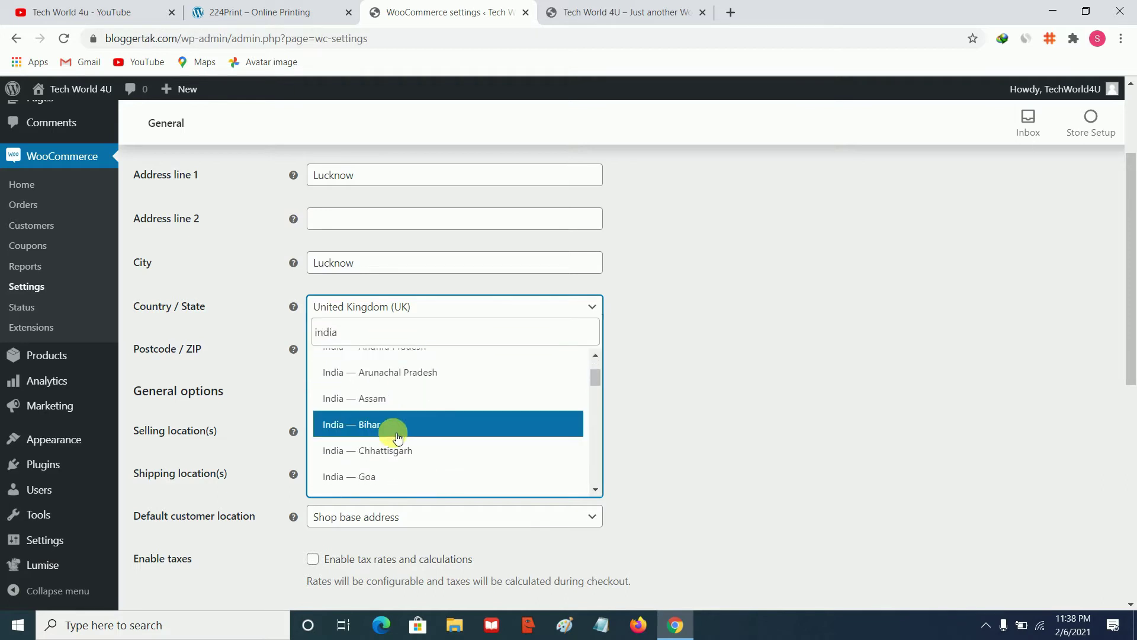
scroll(397, 436, down, 3)
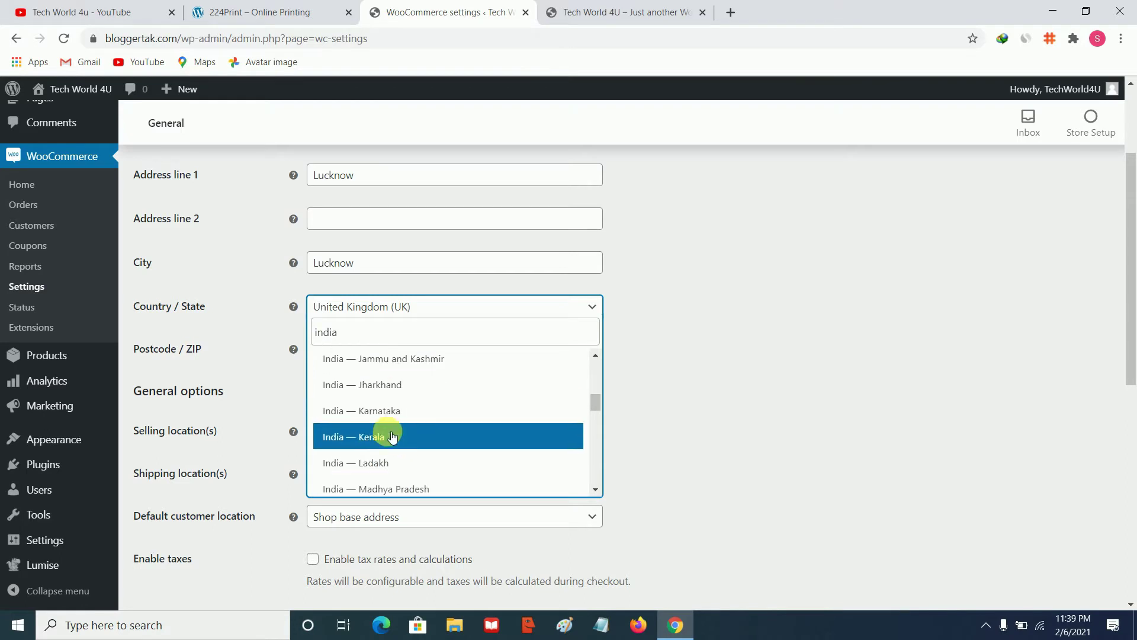
scroll(386, 426, down, 6)
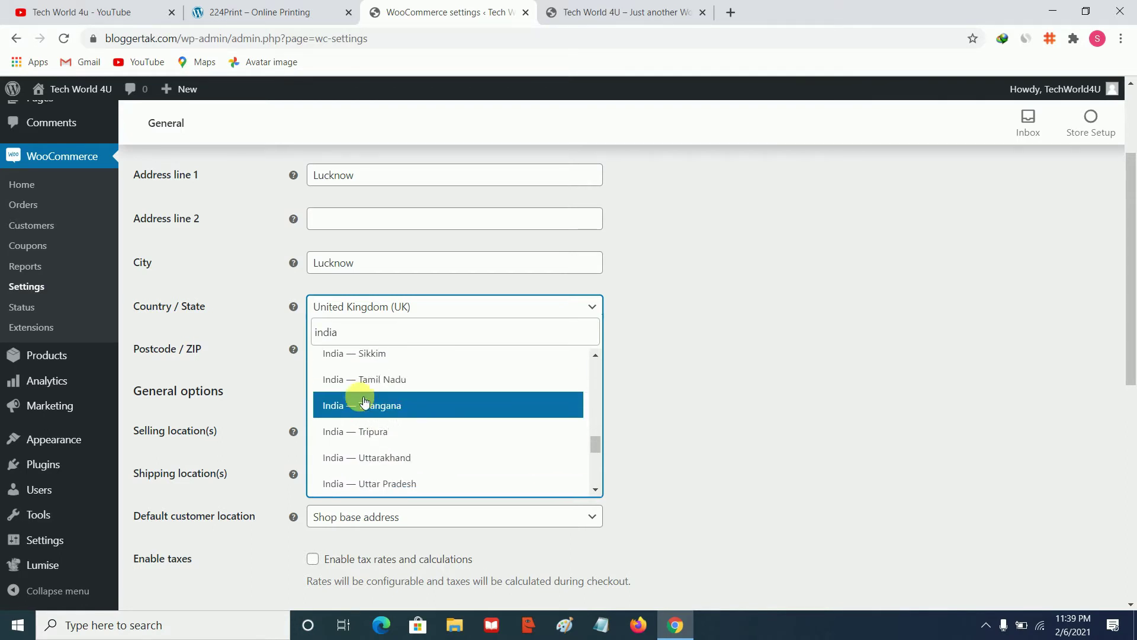
click(405, 483)
click(737, 328)
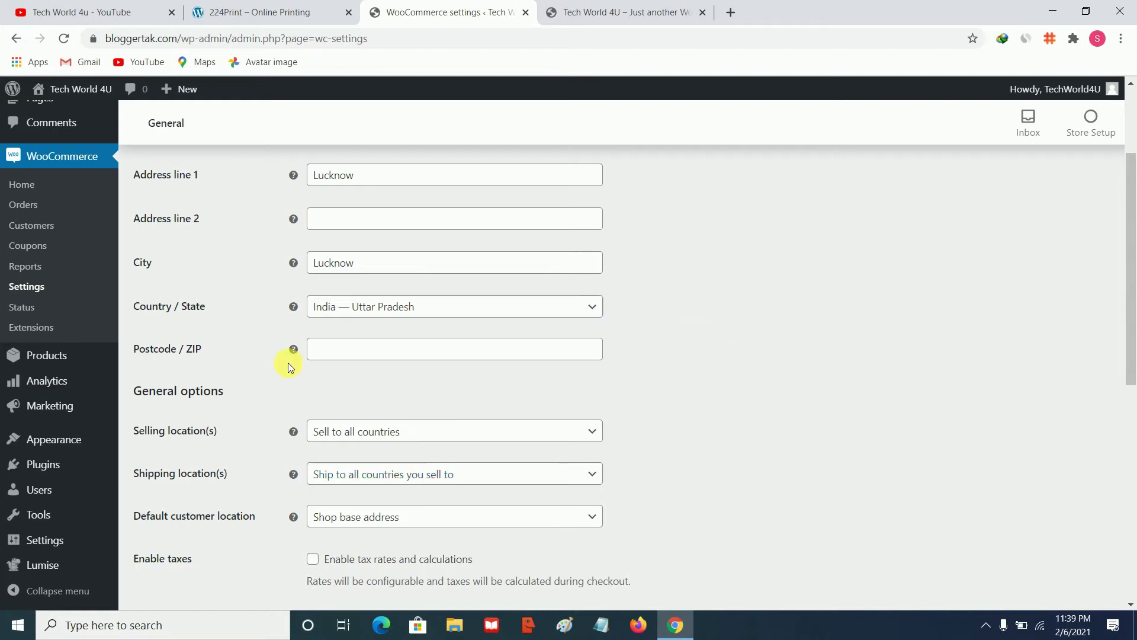
click(362, 348)
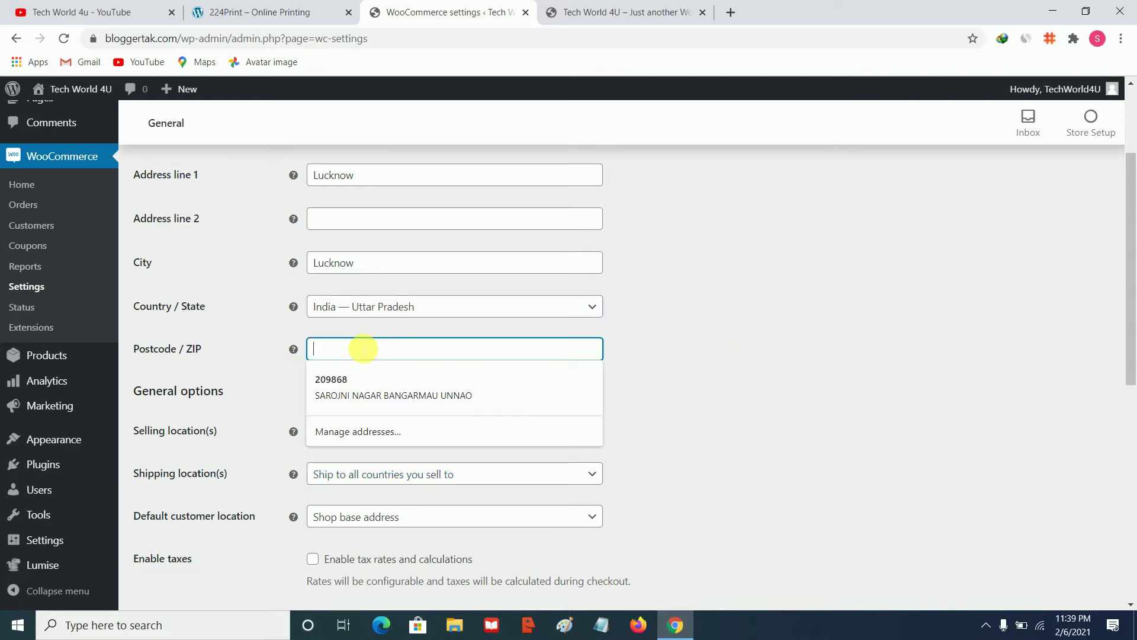
text(226028)
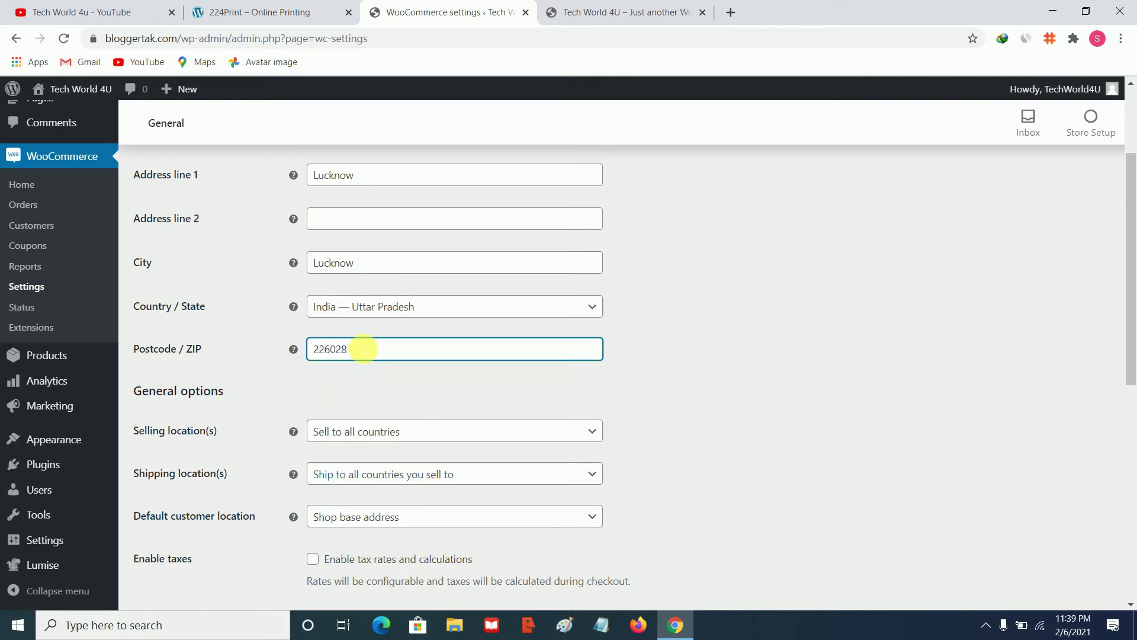
Restrict the selling locations to specific countries and choose India as the only country
scroll(733, 329, down, 1)
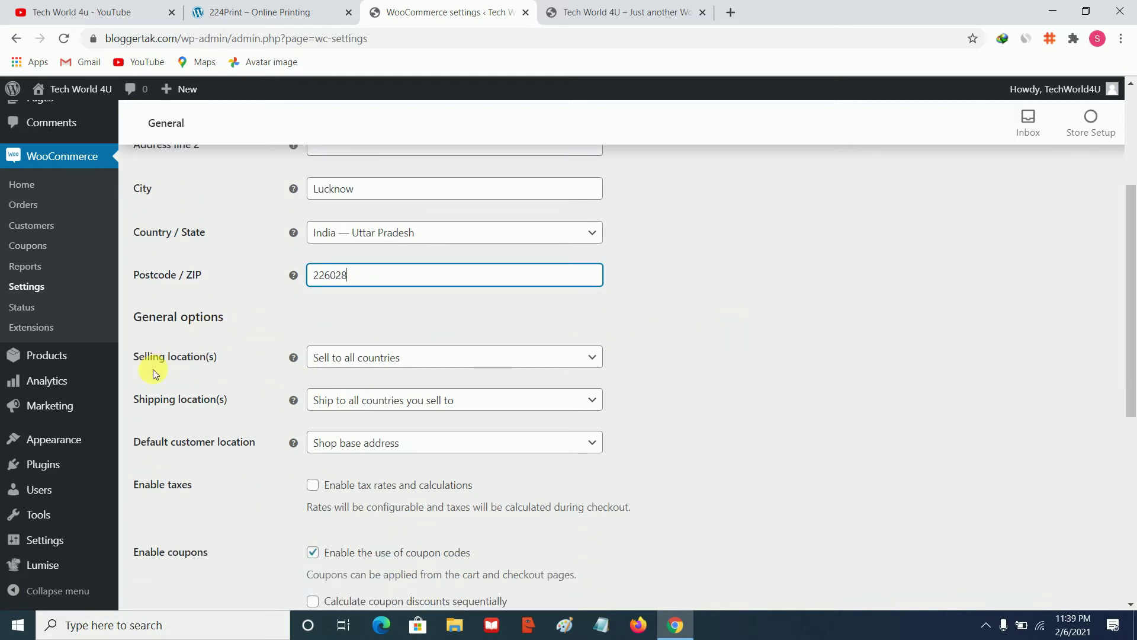
click(385, 358)
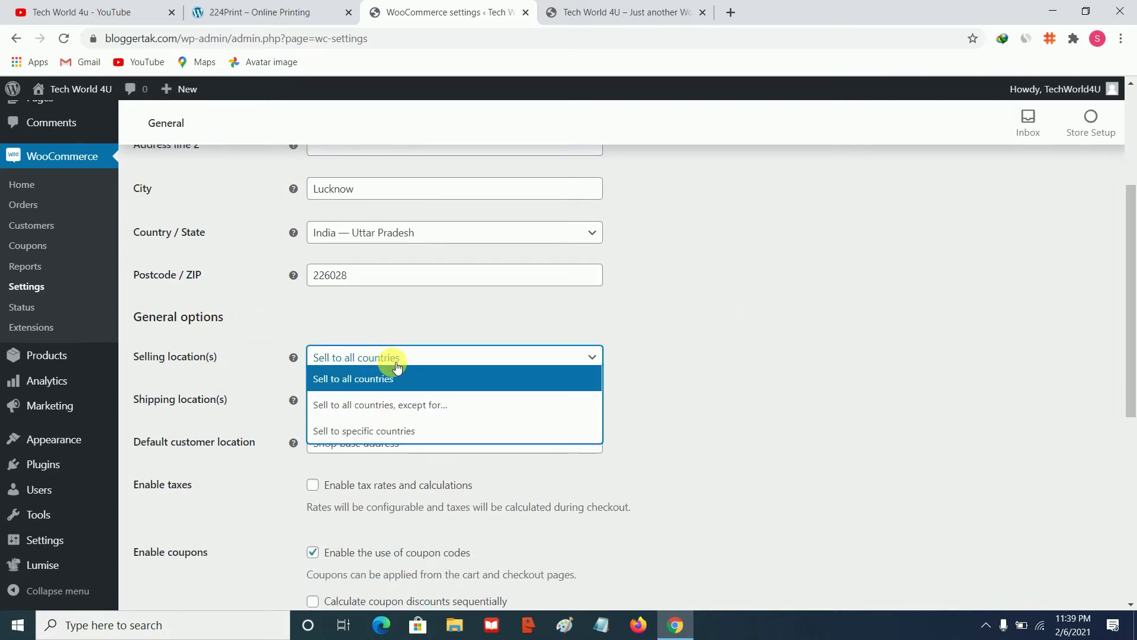
click(372, 435)
click(354, 404)
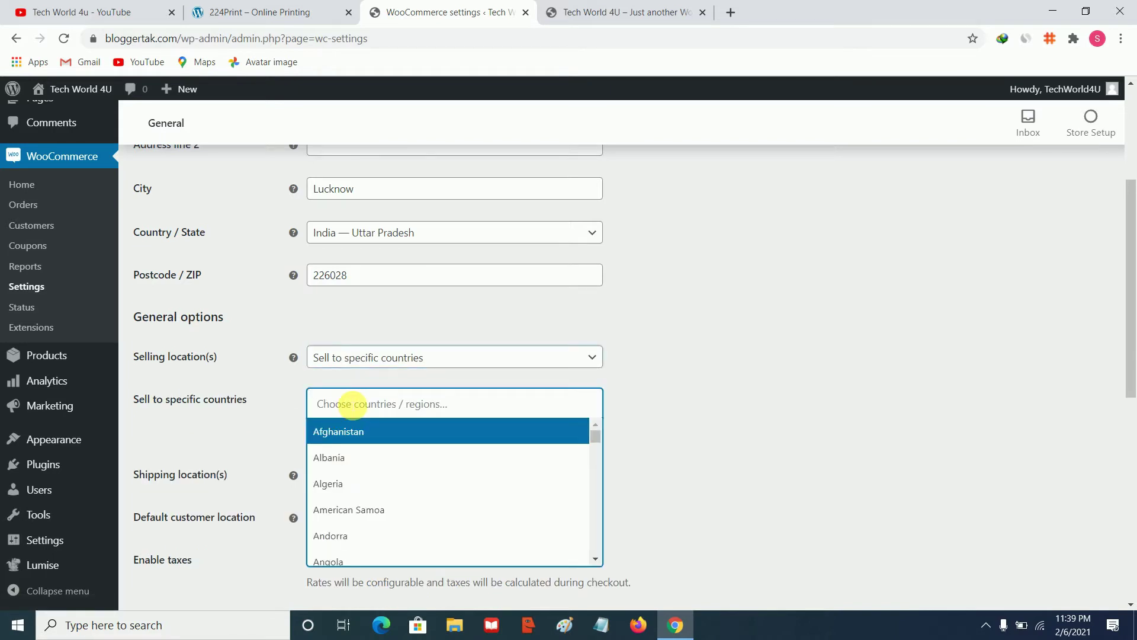
text(ind)
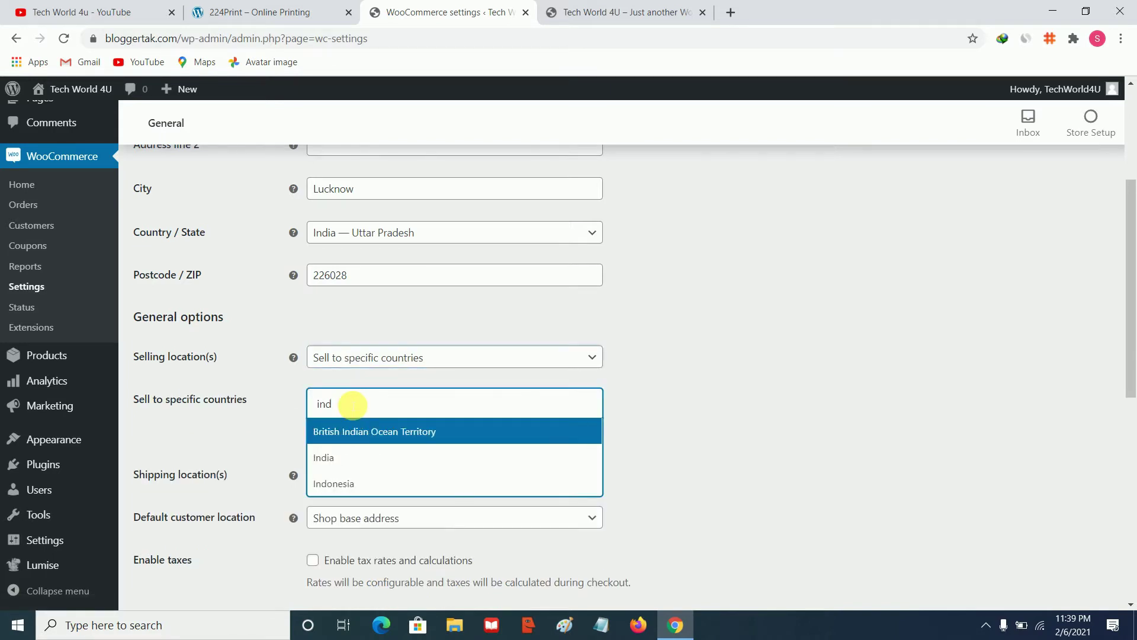
click(437, 458)
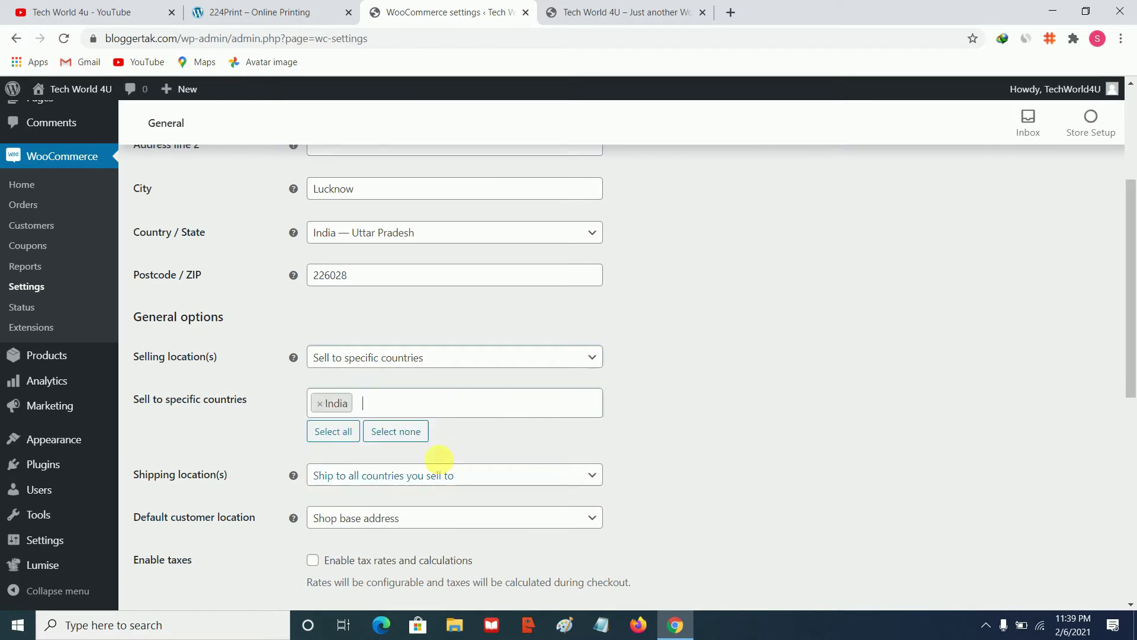
Restrict the shipping locations to specific countries only and choose India
scroll(177, 386, down, 1)
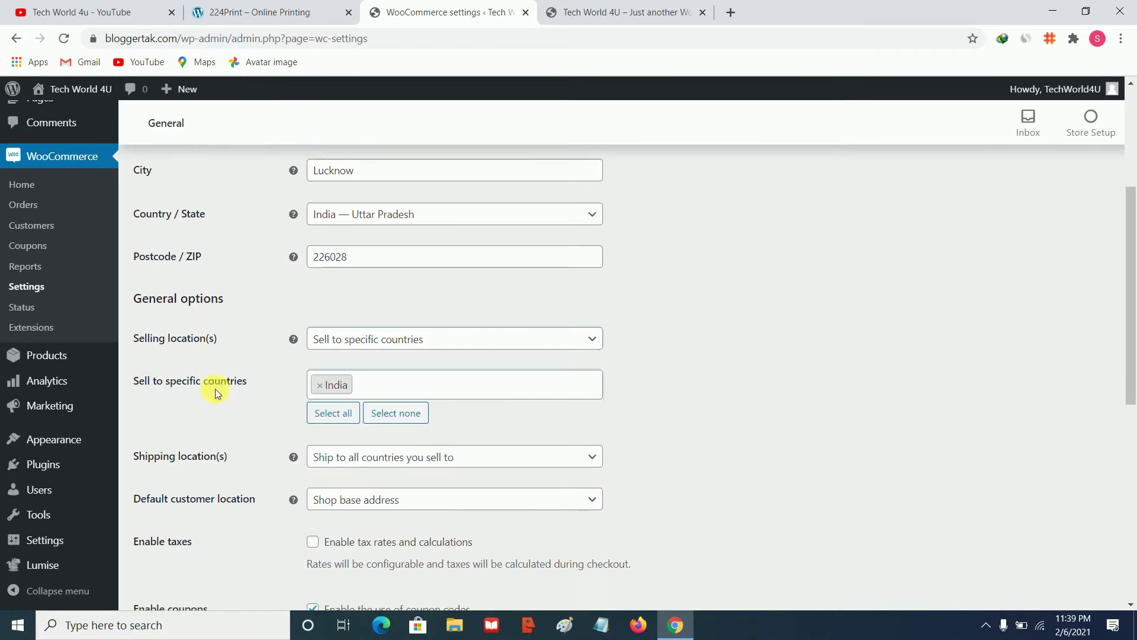
click(416, 403)
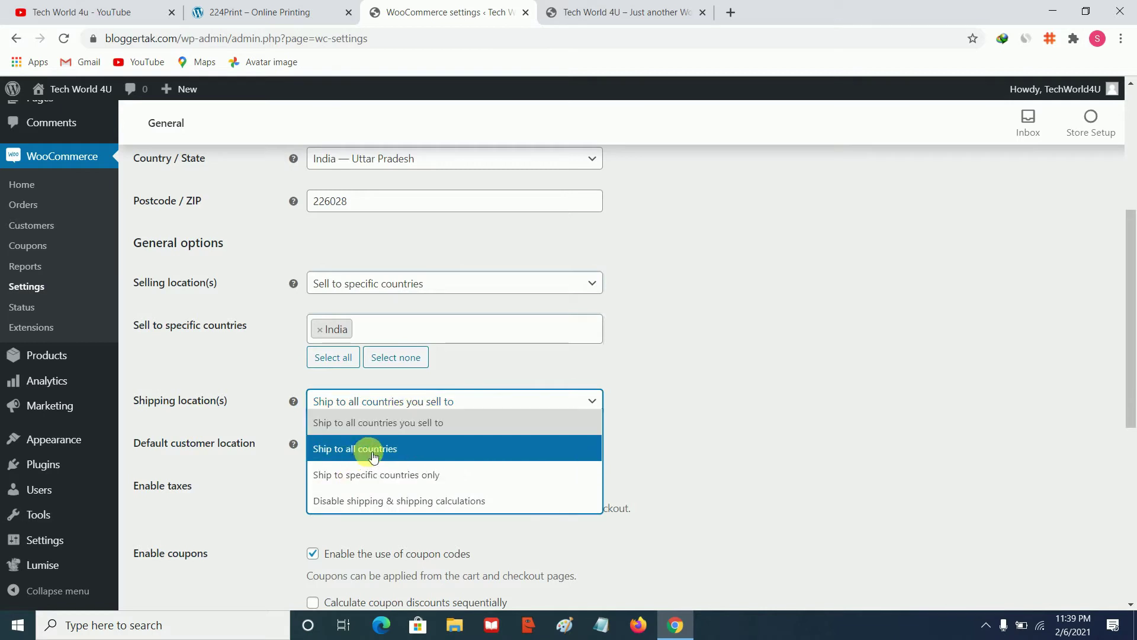
click(387, 474)
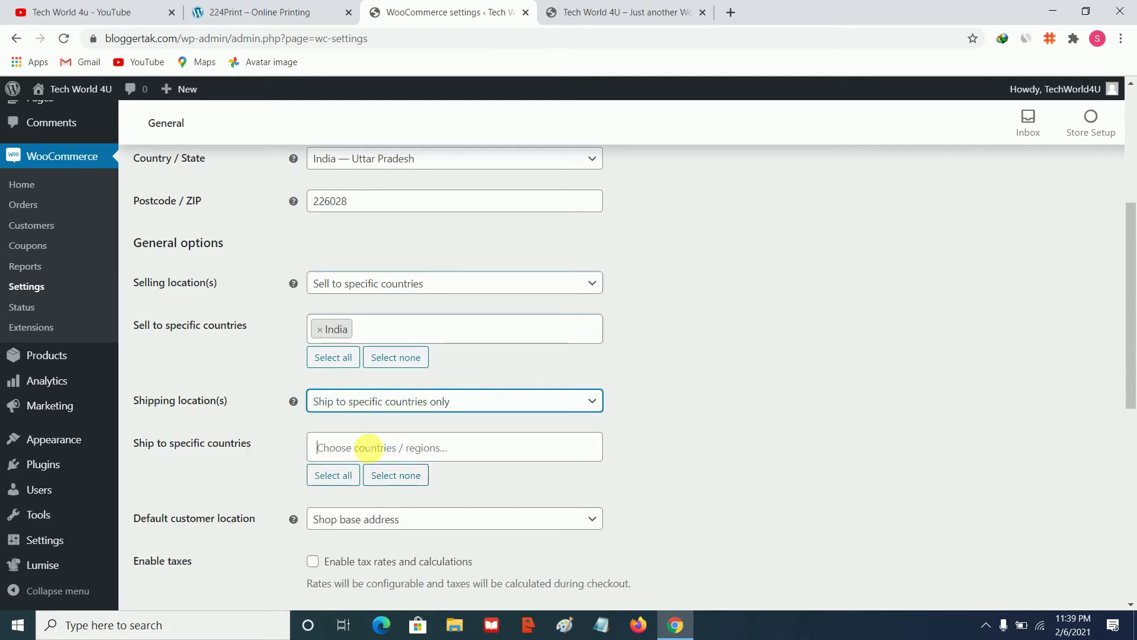
click(371, 448)
text(ind)
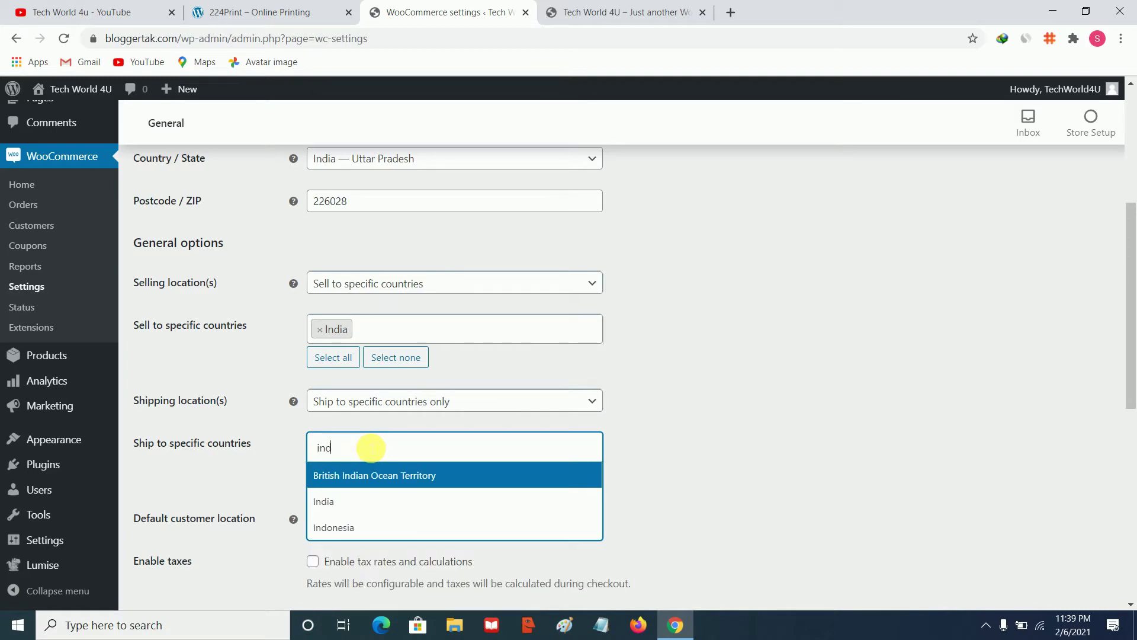
click(349, 501)
Check which options are available for the default customer location
scroll(901, 398, down, 2)
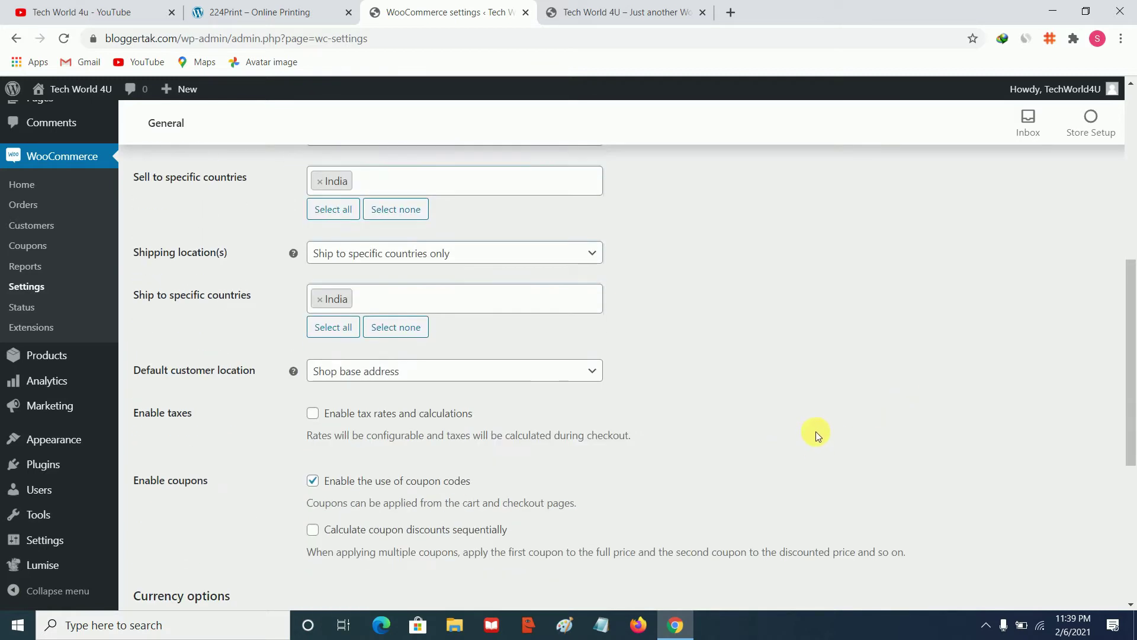
click(413, 372)
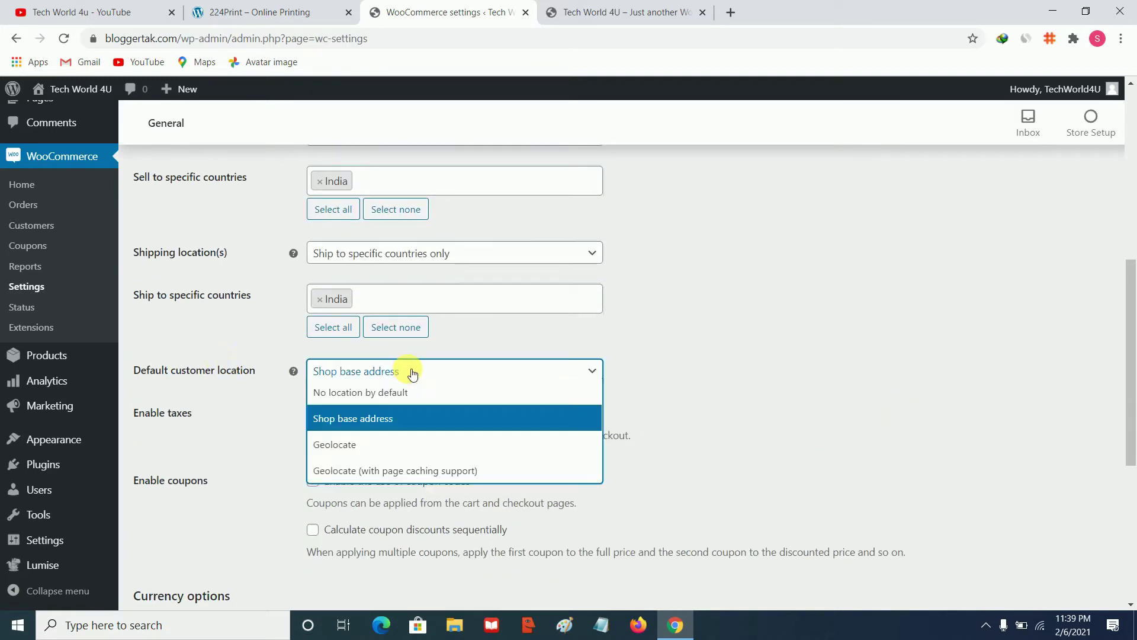
click(718, 367)
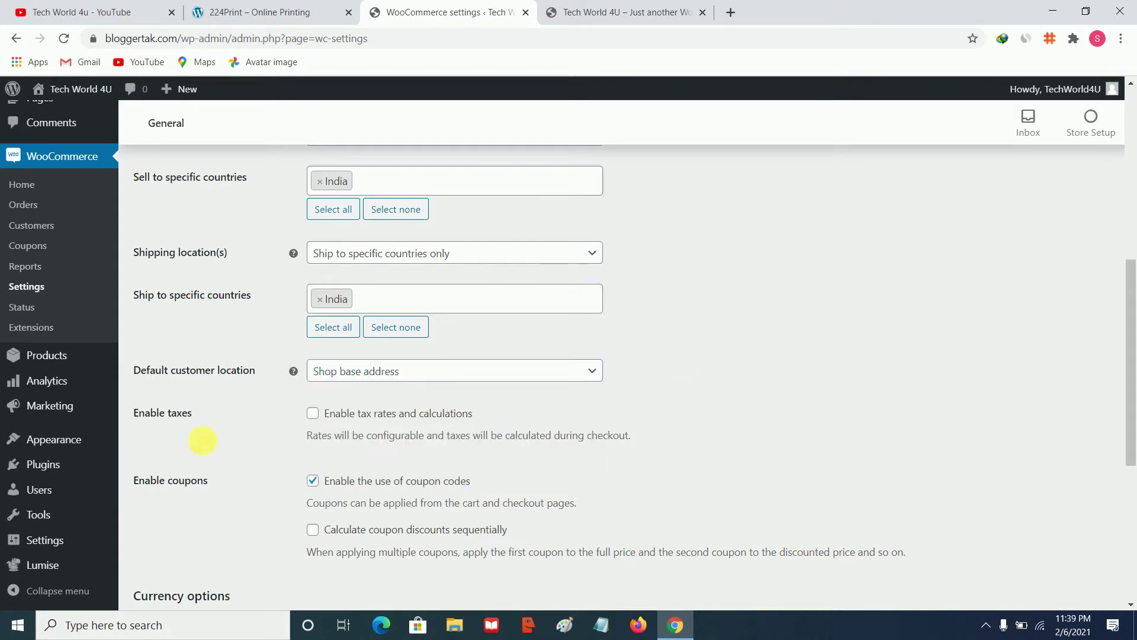
Set the store currency to Indian rupee (₹) and save the general settings
scroll(189, 453, down, 2)
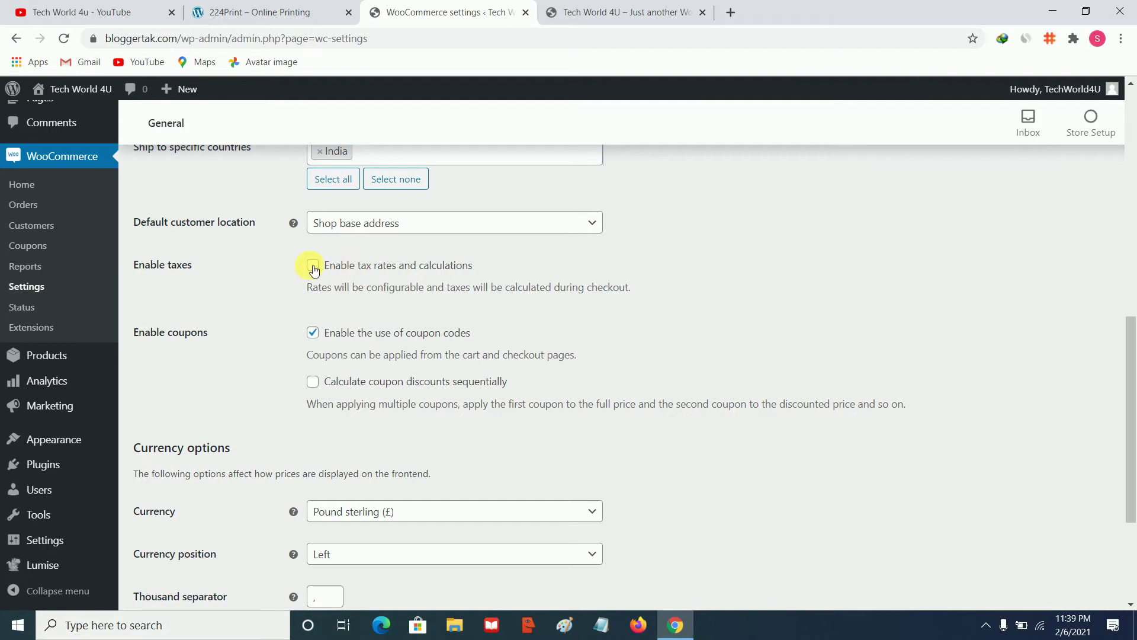
scroll(298, 271, down, 2)
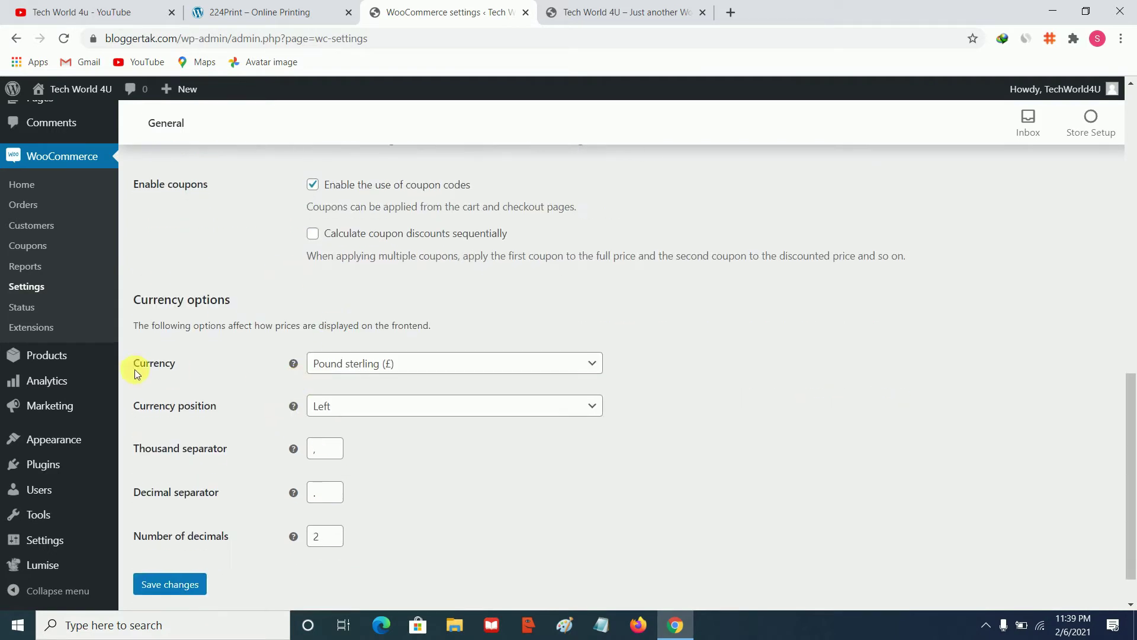
scroll(260, 354, down, 1)
click(421, 313)
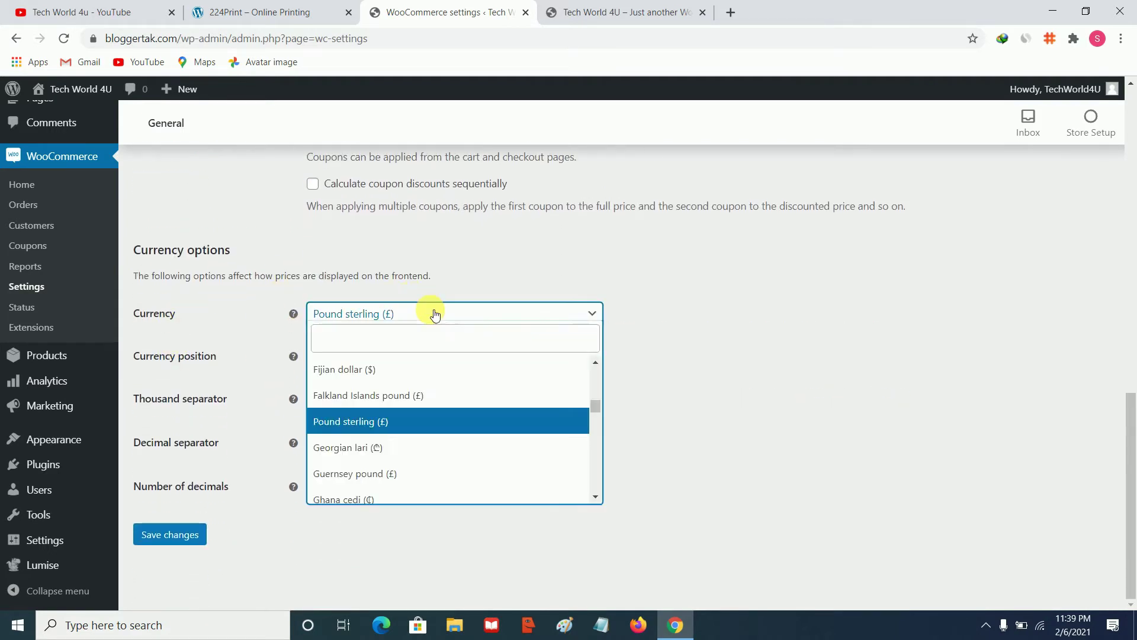
text(ind)
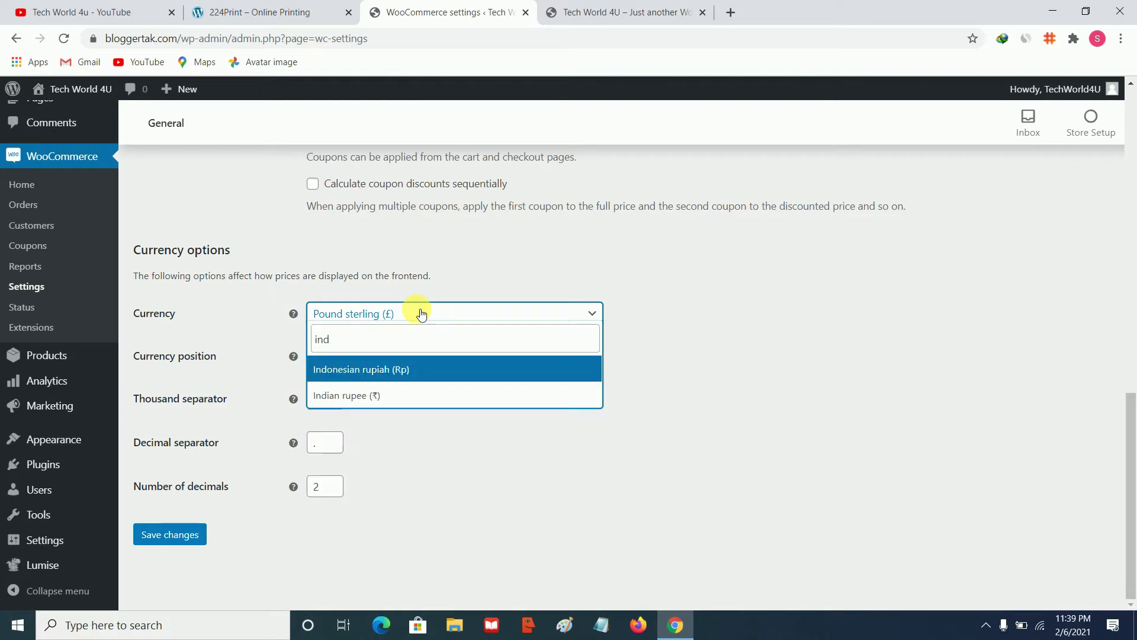
click(427, 392)
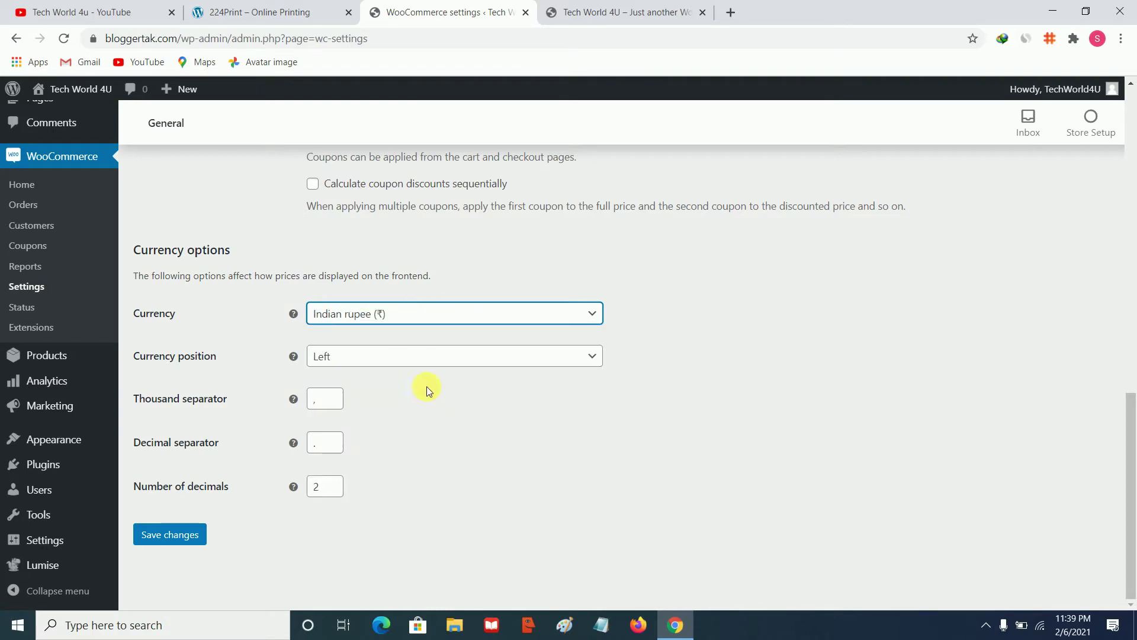
click(197, 533)
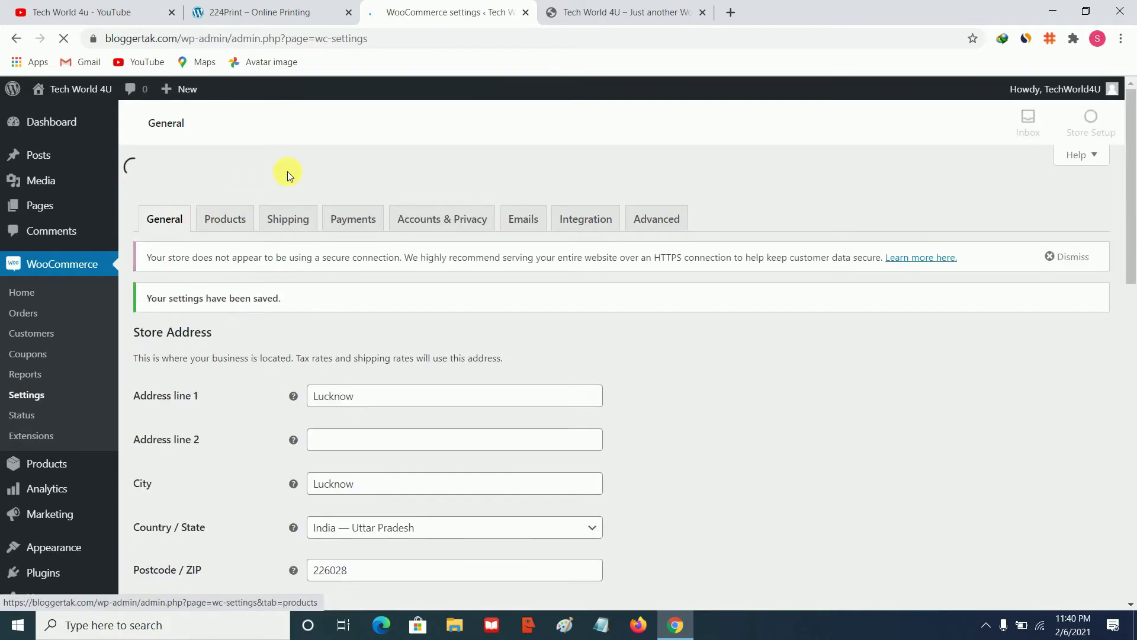
Review WooCommerce's product settings, shipping zones and payment methods
click(225, 188)
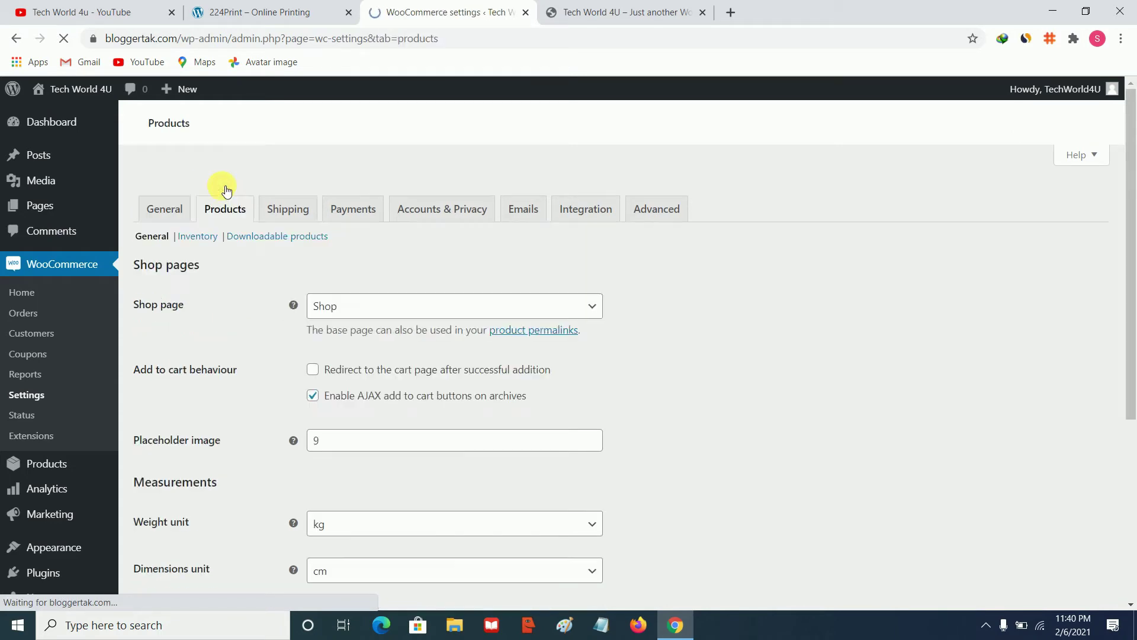
scroll(234, 279, down, 3)
scroll(240, 296, down, 2)
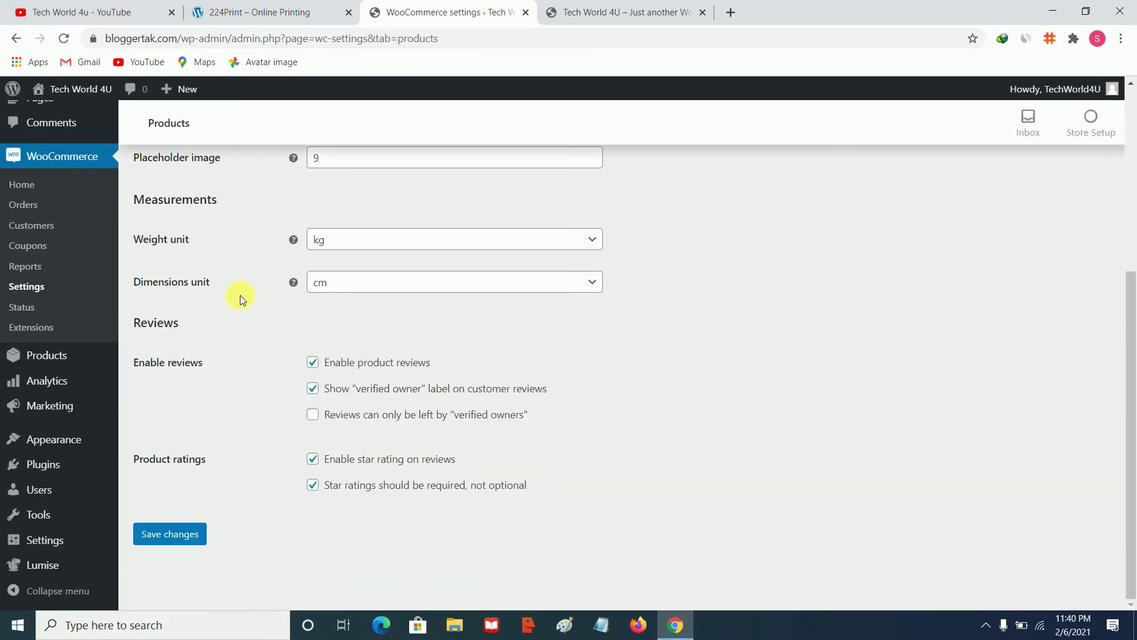
scroll(239, 296, up, 5)
click(279, 188)
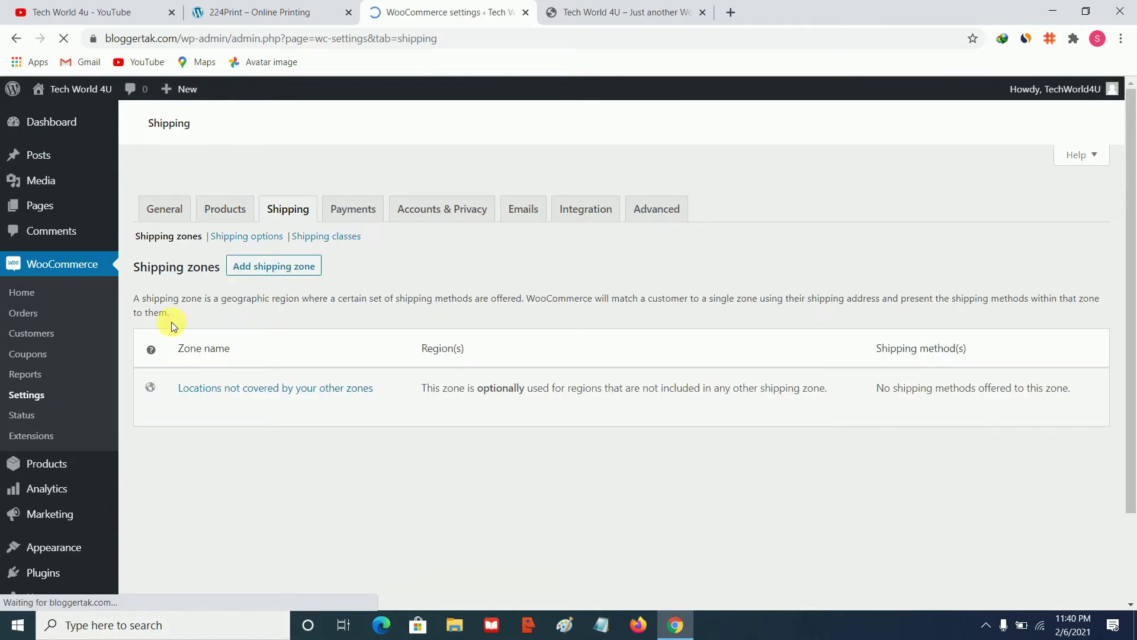
scroll(170, 322, down, 1)
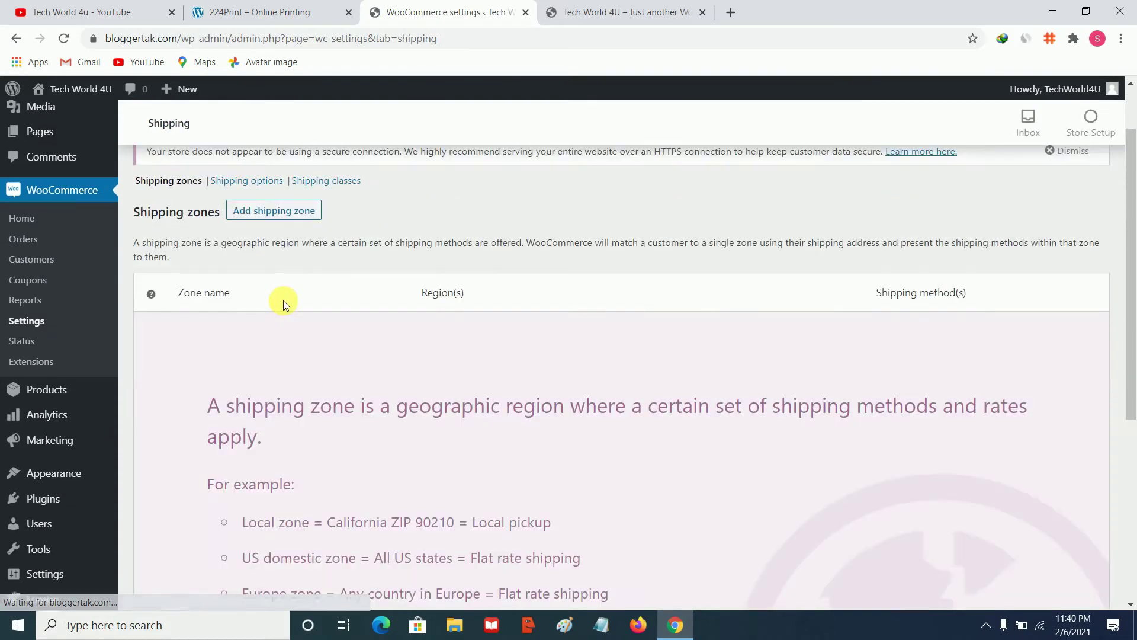
scroll(276, 351, down, 4)
scroll(286, 394, up, 5)
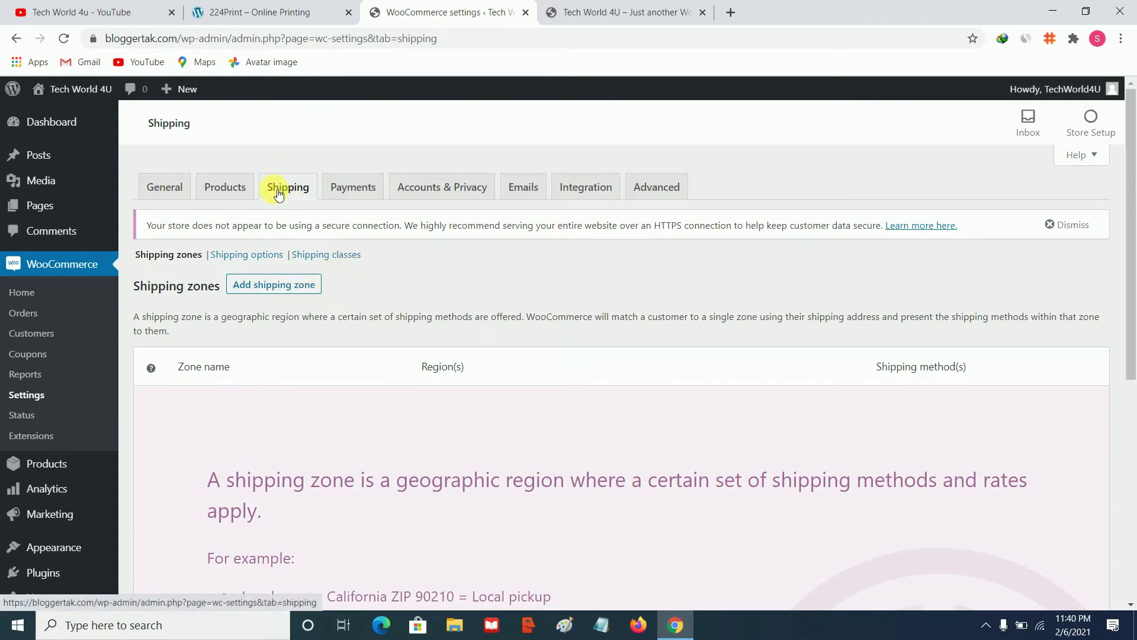
click(353, 192)
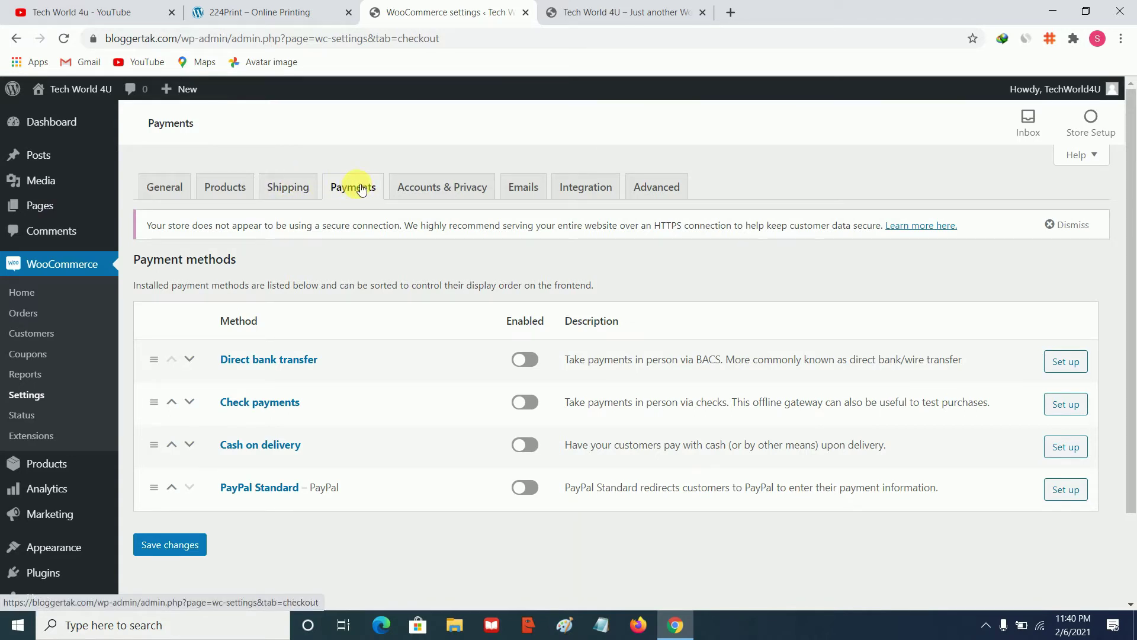
Allow customer login and account creation during checkout, allow account creation on the "My account" page, and disable automatic account password generation
click(450, 188)
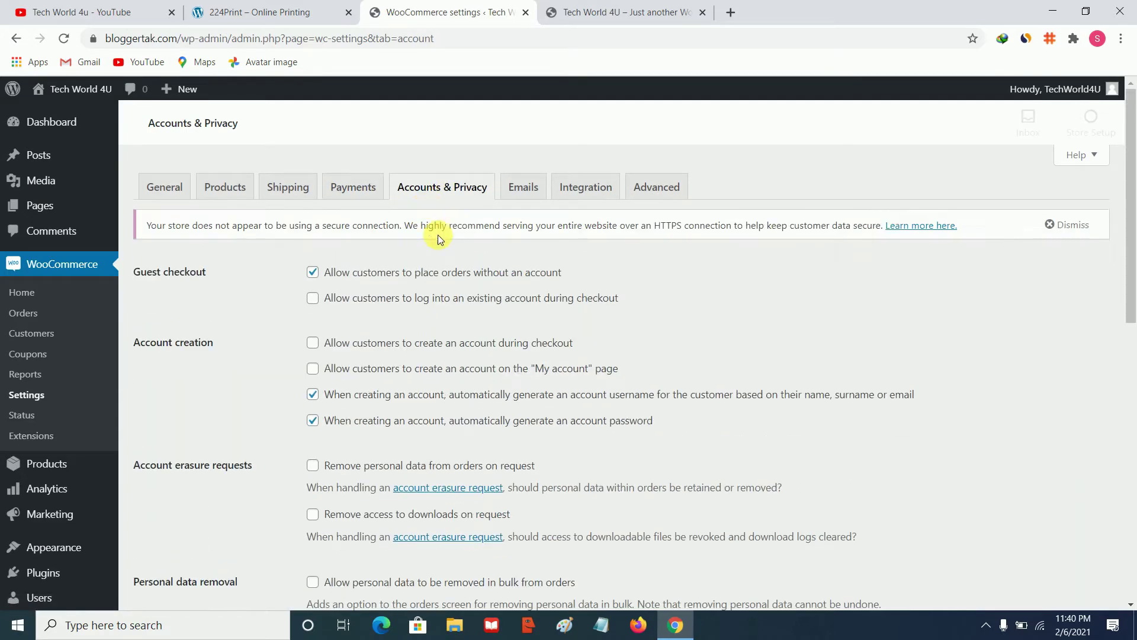
scroll(442, 243, down, 2)
scroll(441, 244, down, 1)
scroll(302, 228, up, 2)
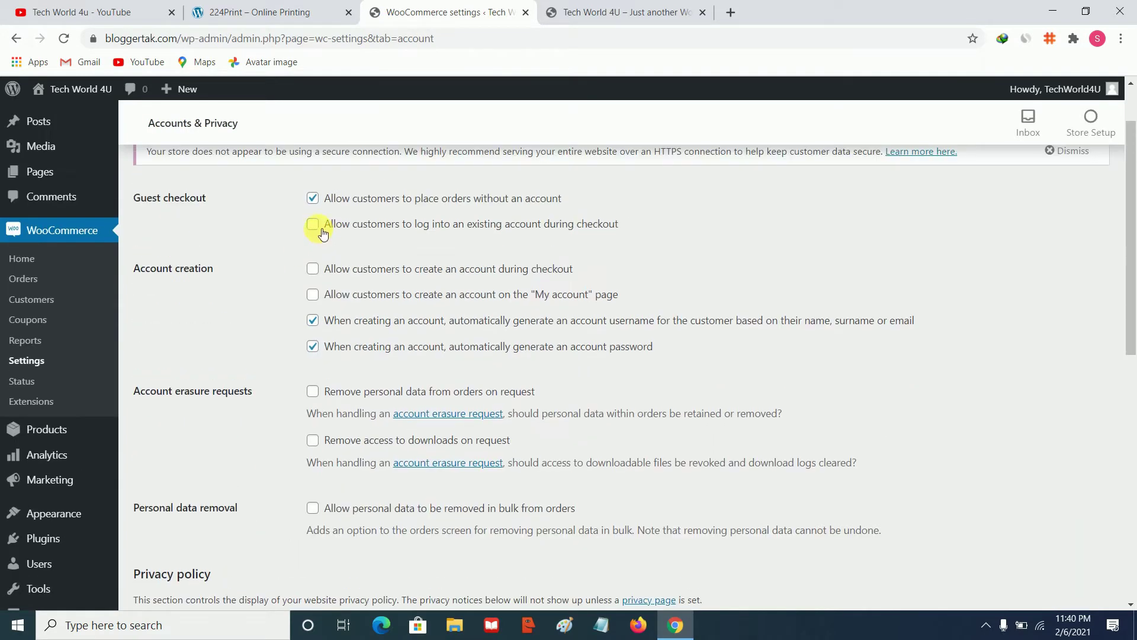
click(319, 230)
click(313, 294)
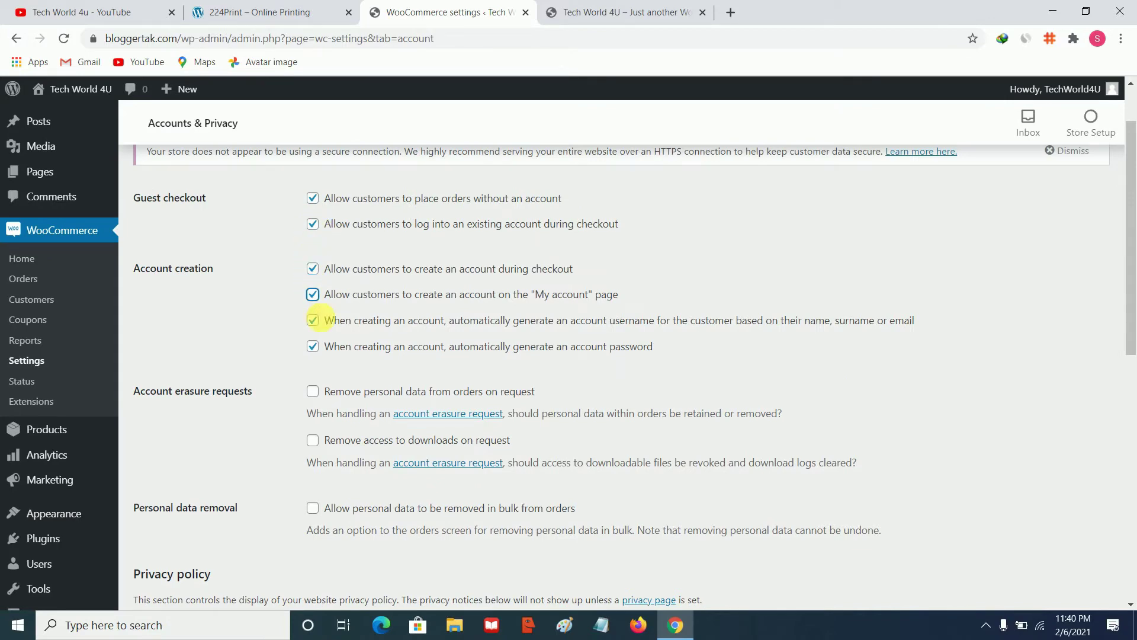
scroll(295, 312, down, 4)
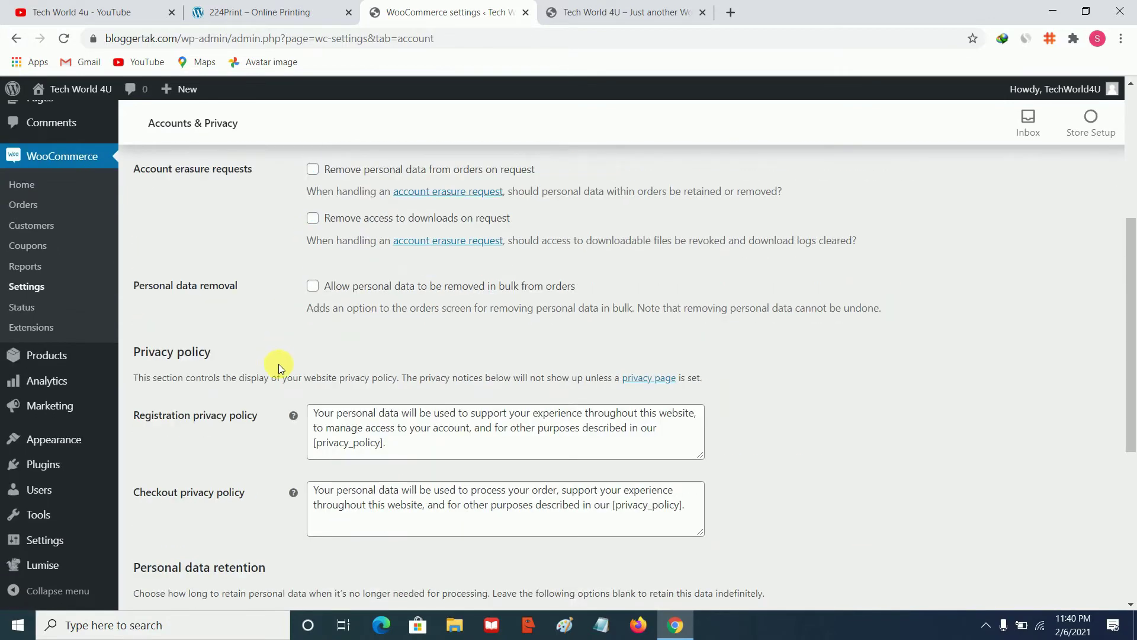
scroll(278, 364, up, 5)
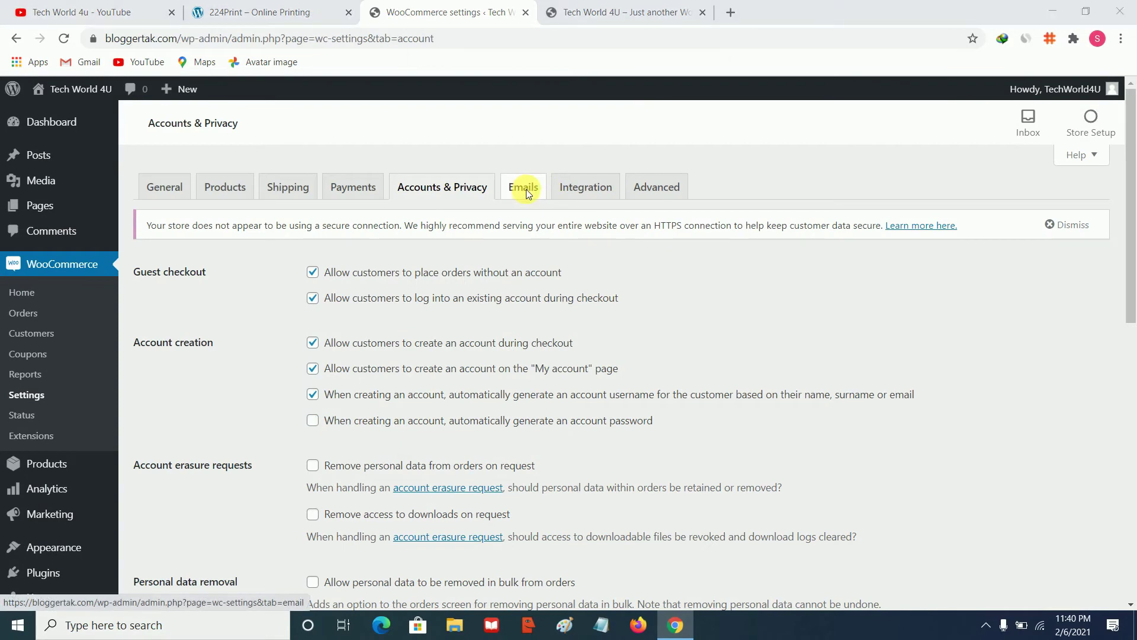
click(527, 189)
click(699, 120)
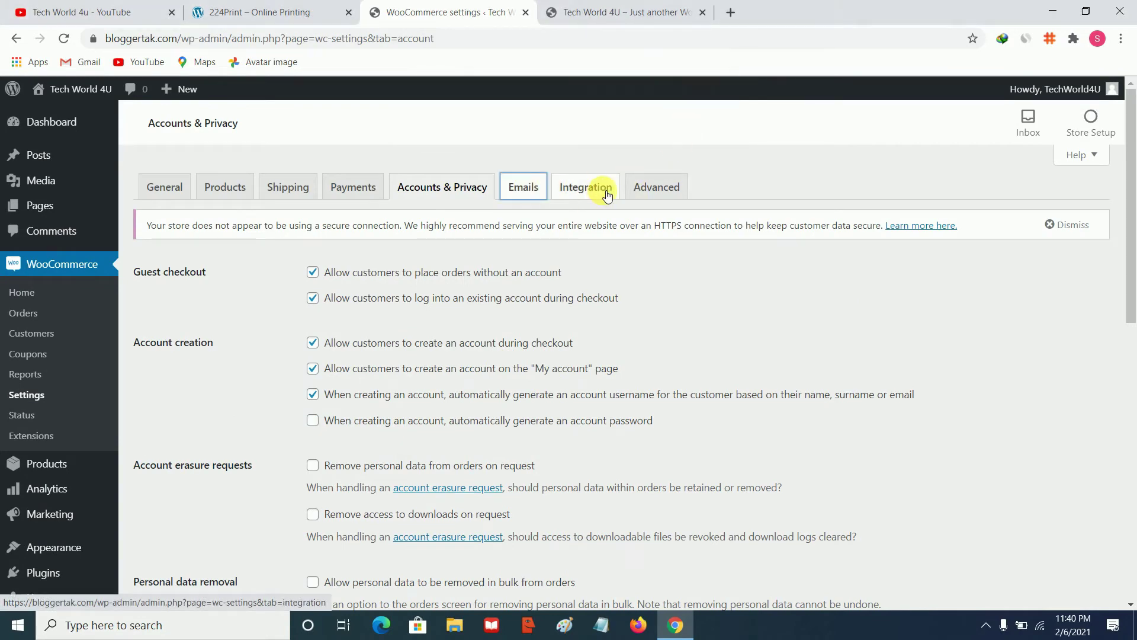
click(598, 187)
click(687, 143)
Save the accounts and privacy settings and open WooCommerce's email notification settings
scroll(244, 458, down, 10)
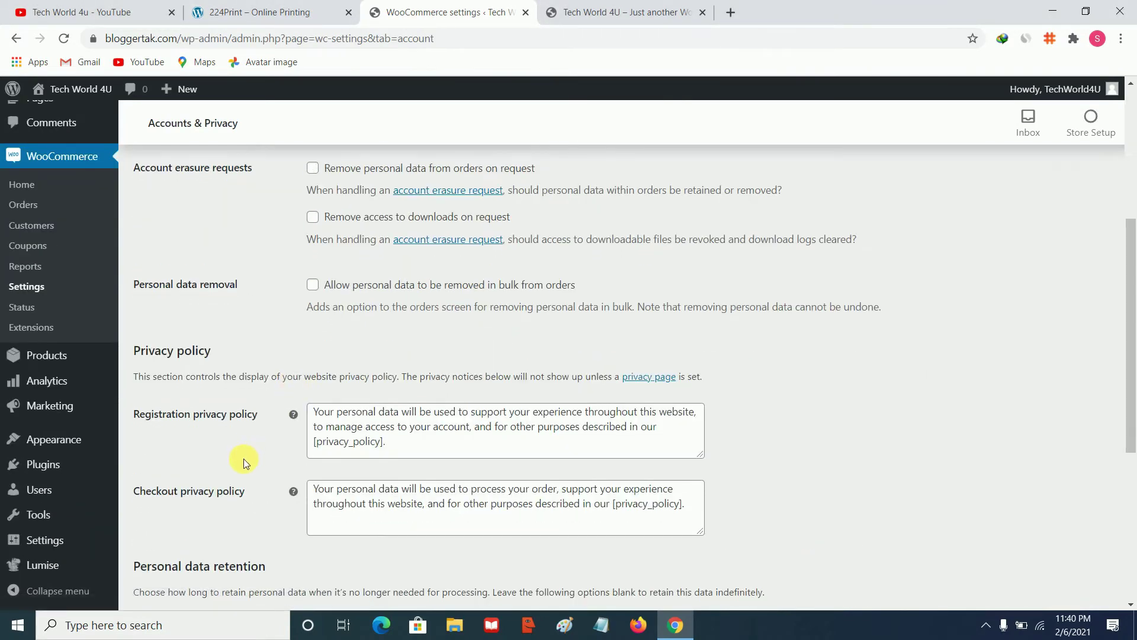
click(190, 527)
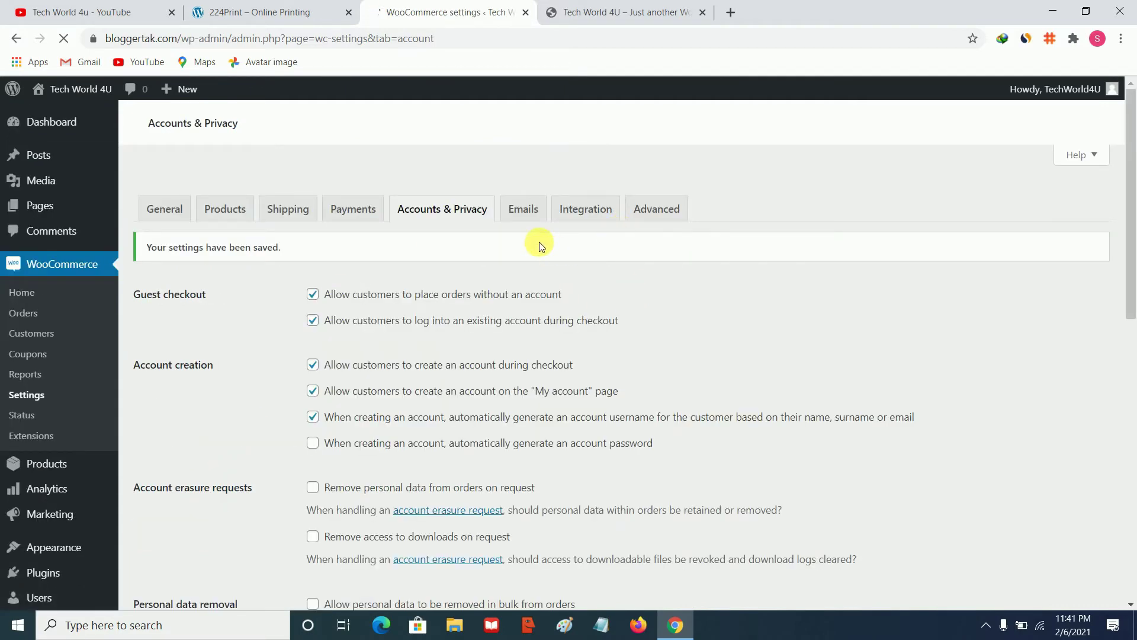
click(522, 196)
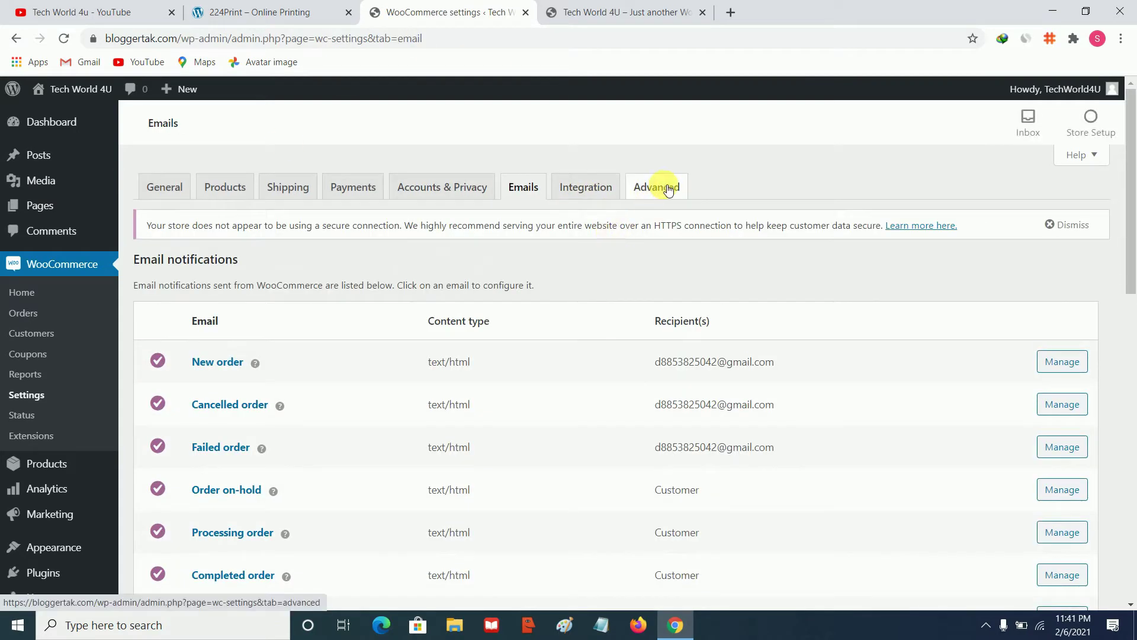
Review the cart, checkout and account page assignments and the endpoints in WooCommerce's advanced settings, and save them
click(661, 188)
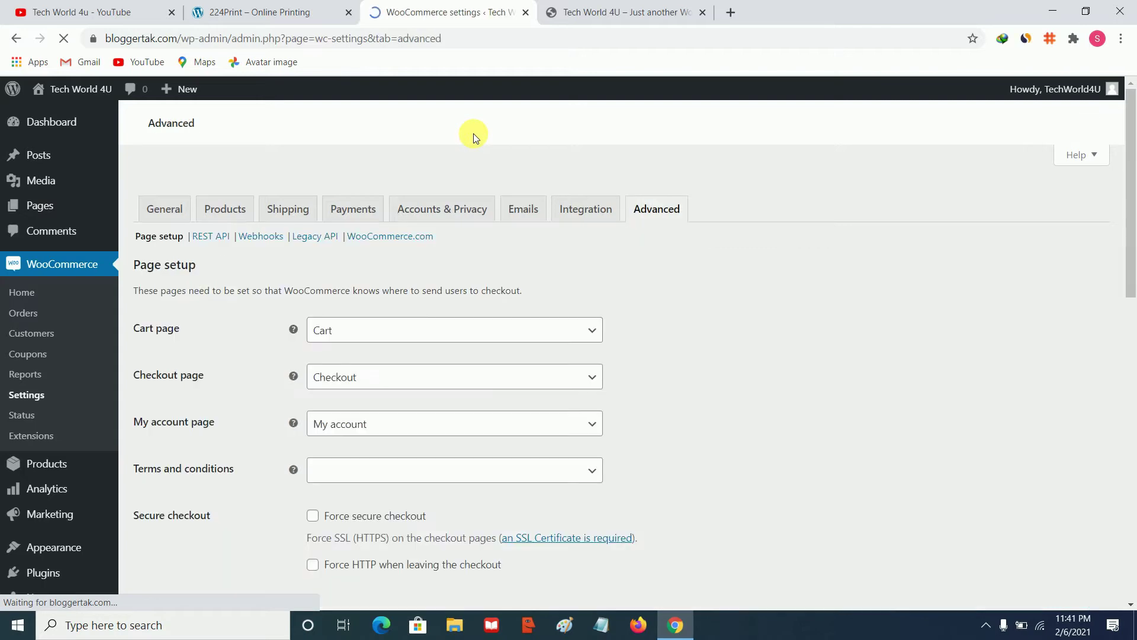
scroll(515, 213, down, 2)
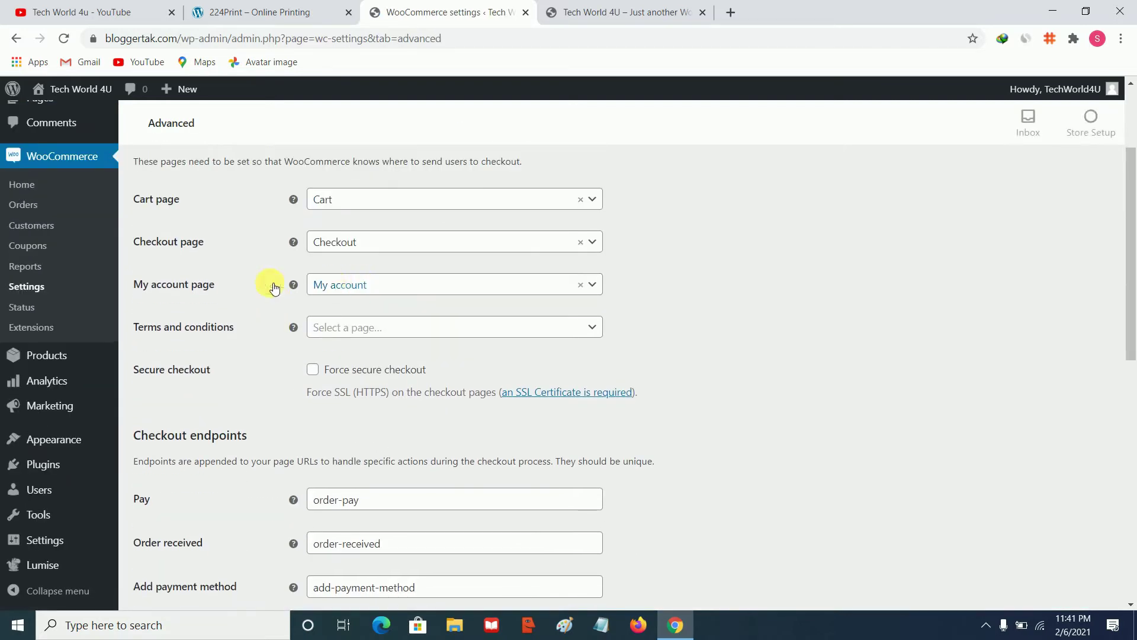
scroll(174, 207, up, 1)
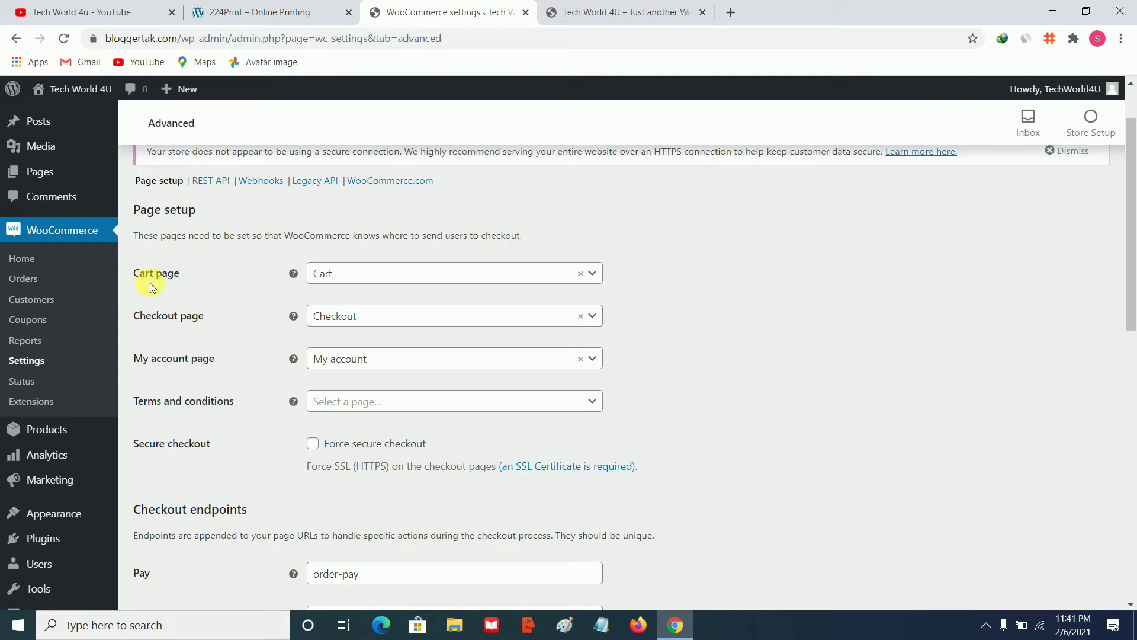
scroll(229, 257, down, 3)
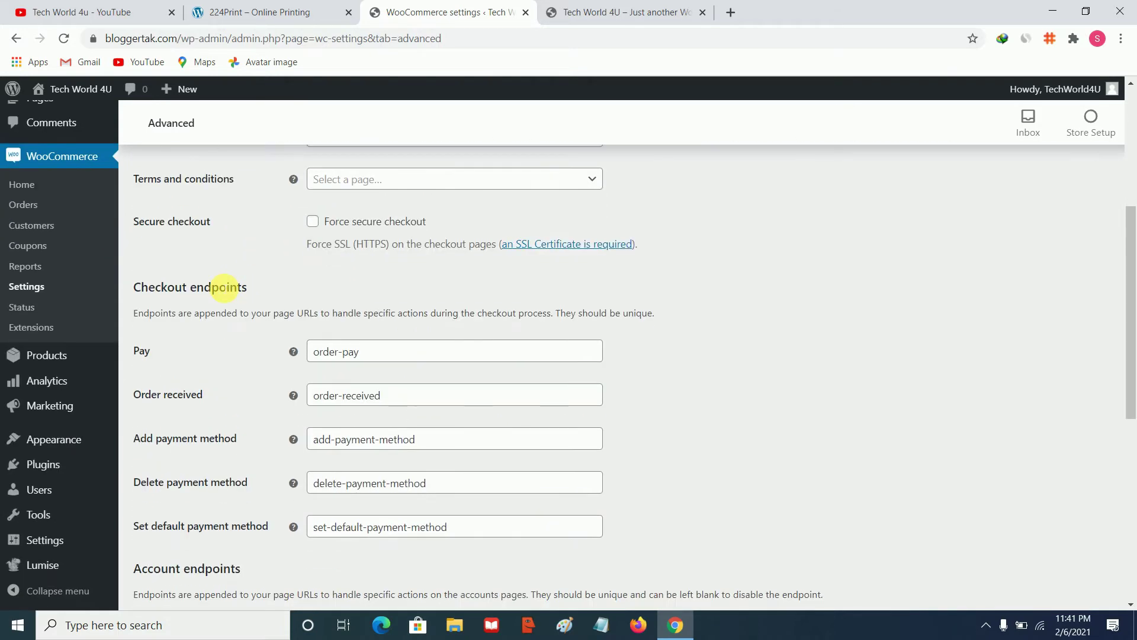
scroll(221, 284, up, 3)
scroll(219, 297, down, 9)
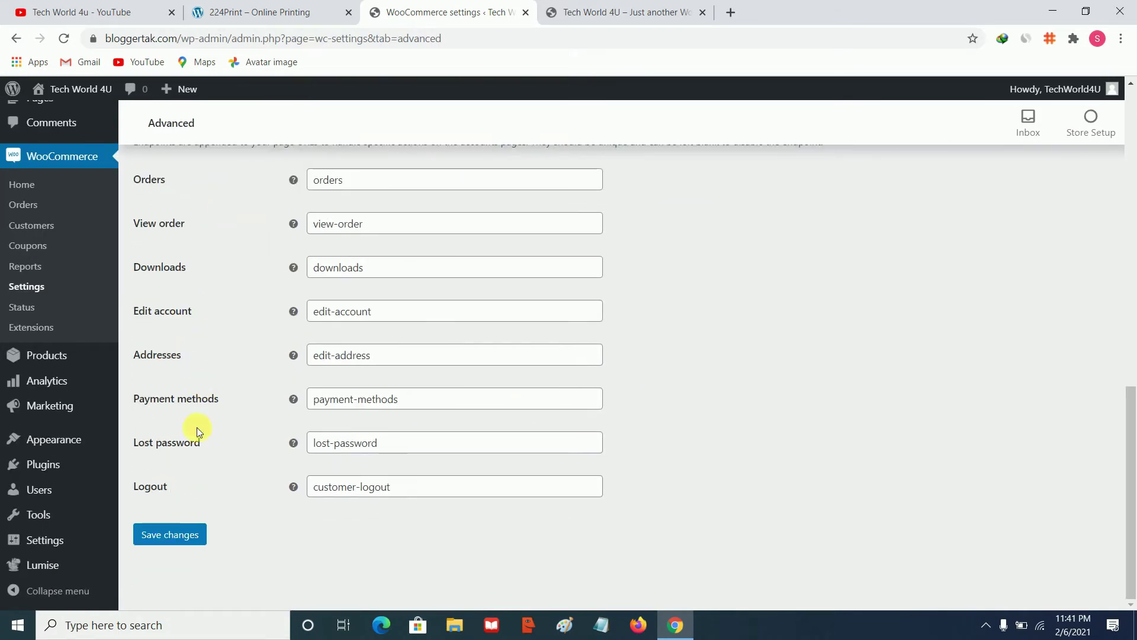
click(177, 535)
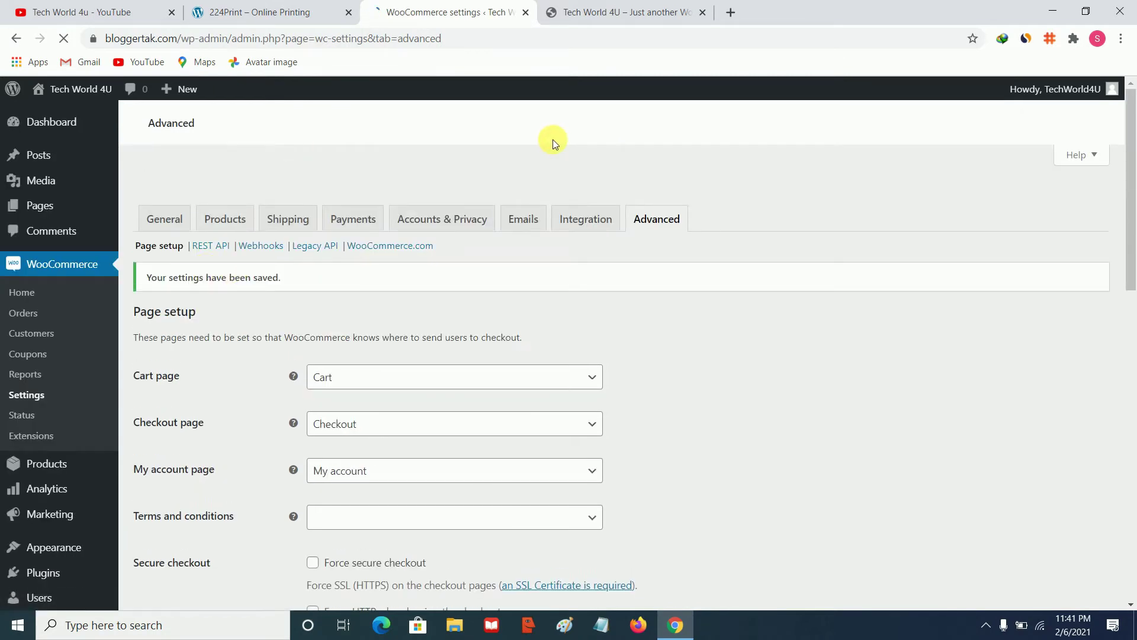
Reload the site's home page and check how the front end looks
click(624, 10)
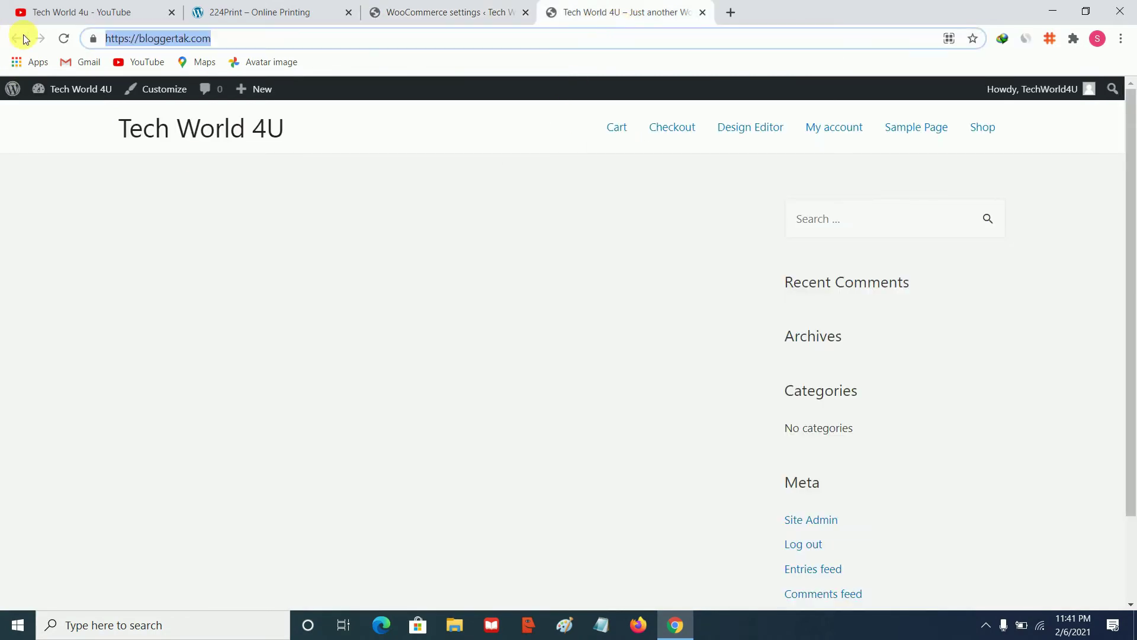
click(64, 39)
click(512, 10)
click(589, 12)
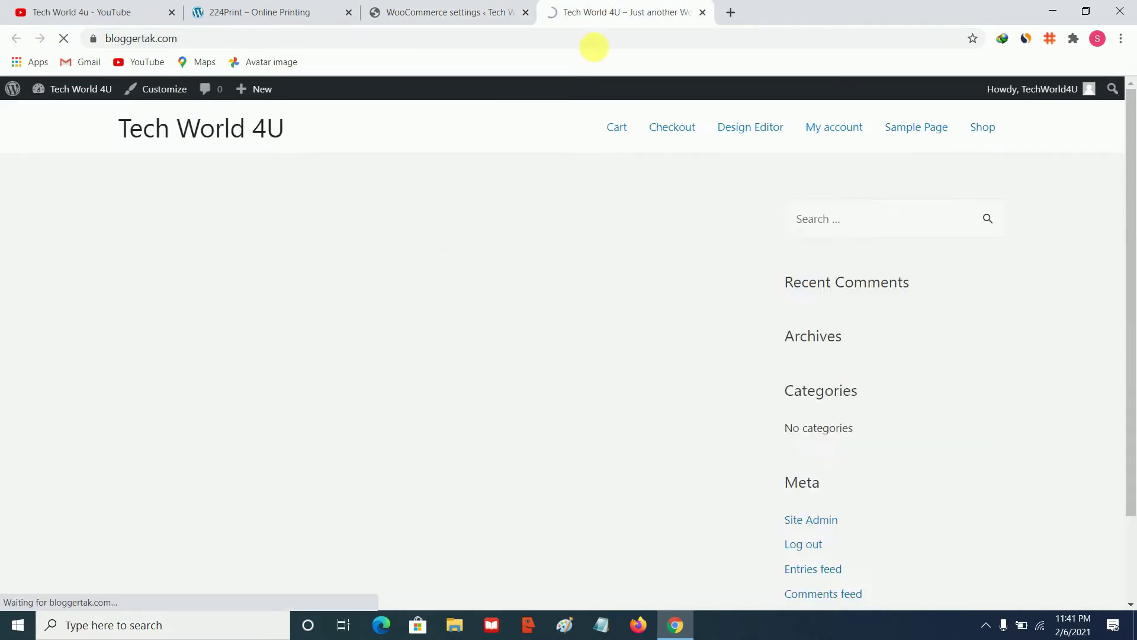
scroll(223, 284, down, 2)
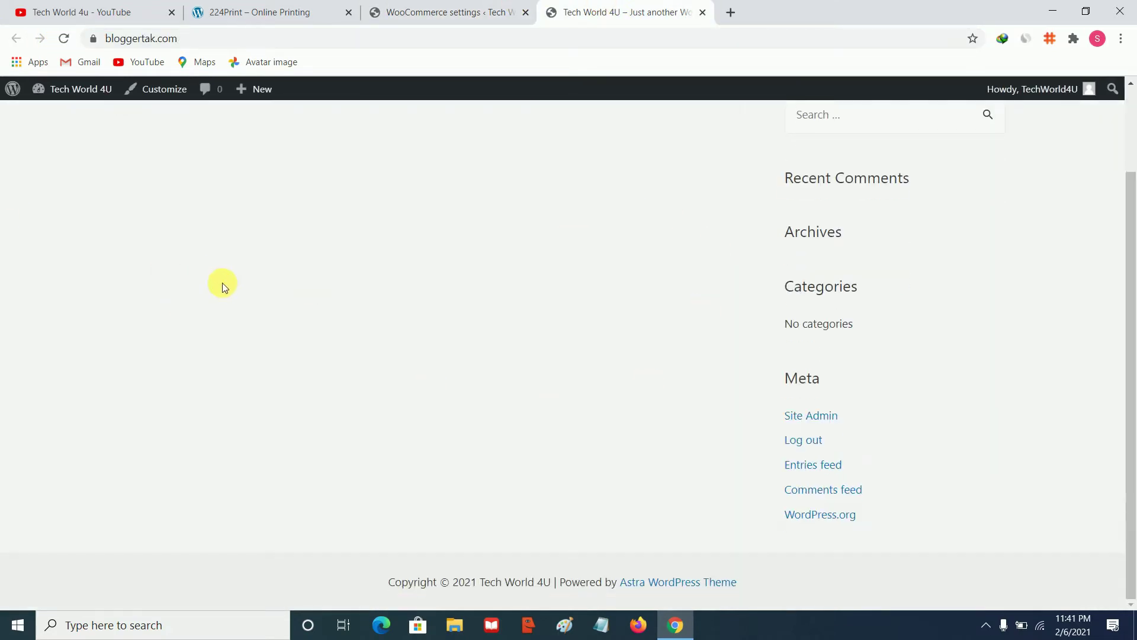
scroll(223, 285, up, 2)
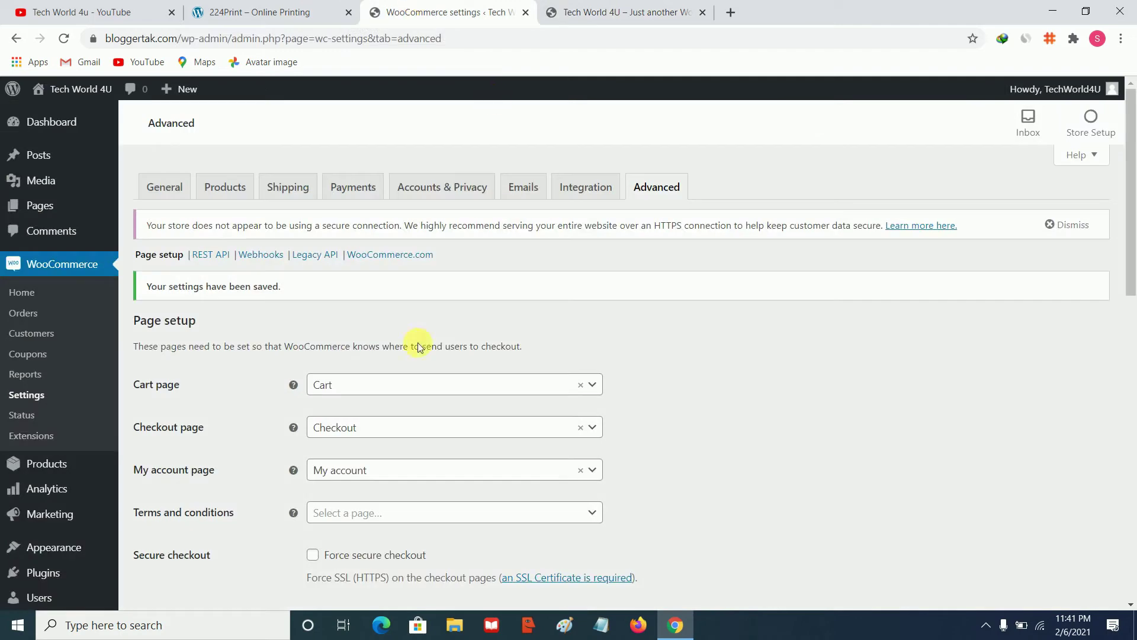
Open the Starter Templates library in WordPress and choose Elementor as the page builder
scroll(127, 347, down, 1)
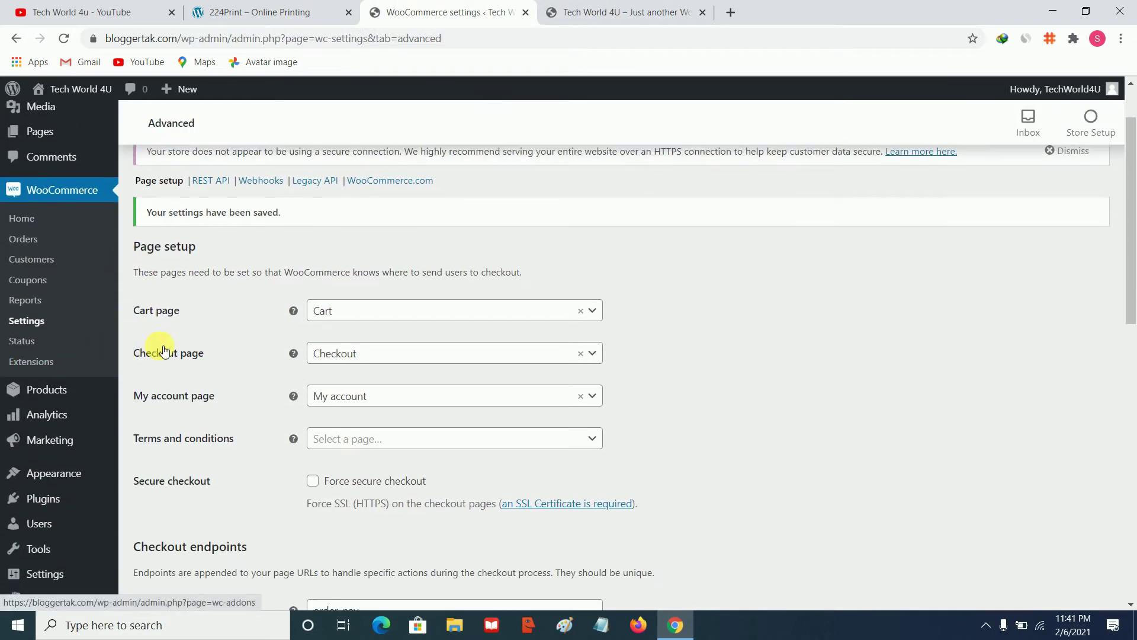
scroll(160, 352, up, 1)
scroll(83, 385, down, 5)
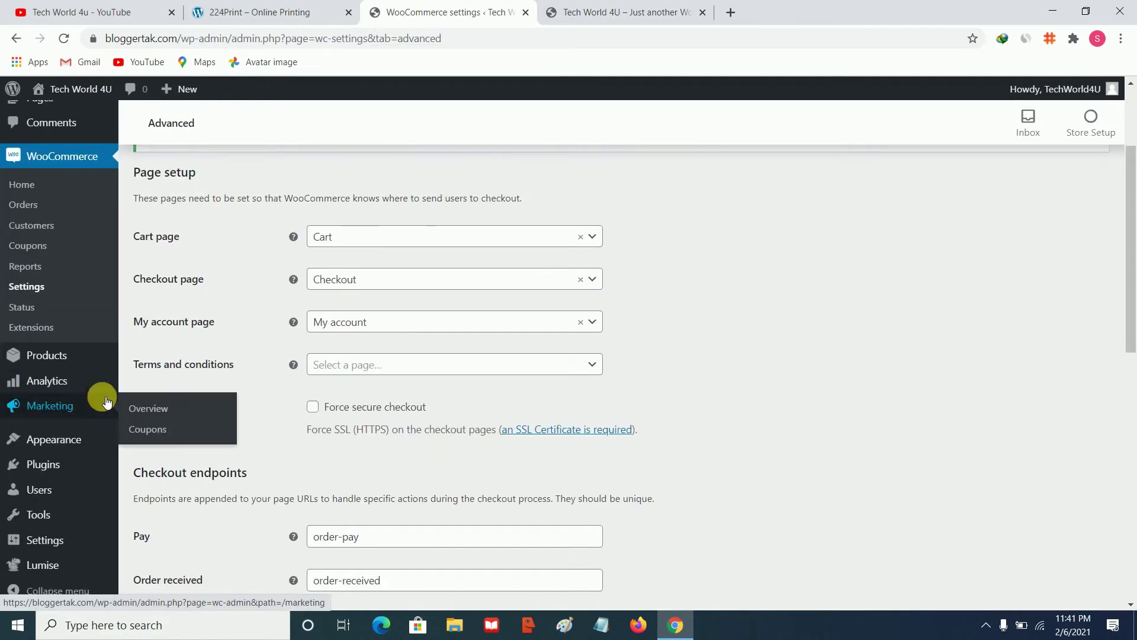
mouse_move(74, 441)
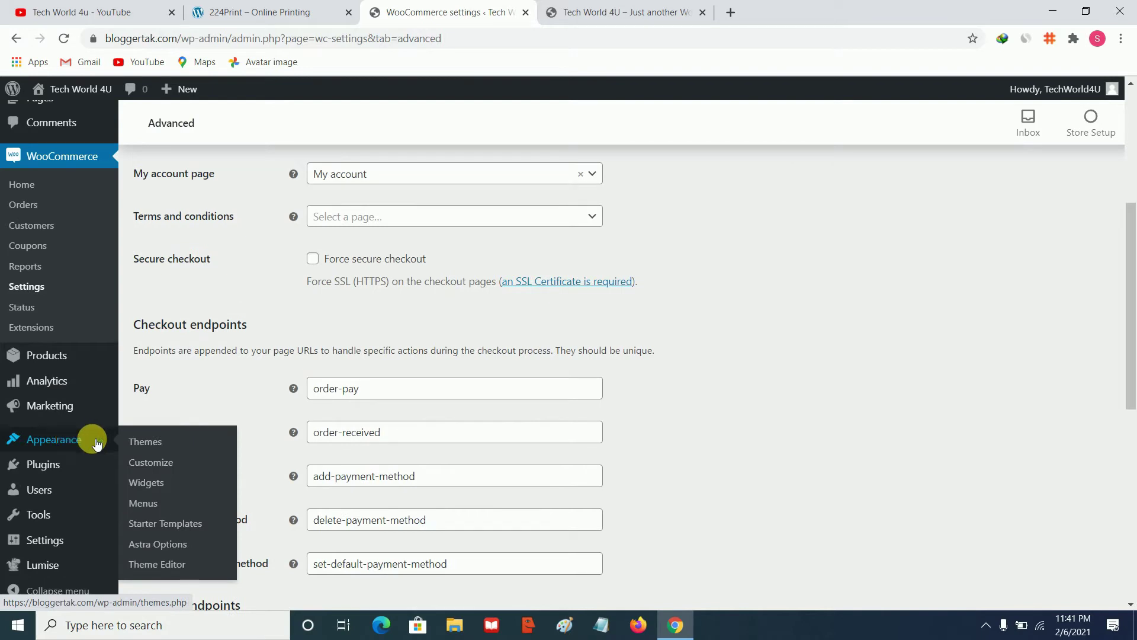
click(168, 526)
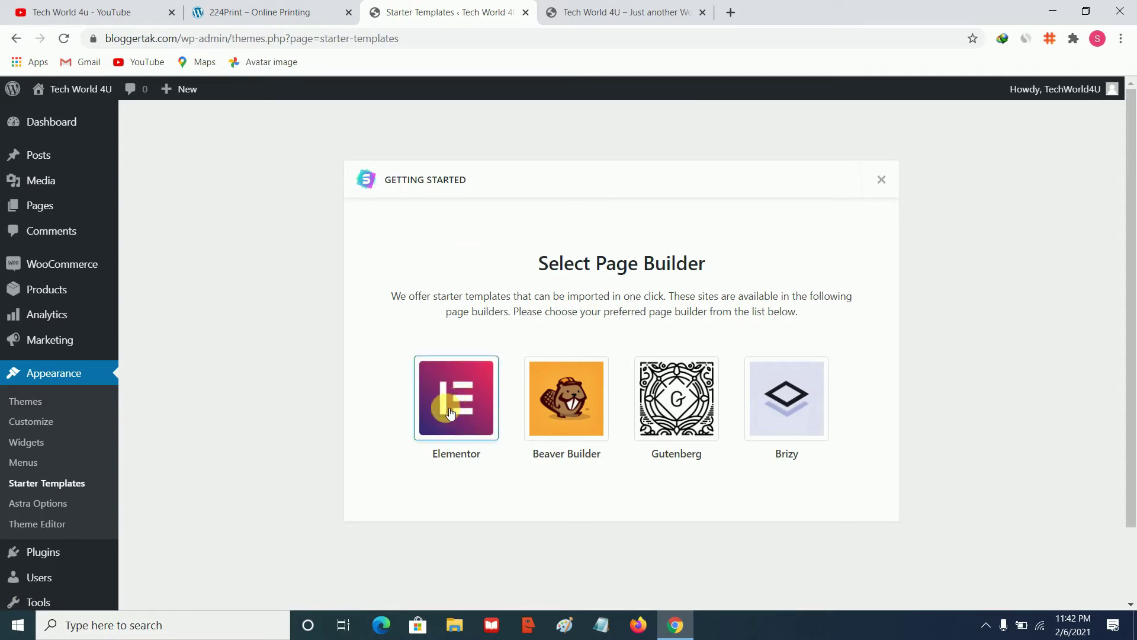
click(461, 425)
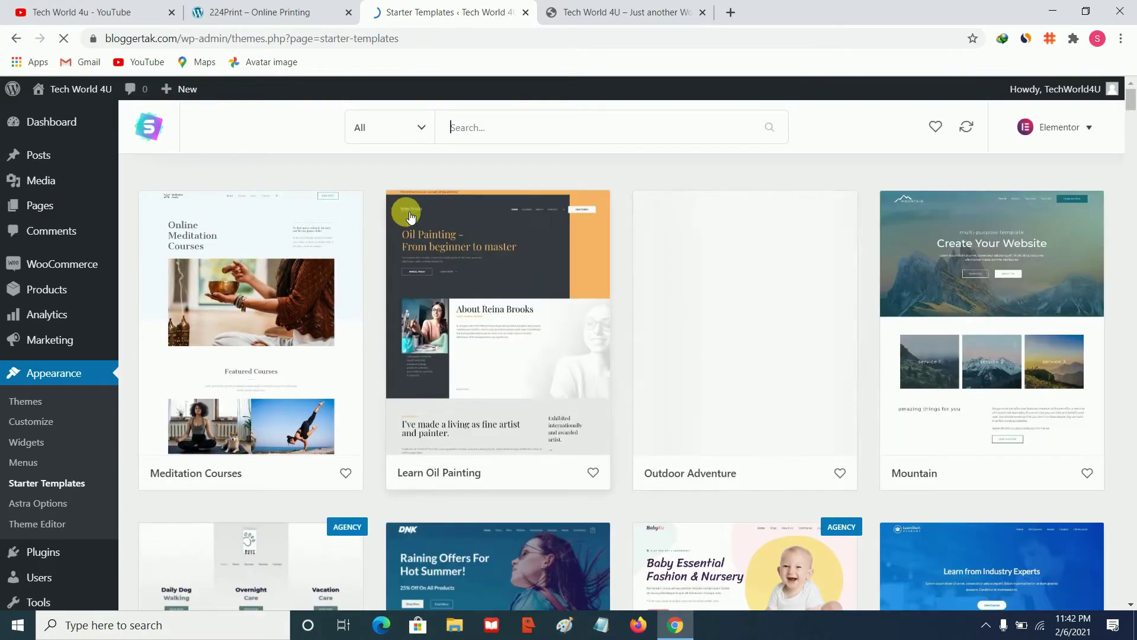
Browse the full range of Elementor starter templates for a design suited to a printing store
scroll(495, 363, down, 9)
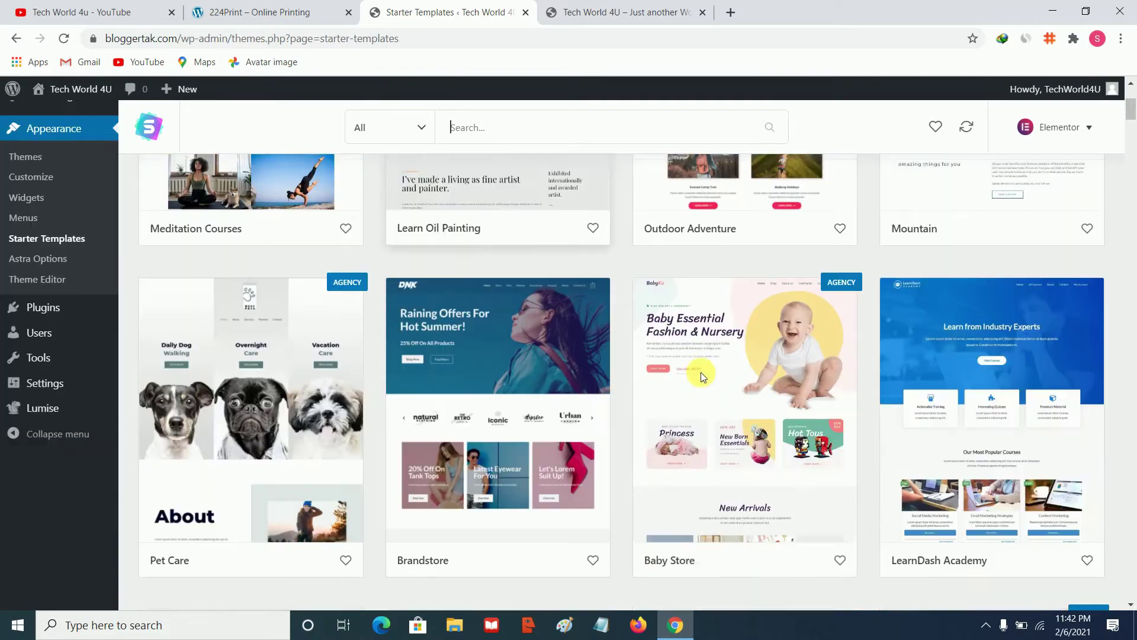
scroll(496, 324, up, 4)
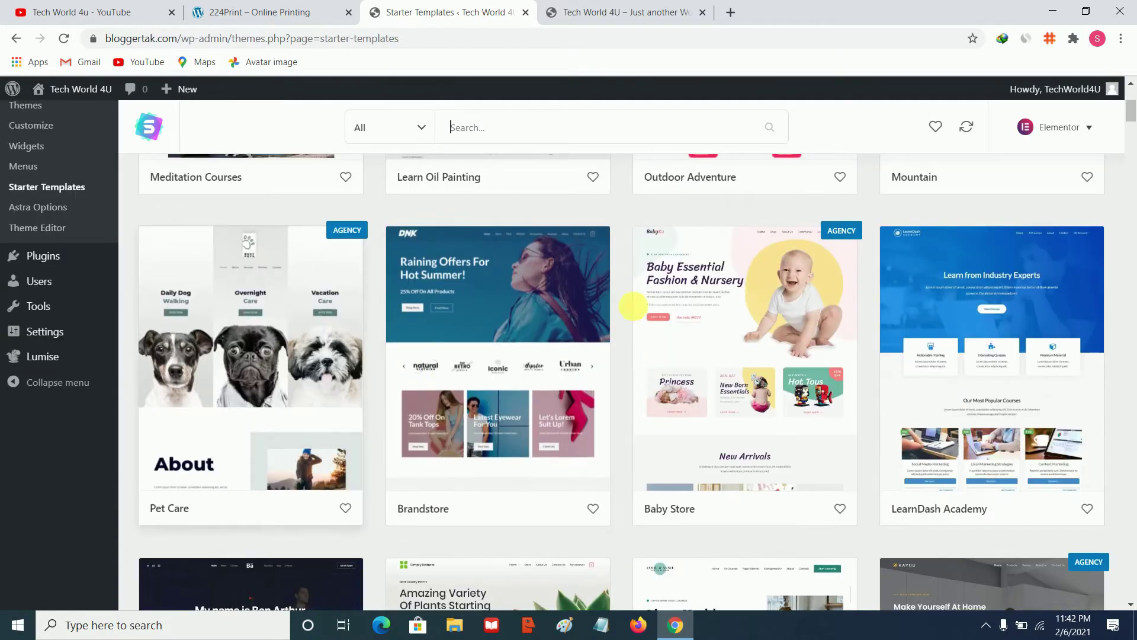
scroll(634, 305, down, 15)
scroll(384, 342, down, 10)
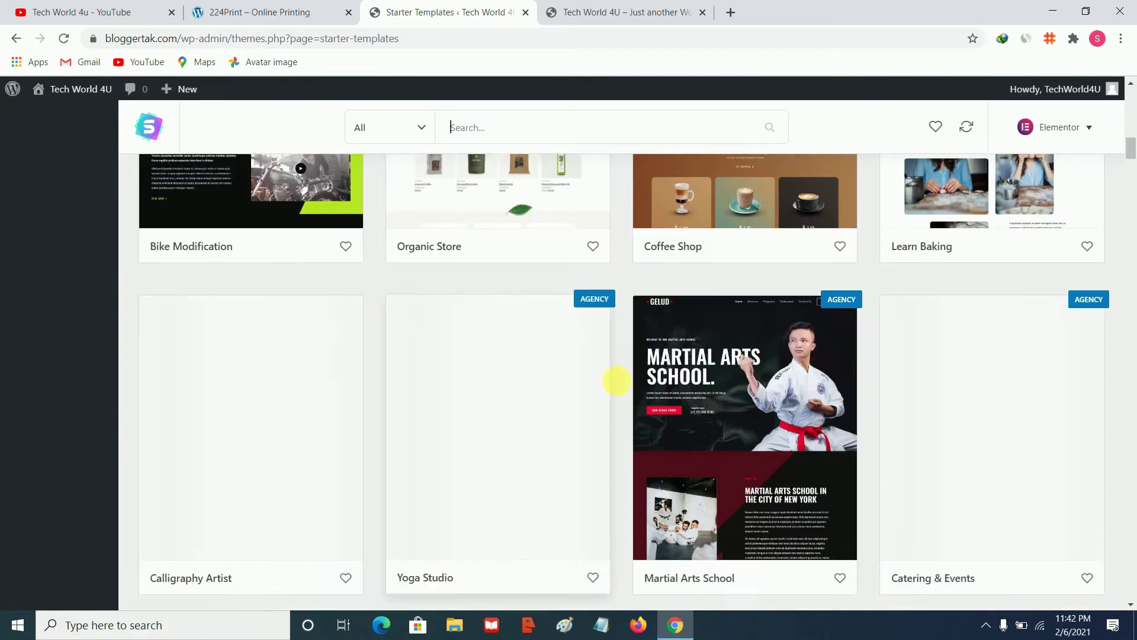
scroll(495, 365, down, 14)
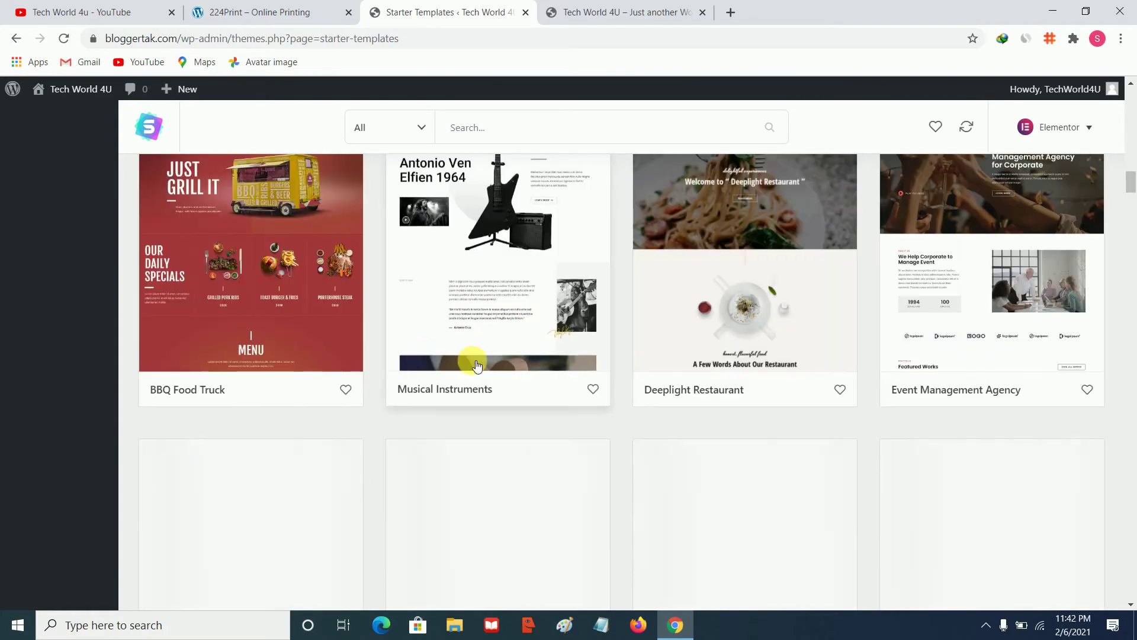
scroll(517, 390, up, 1)
scroll(384, 352, up, 4)
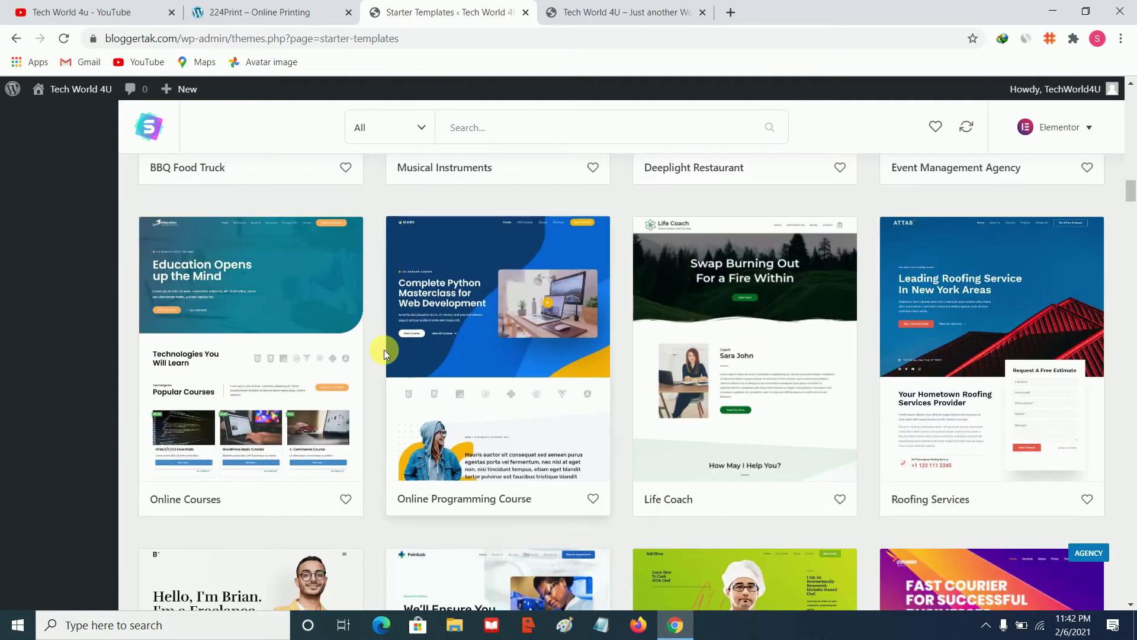
scroll(912, 367, down, 13)
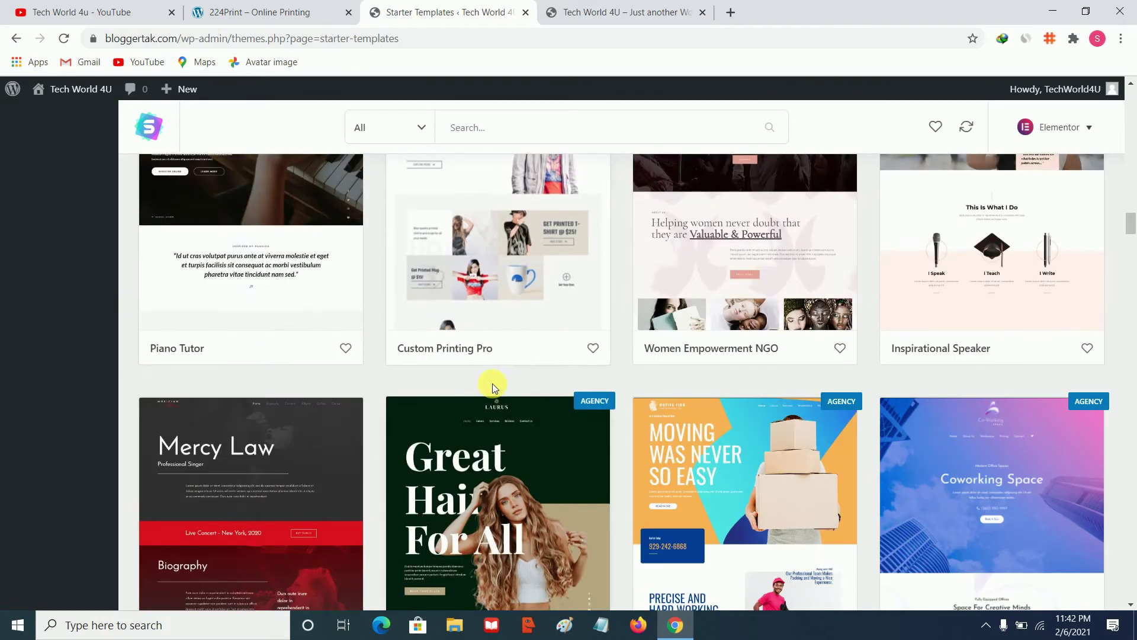
scroll(493, 382, up, 4)
scroll(509, 308, down, 4)
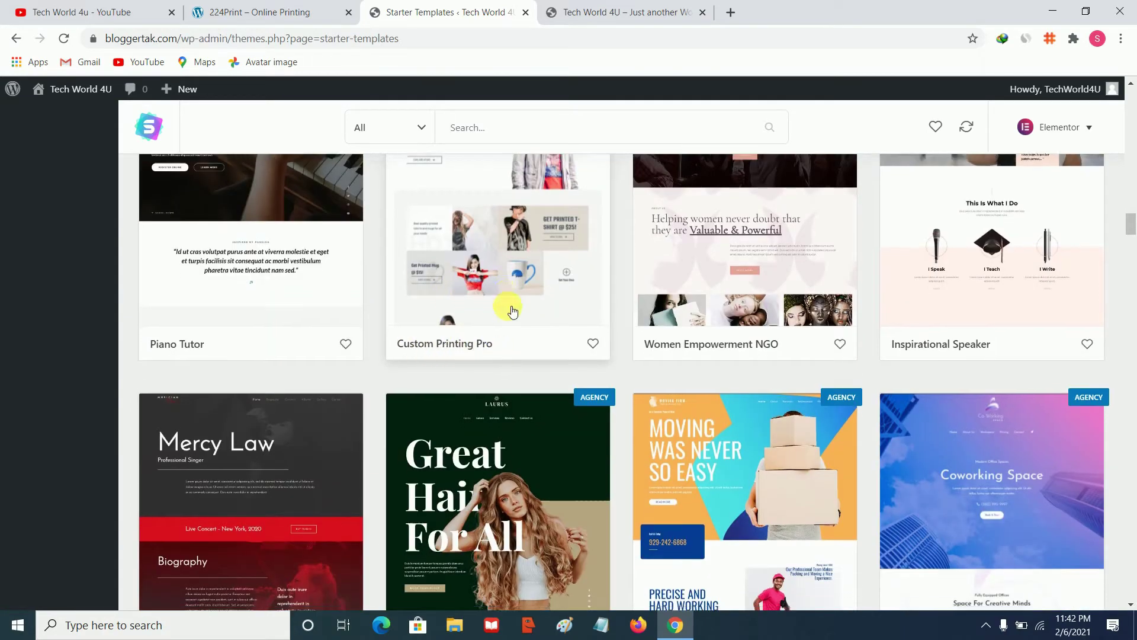
scroll(486, 345, down, 4)
scroll(515, 262, up, 5)
scroll(332, 300, down, 10)
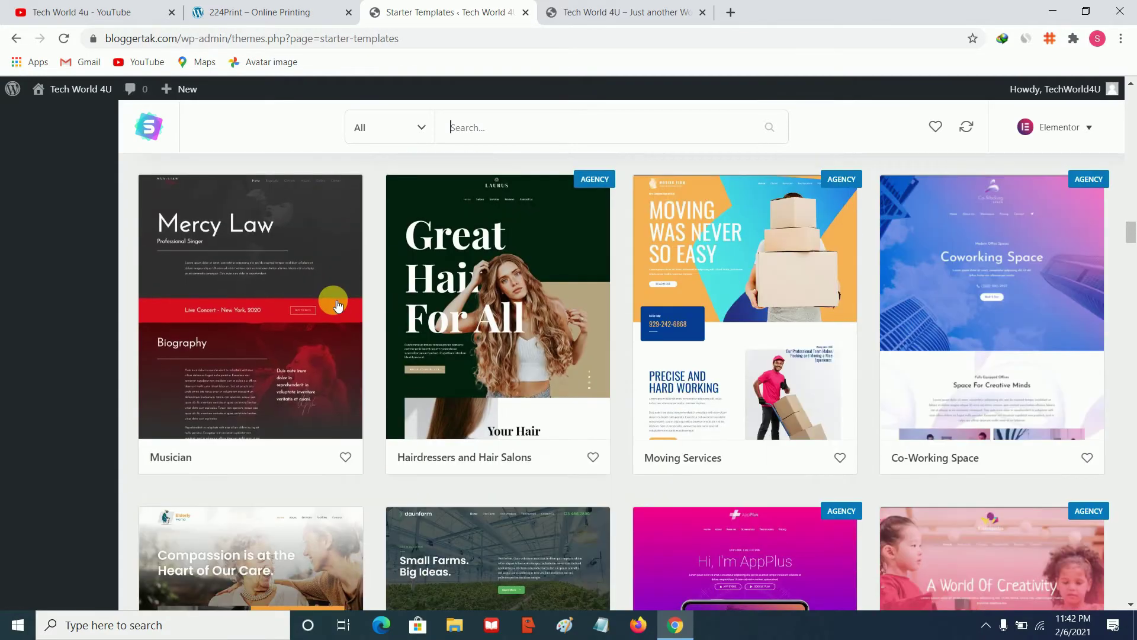
scroll(395, 304, down, 11)
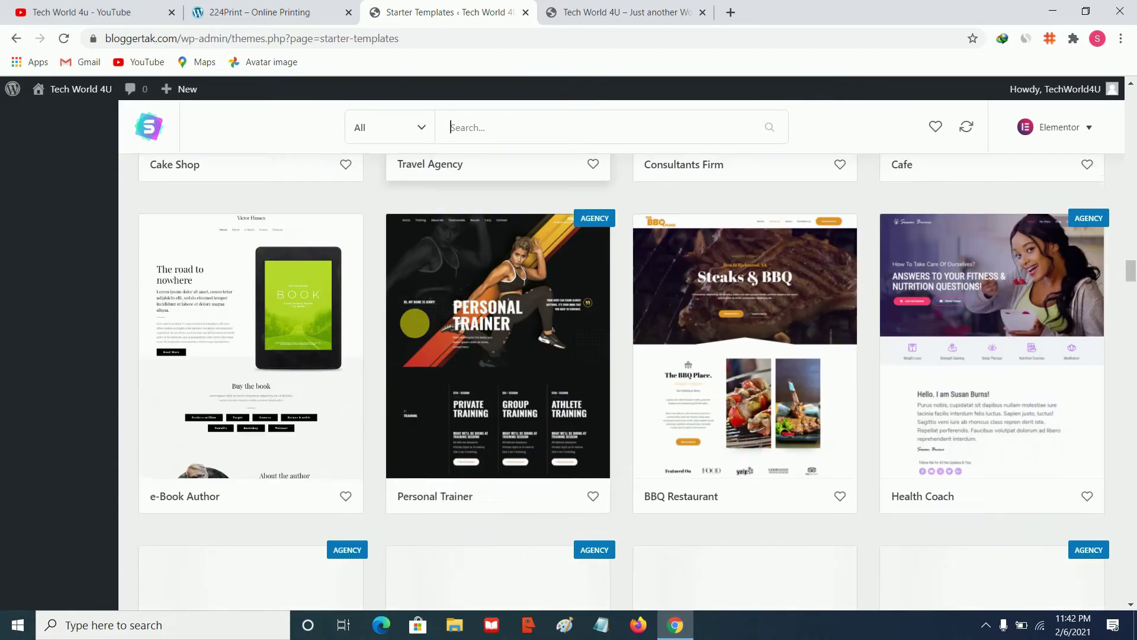
scroll(418, 328, up, 18)
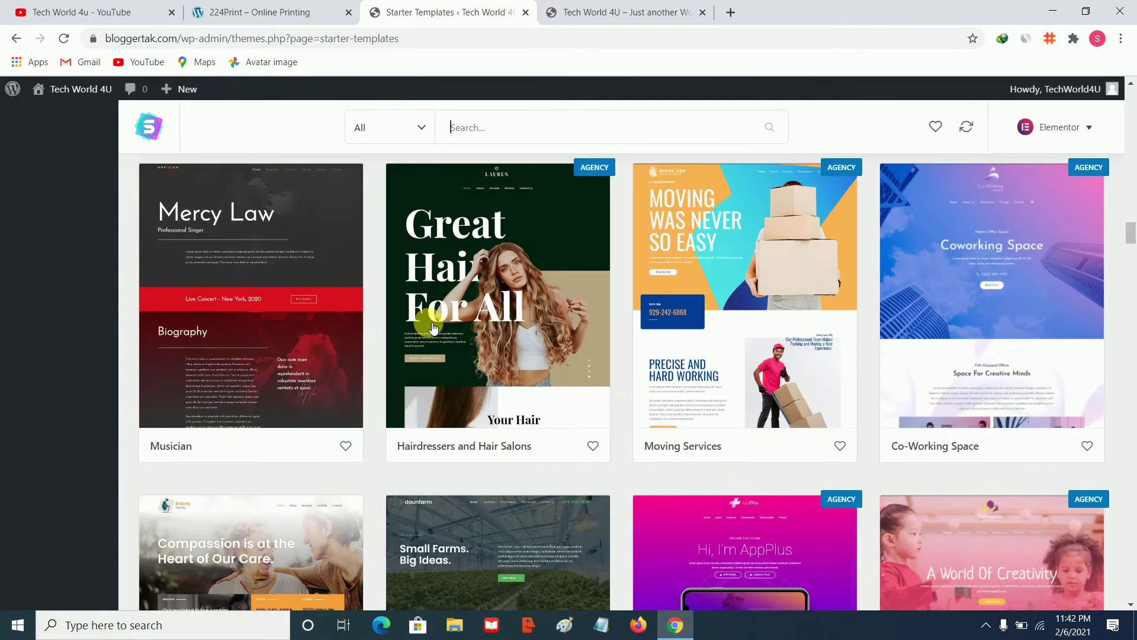
scroll(433, 327, up, 14)
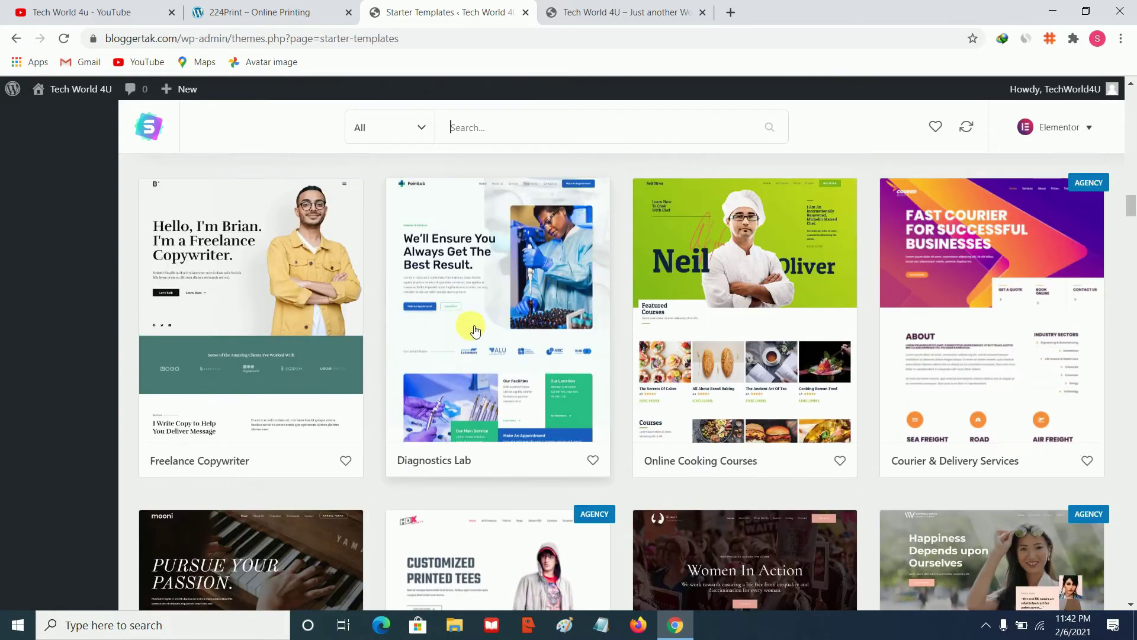
scroll(458, 328, up, 9)
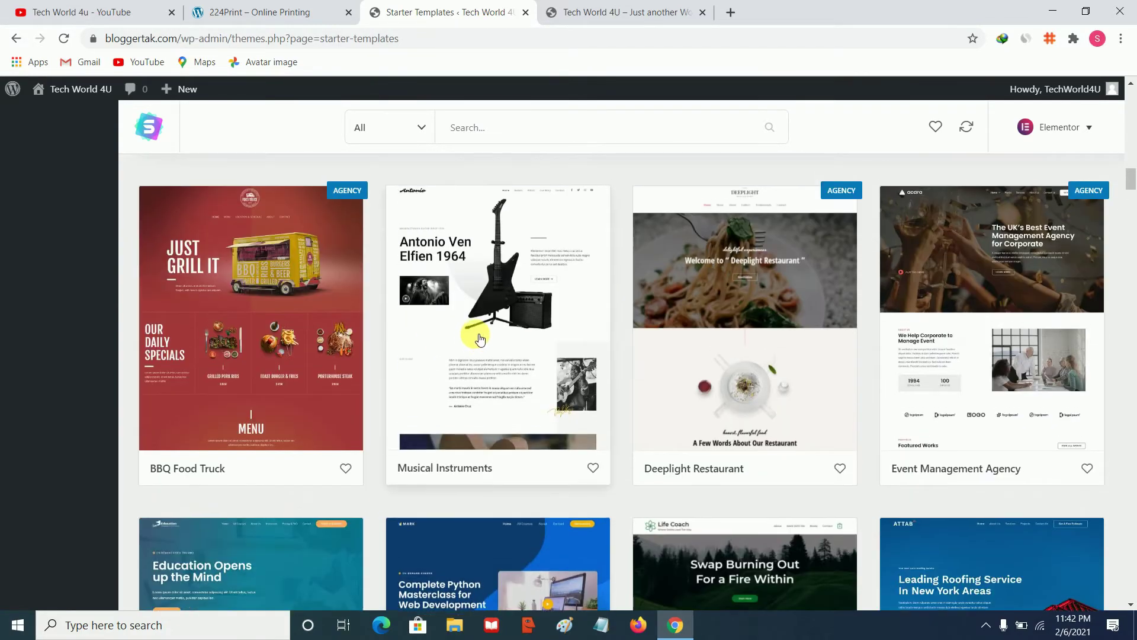
scroll(465, 342, up, 5)
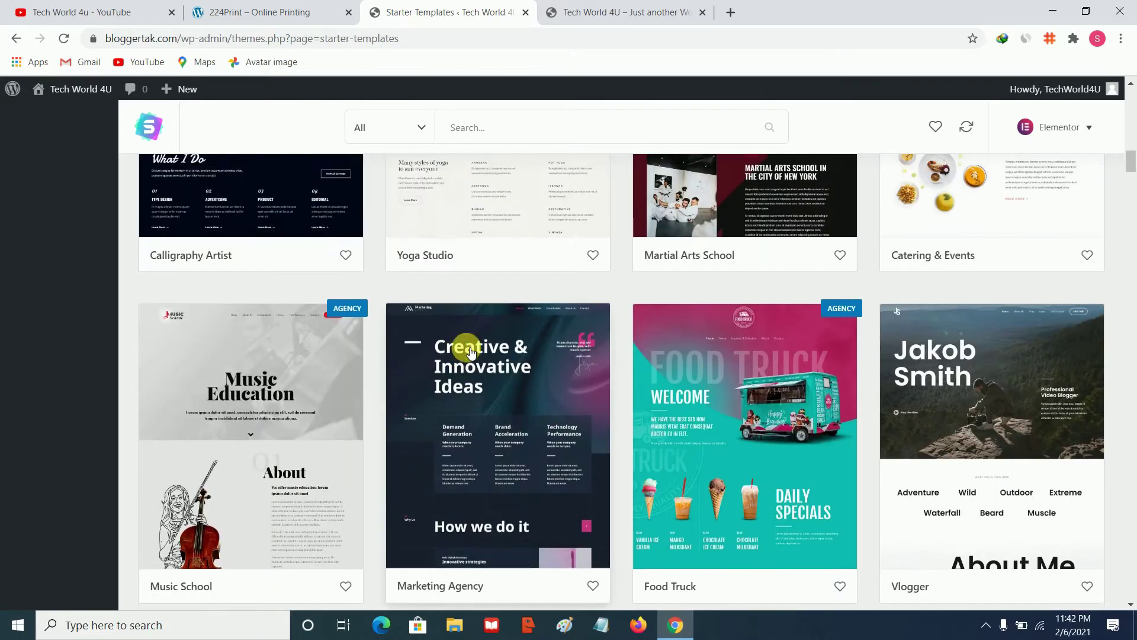
scroll(431, 354, up, 12)
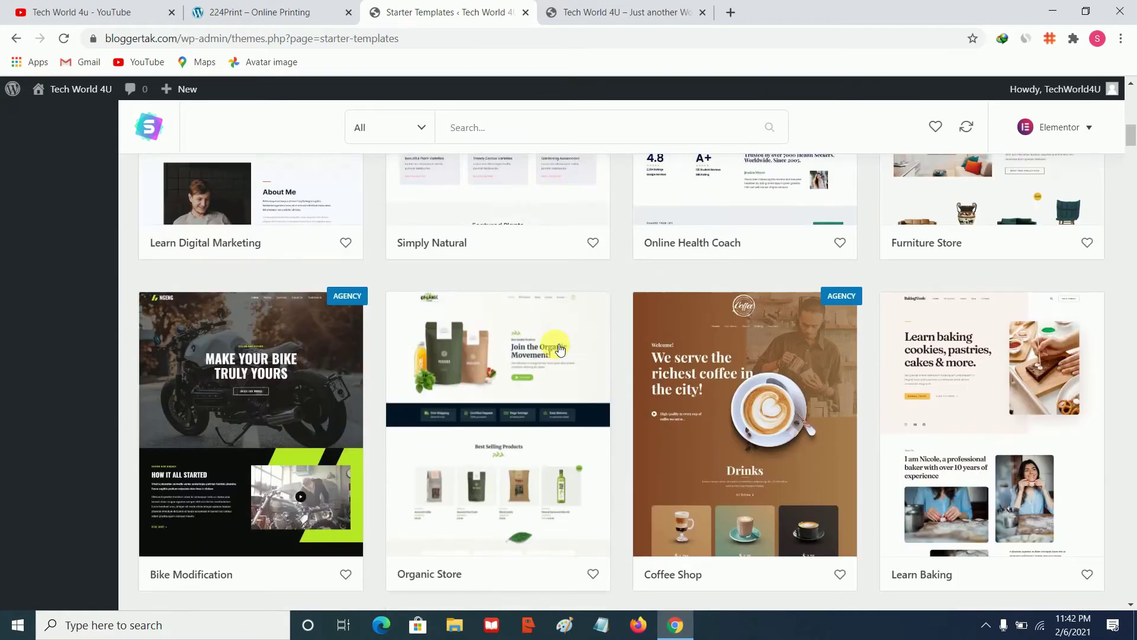
scroll(555, 344, up, 3)
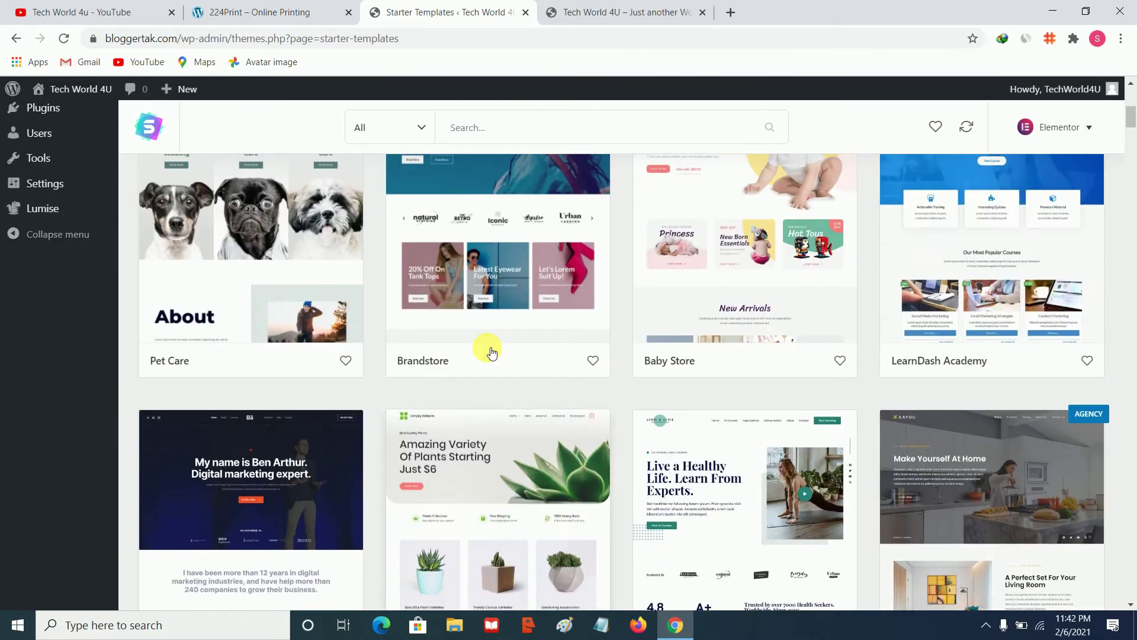
scroll(452, 362, up, 3)
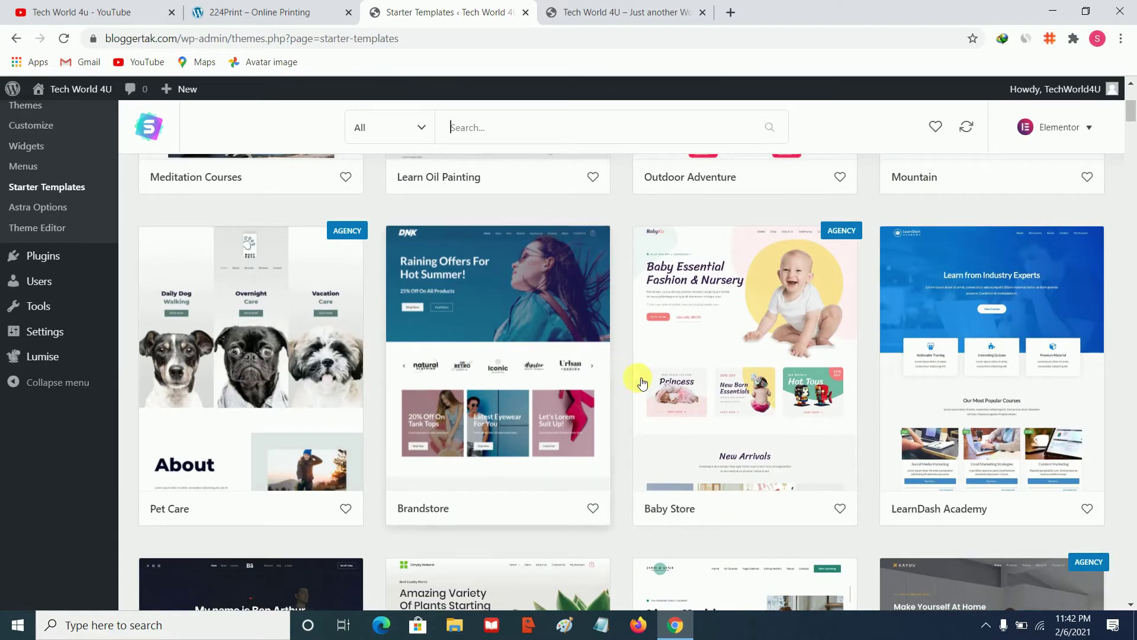
scroll(570, 381, up, 4)
scroll(568, 378, up, 2)
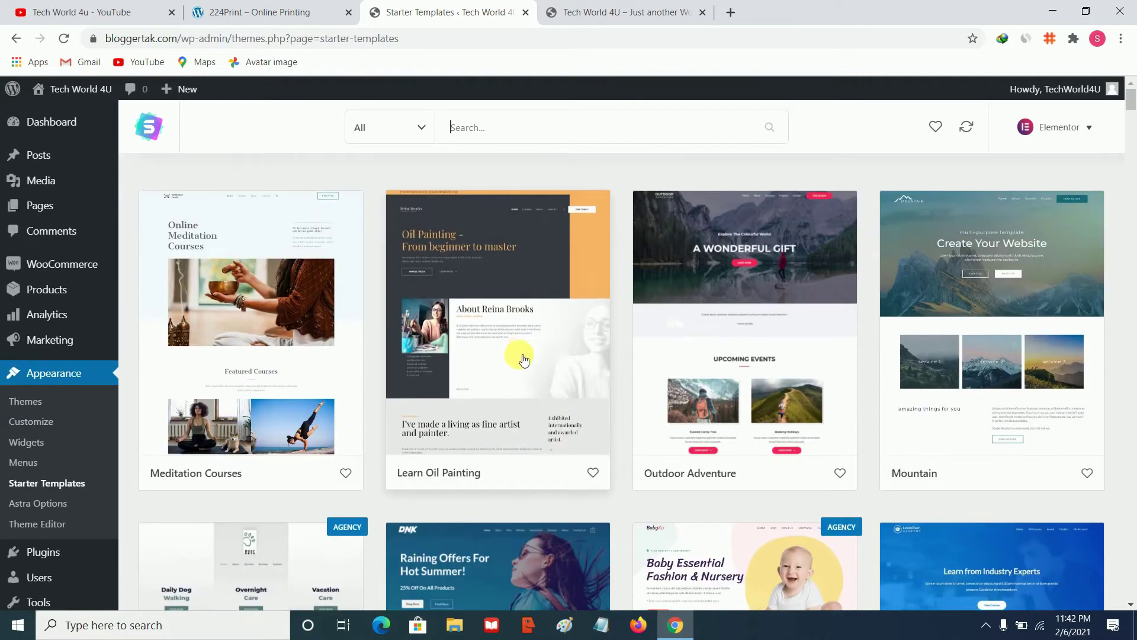
Filter the starter templates to eCommerce, open the Custom Printing template and look over its home page preview
click(417, 135)
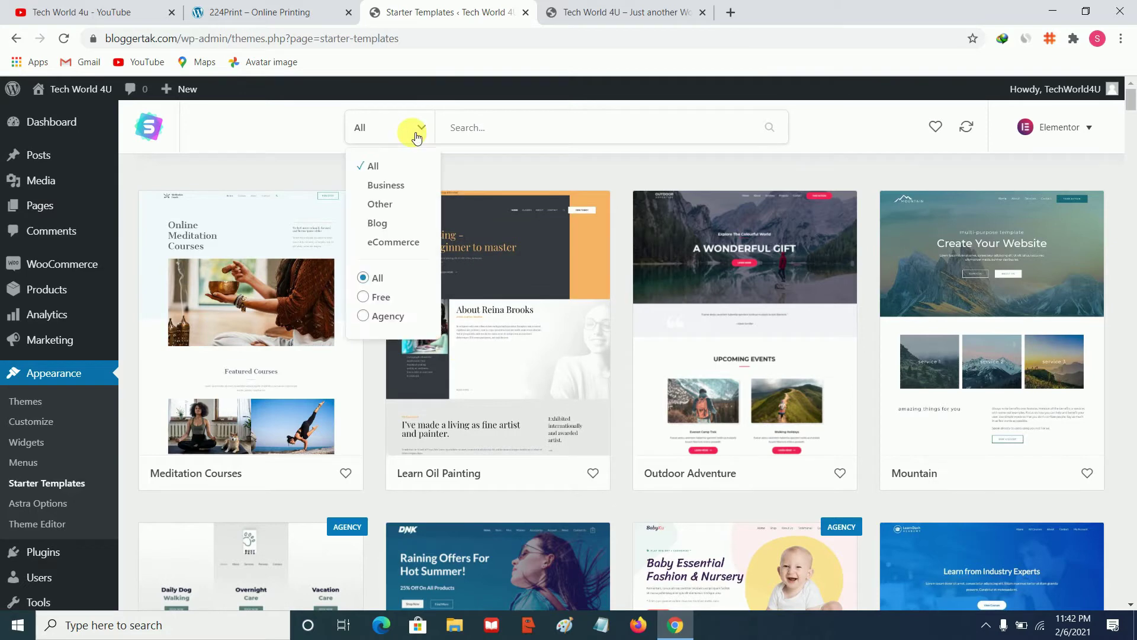
click(397, 243)
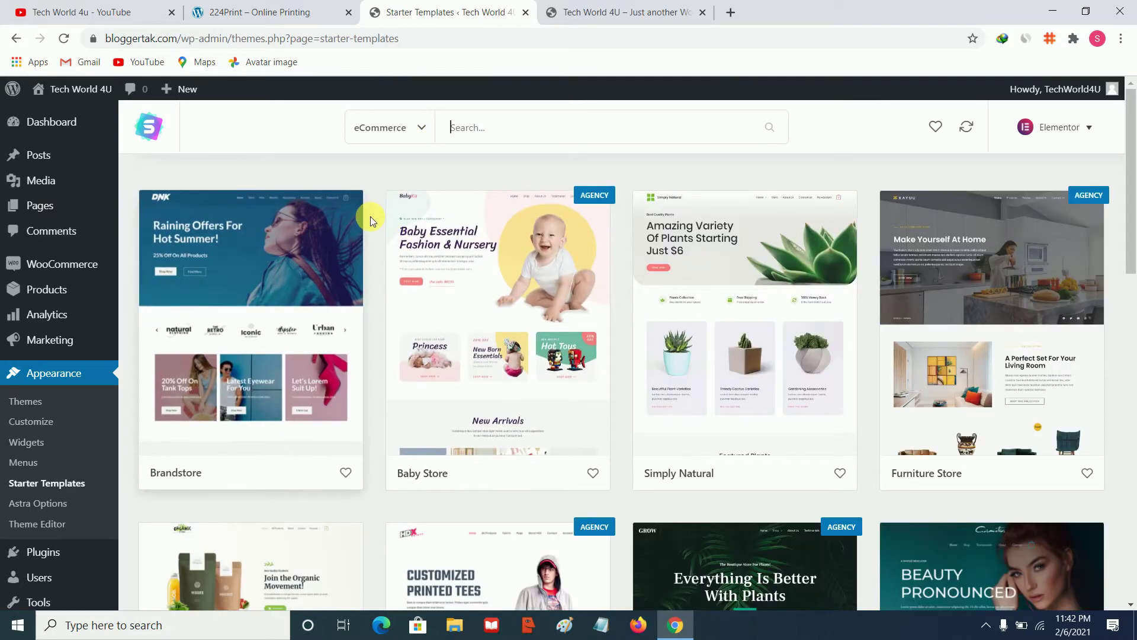
scroll(371, 216, down, 4)
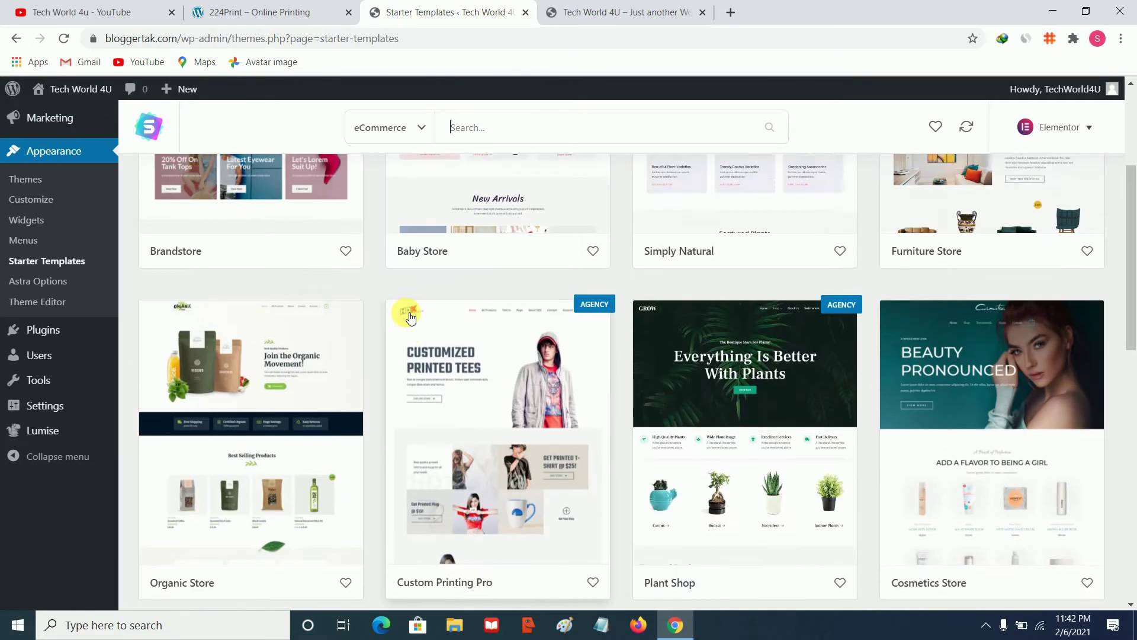
scroll(548, 312, down, 10)
scroll(477, 330, up, 4)
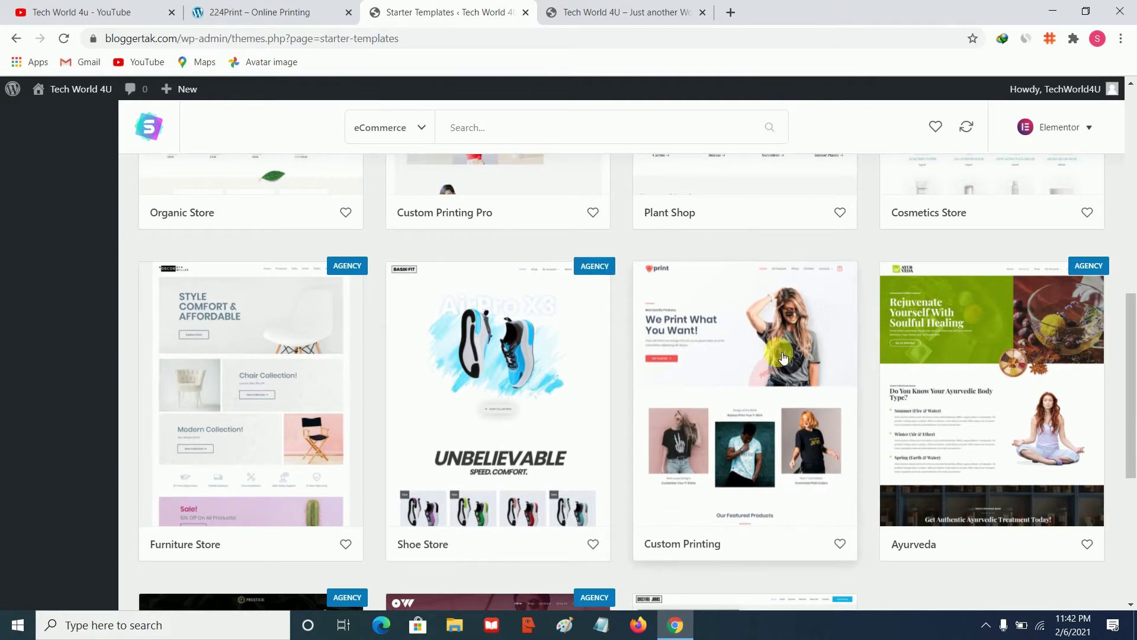
click(700, 374)
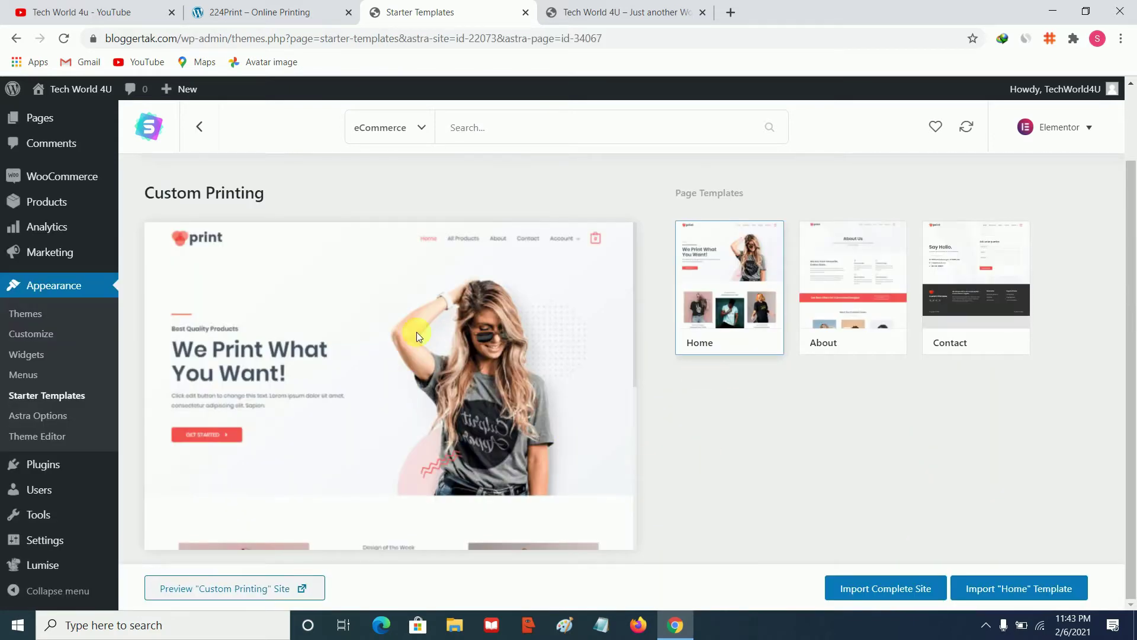
scroll(563, 352, down, 4)
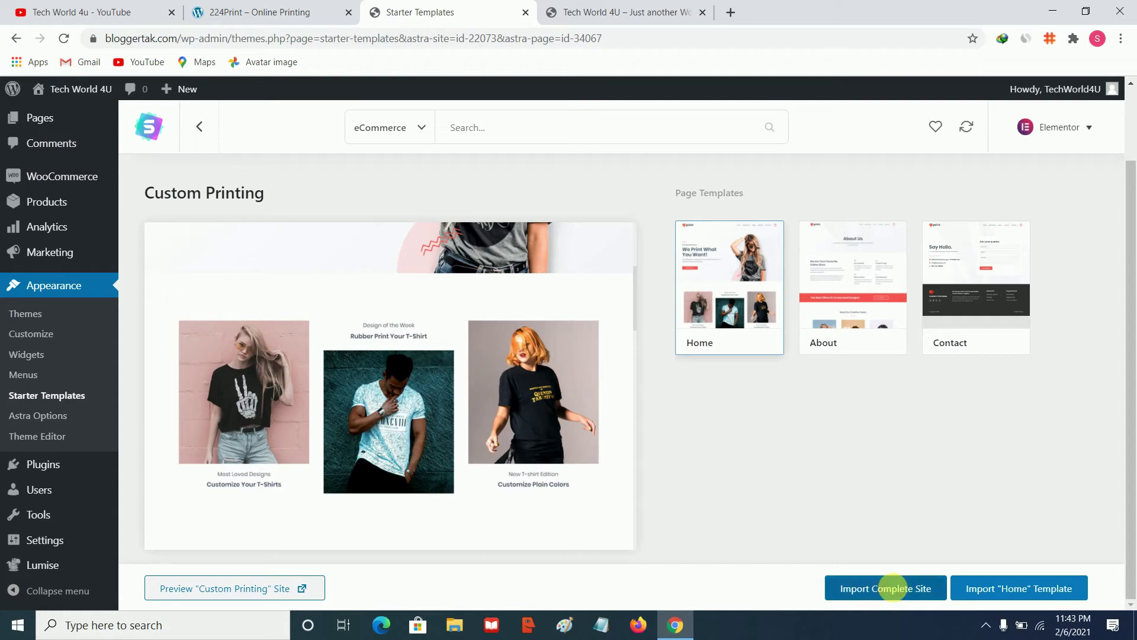
Import the complete Custom Printing site with deletion of the previously imported site enabled, skipping the contact details form
click(891, 588)
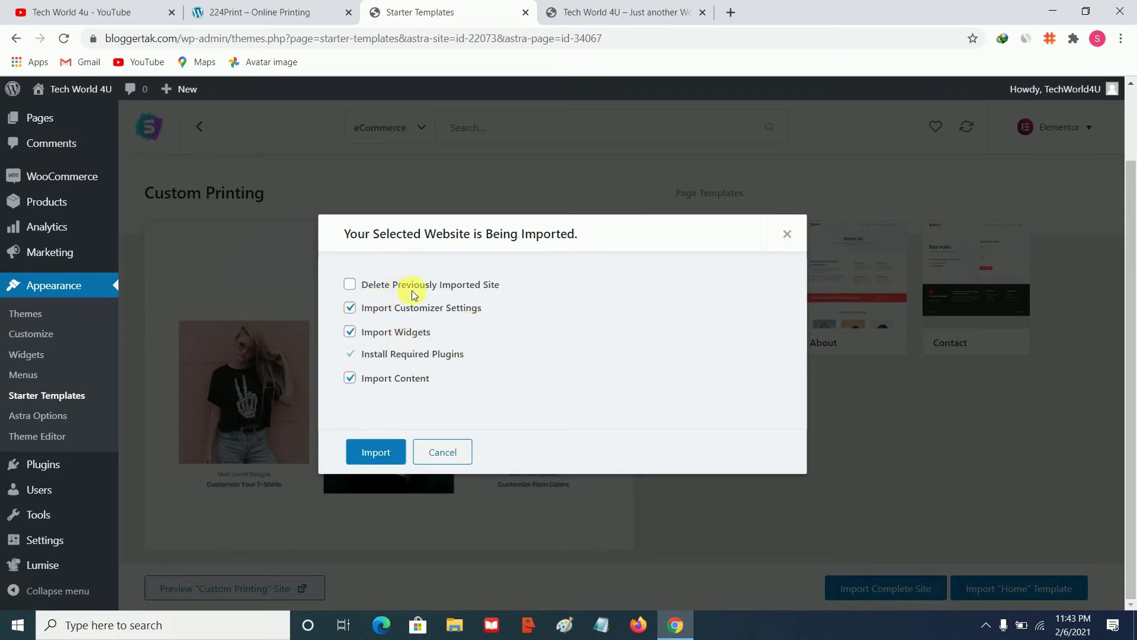
click(350, 285)
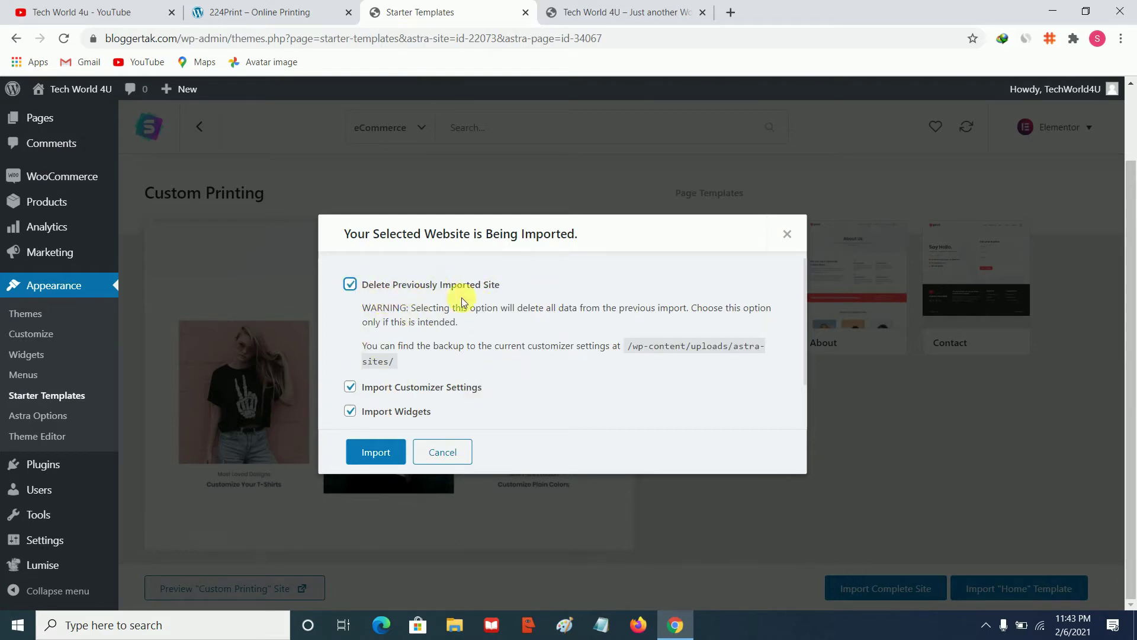
scroll(496, 417, down, 1)
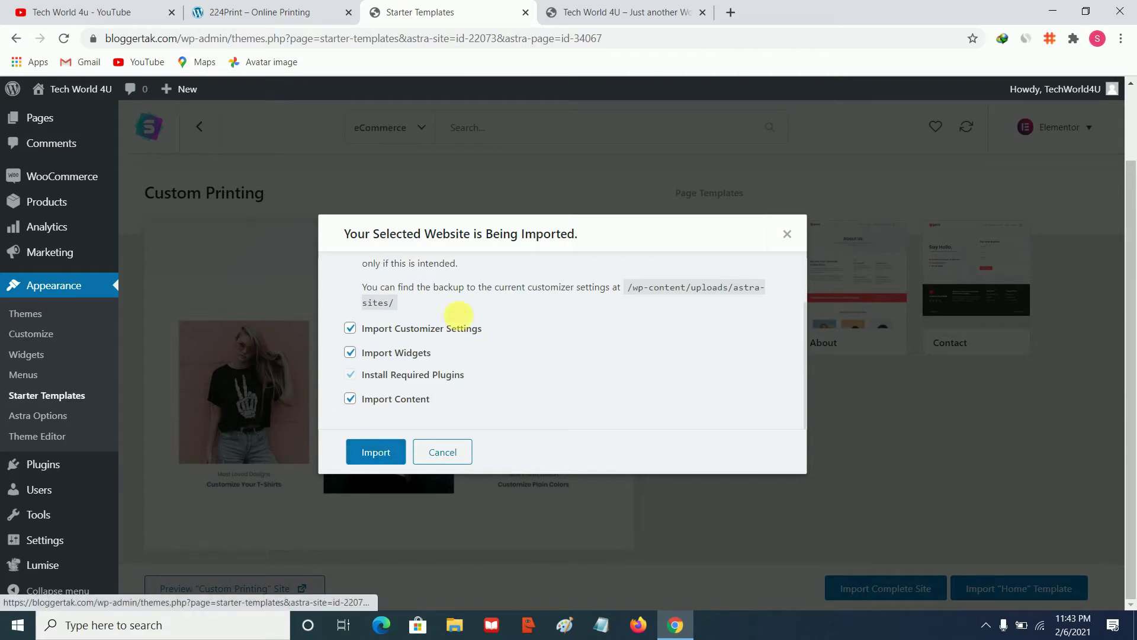
click(376, 452)
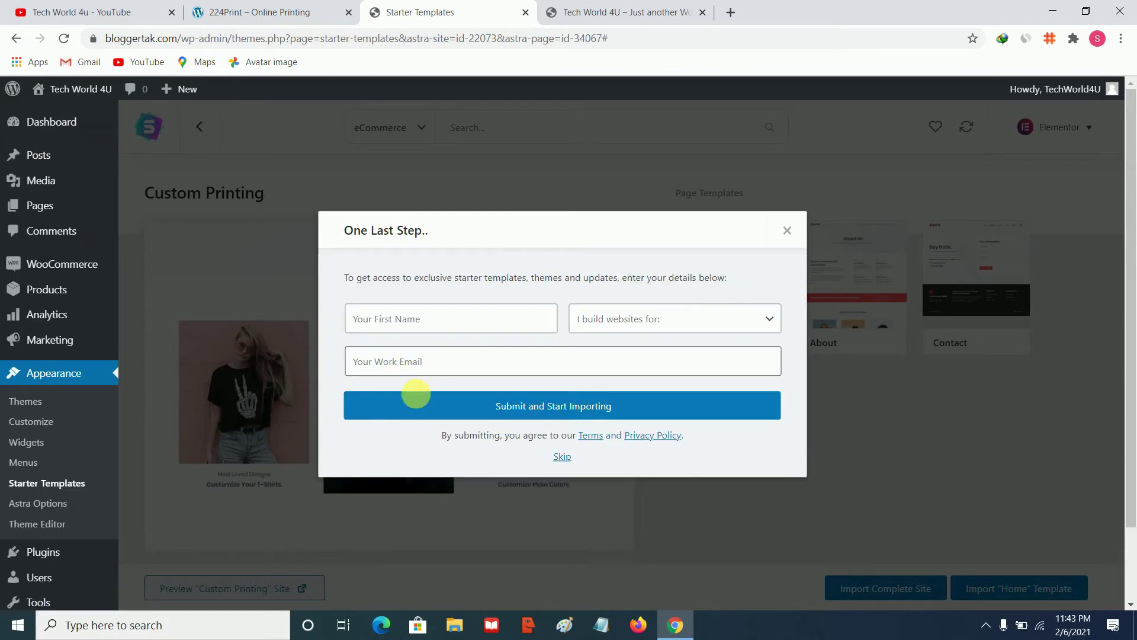
click(563, 459)
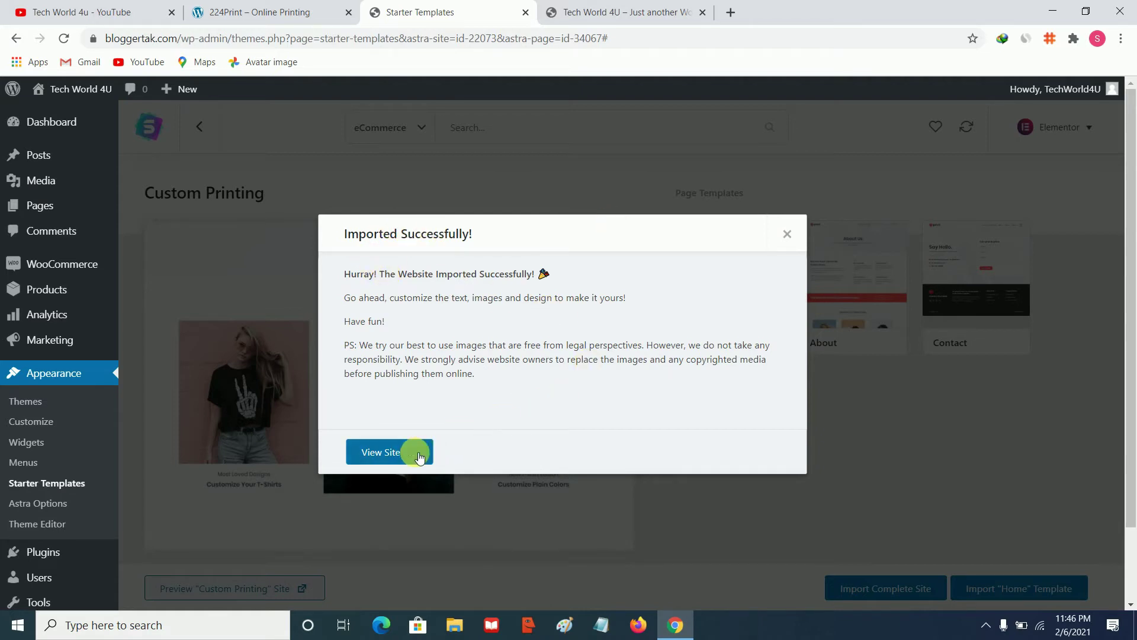
View the imported site and examine its home page from the header down to the client testimonials
click(398, 452)
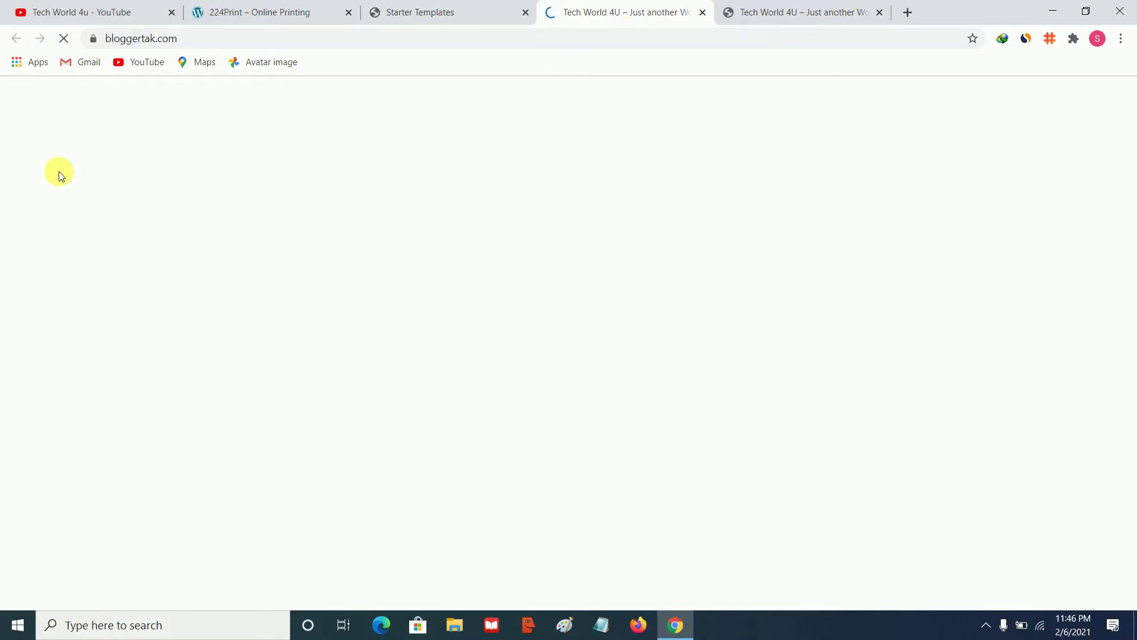
scroll(213, 256, down, 6)
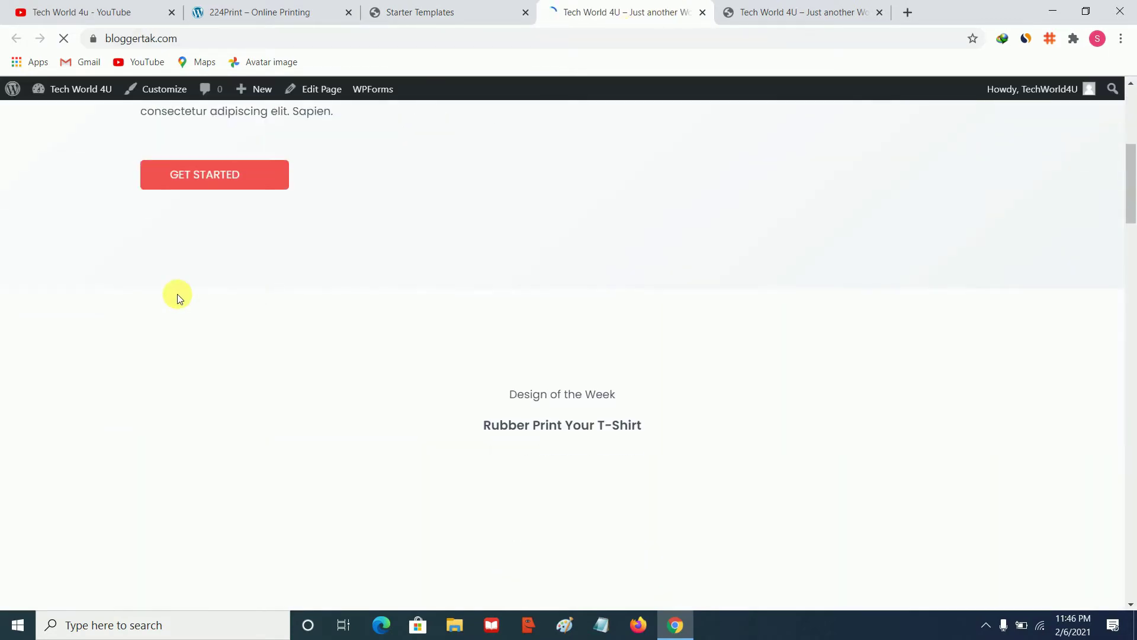
scroll(177, 294, up, 5)
scroll(195, 291, down, 10)
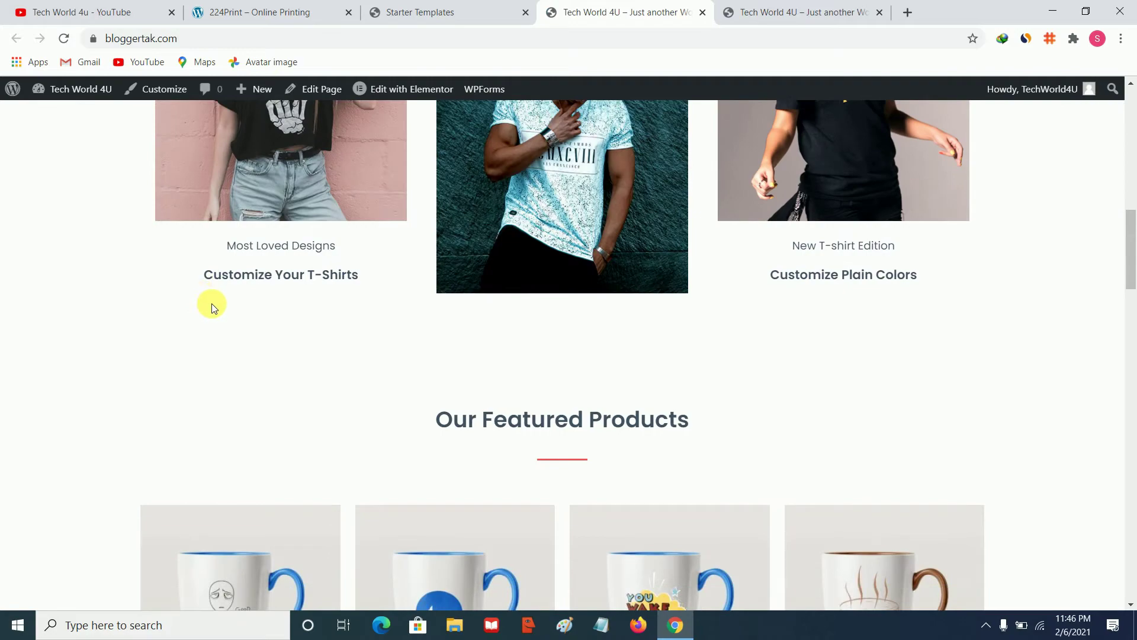
scroll(211, 304, down, 6)
scroll(254, 246, down, 15)
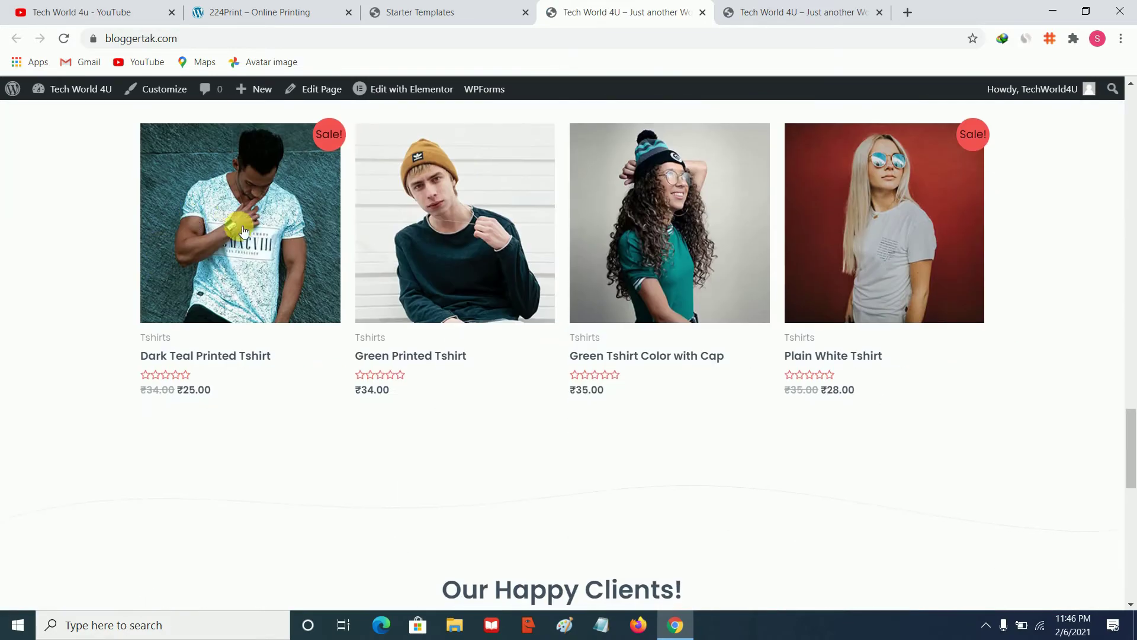
scroll(218, 244, down, 5)
scroll(172, 221, up, 10)
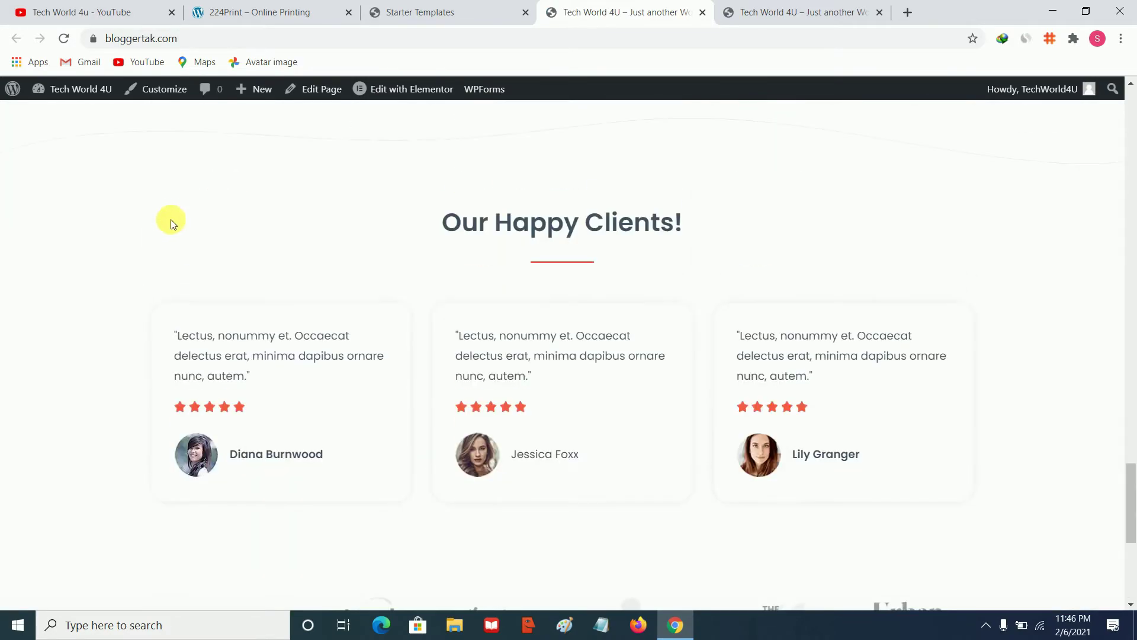
scroll(170, 219, up, 20)
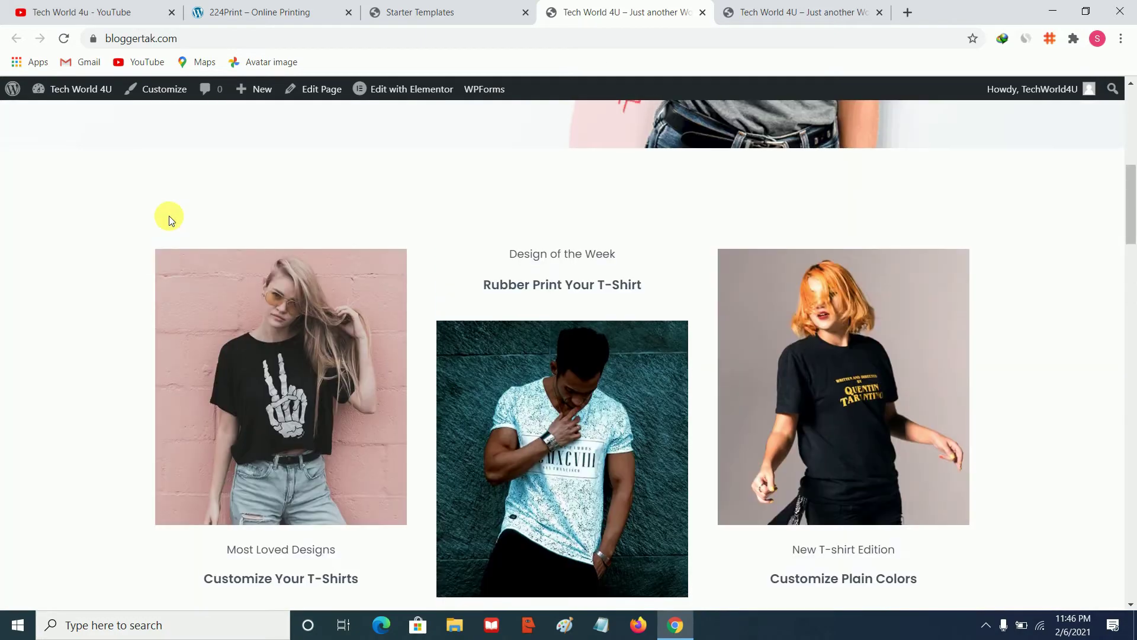
scroll(169, 216, up, 2)
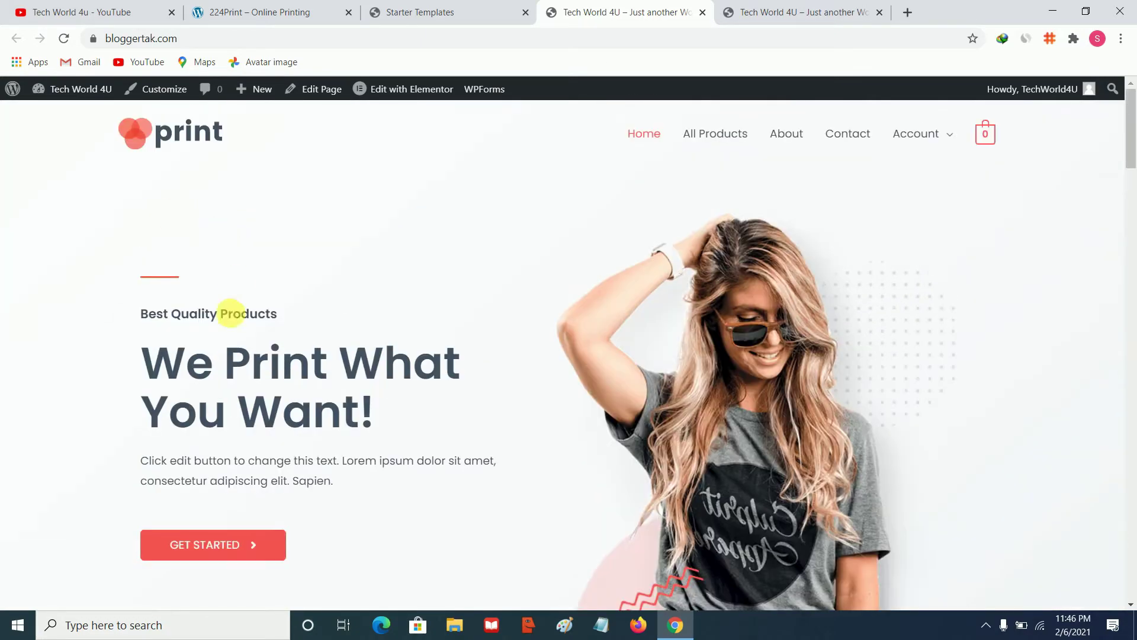
Open the imported site in the theme customizer and close the Starter Templates page
click(165, 93)
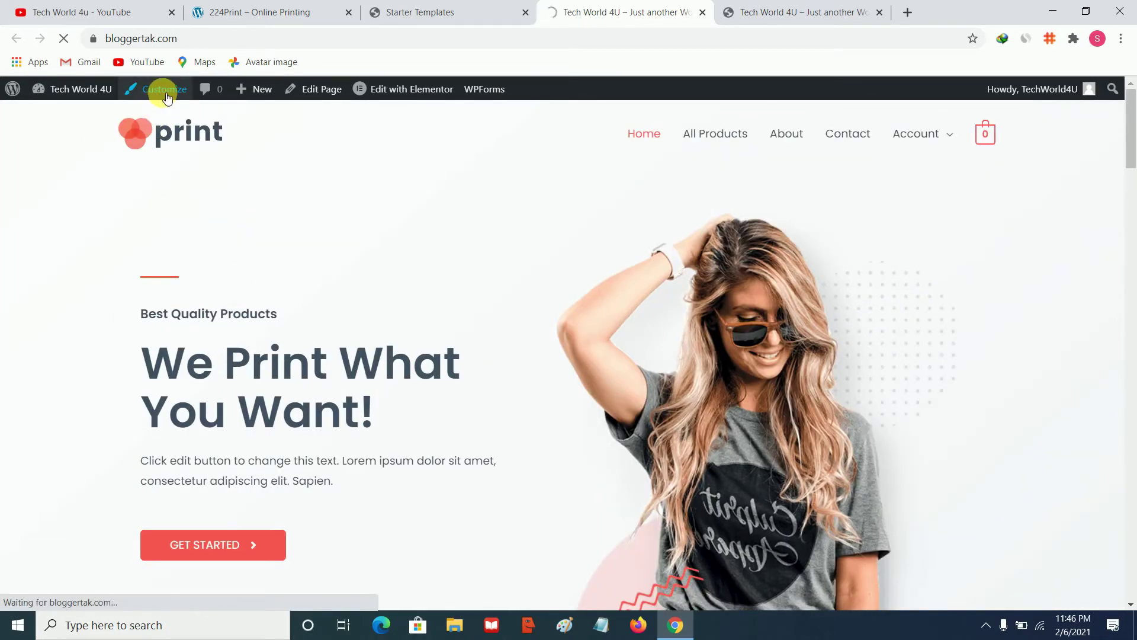
click(468, 9)
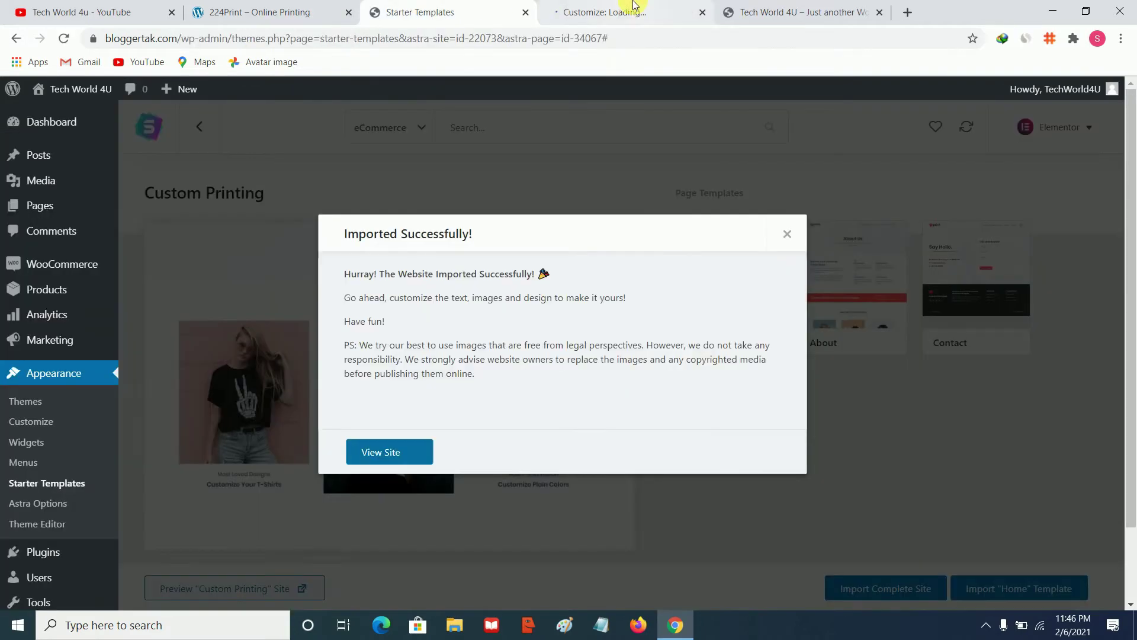
click(527, 13)
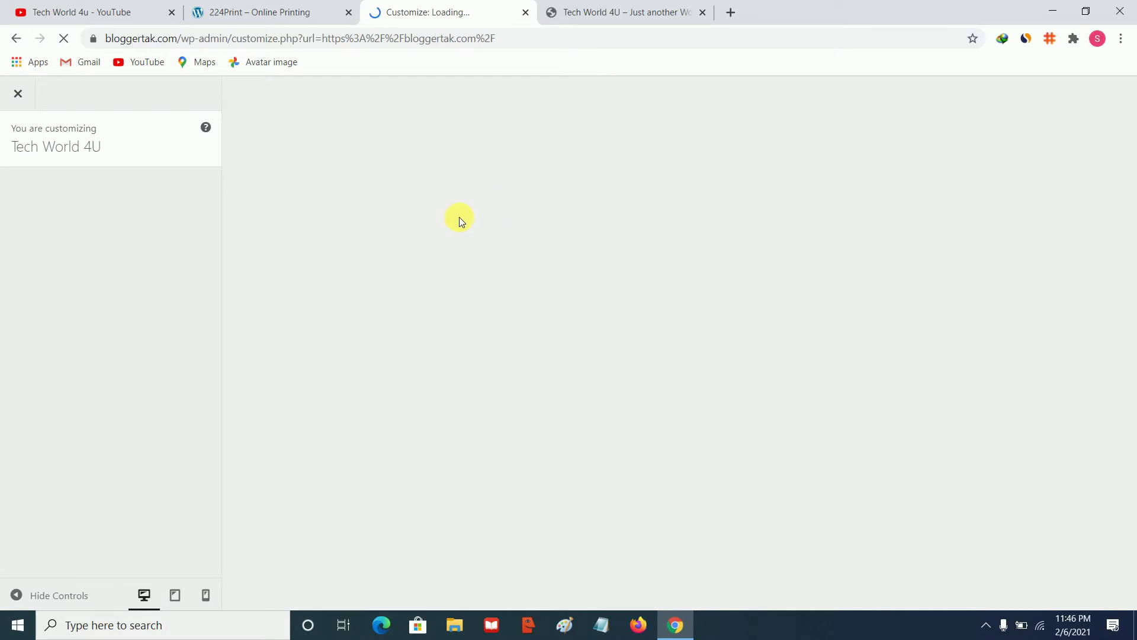
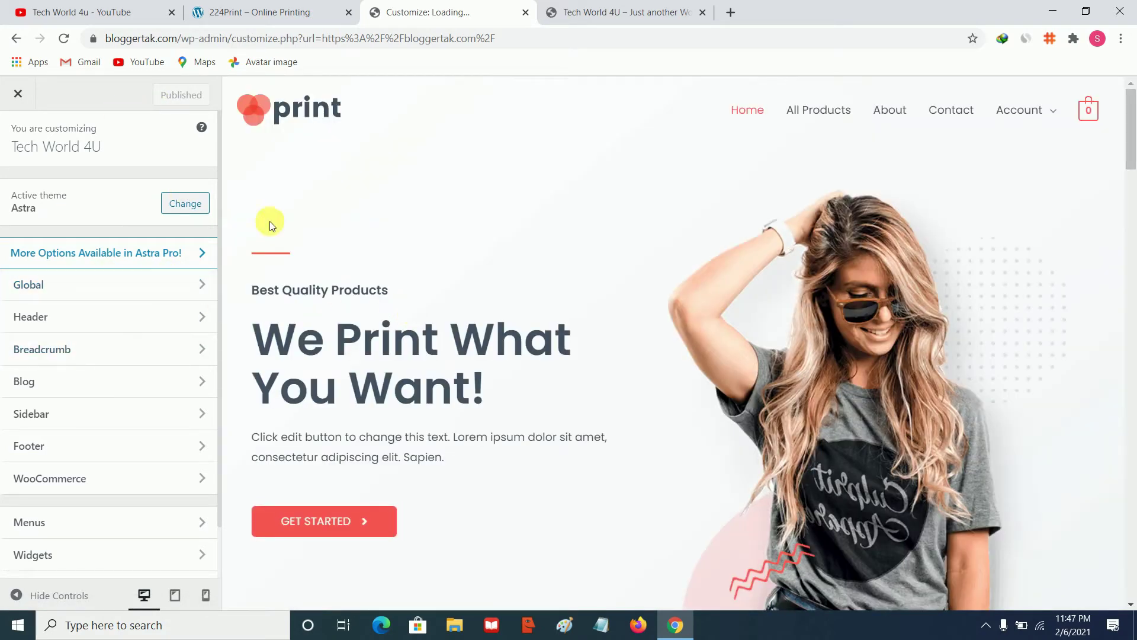
Look through the global typography and button settings of the Astra theme
click(81, 288)
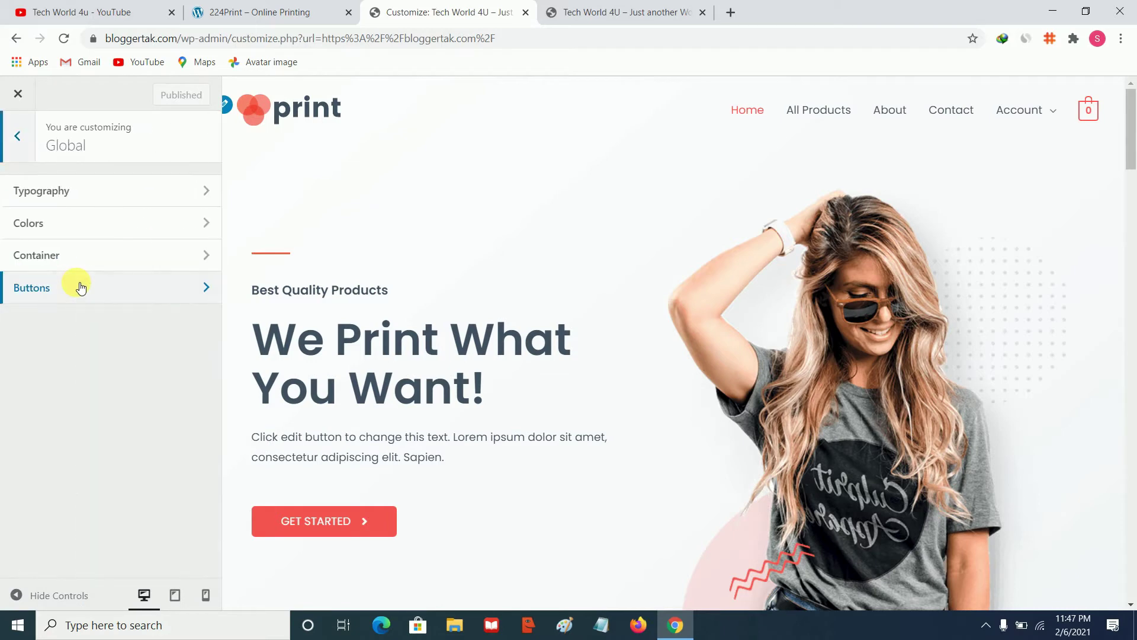
click(119, 197)
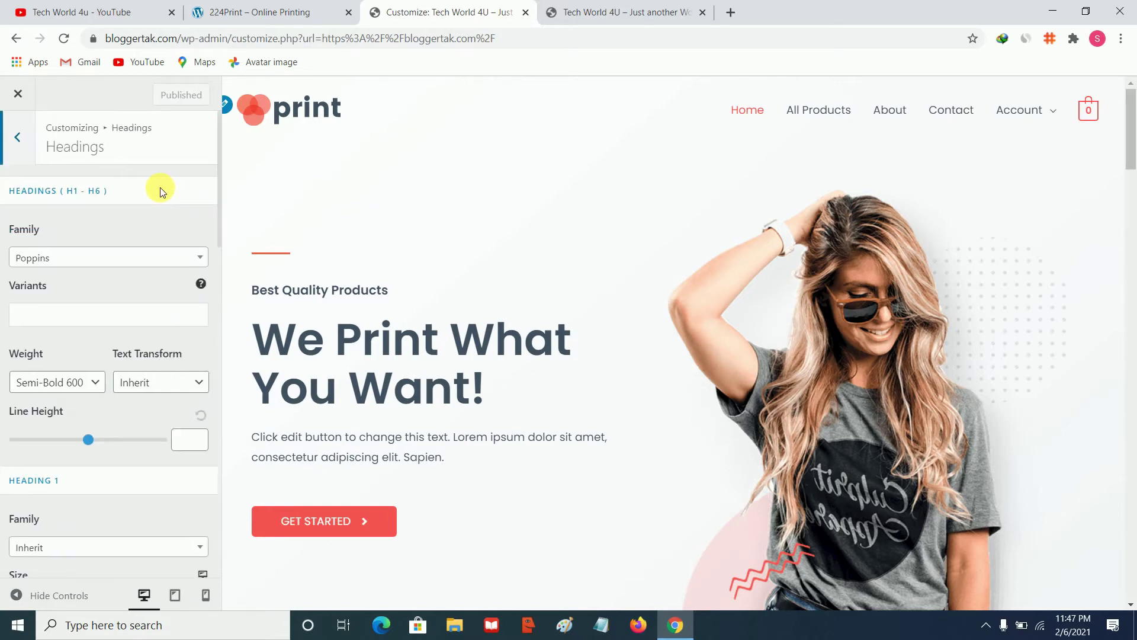
click(27, 153)
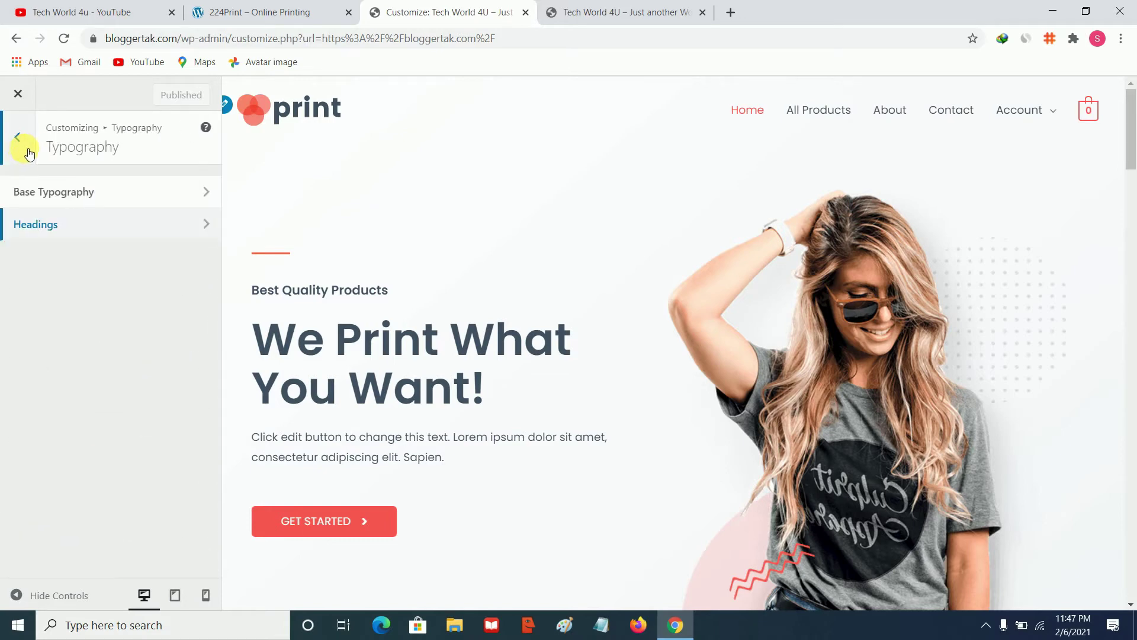
click(30, 158)
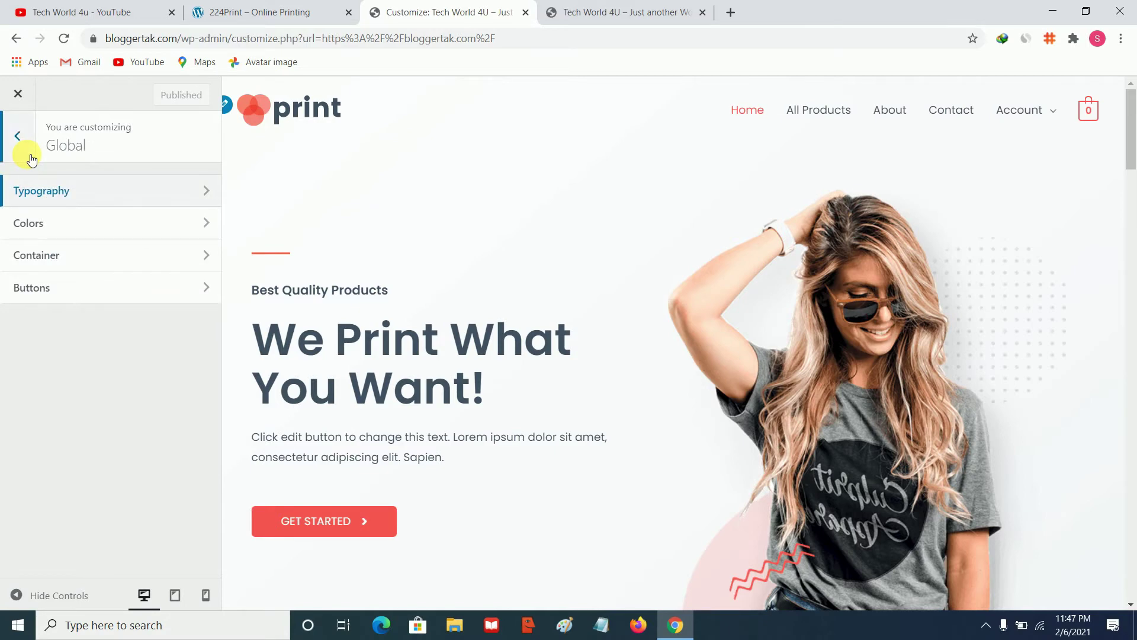
click(85, 295)
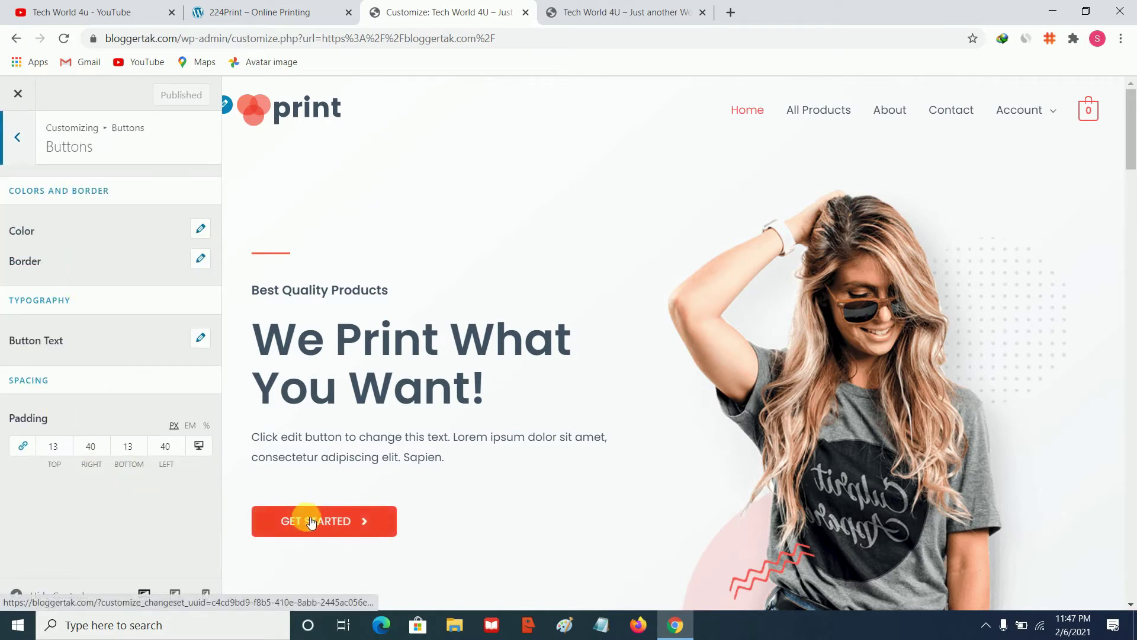
click(21, 136)
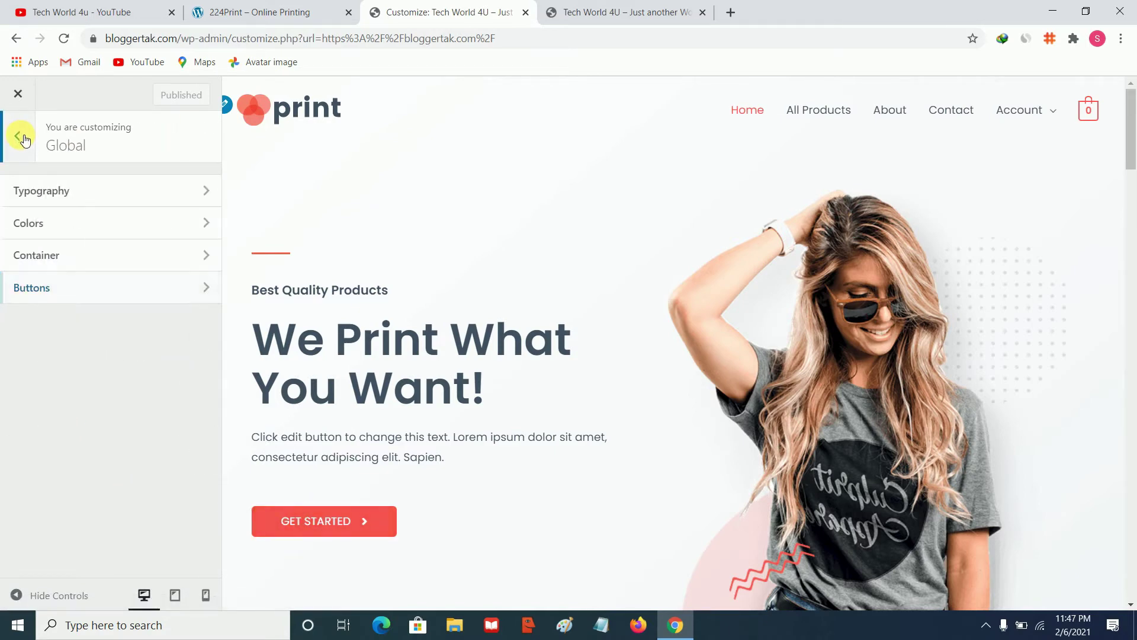
click(21, 137)
Remove the print logo from the header's site identity settings
click(95, 314)
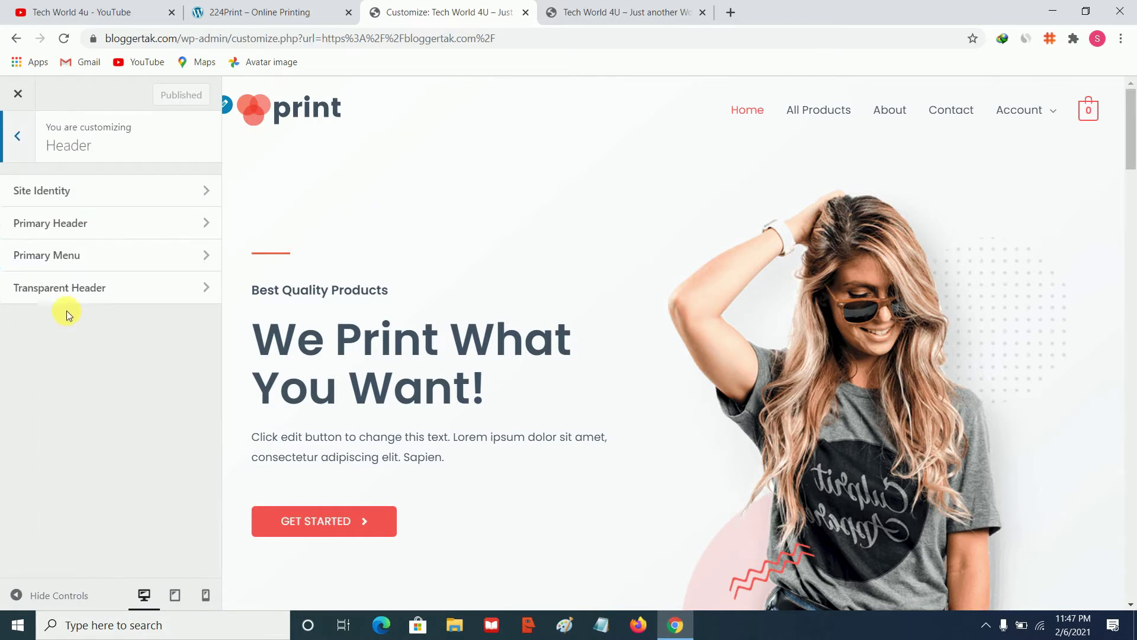
click(92, 194)
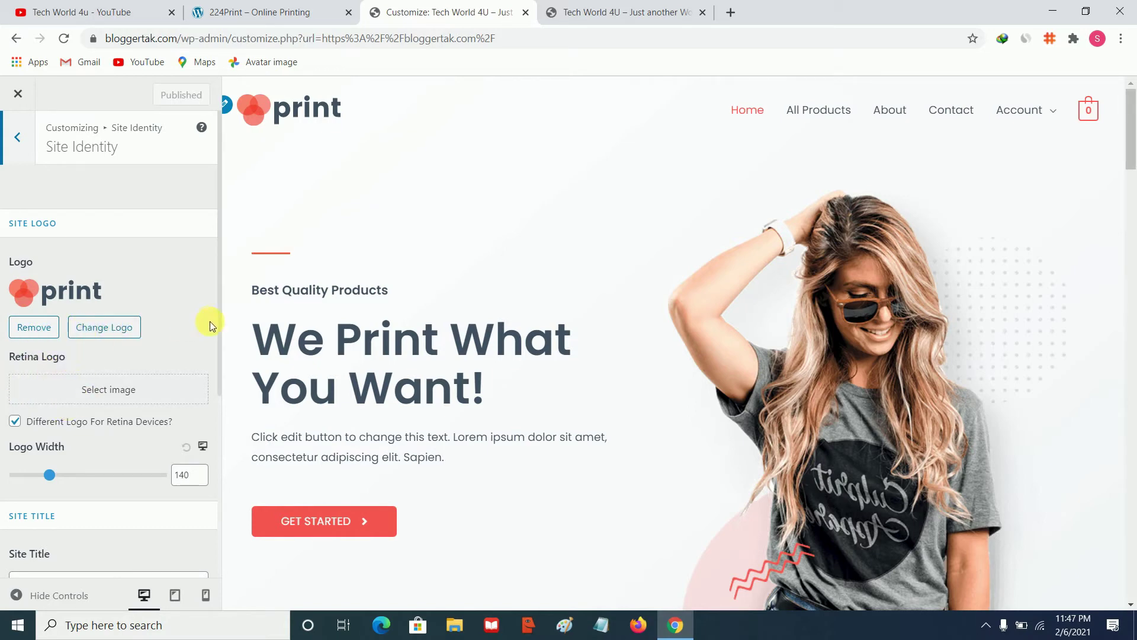
scroll(115, 368, down, 5)
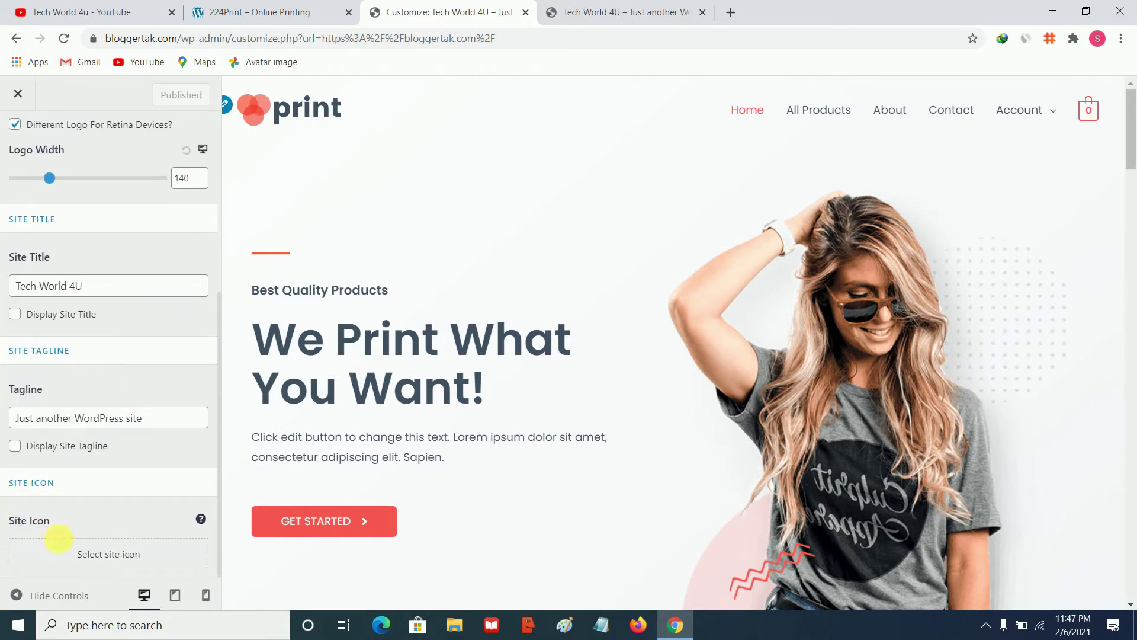
scroll(71, 308, up, 3)
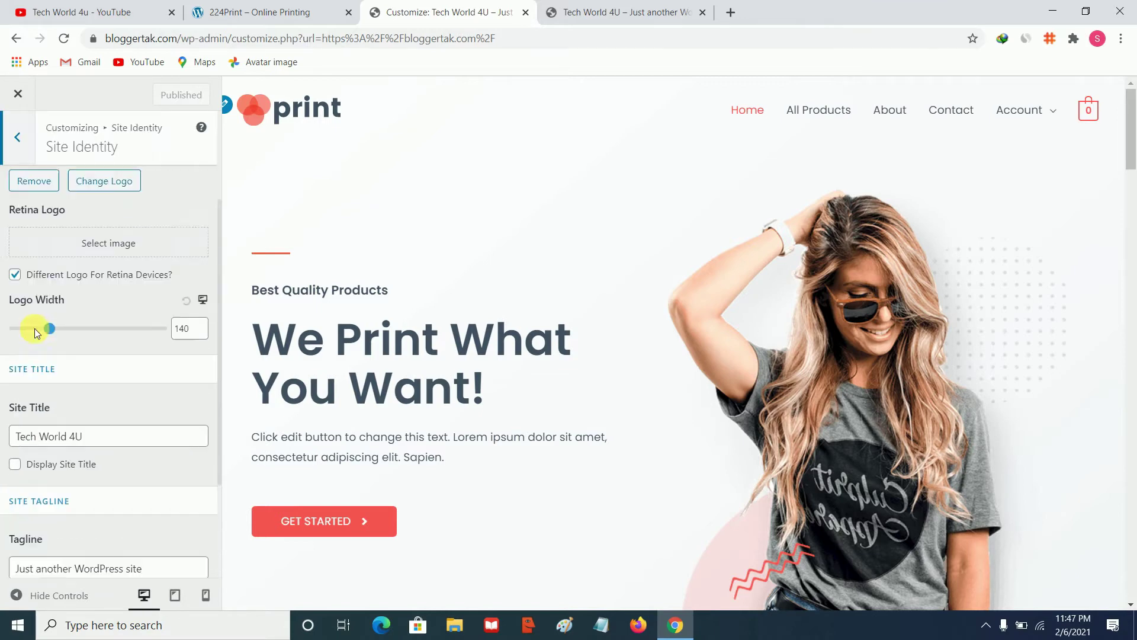
scroll(34, 329, up, 1)
click(30, 220)
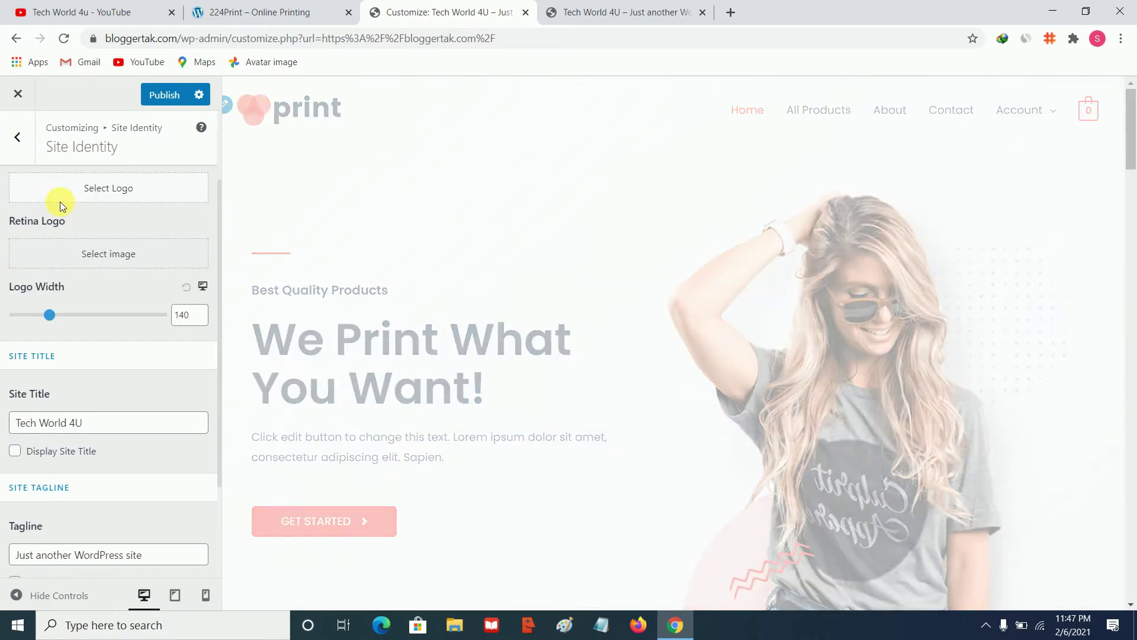
scroll(130, 225, up, 1)
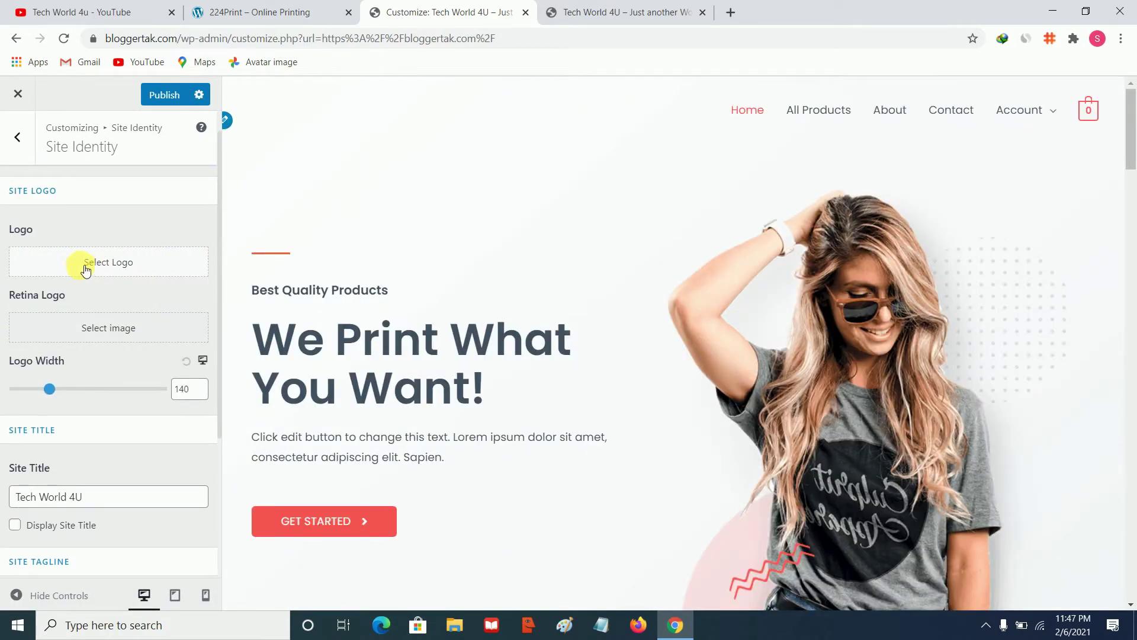
Review the footer bar settings and publish the customizer changes
click(6, 144)
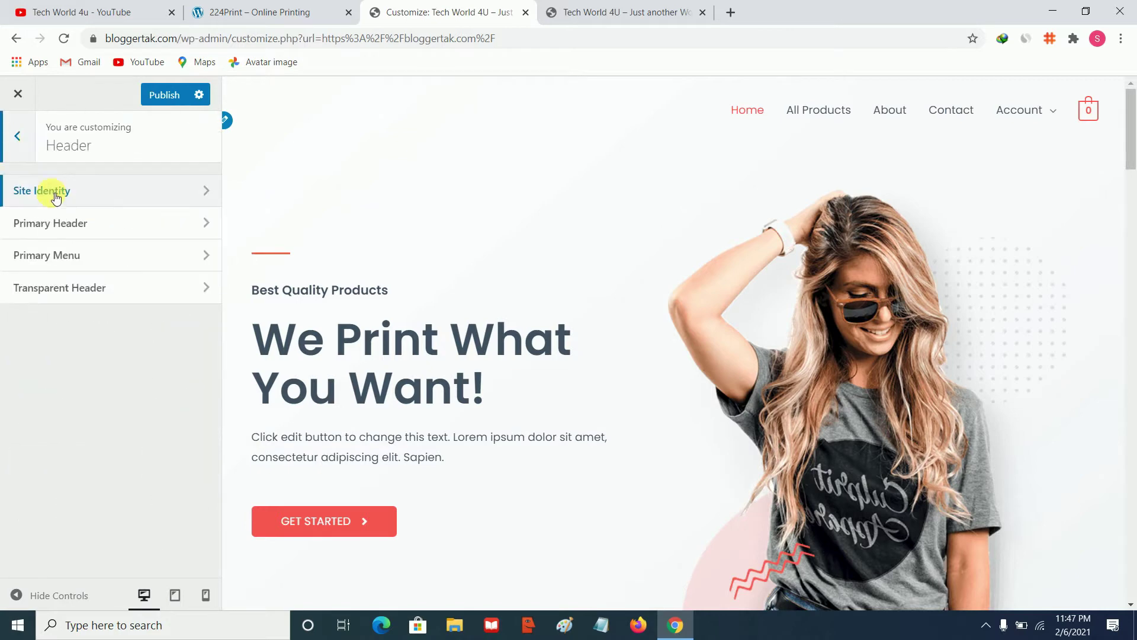
click(28, 145)
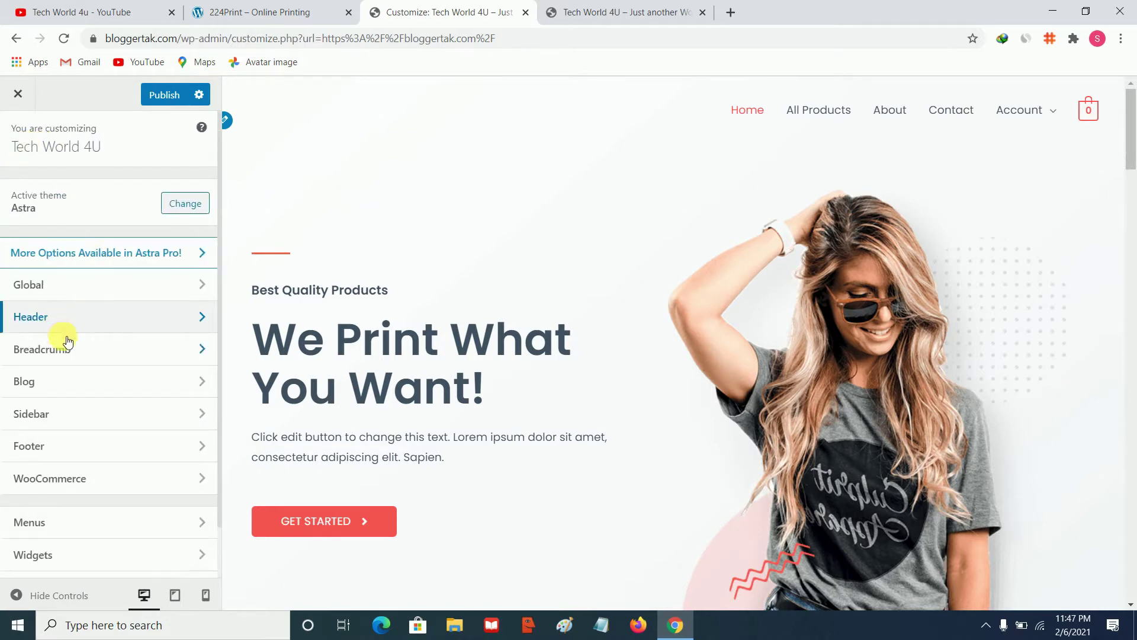
scroll(68, 341, down, 1)
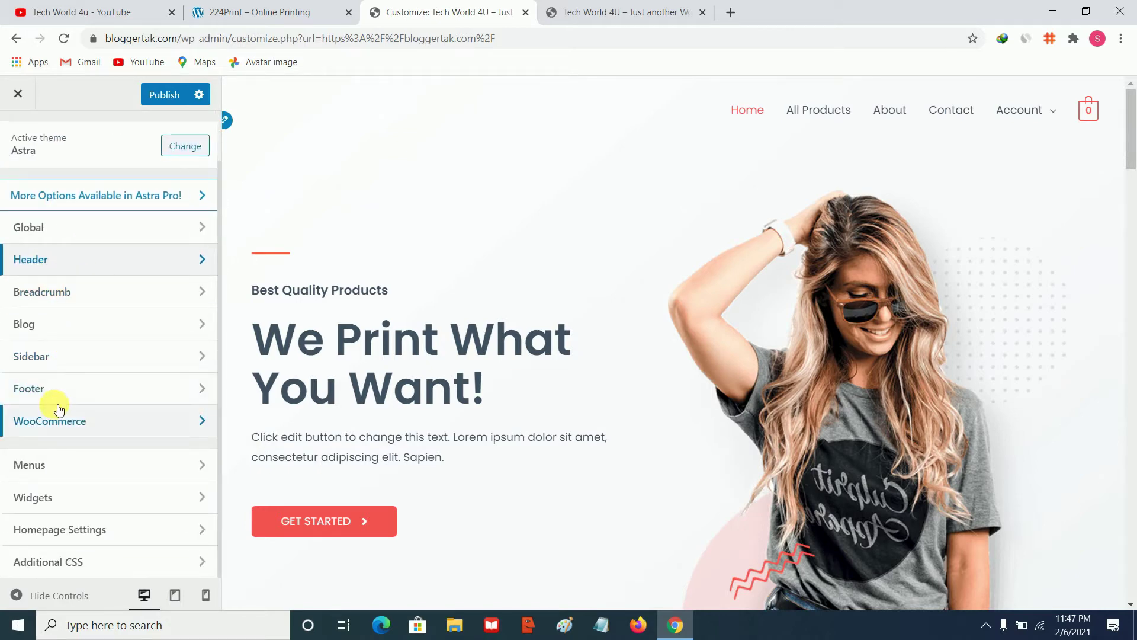
click(98, 392)
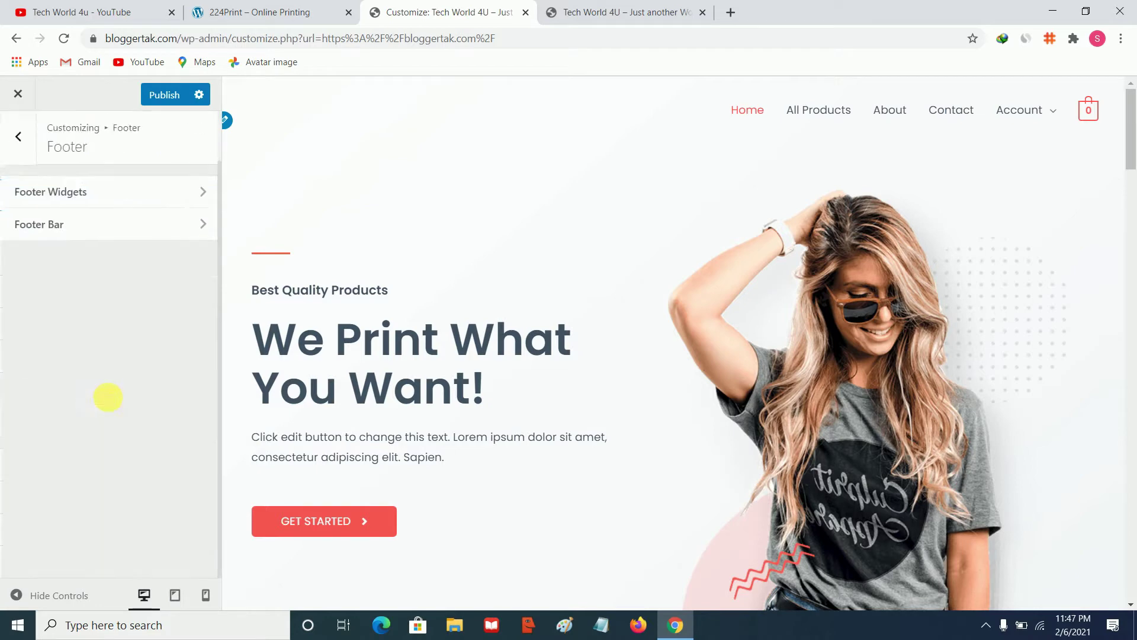
click(119, 220)
scroll(133, 302, down, 4)
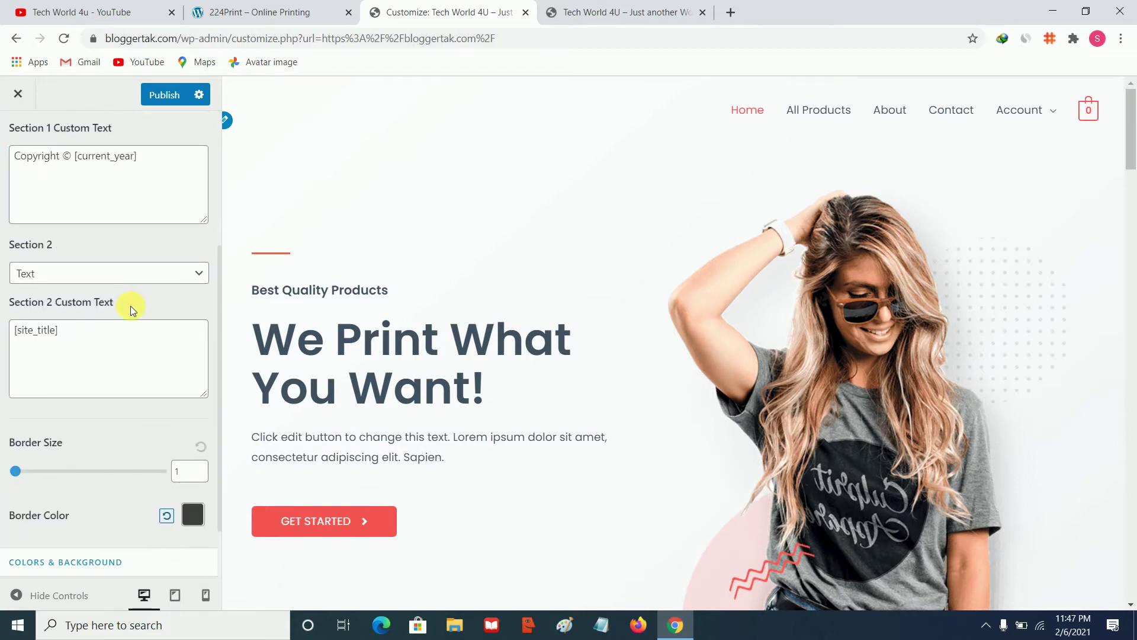
scroll(107, 295, up, 4)
click(18, 138)
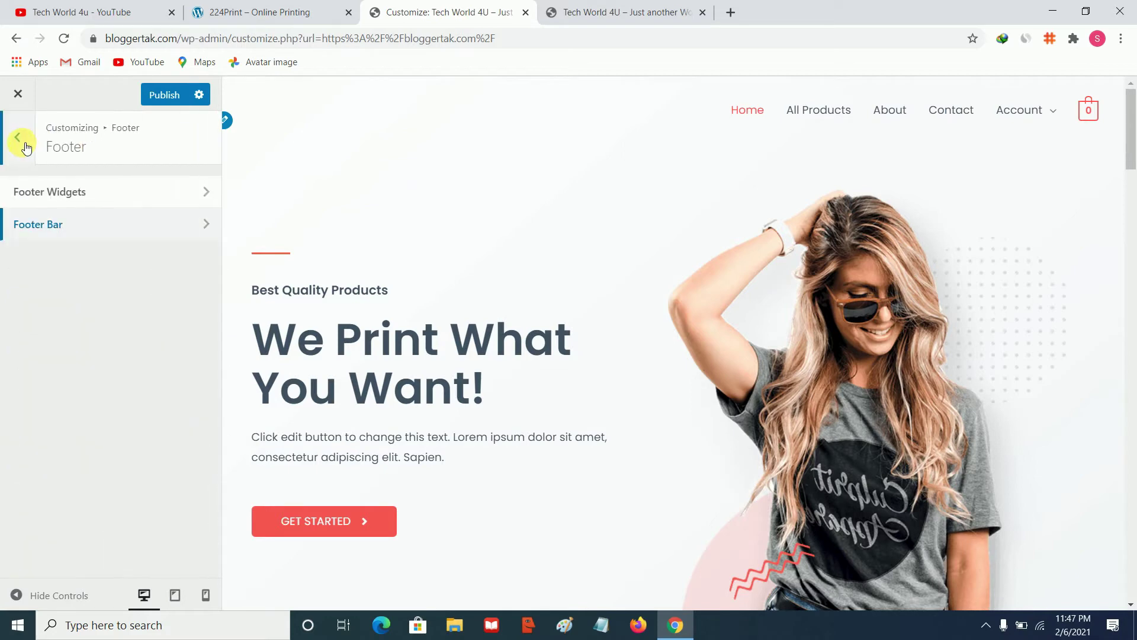
click(29, 151)
click(164, 96)
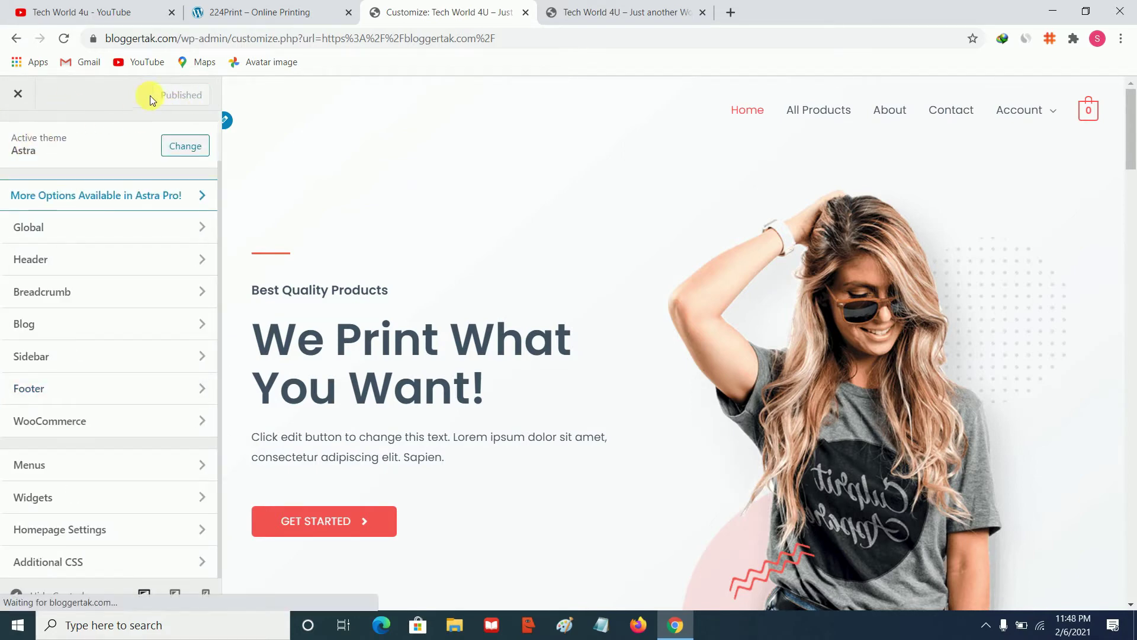
Check the live home page from the header and cart down to the product listings
click(622, 11)
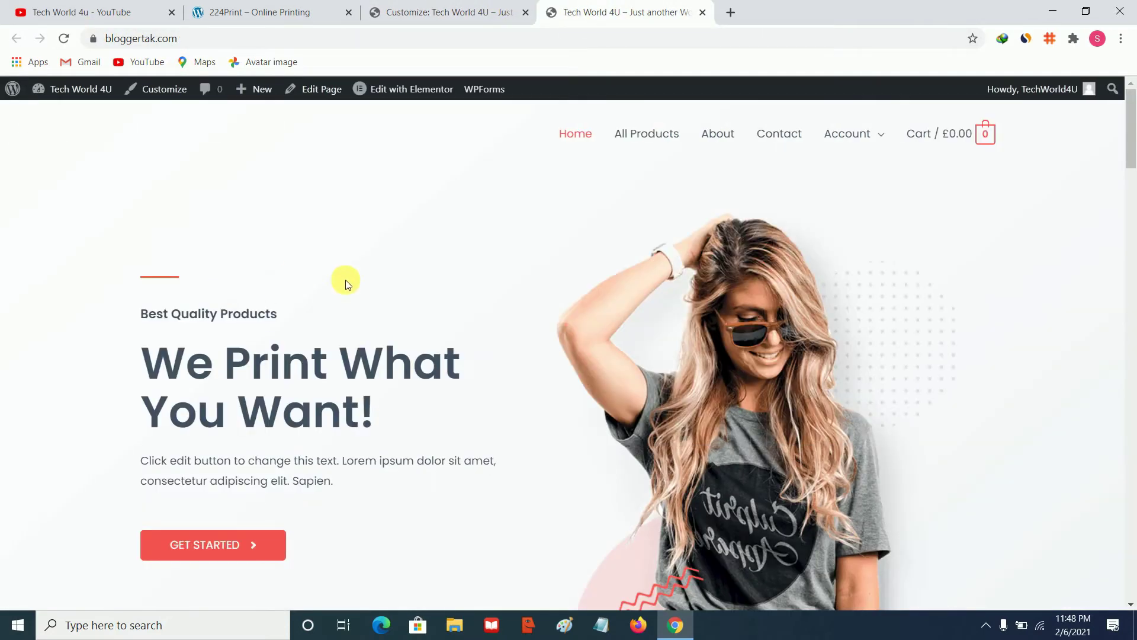
scroll(356, 282, down, 5)
scroll(361, 284, up, 5)
mouse_move(939, 130)
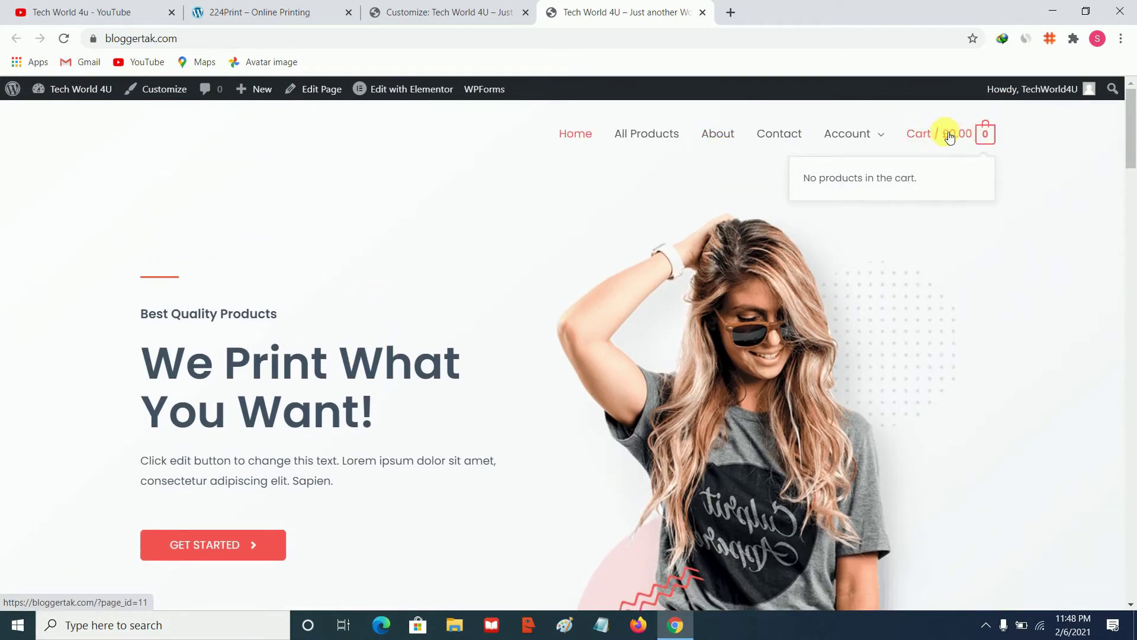
scroll(299, 215, down, 5)
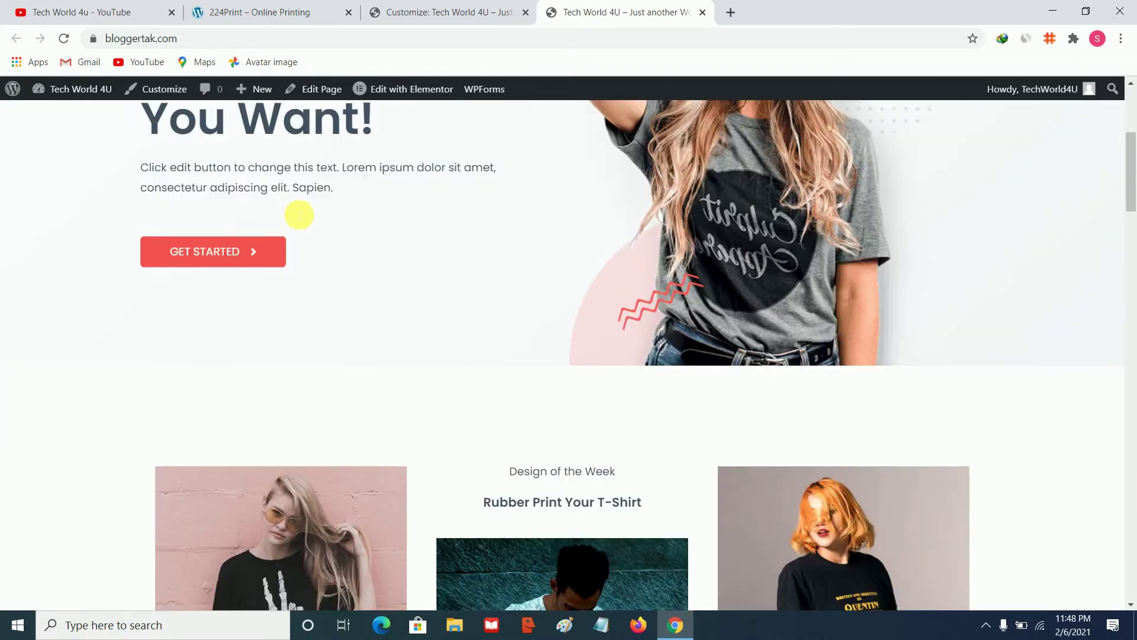
scroll(299, 214, down, 20)
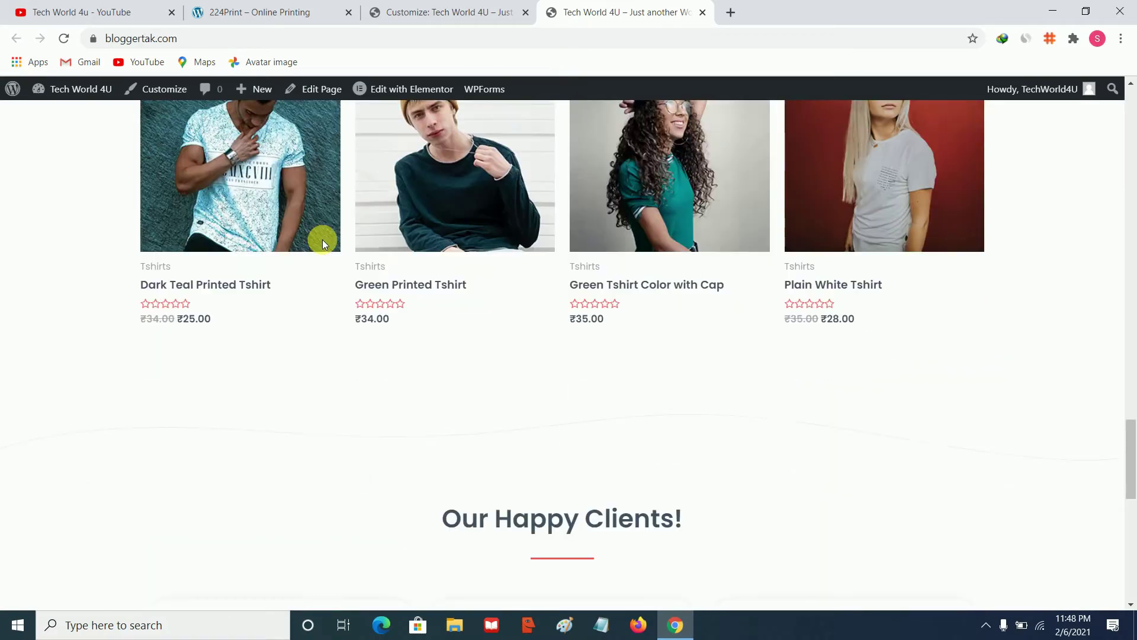
scroll(322, 240, up, 18)
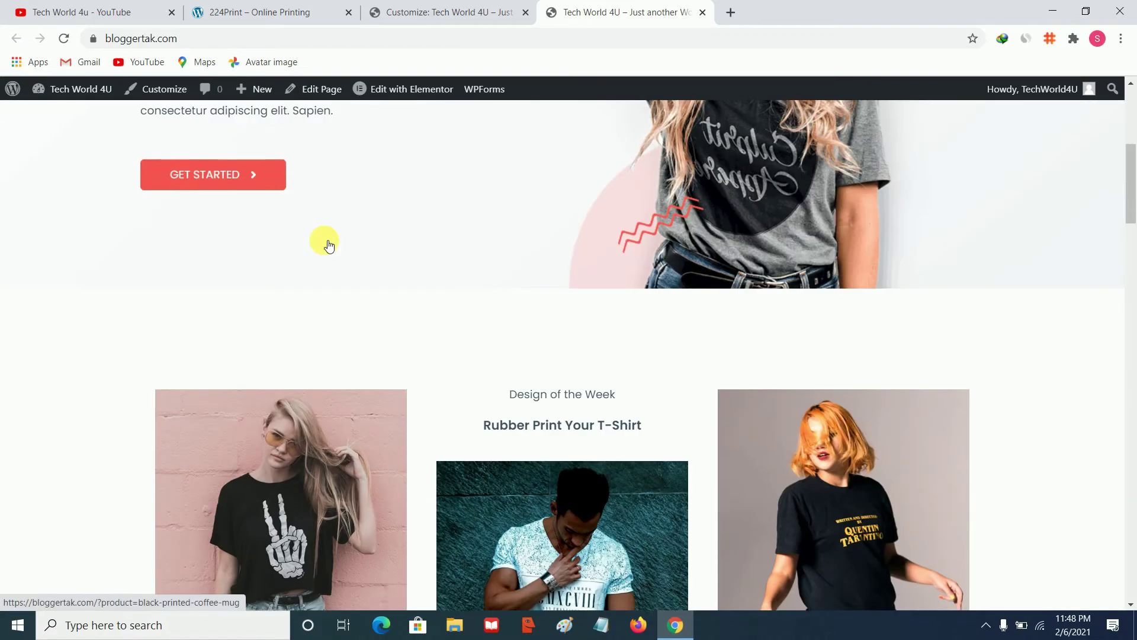
scroll(329, 245, up, 6)
Open the home page for editing in Elementor and close the theme customizer
mouse_move(395, 95)
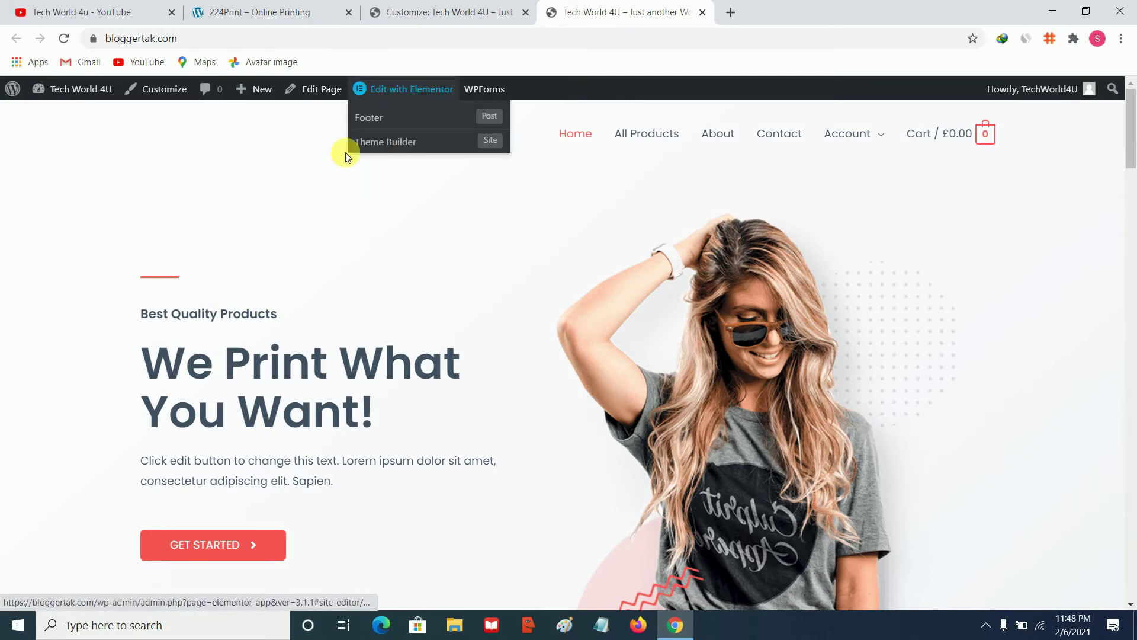
click(409, 87)
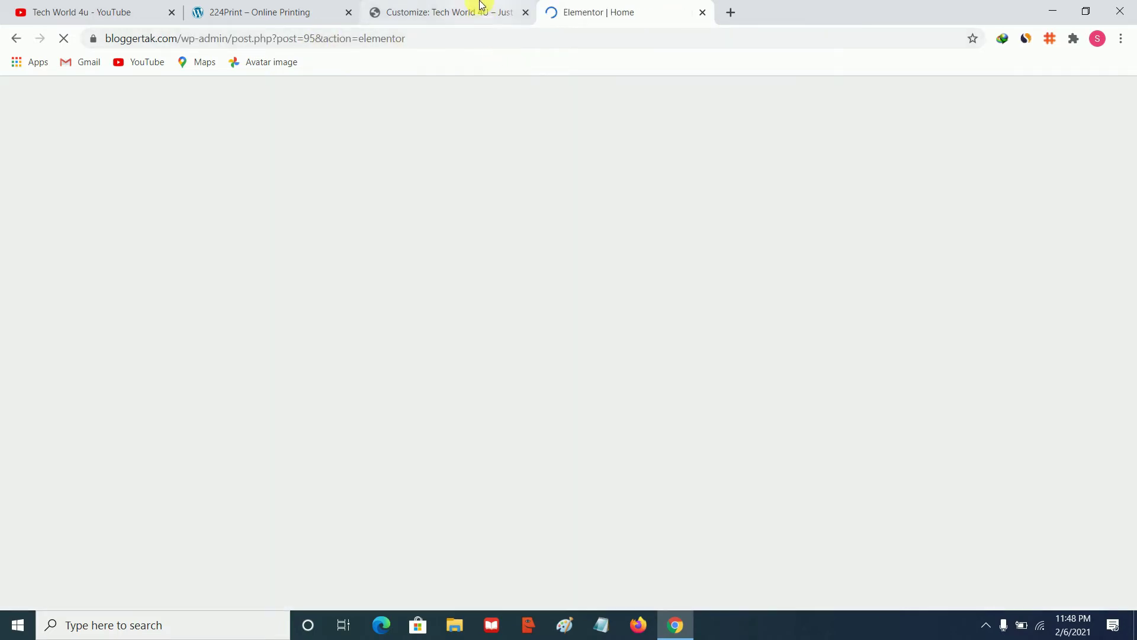
click(481, 4)
click(525, 12)
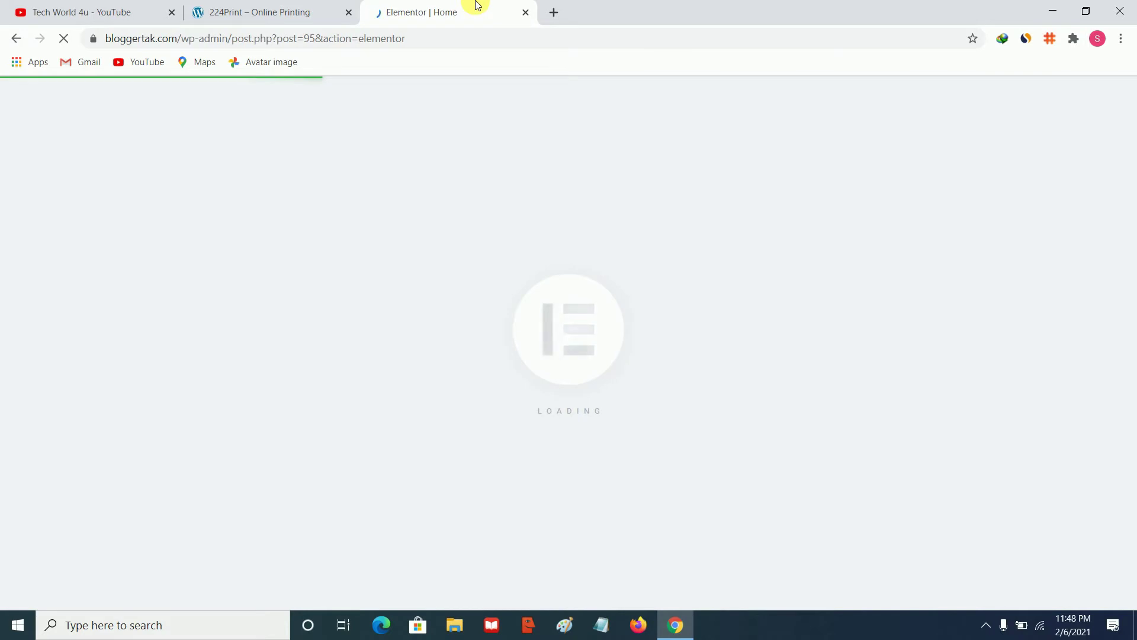
Compare the hero section of the 224Print reference site with the home page in Elementor
click(291, 7)
click(473, 6)
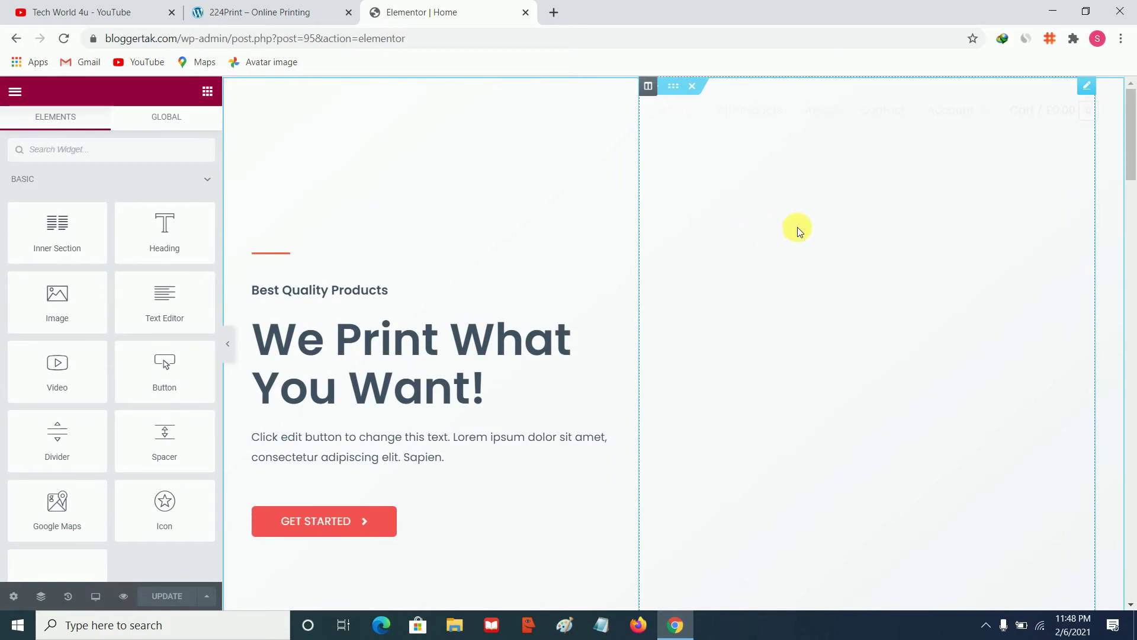
click(289, 6)
scroll(847, 314, down, 3)
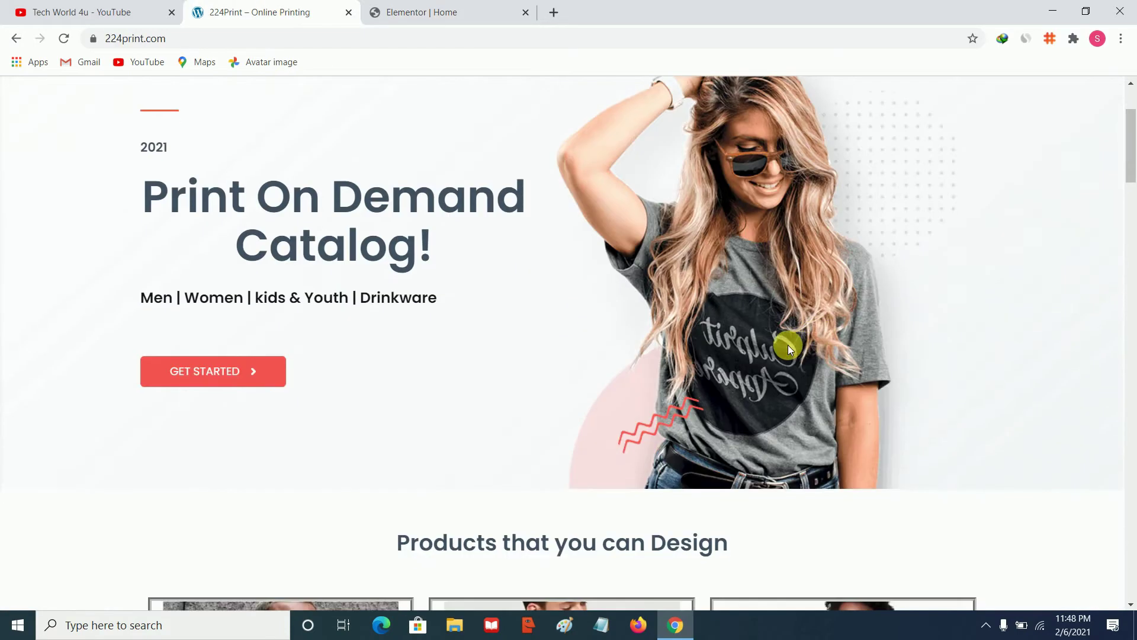
click(438, 9)
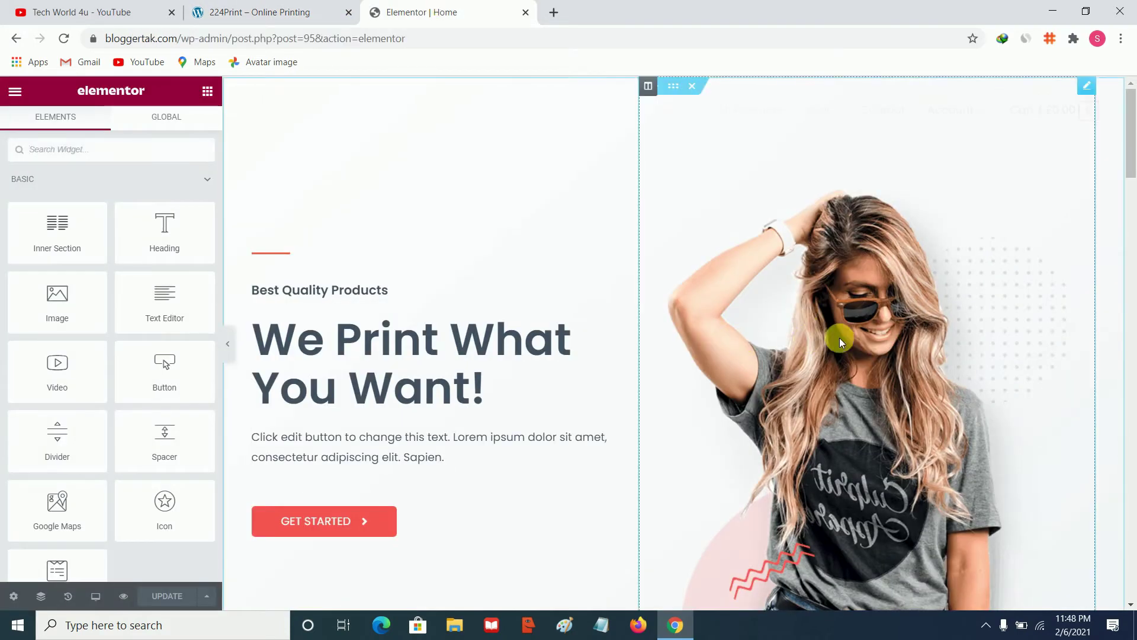
click(260, 12)
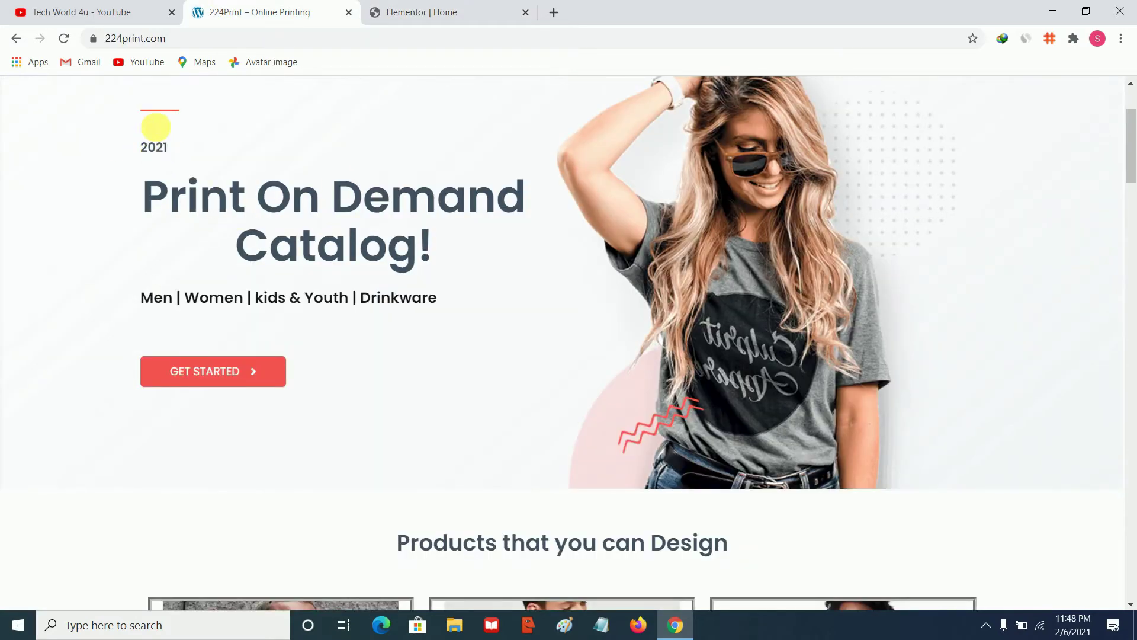
Replace the small "Best Quality Products" heading in the home page hero section in Elementor with "2021"
click(379, 10)
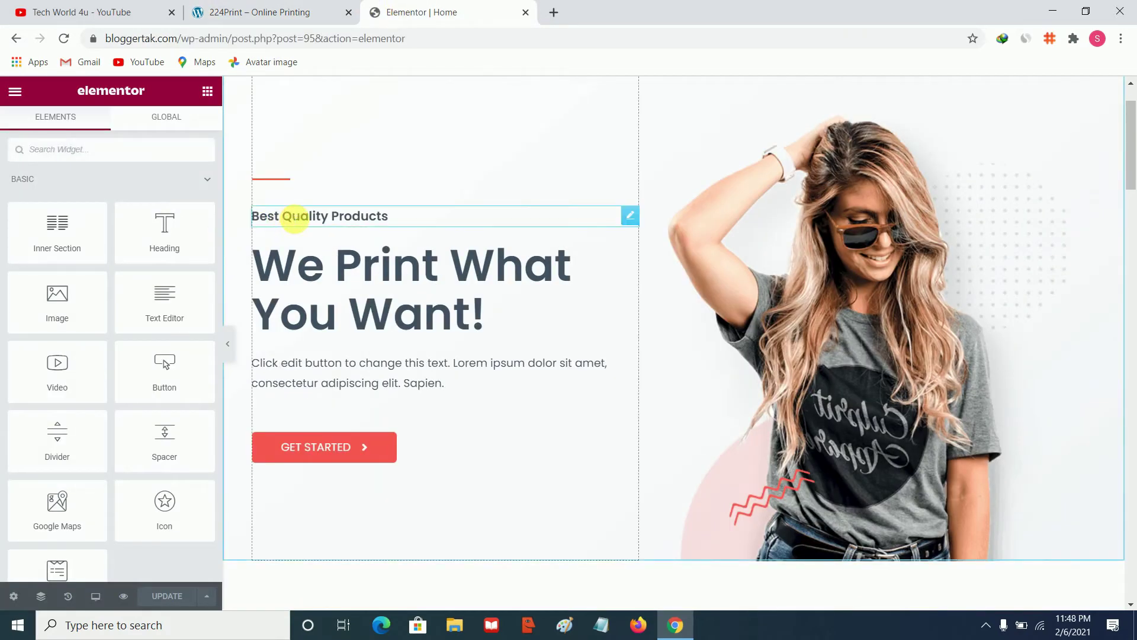
click(296, 218)
drag(152, 229, 23, 220)
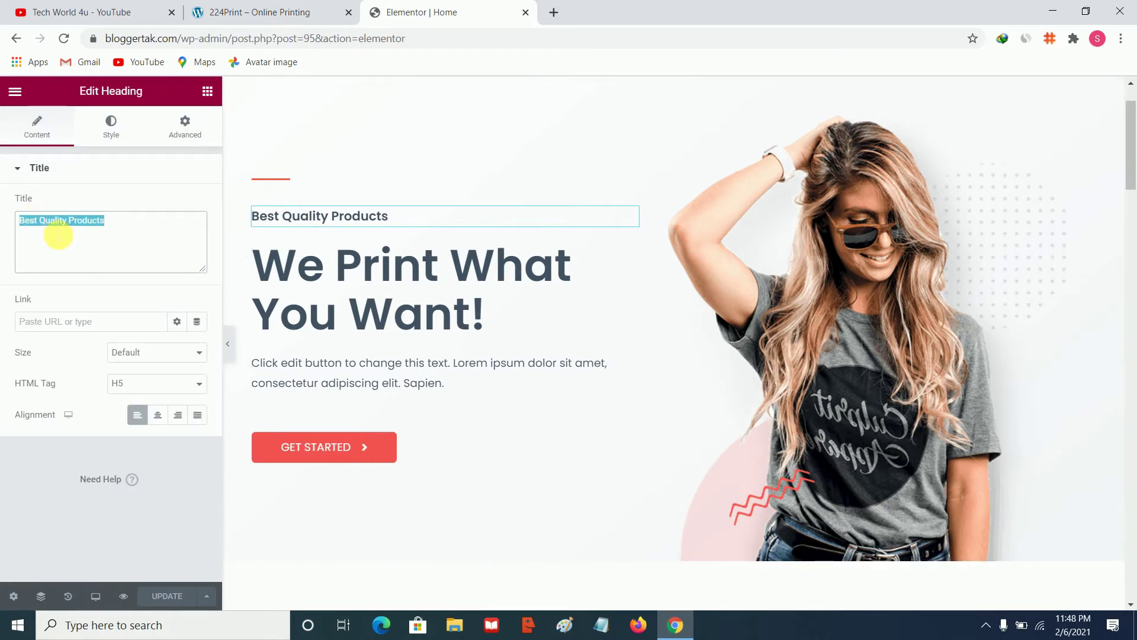
key(BackSpace)
text(0)
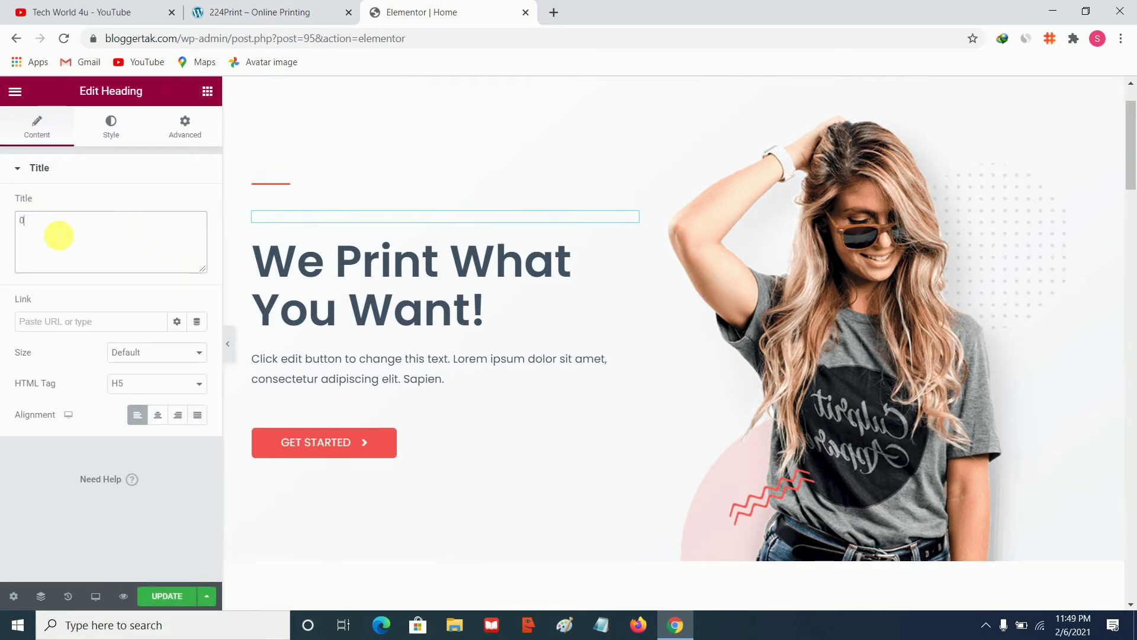
text(21)
text(20)
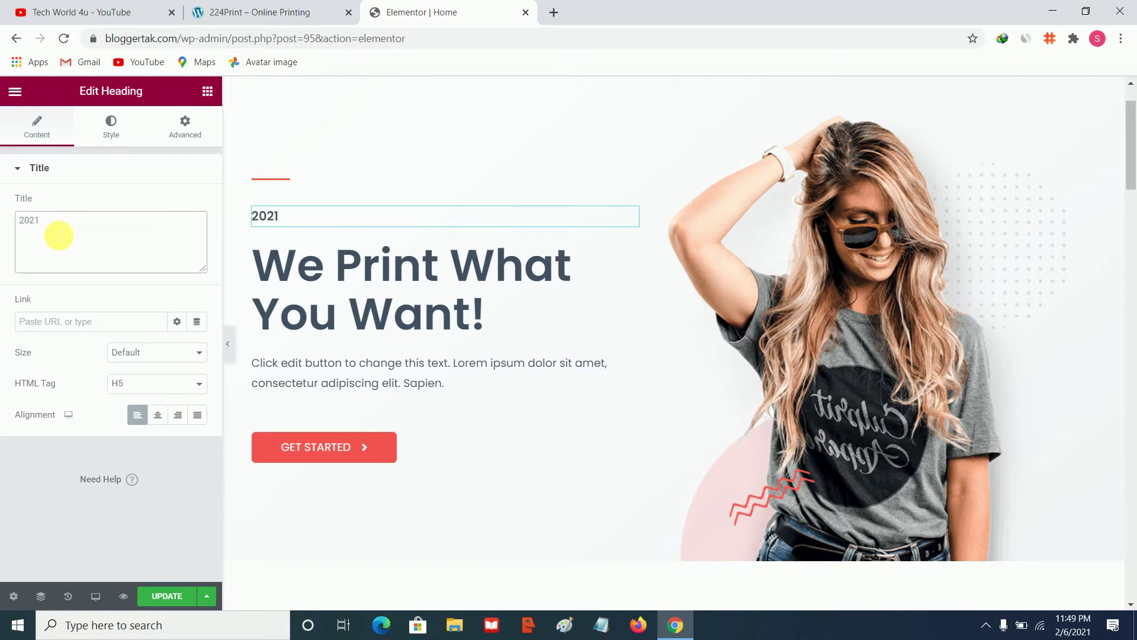
Replace the main hero heading with "Print On Demand Catalog!" copied from the 224Print site and centre it
click(299, 12)
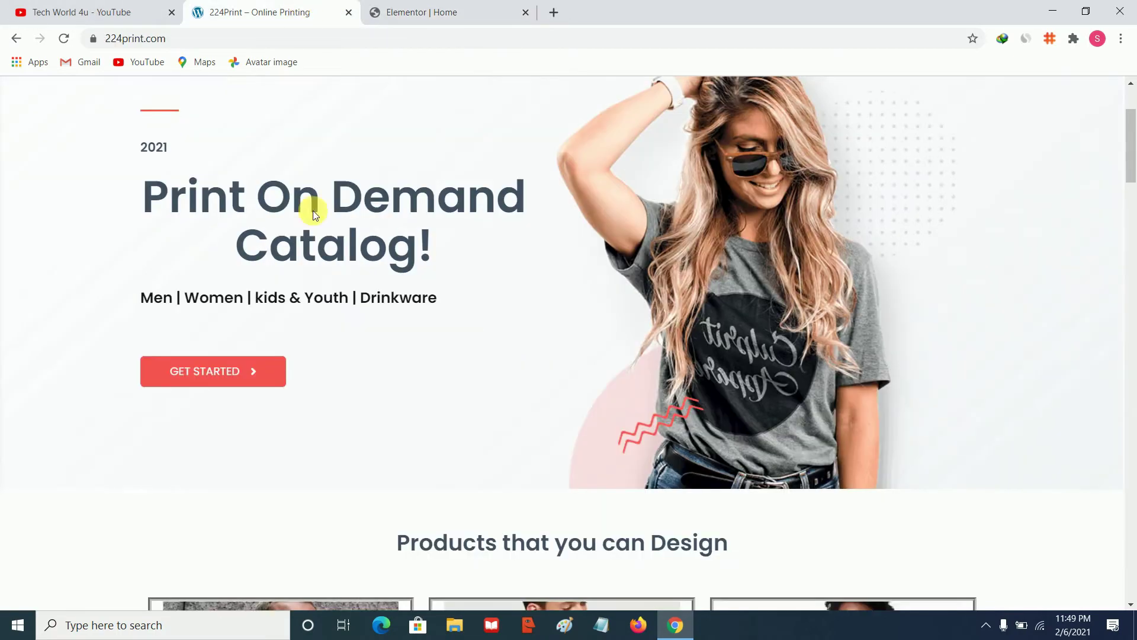
drag(153, 185, 434, 243)
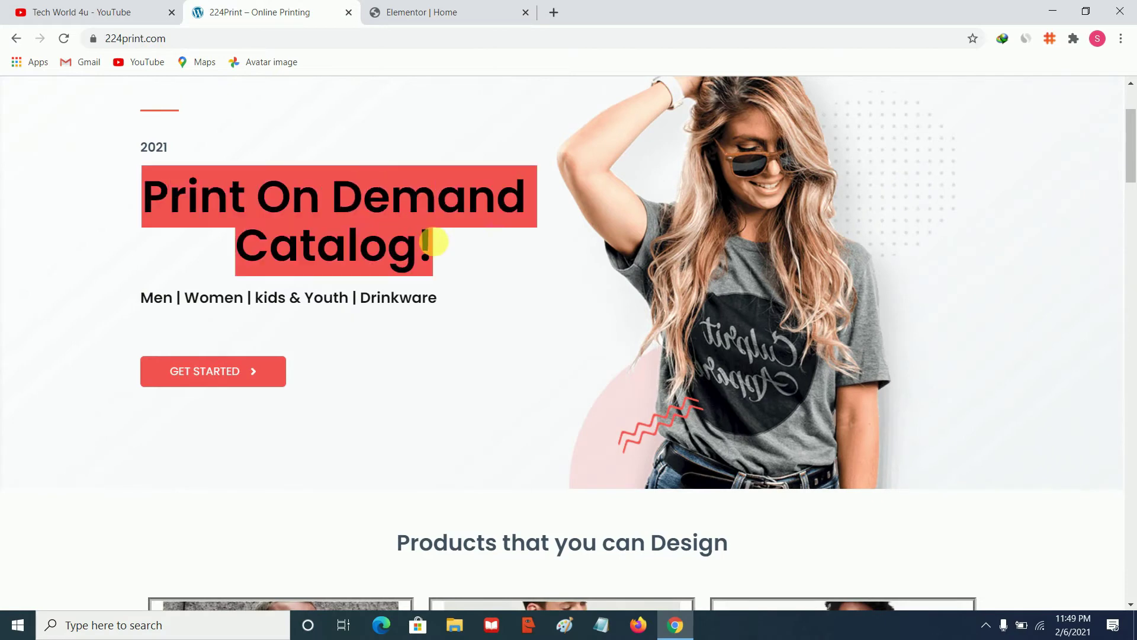
right_click(391, 237)
click(393, 239)
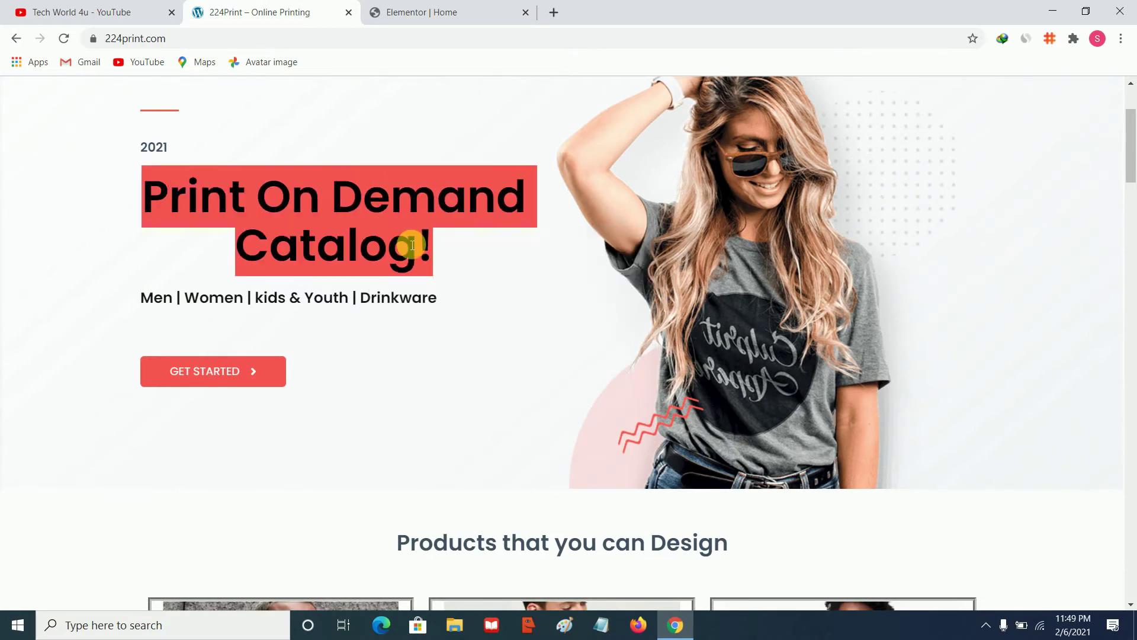
click(436, 13)
click(348, 288)
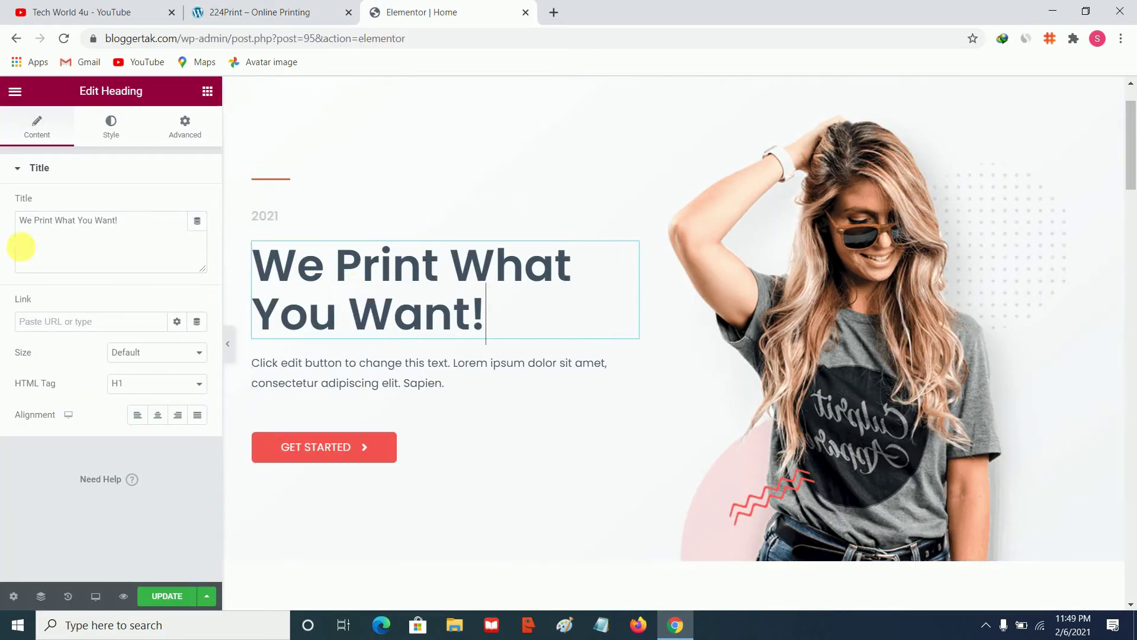
triple_click(95, 221)
right_click(95, 221)
click(119, 279)
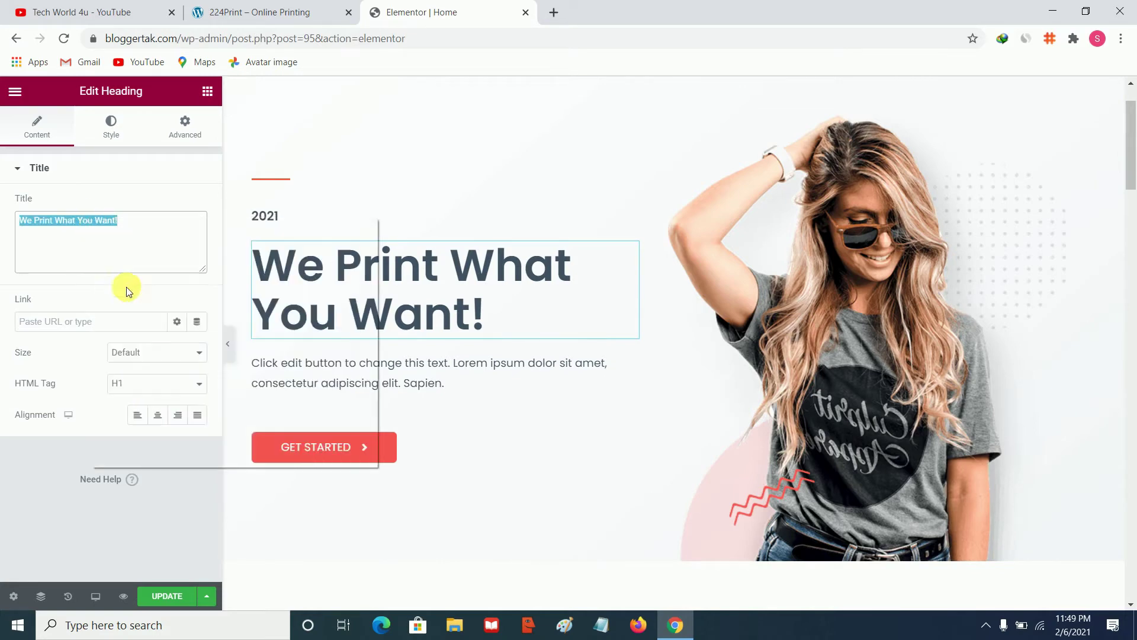
click(158, 416)
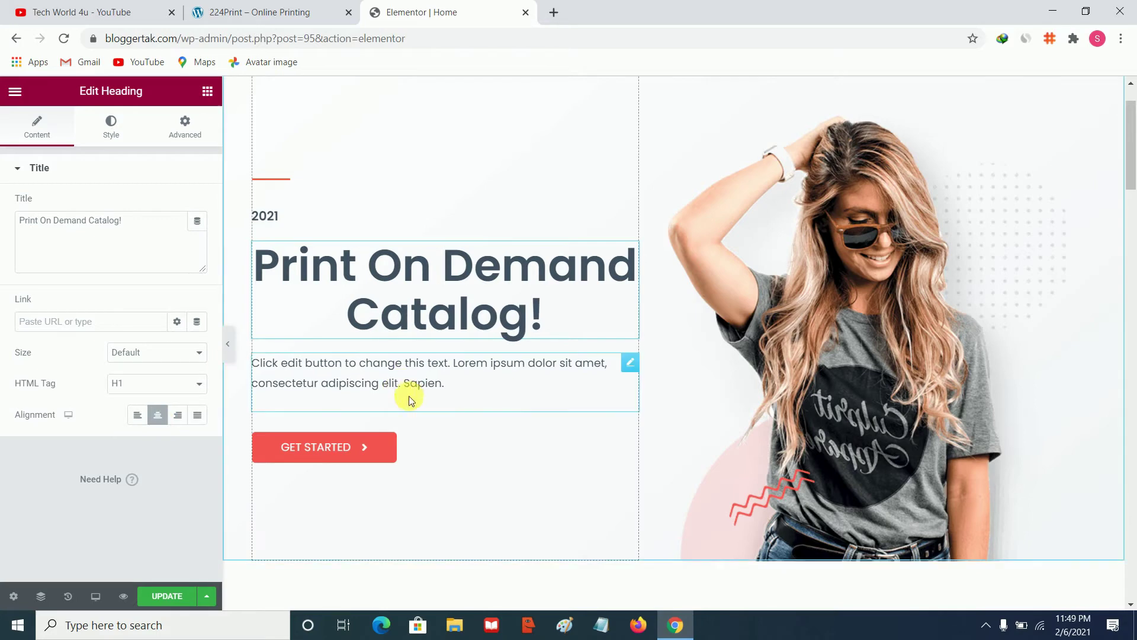
Replace the hero paragraph with "Men | Women | kids & Youth | Drinkware" copied from the 224Print site, without the extra empty line
click(261, 12)
triple_click(208, 298)
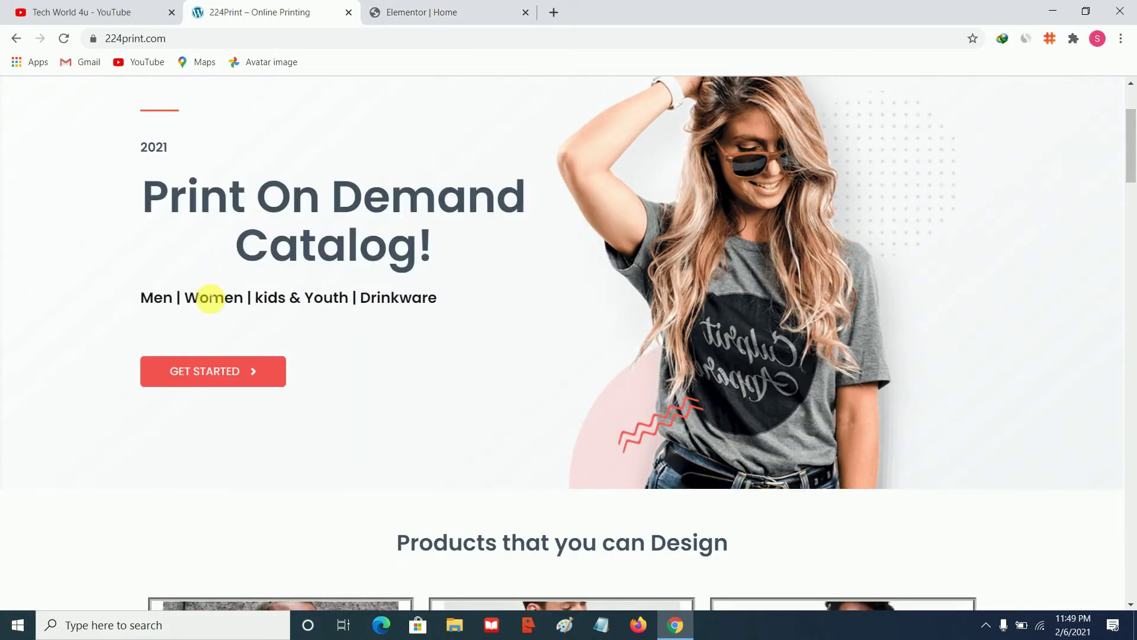
right_click(211, 299)
click(225, 307)
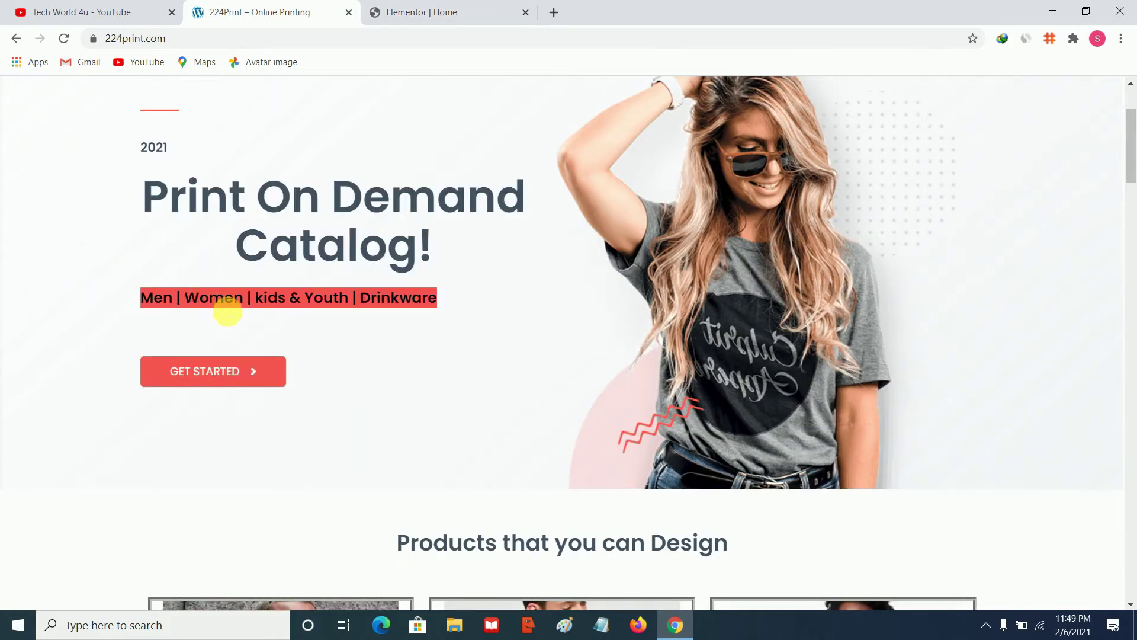
click(404, 18)
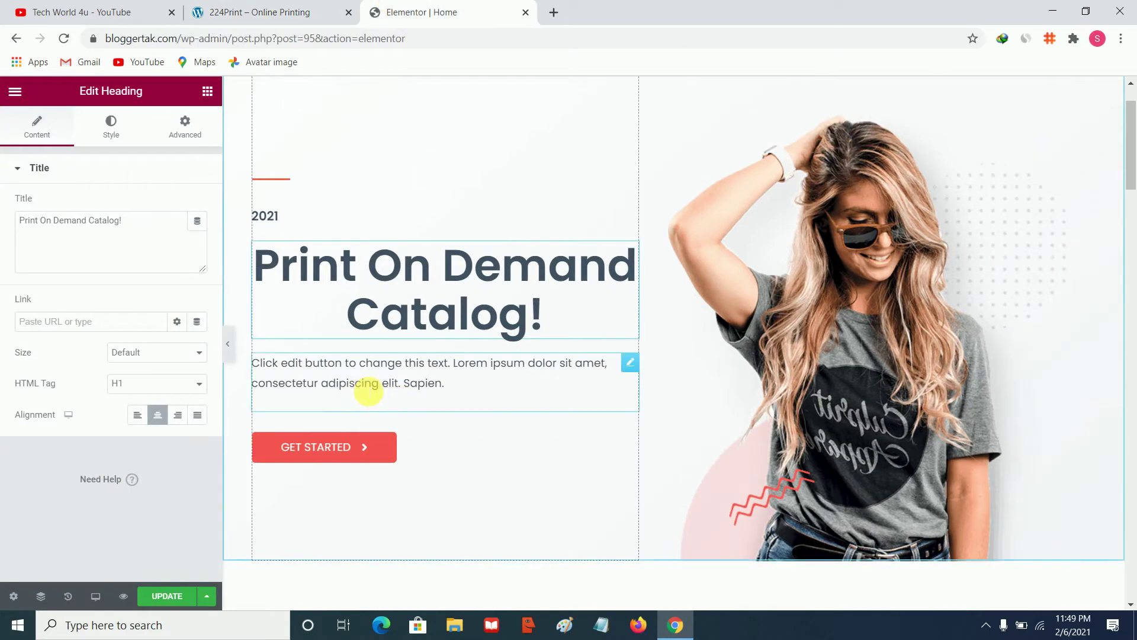
click(367, 391)
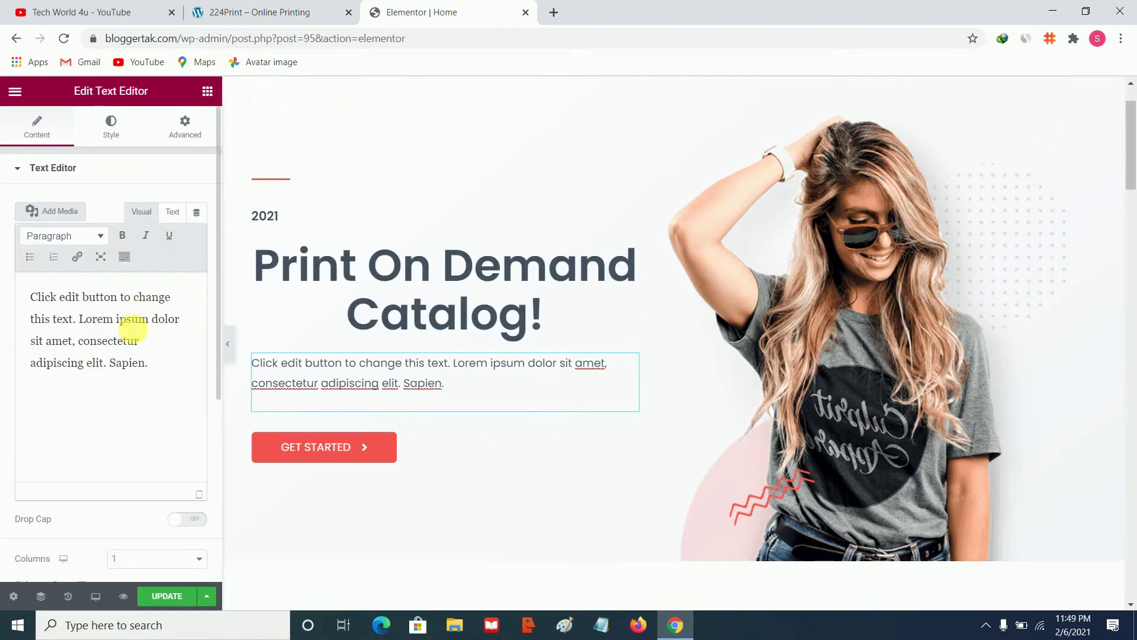
click(145, 352)
key(ctrl+a)
right_click(145, 353)
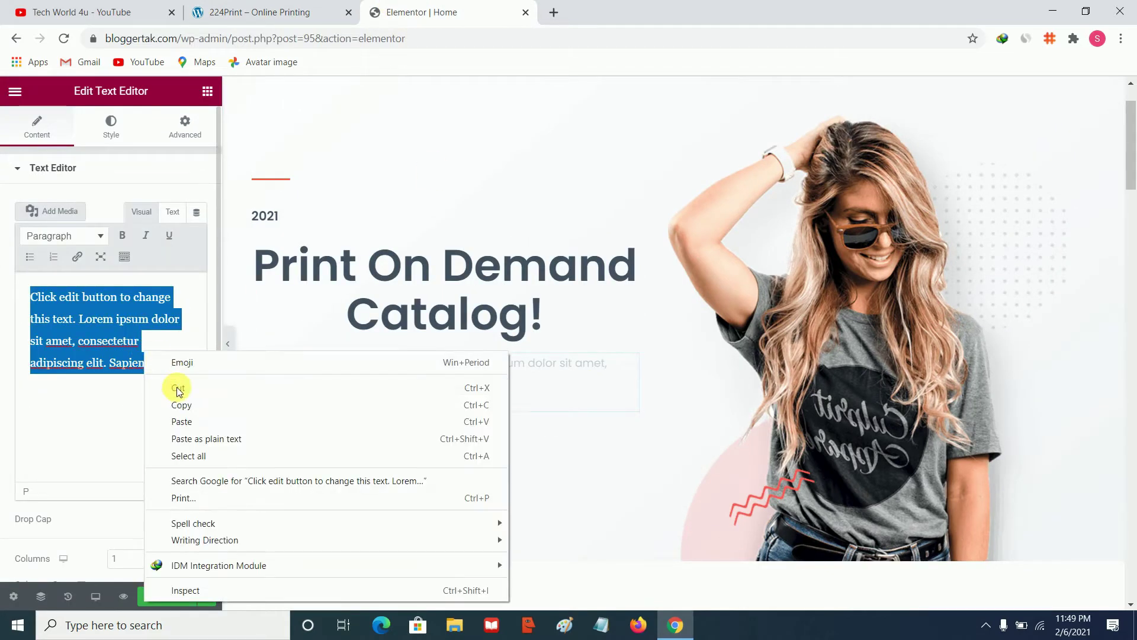
click(183, 421)
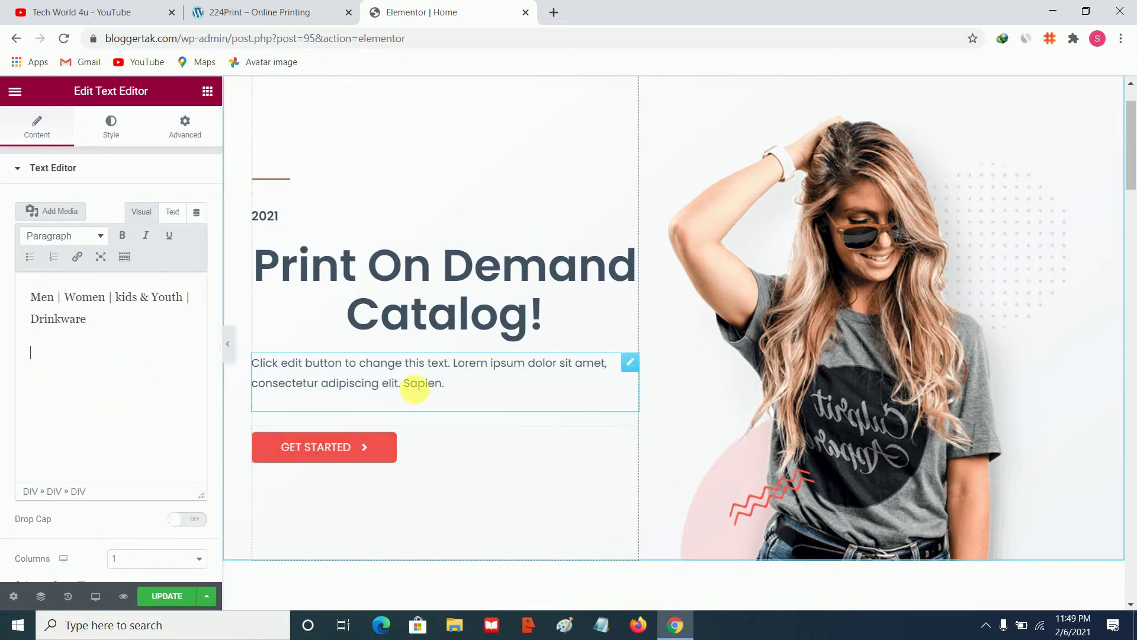
click(420, 394)
click(157, 410)
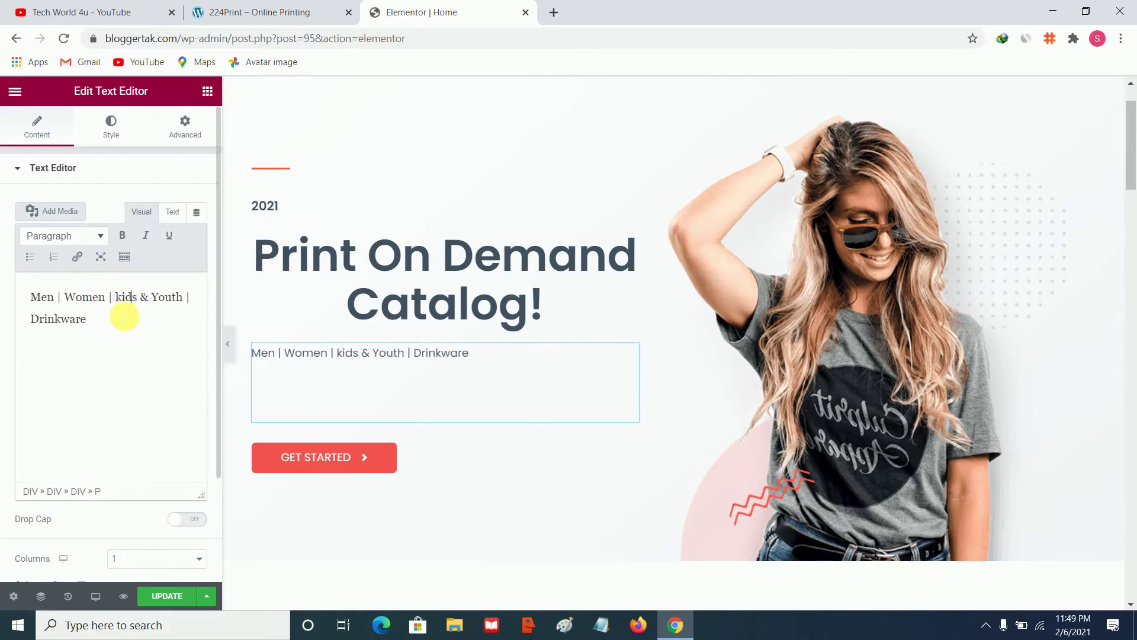
Try centre alignment on the hero category text and compare the full-width preview with the 224Print site
click(111, 136)
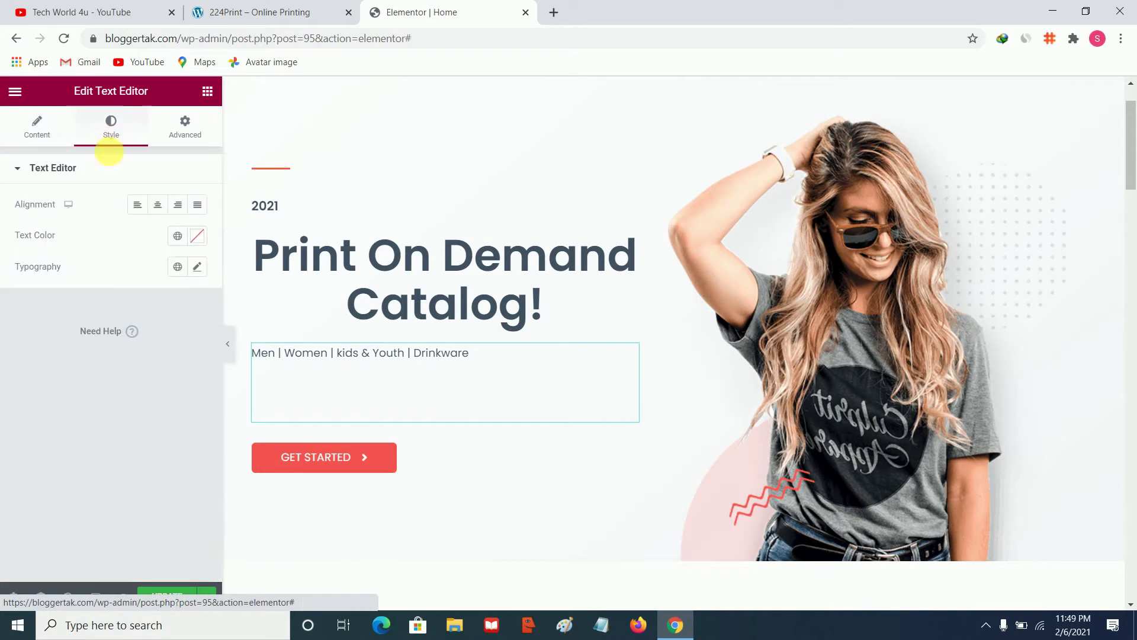
click(158, 207)
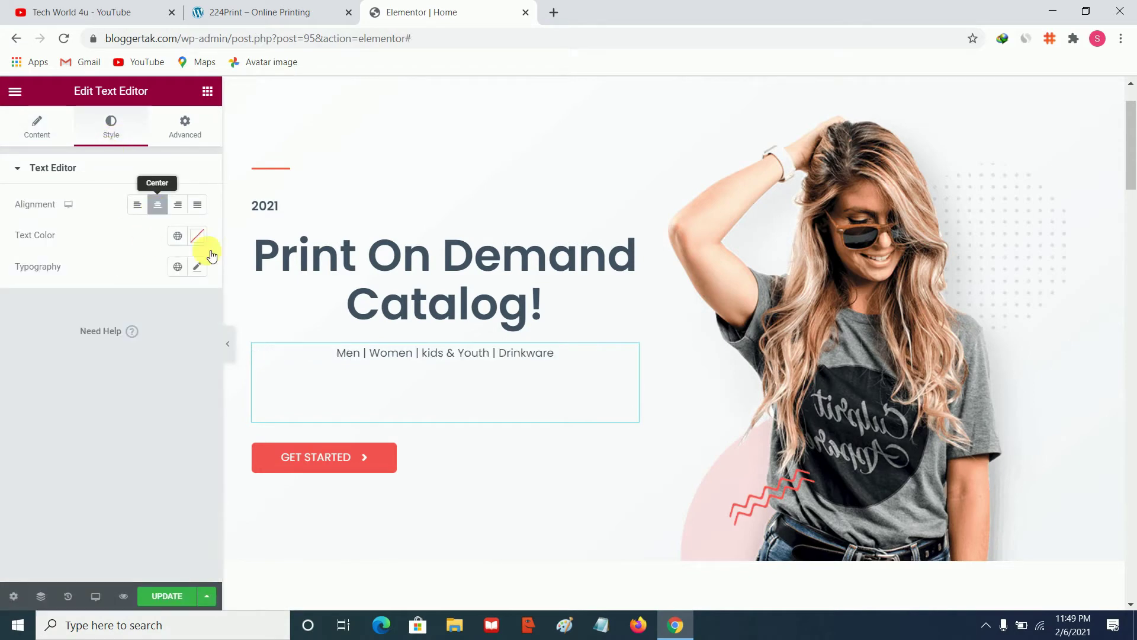
click(270, 7)
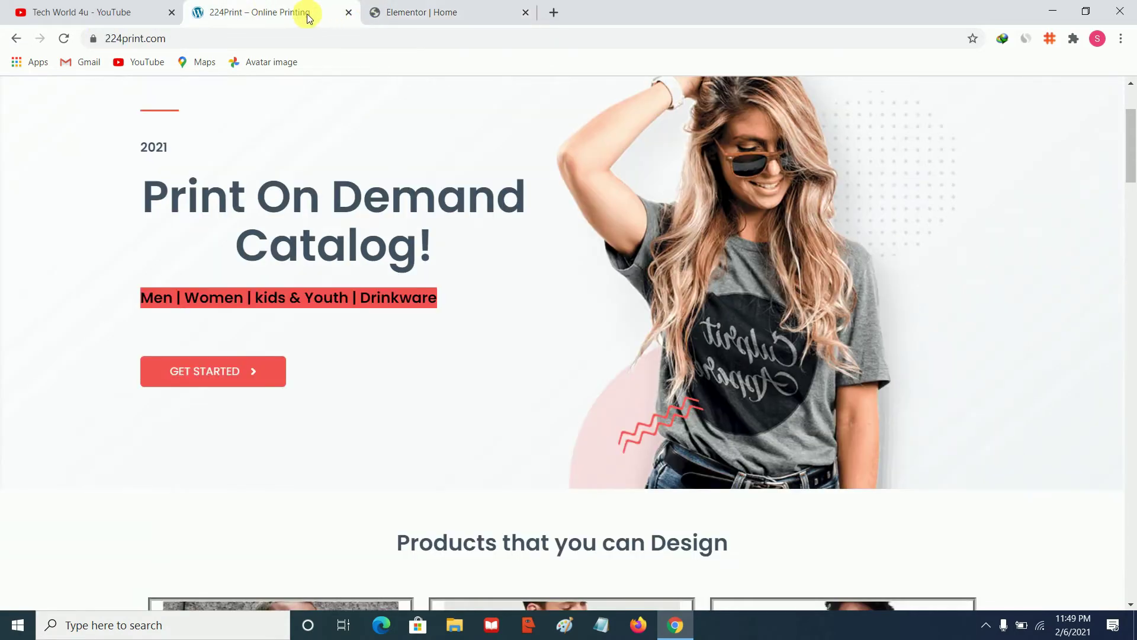
click(386, 7)
click(247, 9)
click(415, 10)
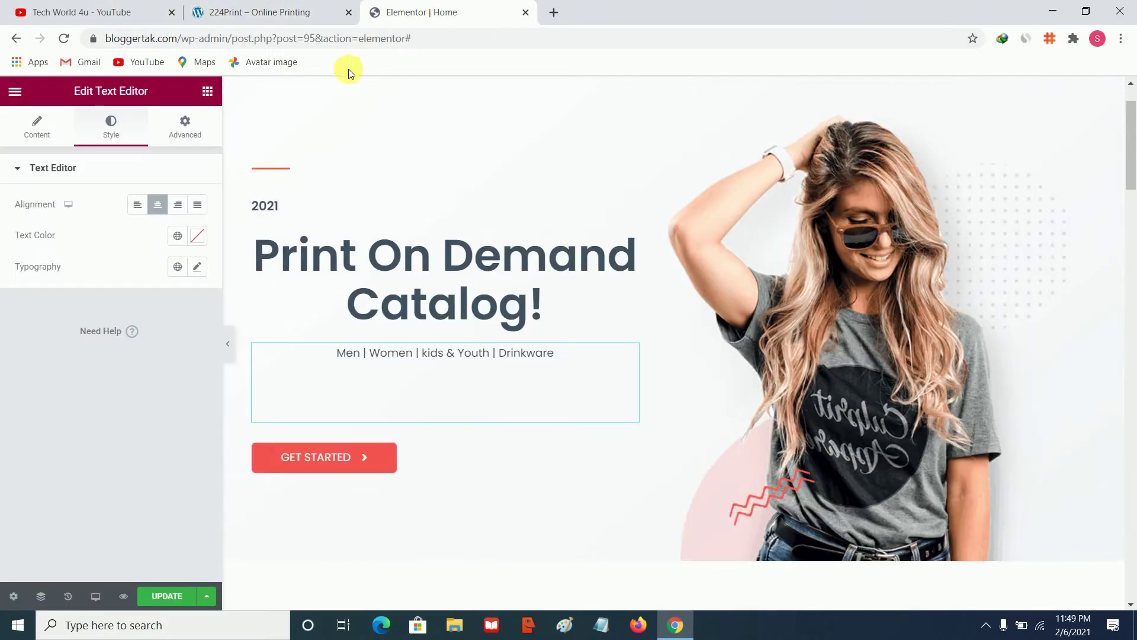
click(233, 349)
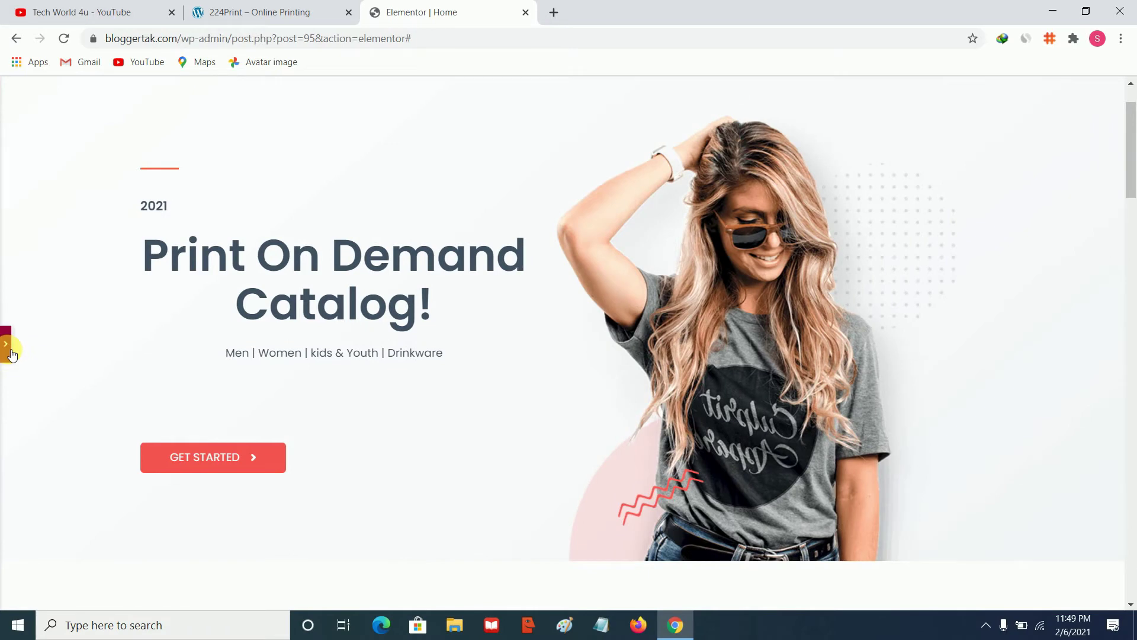
click(10, 350)
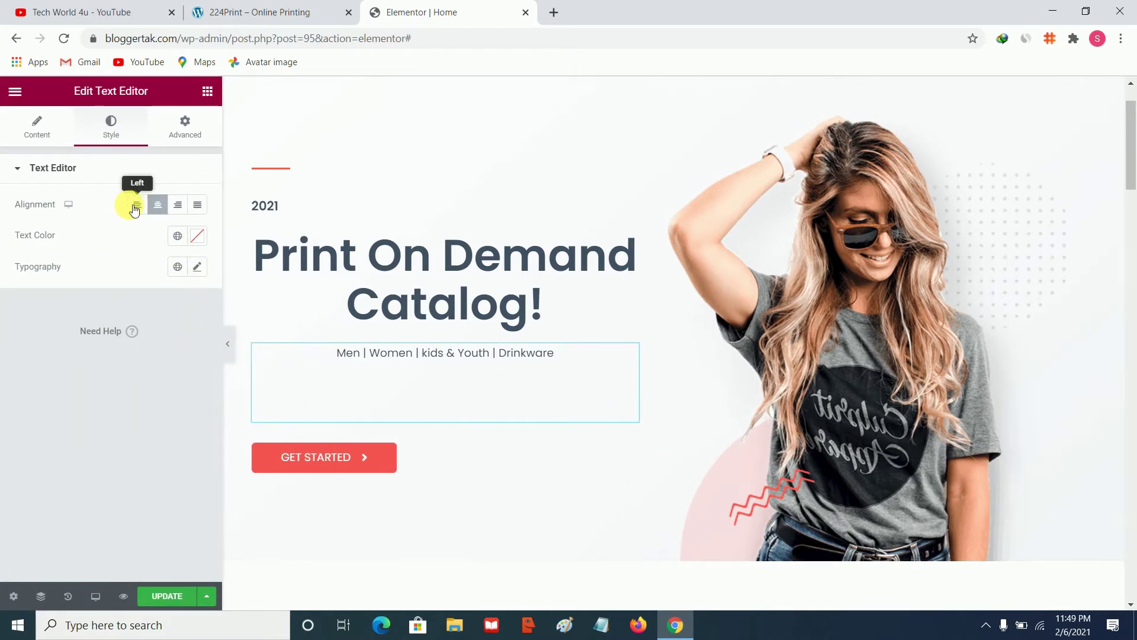
Left-align the hero category text and check it against the 224Print site
click(136, 207)
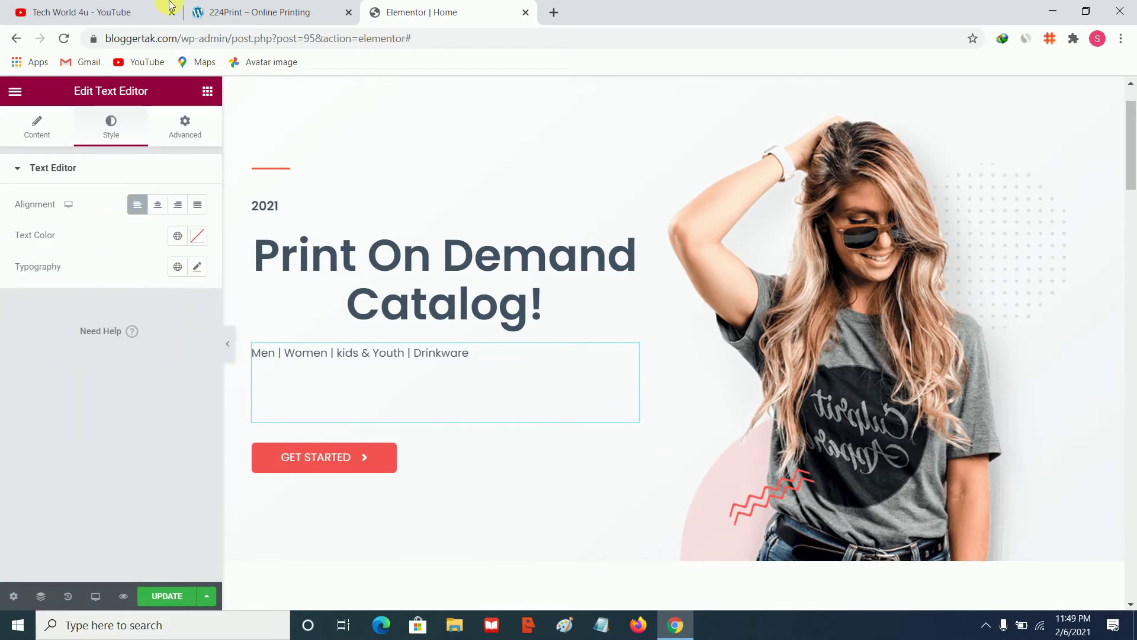
click(249, 7)
click(467, 11)
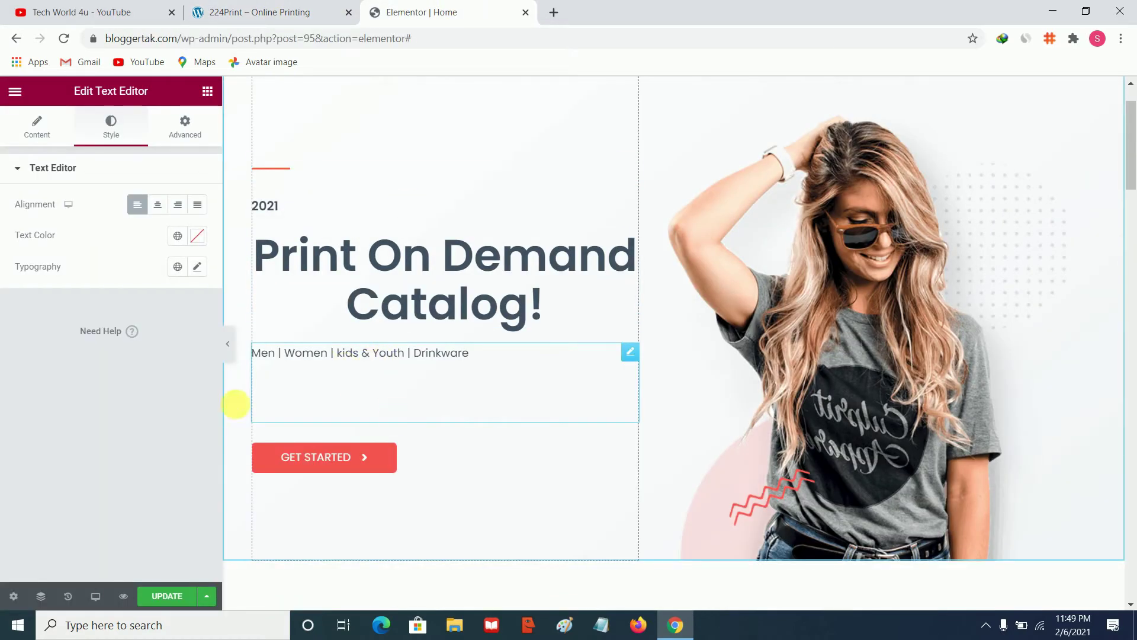
Set the hero category text's typography to size 18 px and weight 800
click(197, 267)
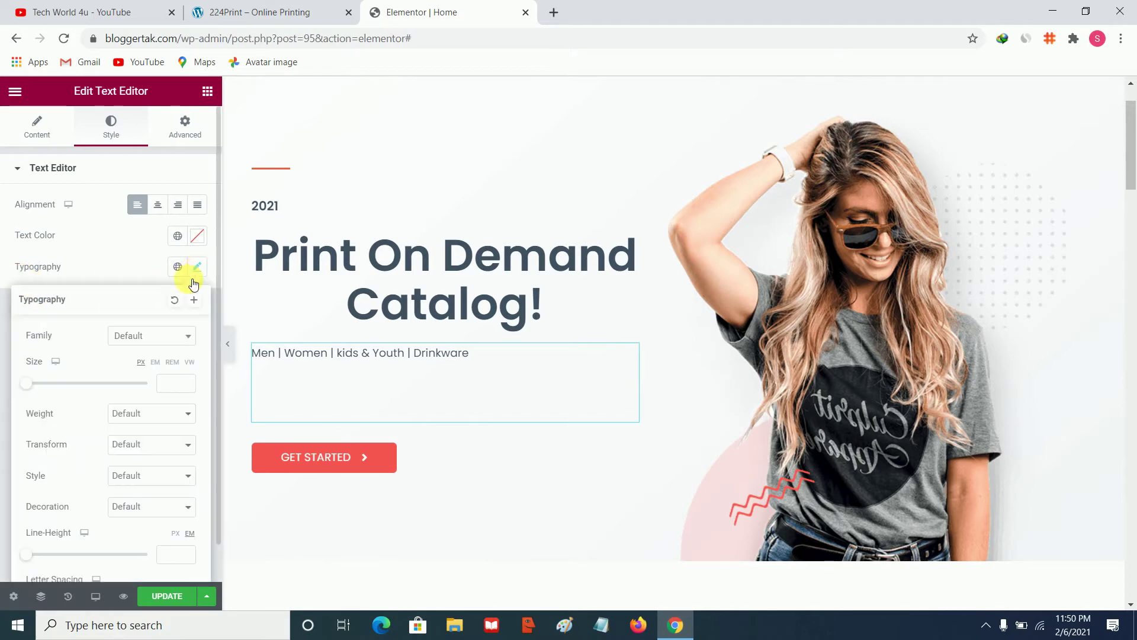
drag(26, 388, 37, 389)
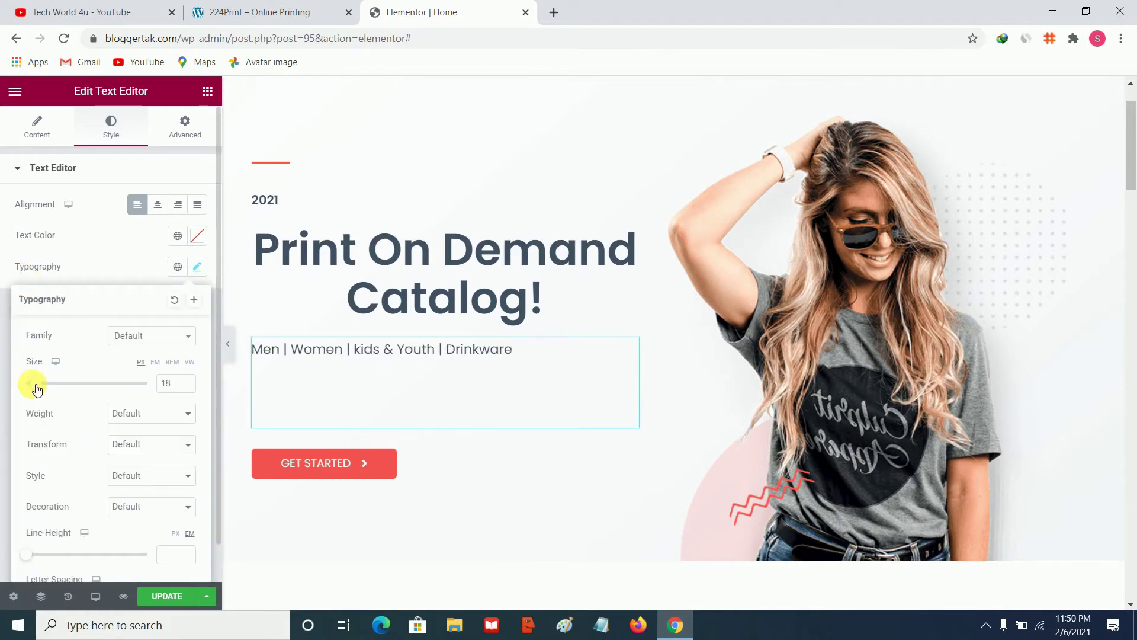
click(123, 413)
click(127, 506)
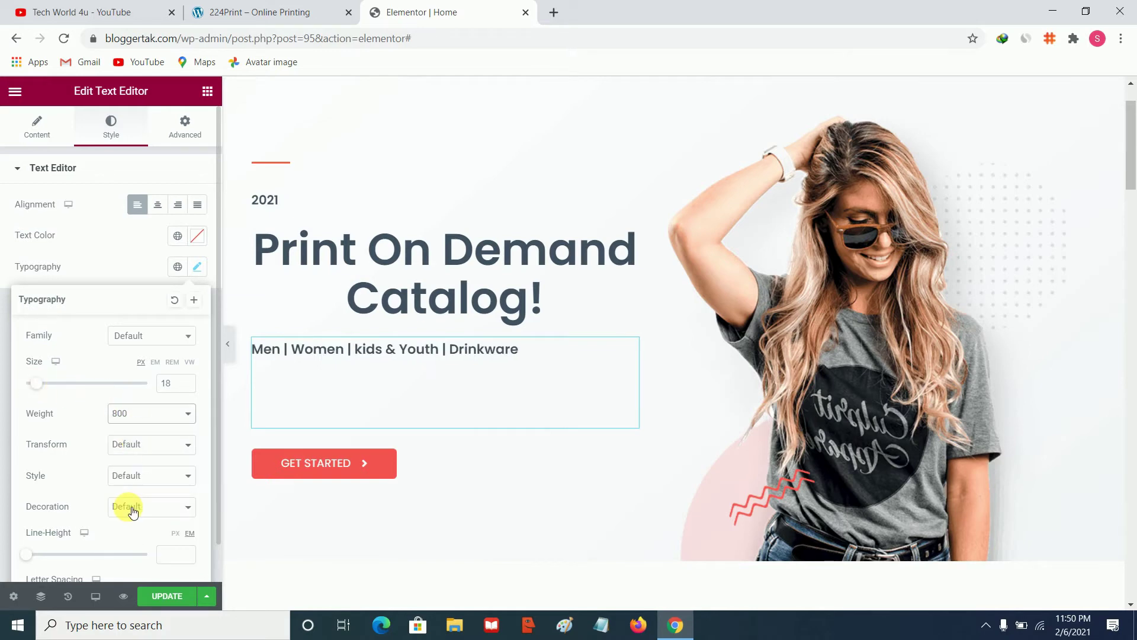
click(2, 370)
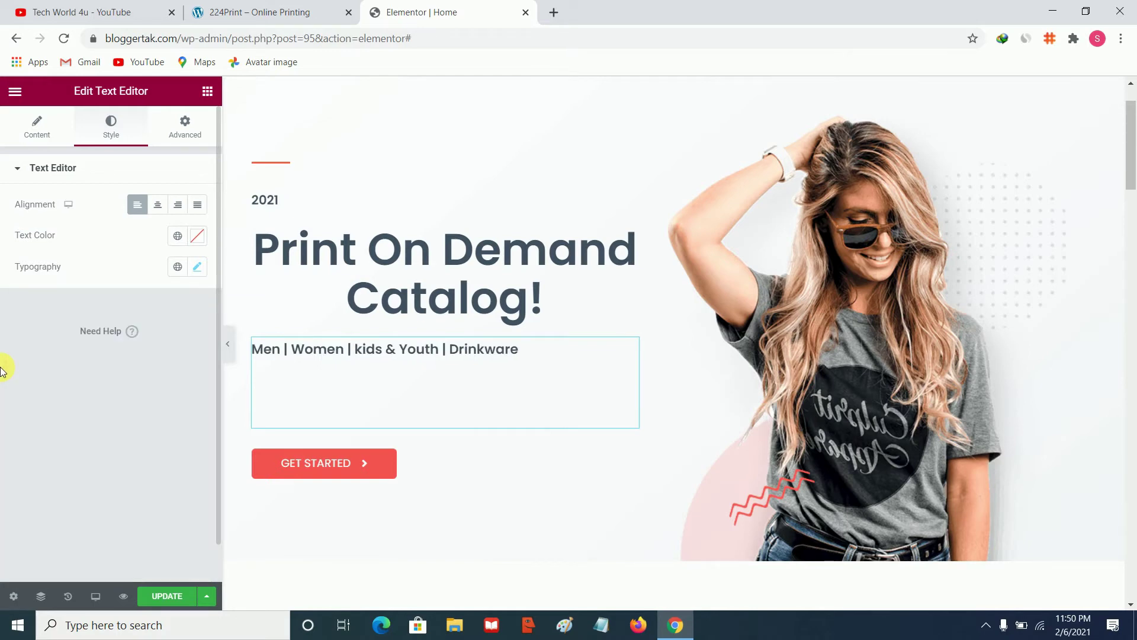
Compare the product sections below the hero on the 224Print site with those on the home page in Elementor
scroll(1067, 418, down, 3)
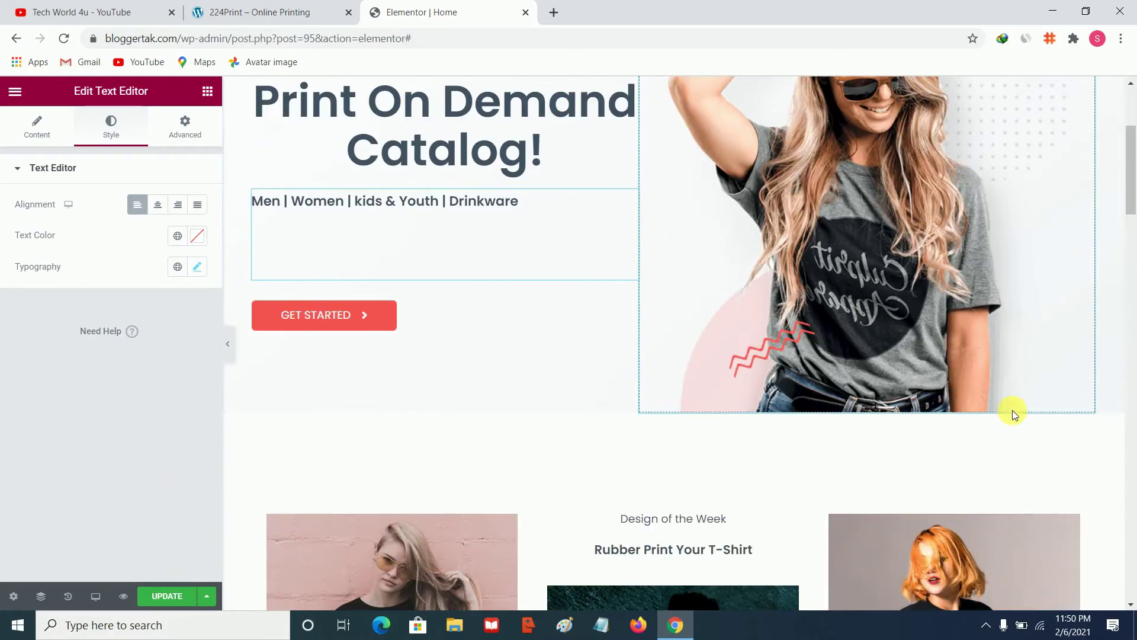
click(300, 8)
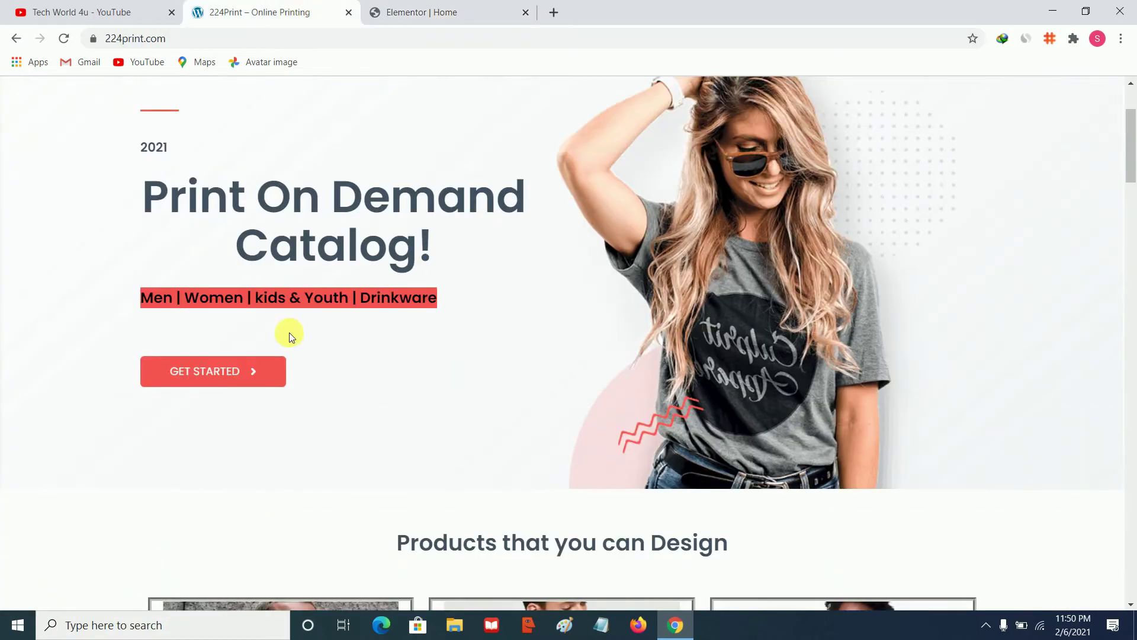
scroll(292, 337, down, 6)
scroll(379, 405, up, 1)
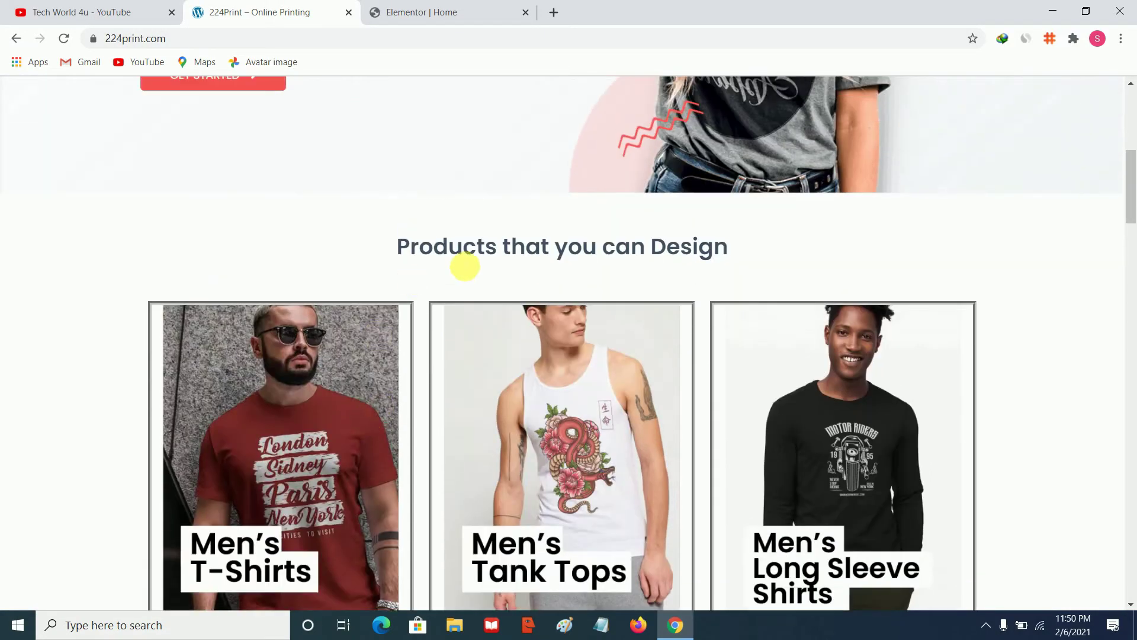
click(437, 7)
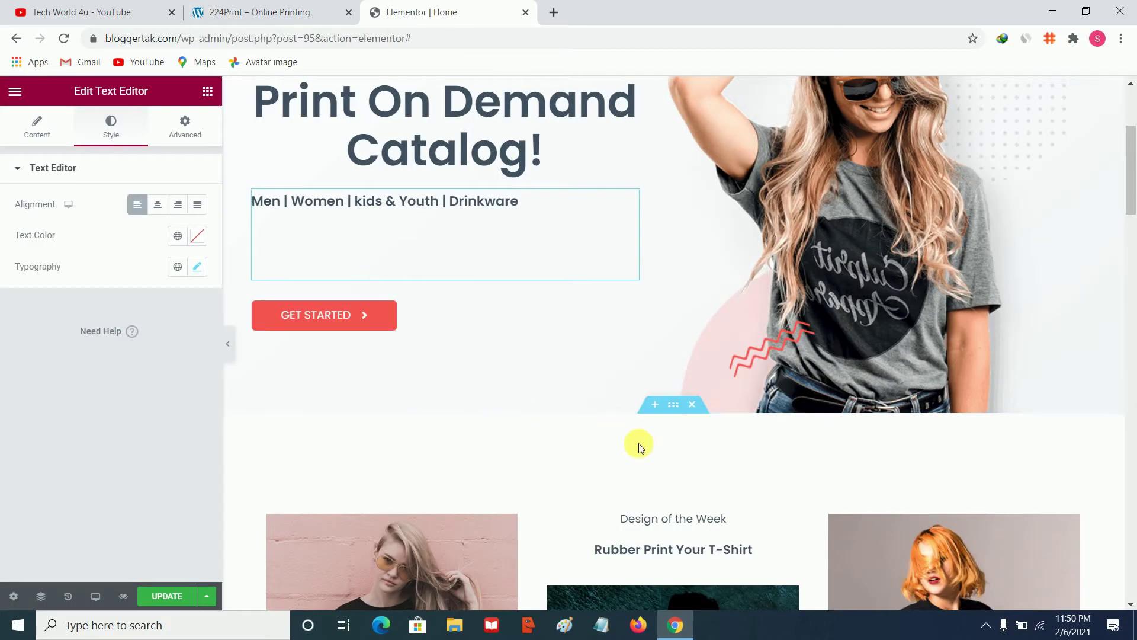
scroll(638, 443, down, 3)
scroll(604, 379, down, 2)
scroll(631, 286, up, 4)
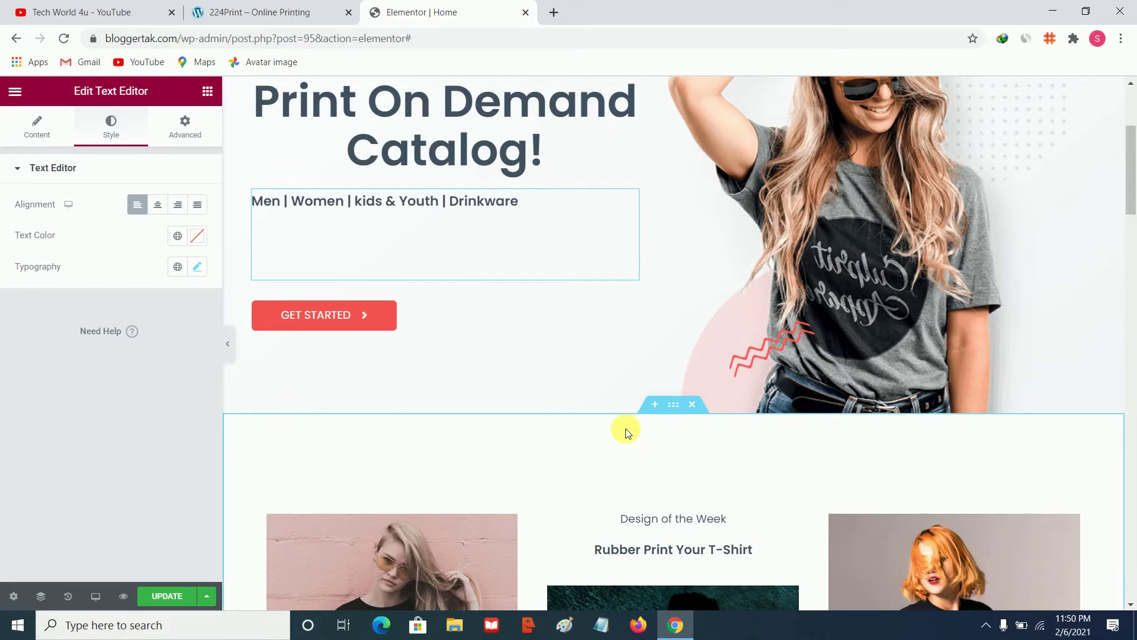
scroll(668, 426, down, 12)
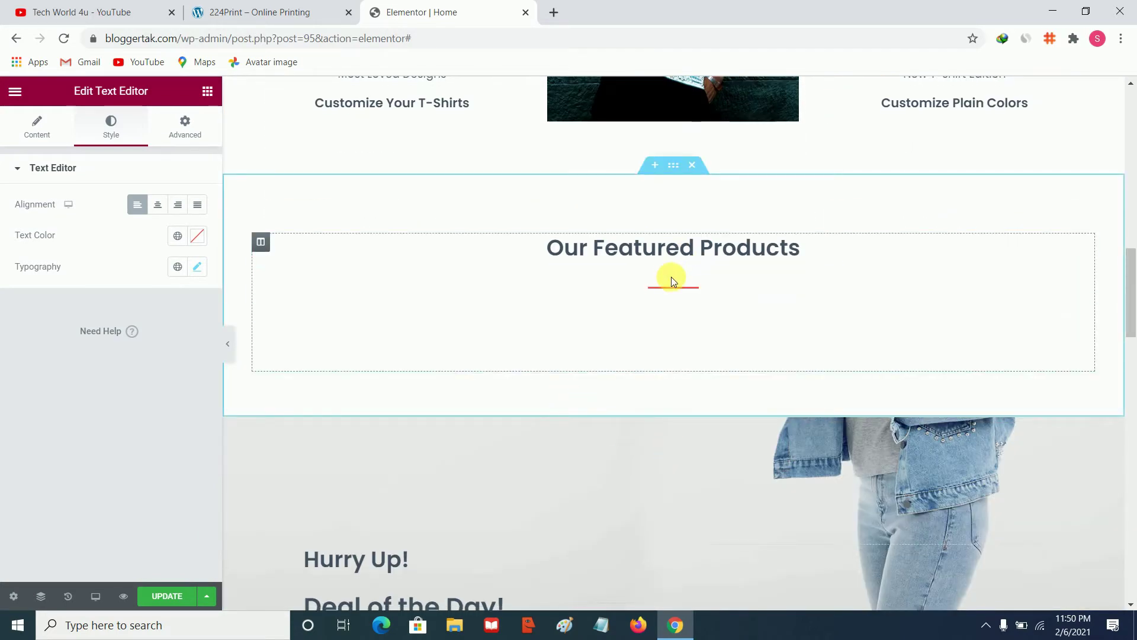
Add a single-column section directly below the hero section and place a Heading widget in it
scroll(680, 302, up, 1)
scroll(679, 300, up, 11)
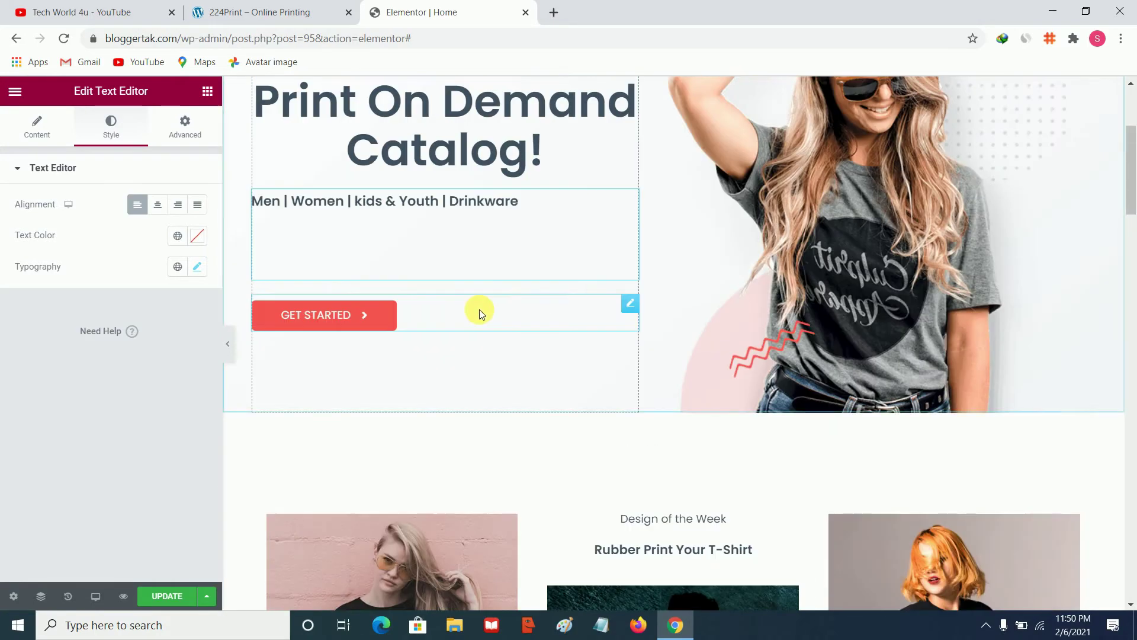
scroll(479, 309, down, 4)
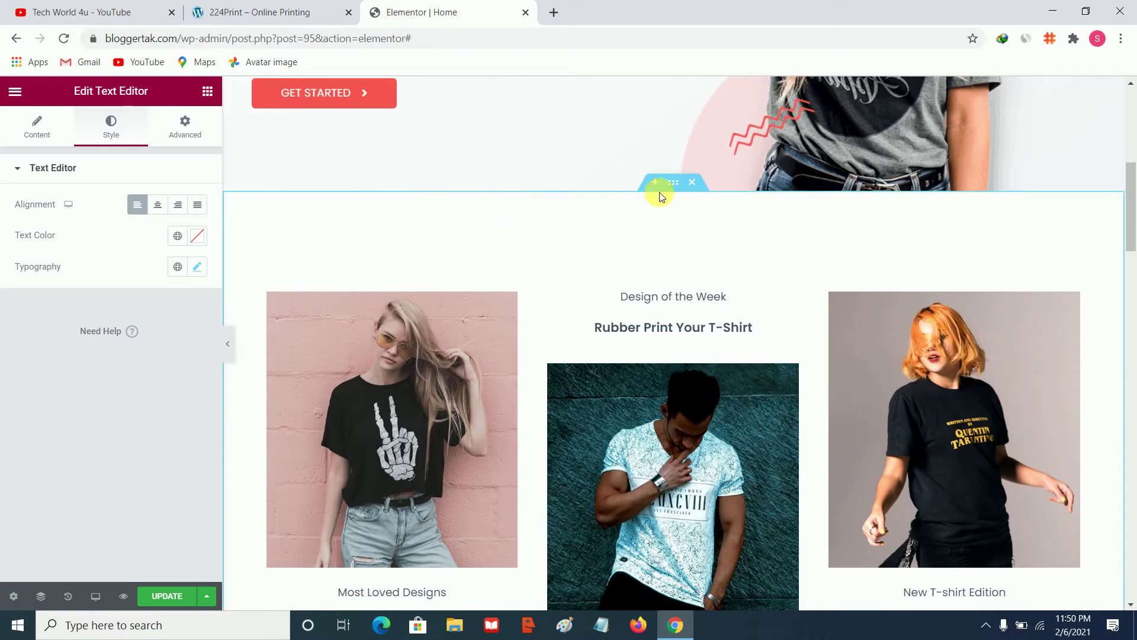
click(655, 183)
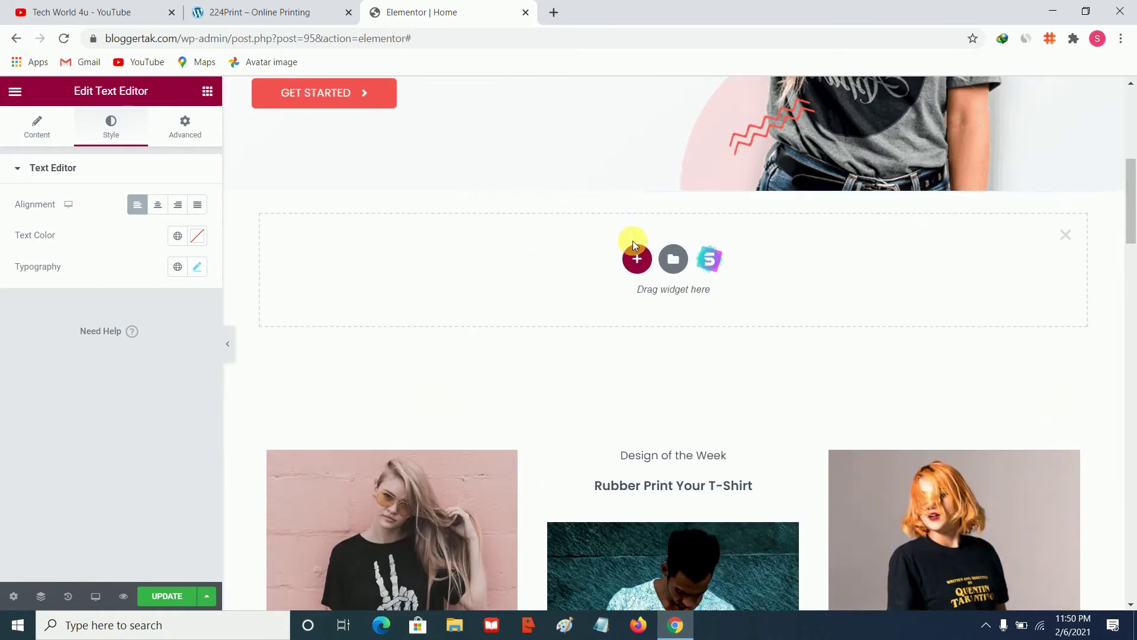
click(637, 261)
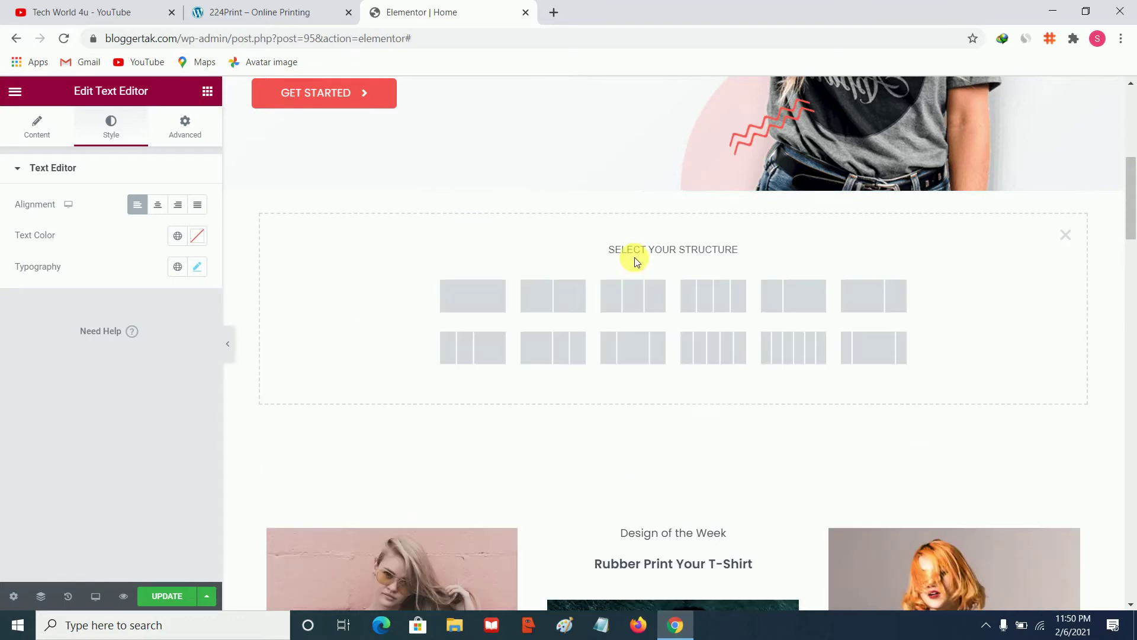
click(500, 298)
click(536, 220)
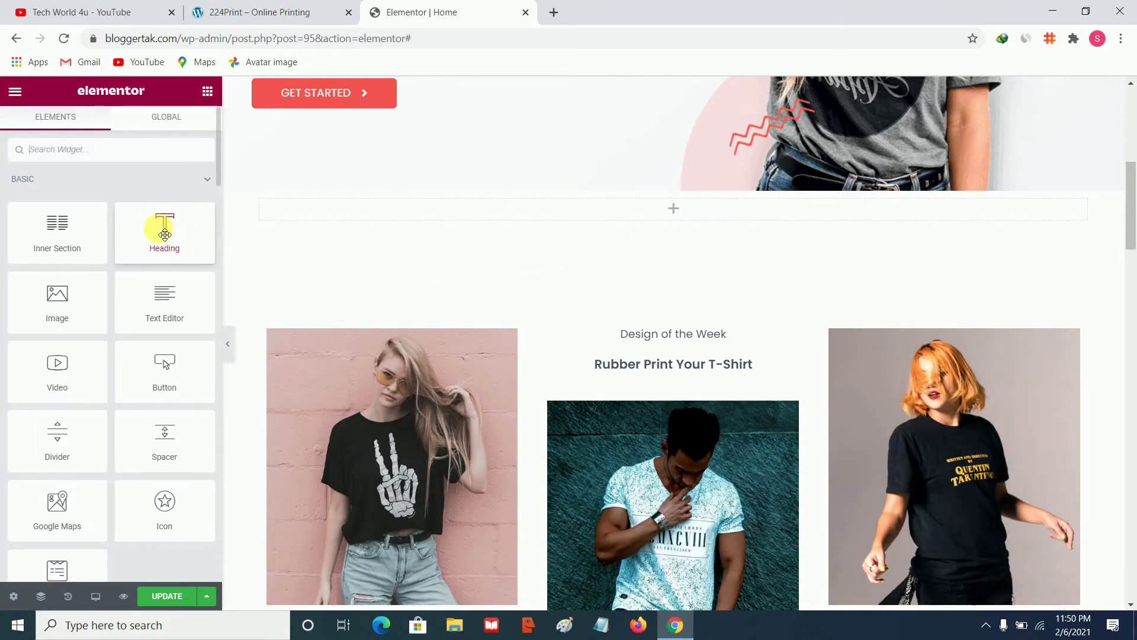
drag(164, 235, 347, 215)
Copy "Products that you can Design" from the 224Print site into the new heading's title and centre the heading
click(204, 12)
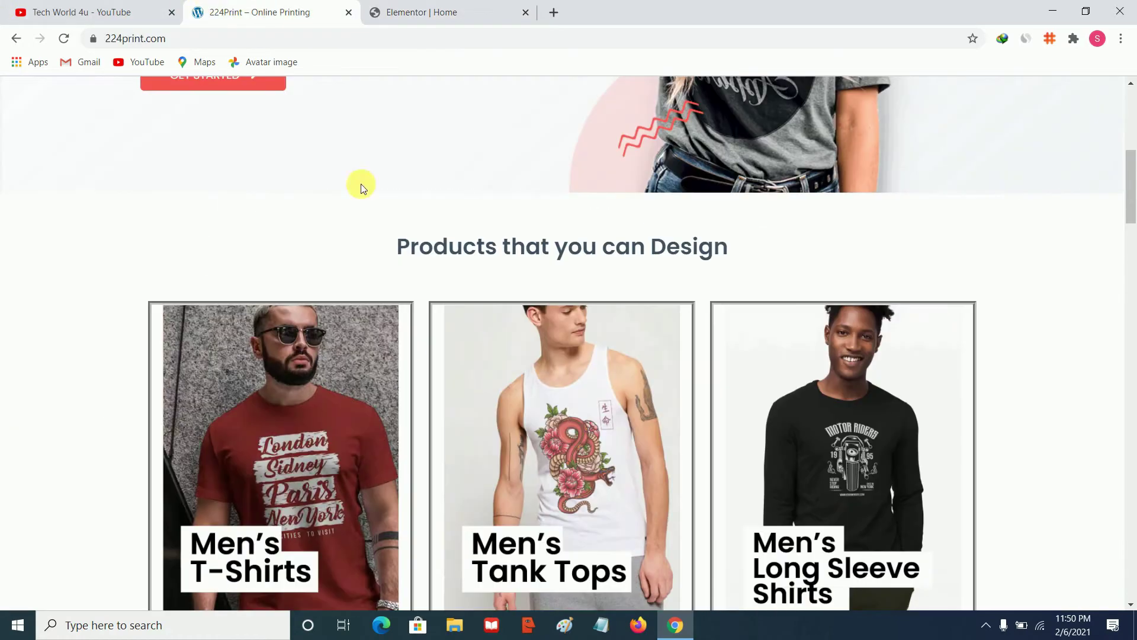
triple_click(468, 247)
right_click(500, 254)
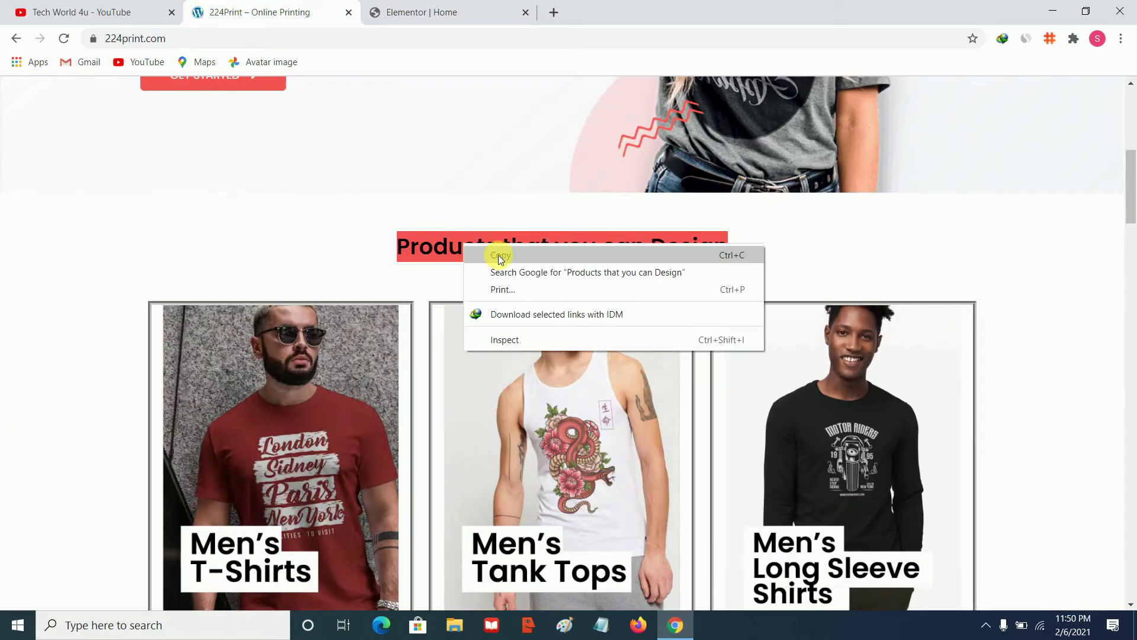
click(473, 266)
click(373, 7)
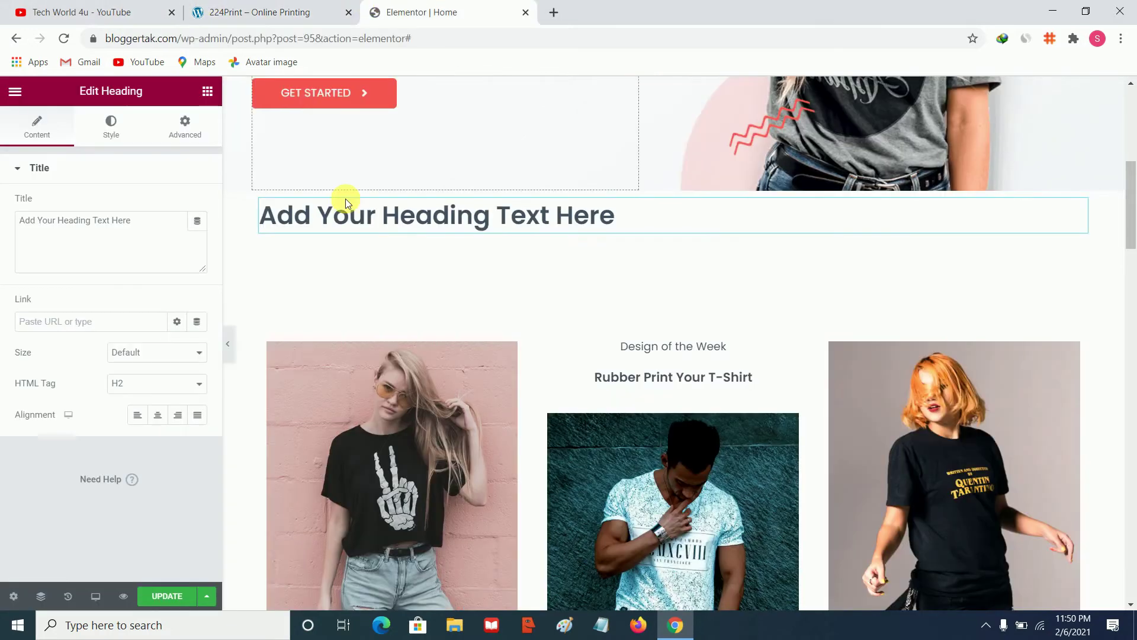
right_click(147, 228)
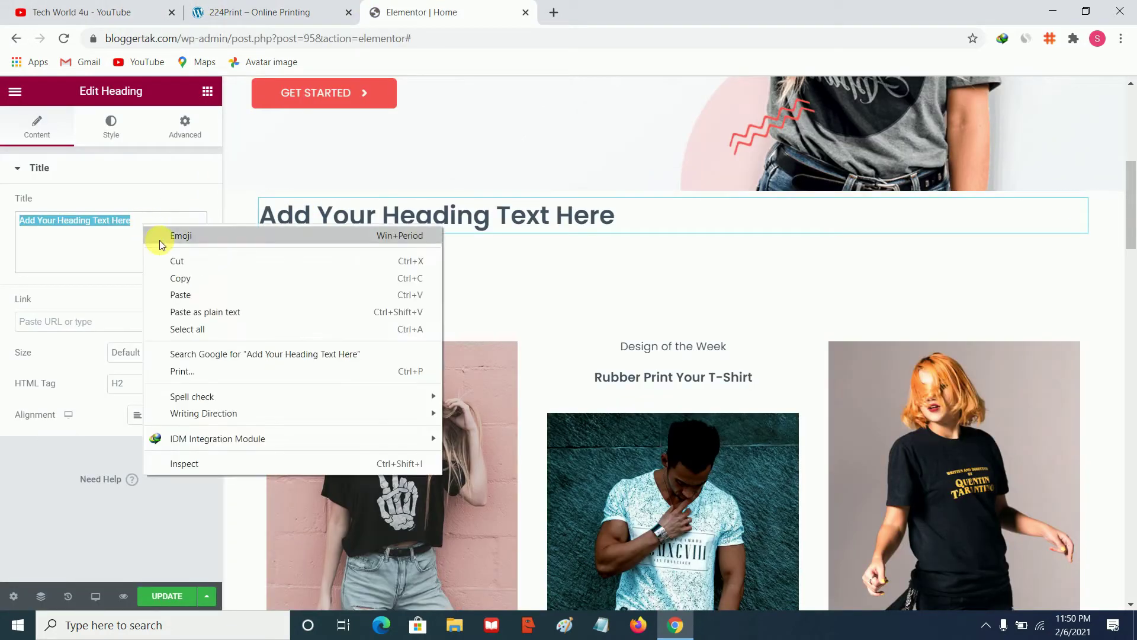
click(184, 288)
click(164, 418)
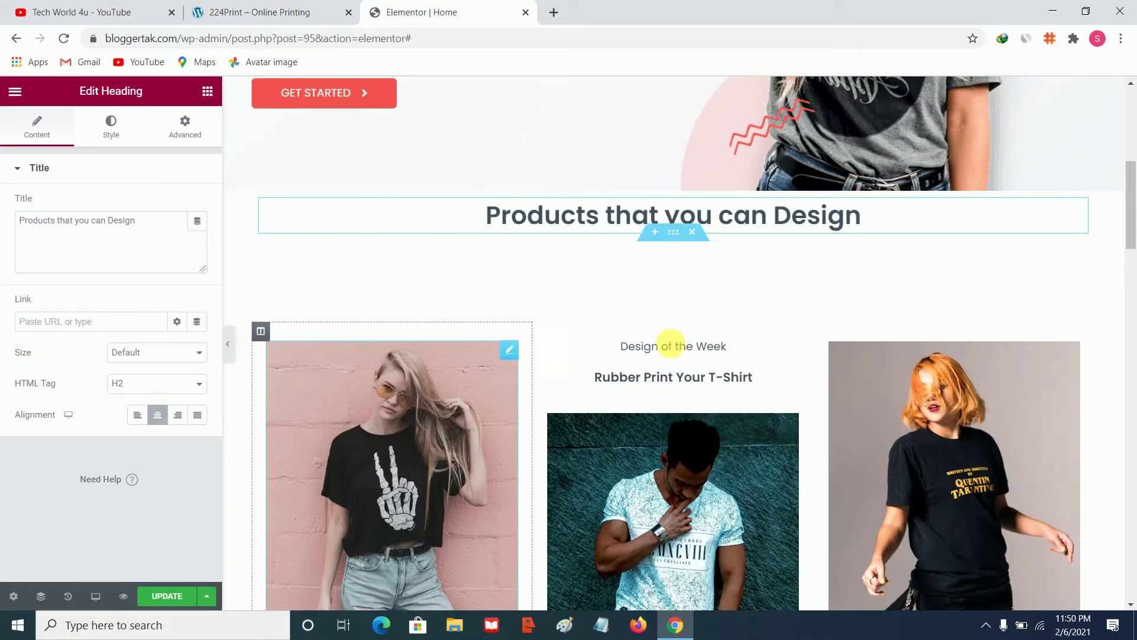
Unlink the heading's padding values and set its top padding to 20 px
scroll(669, 356, up, 3)
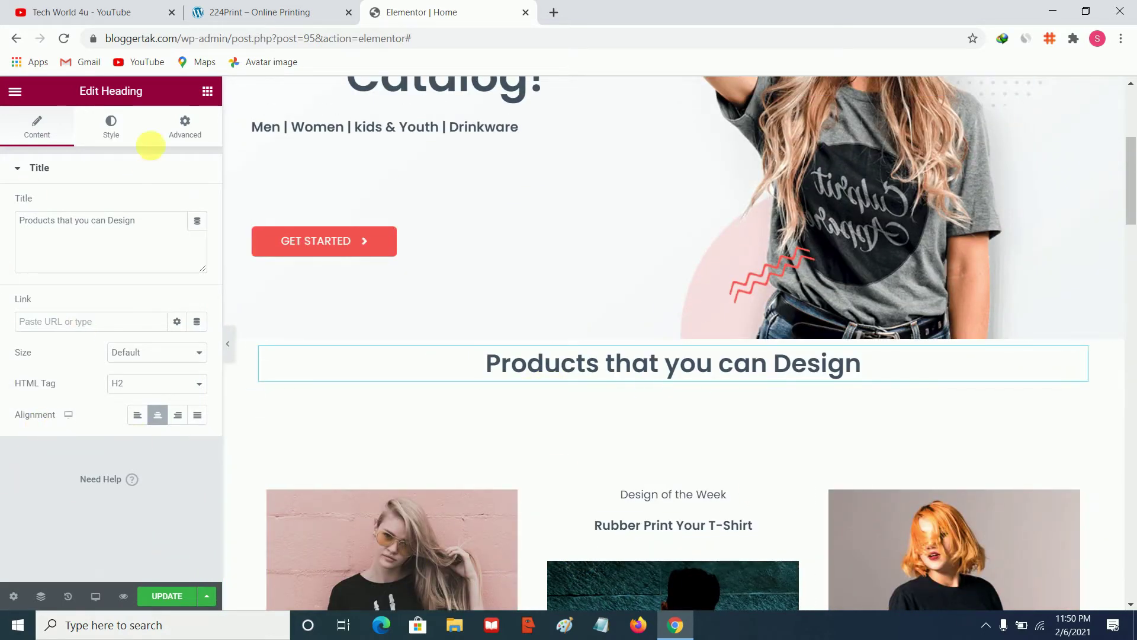
click(176, 139)
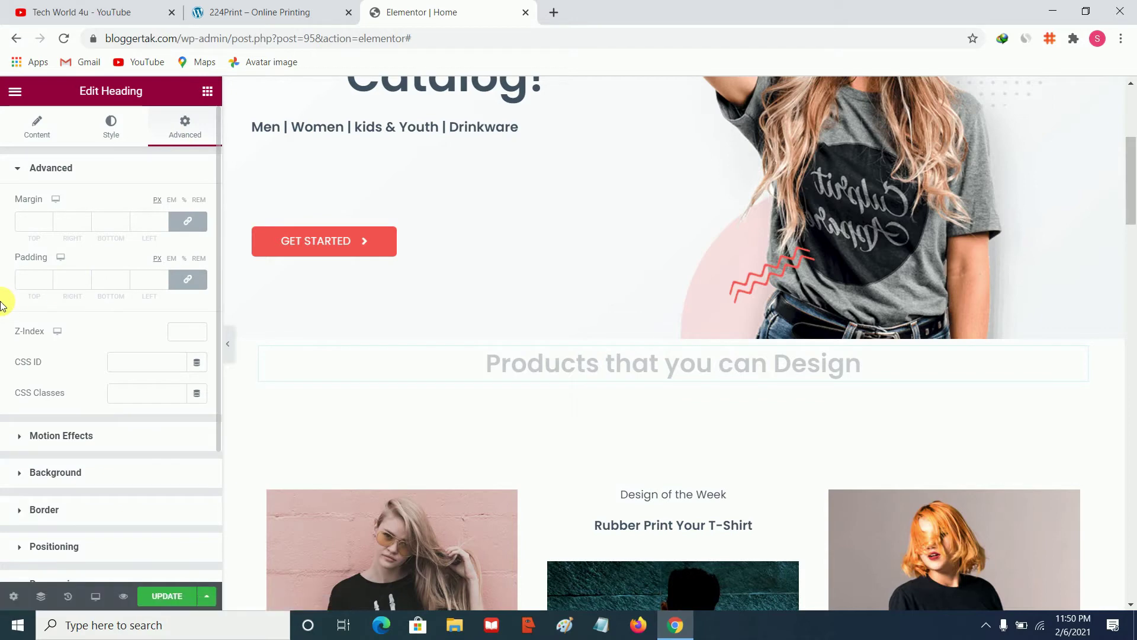
click(190, 278)
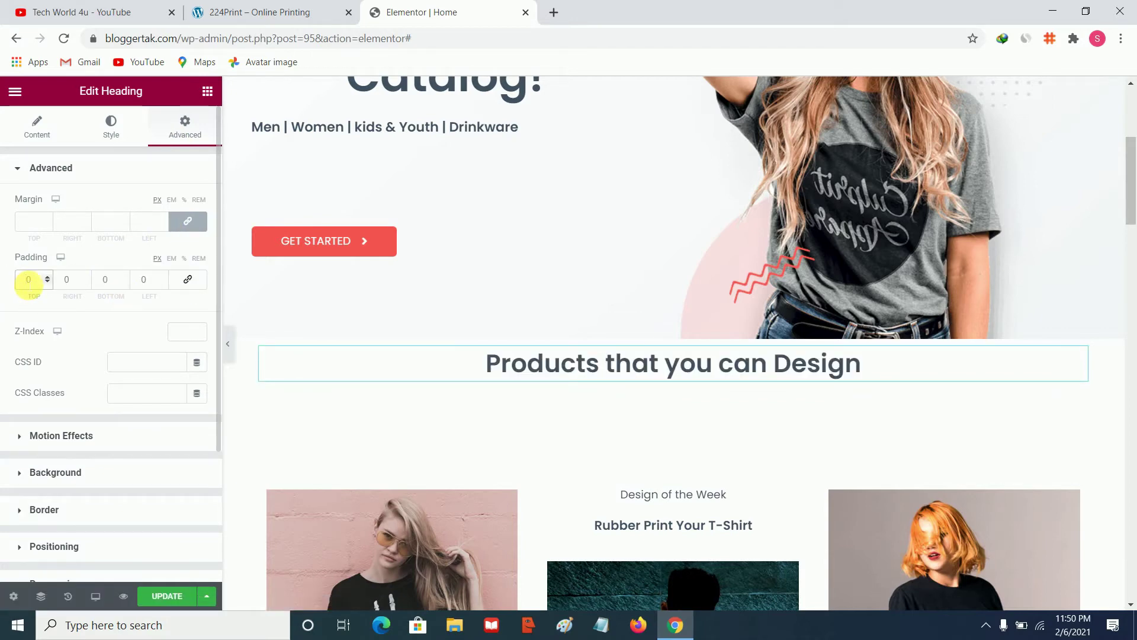
text(100)
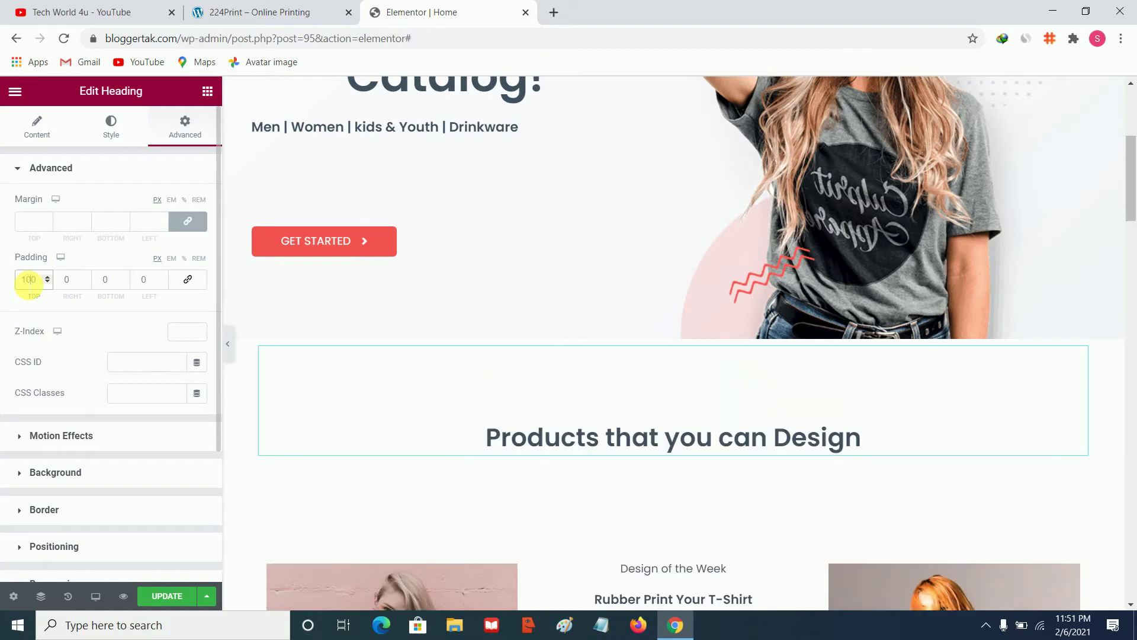
key(BackSpace)
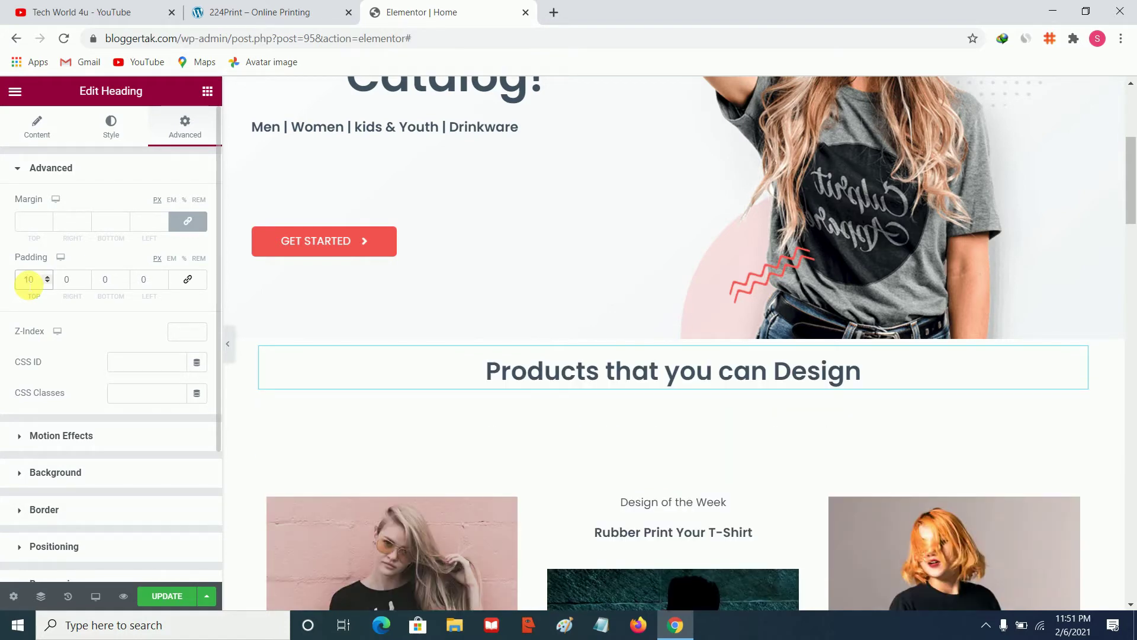
key(BackSpace)
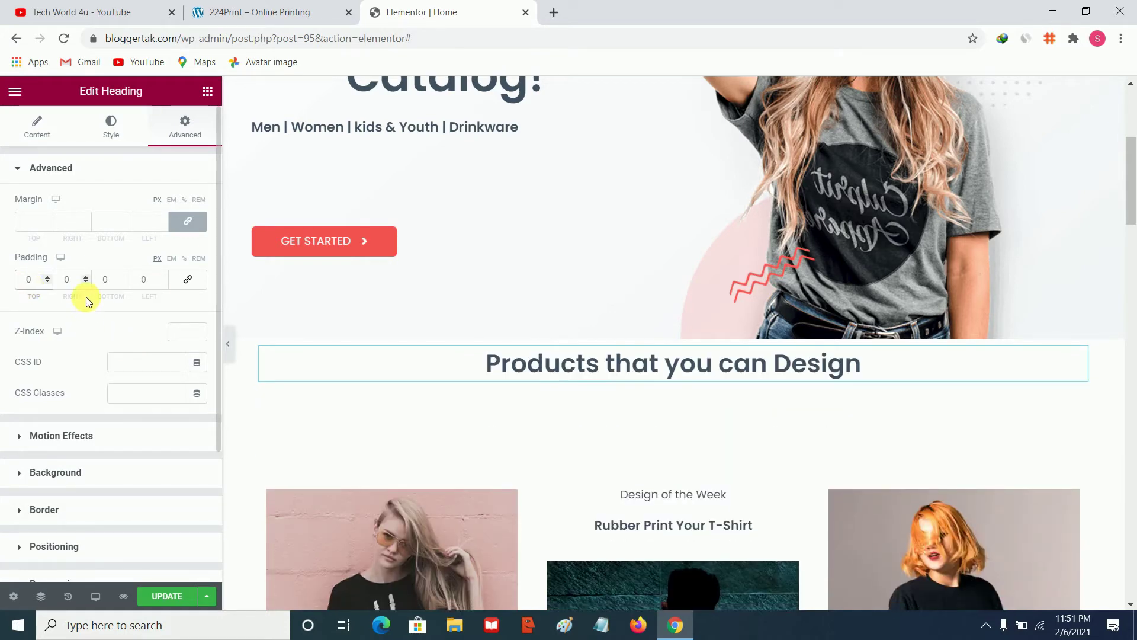
text(2)
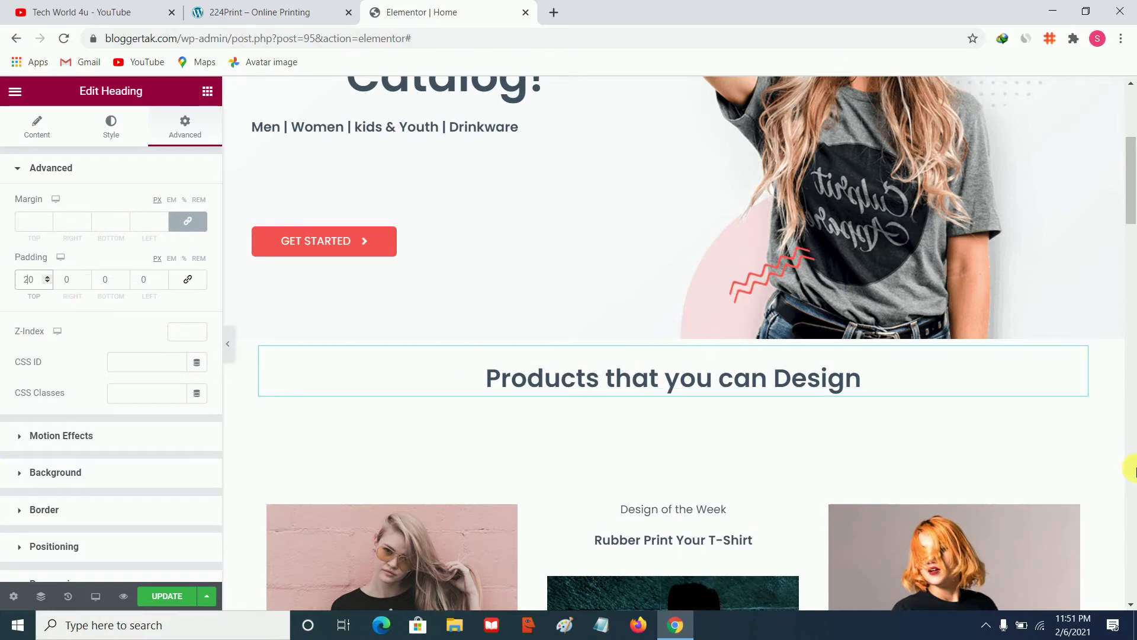
Examine the T-shirt image columns and the shortcodes in the Our Featured Products and Most Loved Products sections
scroll(651, 444, down, 4)
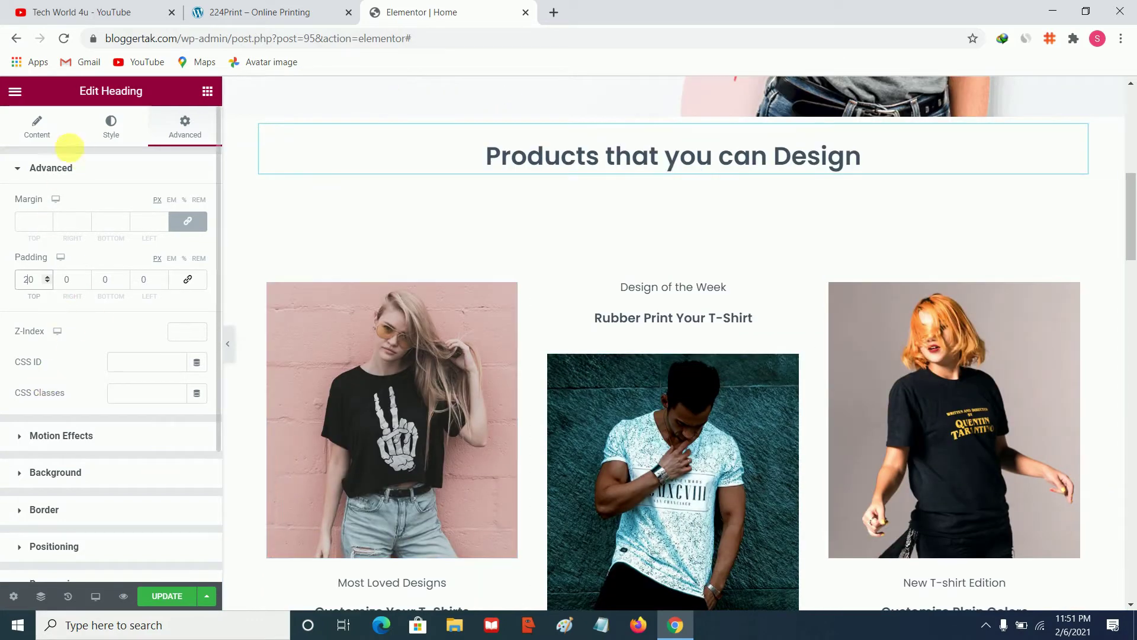
click(466, 362)
scroll(749, 457, down, 3)
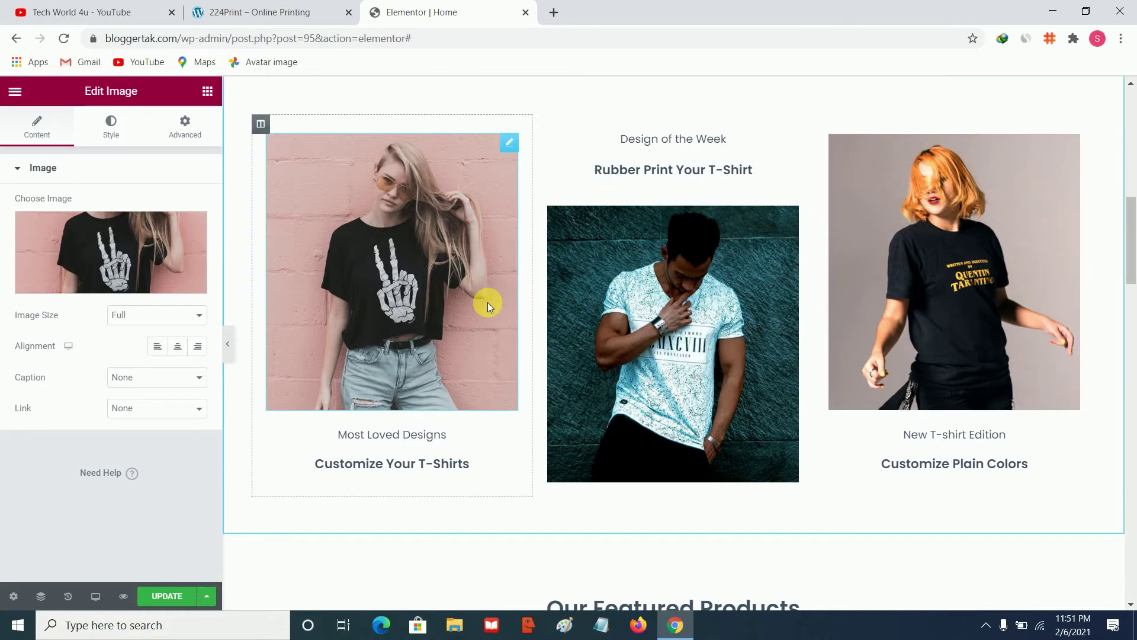
scroll(829, 367, down, 4)
scroll(582, 348, up, 3)
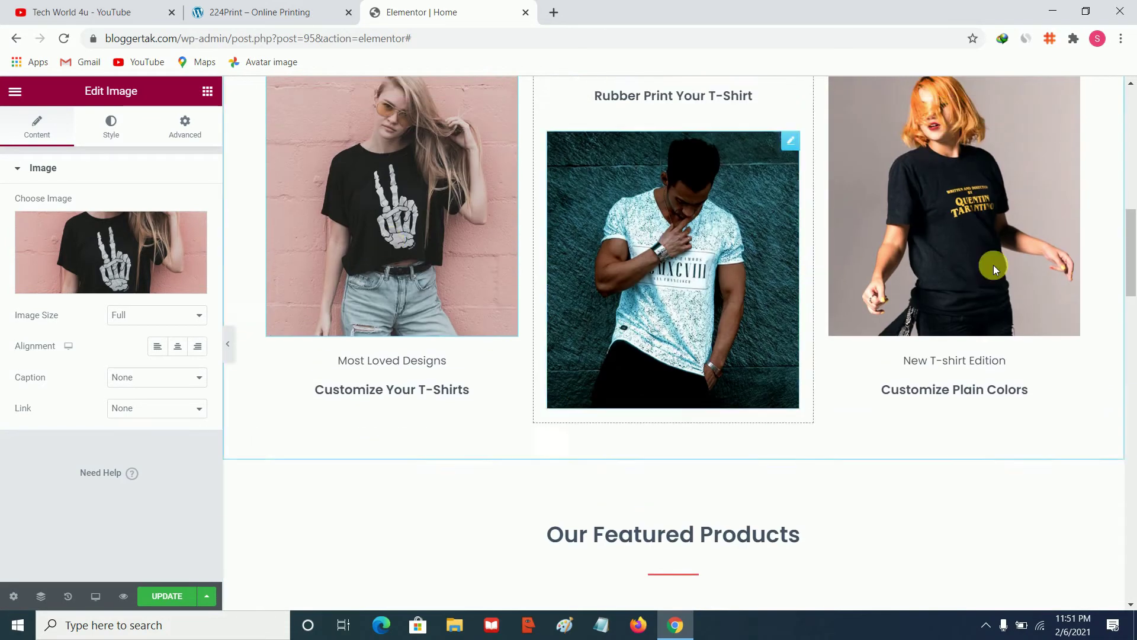
scroll(996, 284, down, 4)
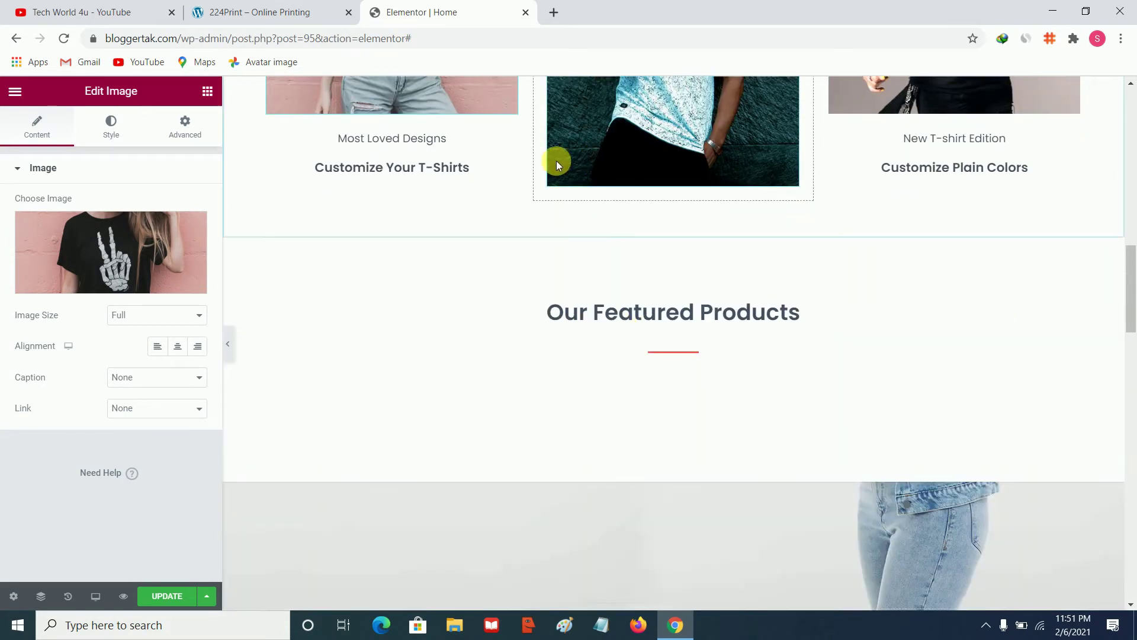
click(681, 366)
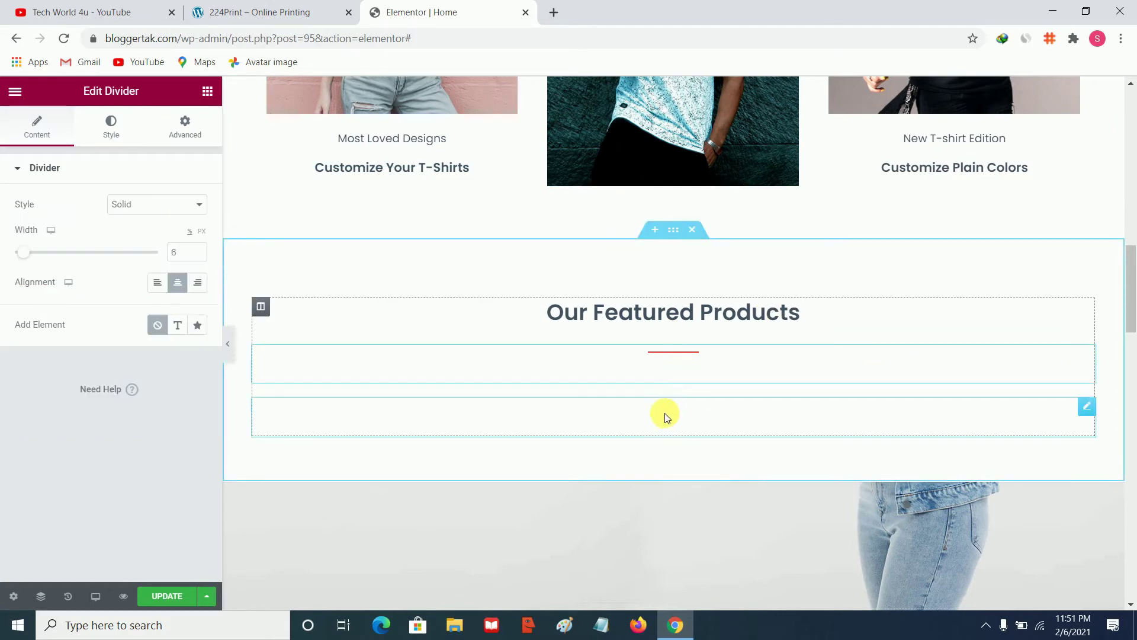
click(665, 417)
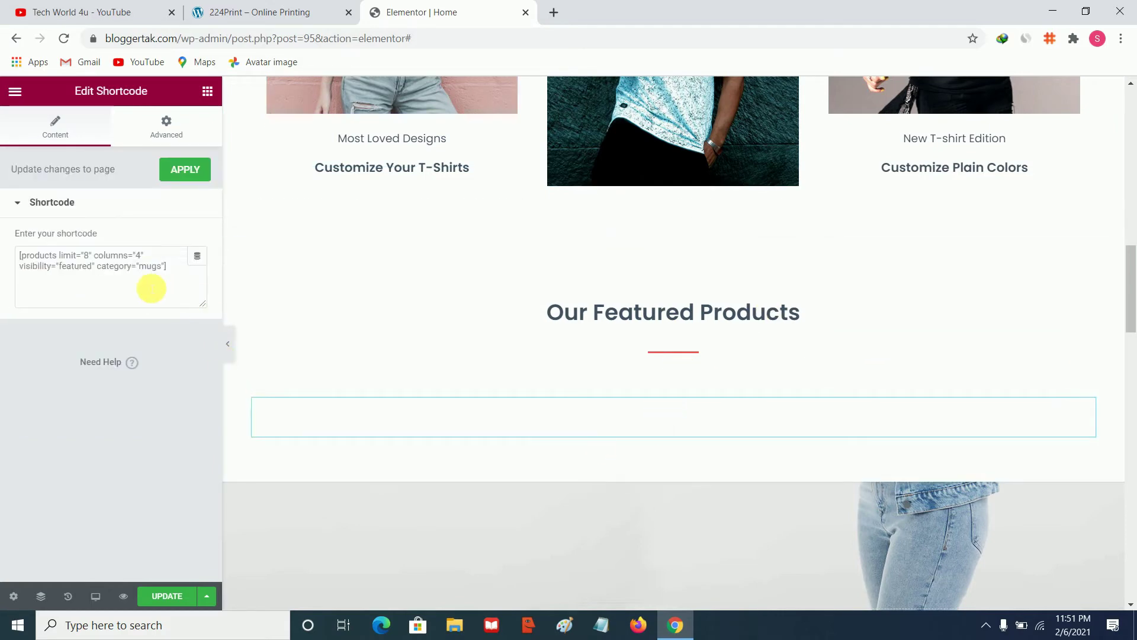
scroll(1036, 414, down, 6)
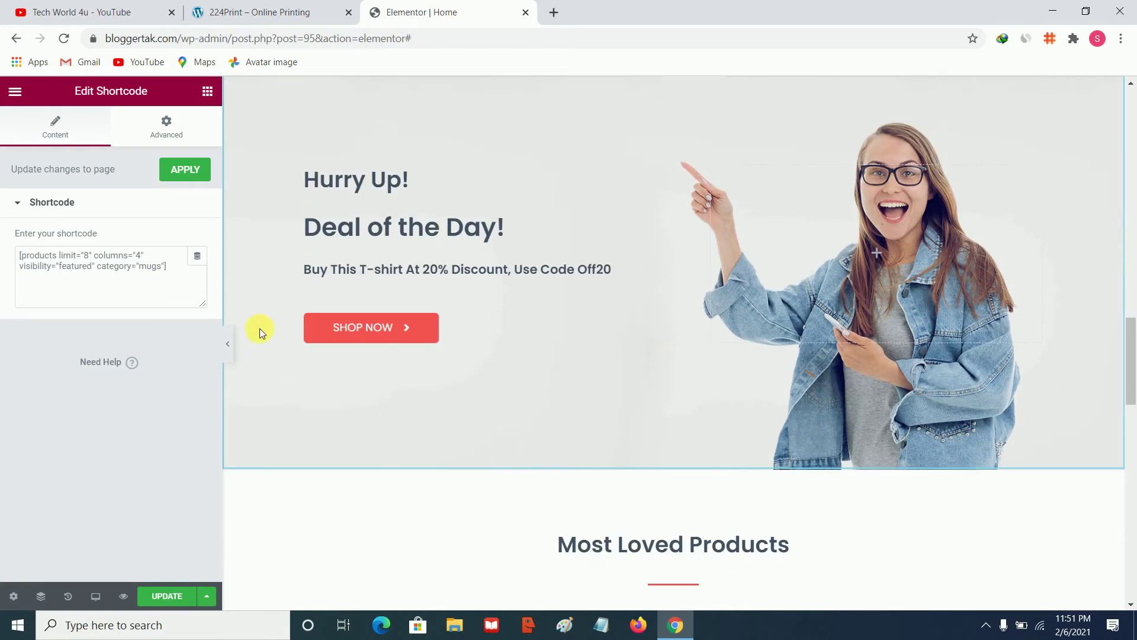
scroll(523, 388, down, 3)
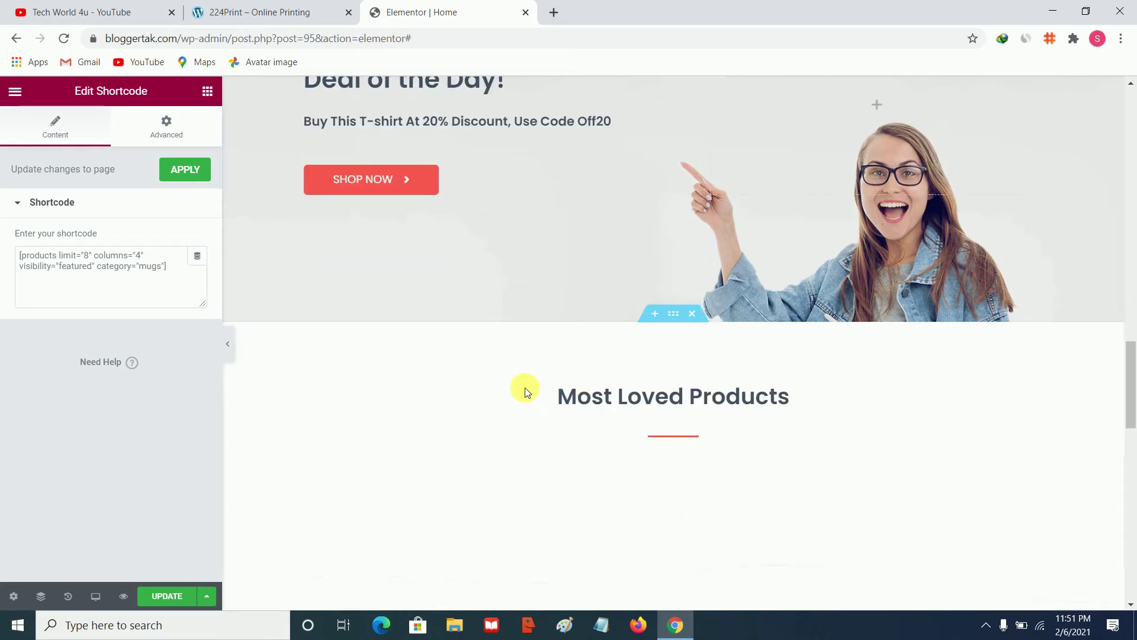
scroll(749, 381, down, 2)
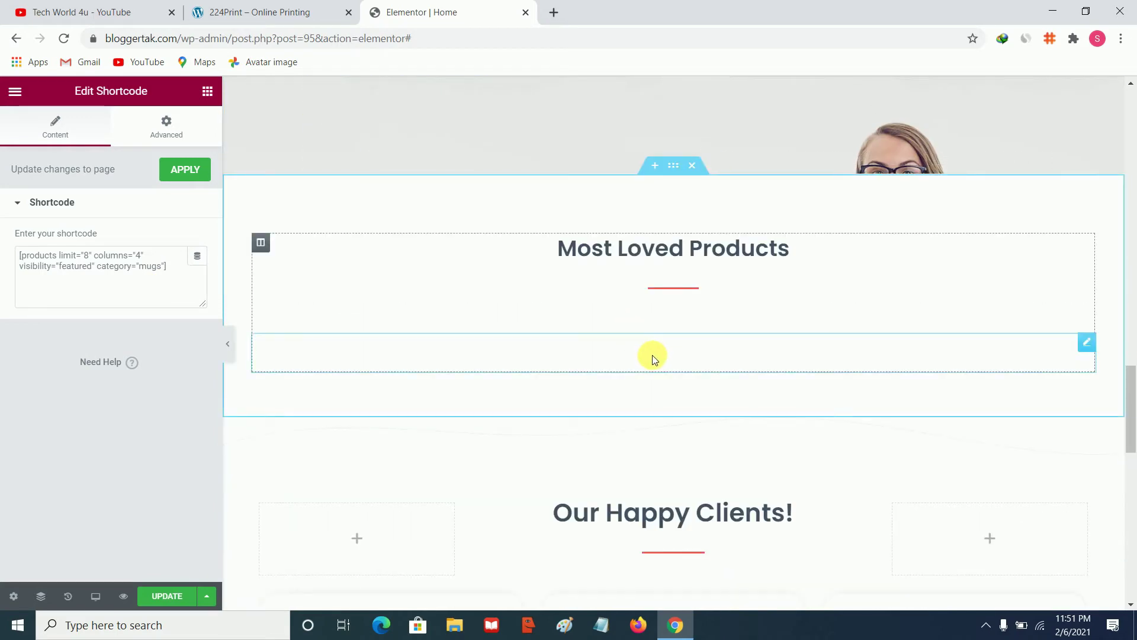
scroll(688, 349, down, 5)
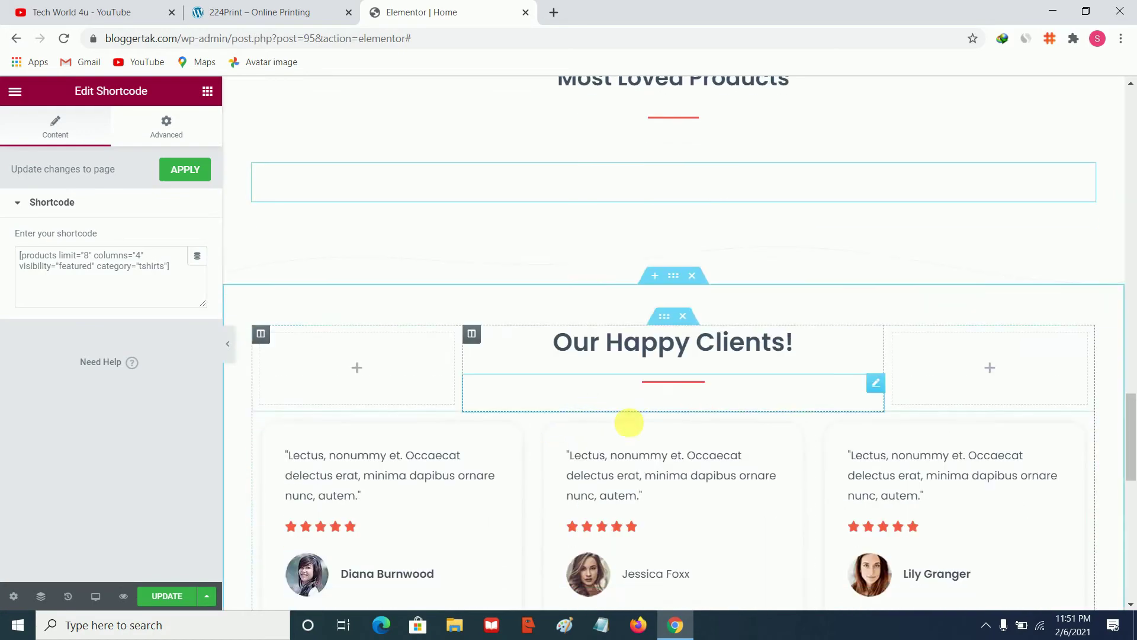
Delete the Our Happy Clients! testimonials section and the Featured In logo section from the page
scroll(658, 410, down, 2)
scroll(538, 406, up, 3)
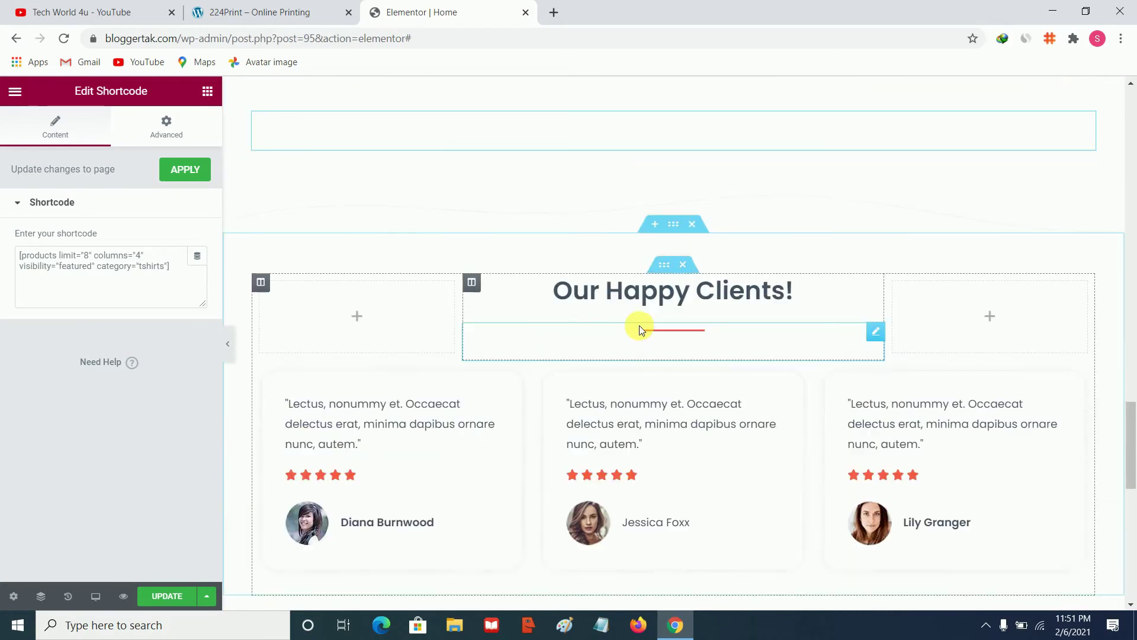
click(697, 225)
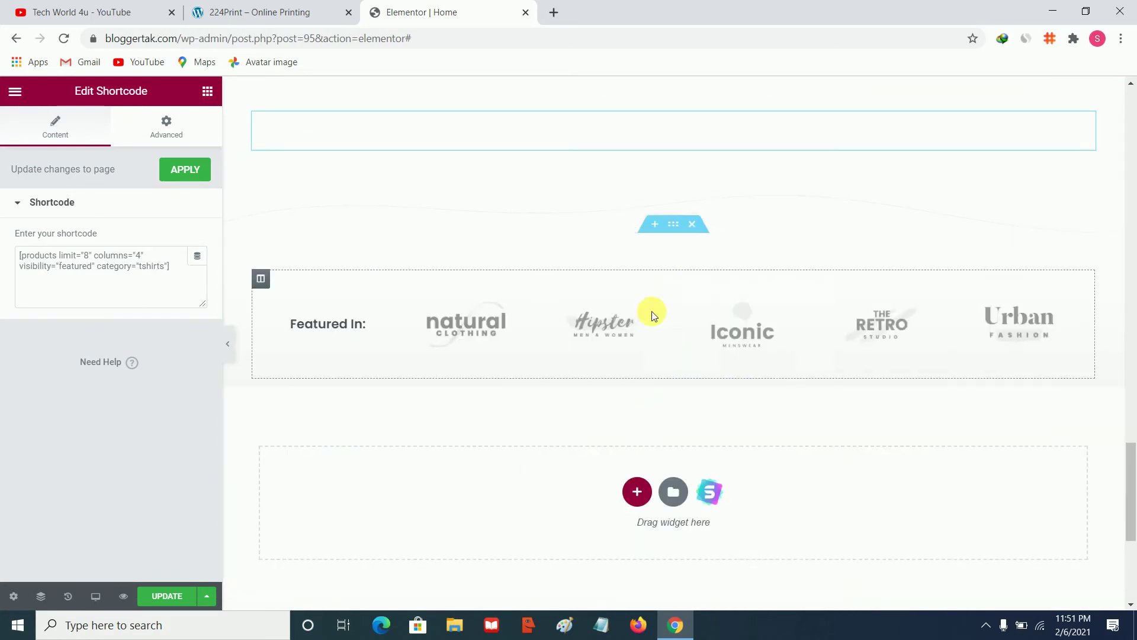
click(693, 224)
scroll(579, 375, up, 4)
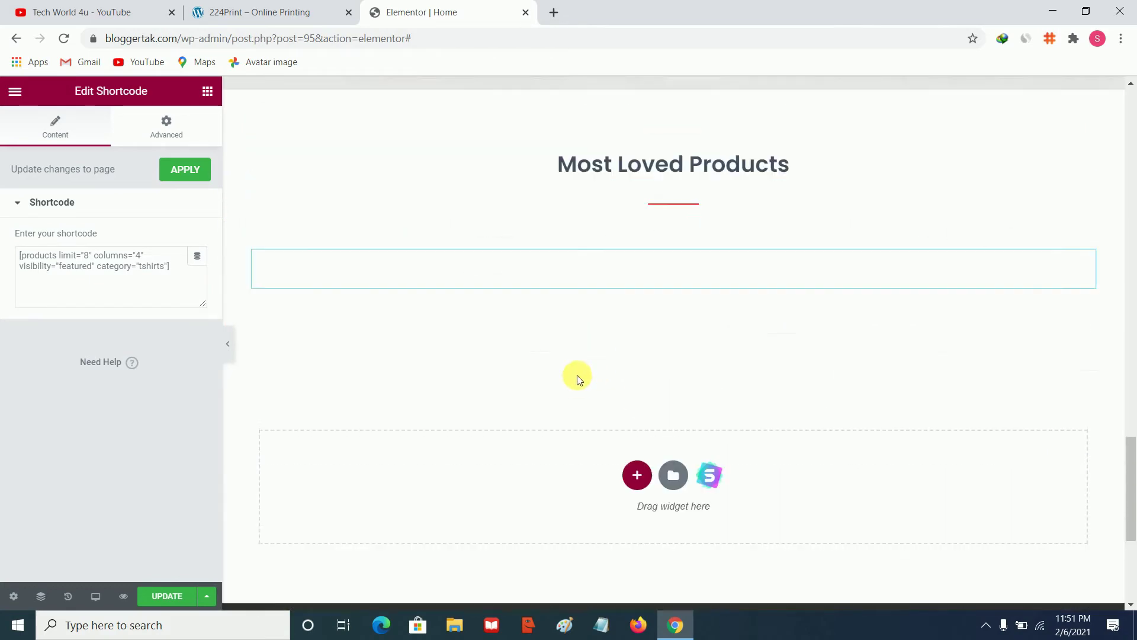
Review the category image grid and the featured products section on the 224Print site
click(273, 7)
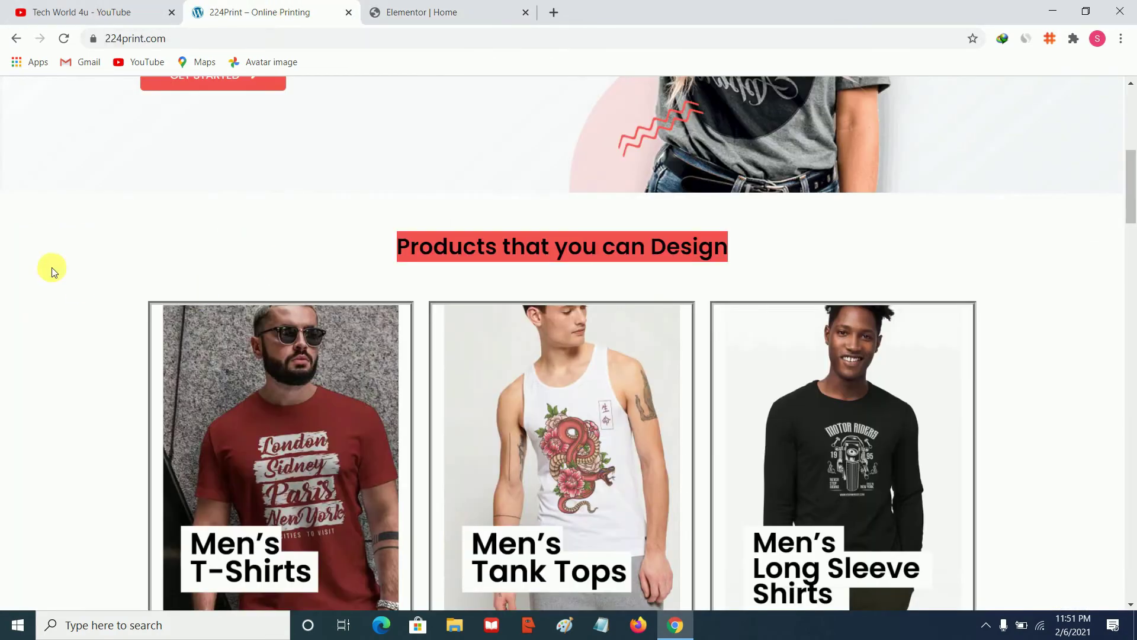
scroll(65, 279, down, 3)
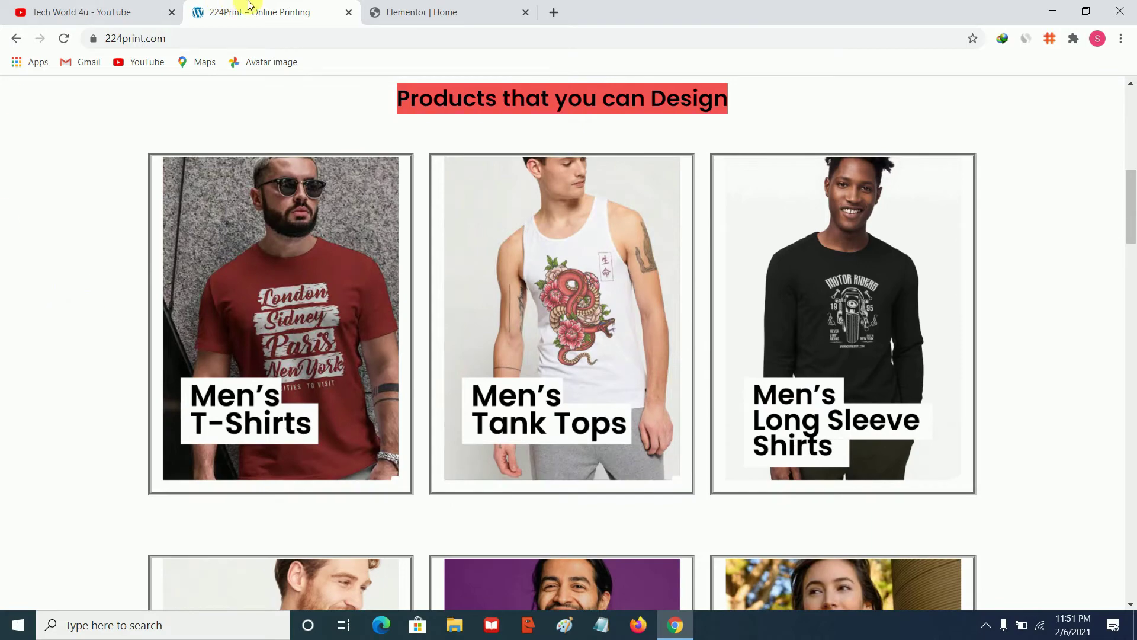
scroll(229, 375, down, 6)
scroll(204, 363, up, 13)
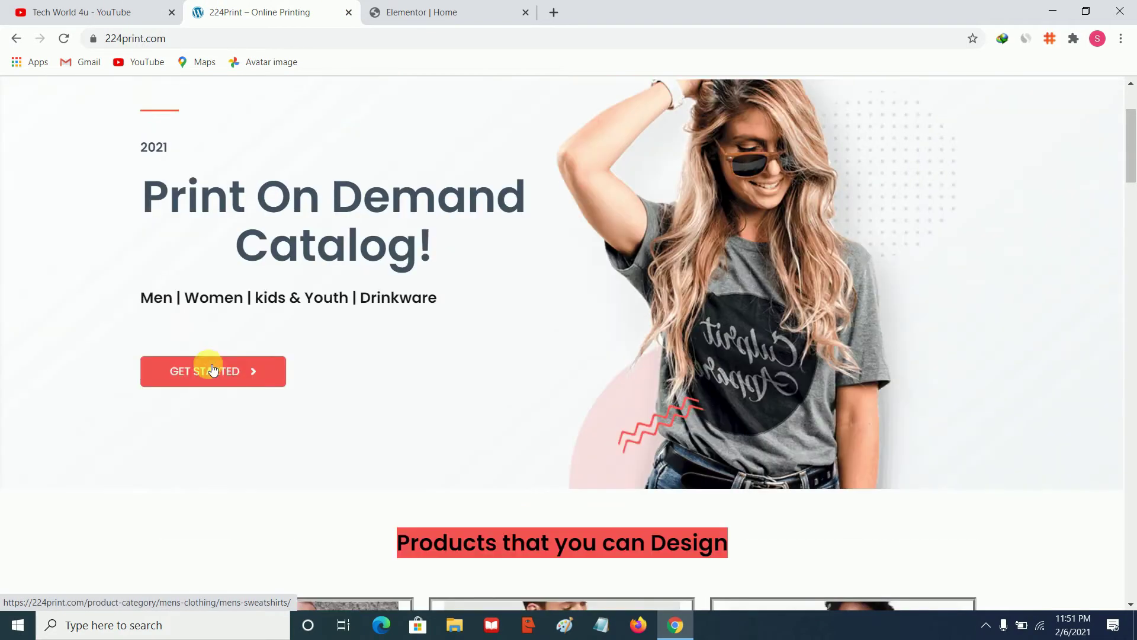
scroll(236, 393, down, 15)
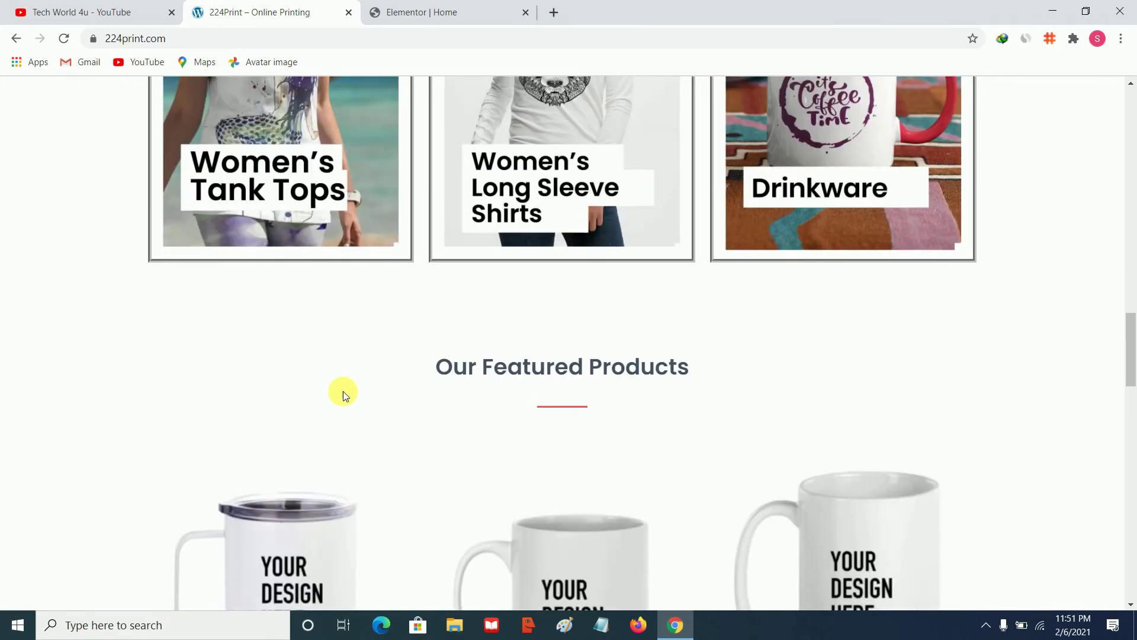
scroll(471, 477, down, 6)
scroll(421, 246, up, 16)
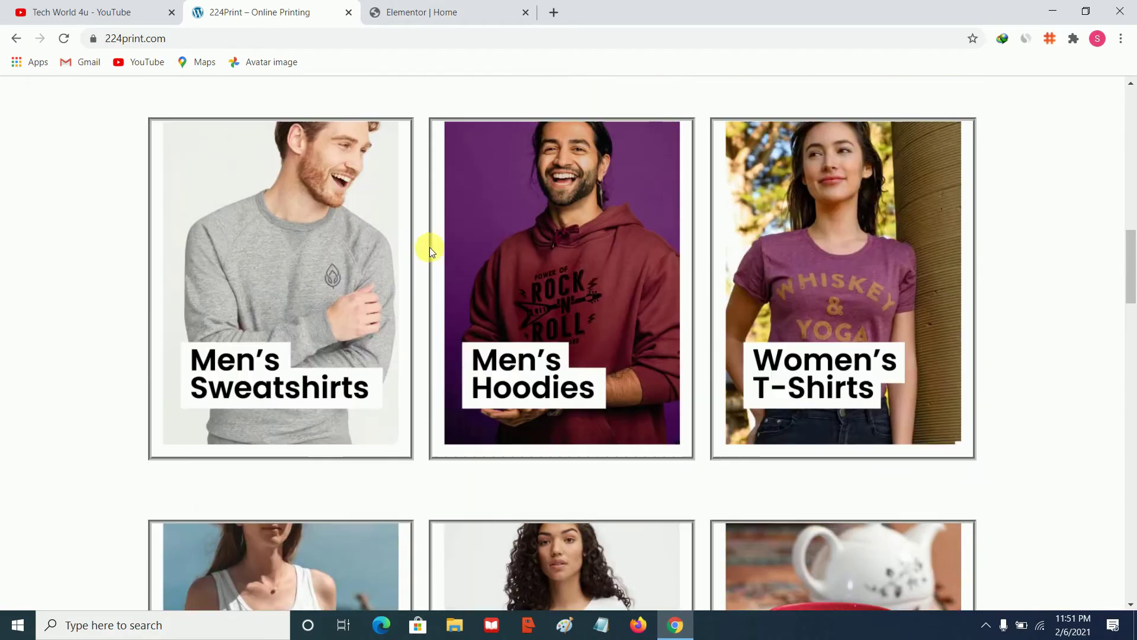
Switch to the Elementor page and duplicate the three-column T-shirt image section under the Products that you can Design heading
scroll(429, 247, up, 7)
scroll(299, 436, down, 11)
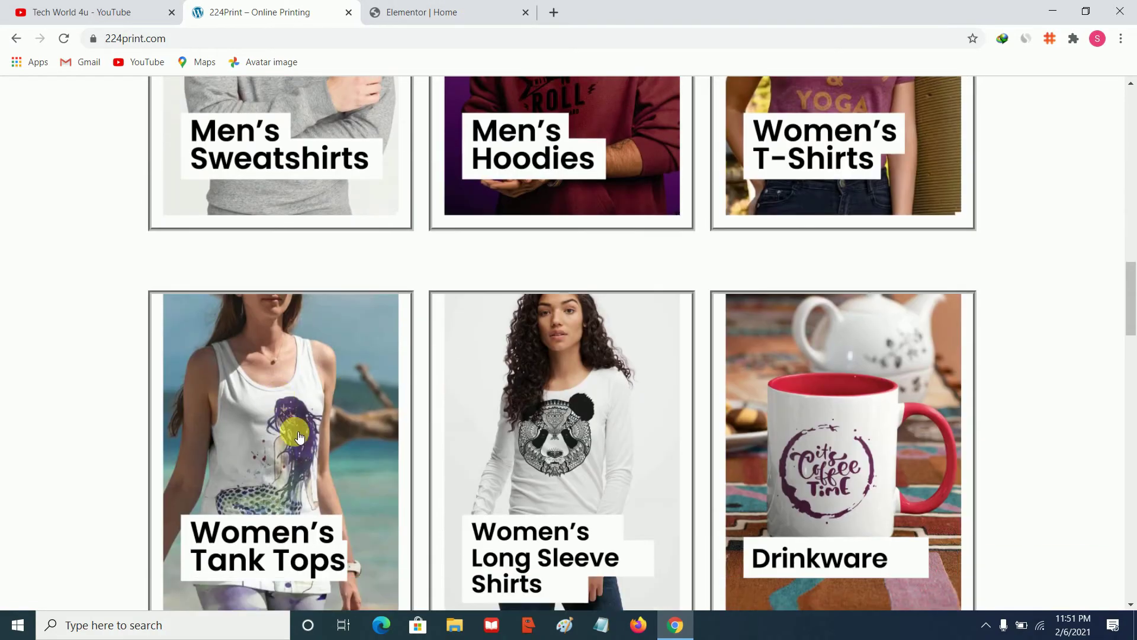
click(437, 10)
scroll(580, 334, up, 10)
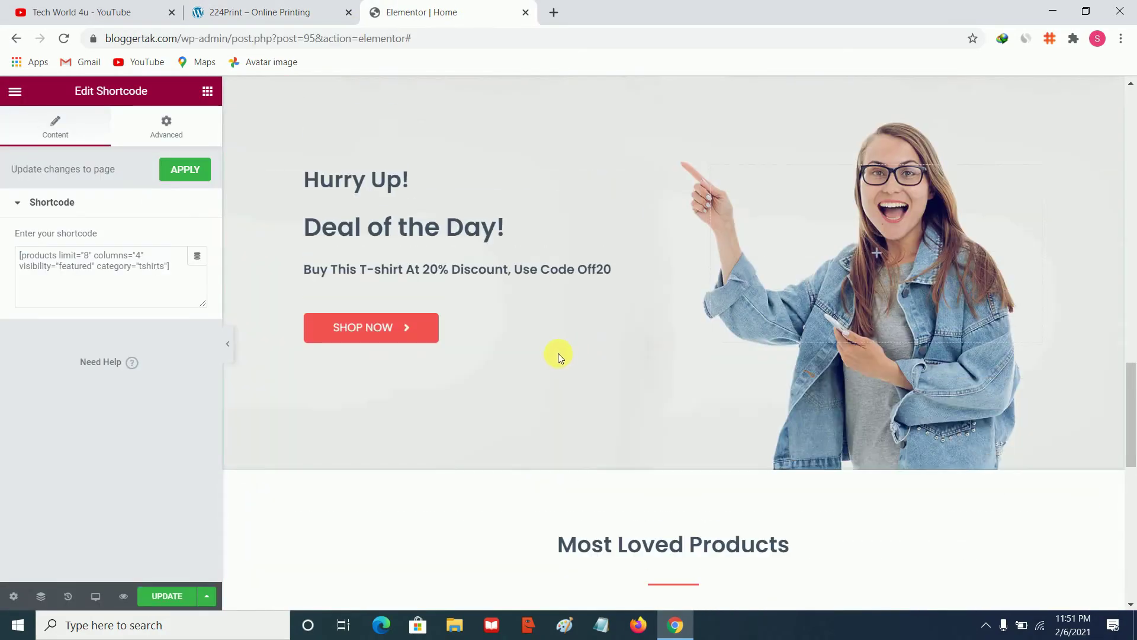
scroll(582, 348, up, 7)
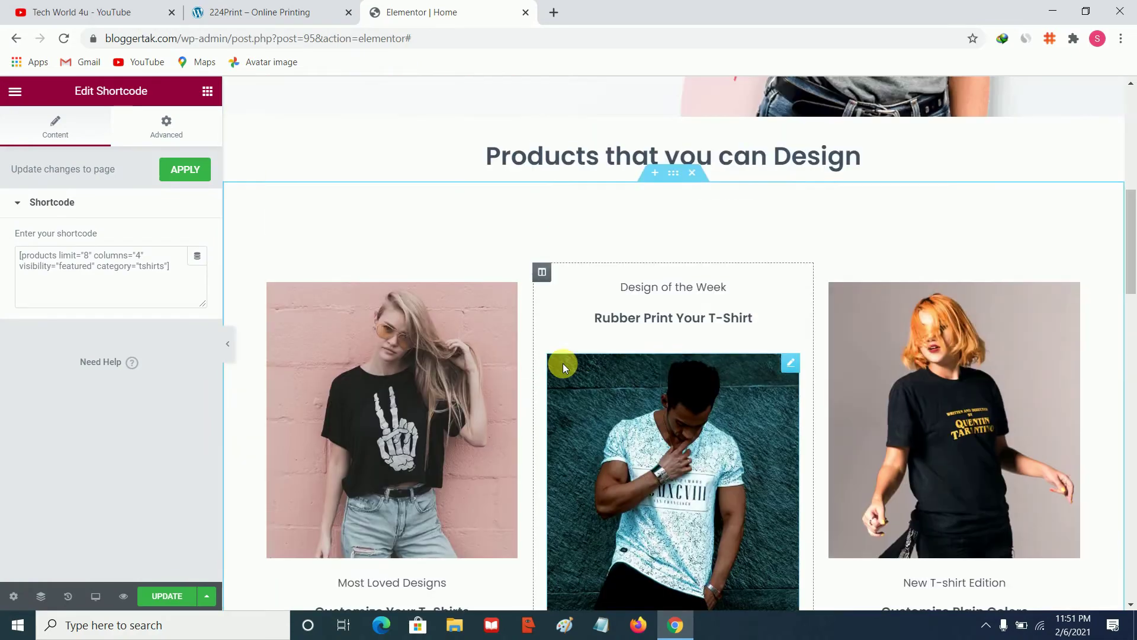
right_click(674, 176)
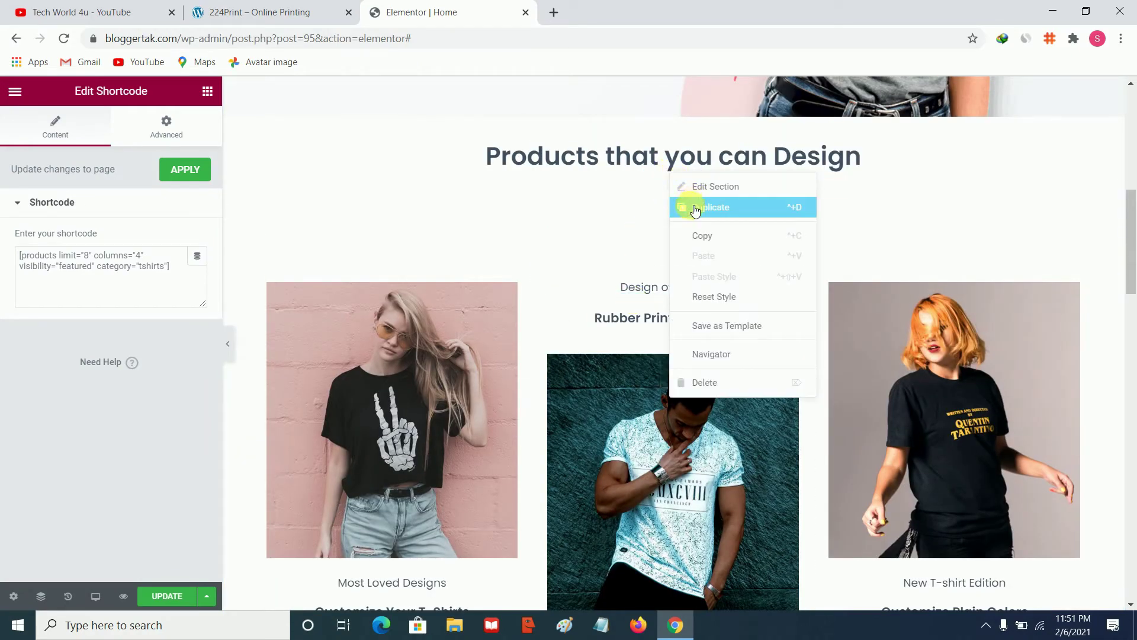
click(694, 207)
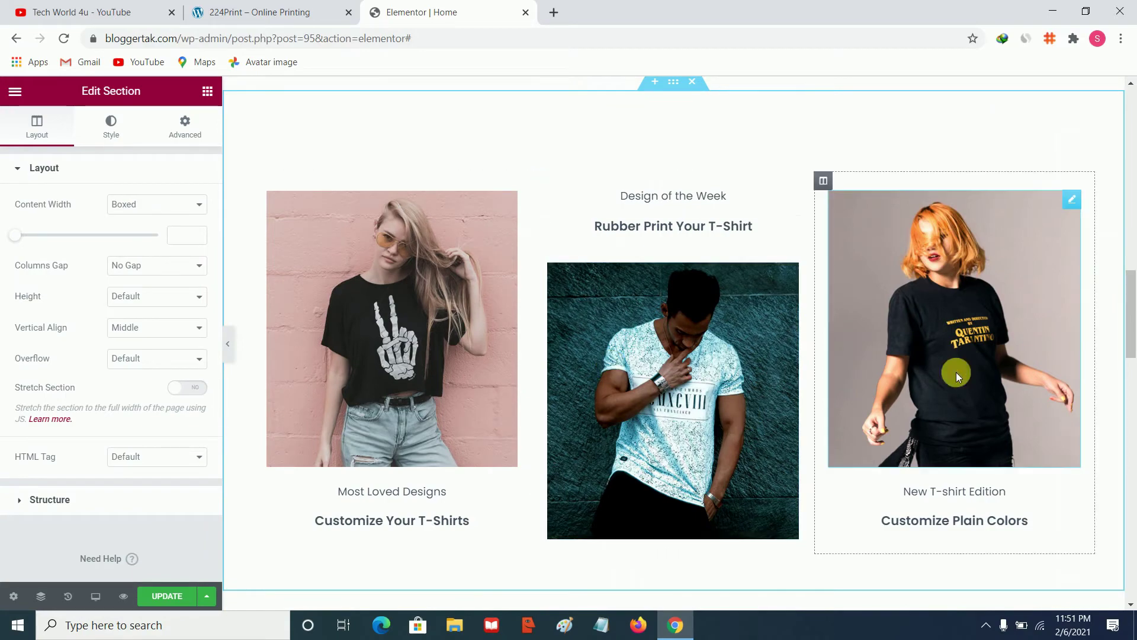
scroll(628, 367, down, 5)
scroll(637, 388, up, 4)
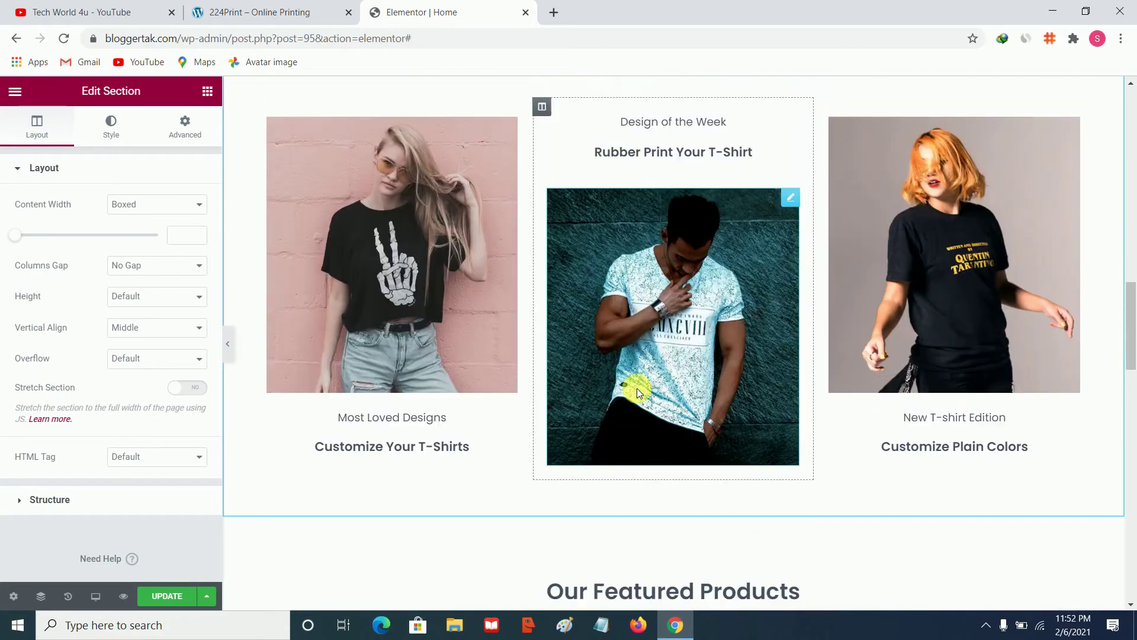
scroll(705, 356, down, 3)
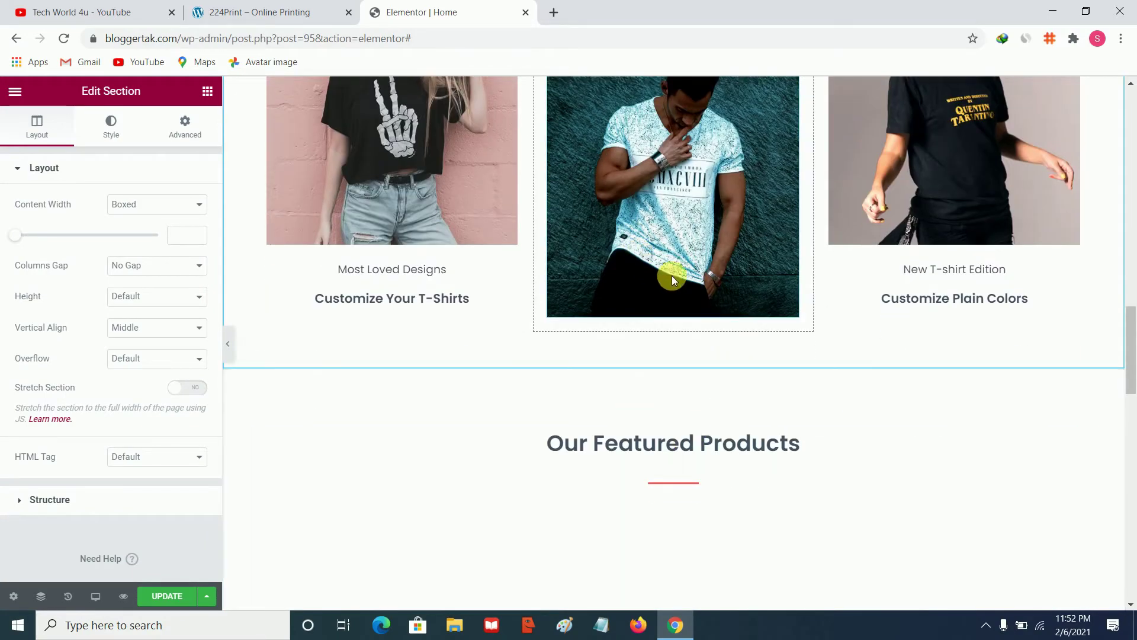
scroll(672, 276, up, 4)
scroll(610, 328, up, 6)
scroll(613, 340, down, 4)
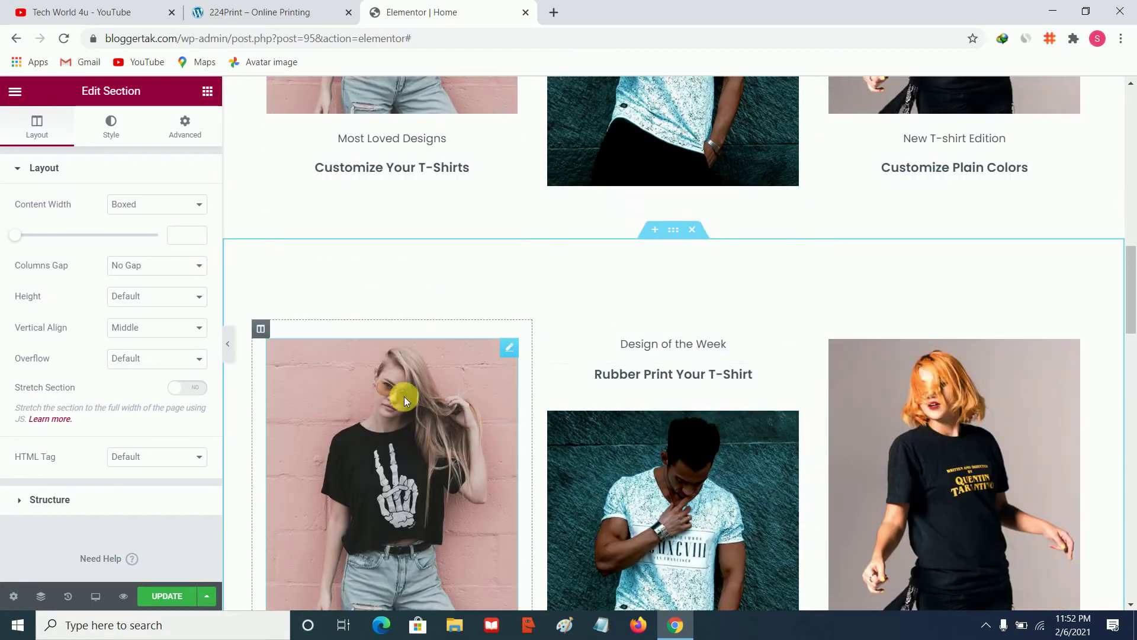
Open the first image of the duplicated T-shirt section for editing, and delete the duplicated section
click(388, 418)
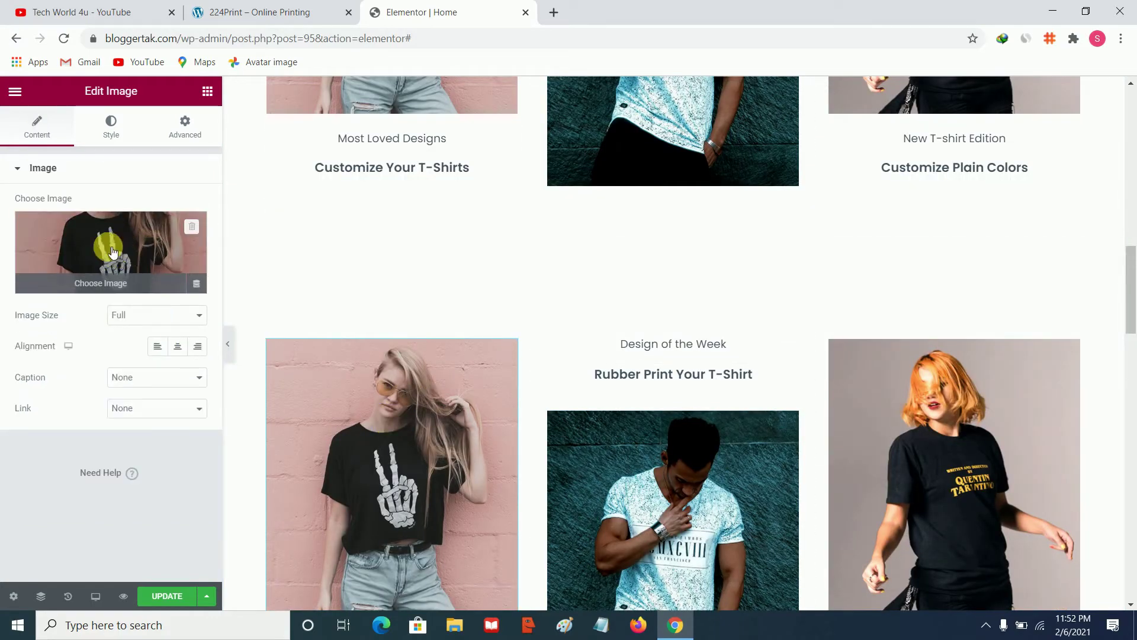
scroll(696, 408, up, 4)
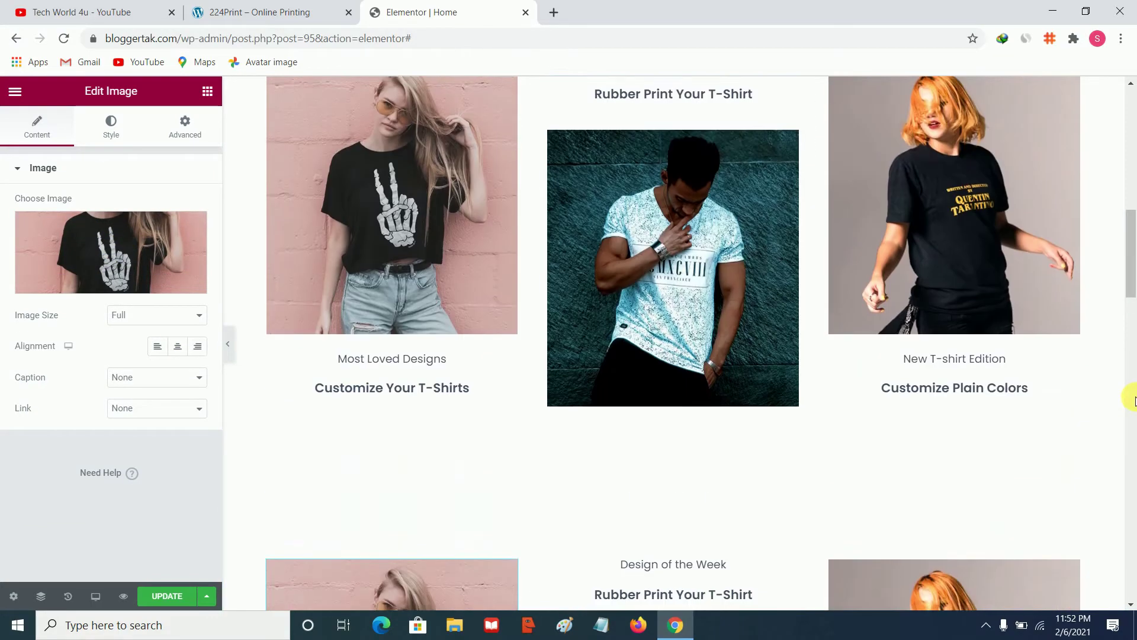
mouse_move(670, 476)
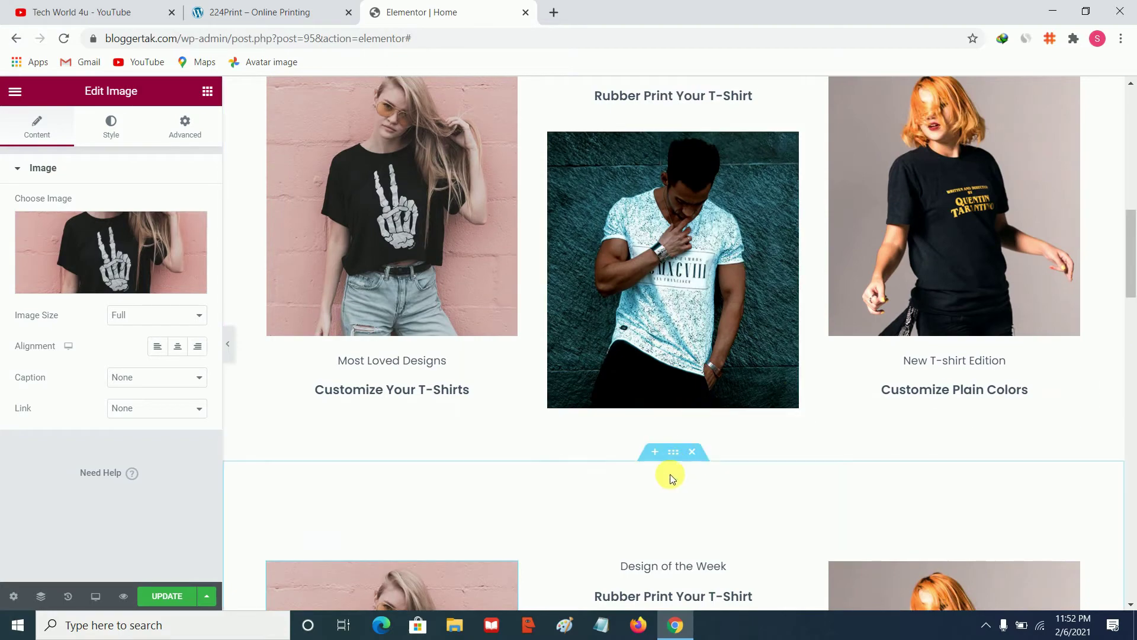
click(697, 454)
scroll(1019, 376, up, 4)
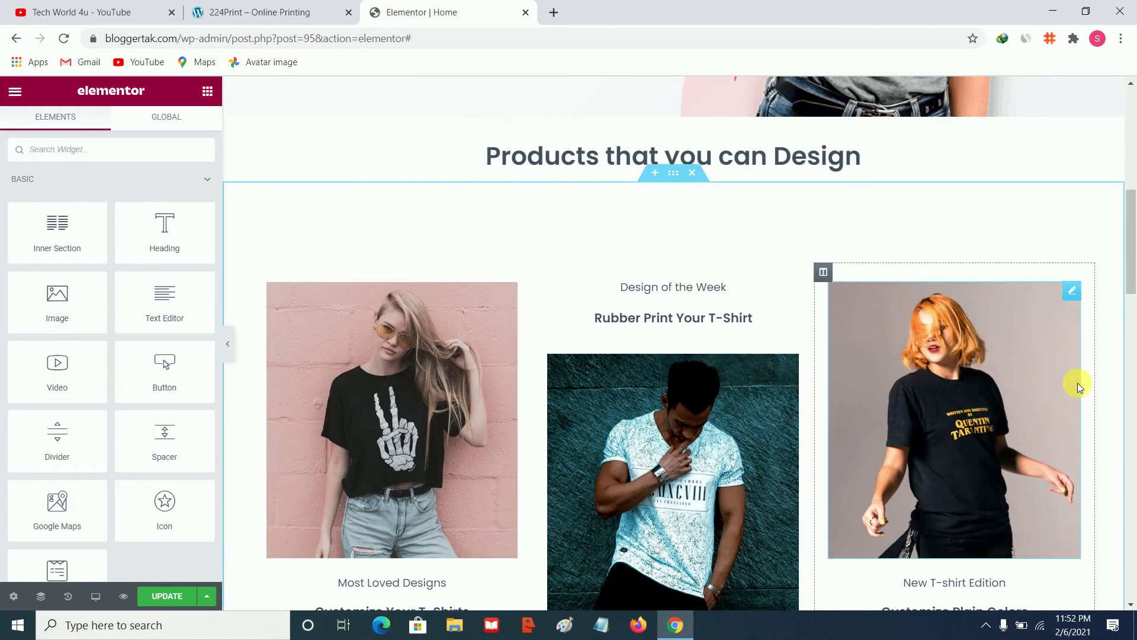
Switch to the 224Print site and copy the HOW IT WORKS heading text below its Most Loved Products section
scroll(1078, 383, down, 15)
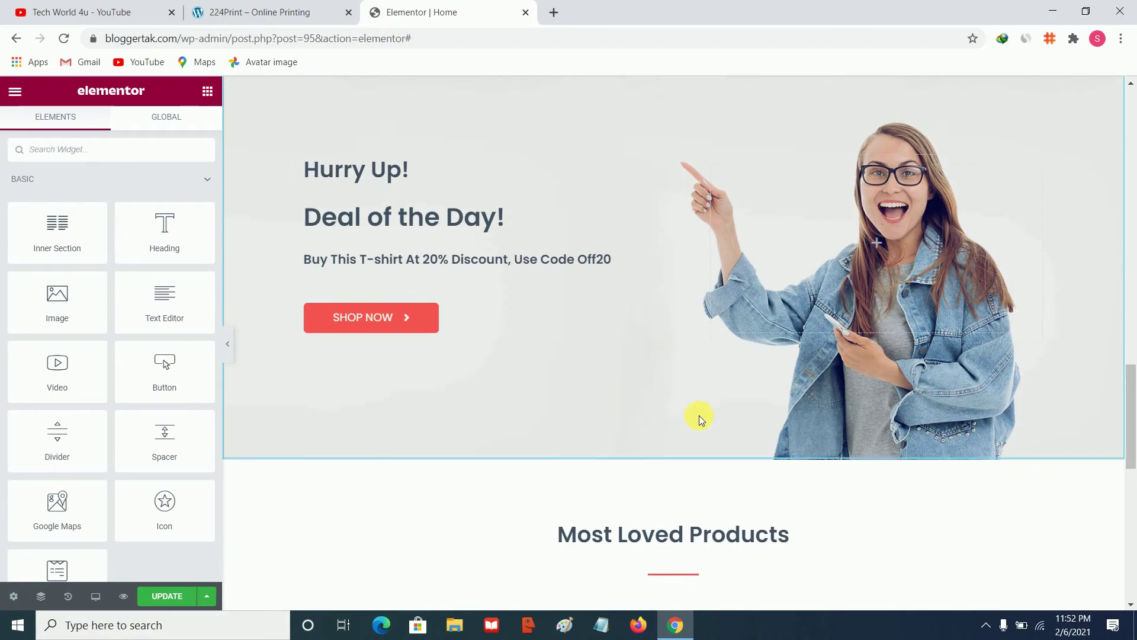
scroll(699, 420, down, 10)
scroll(568, 432, up, 5)
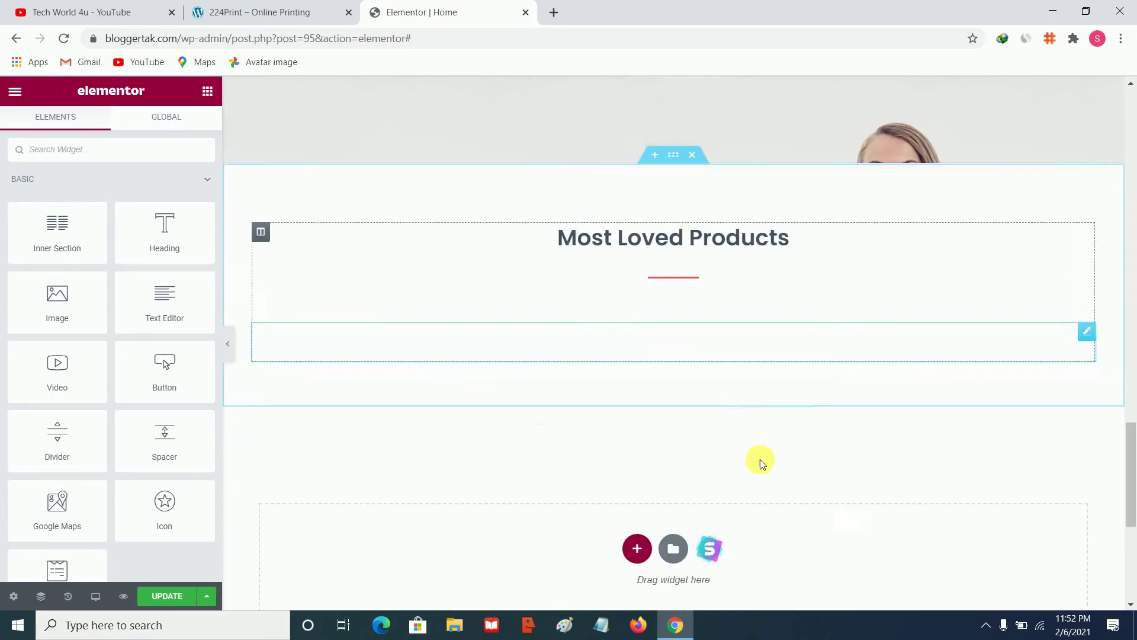
click(256, 12)
scroll(332, 322, down, 12)
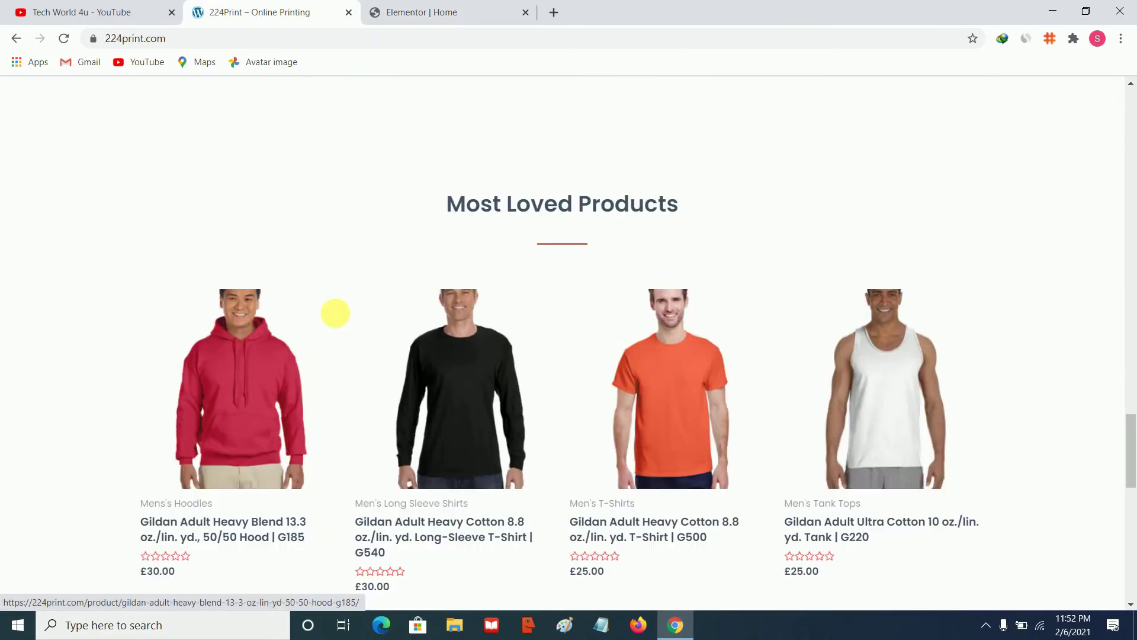
scroll(335, 312, down, 10)
scroll(303, 272, up, 3)
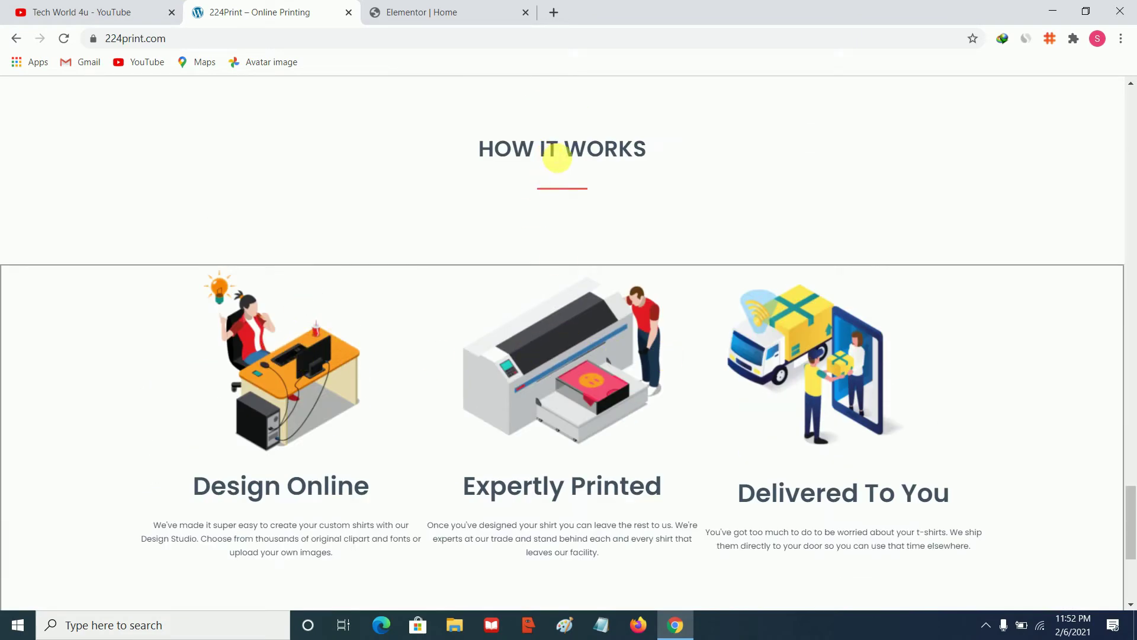
triple_click(555, 153)
right_click(554, 153)
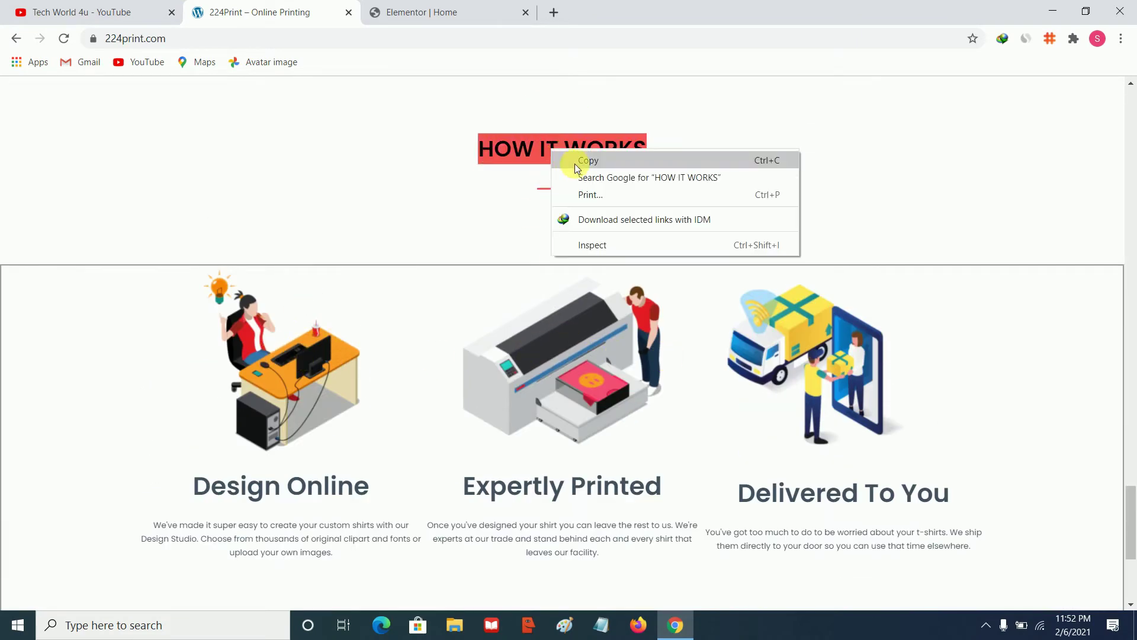
click(569, 159)
Return to the Elementor page, add a single-column section below Most Loved Products and place a Heading widget in it
click(453, 11)
scroll(650, 398, down, 1)
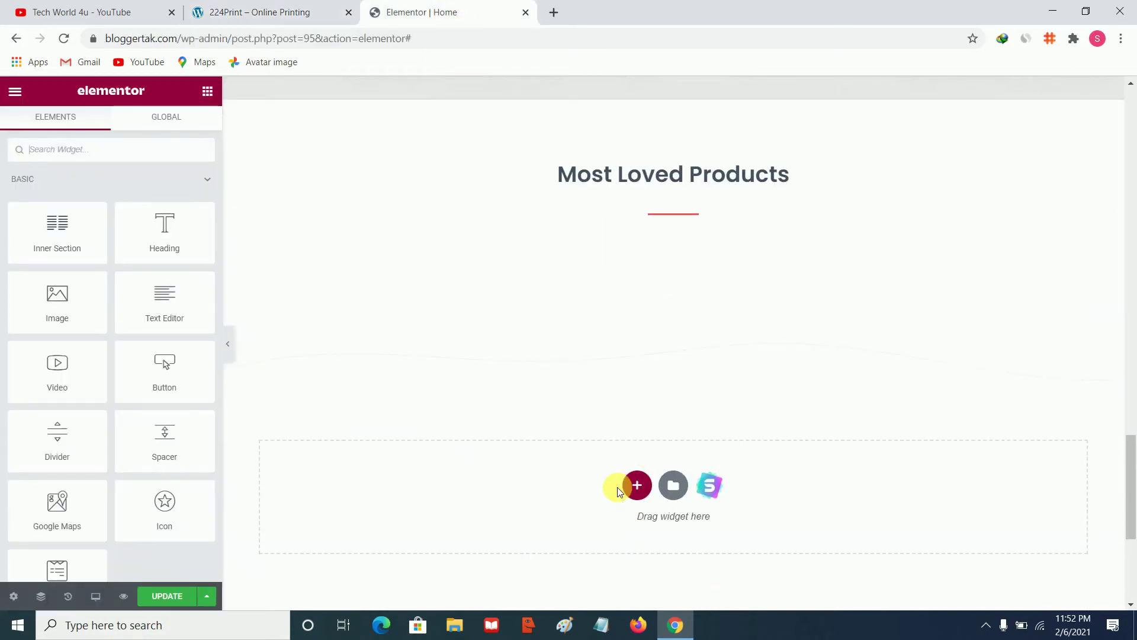
click(638, 485)
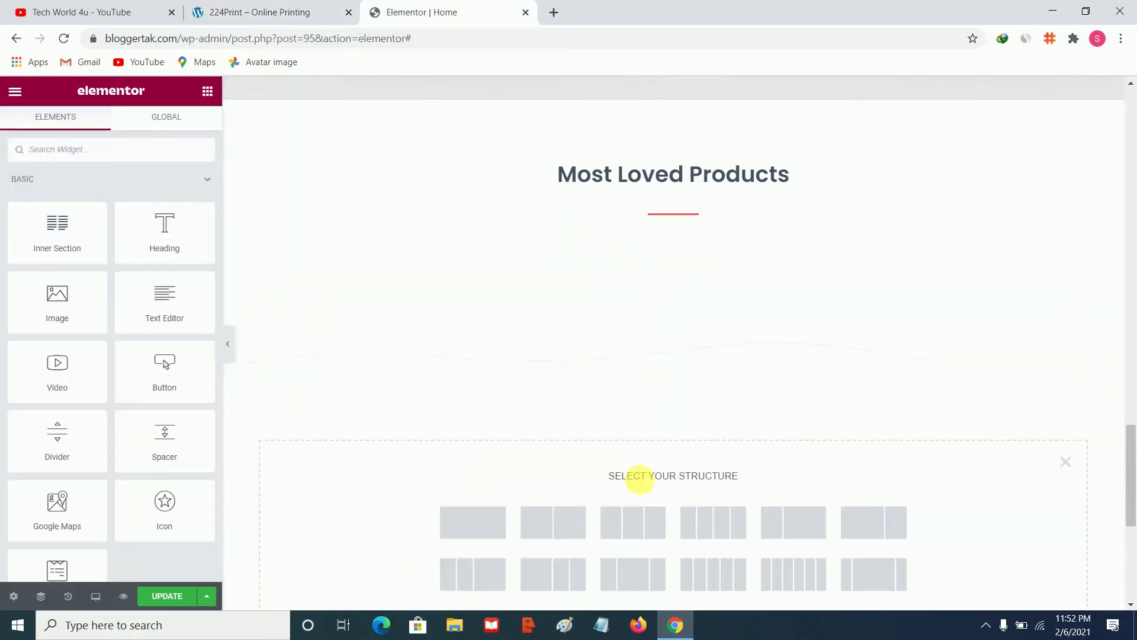
click(501, 521)
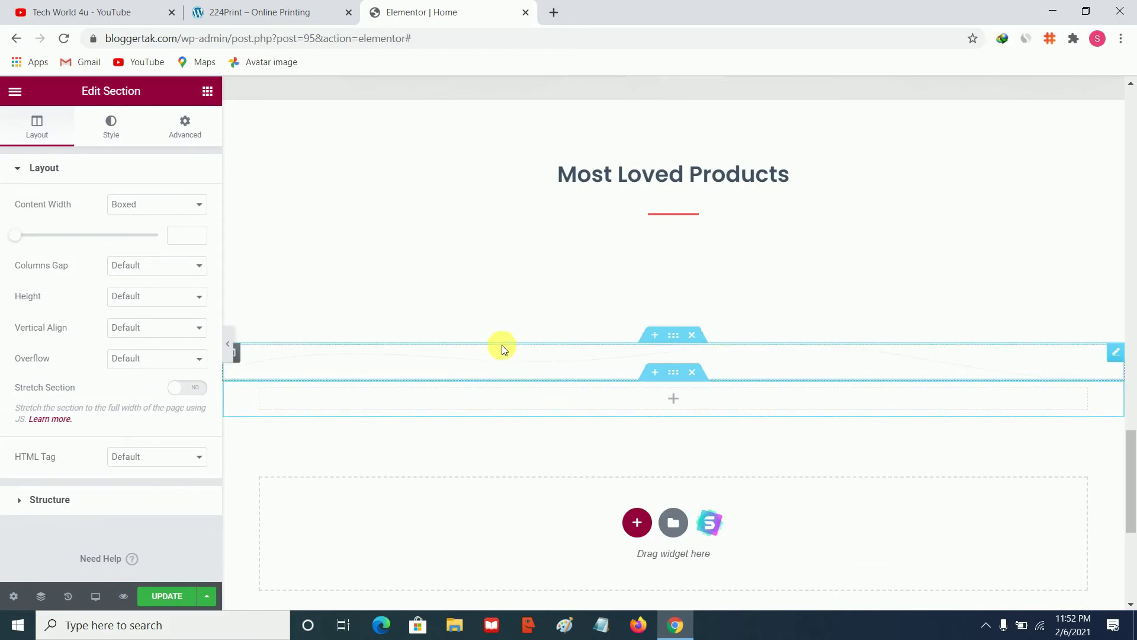
click(532, 405)
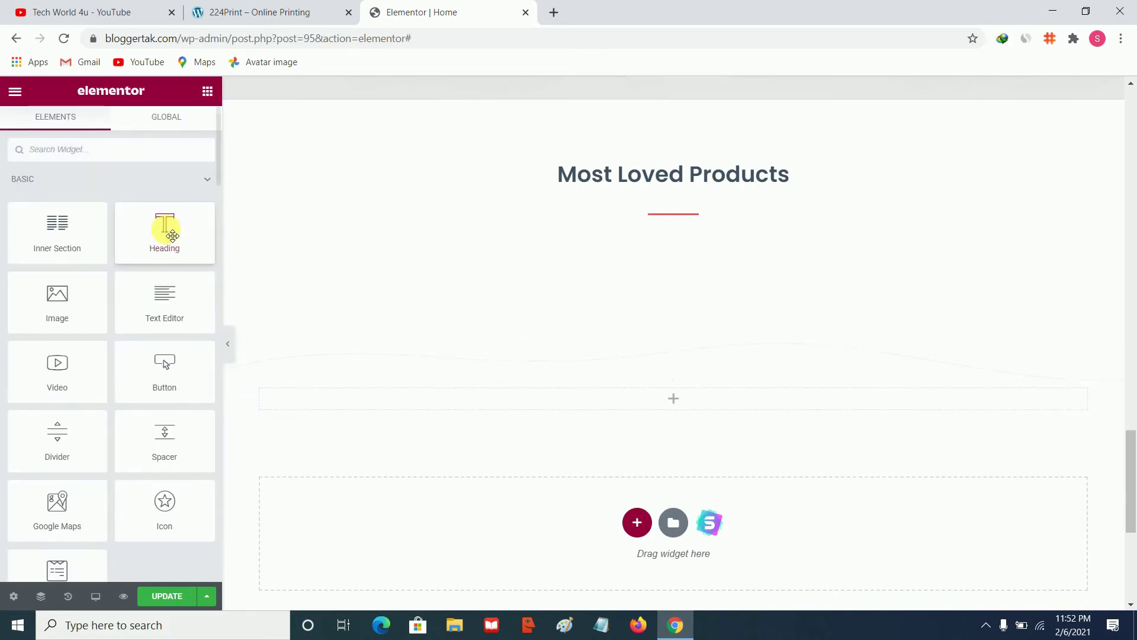
drag(168, 228, 453, 410)
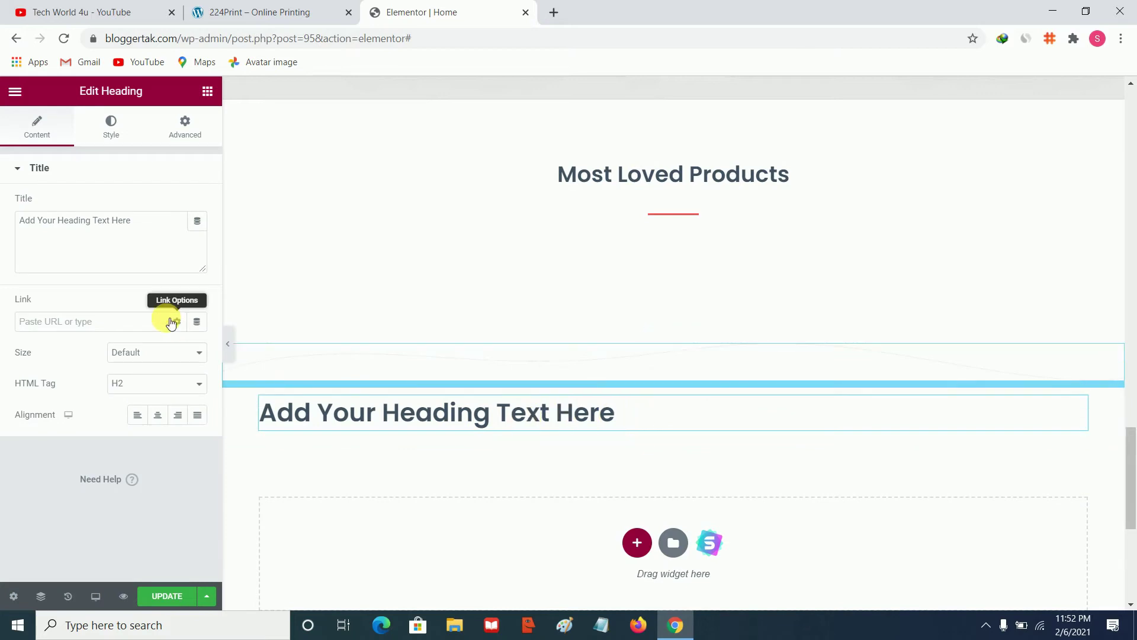
Replace the new heading's placeholder title with the copied text HOW IT WORKS and center-align it
click(132, 235)
right_click(134, 235)
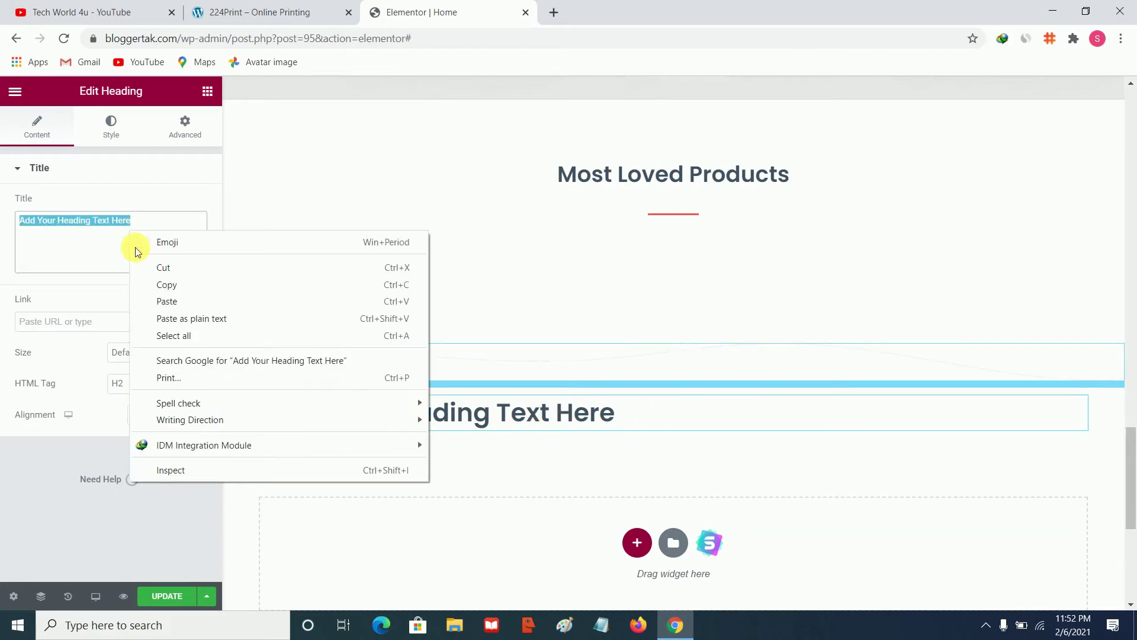
click(183, 299)
click(163, 415)
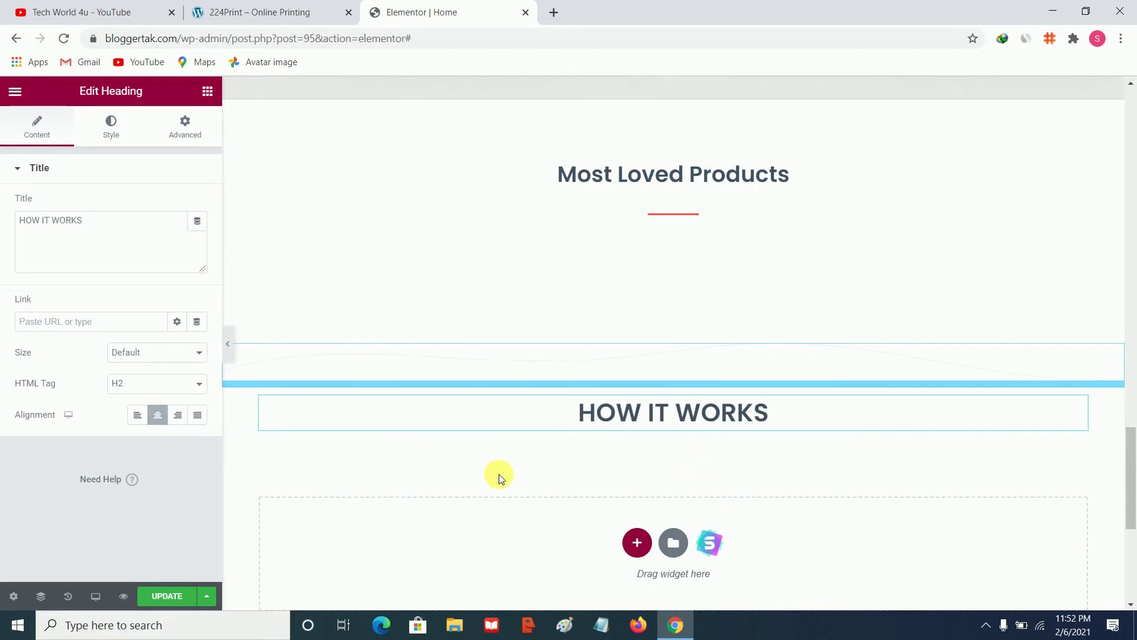
Add a section with three equal columns below the HOW IT WORKS heading
click(637, 542)
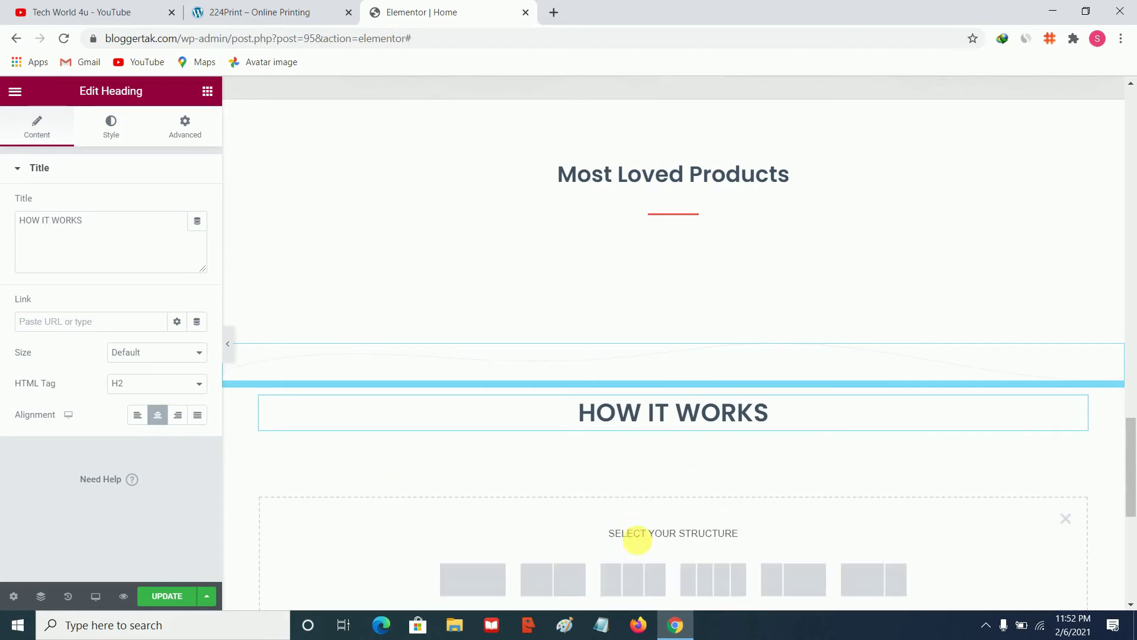
scroll(875, 515, down, 1)
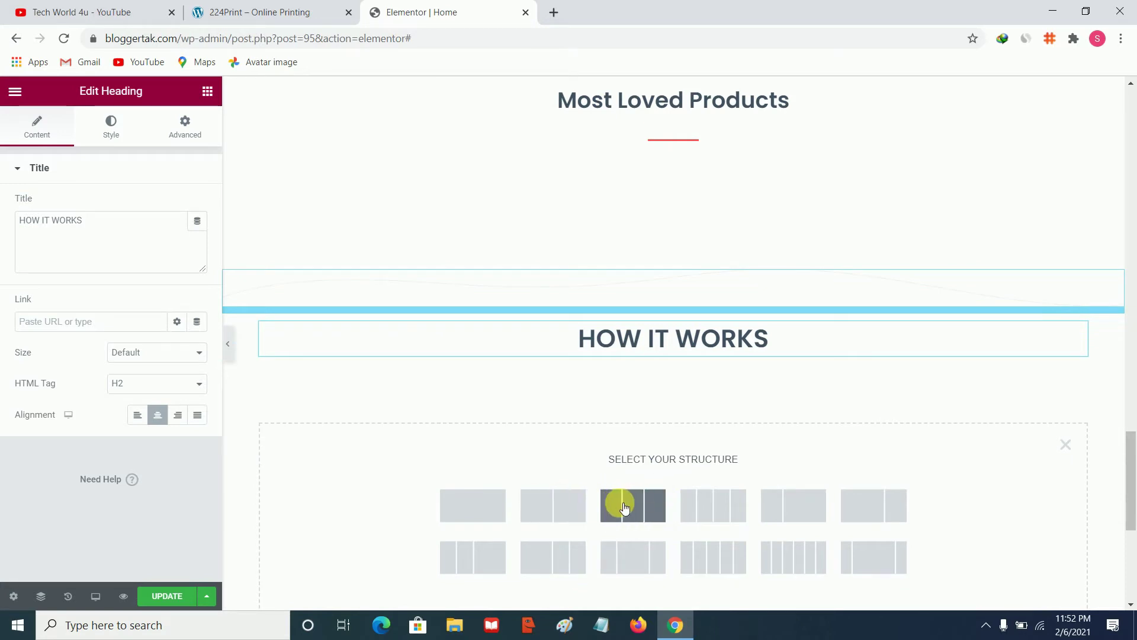
click(627, 508)
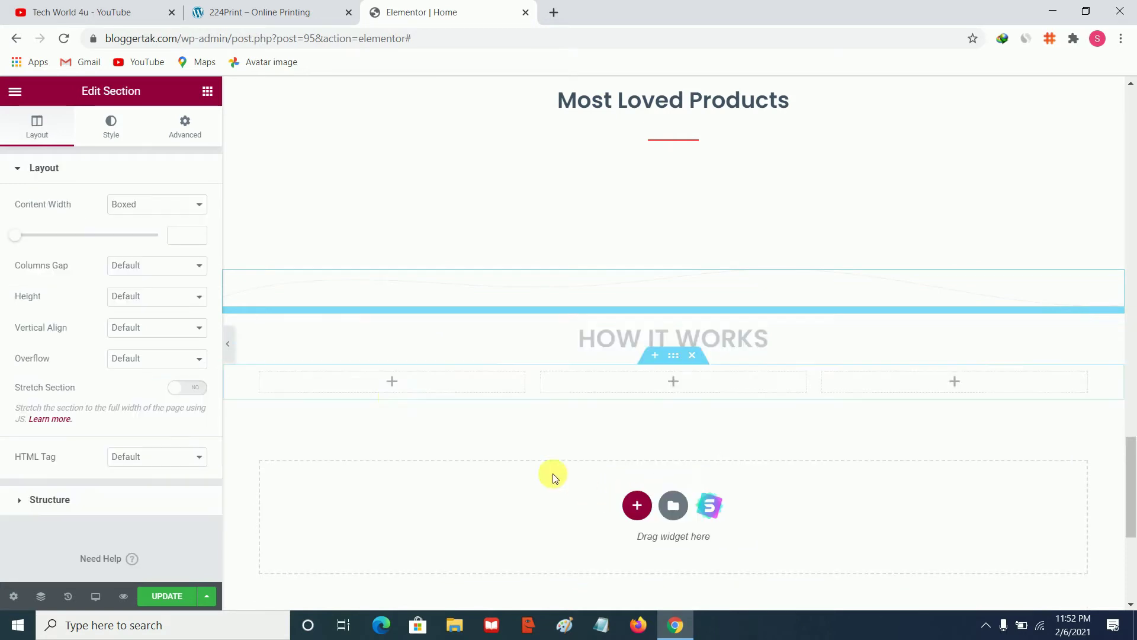
Place an Image widget in each of the three columns below the HOW IT WORKS heading
click(440, 382)
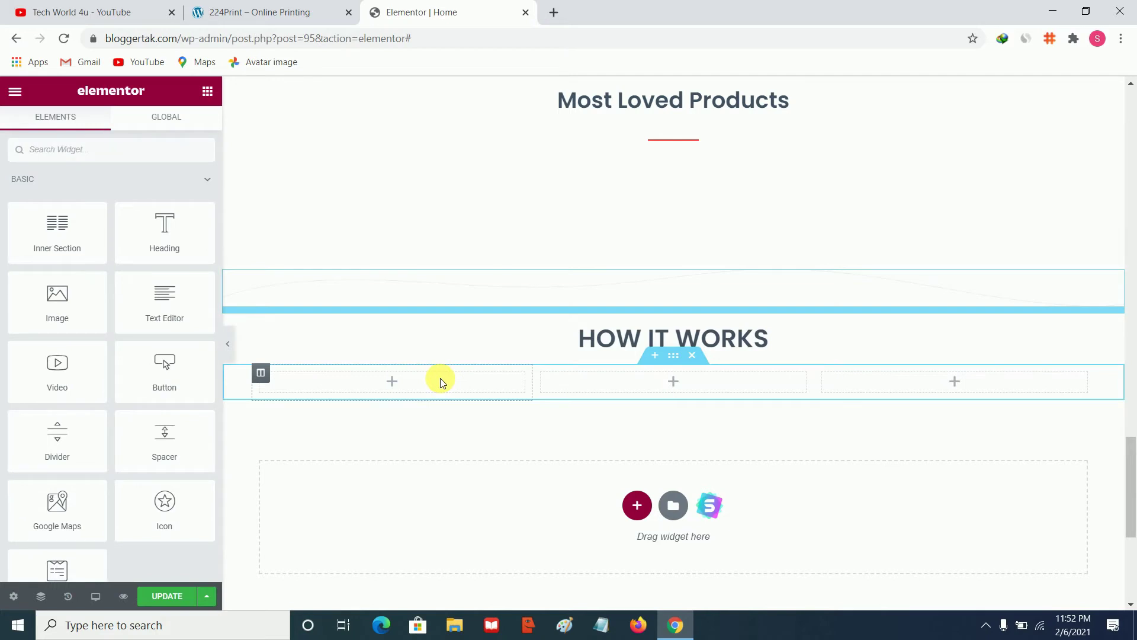
drag(48, 308, 311, 382)
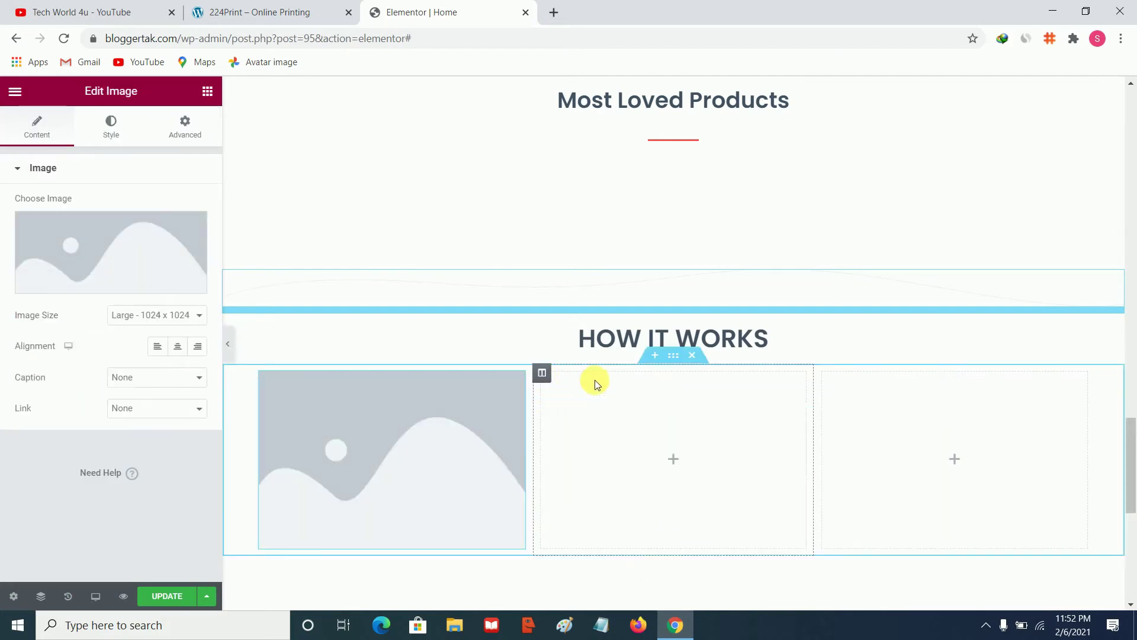
click(596, 389)
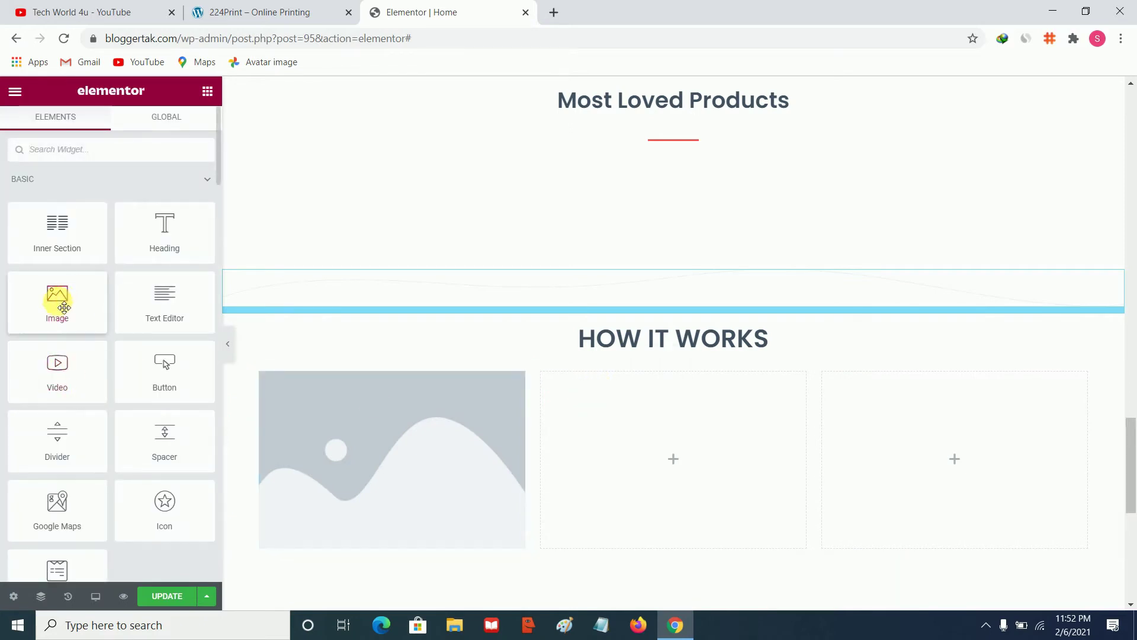
drag(55, 300, 631, 418)
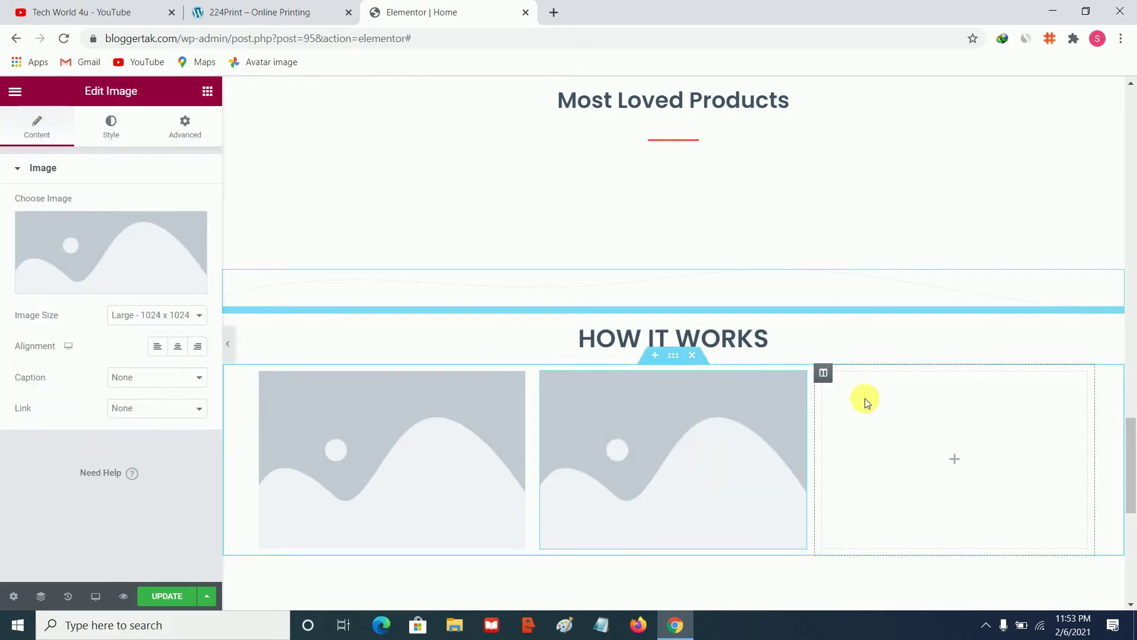
click(864, 398)
drag(50, 317, 863, 431)
Switch to the 224Print site and save the Design Online illustration to the Desktop as your_demand-300x254.png
click(320, 5)
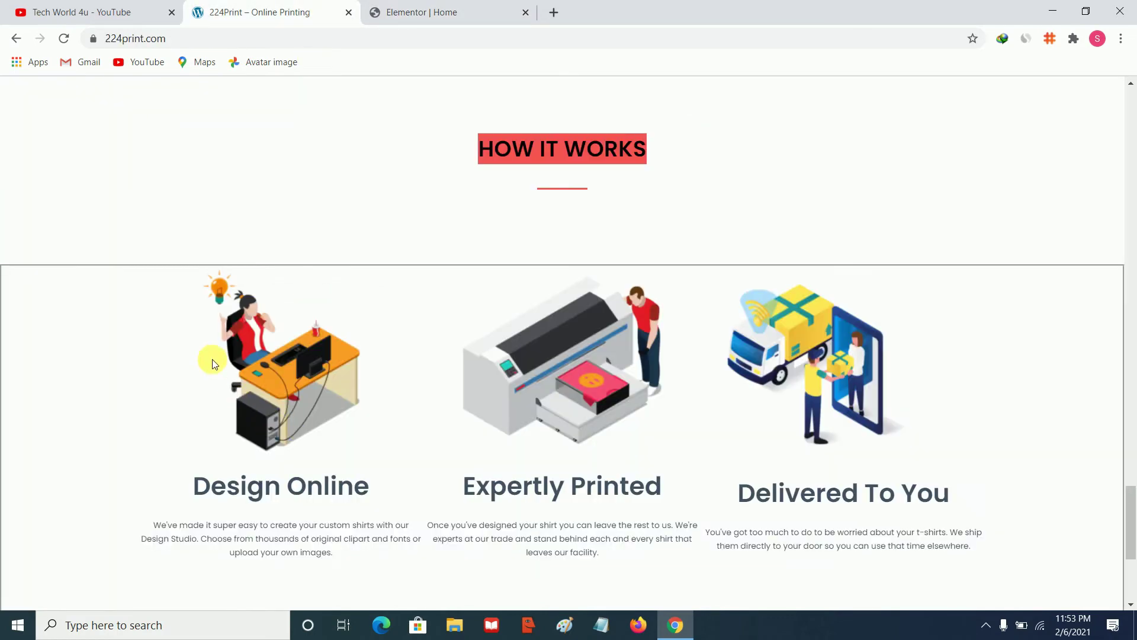
scroll(263, 230, down, 3)
right_click(263, 230)
click(303, 259)
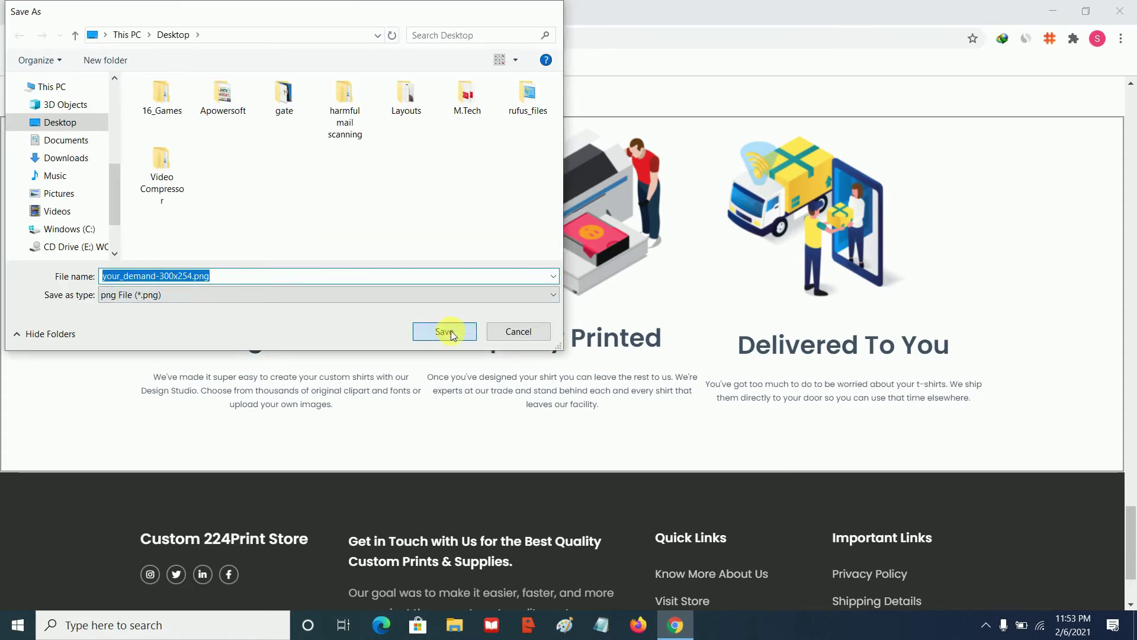
click(446, 332)
Save the Expertly Printed and Delivered To You illustrations to the Desktop as we_print-300x254.png and we_ship-300x254.png
right_click(535, 221)
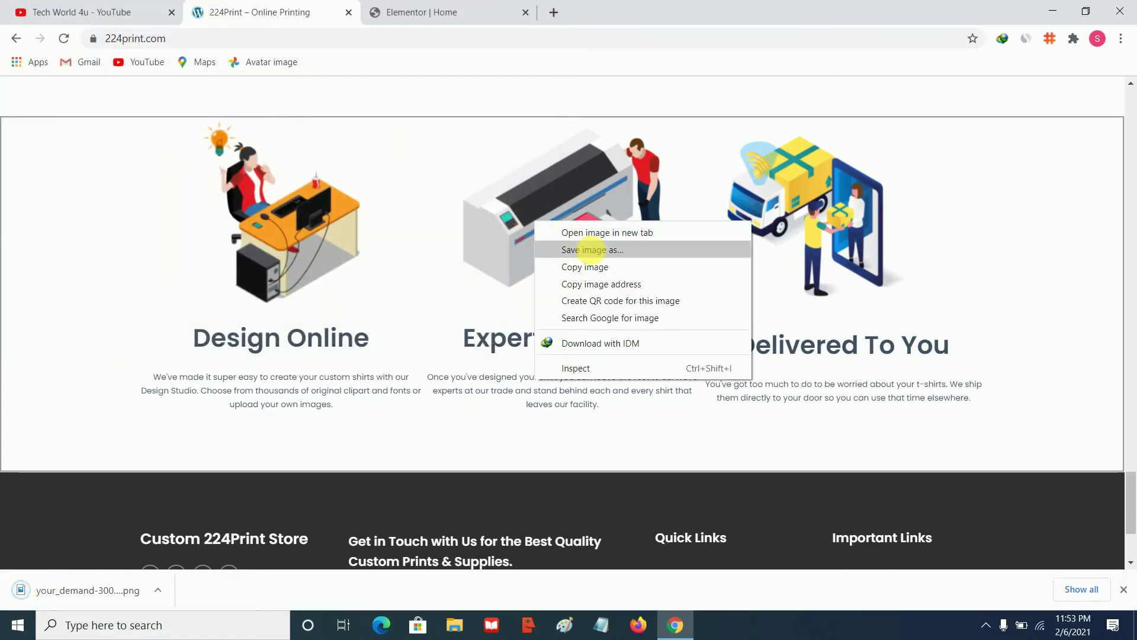
click(593, 249)
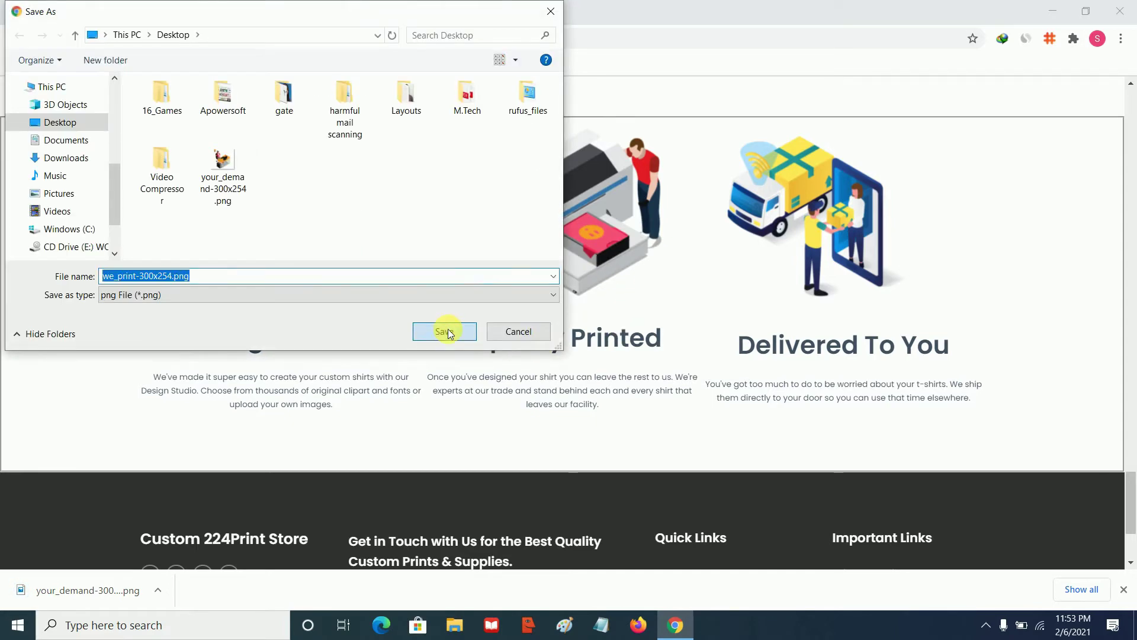
click(446, 332)
right_click(788, 203)
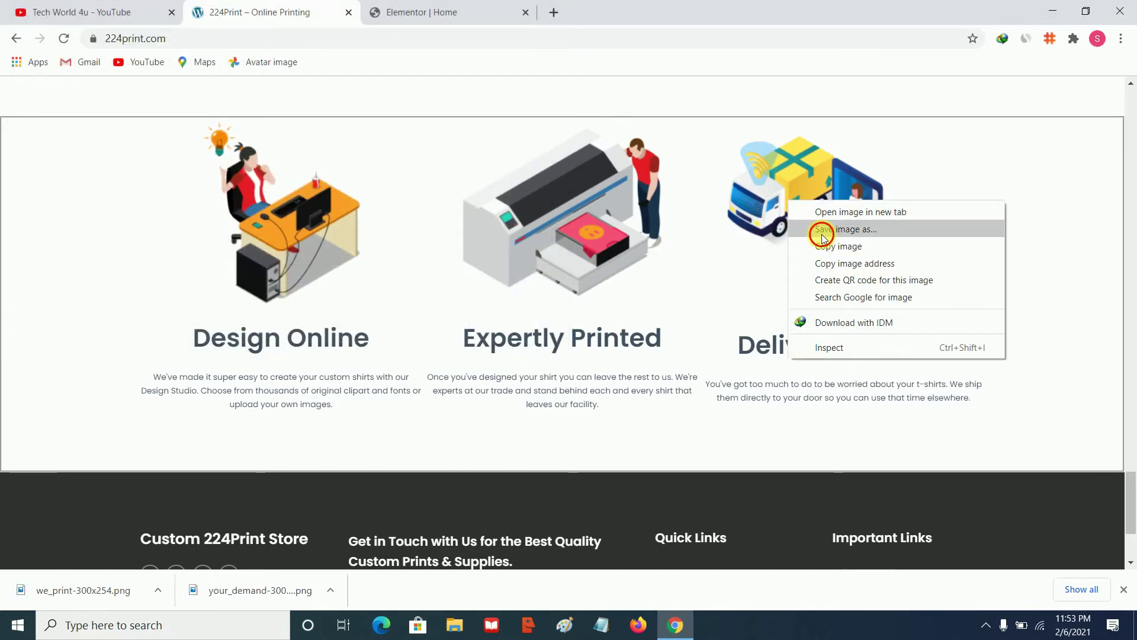
click(822, 235)
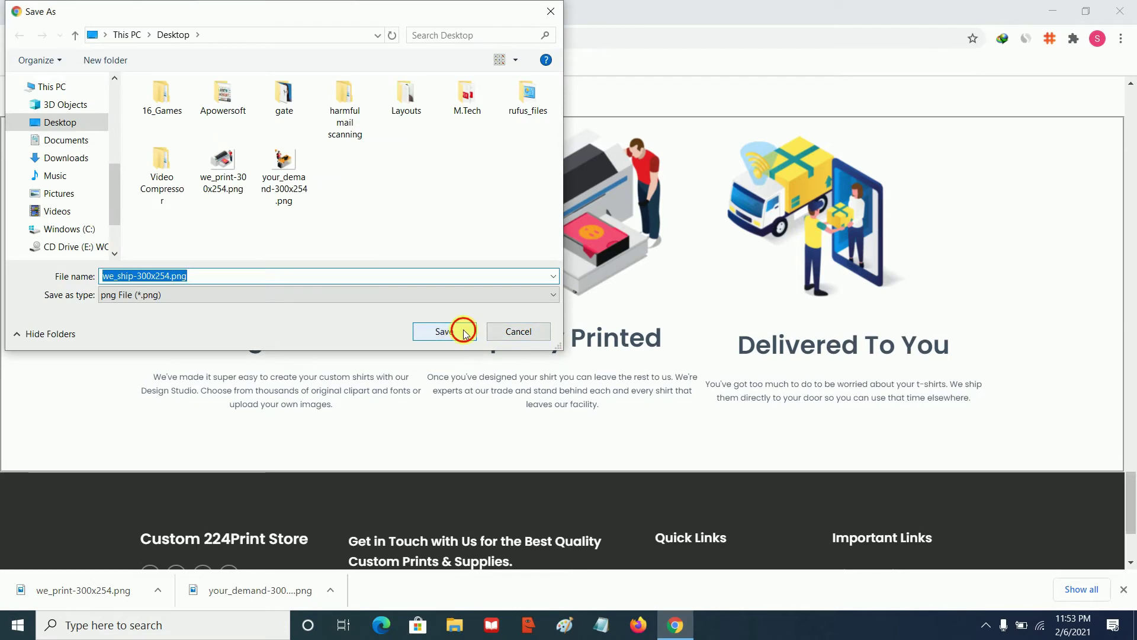
click(464, 333)
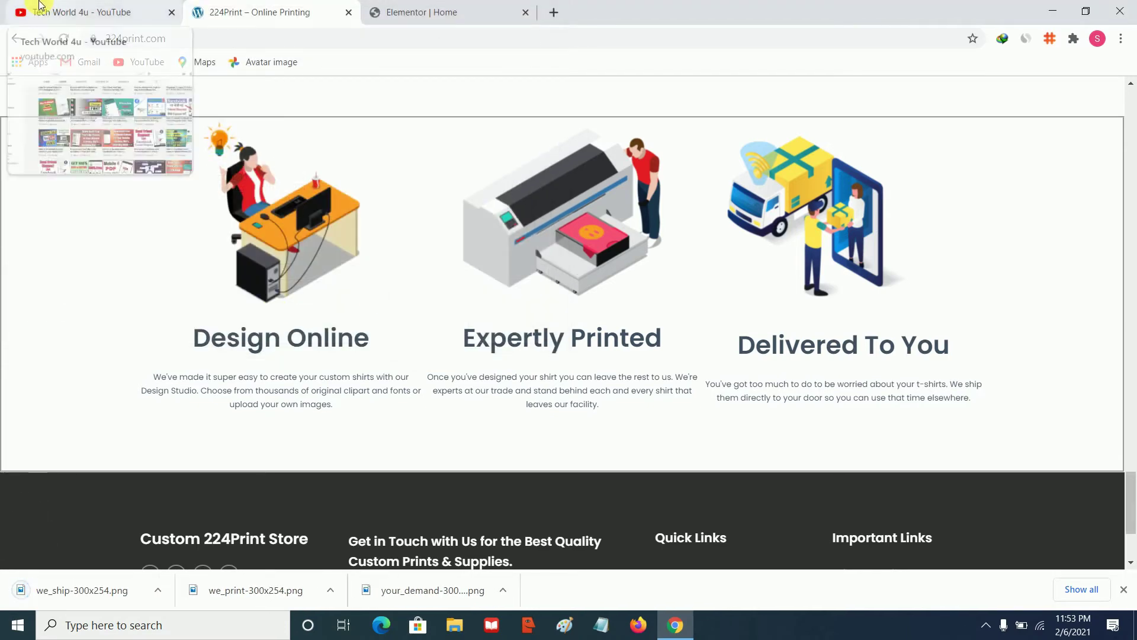
Switch back to the Elementor editor and upload your_demand-300x254.png, we_print-300x254.png and we_ship-300x254.png from the third column's image chooser
click(472, 6)
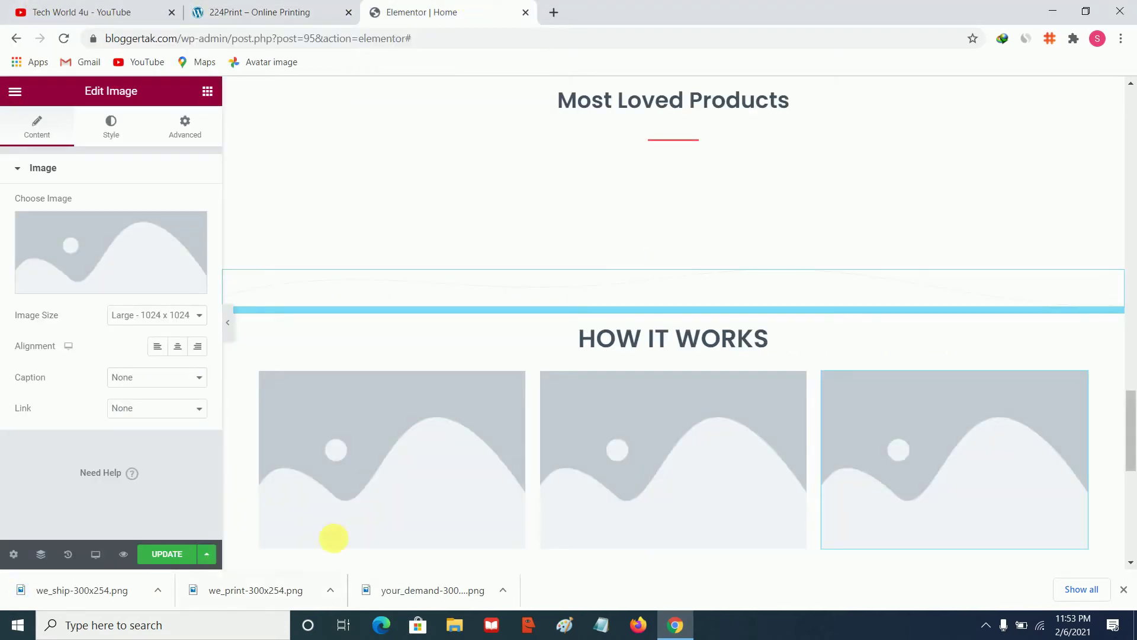
click(48, 285)
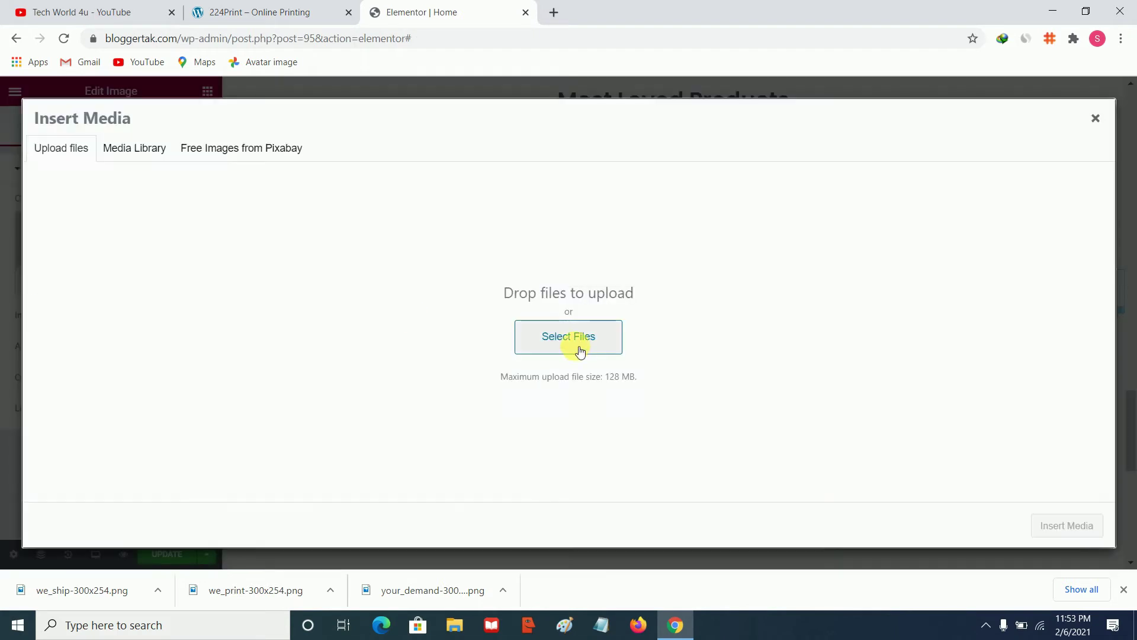
click(559, 337)
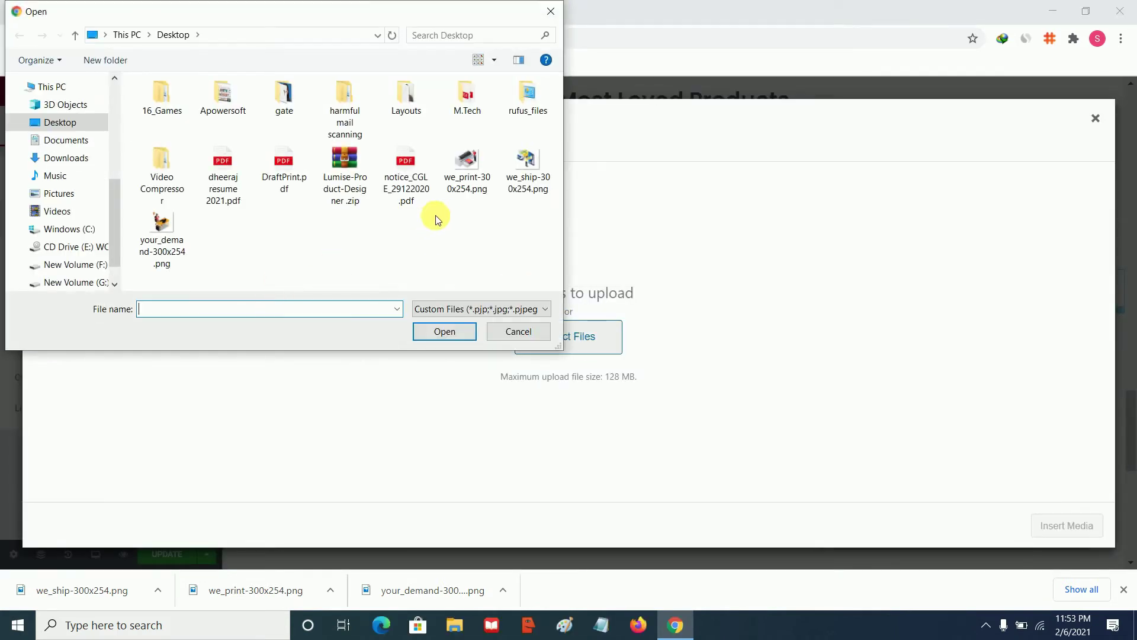
click(459, 186)
ctrl+click(505, 188)
ctrl+click(170, 226)
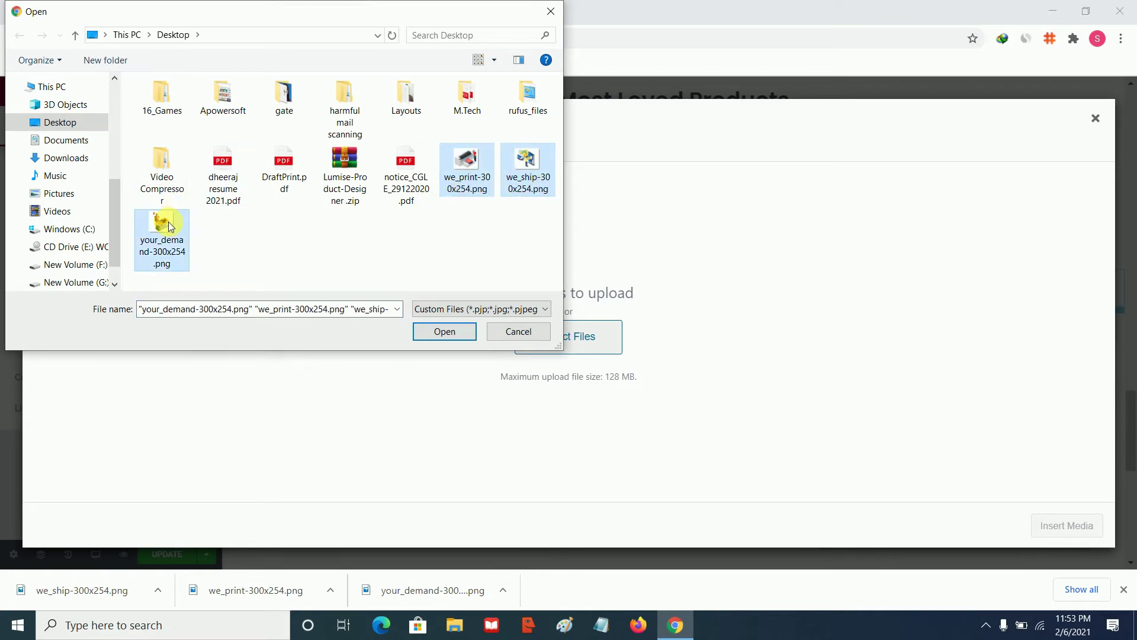
click(427, 330)
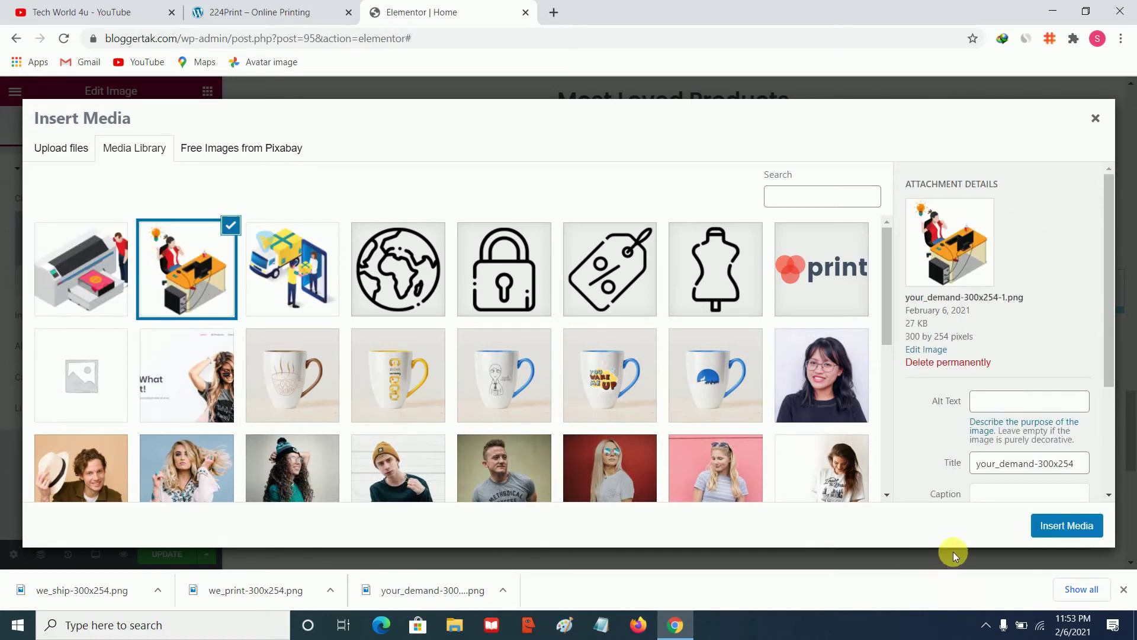
Insert the your_demand-300x254 illustration into the third column's Image widget and return to the 224Print site to compare the image order
click(1047, 529)
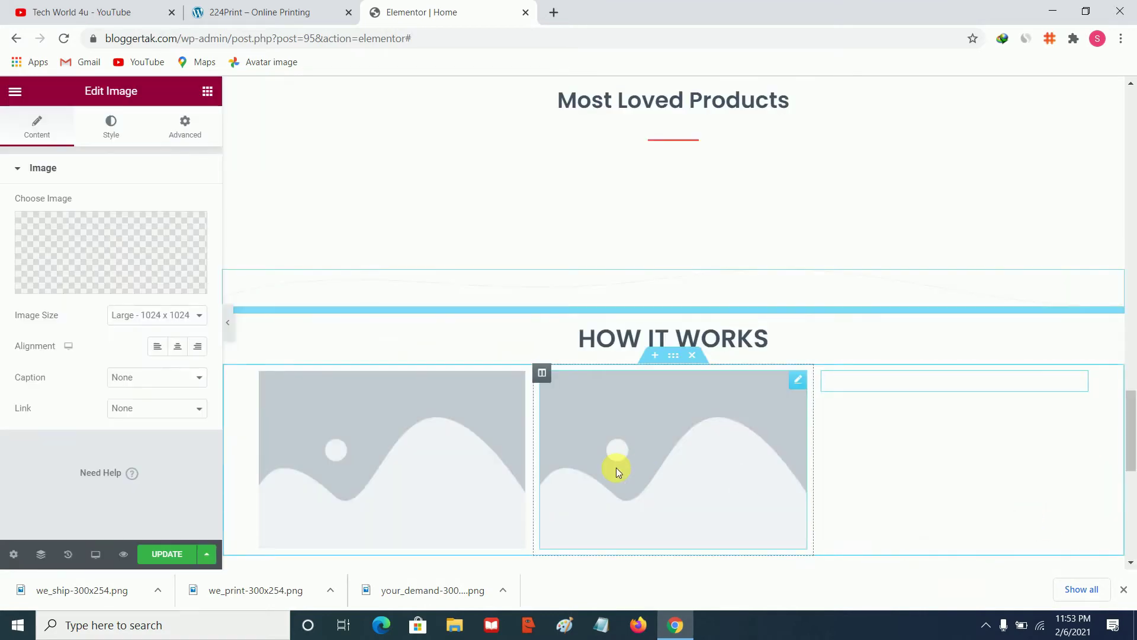
click(309, 7)
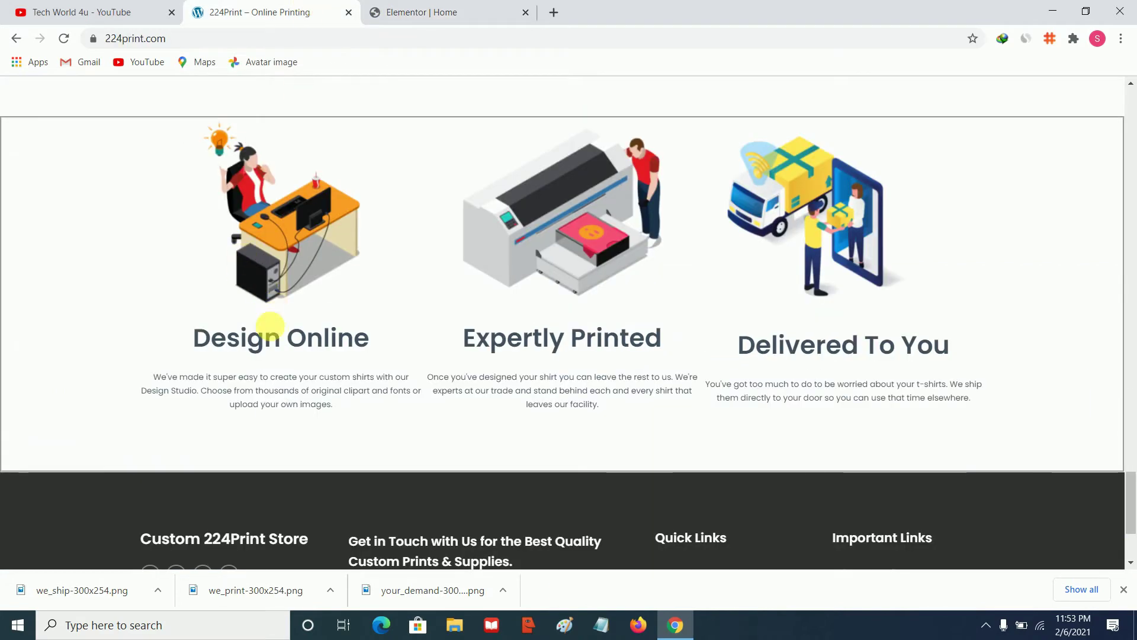
Replace the placeholder in the first How It Works column with the your_demand-300x254 image from the media library
double_click(259, 346)
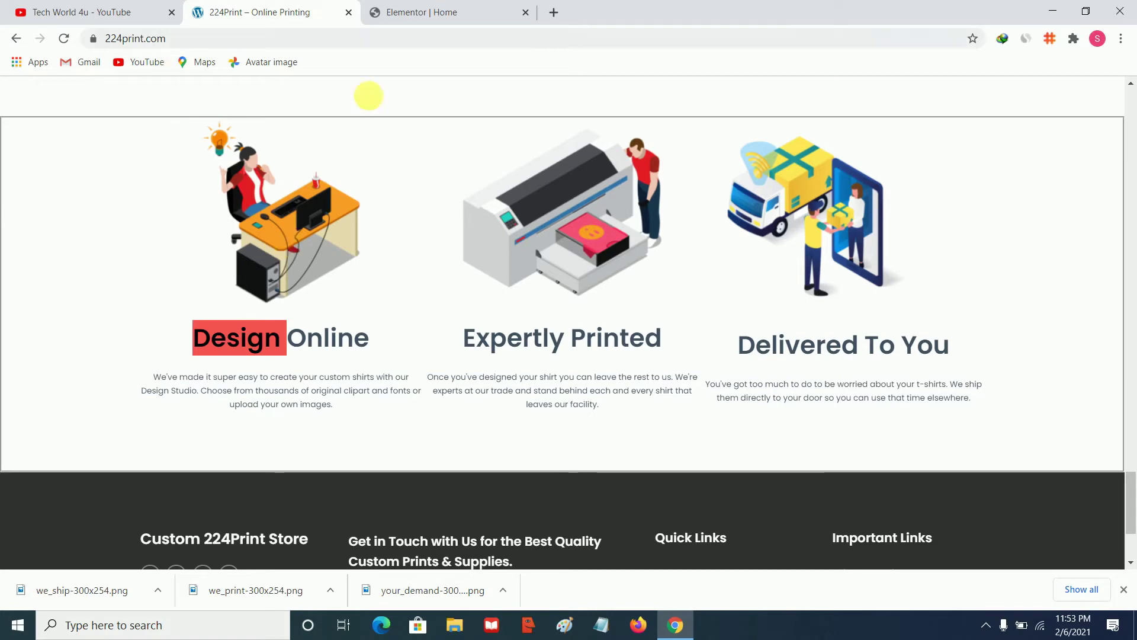
click(421, 10)
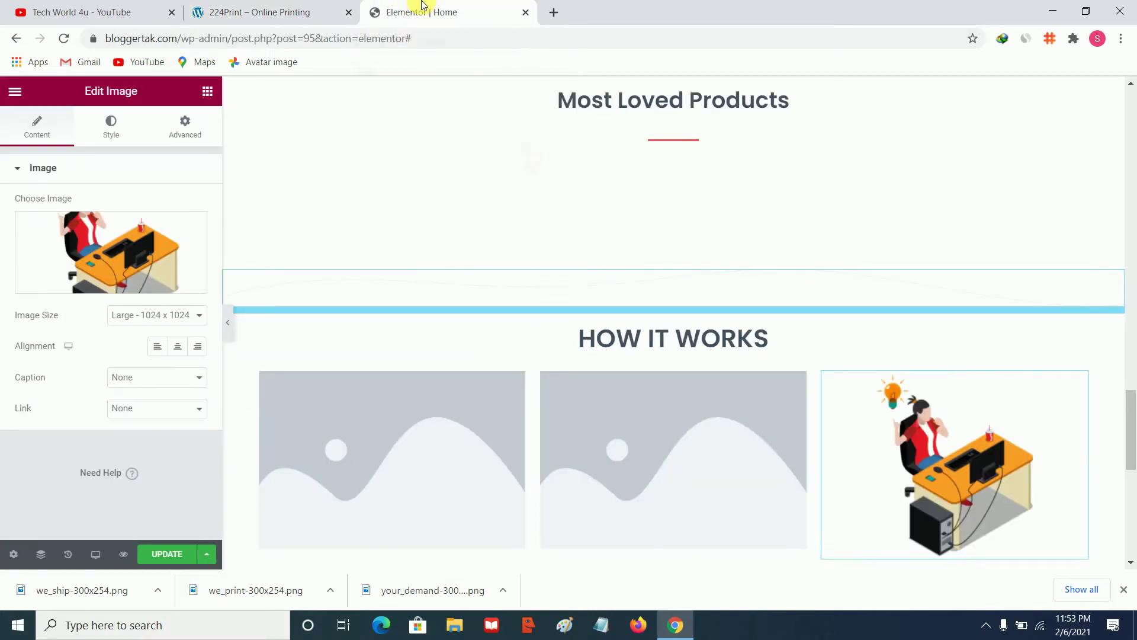
click(389, 418)
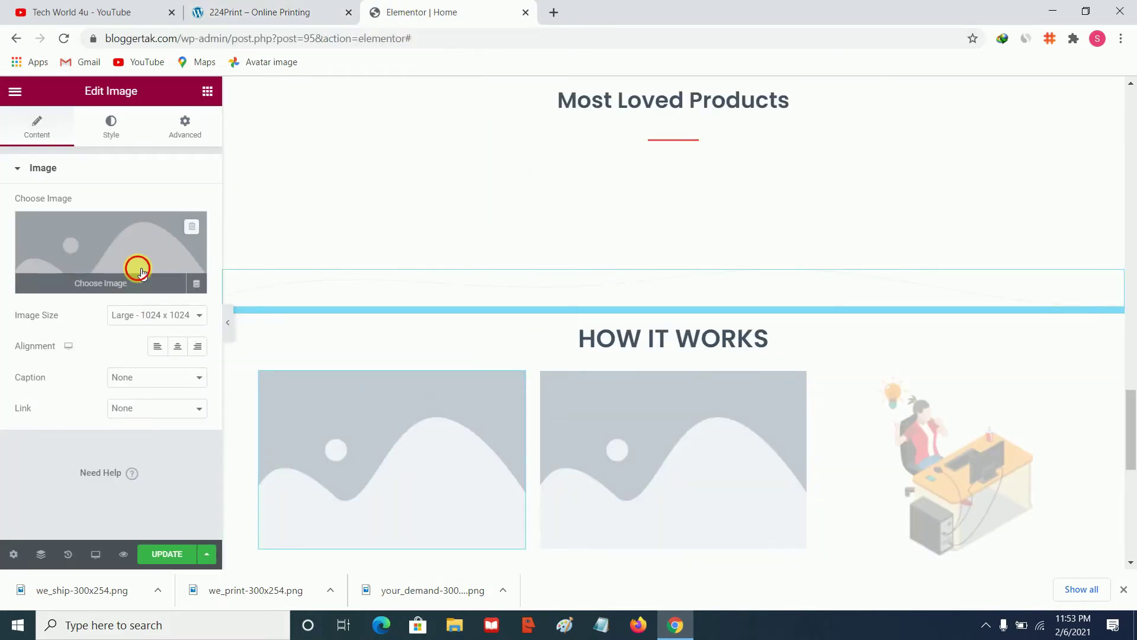
click(137, 268)
click(112, 289)
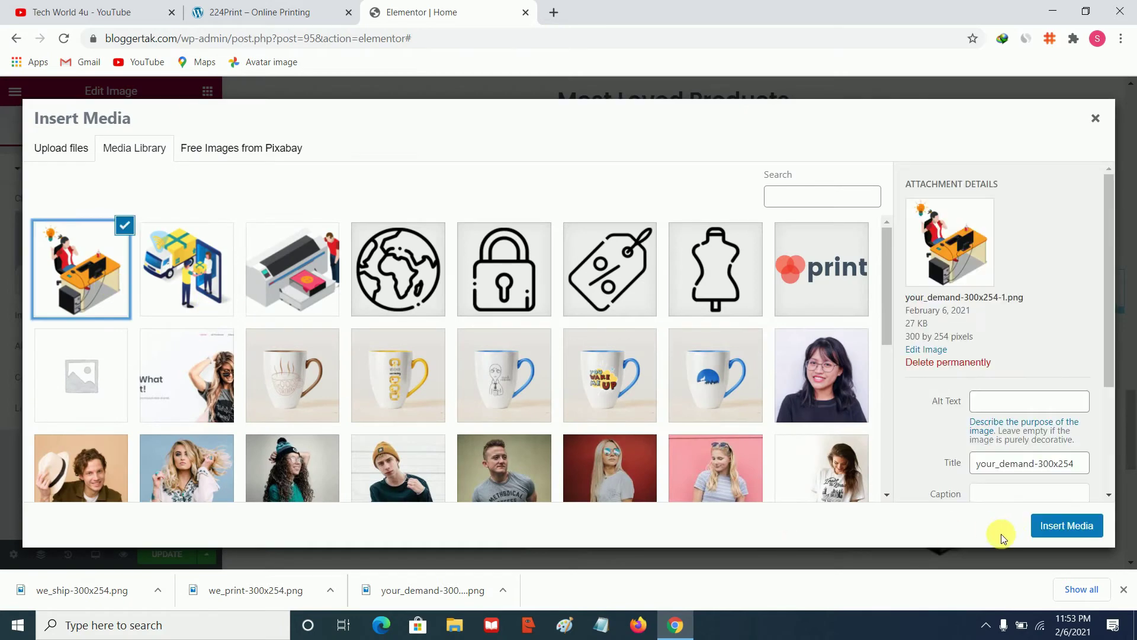
click(1056, 526)
Replace the placeholder in the middle How It Works column with the we_print-300x254 image from the media library
click(650, 421)
click(216, 7)
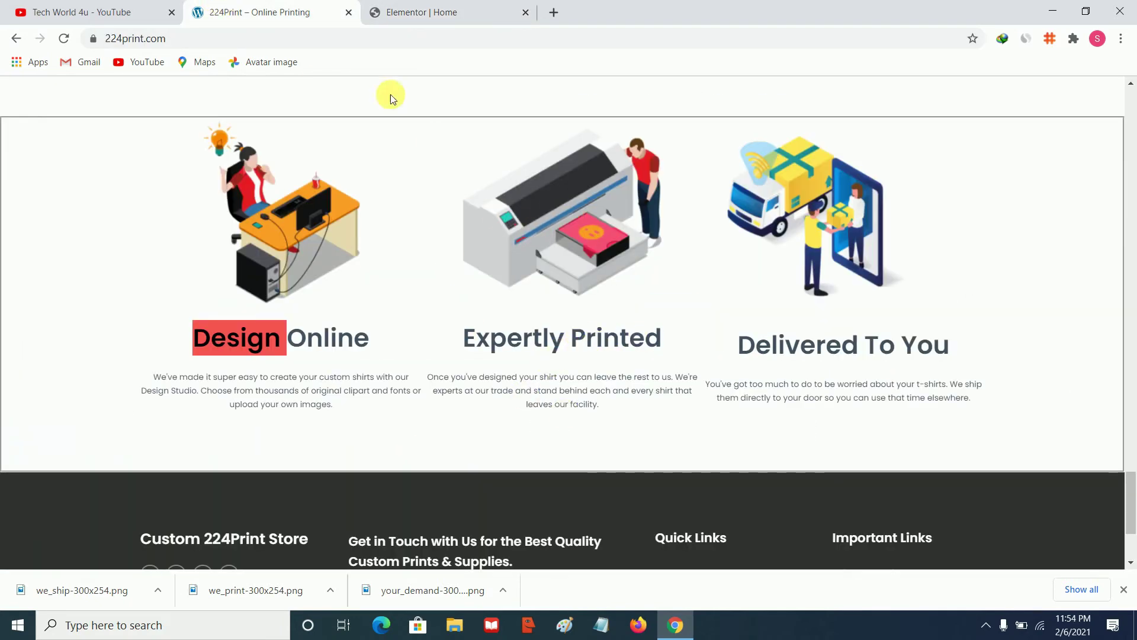
click(386, 11)
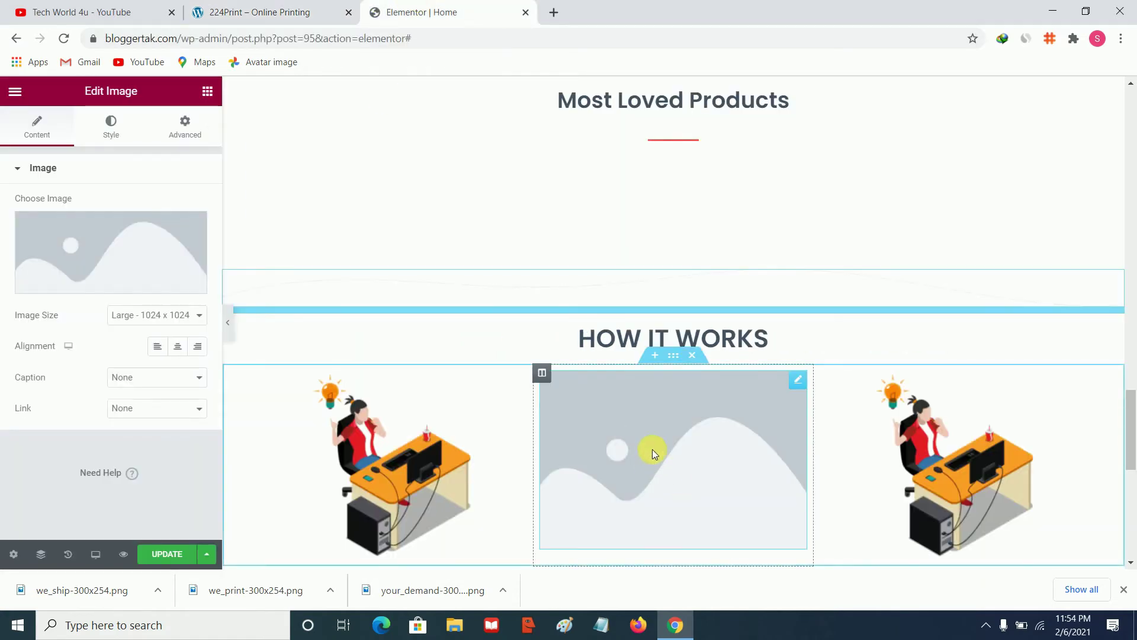
click(135, 246)
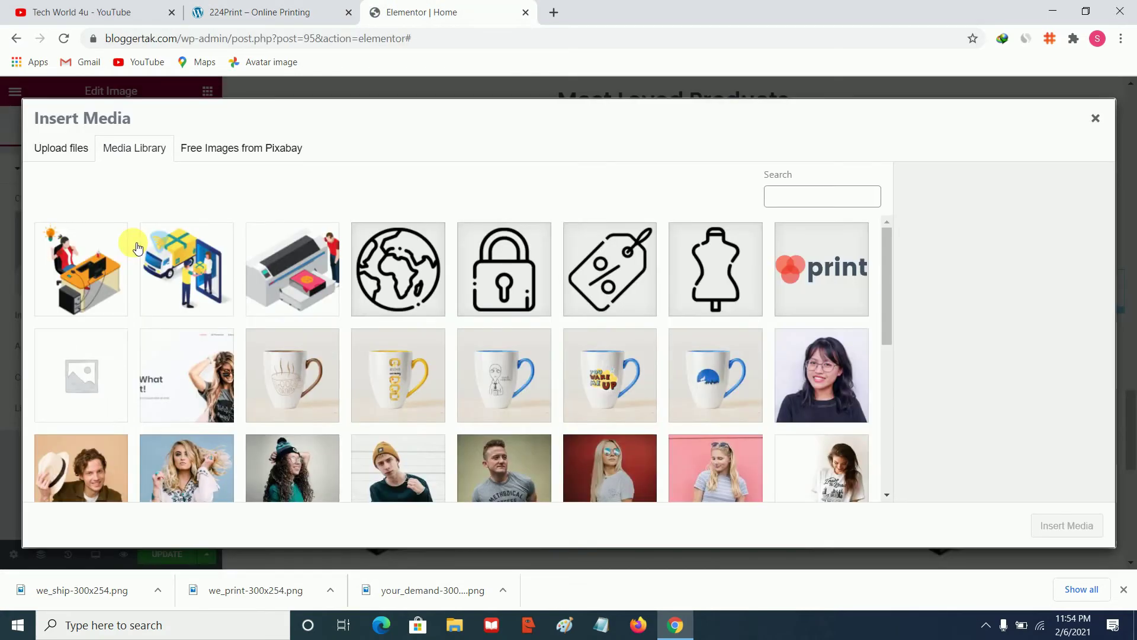
click(305, 254)
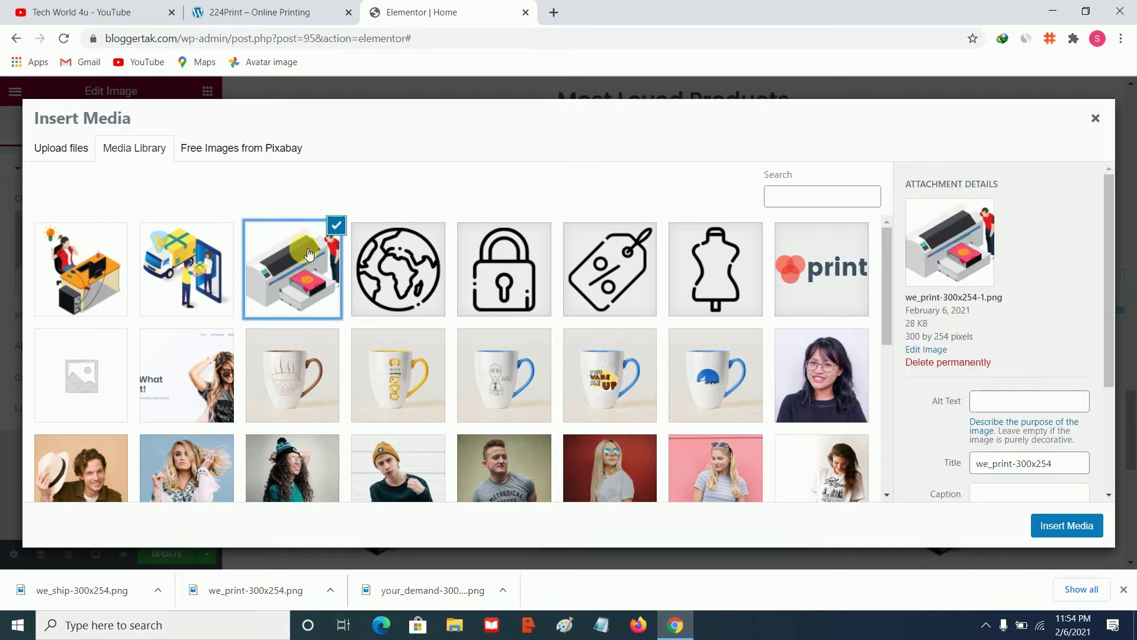
click(1068, 535)
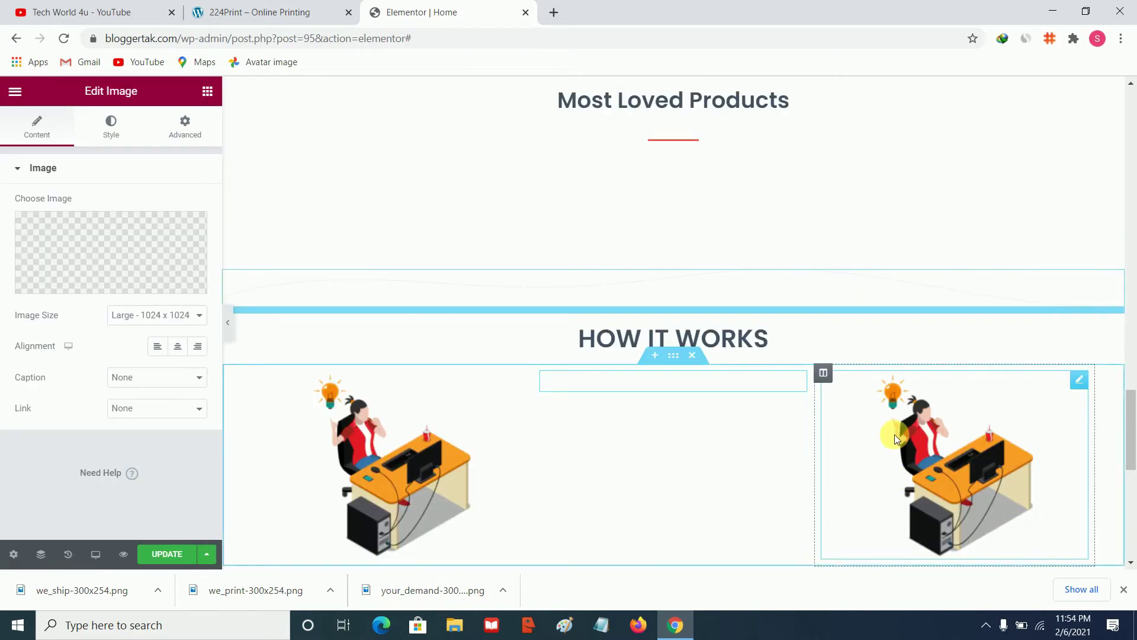
Change the third How It Works column's image to we_ship-300x254 from the media library
click(966, 417)
click(83, 241)
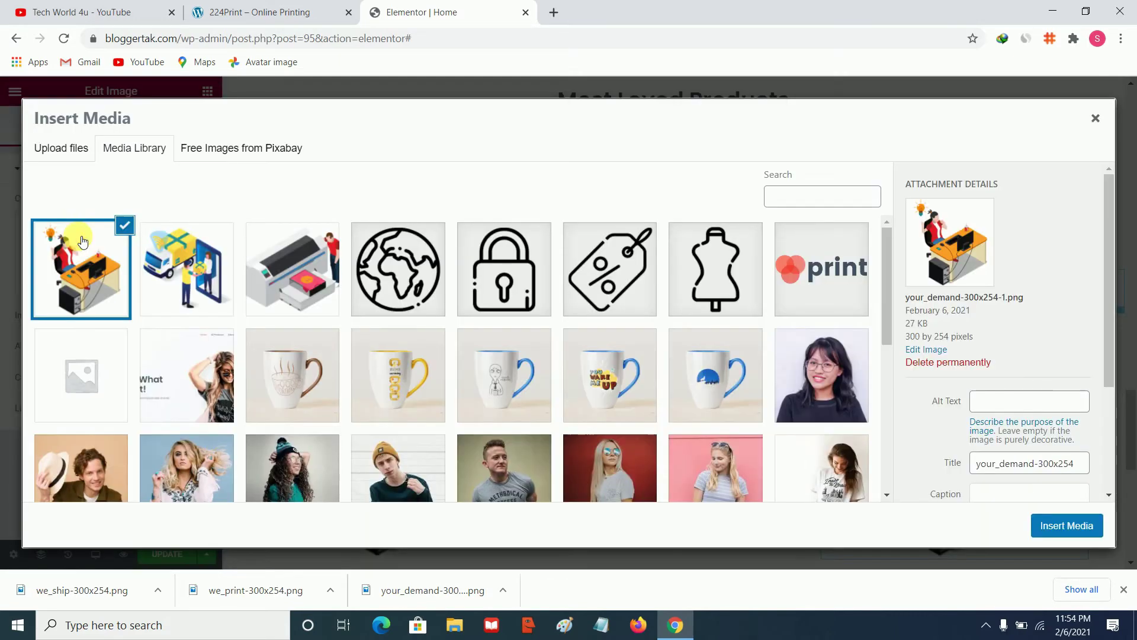
click(207, 255)
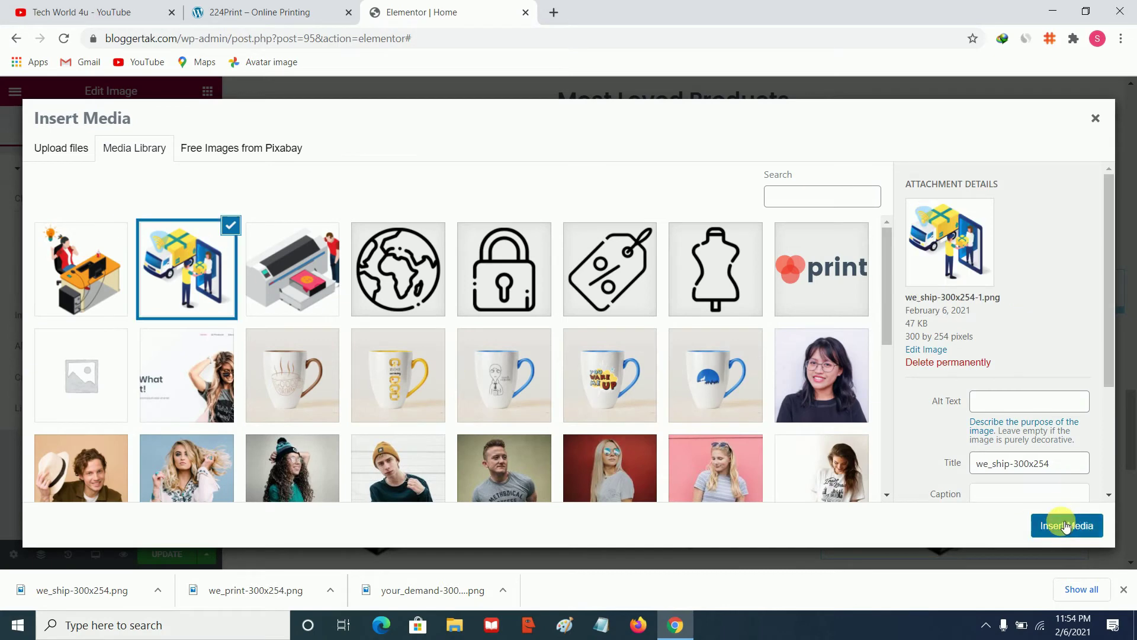
click(1066, 526)
Add a Heading widget below the desk illustration in the first How It Works column
scroll(563, 377, down, 4)
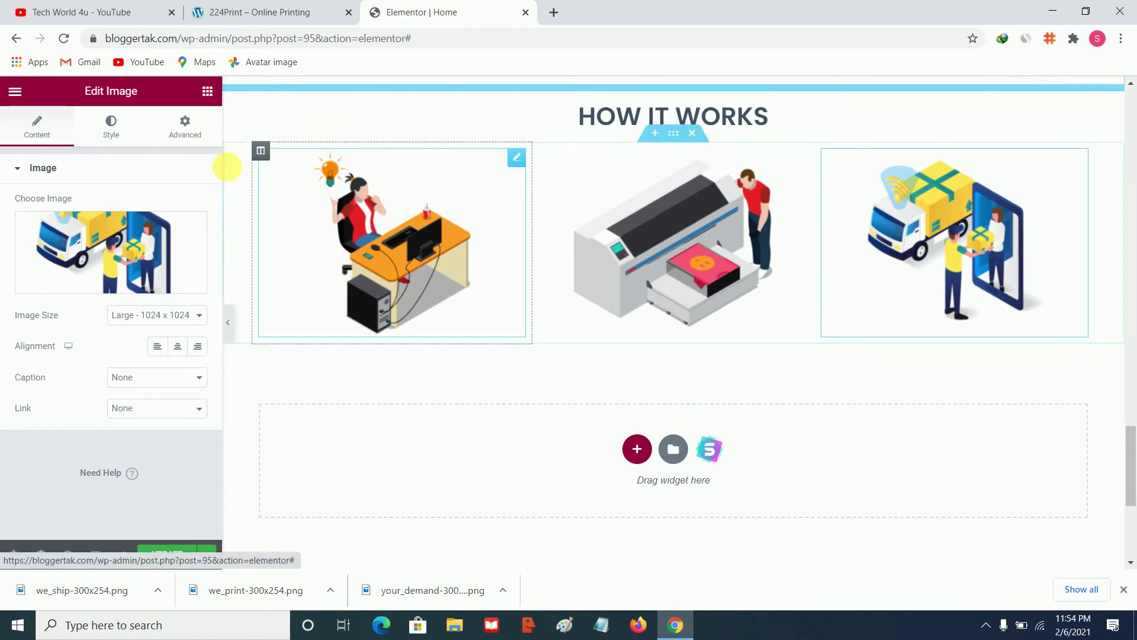
click(207, 92)
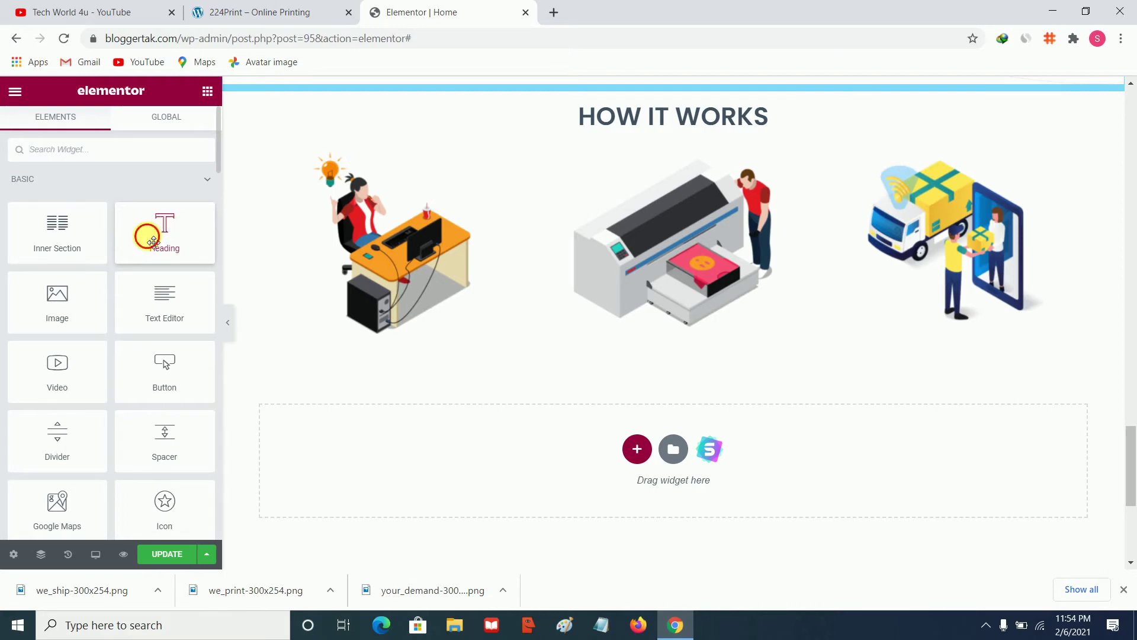
drag(152, 241, 337, 322)
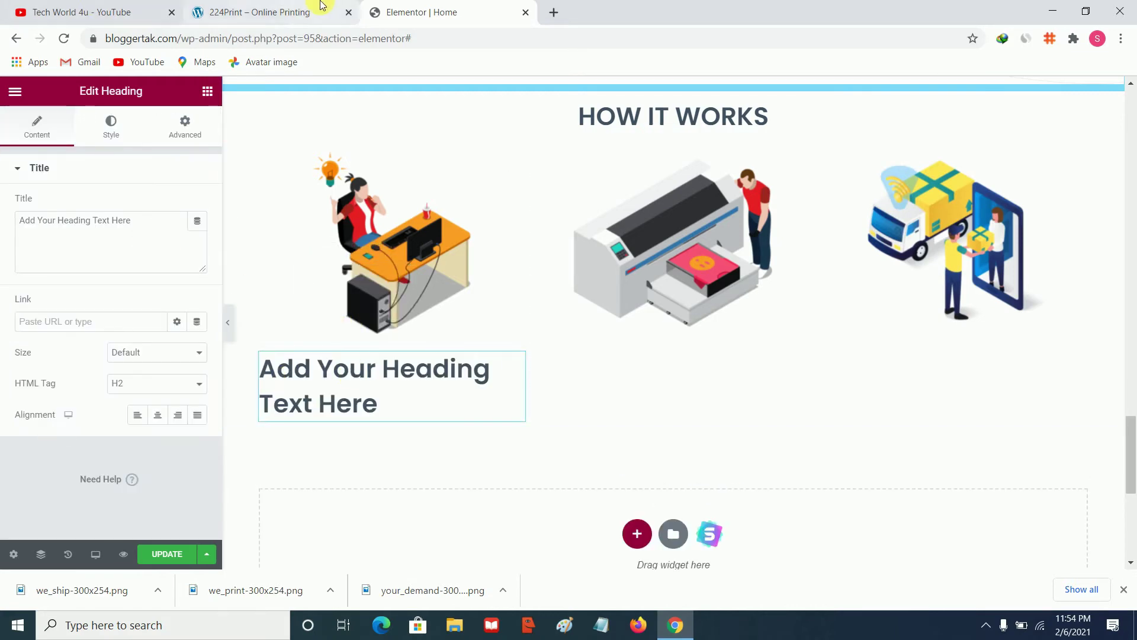
Copy "Design Online" from the 224Print page into the first column's heading and center-align it
click(255, 12)
triple_click(308, 339)
right_click(310, 350)
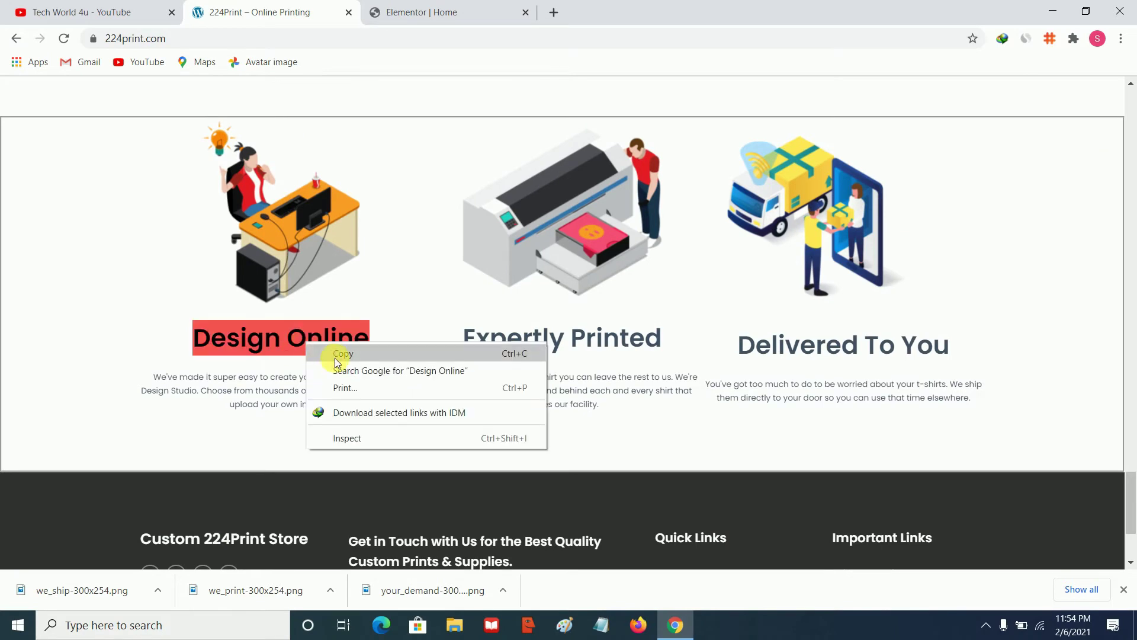
click(331, 354)
click(440, 7)
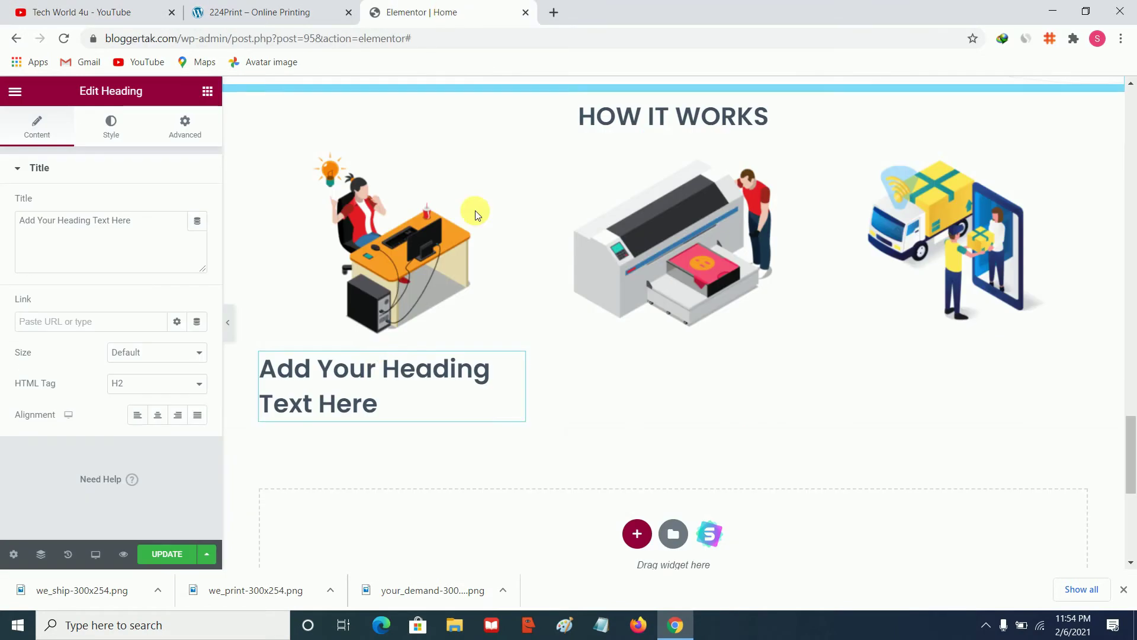
click(131, 222)
right_click(137, 226)
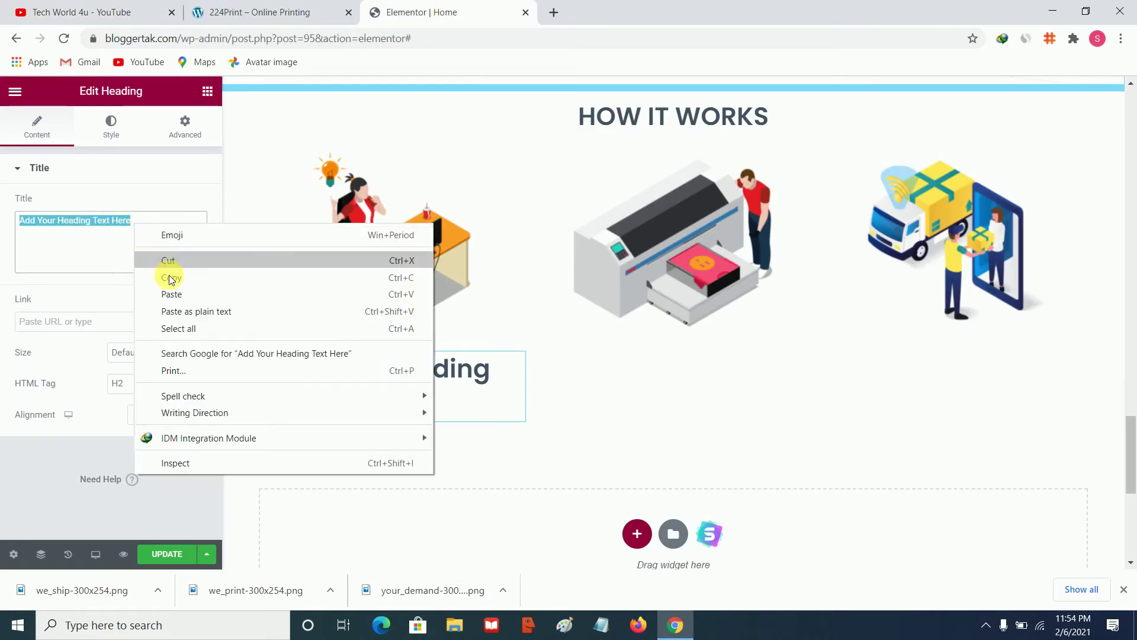
click(177, 291)
click(160, 416)
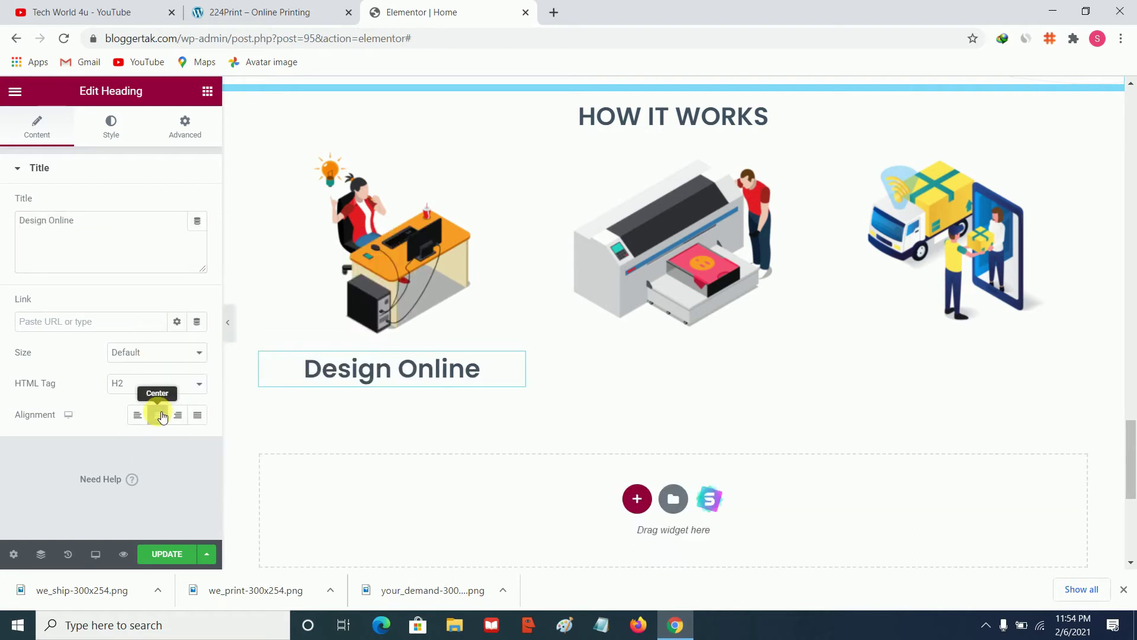
Add a Heading widget below the printer illustration in the middle How It Works column
click(744, 286)
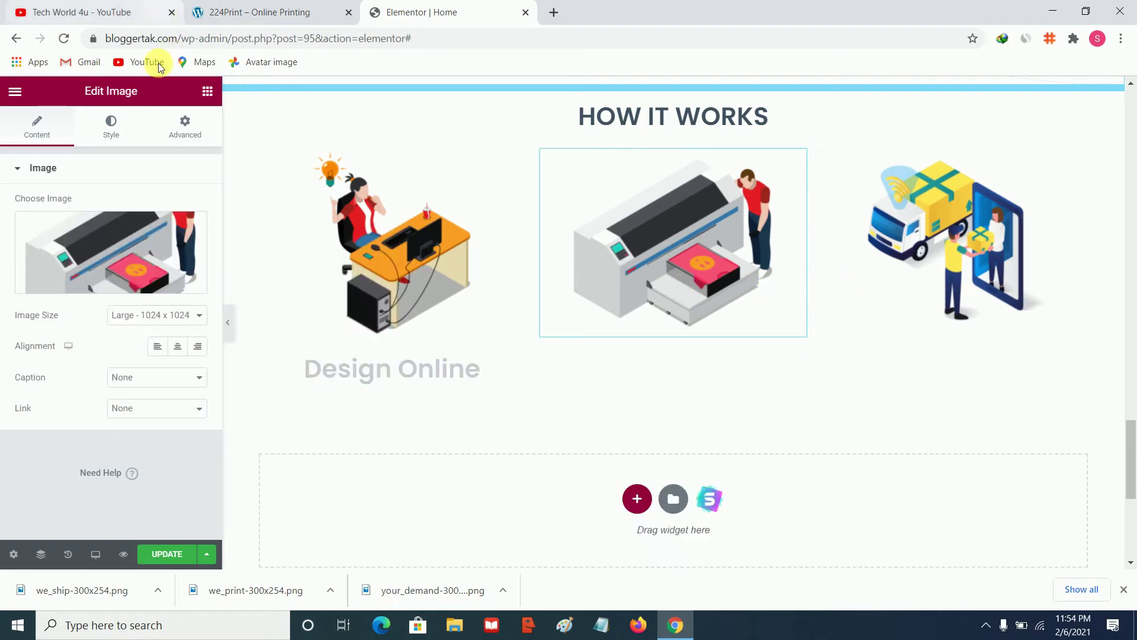
click(208, 91)
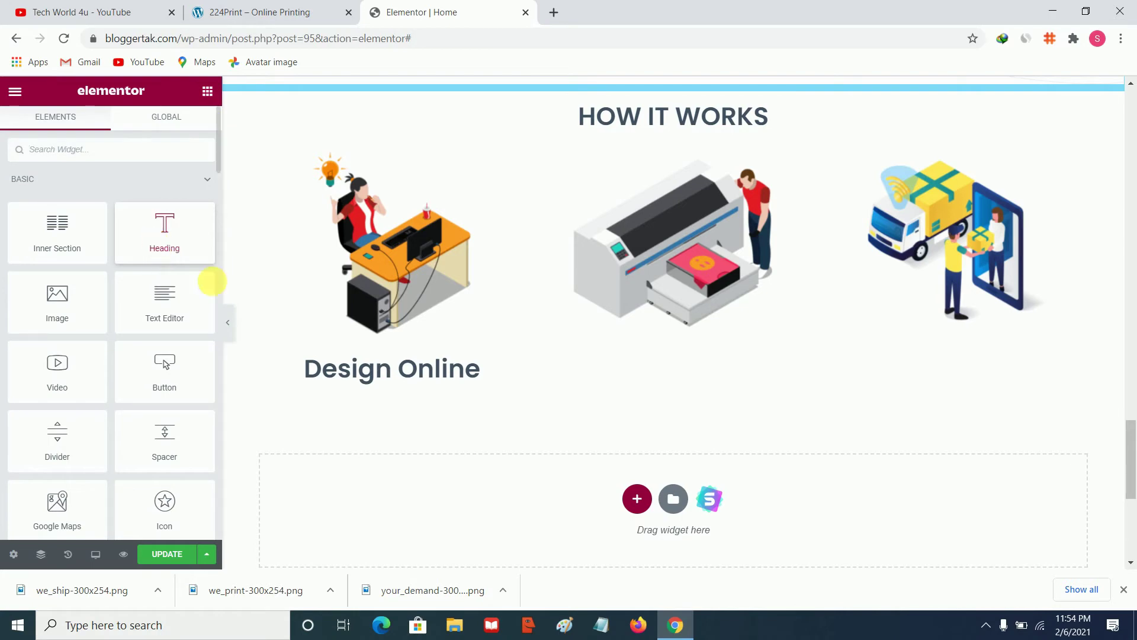
drag(211, 282, 636, 345)
drag(590, 371, 652, 305)
Copy "Expertly Printed" from the 224Print page into the middle column's heading and center-align it
click(273, 11)
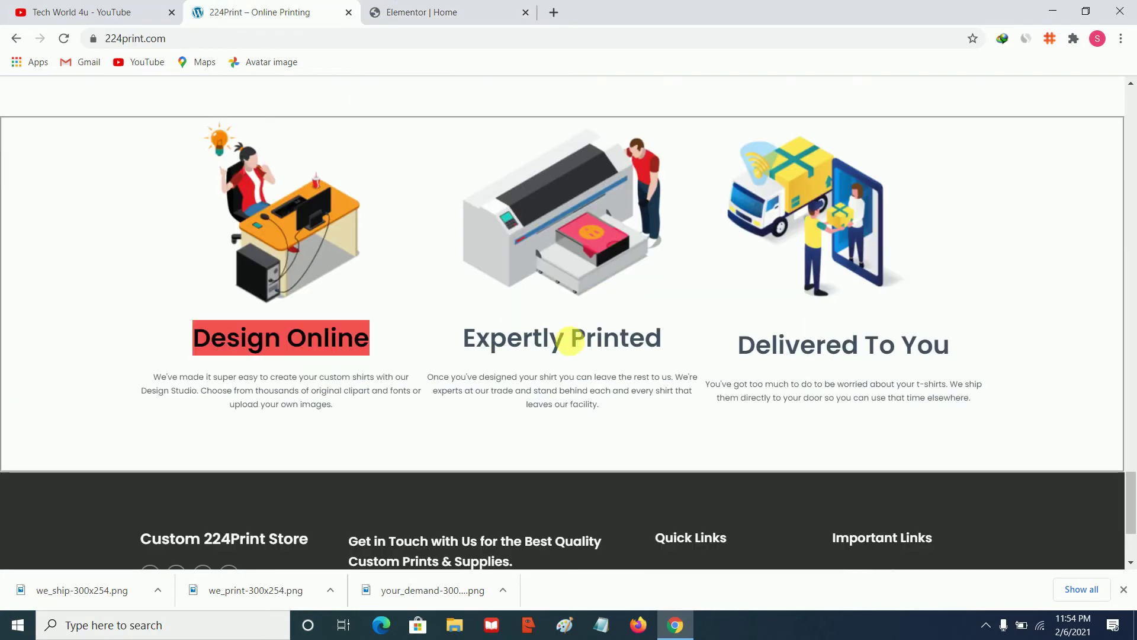
triple_click(557, 337)
right_click(576, 347)
click(586, 349)
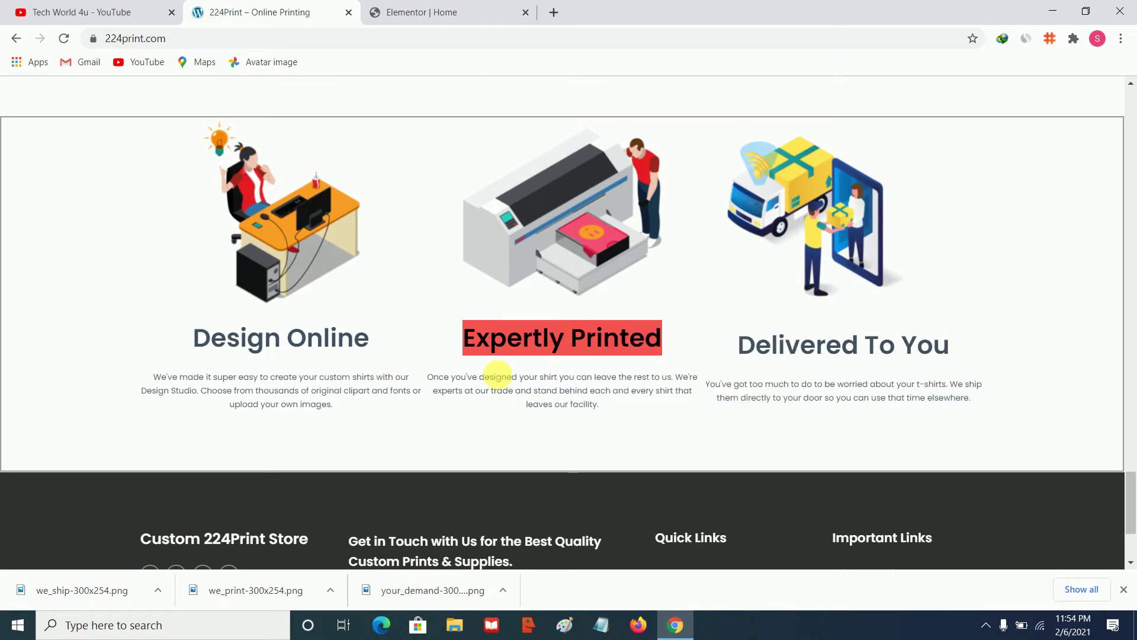
click(418, 11)
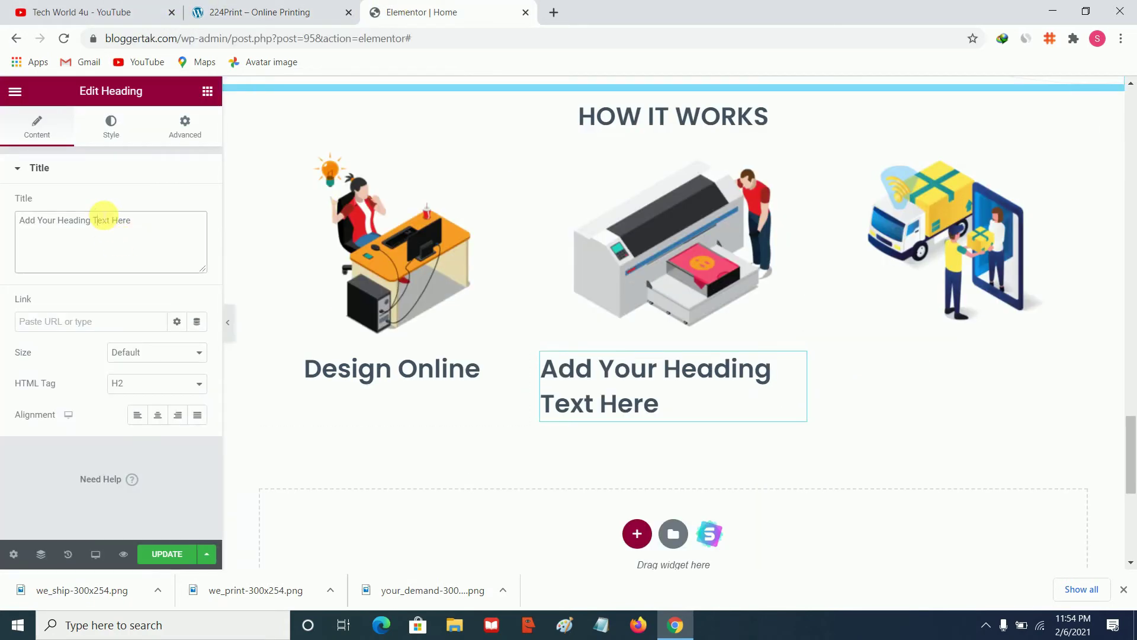
right_click(104, 219)
click(141, 280)
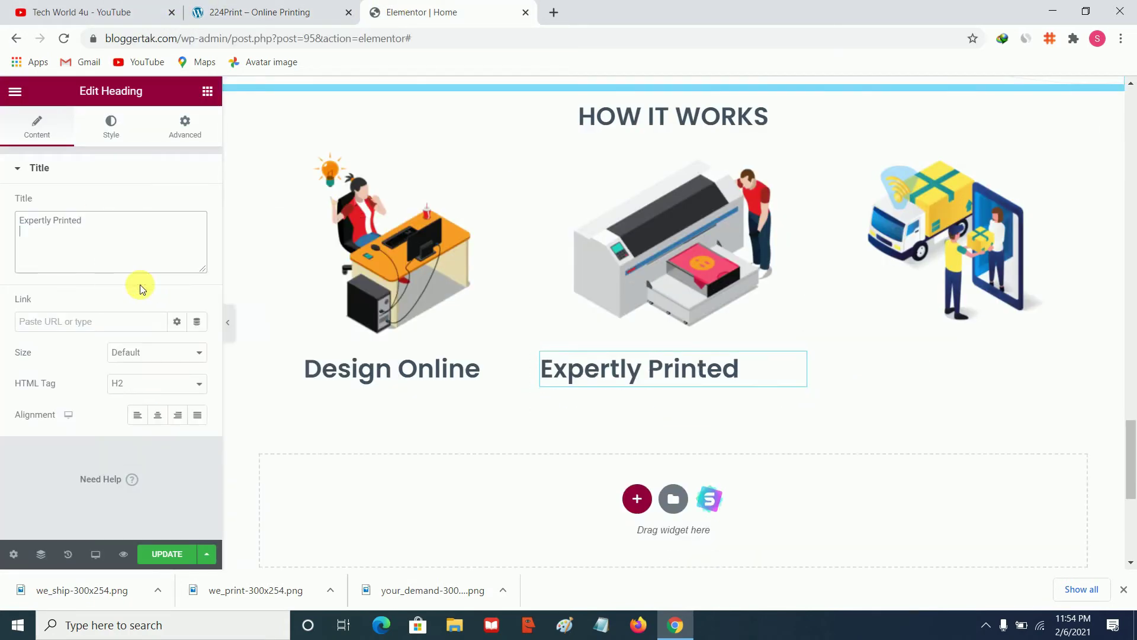
click(157, 417)
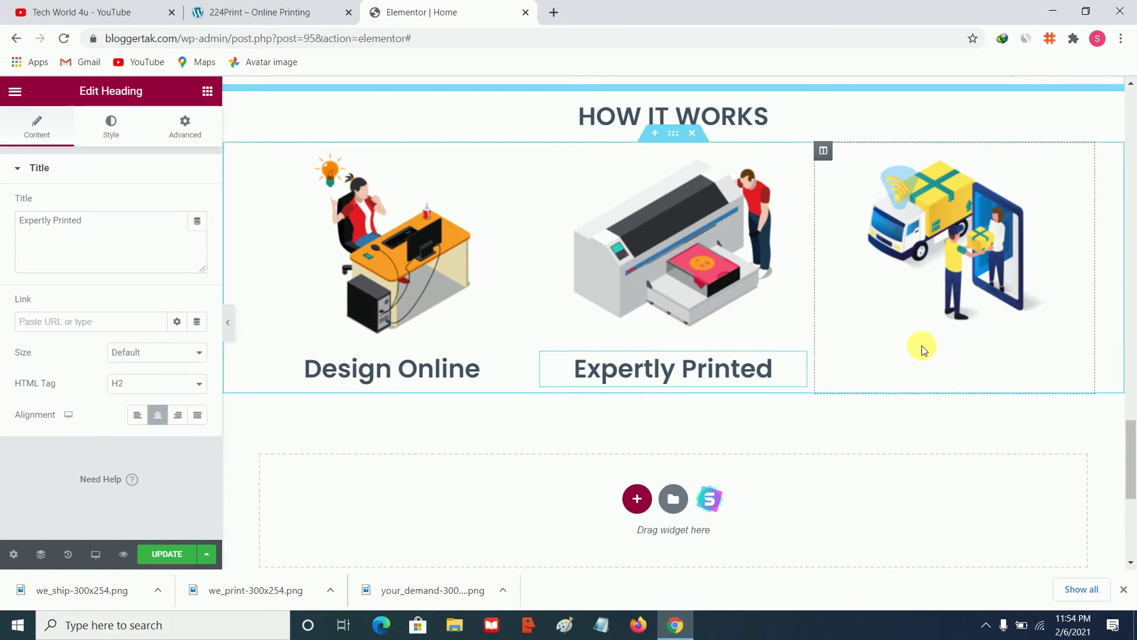
Add a Heading widget below the delivery illustration in the third How It Works column
click(990, 328)
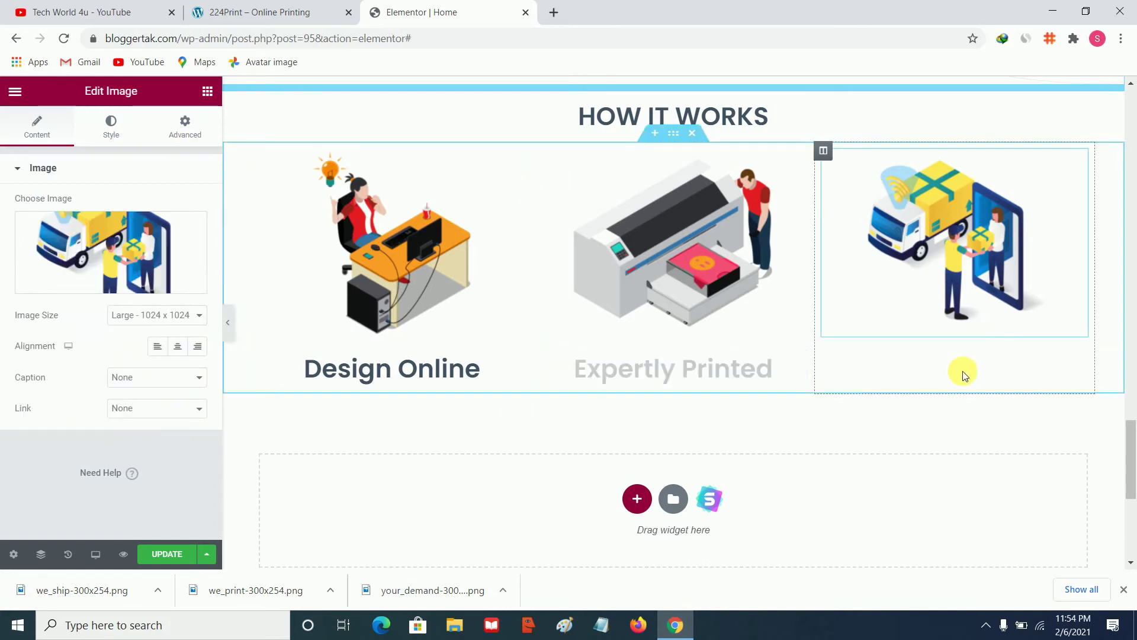
click(215, 90)
drag(163, 234, 918, 325)
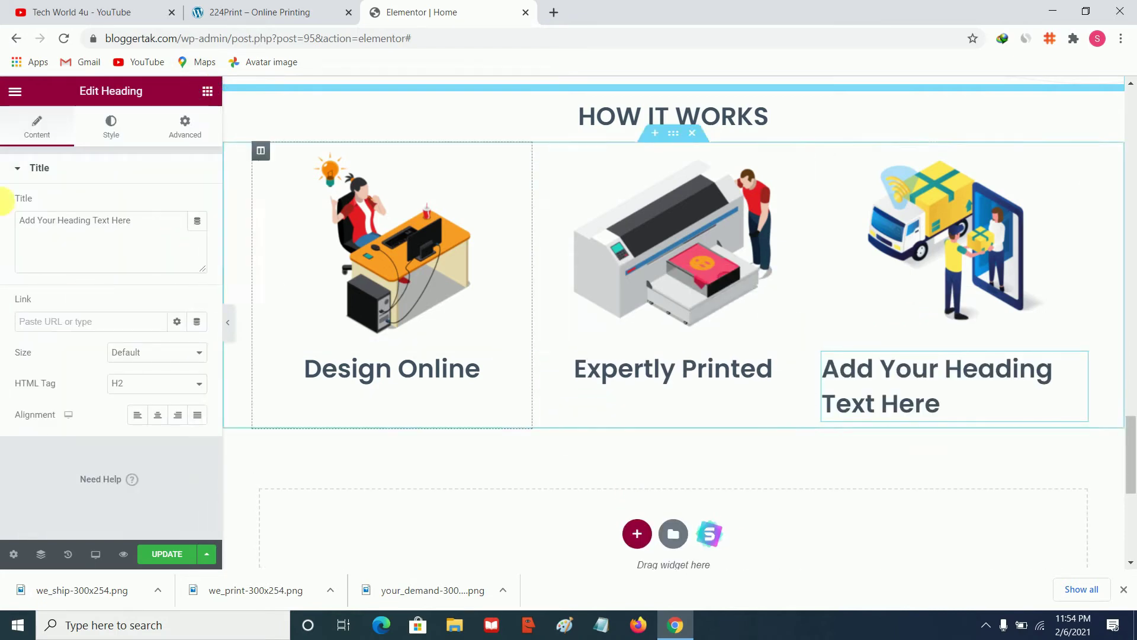
Copy "Delivered To You" from the 224Print page into the third column's heading and center-align it
click(260, 12)
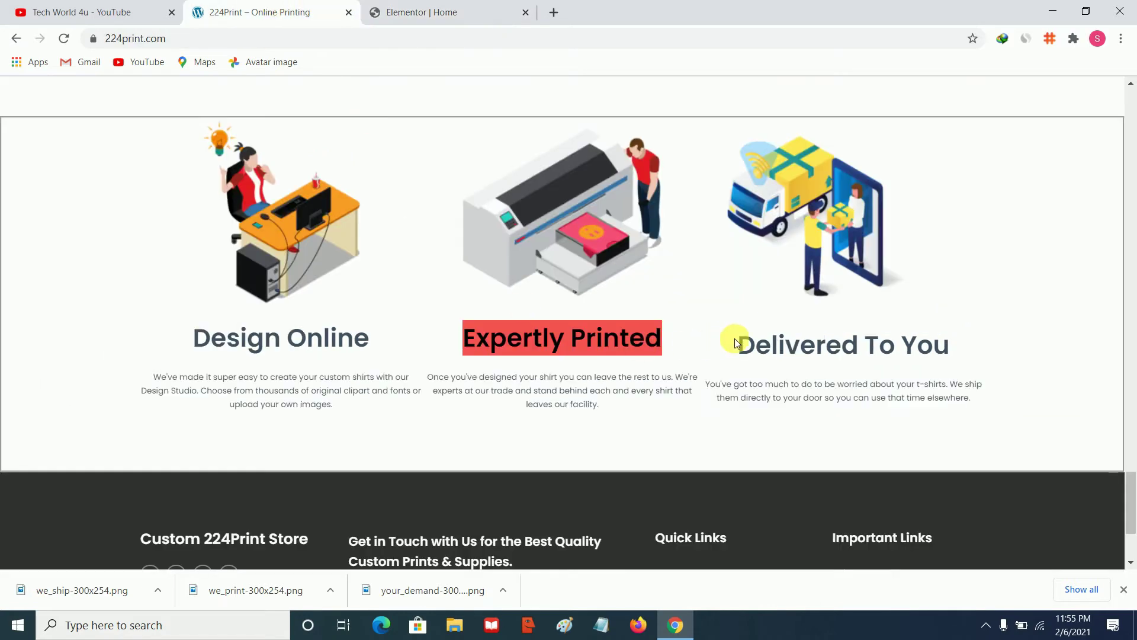
drag(735, 343, 950, 346)
right_click(762, 345)
click(780, 352)
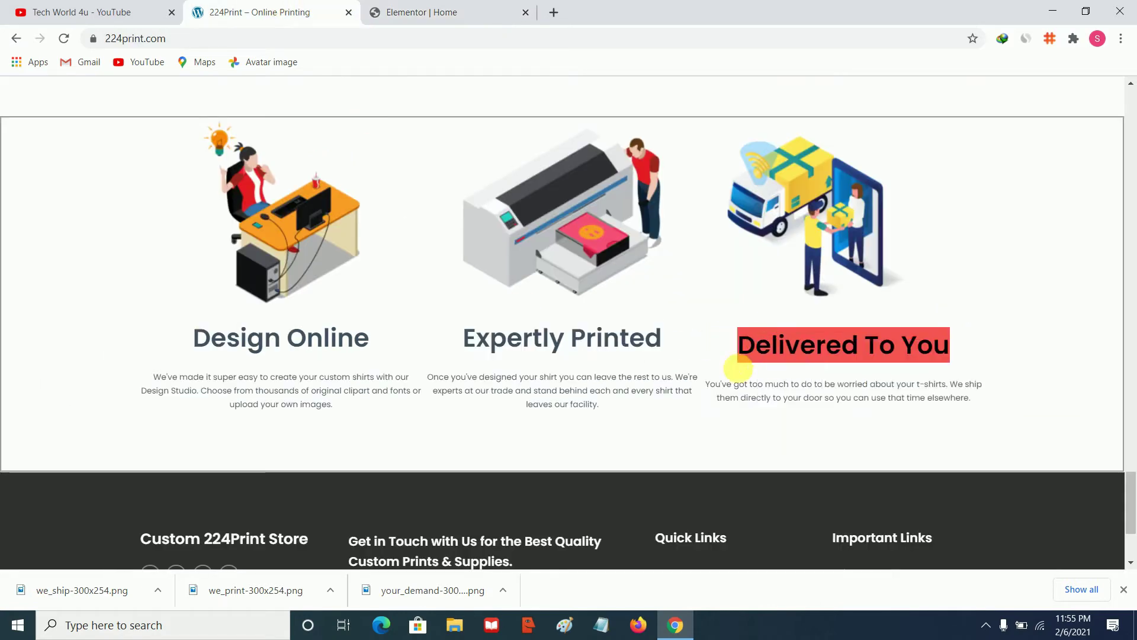
click(415, 11)
double_click(98, 231)
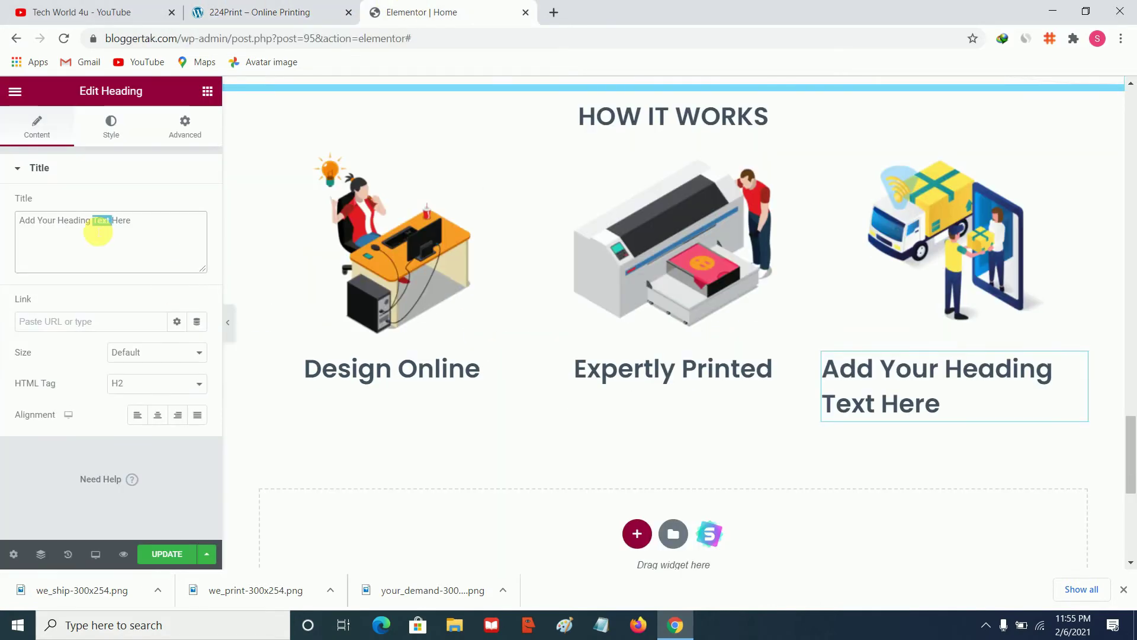
right_click(98, 231)
click(142, 296)
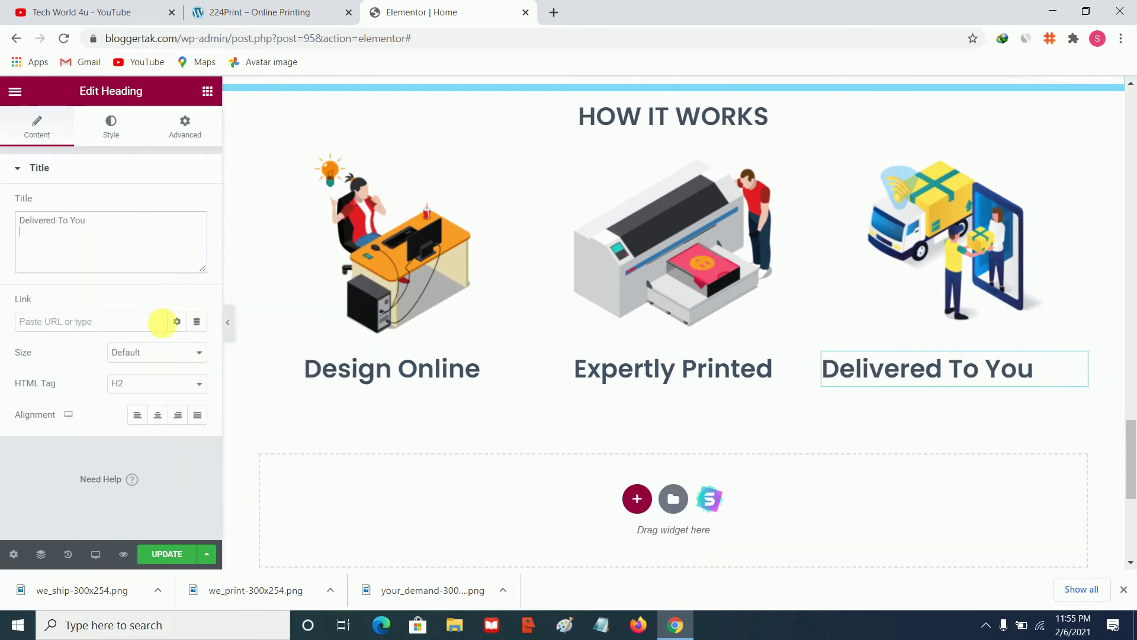
click(156, 418)
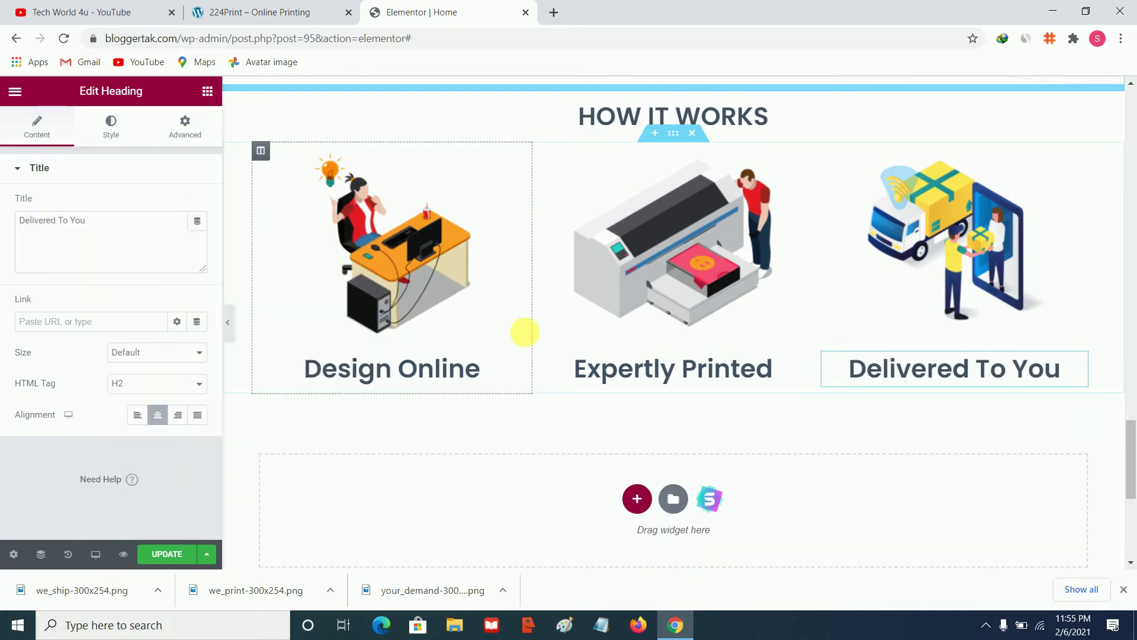
Compare the How It Works section with the 224Print page and review the Elementor page from its hero to the "Products that you can Design" images
click(241, 7)
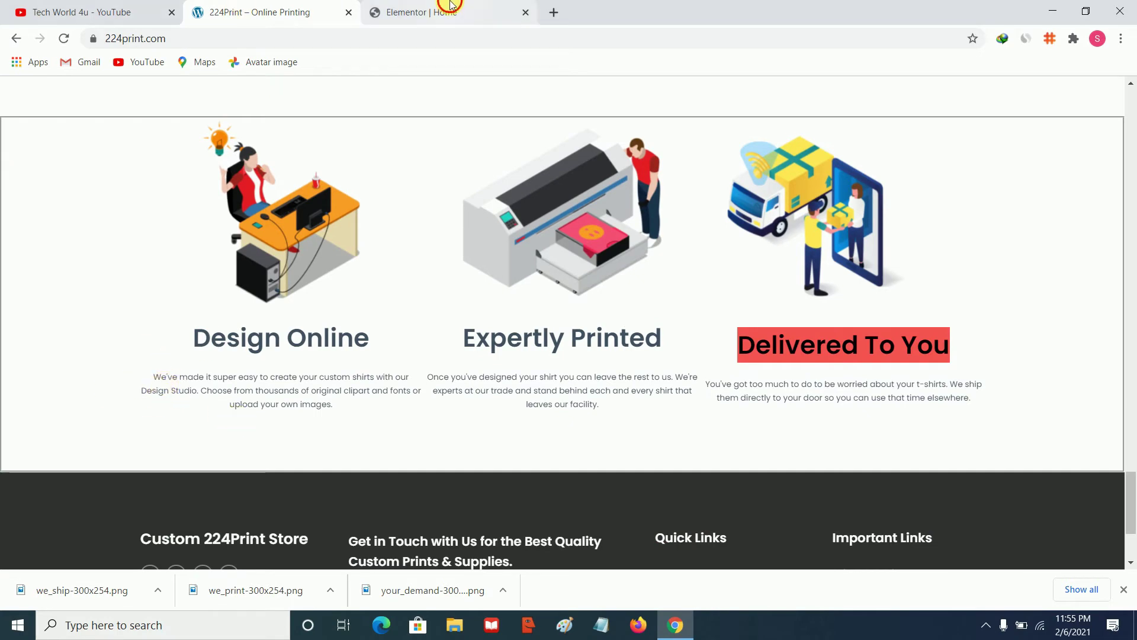
click(506, 9)
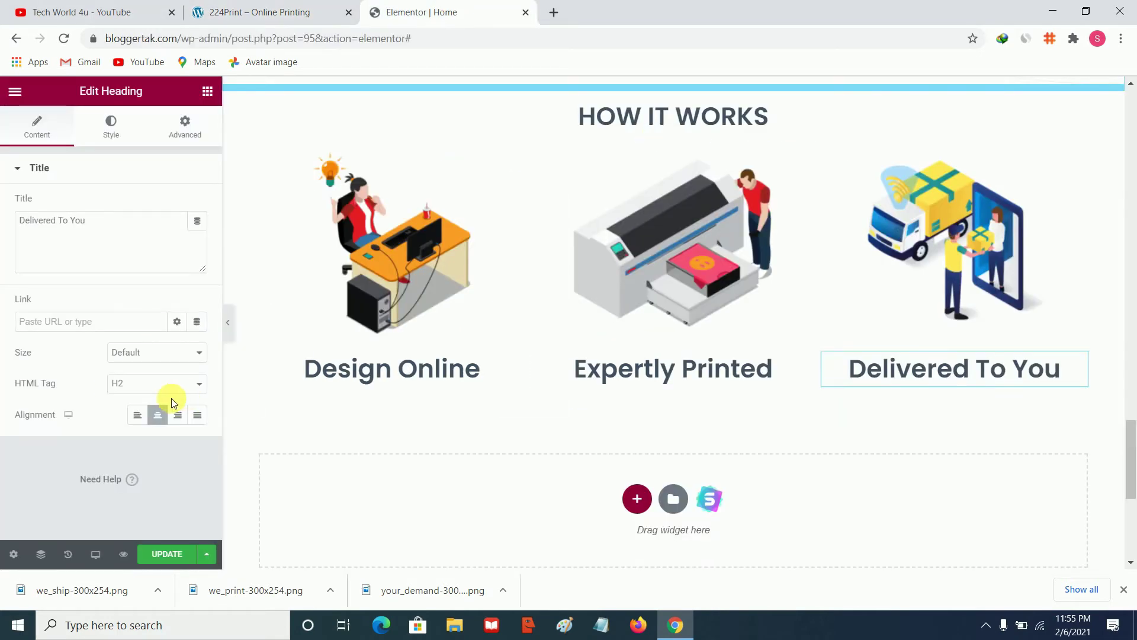
click(208, 90)
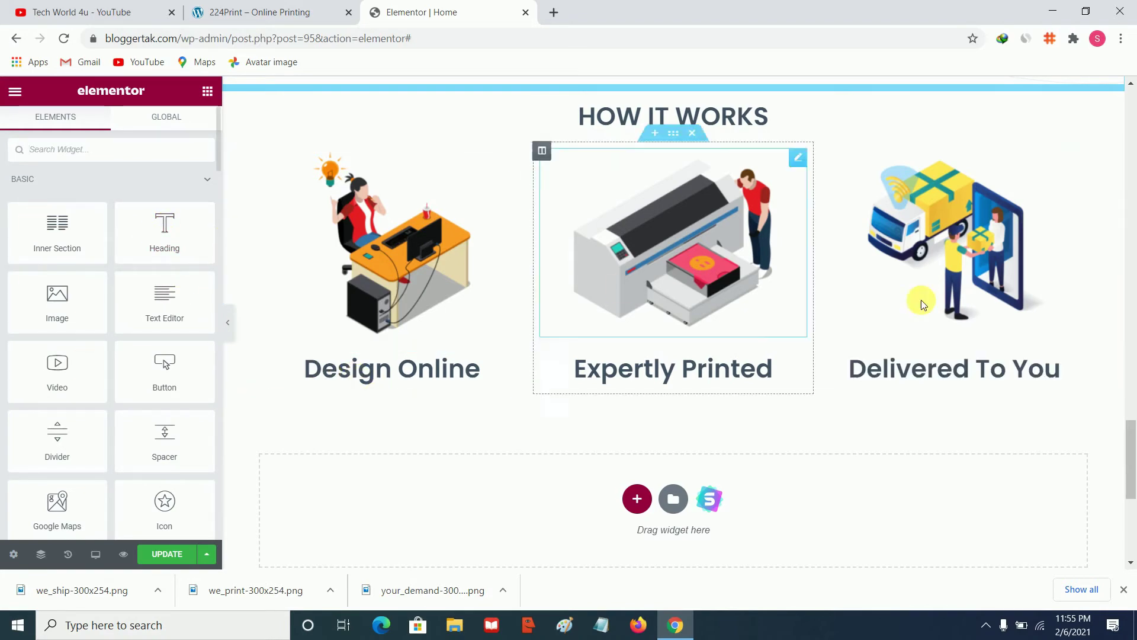
scroll(1085, 292, up, 1)
scroll(1131, 276, up, 20)
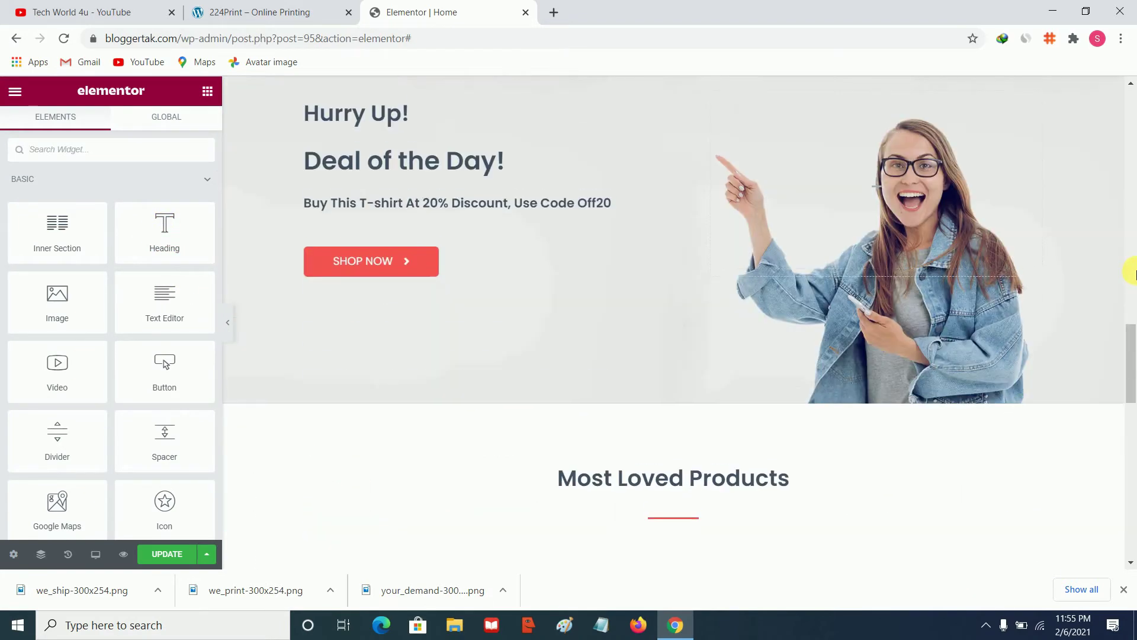
scroll(1130, 278, up, 15)
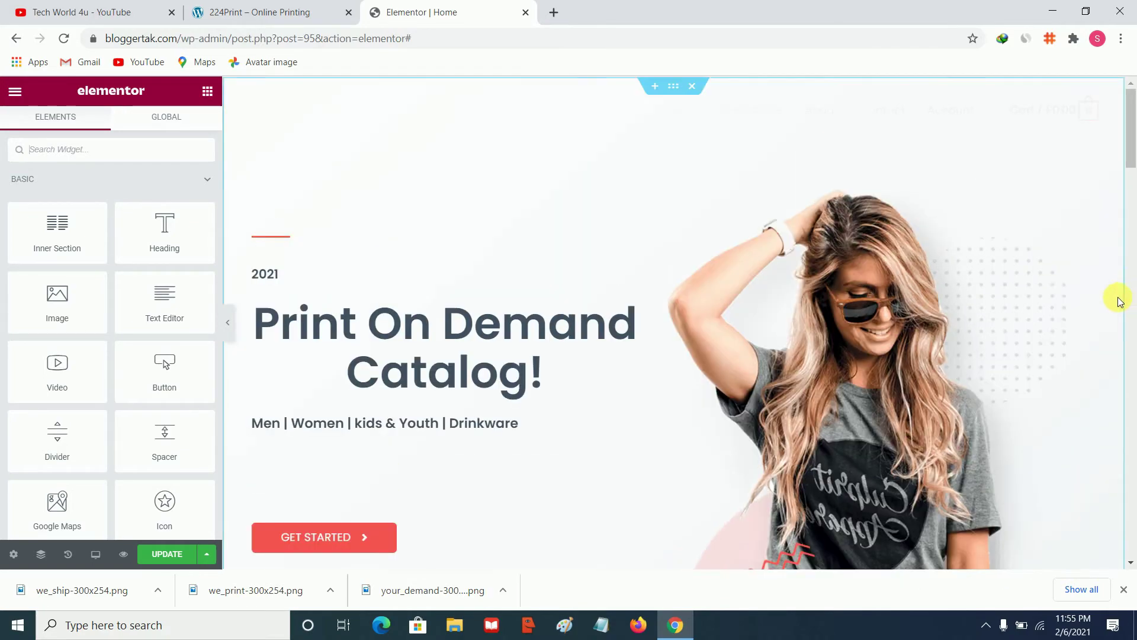
scroll(1129, 355, down, 8)
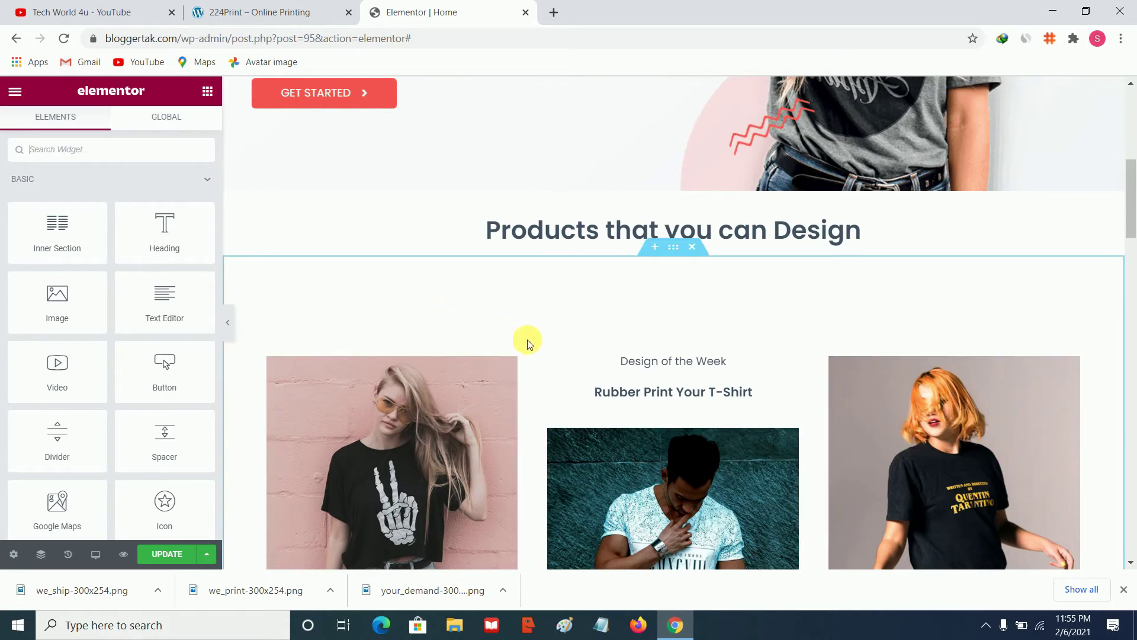
scroll(390, 398, down, 1)
scroll(422, 404, down, 1)
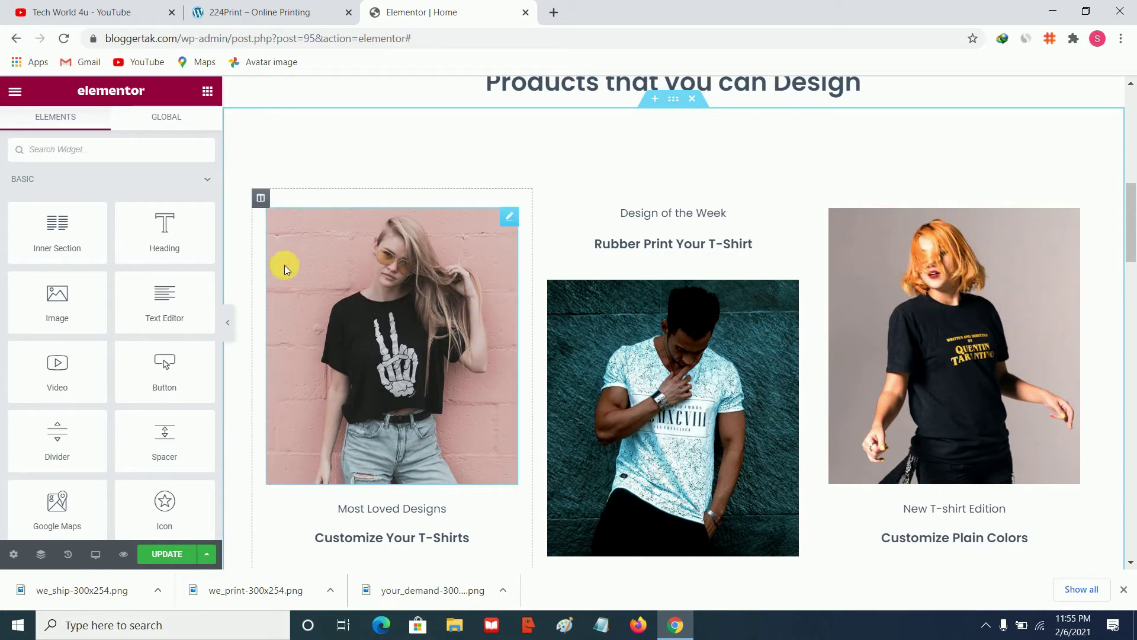
Check the image frames on the 224Print page and give the "Most Loved Designs" image a Groove border with a width of 10
click(458, 244)
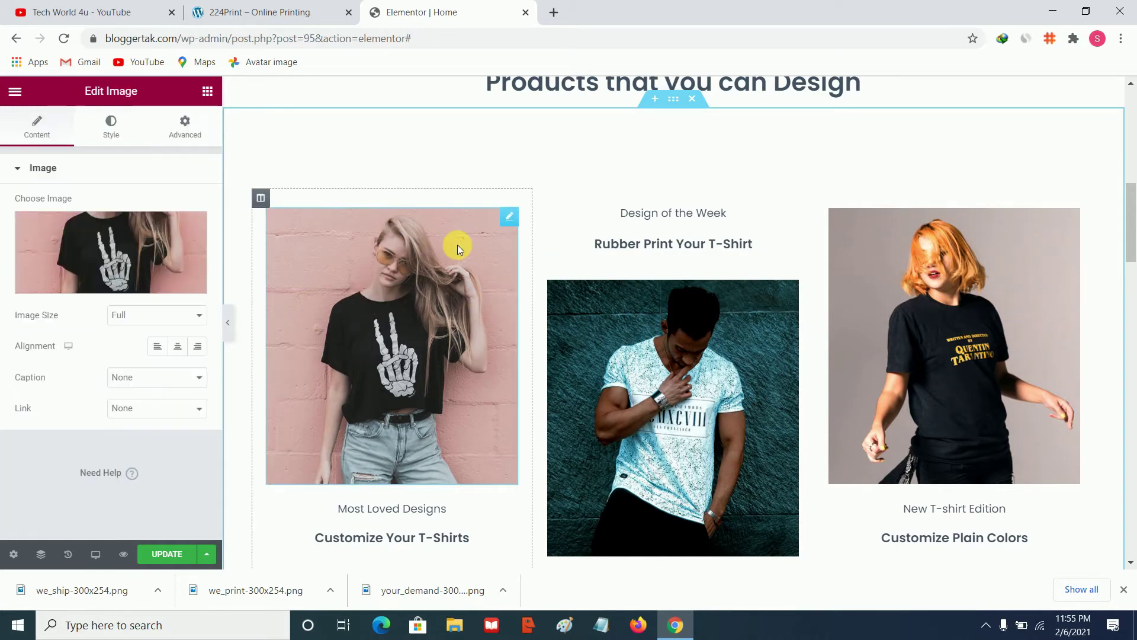
click(255, 12)
scroll(381, 367, up, 1)
scroll(381, 367, up, 10)
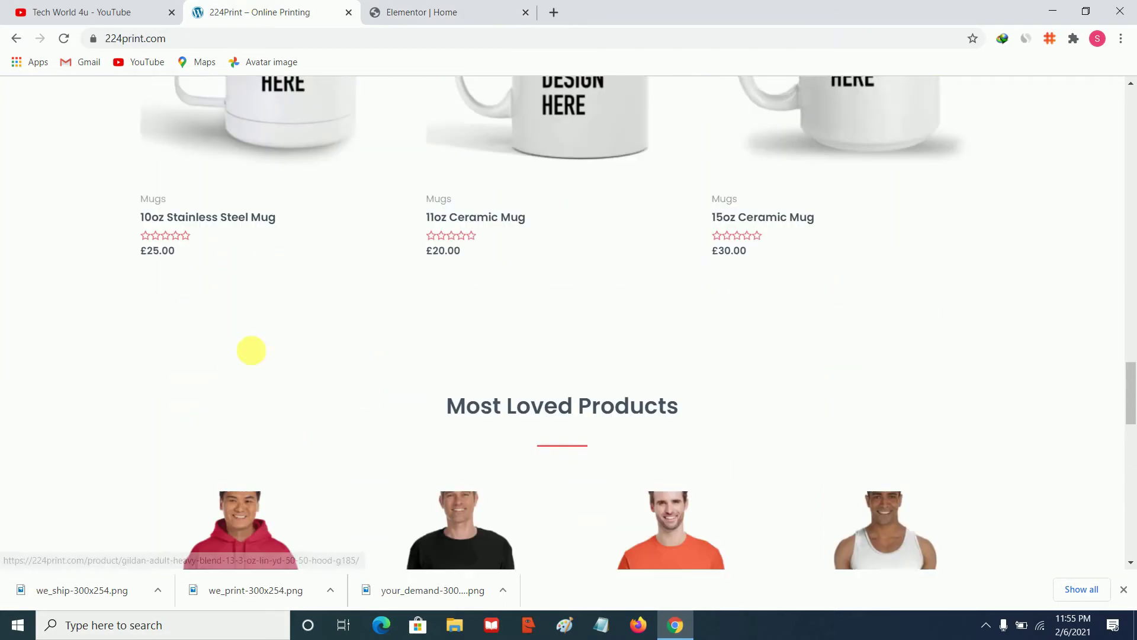
scroll(250, 341, up, 5)
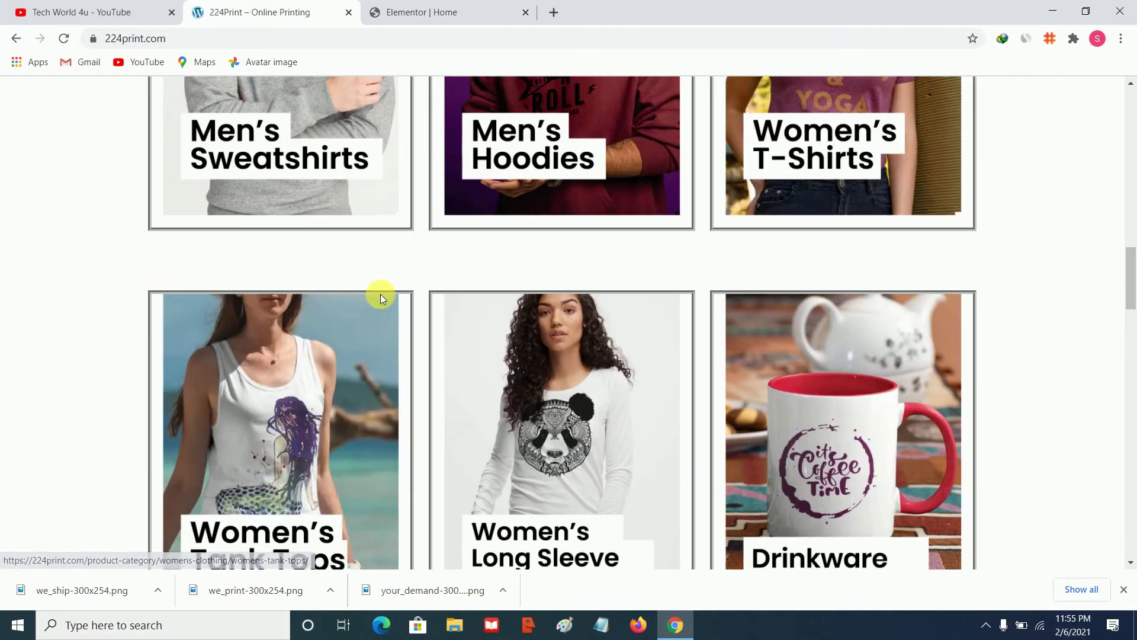
click(525, 6)
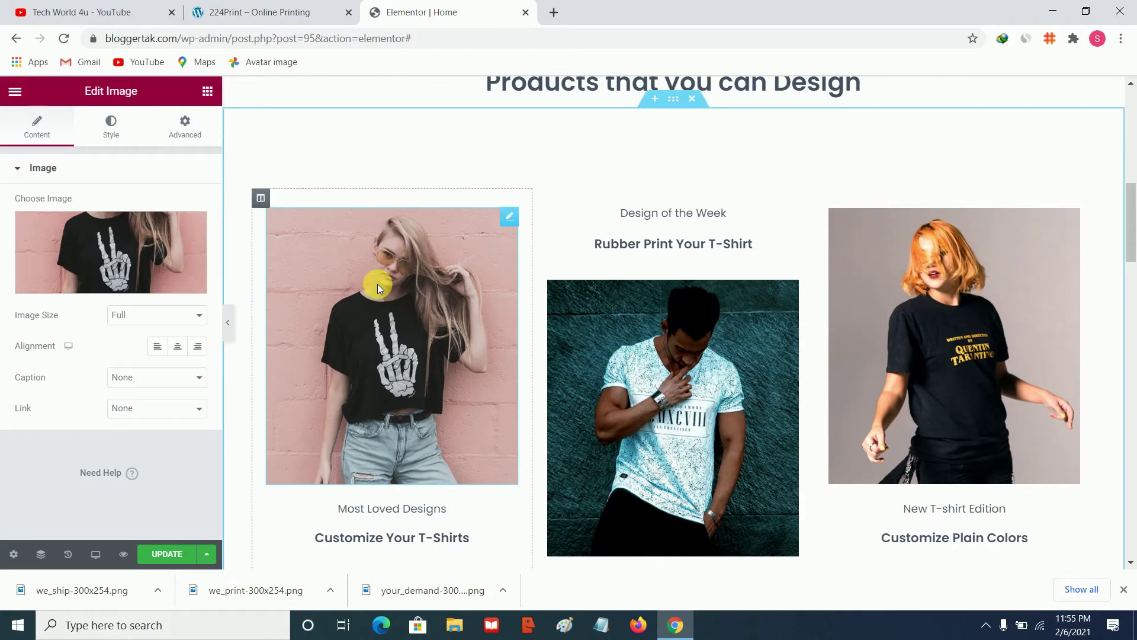
click(183, 126)
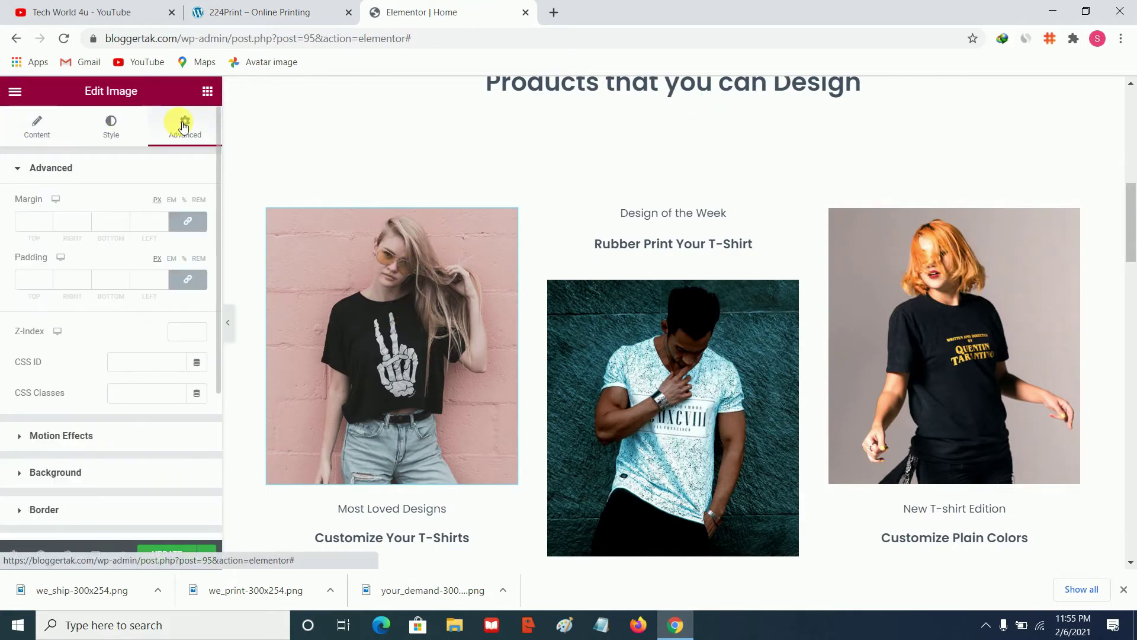
scroll(83, 405, down, 3)
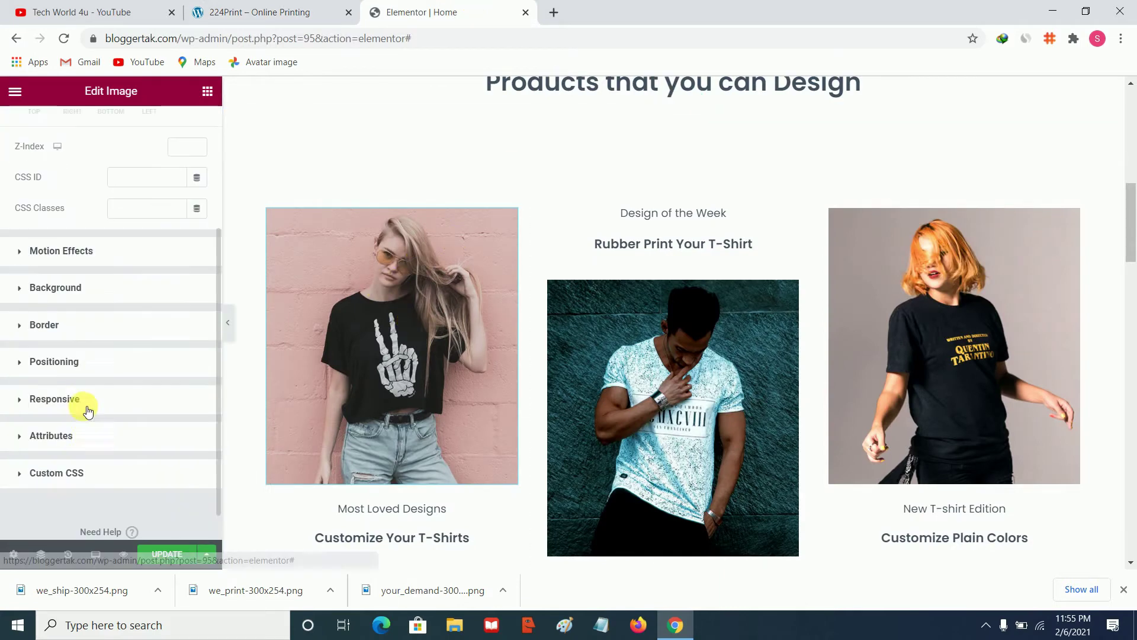
click(53, 327)
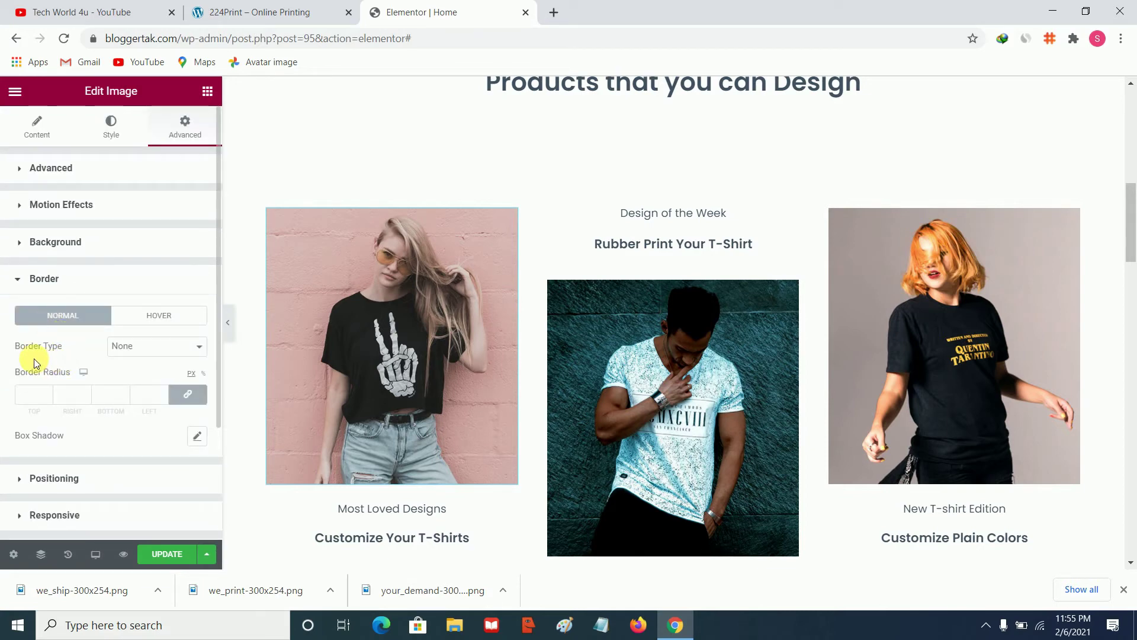
click(151, 347)
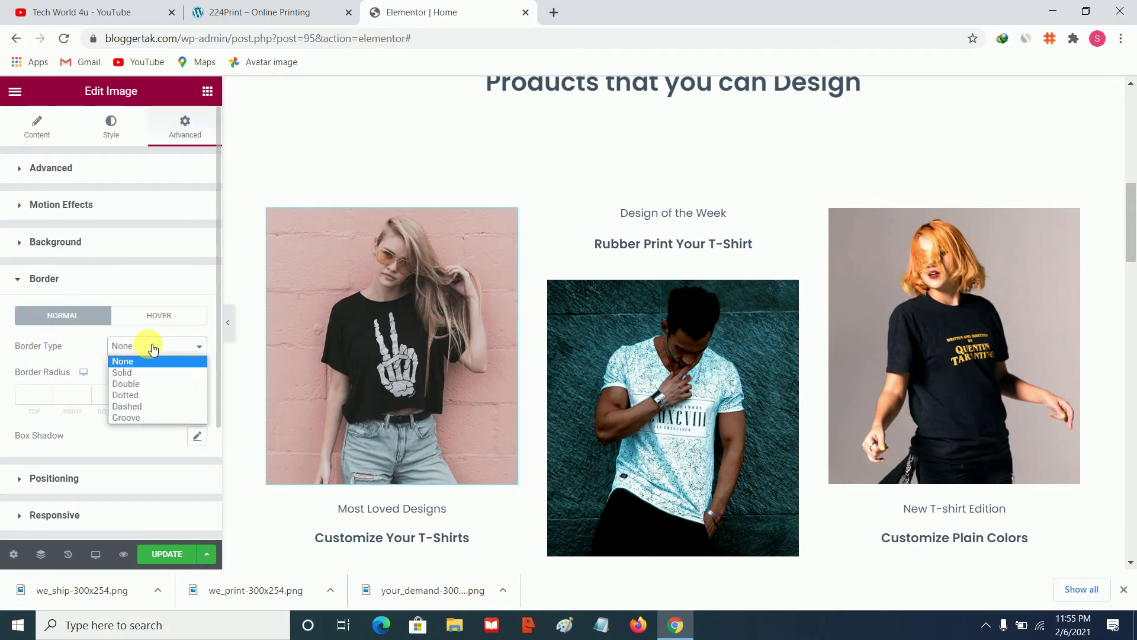
click(144, 418)
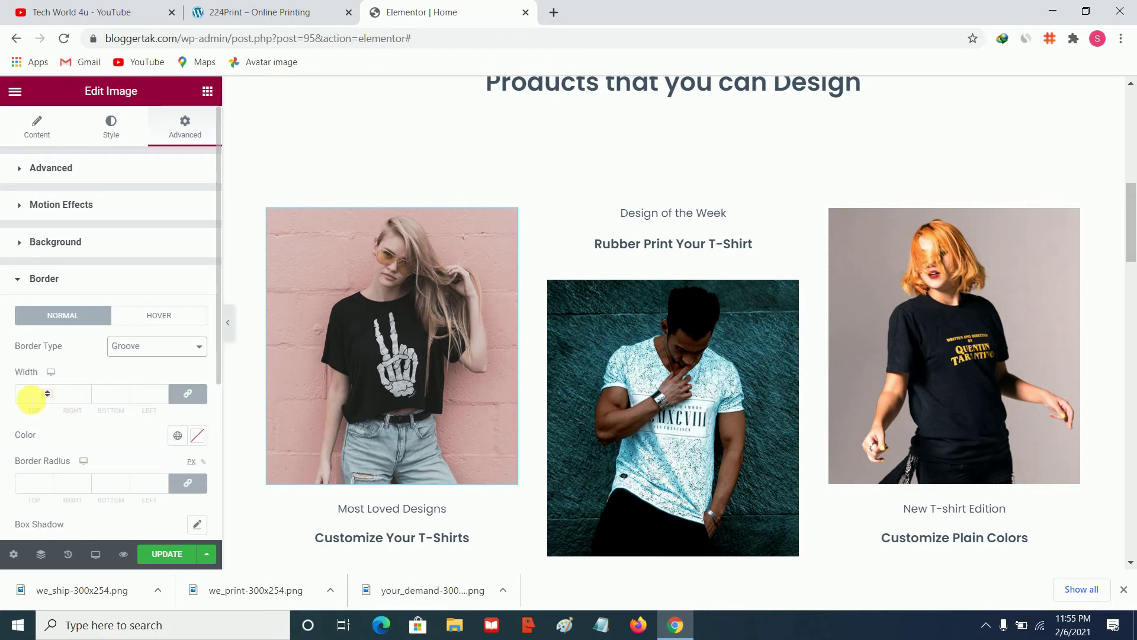
text(10)
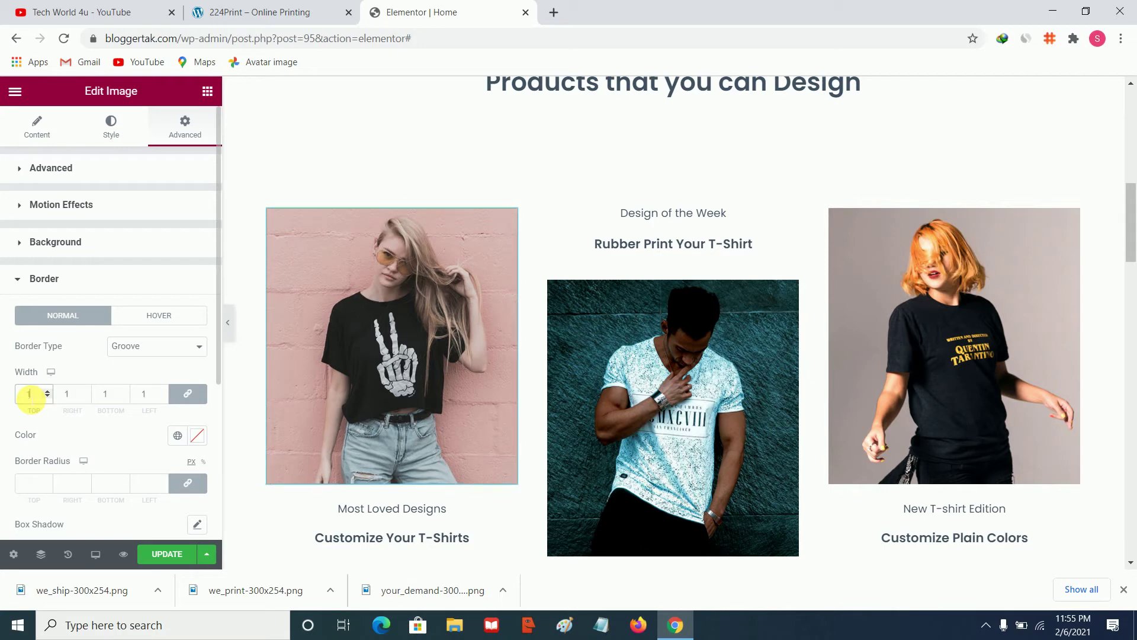
Set the "Most Loved Designs" image's border color to #A87B7B and copy the color code
click(201, 437)
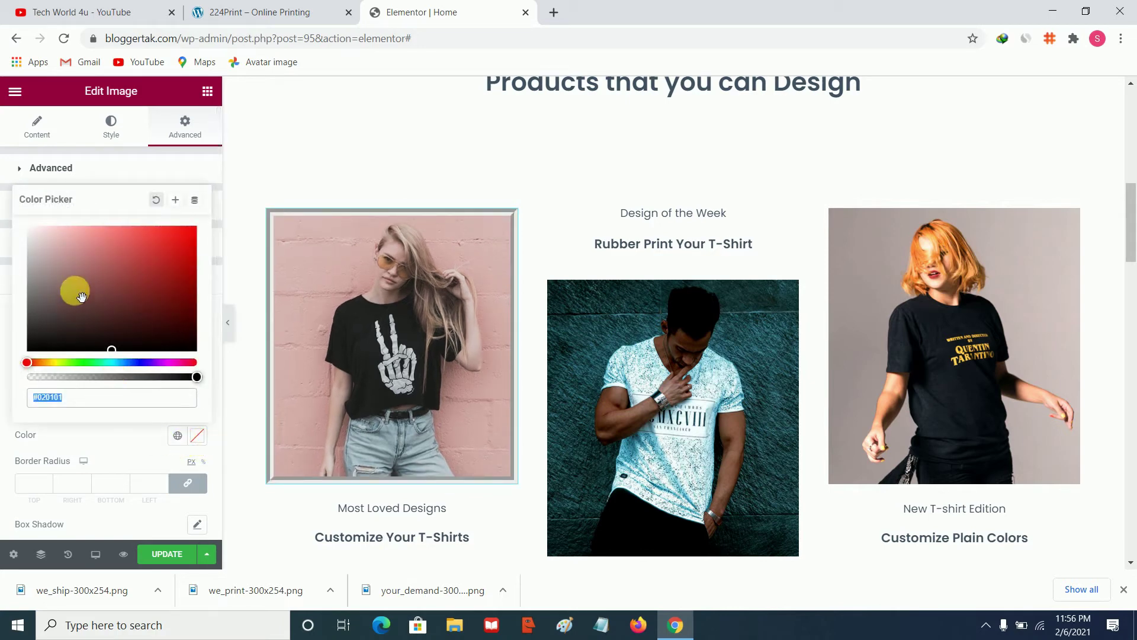
click(154, 258)
drag(155, 265, 96, 270)
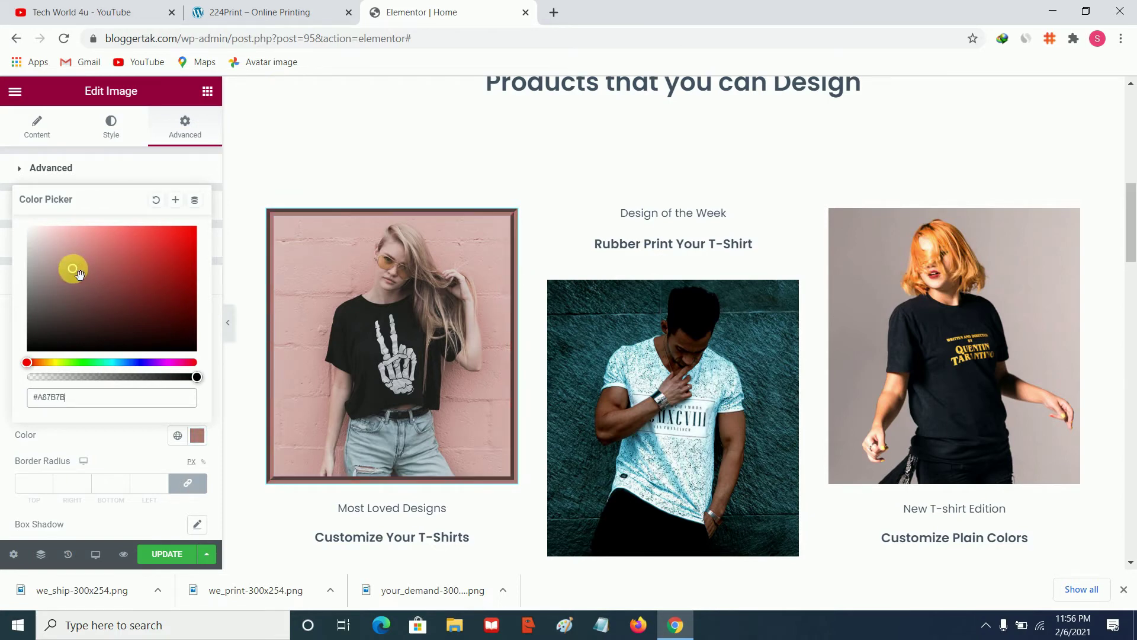
click(82, 402)
right_click(83, 402)
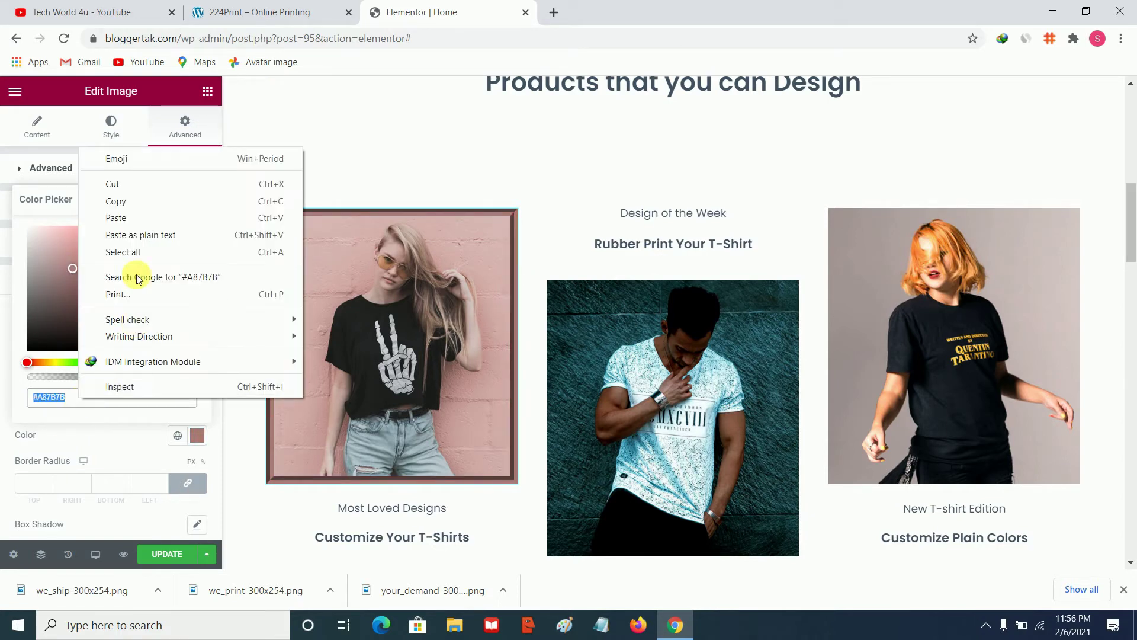
click(146, 205)
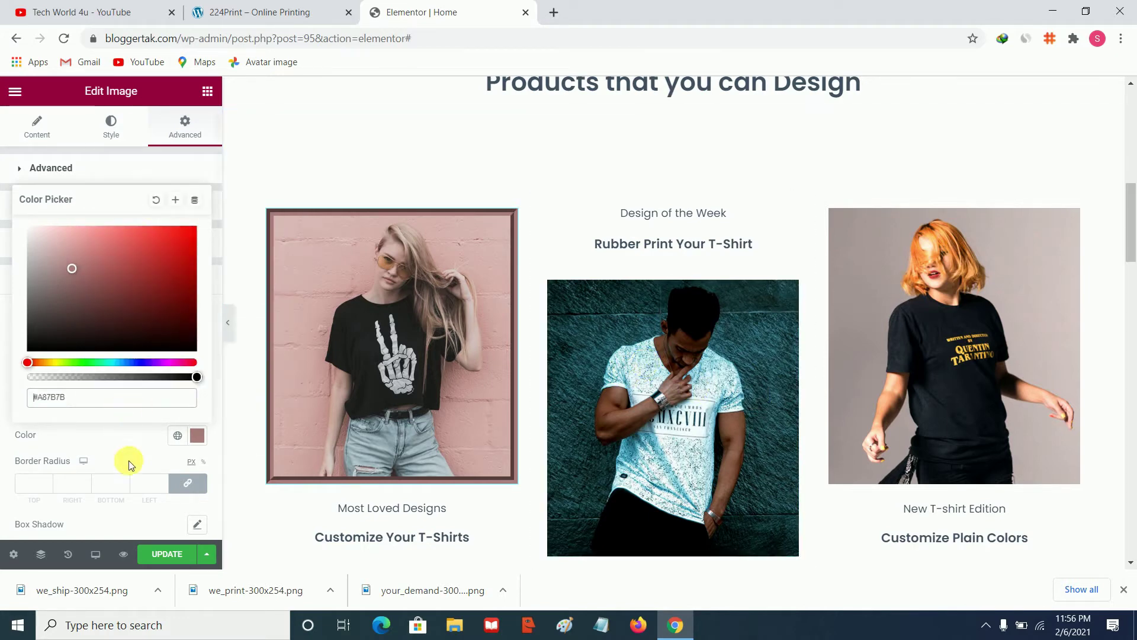
click(2, 329)
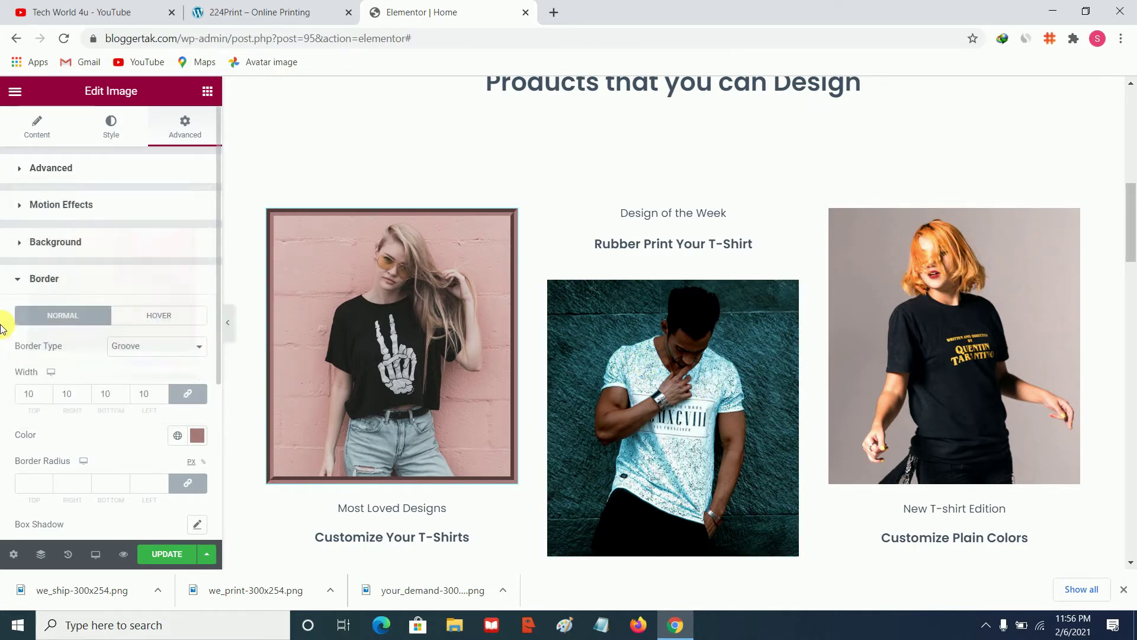
Give the "Design of the Week" image a Groove border with a width of 10 on all sides
click(640, 363)
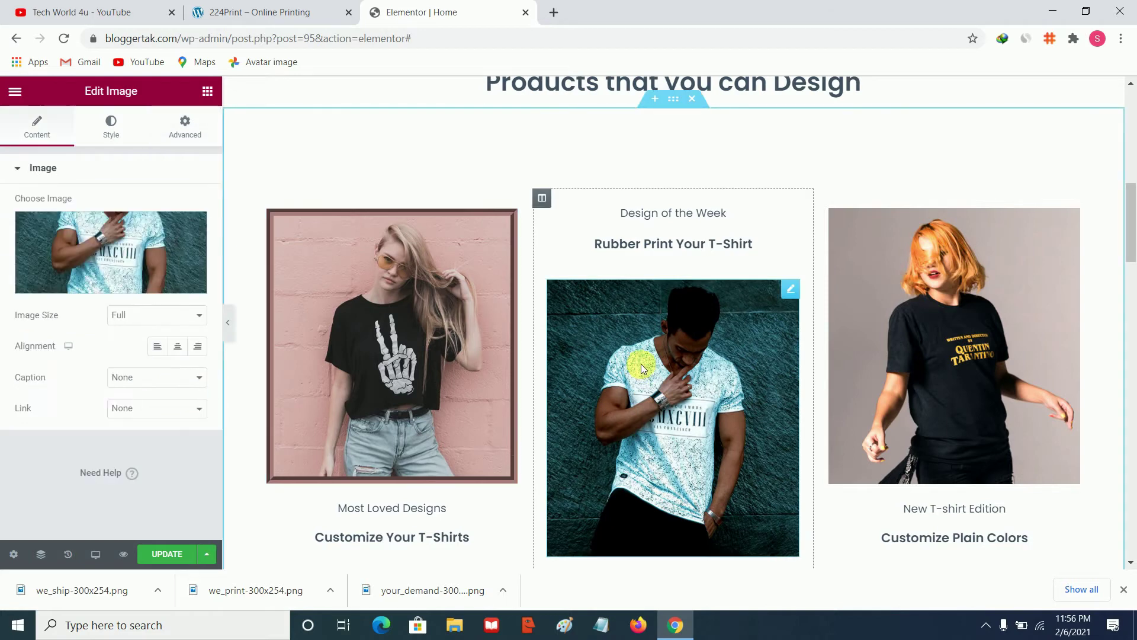
click(190, 132)
scroll(48, 456, down, 2)
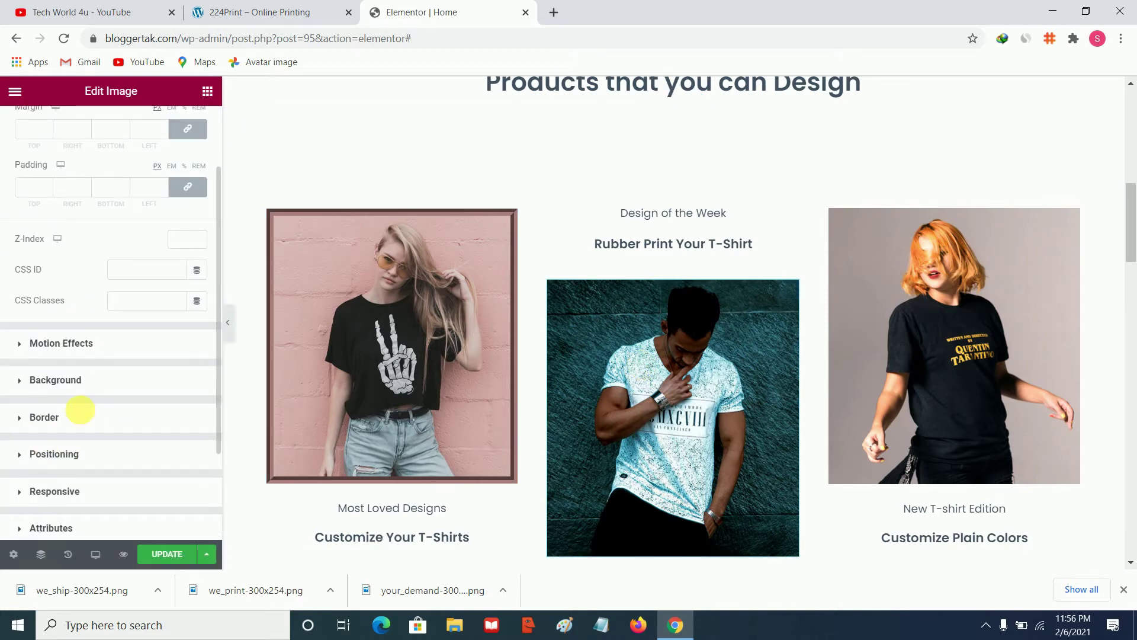
click(80, 410)
click(146, 348)
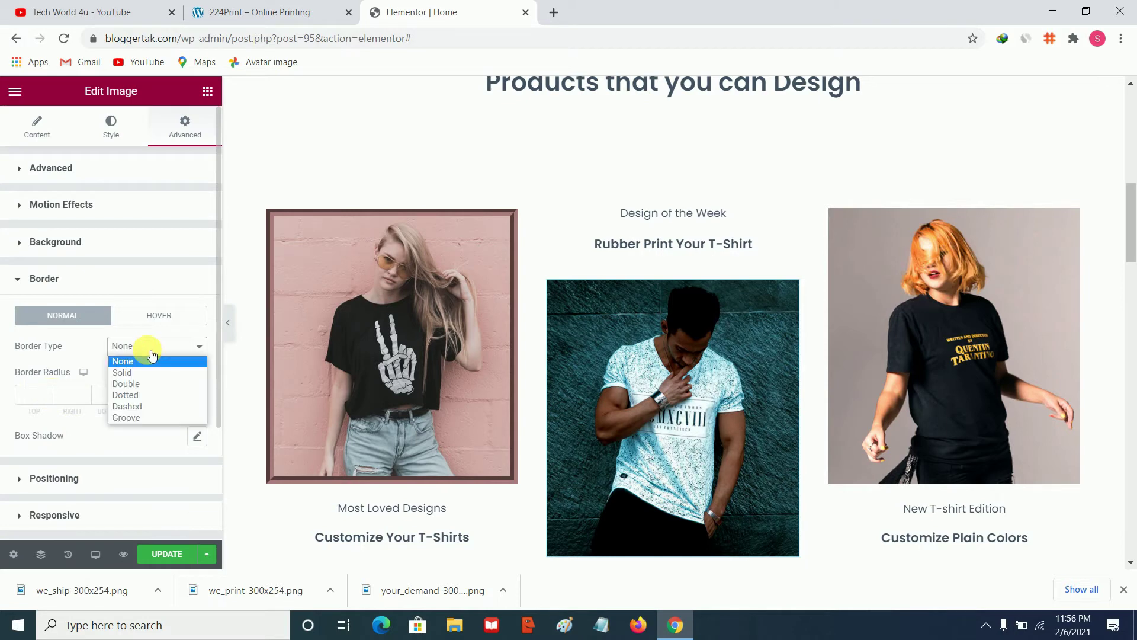
click(135, 418)
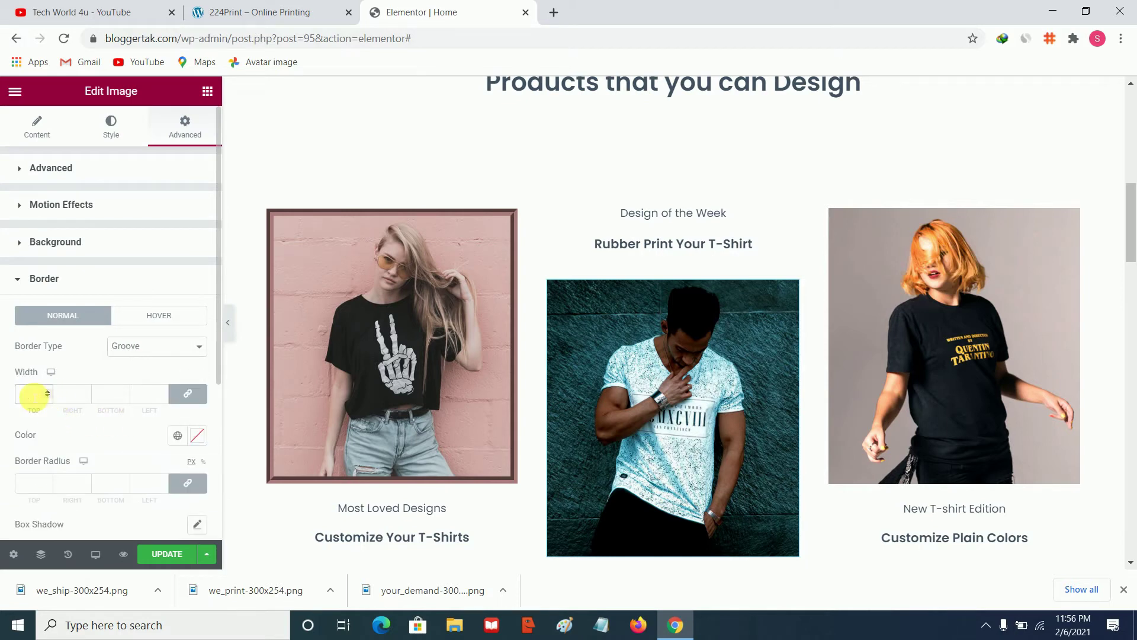
click(33, 394)
text(10)
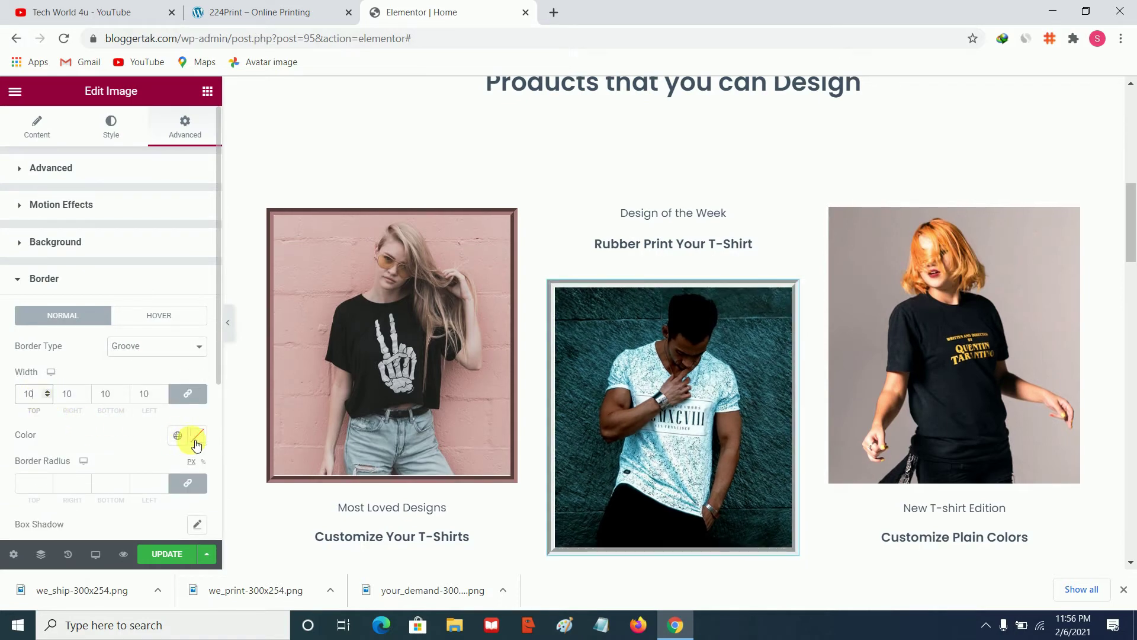
Paste the copied code #A87B7B as the "Design of the Week" image's border color
click(197, 435)
right_click(74, 396)
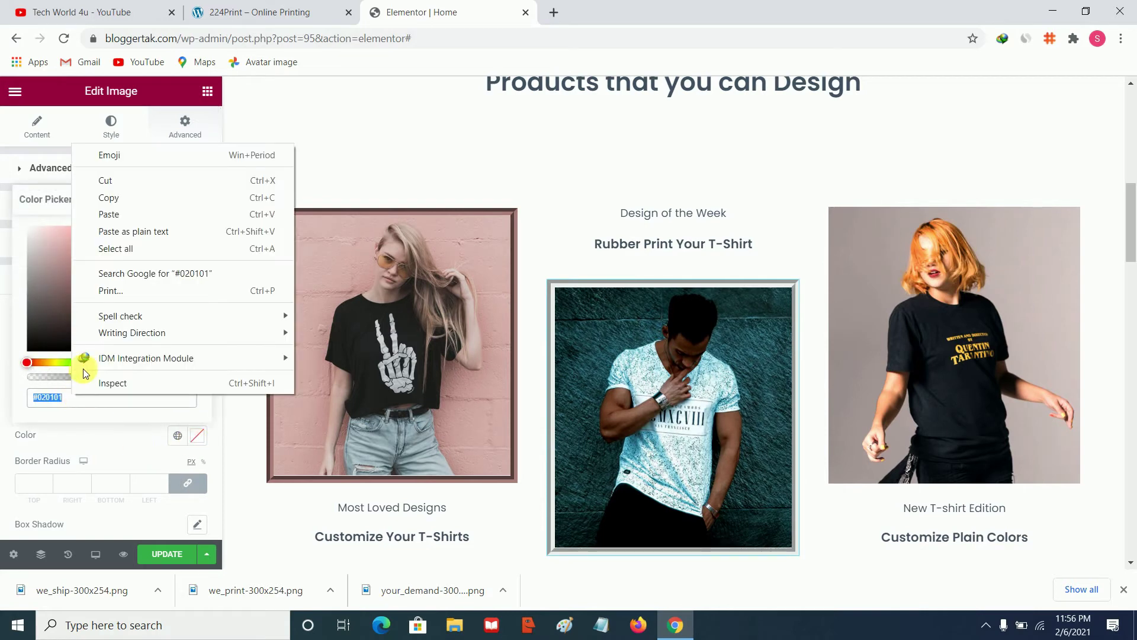
click(112, 222)
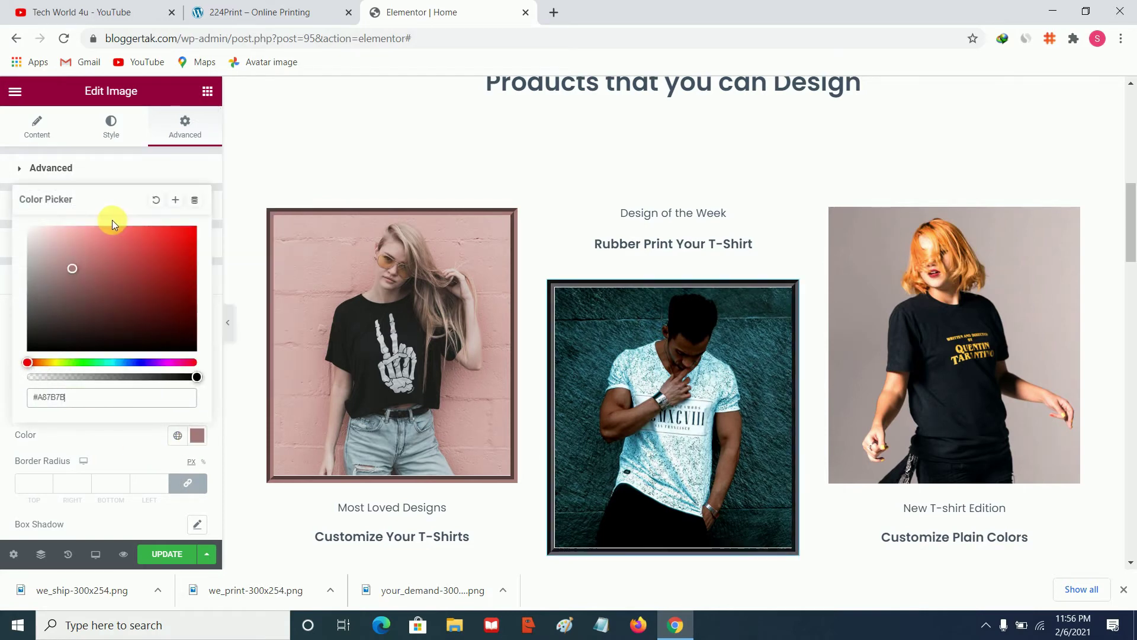
Give the "New T-shirt Edition" image a Groove border with a width of 10 on all sides
click(936, 282)
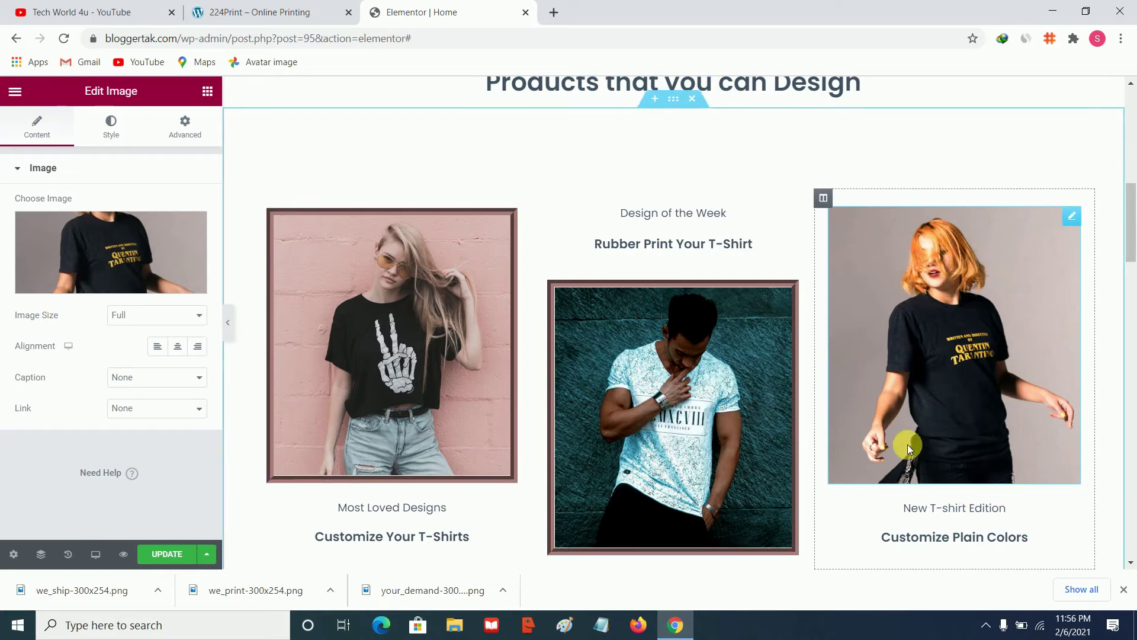
click(197, 138)
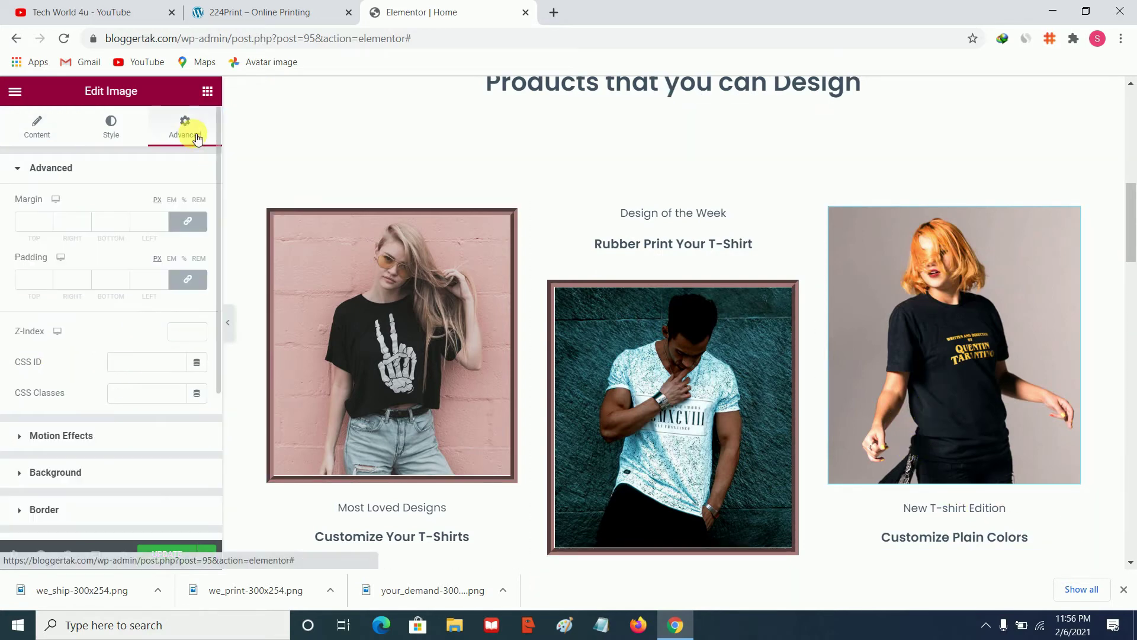
scroll(71, 453, down, 2)
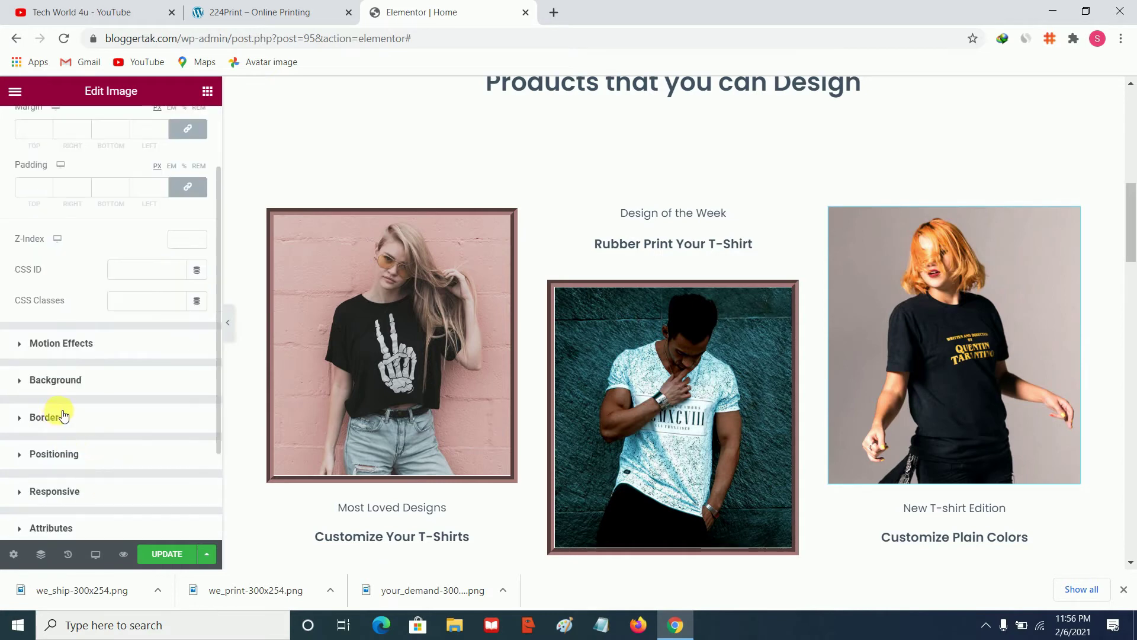
click(45, 417)
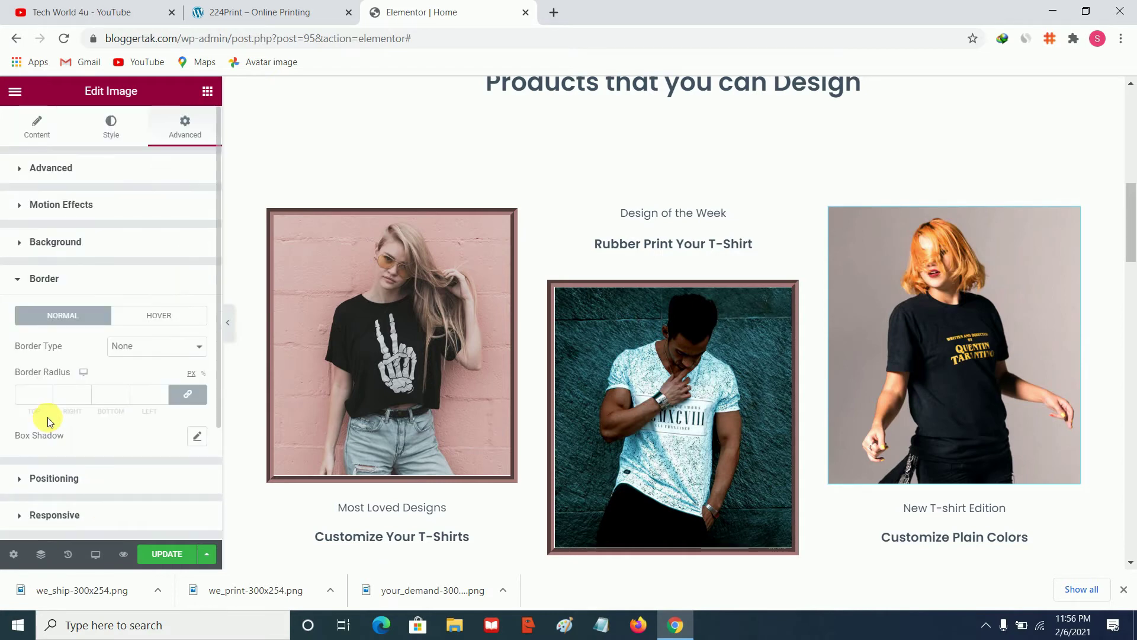
click(133, 346)
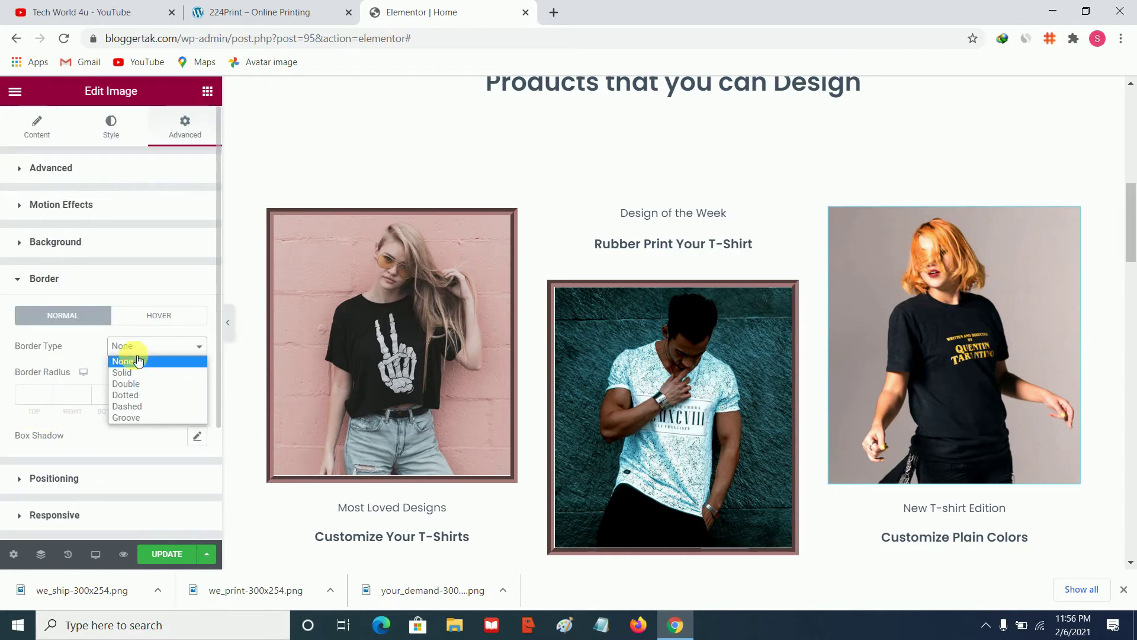
click(140, 418)
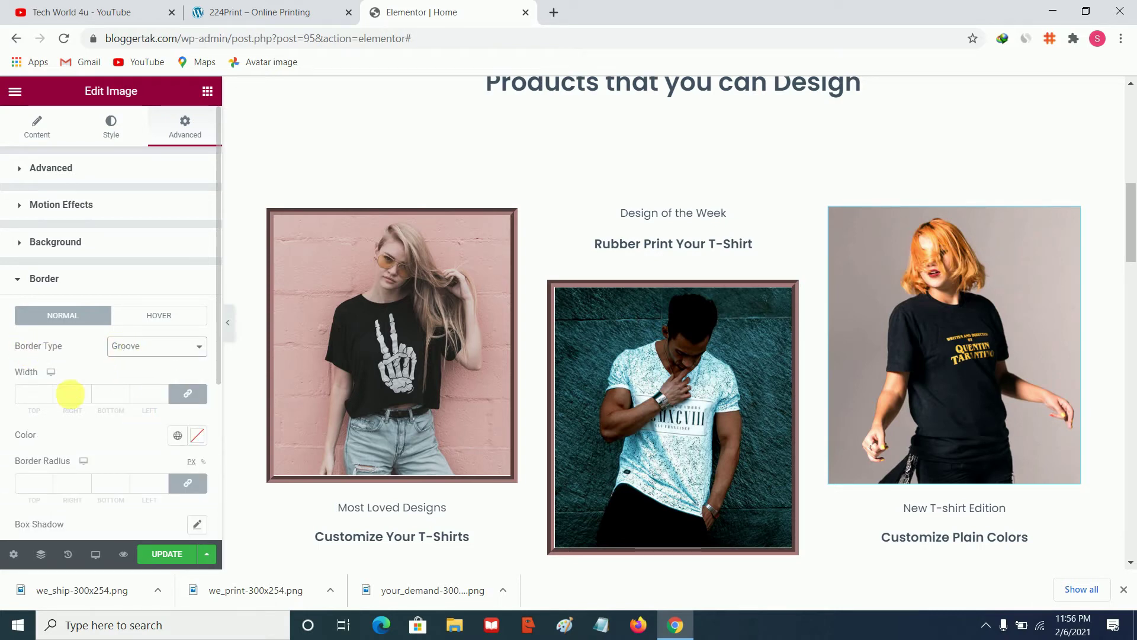
click(30, 396)
text(10)
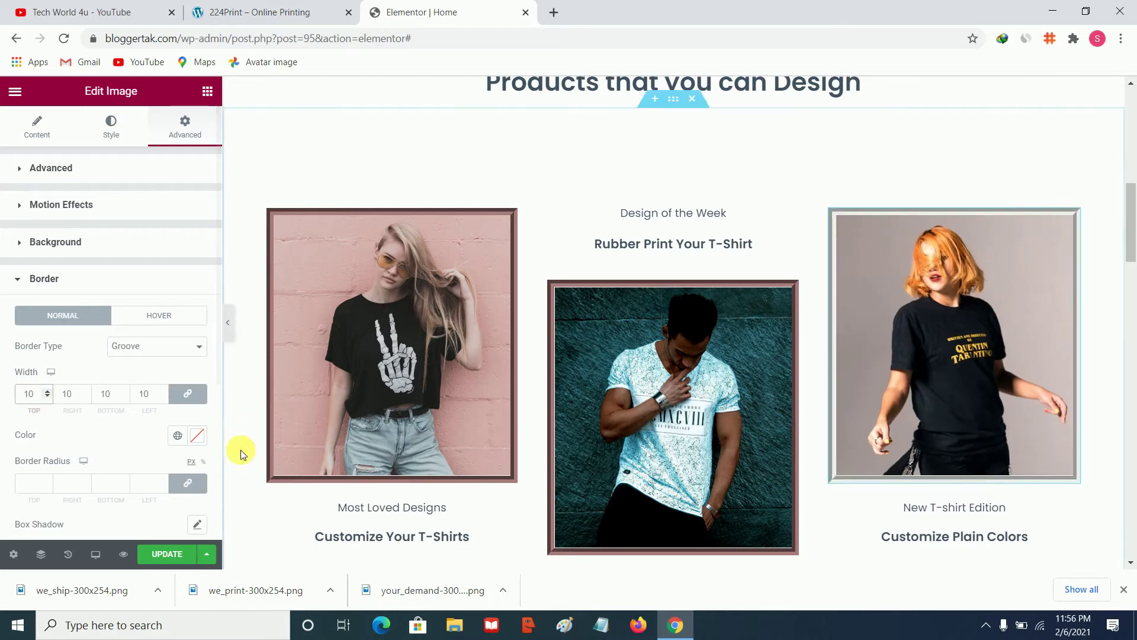
Paste the copied code #A87B7B as the "New T-shirt Edition" image's border color
click(199, 438)
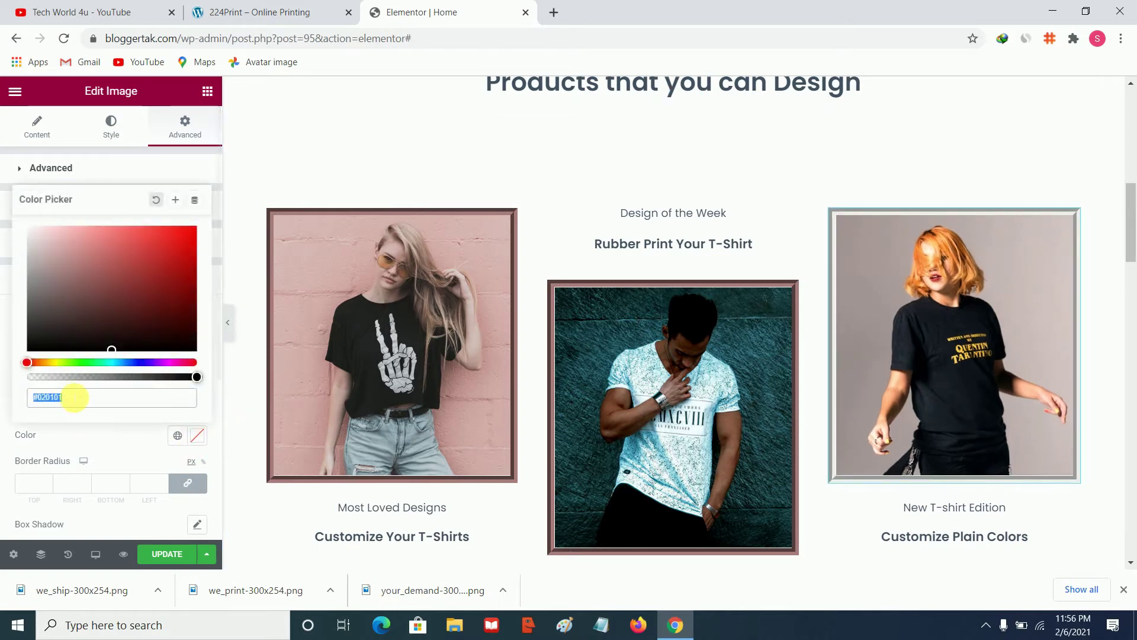
right_click(71, 393)
click(107, 212)
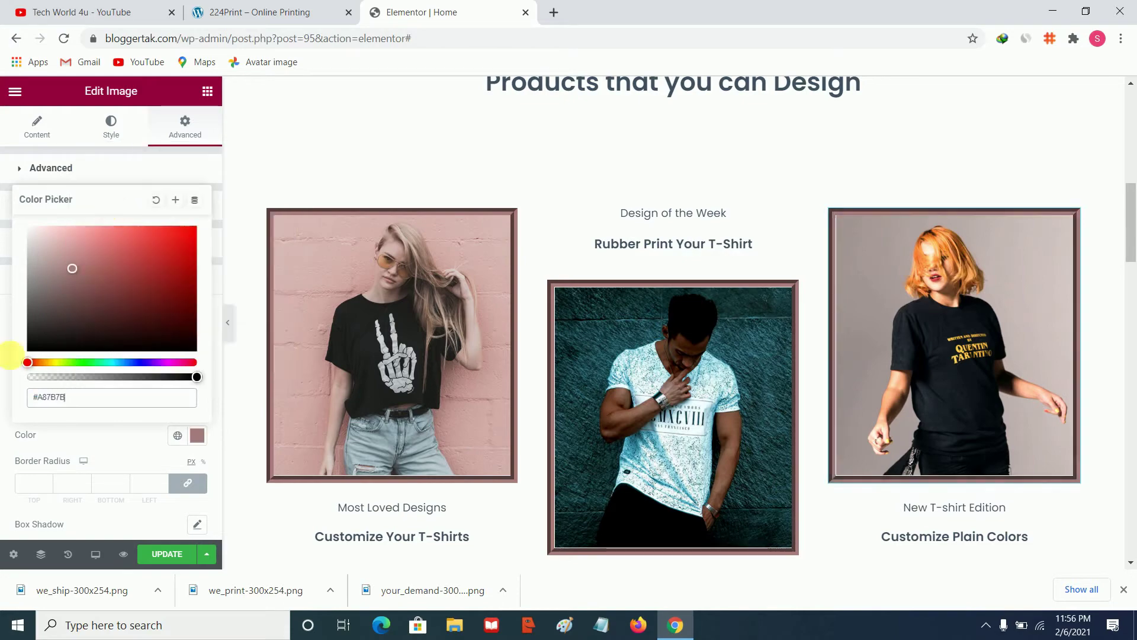
click(1056, 448)
Review the page from the bordered design images down to the How It Works section and update it
scroll(1055, 449, down, 8)
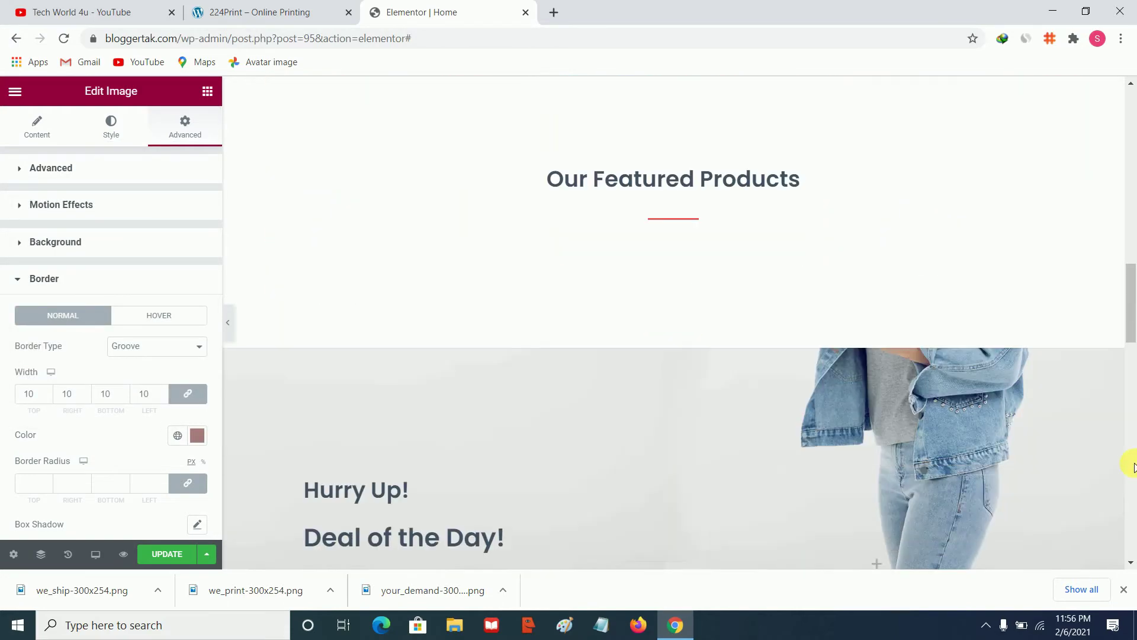
scroll(1116, 457, up, 3)
scroll(1119, 456, up, 6)
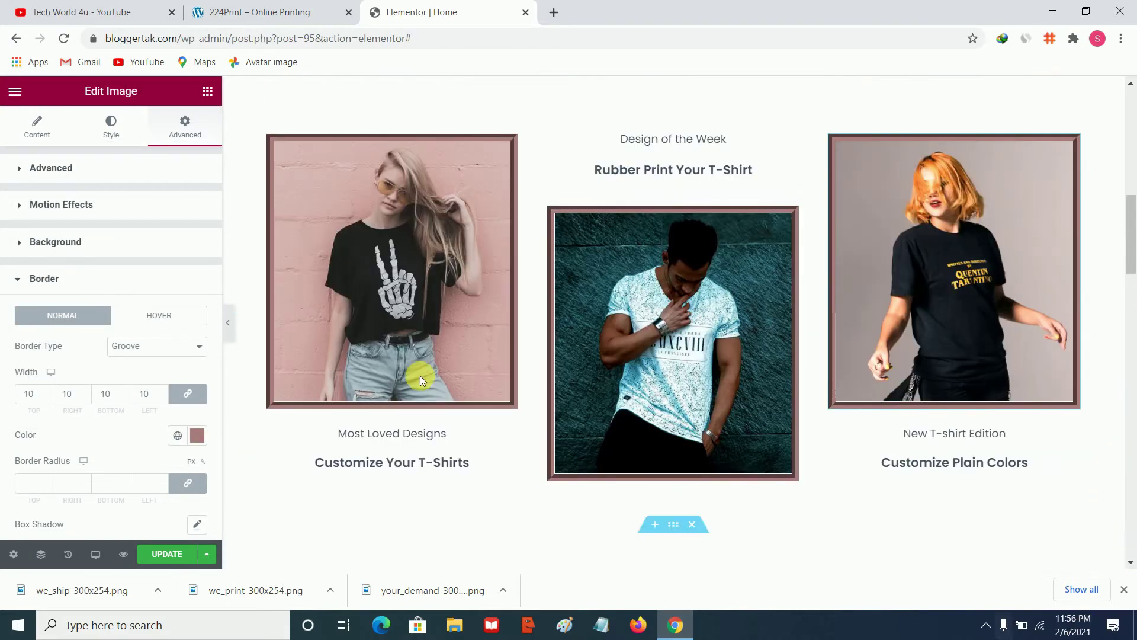
scroll(1081, 456, up, 1)
scroll(1079, 474, down, 10)
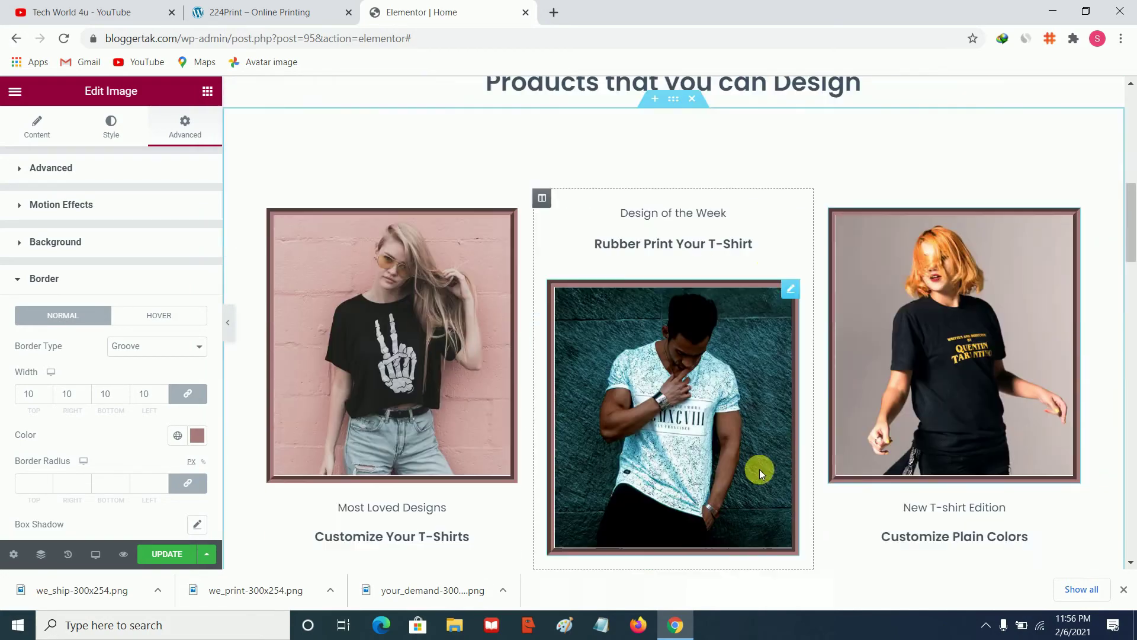
scroll(567, 400, down, 9)
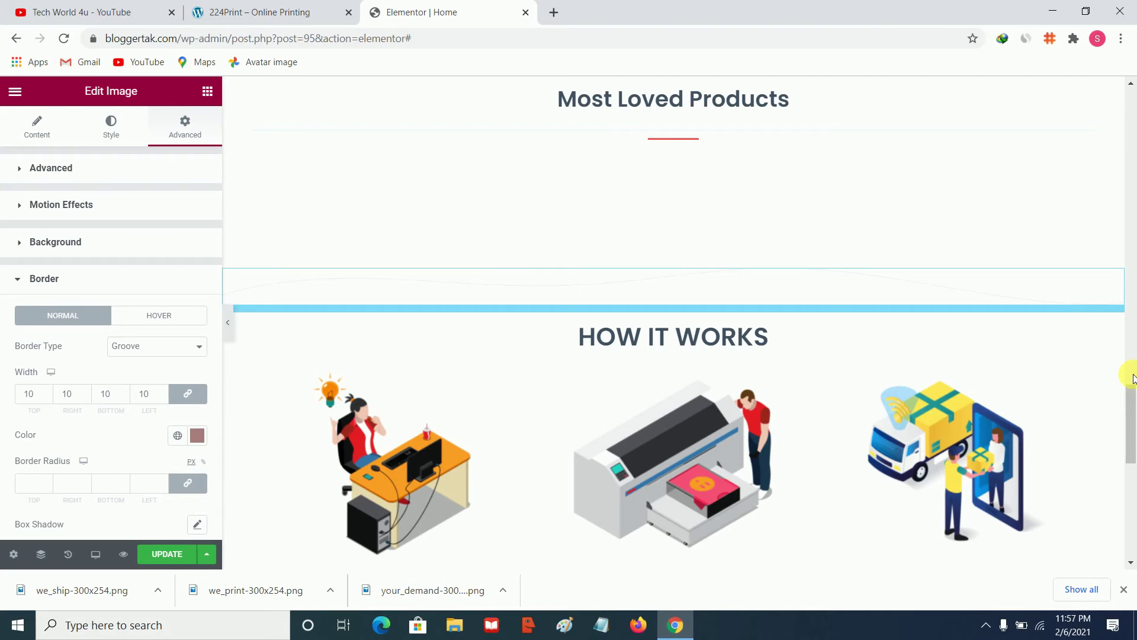
scroll(464, 444, down, 3)
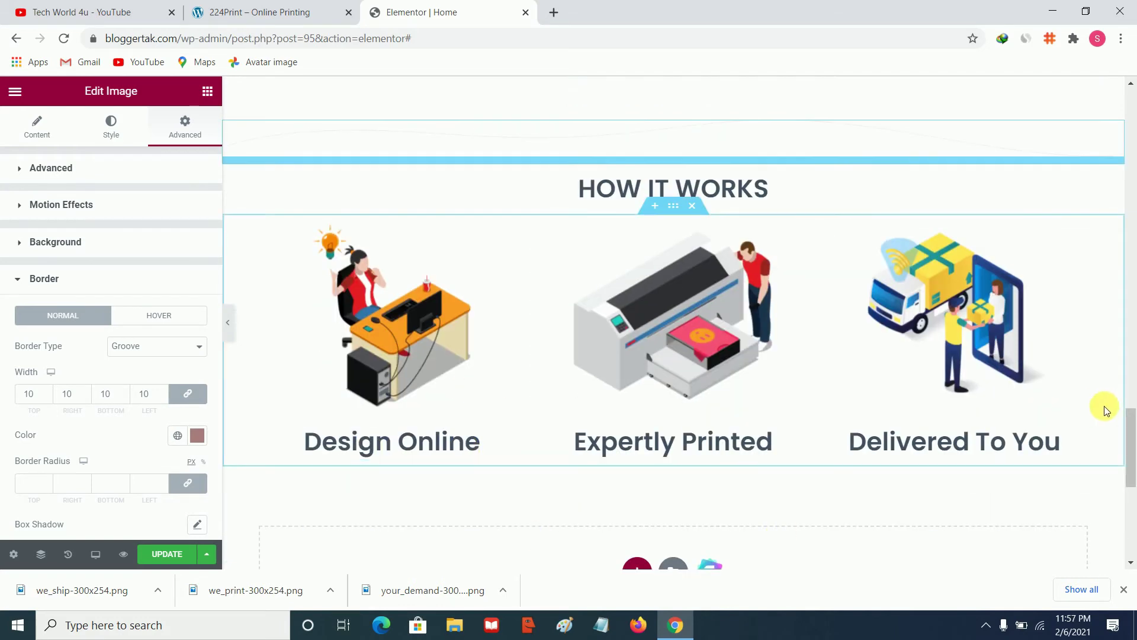
scroll(1125, 382, down, 1)
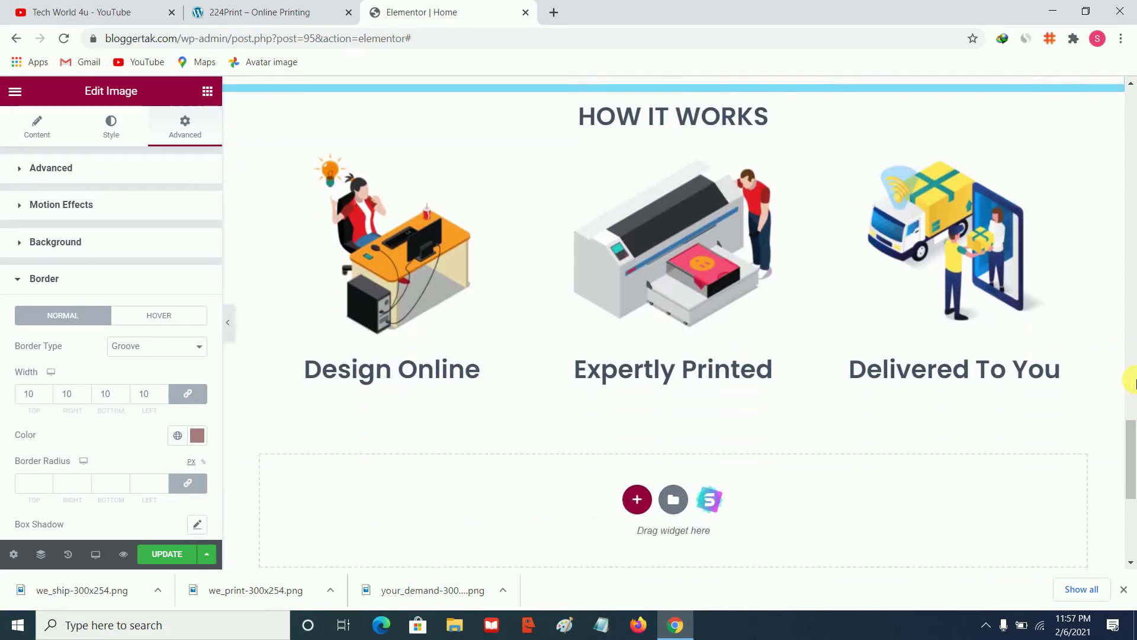
scroll(947, 397, up, 2)
click(178, 554)
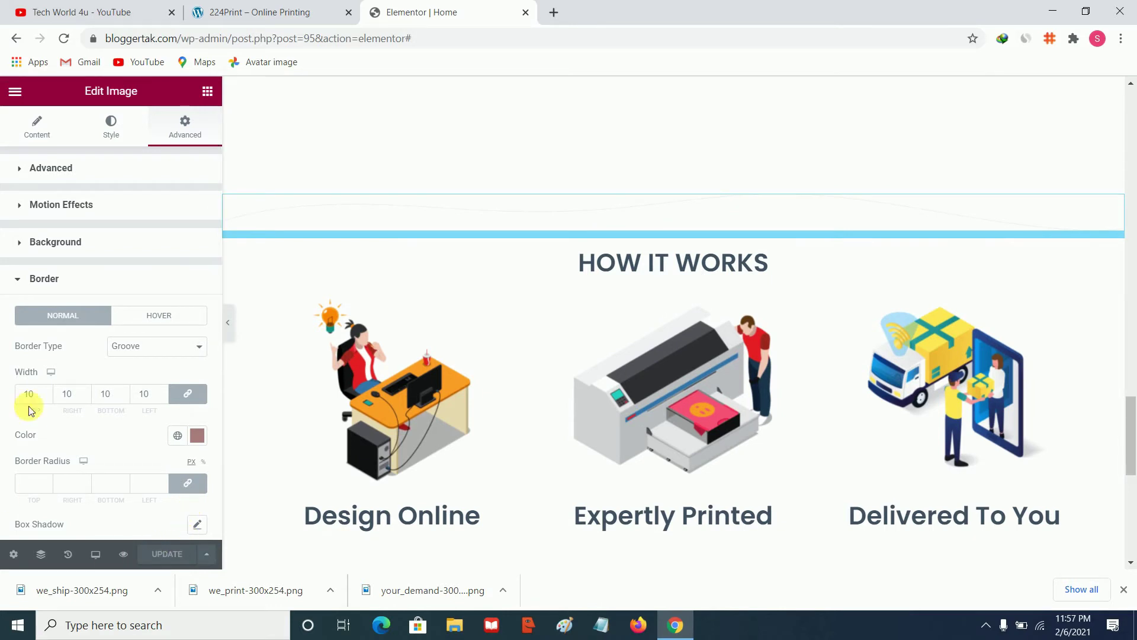
Examine the page layout at full width with the editing panel hidden, then restore the panel
scroll(1132, 379, up, 7)
scroll(1131, 367, down, 3)
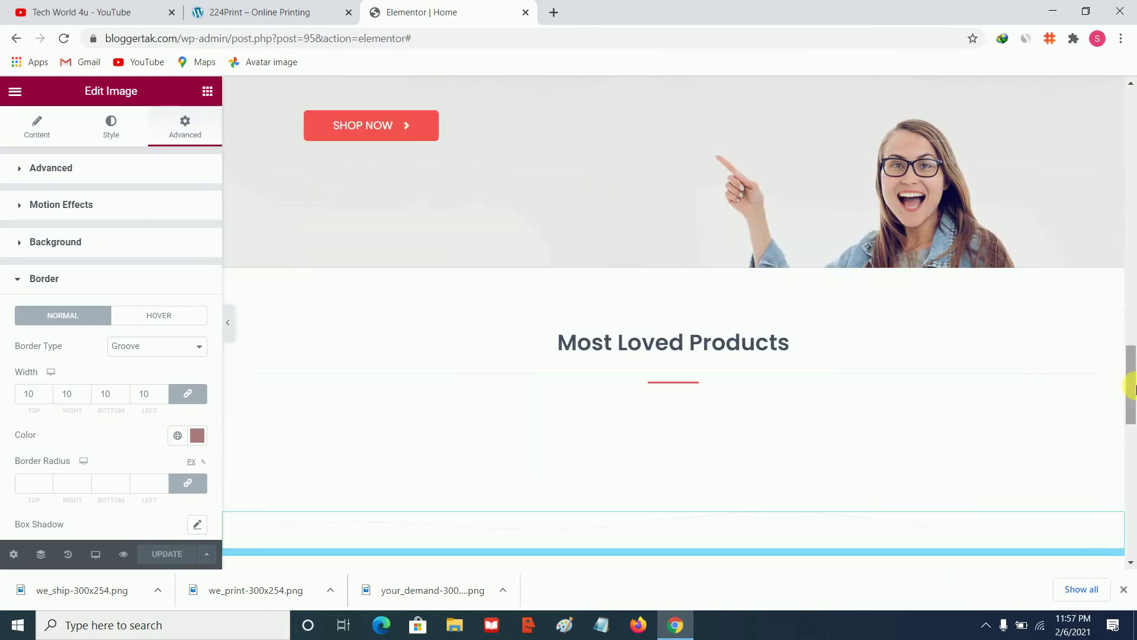
scroll(1131, 354, down, 3)
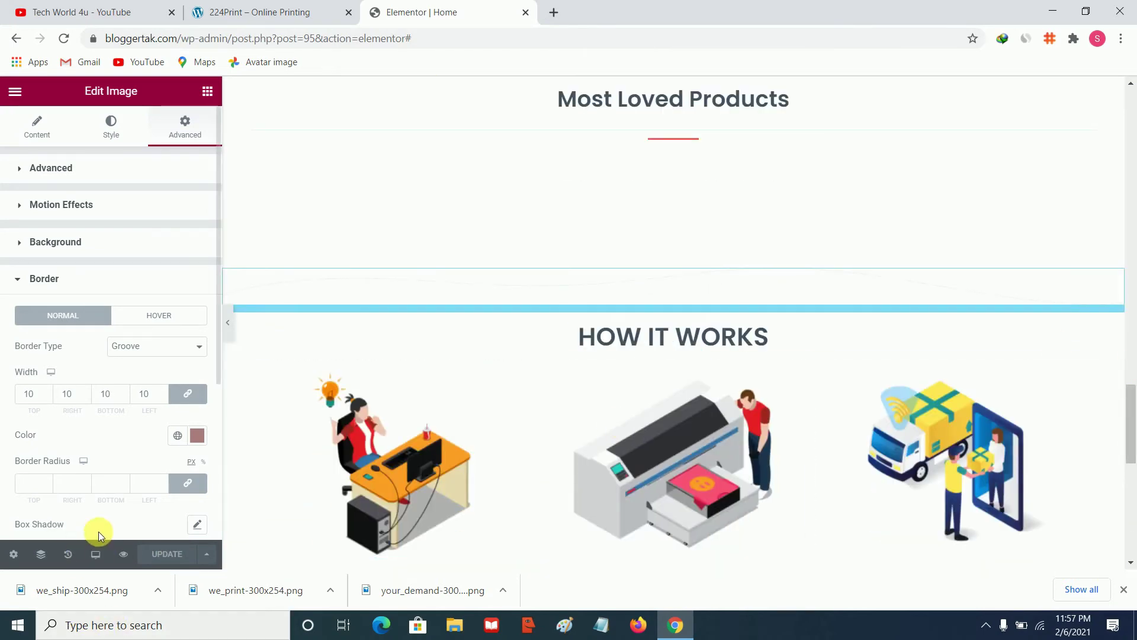
click(231, 339)
scroll(1131, 299, up, 10)
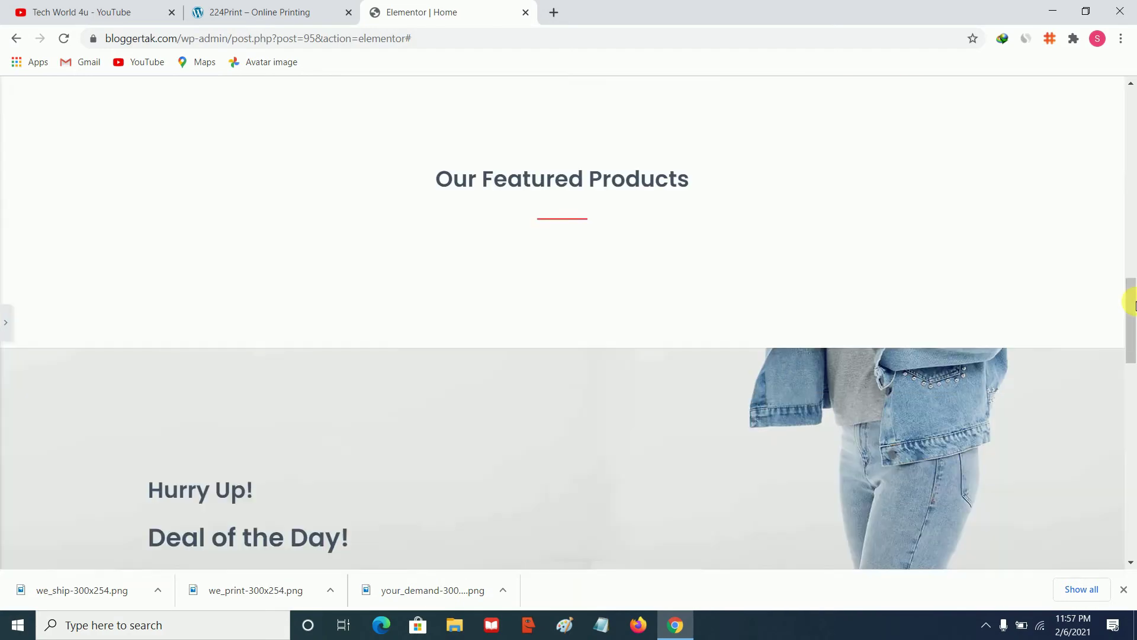
scroll(1131, 305, up, 10)
scroll(1131, 323, down, 15)
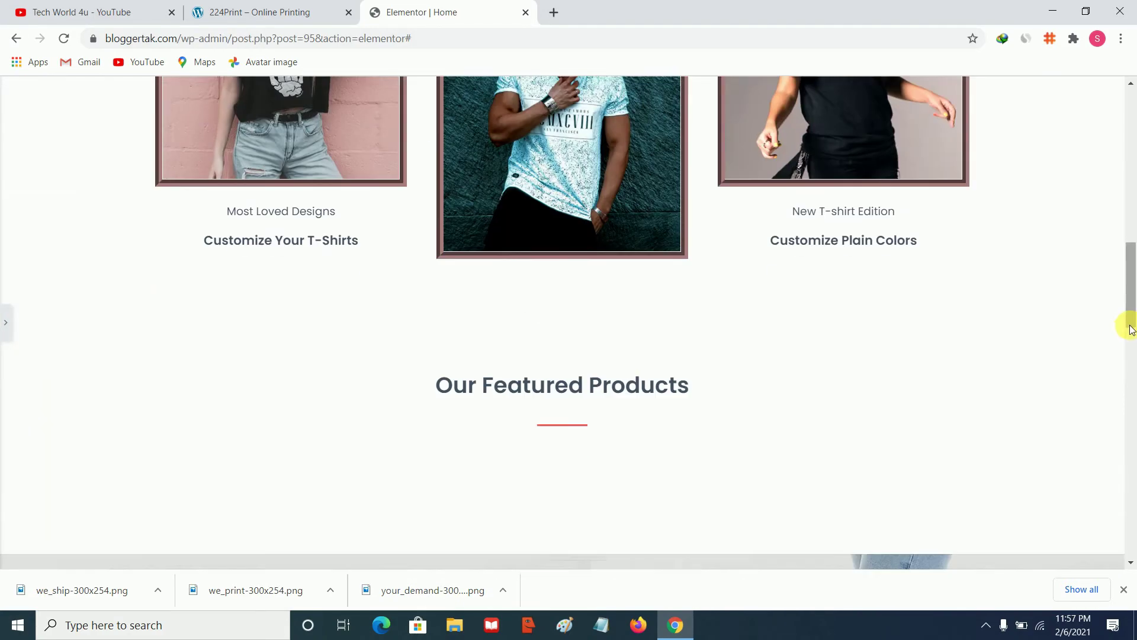
scroll(1128, 361, down, 10)
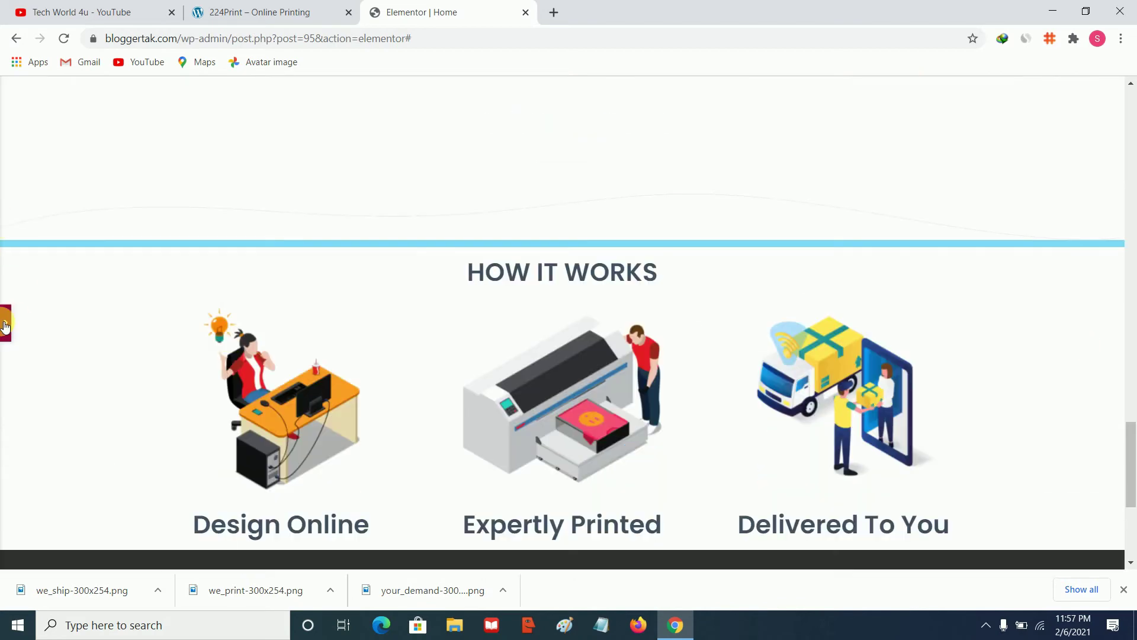
click(4, 325)
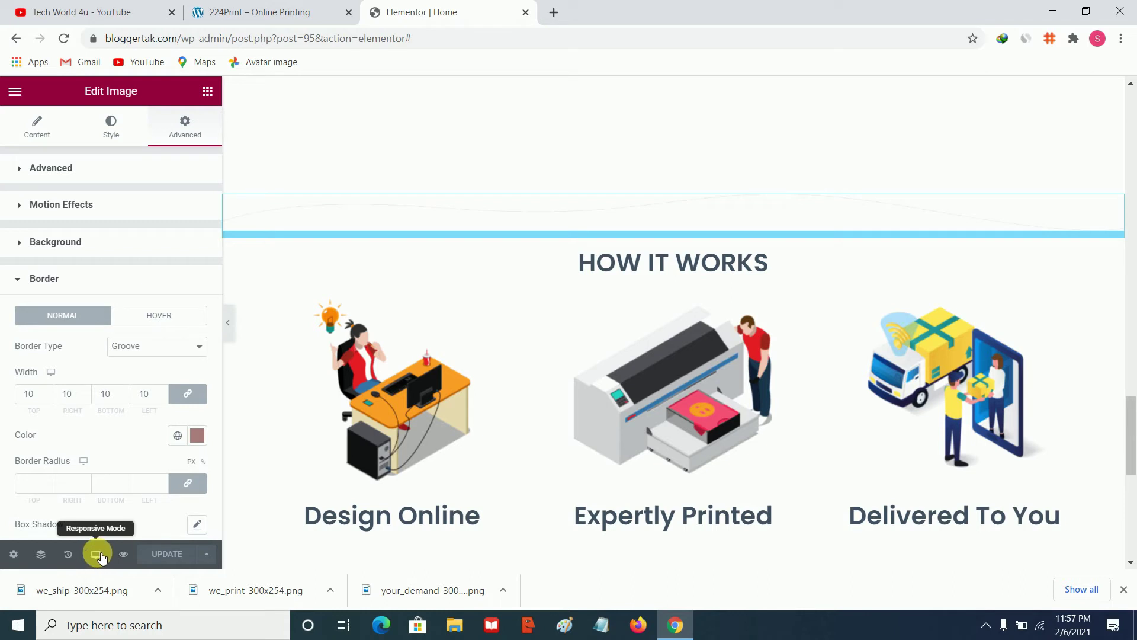
Switch to the Tablet preview and examine the page layout from the hero section to How It Works
click(95, 557)
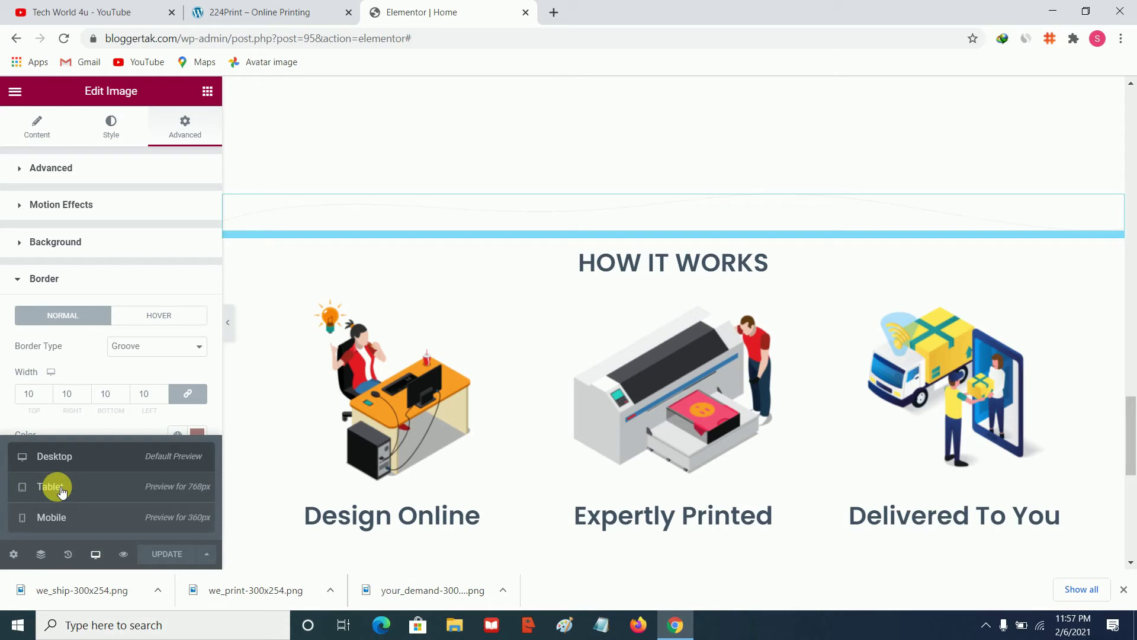
click(101, 497)
scroll(954, 351, up, 10)
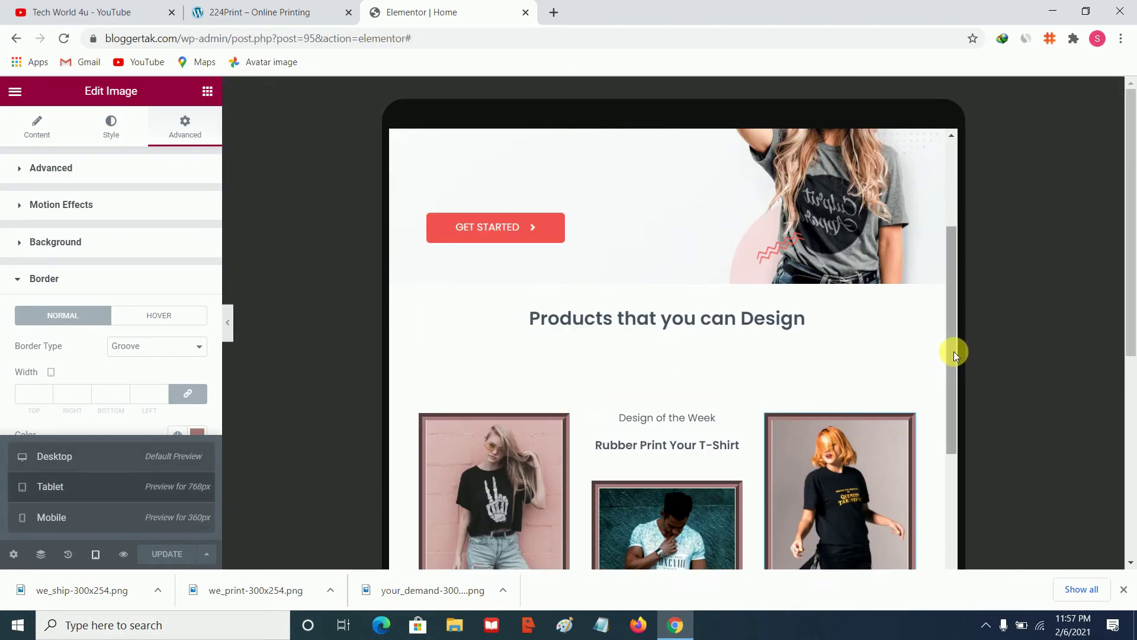
scroll(954, 350, up, 1)
scroll(964, 290, up, 3)
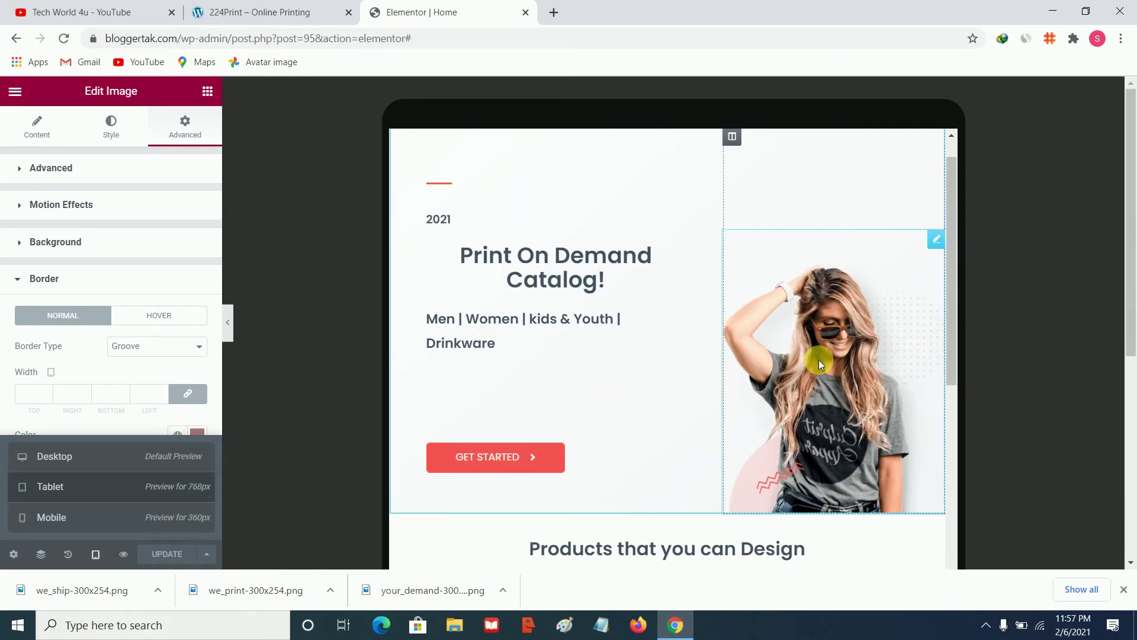
scroll(819, 360, down, 15)
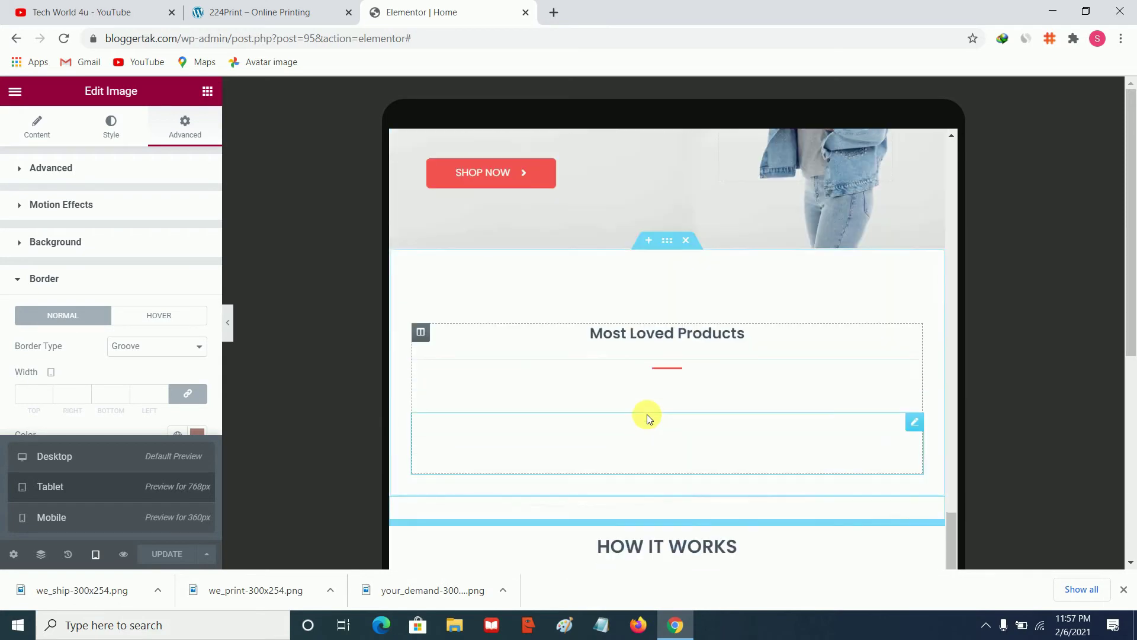
scroll(639, 420, down, 8)
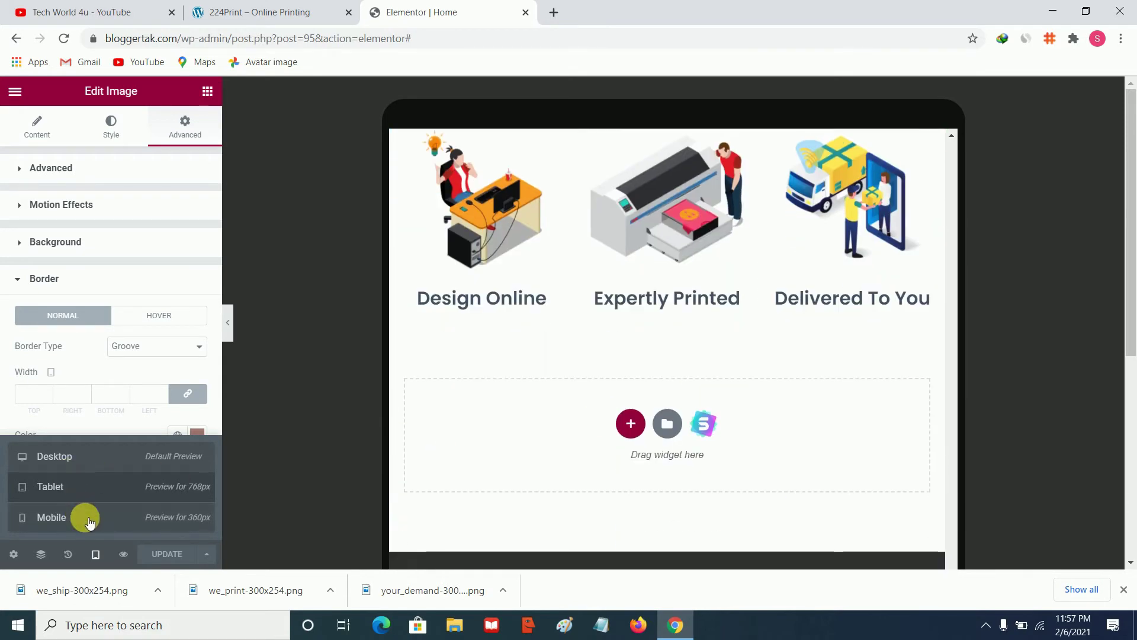
Left-align the "Print On Demand Catalog!" heading in the Mobile preview and update the page
click(89, 520)
scroll(685, 374, up, 15)
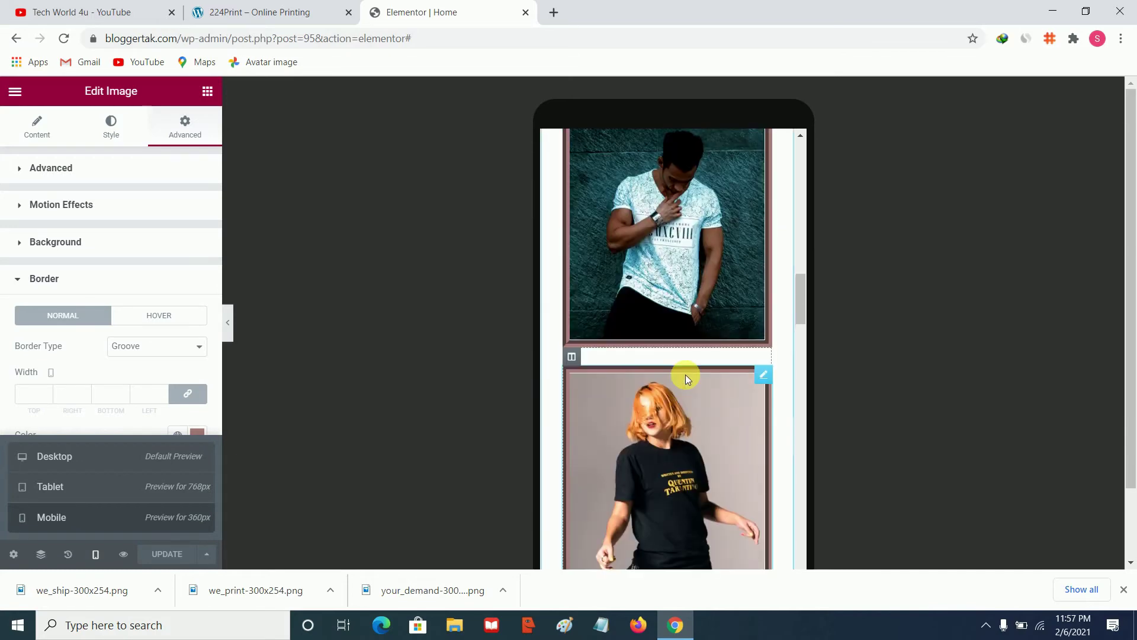
scroll(684, 374, up, 3)
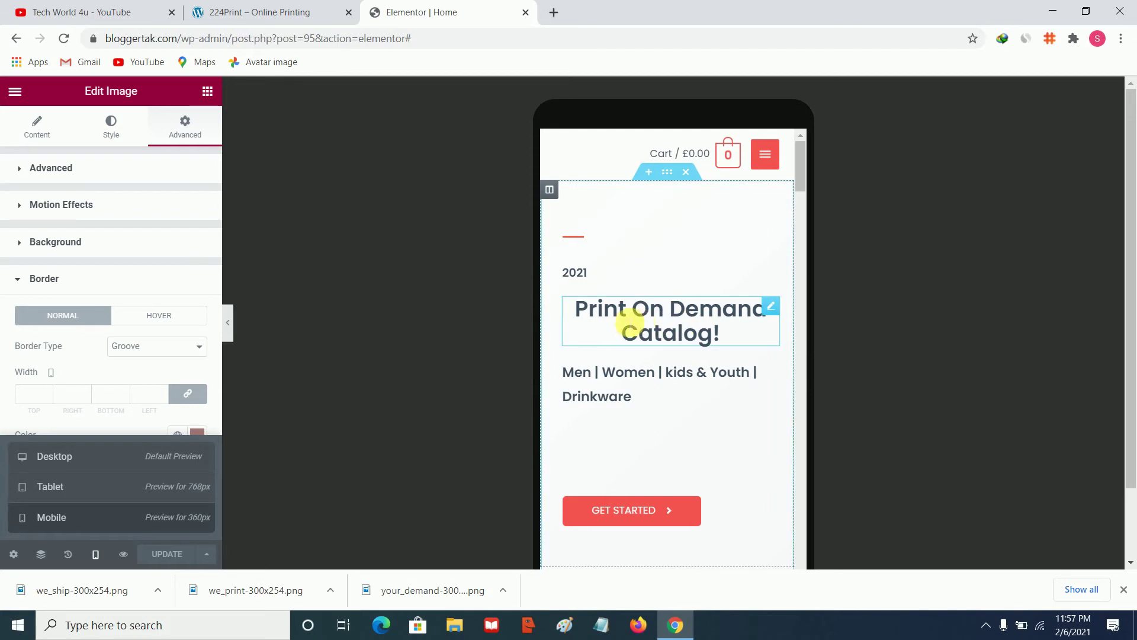
click(620, 324)
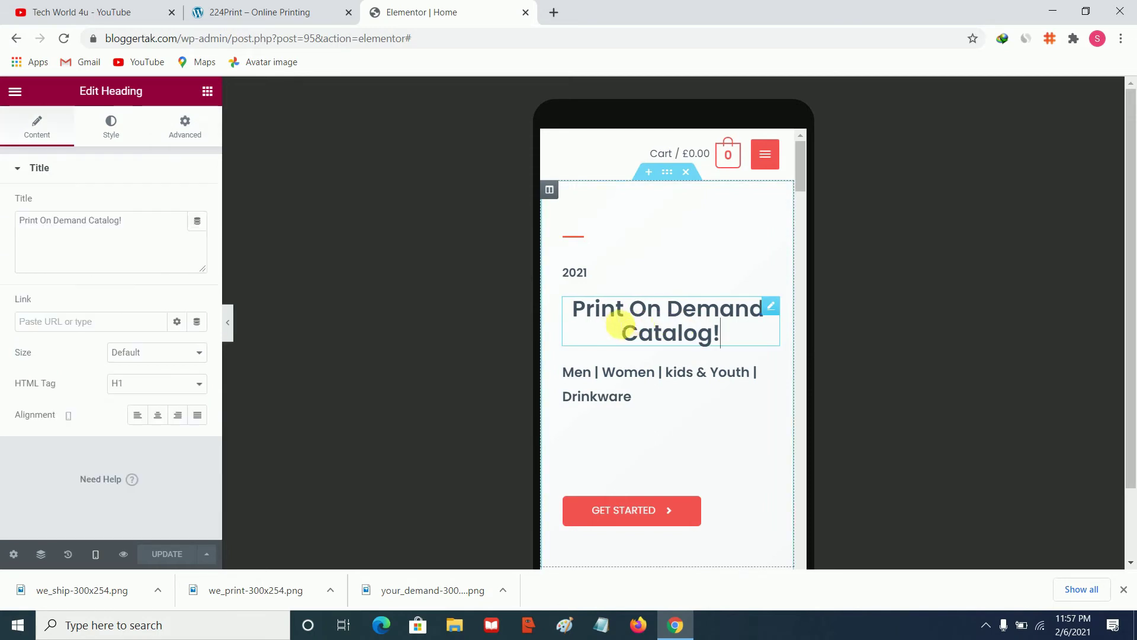
click(135, 421)
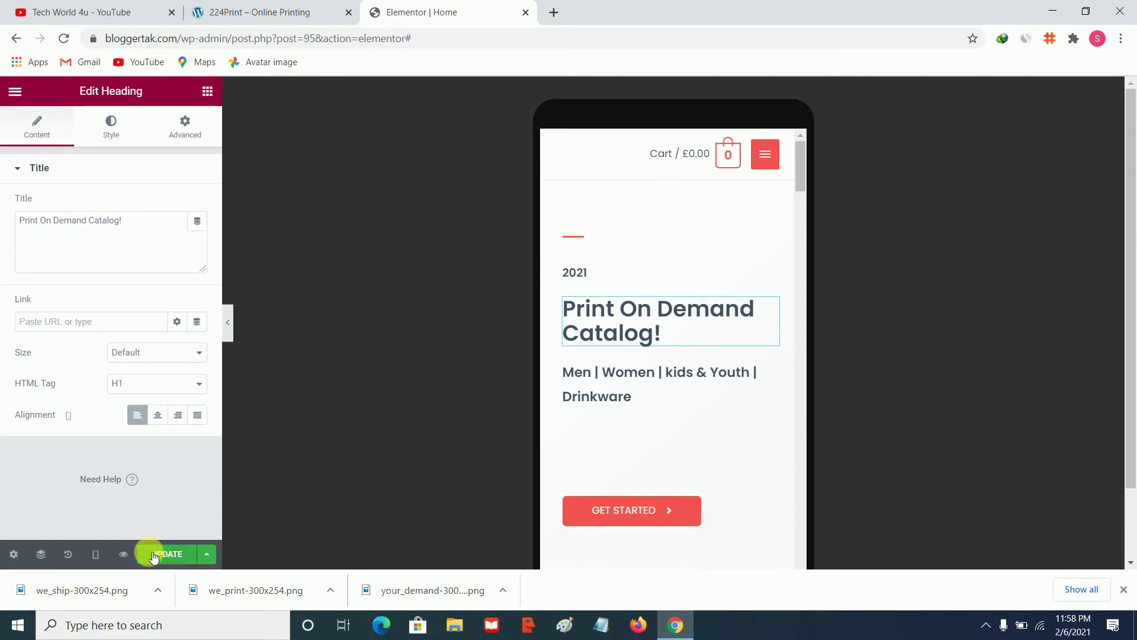
Return to the Desktop preview, dismiss the browser's downloads bar and go back from the editor
click(96, 563)
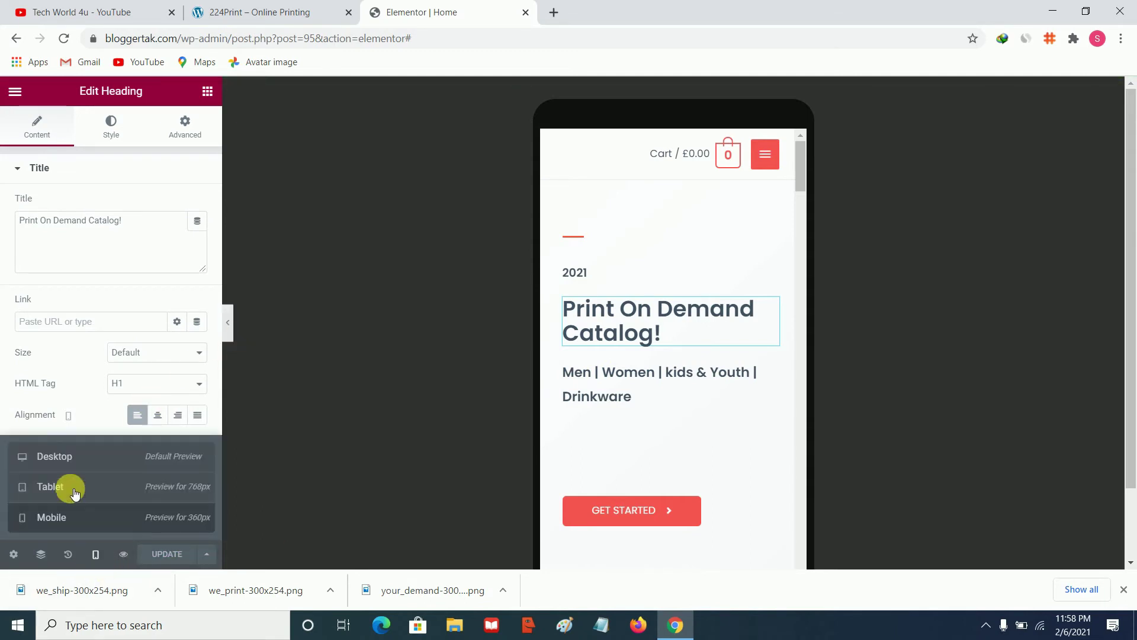
click(78, 455)
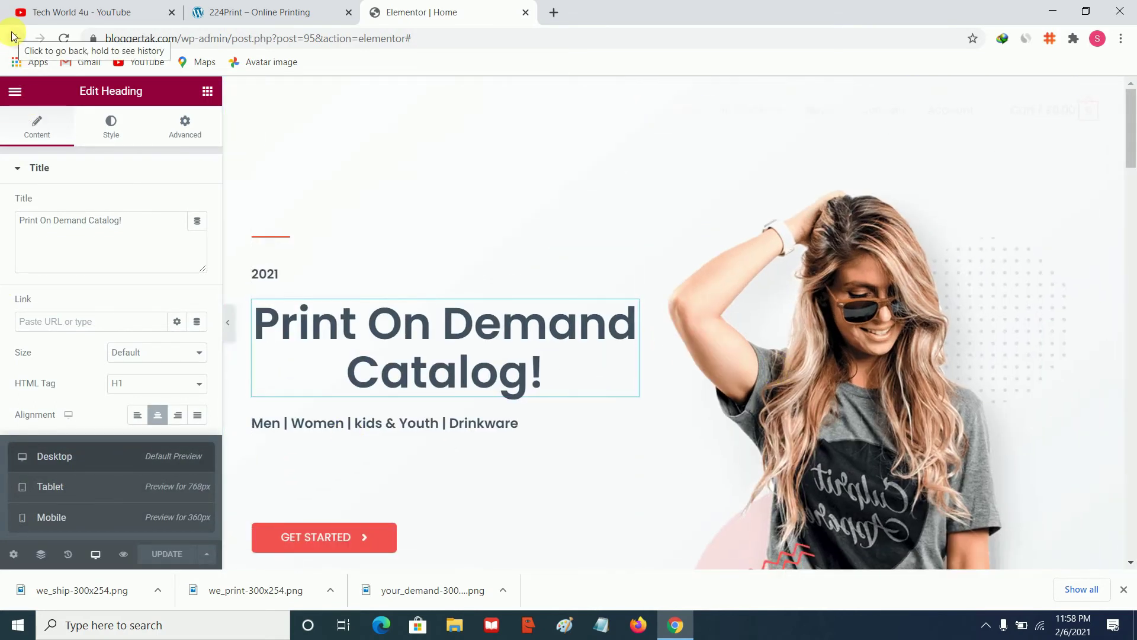
click(1123, 590)
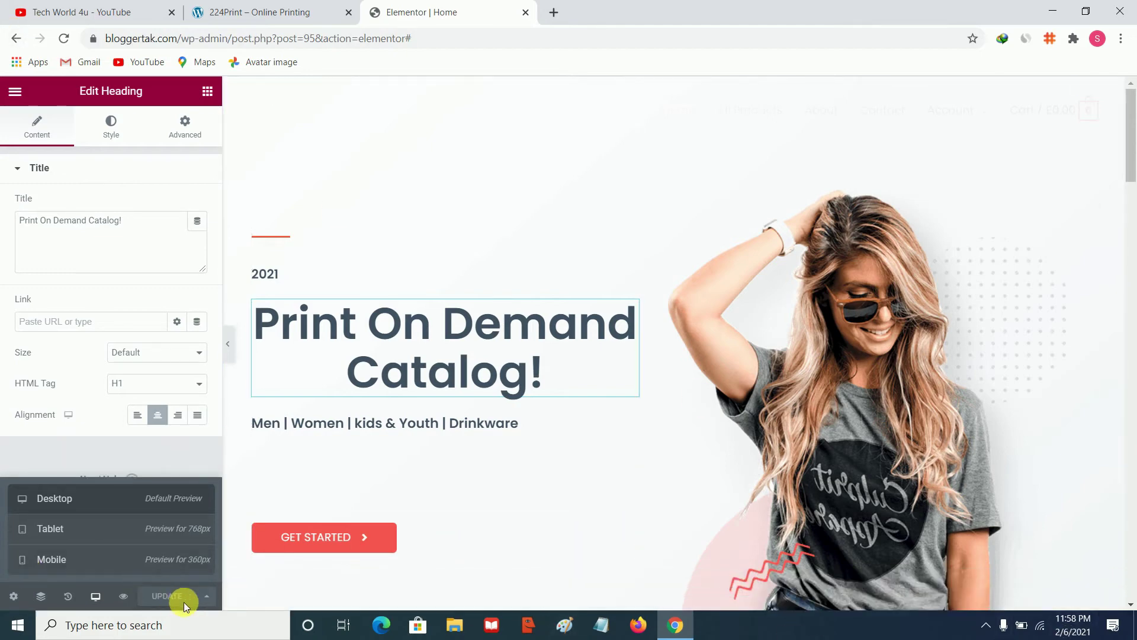
click(9, 39)
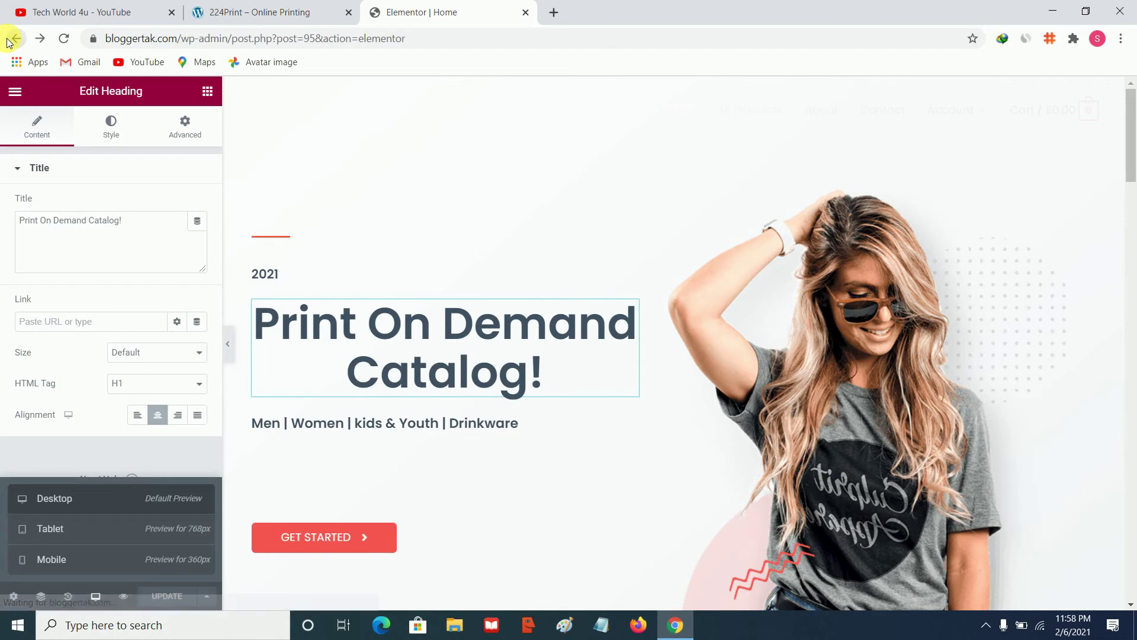
Return to the live home page, reload it and examine it from the hero section down to the footer
click(10, 39)
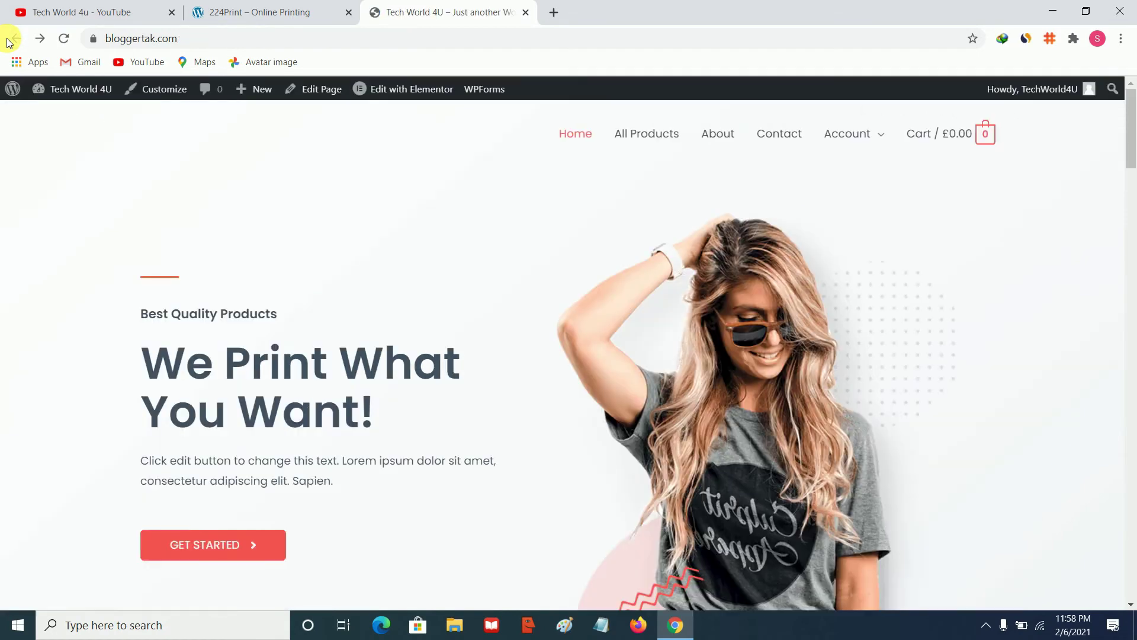
scroll(135, 183, down, 2)
scroll(136, 182, up, 2)
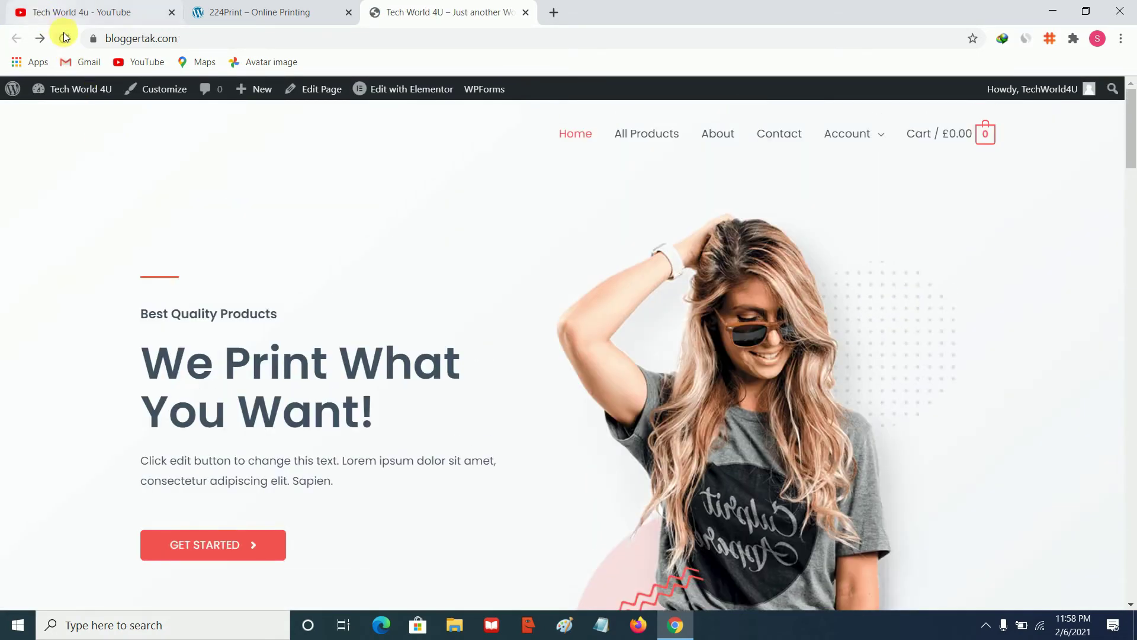
click(64, 37)
click(298, 6)
click(406, 5)
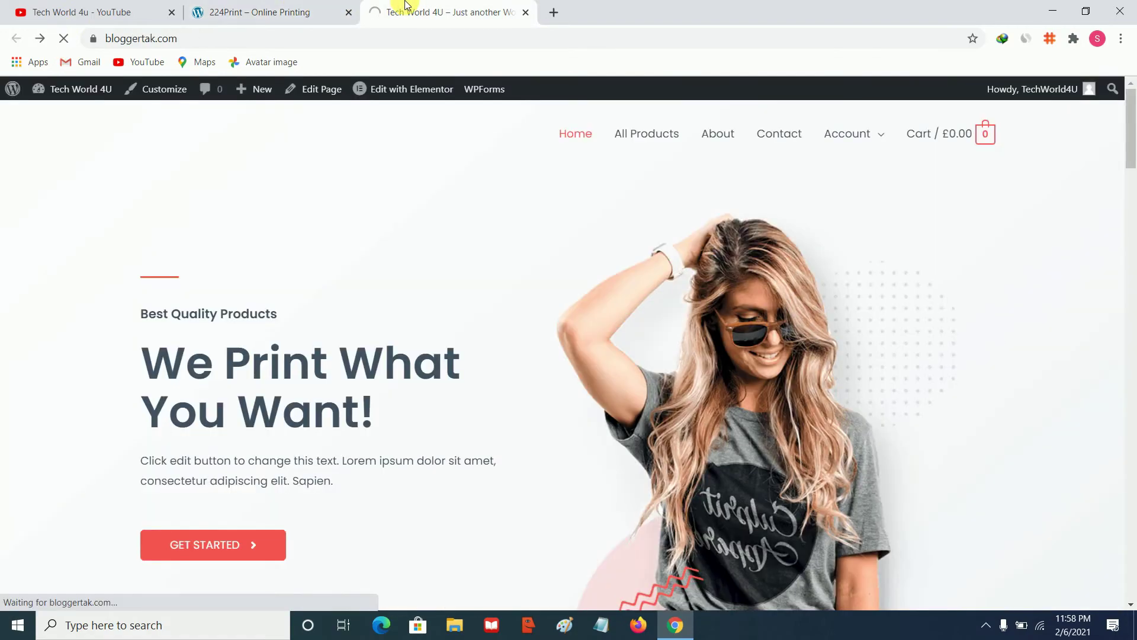
scroll(337, 294, down, 3)
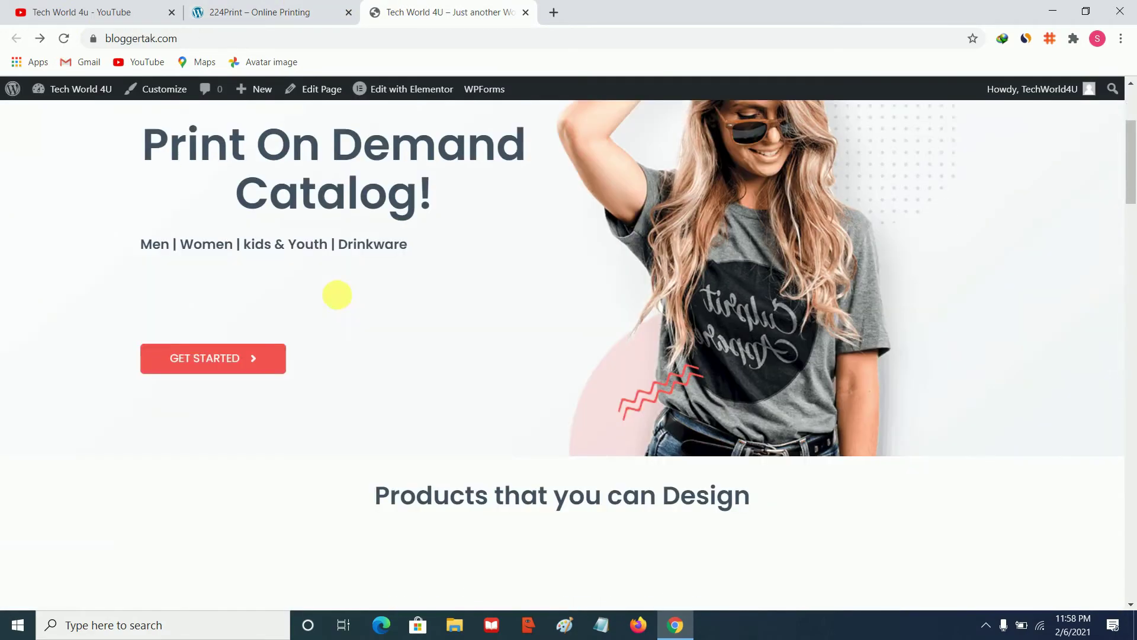
scroll(355, 302, down, 15)
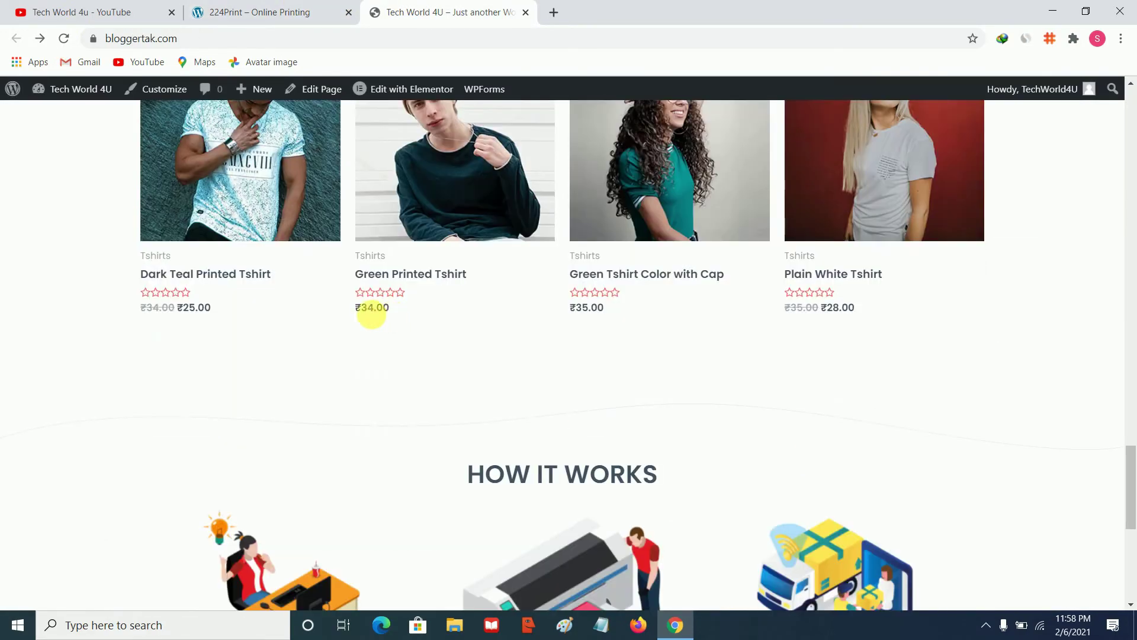
scroll(372, 315, down, 7)
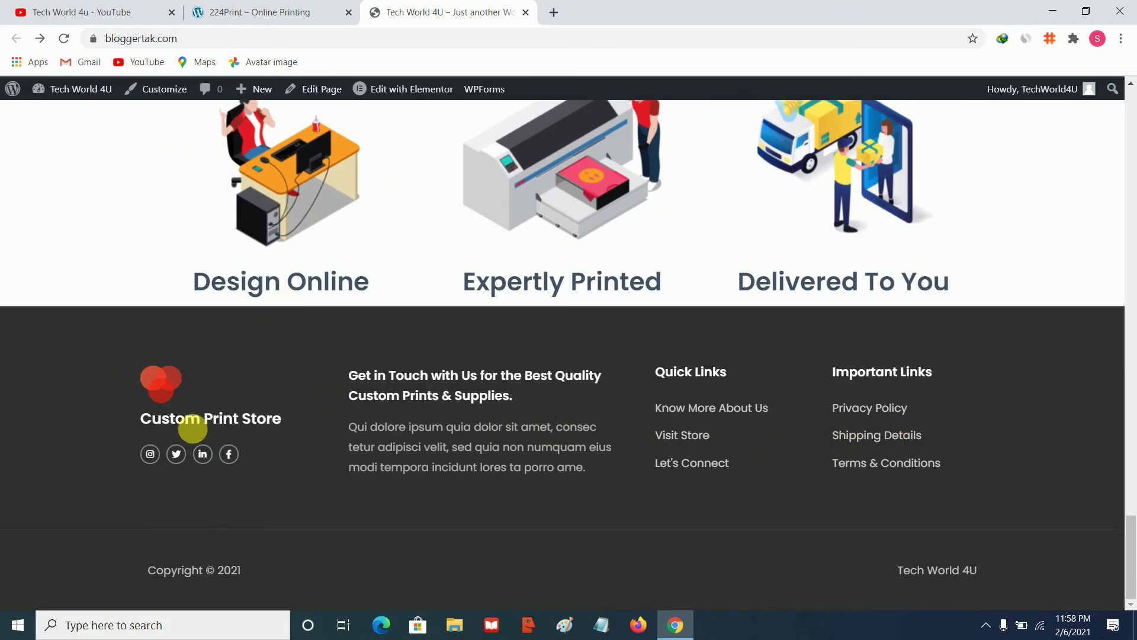
scroll(1071, 518, up, 10)
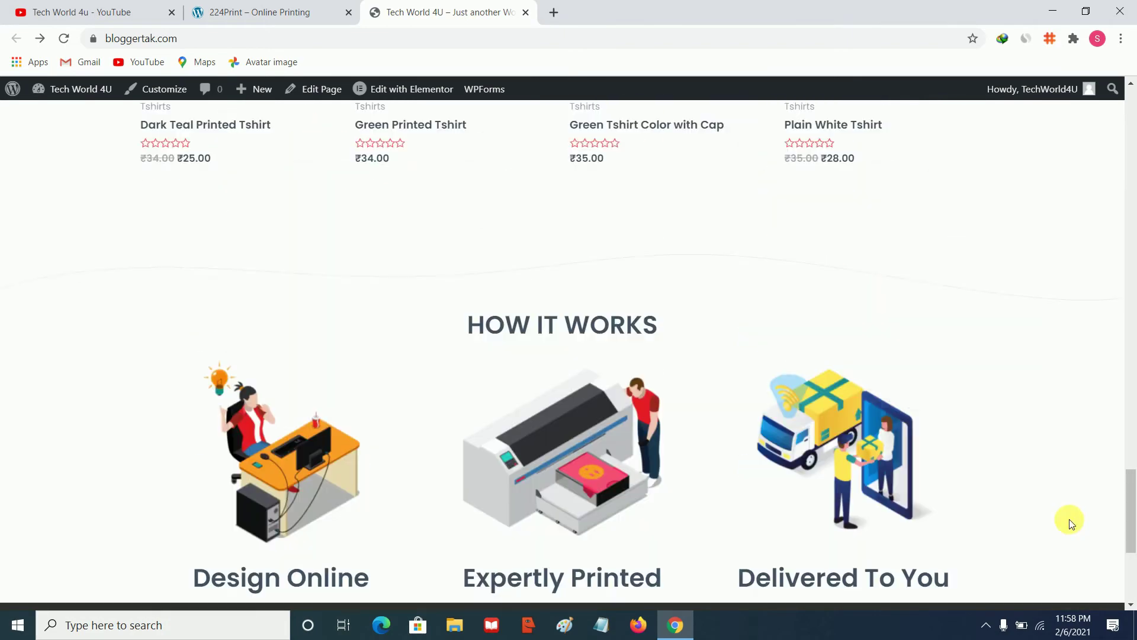
scroll(1087, 510, up, 15)
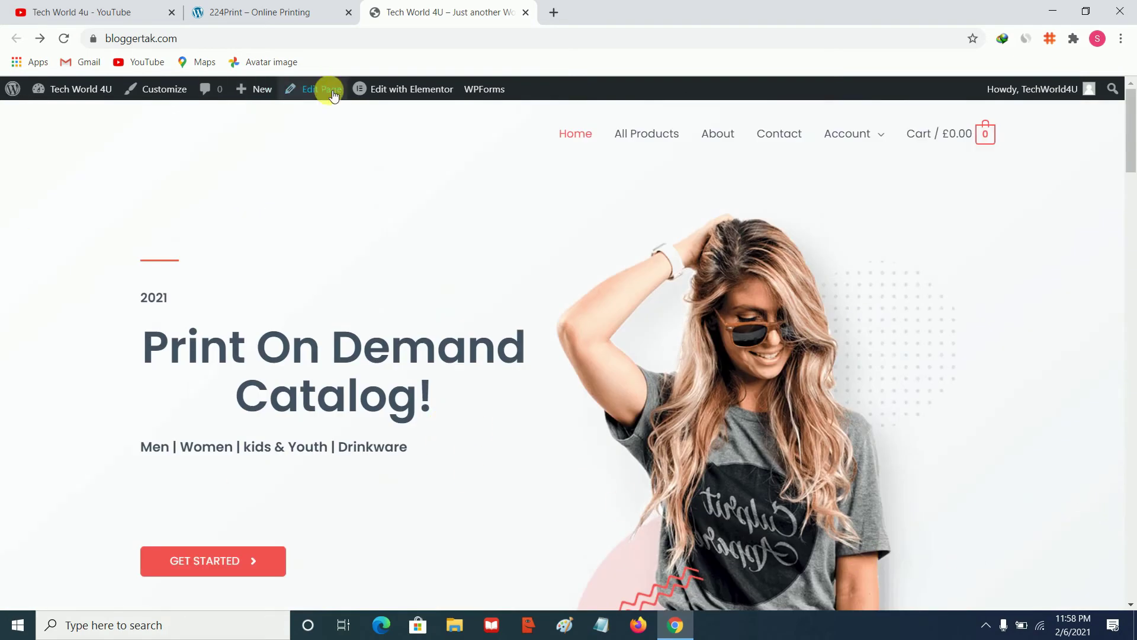
Open the home page in Elementor in a new tab and check the live page down to its footer while it loads
right_click(392, 96)
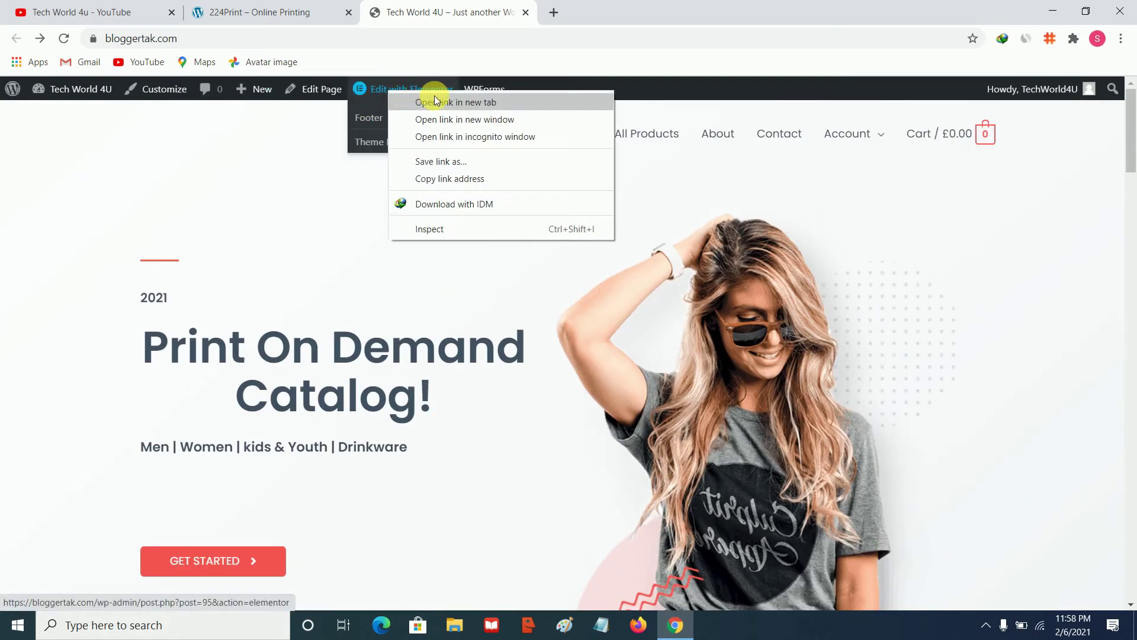
click(448, 101)
click(571, 12)
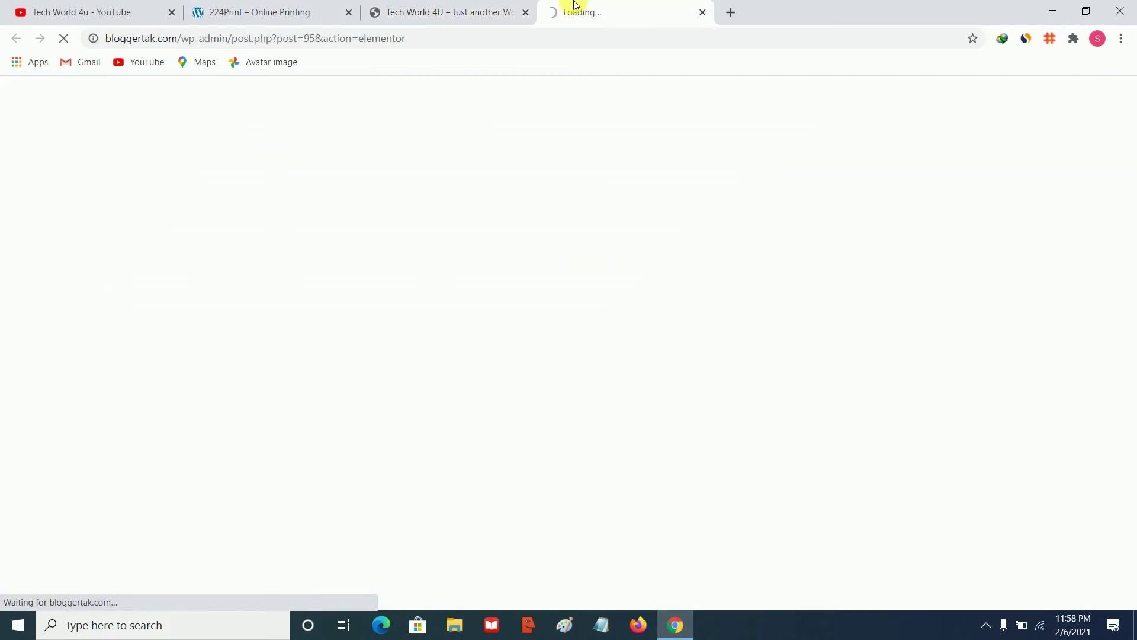
click(436, 7)
scroll(411, 314, down, 20)
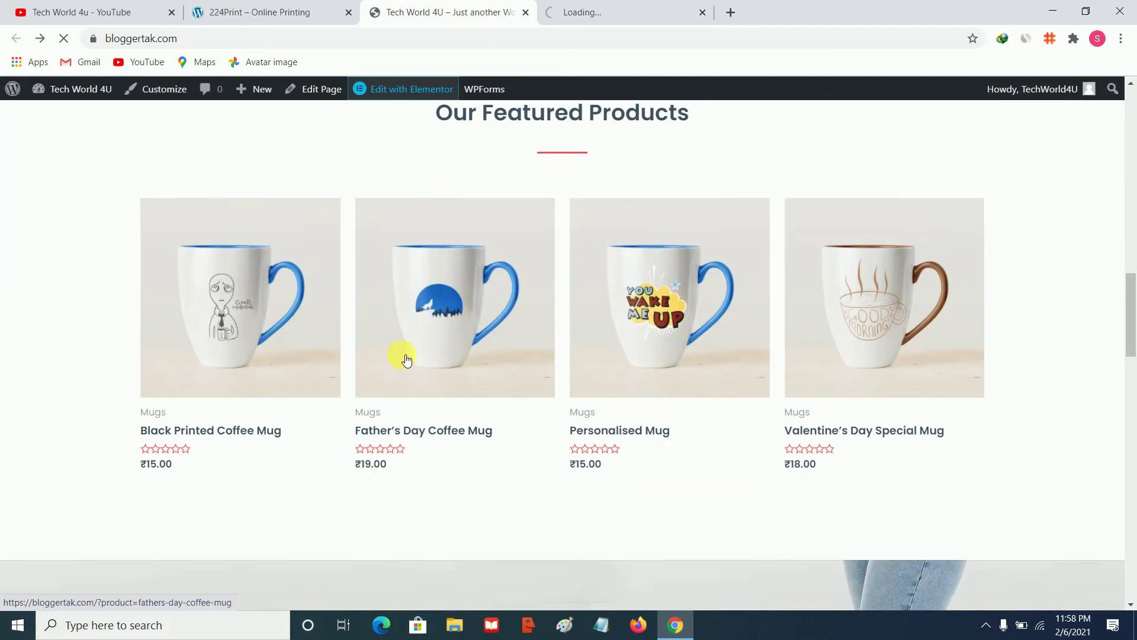
scroll(403, 379, down, 15)
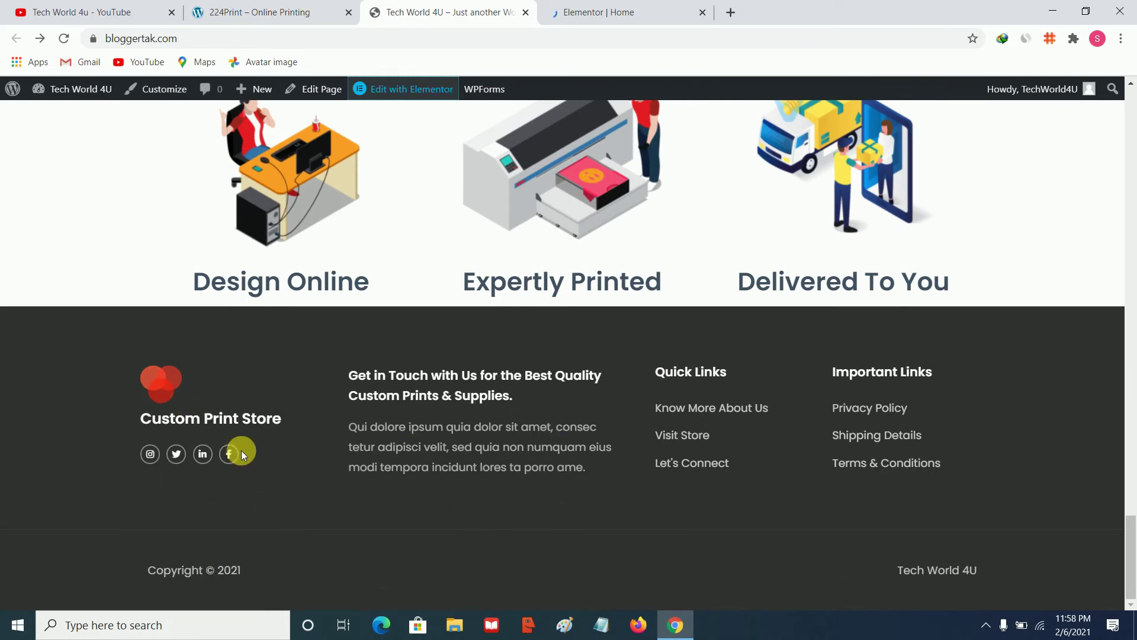
click(632, 8)
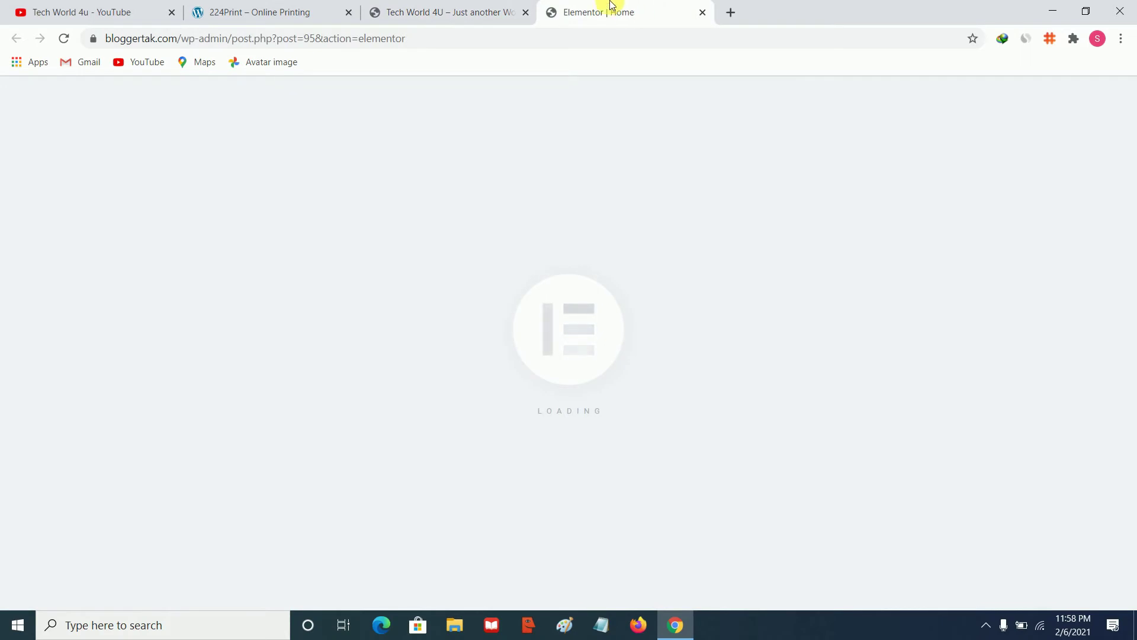
click(486, 5)
click(617, 7)
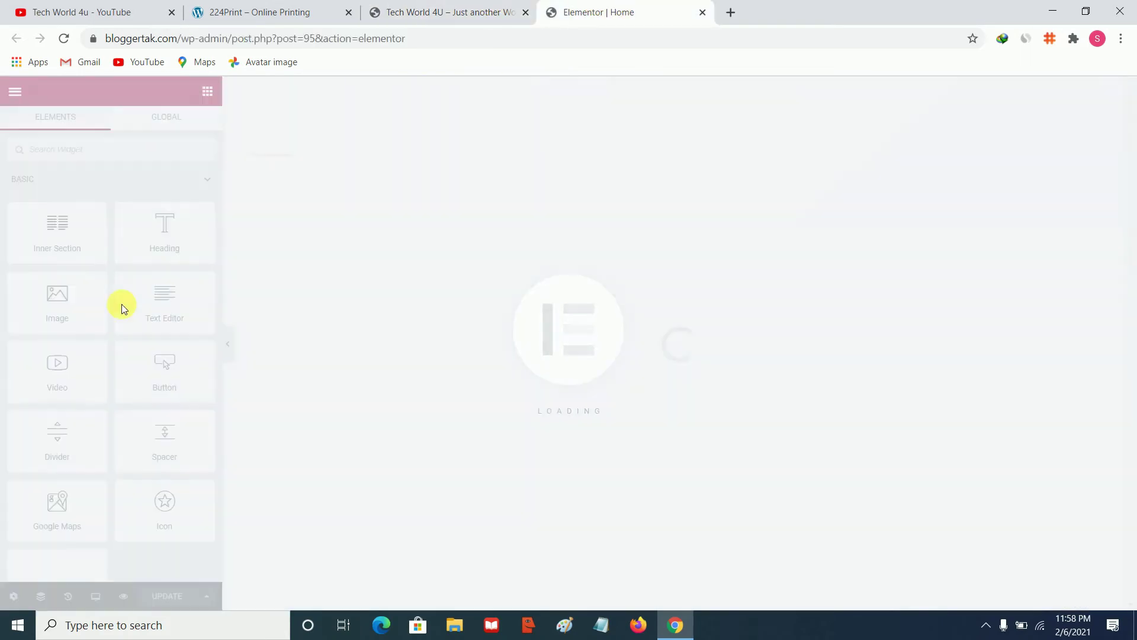
Look through the home page in Elementor down to the footer, and close that editor tab
scroll(1089, 322, down, 20)
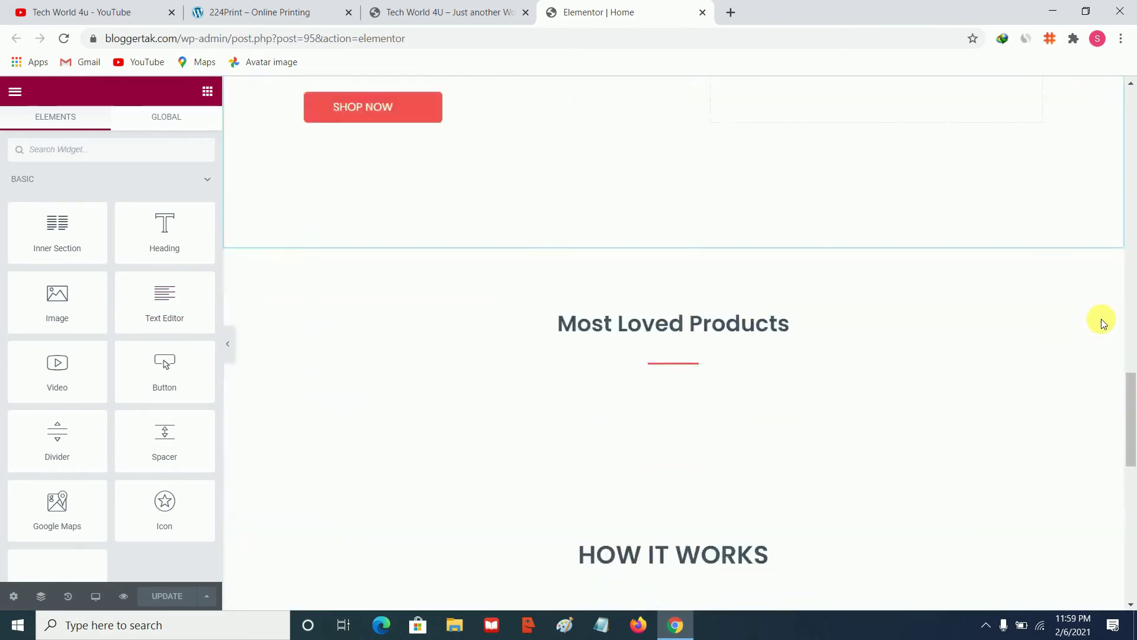
scroll(1105, 323, up, 20)
scroll(1104, 324, down, 20)
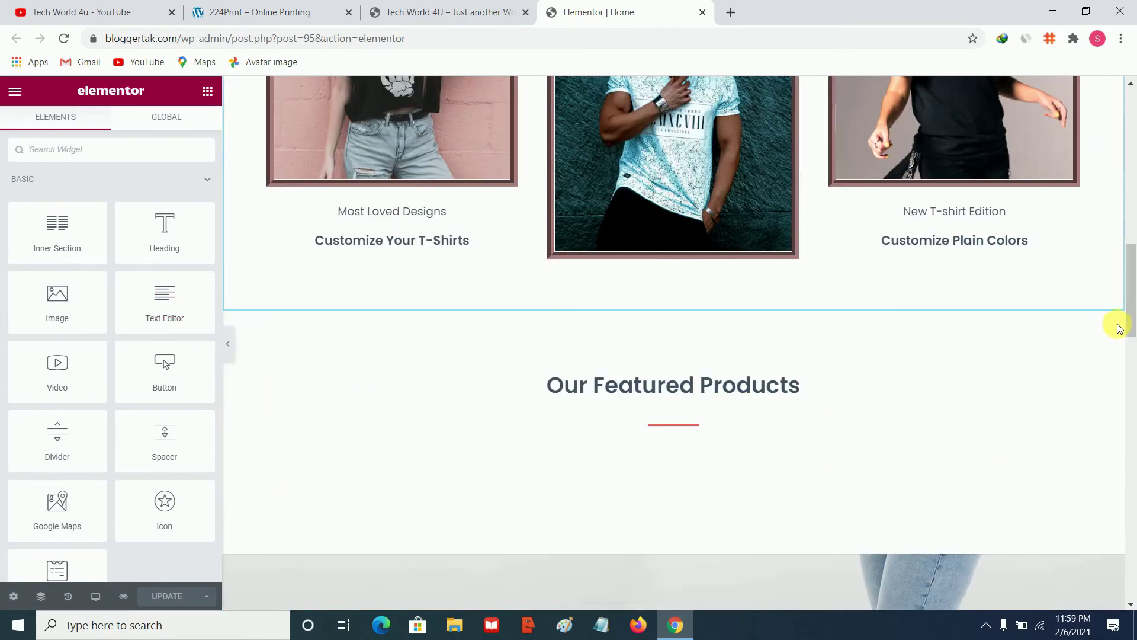
scroll(1125, 329, down, 5)
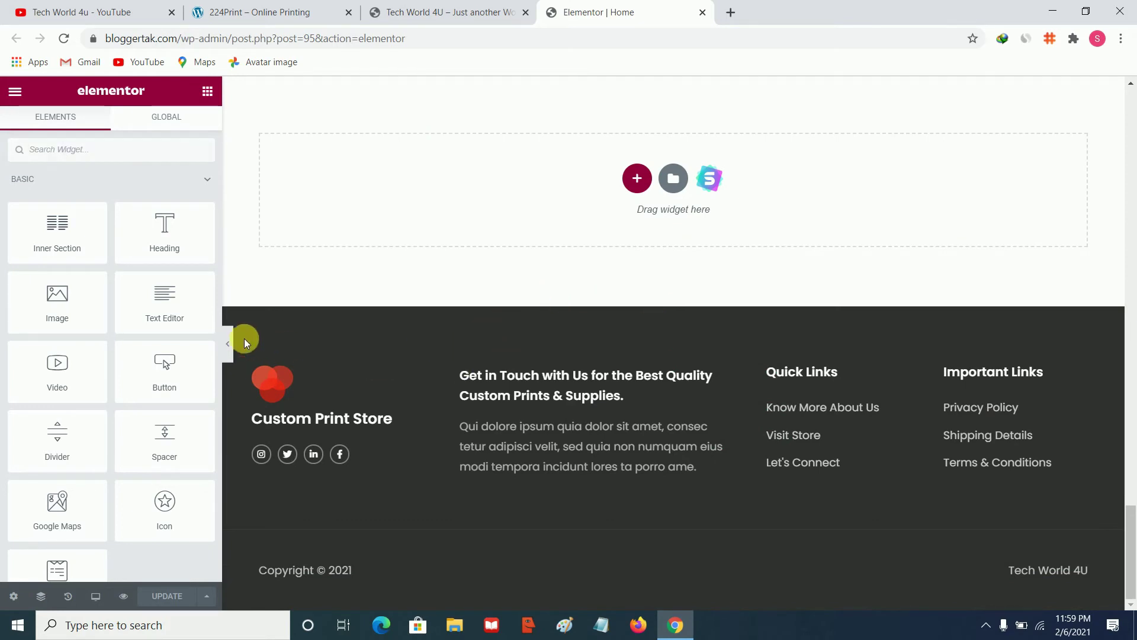
scroll(658, 265, up, 3)
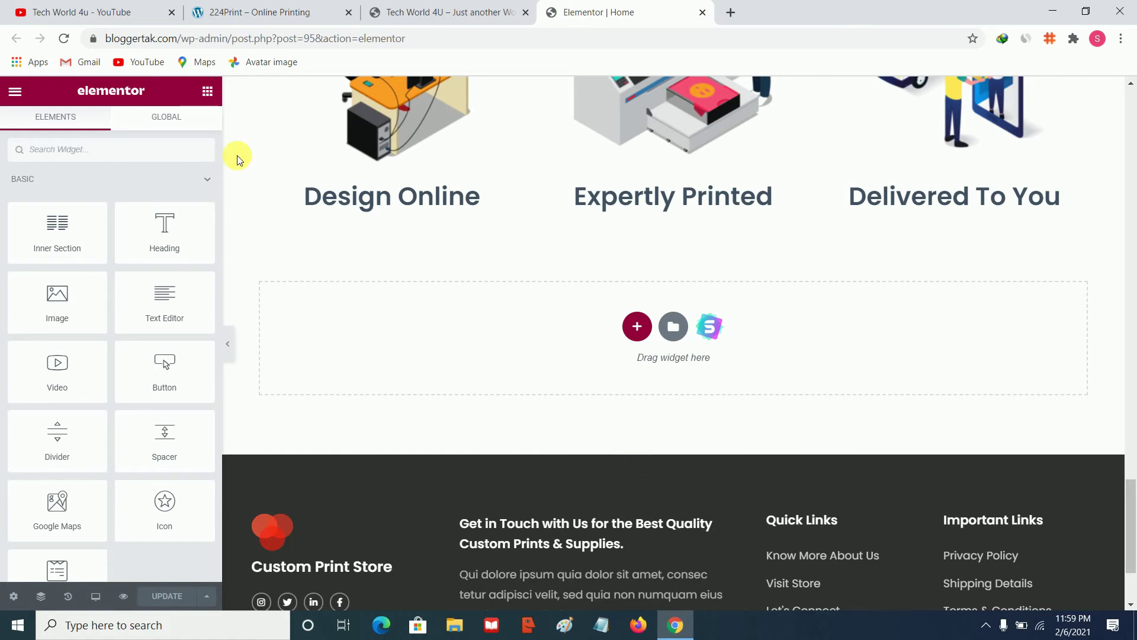
click(450, 11)
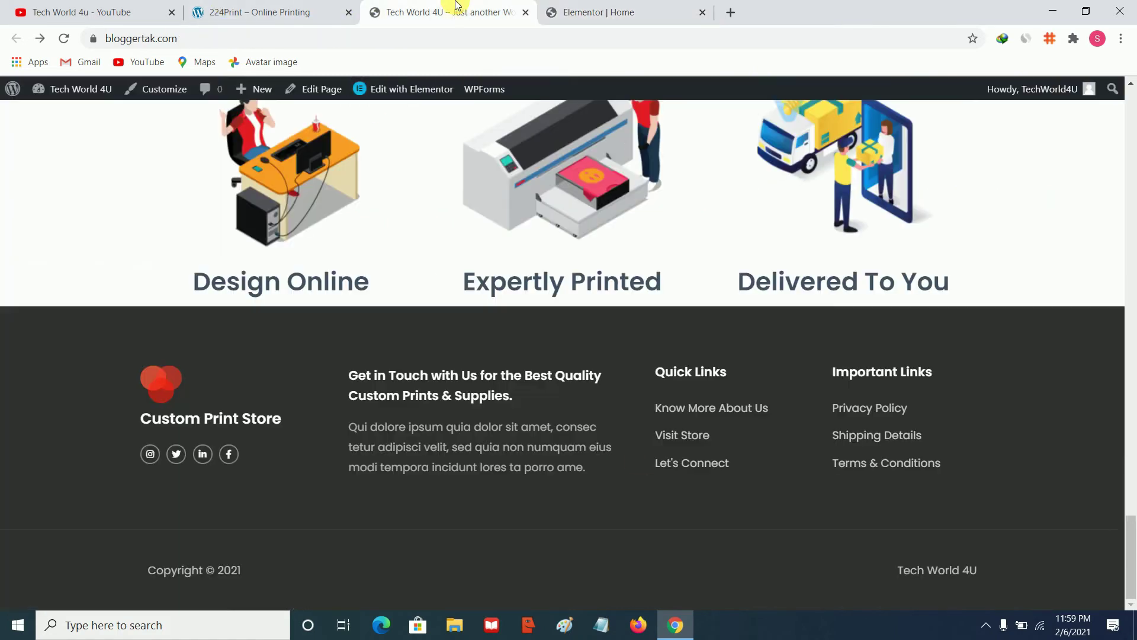
click(702, 12)
Open the site's Footer template in Elementor in a new tab
mouse_move(416, 90)
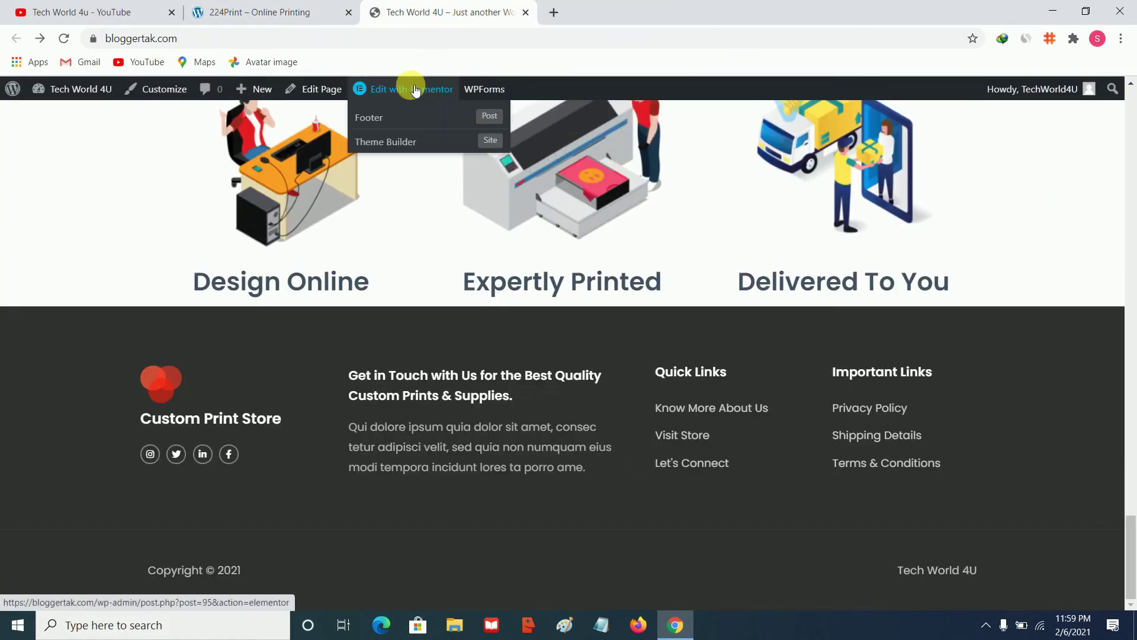
right_click(402, 121)
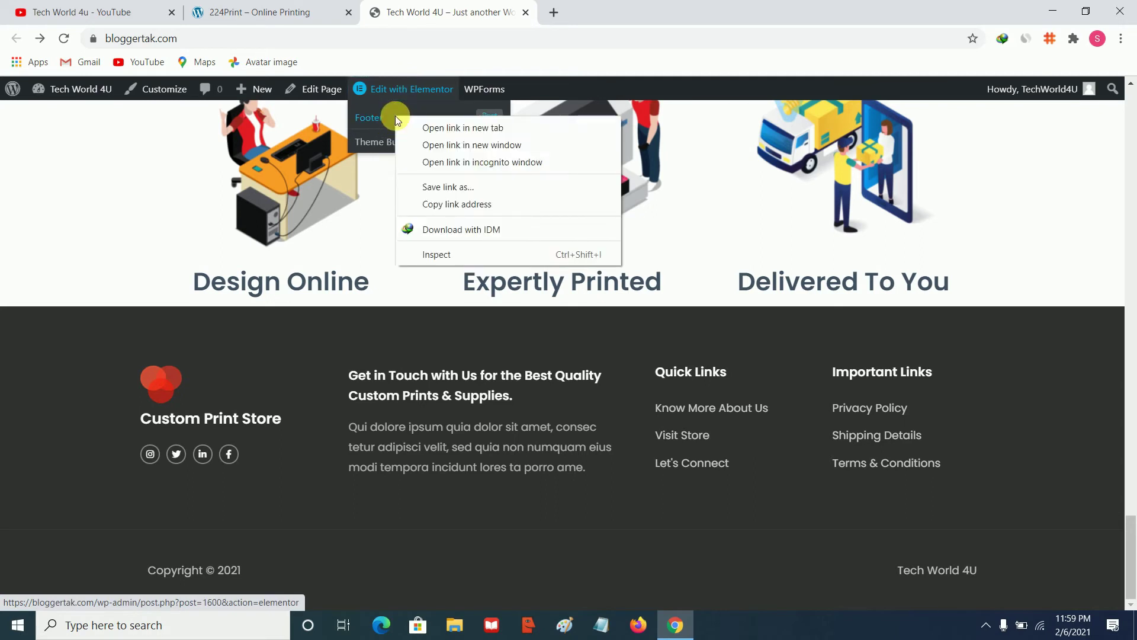
click(428, 124)
click(622, 11)
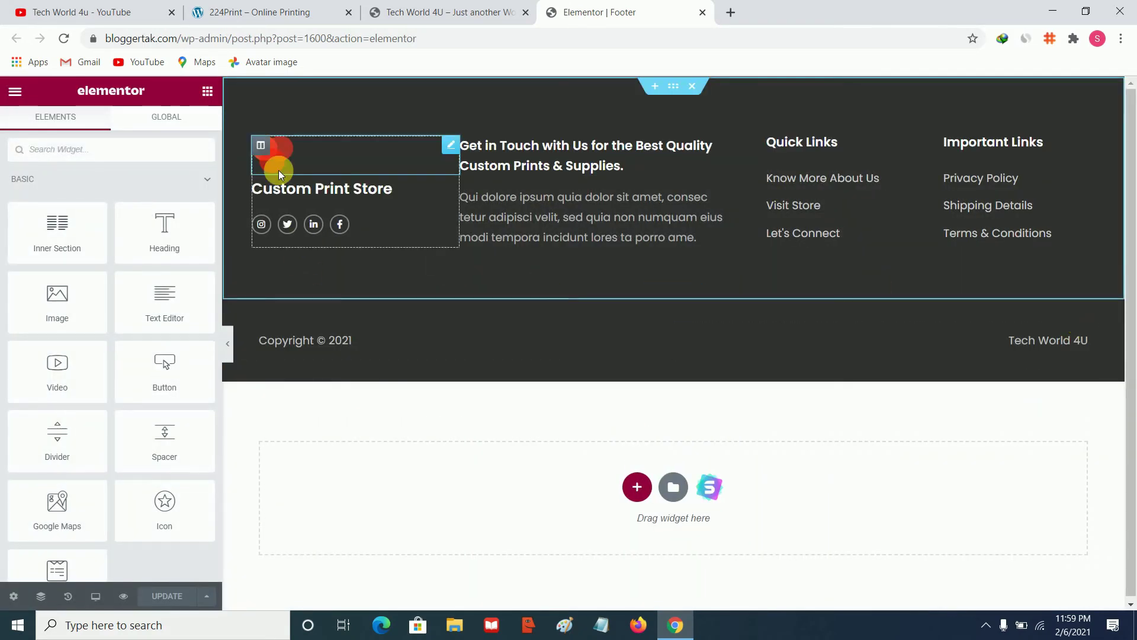
Inspect the content settings of the footer's logo image, Custom Print Store heading, and Instagram and Twitter social icons
click(303, 143)
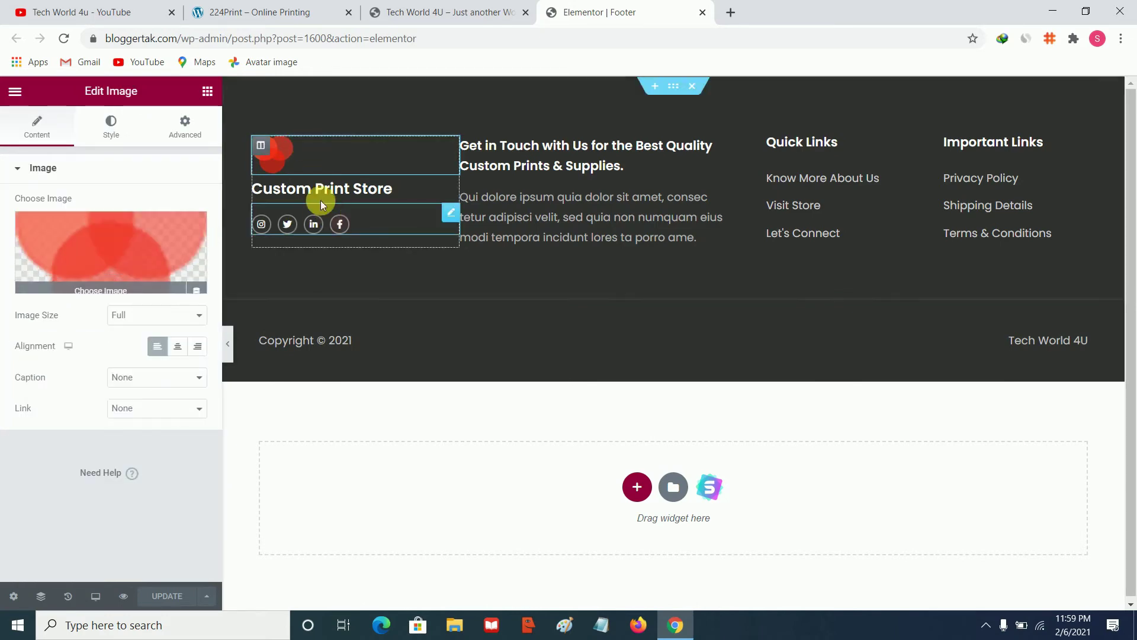
click(296, 193)
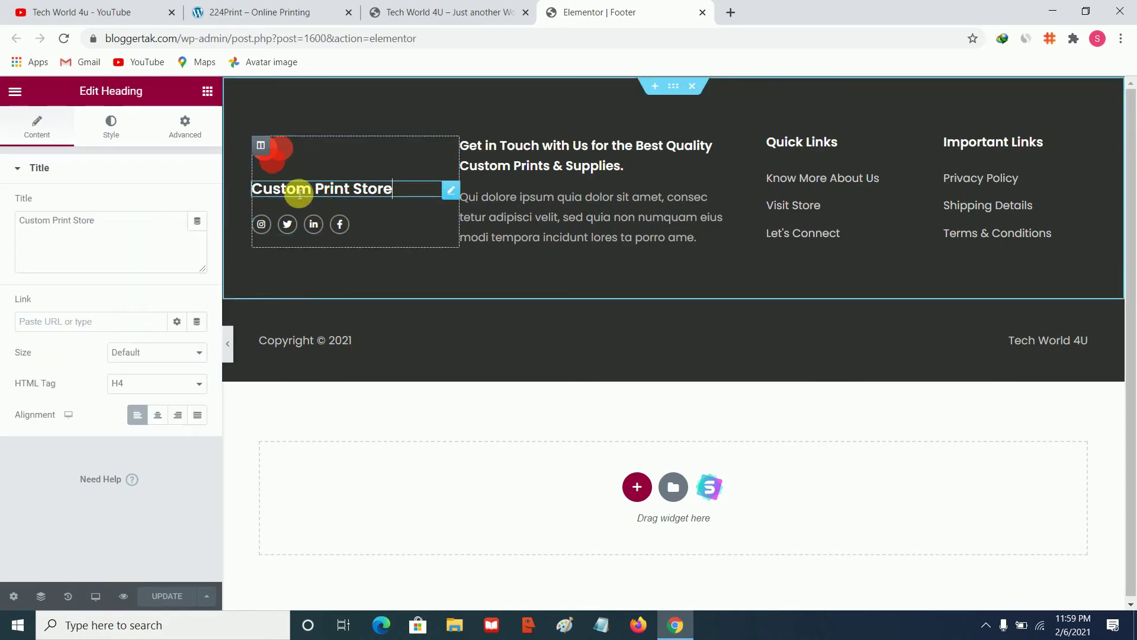
click(396, 225)
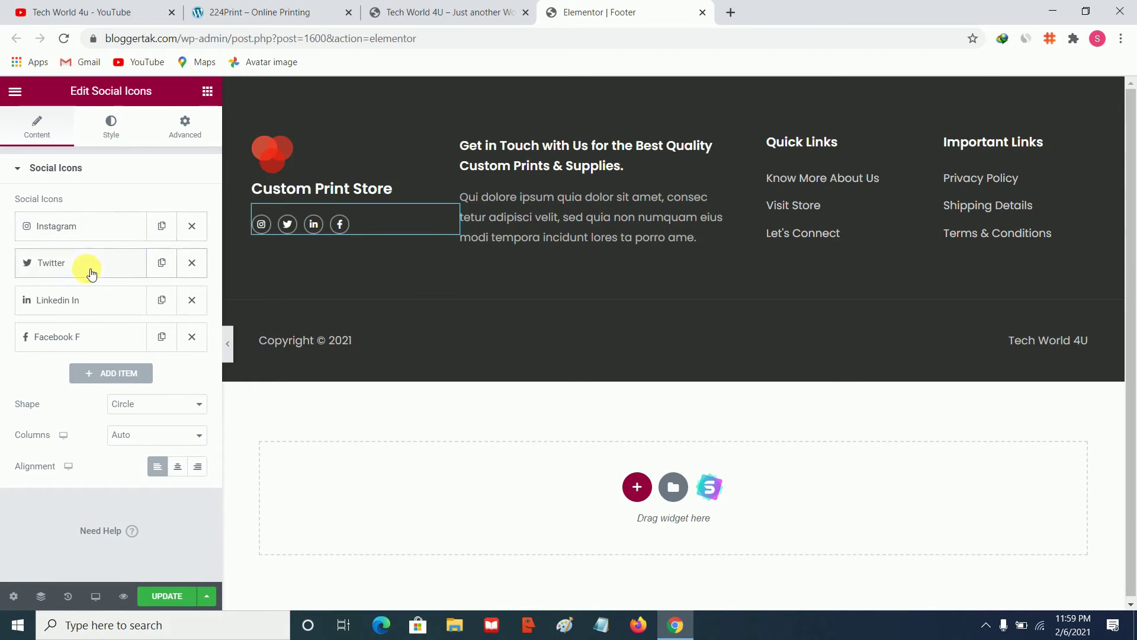
click(109, 234)
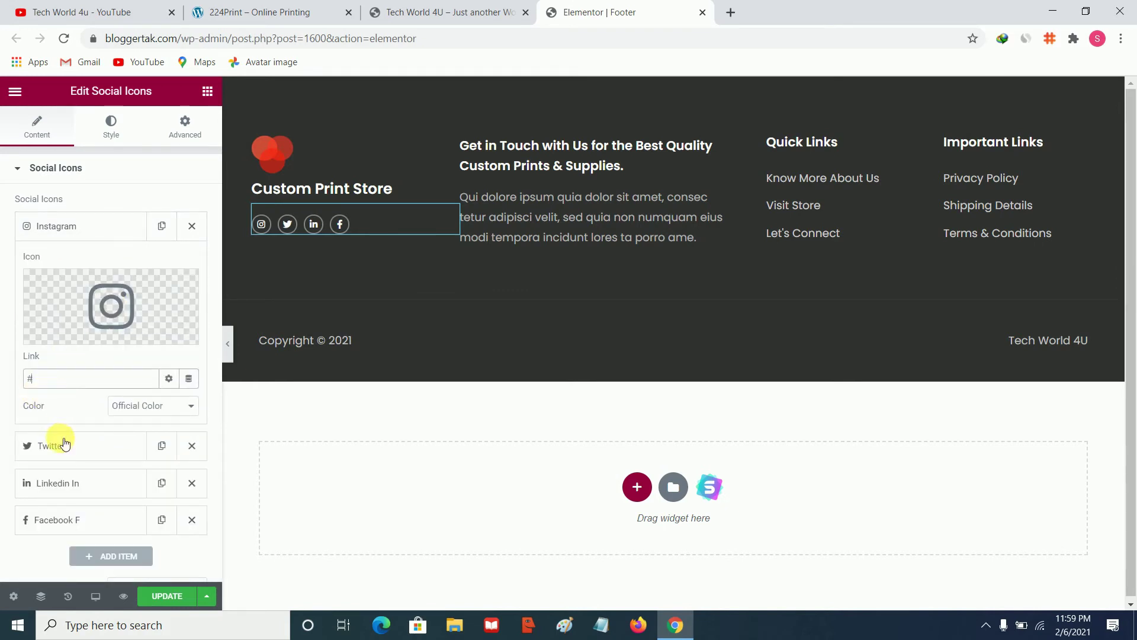
click(95, 445)
scroll(101, 425, down, 2)
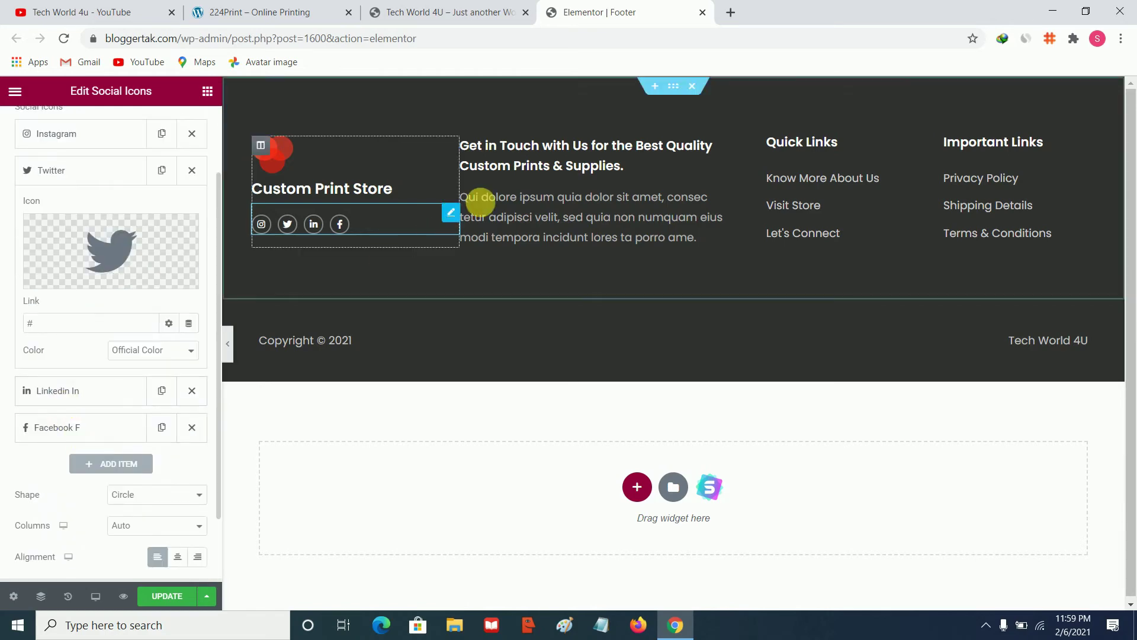
Inspect the content settings of the Get in Touch icon box and the Know More About Us item under Quick Links
click(590, 164)
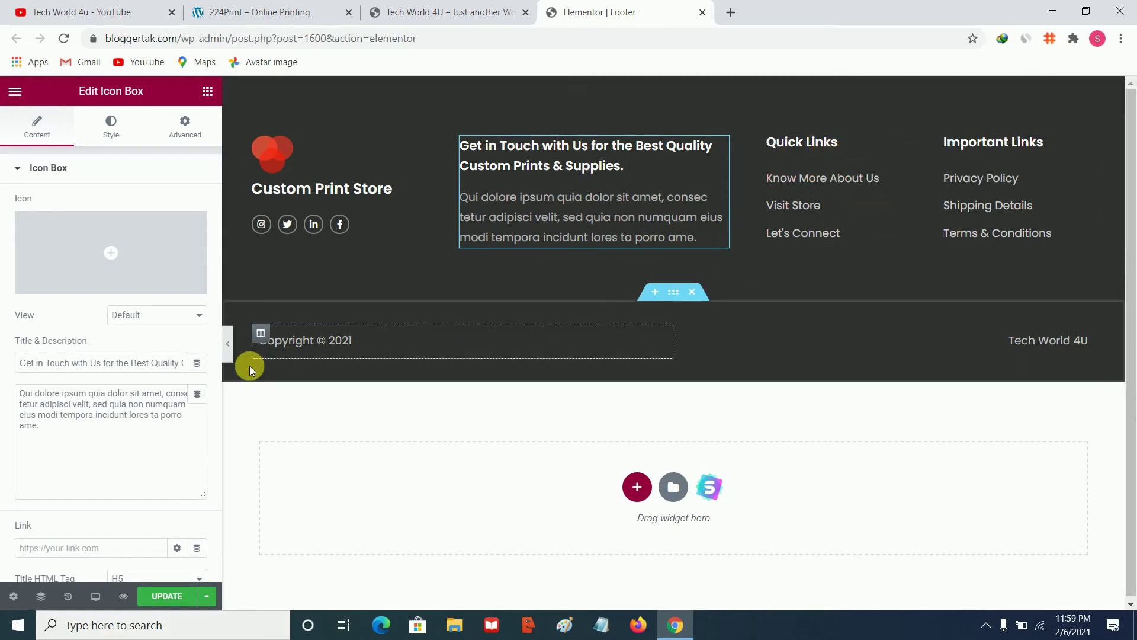
click(814, 179)
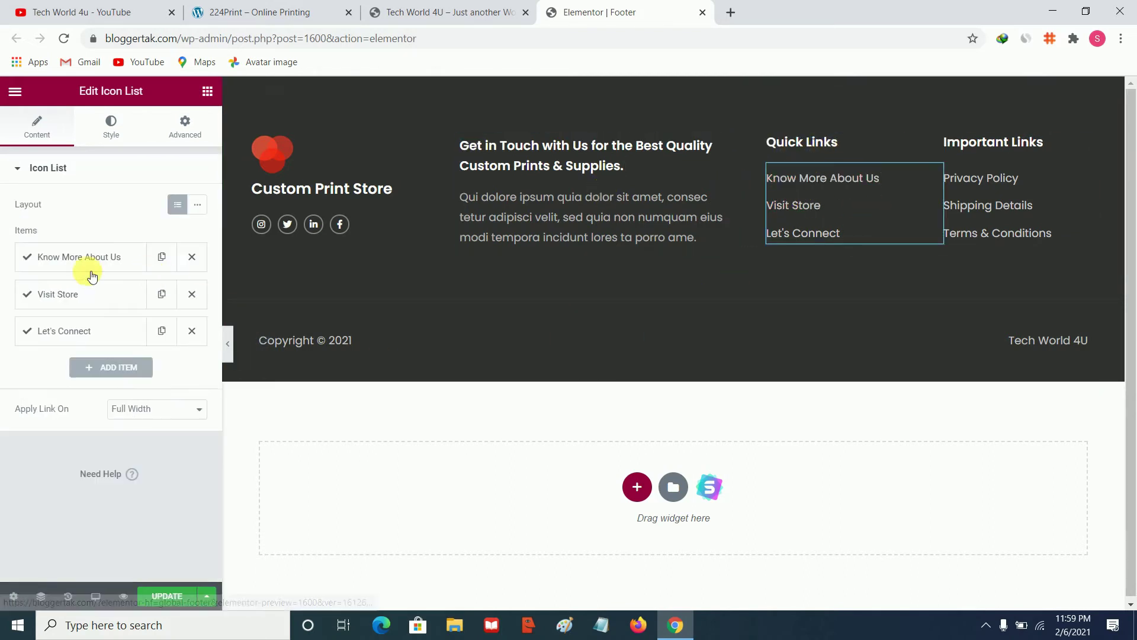
click(82, 261)
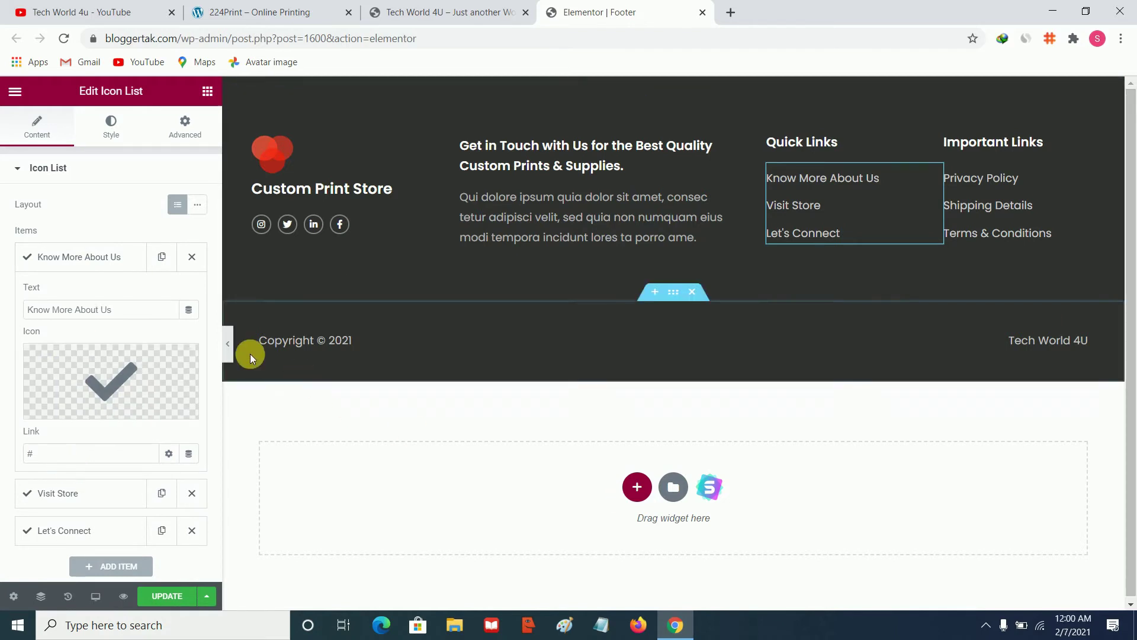
Delete the Tech World 4U copyright widget and its emptied column from the footer's copyright row
right_click(675, 301)
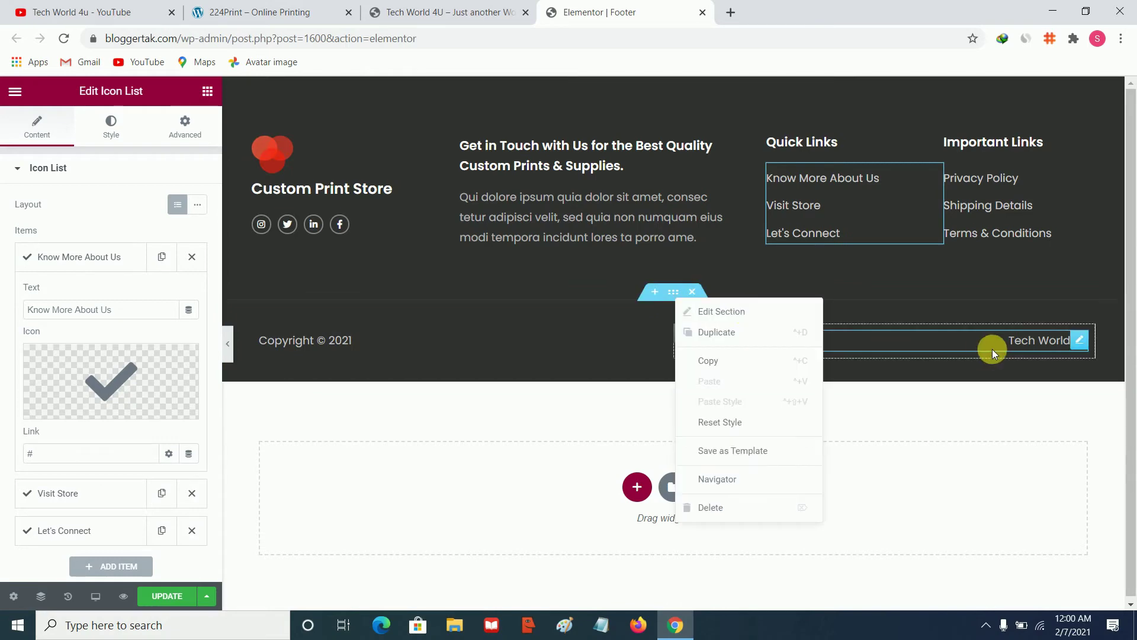
right_click(1075, 339)
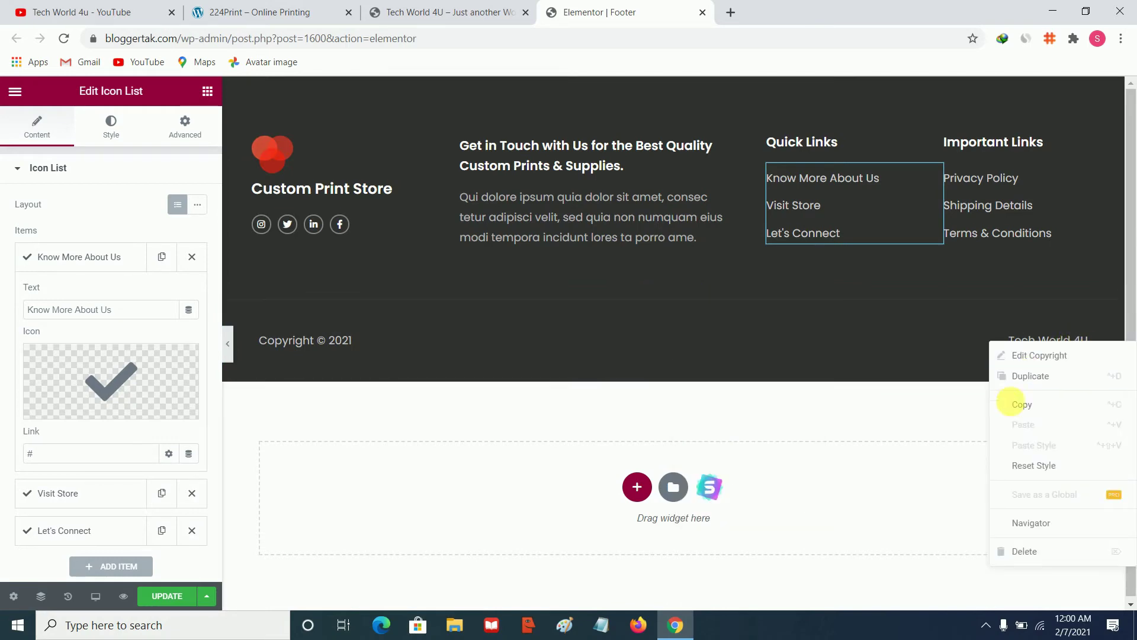
click(1015, 550)
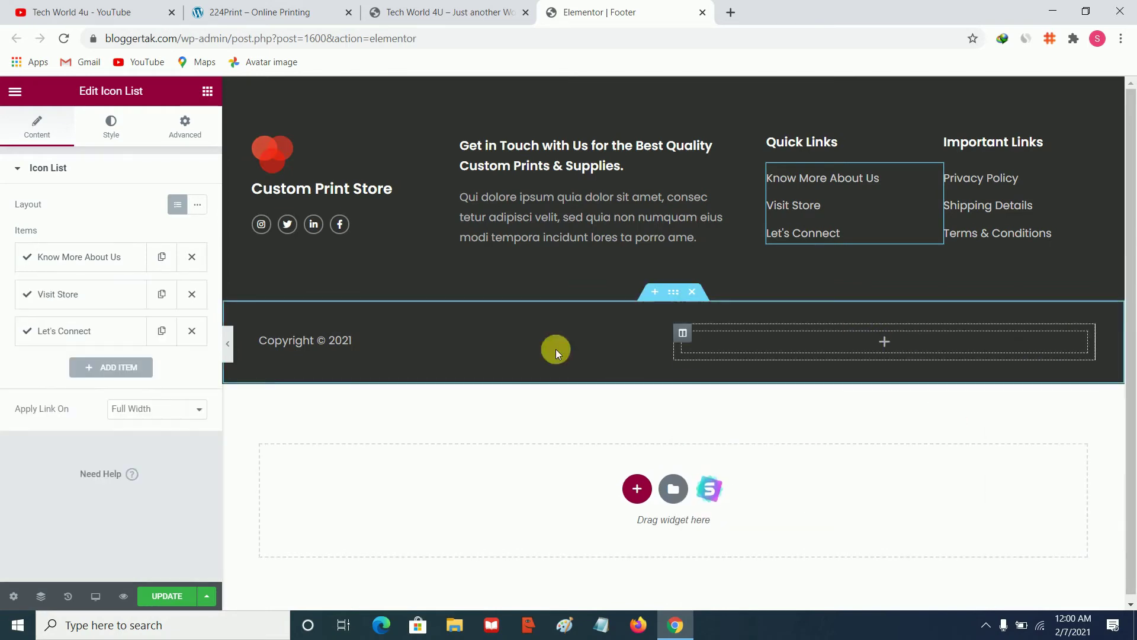
right_click(684, 337)
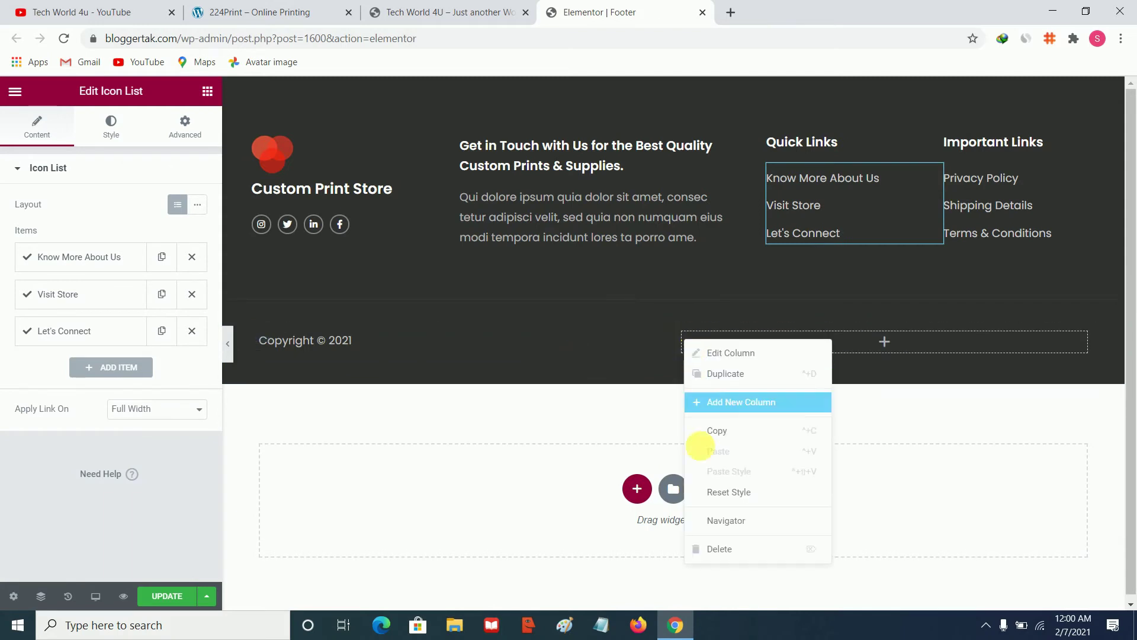
click(719, 549)
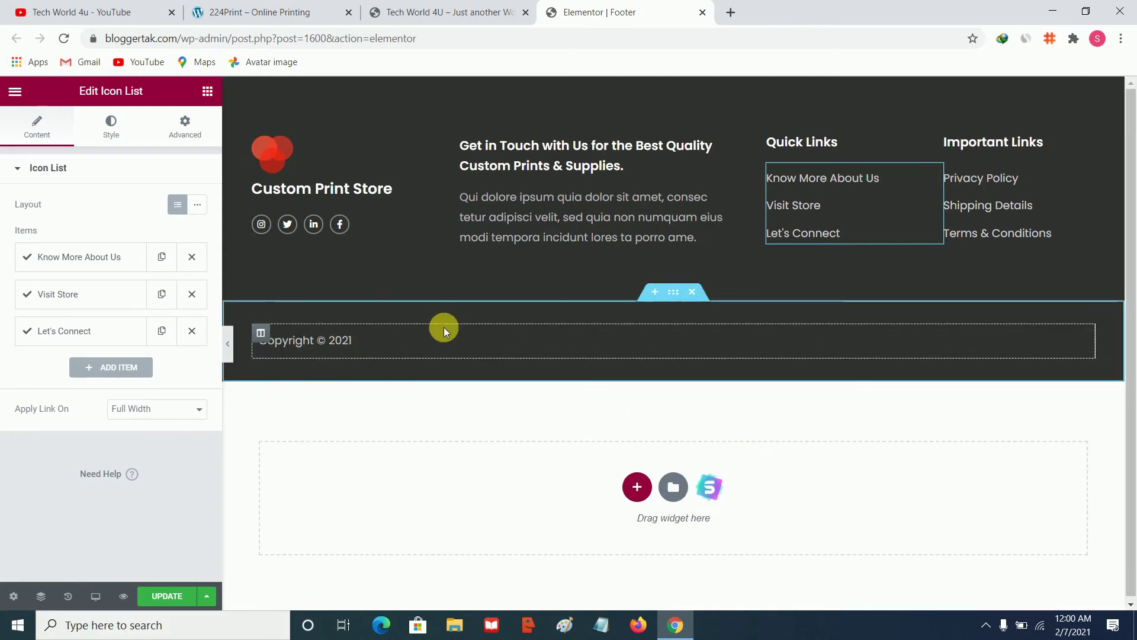
Centre the footer's copyright widget and set its text to "Copyright © 2021 bloggertak.com"
click(424, 336)
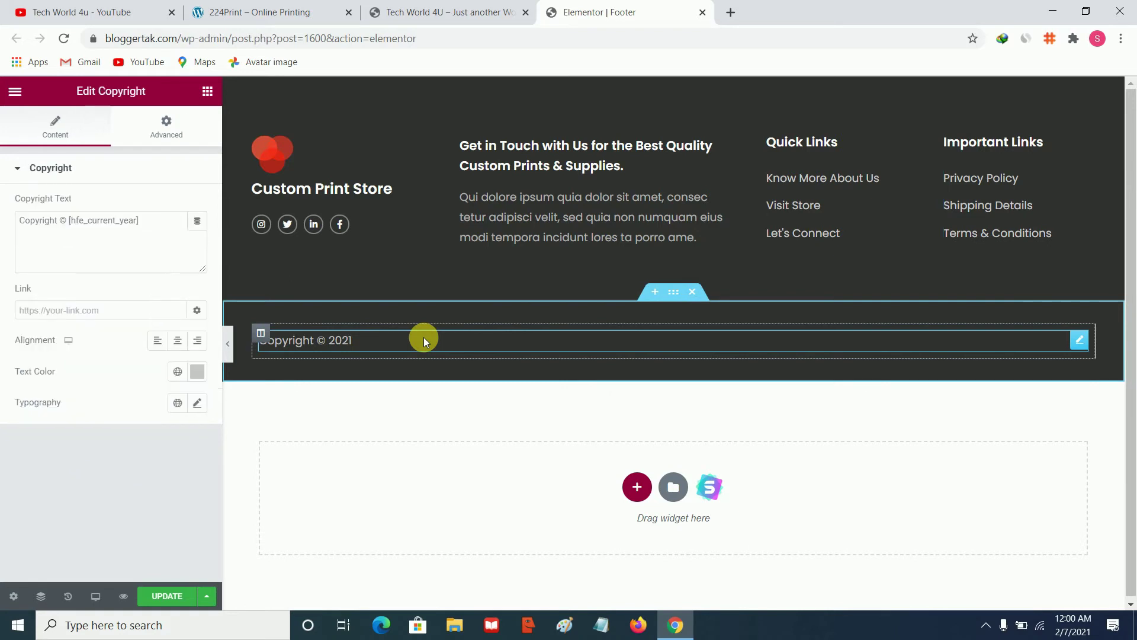
click(184, 343)
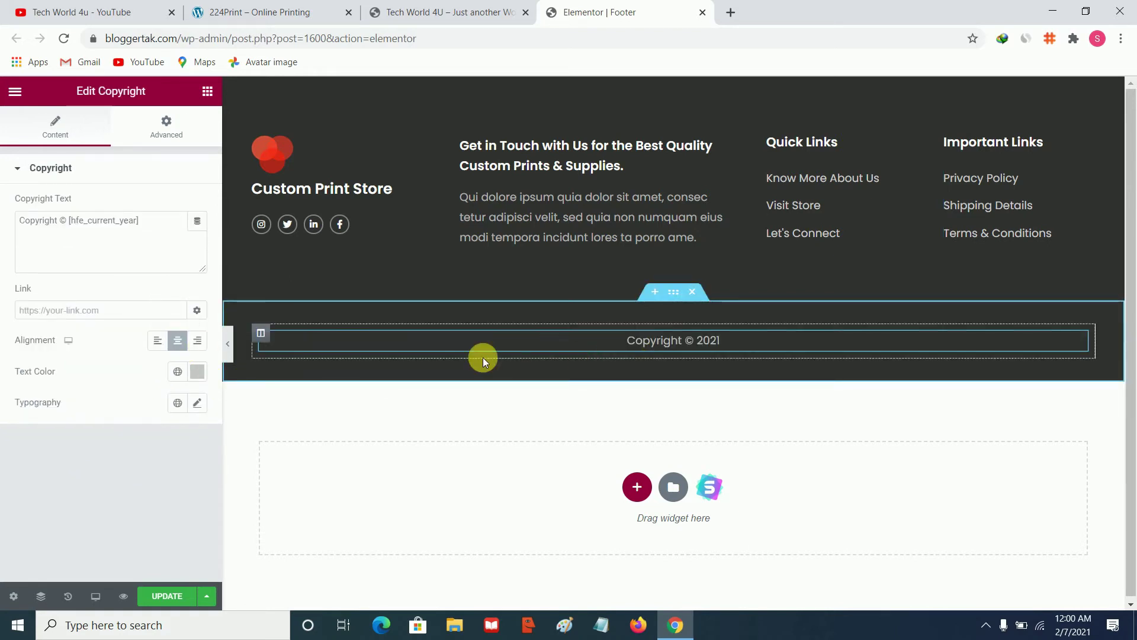
click(158, 229)
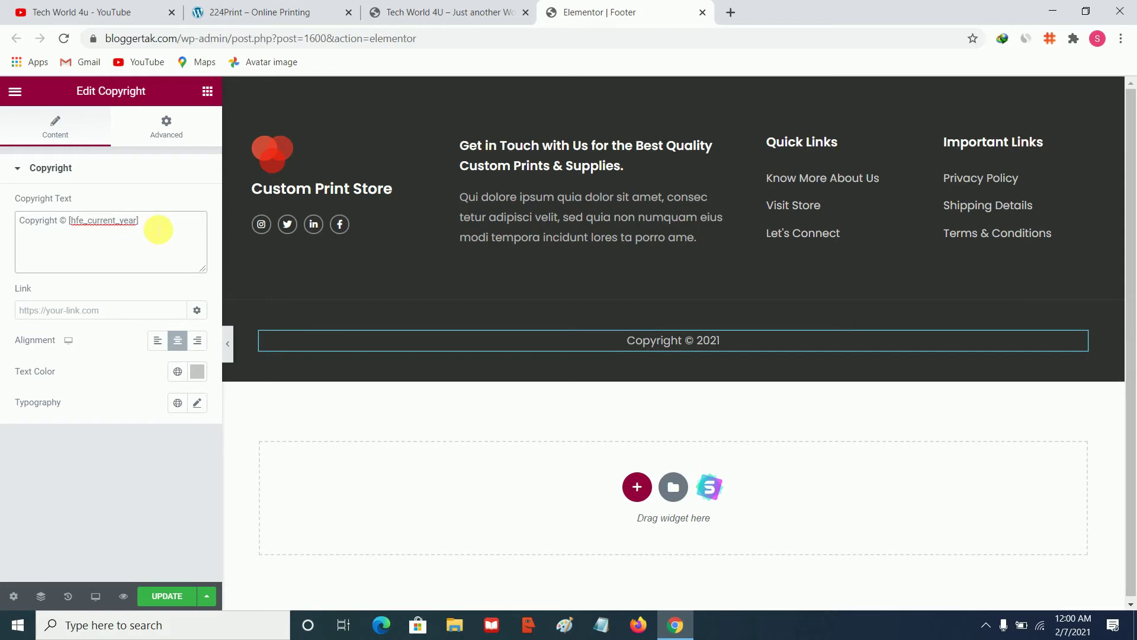
key(BackSpace)
key(BackSpace)
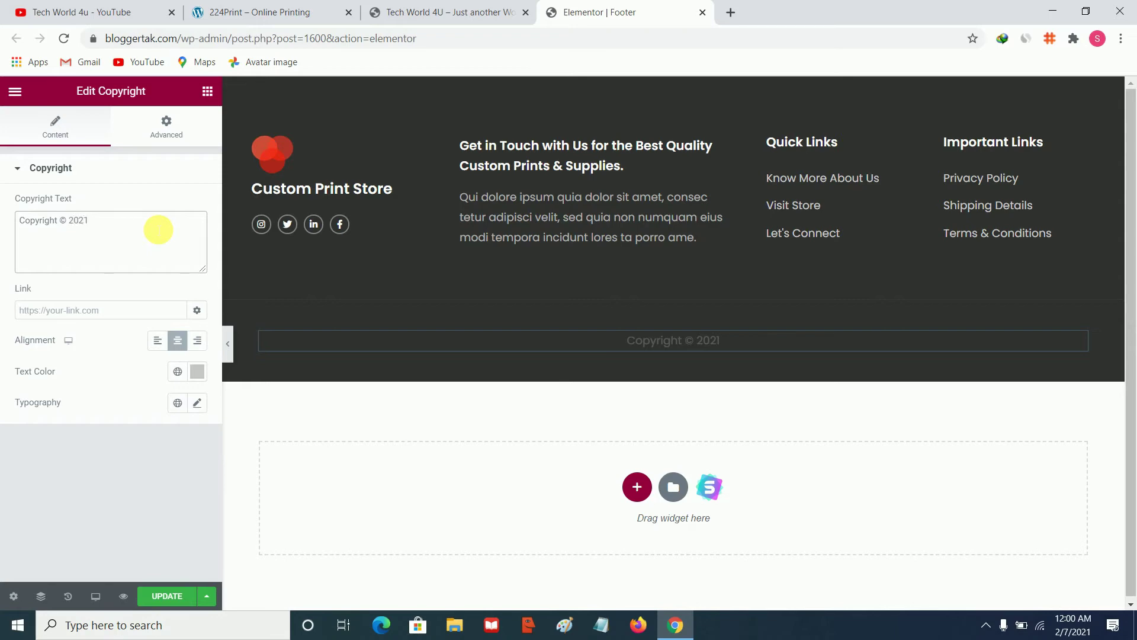
text(bloggertak.com)
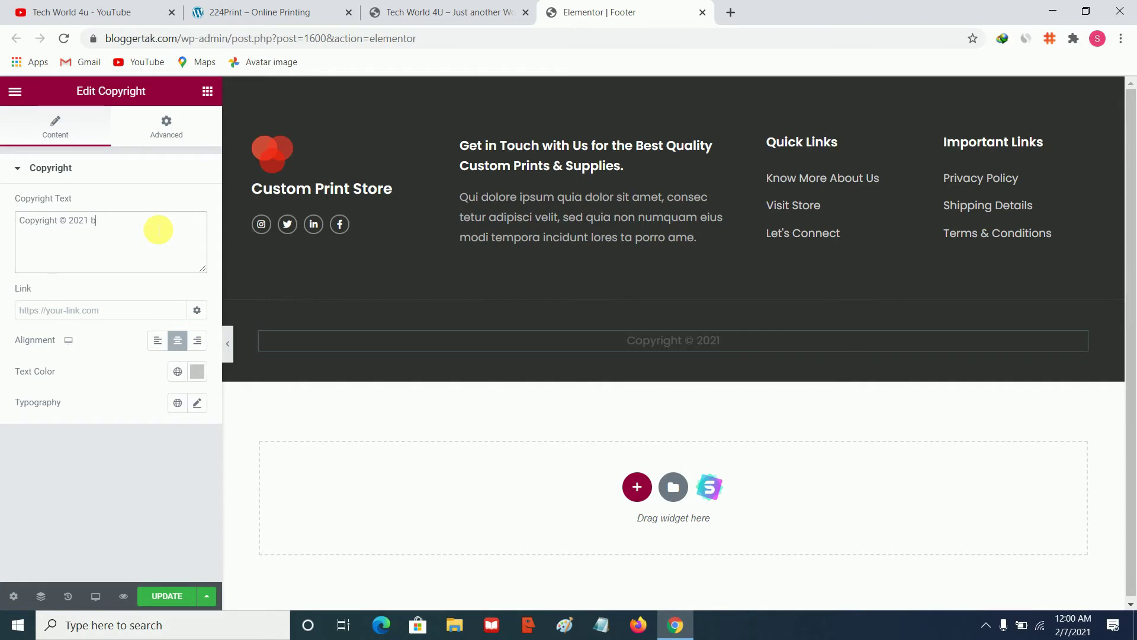
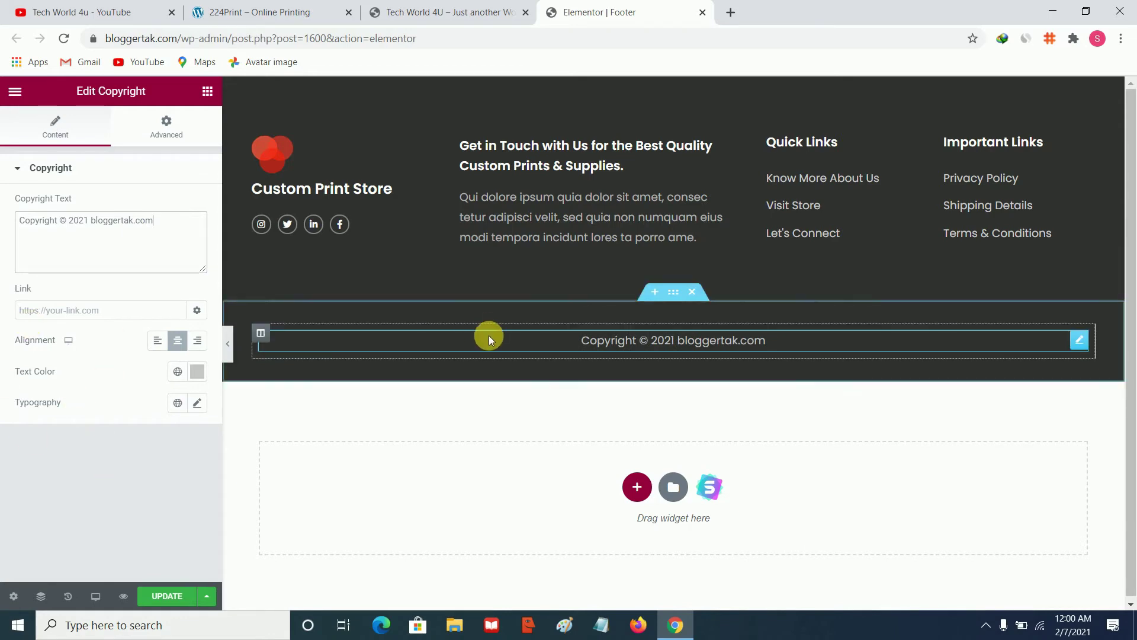
Set the copyright section's top and bottom padding to 0 em and update the footer template
click(672, 297)
right_click(673, 298)
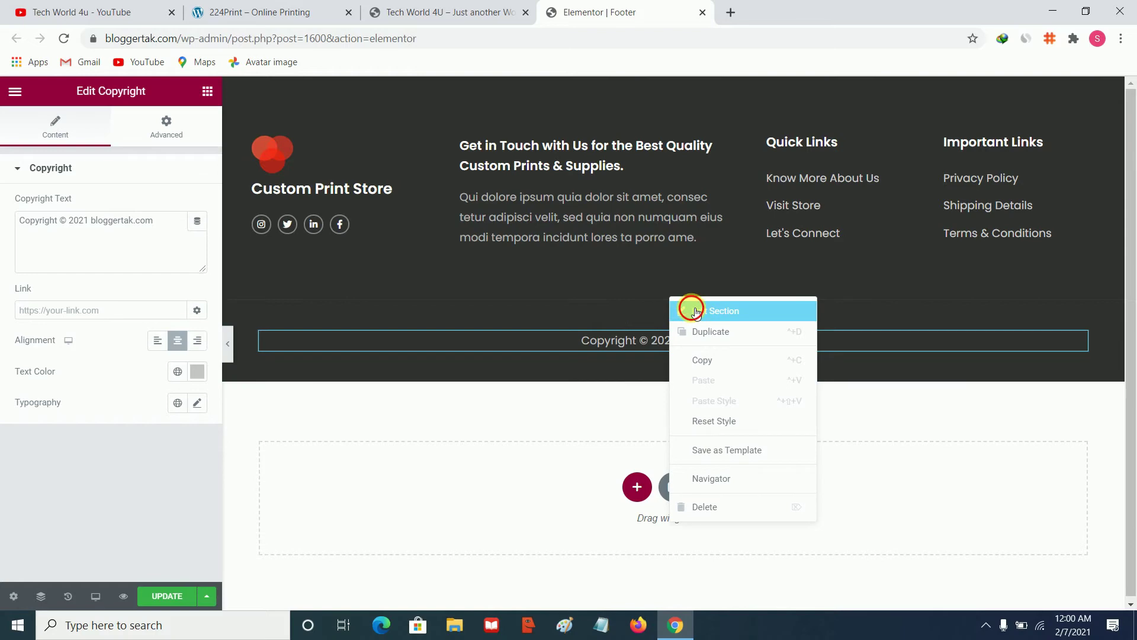
click(695, 311)
click(193, 123)
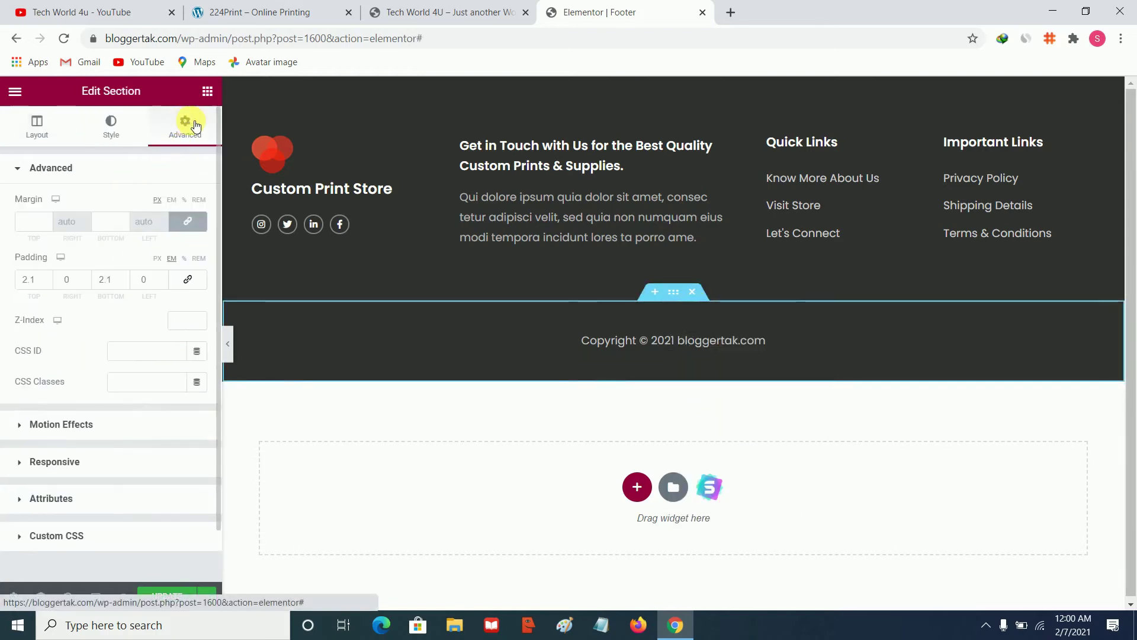
key(BackSpace)
key(BackSpace)
key(BackSpace)
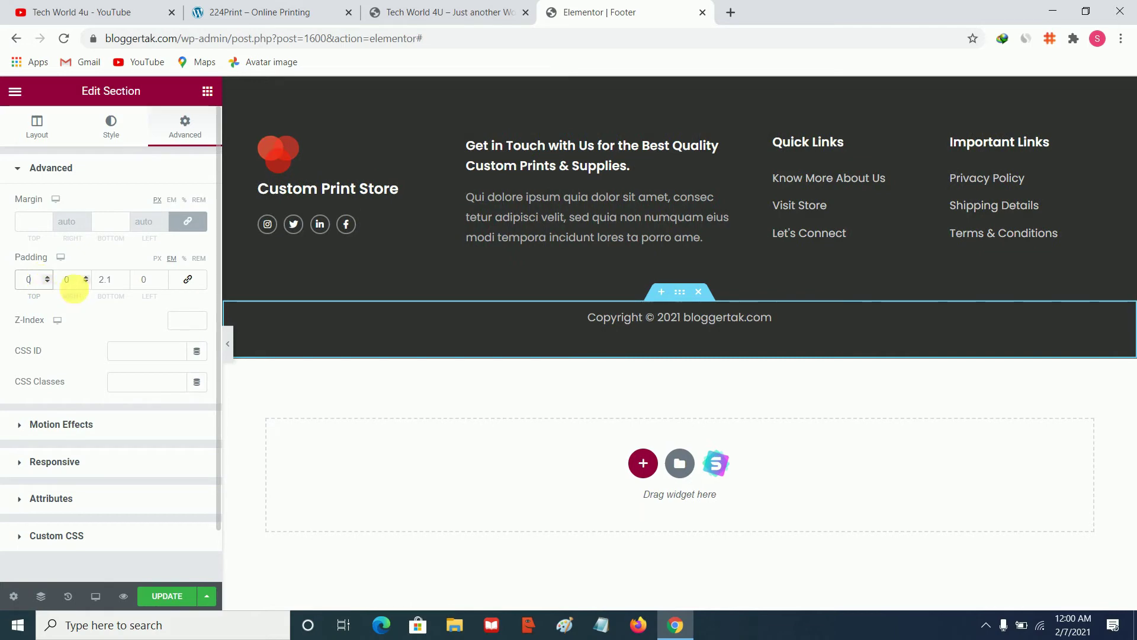
click(122, 286)
key(BackSpace)
key(BackSpace)
key(BackSpace)
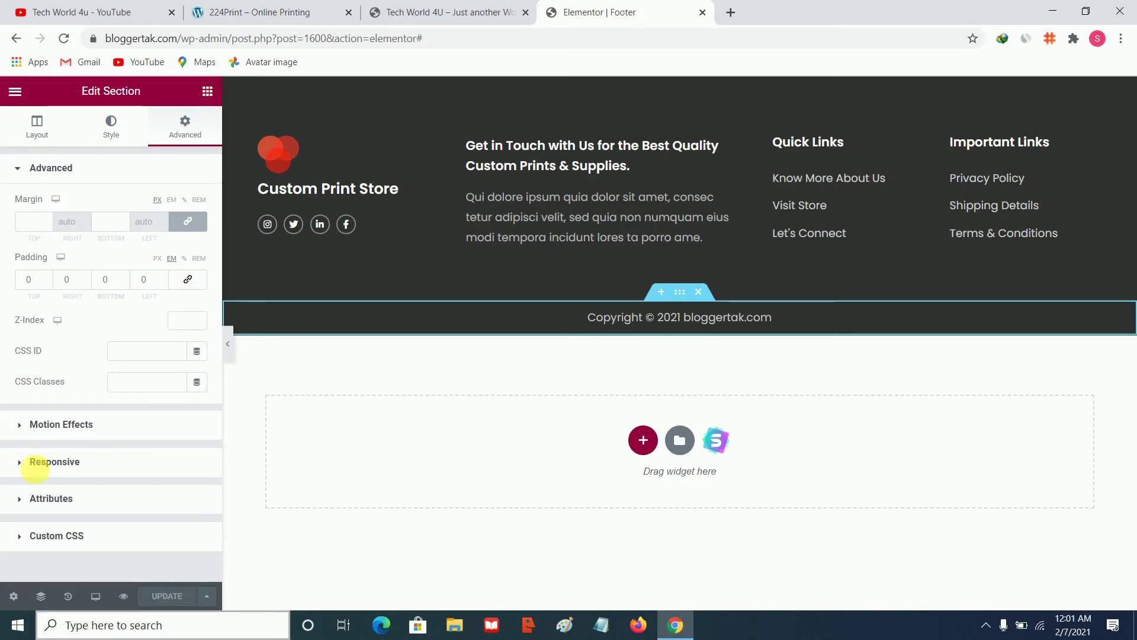
Reload the live bloggertak.com home page and check the edited footer with its copyright row
click(459, 7)
scroll(93, 204, up, 8)
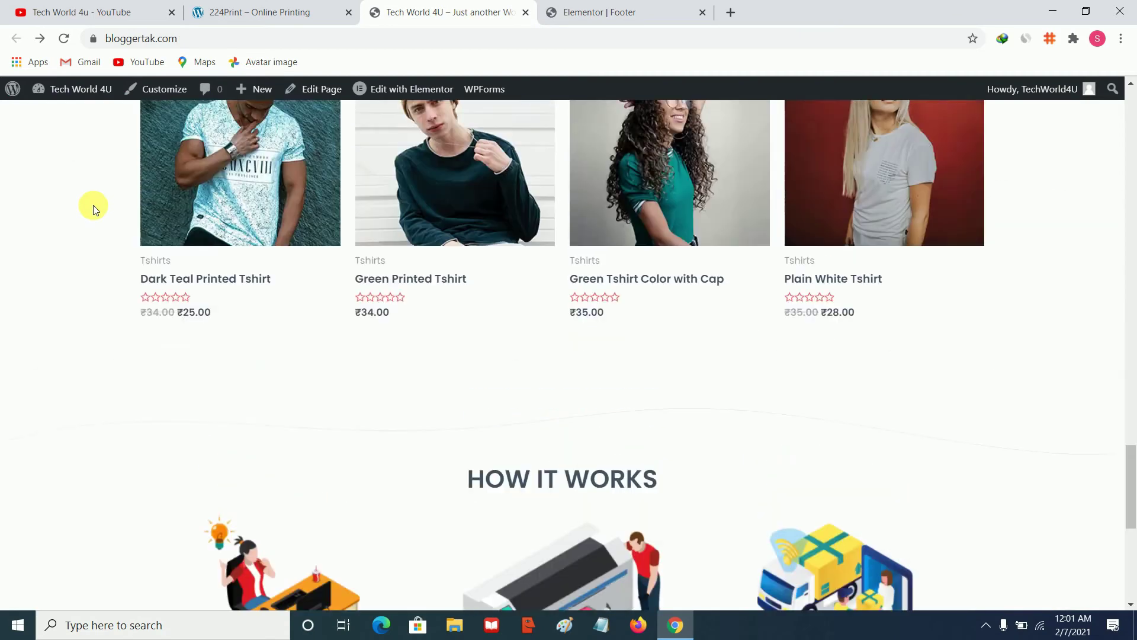
click(69, 45)
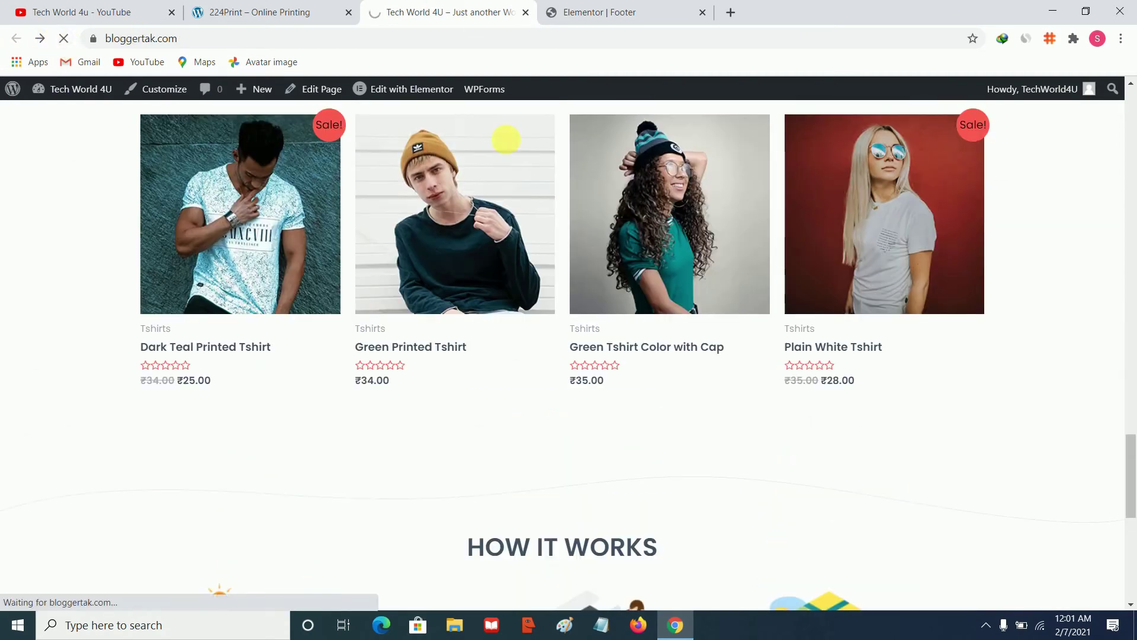
scroll(82, 347, down, 8)
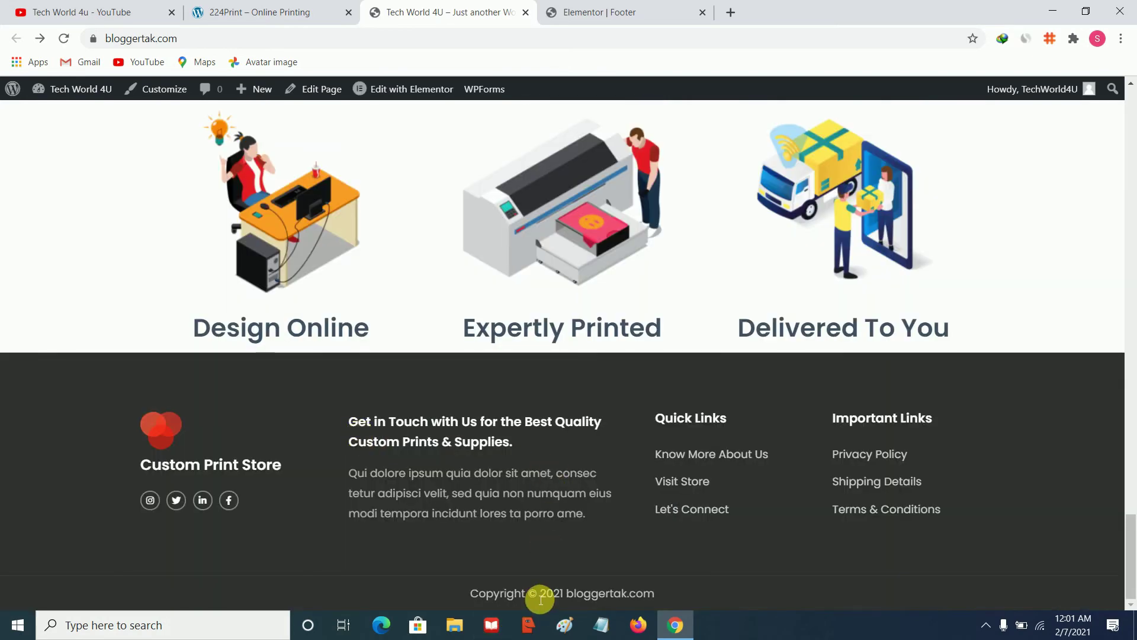
scroll(330, 434, up, 5)
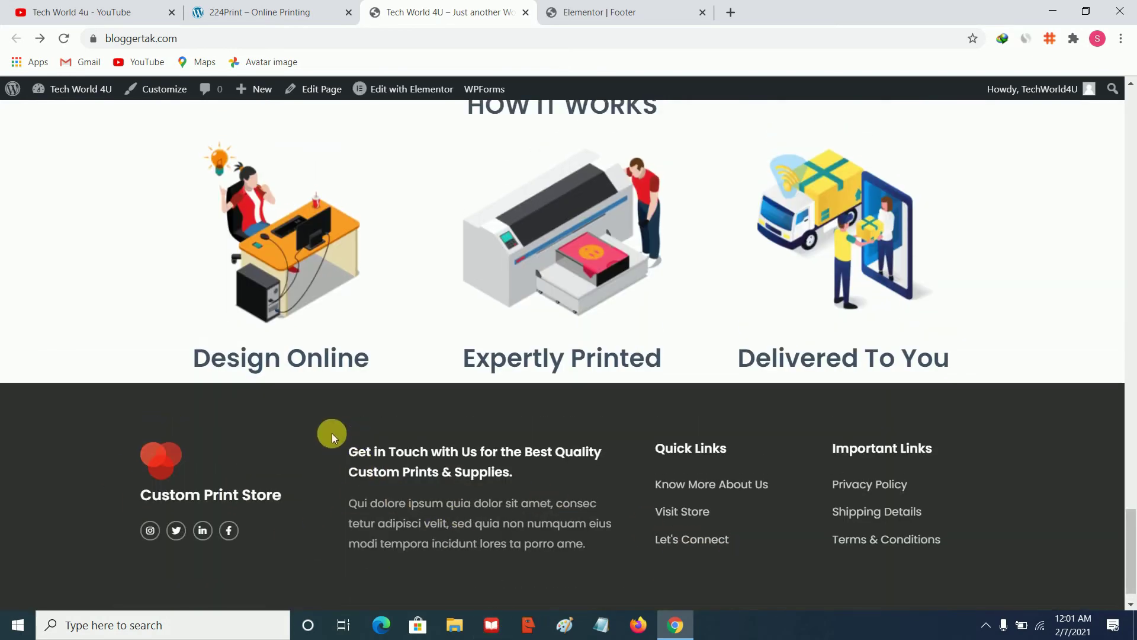
scroll(406, 432, down, 3)
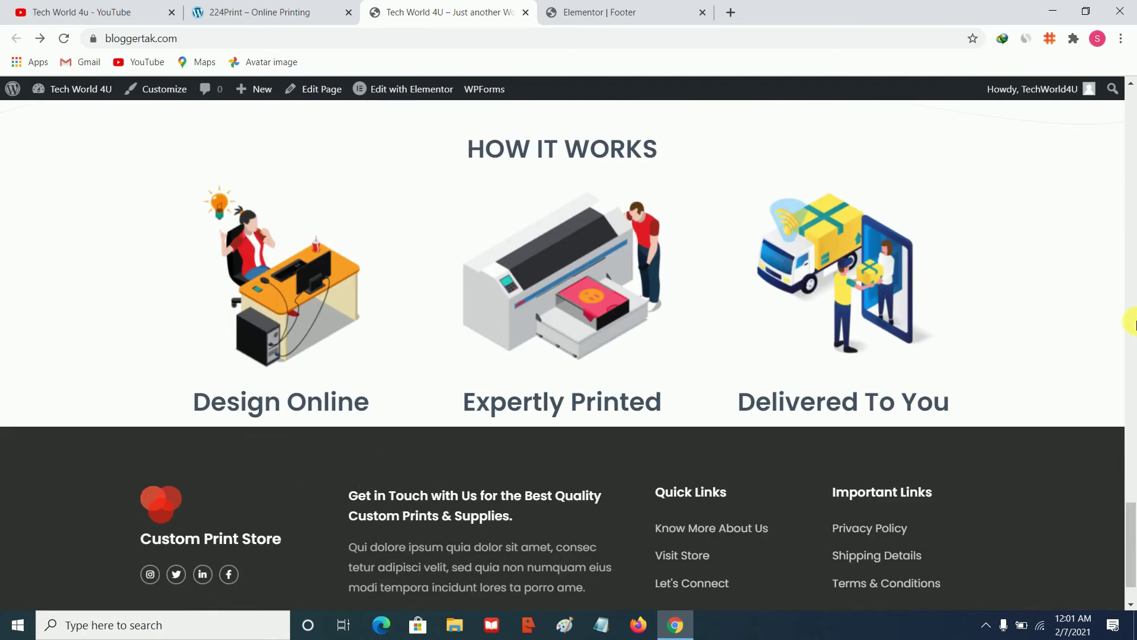
scroll(1129, 322, up, 3)
scroll(1043, 389, up, 3)
Close the Footer template's Elementor tab and go to the WordPress dashboard from the live site
click(673, 4)
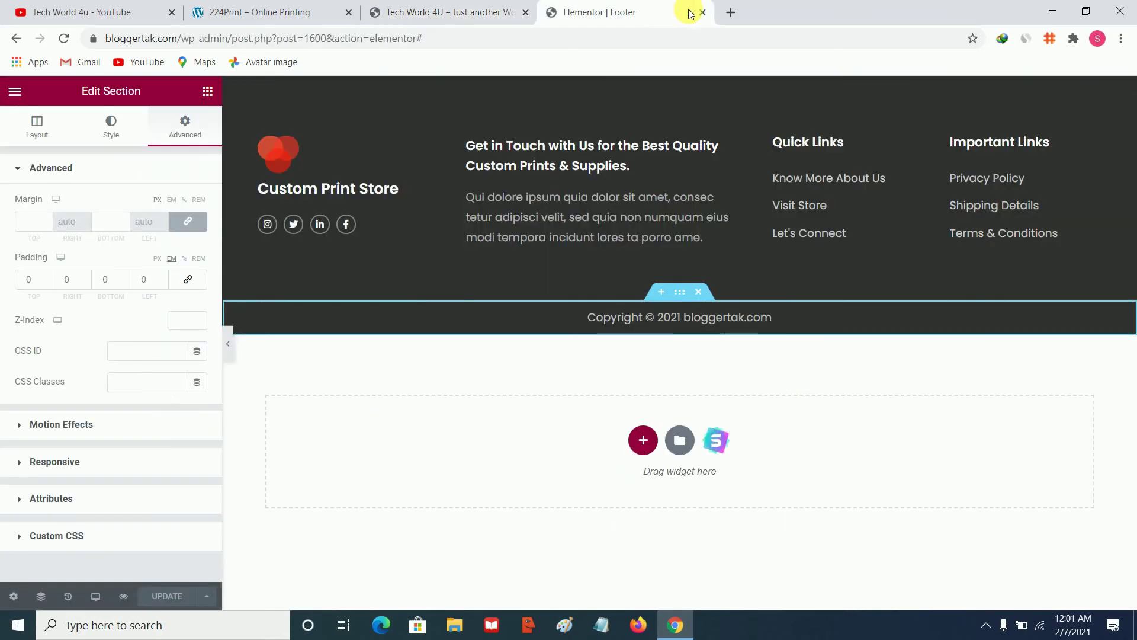
click(702, 12)
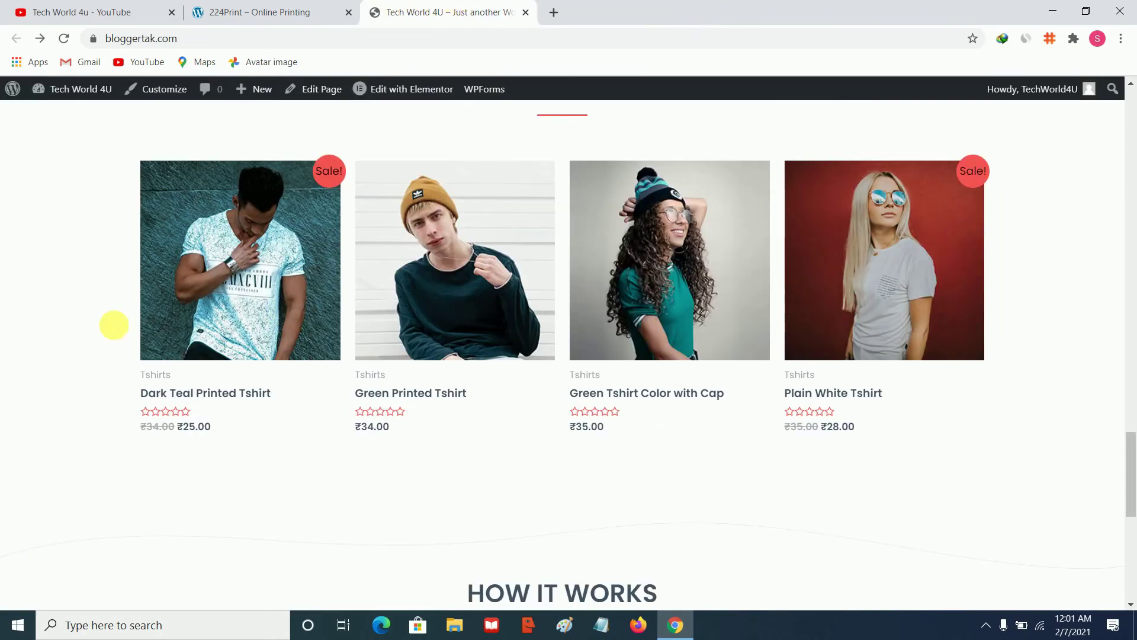
scroll(99, 291, up, 15)
scroll(98, 290, up, 10)
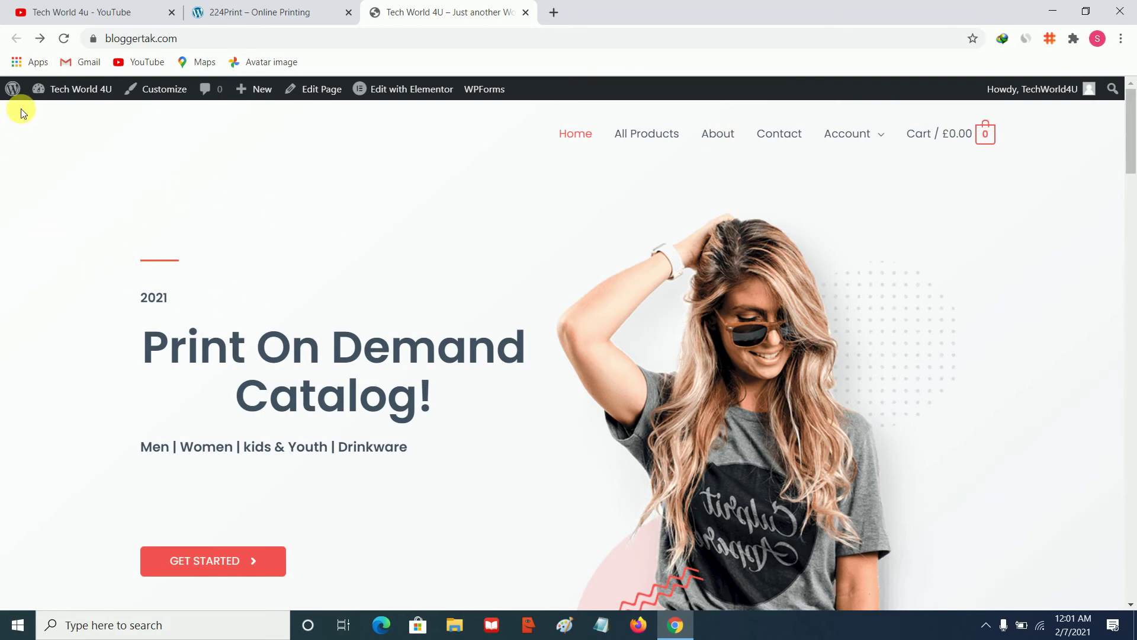
mouse_move(45, 89)
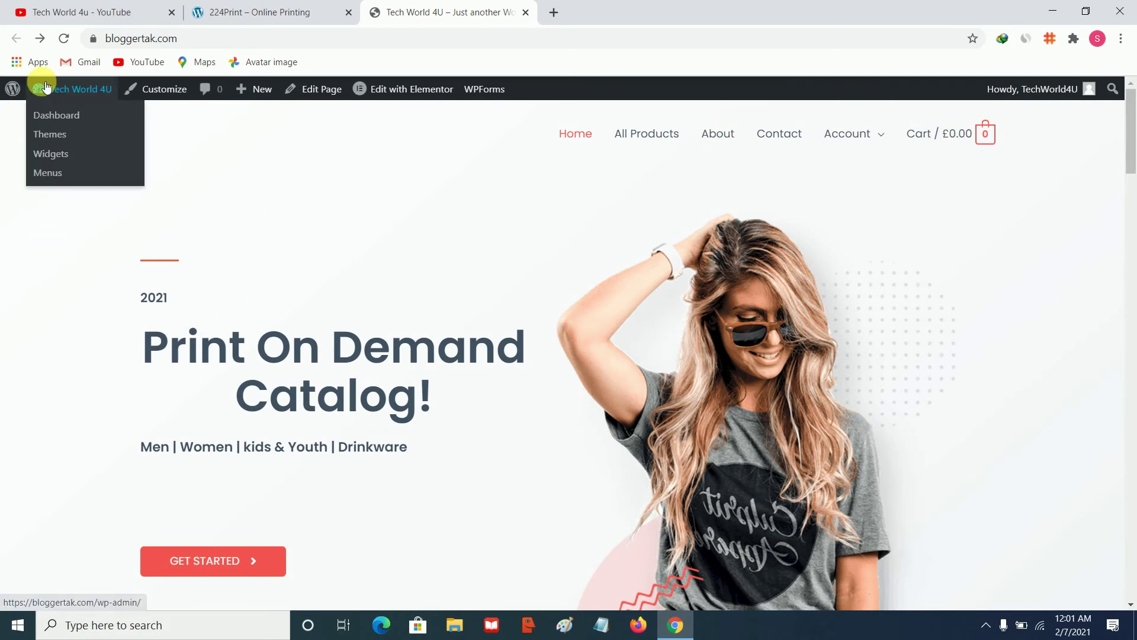
click(63, 114)
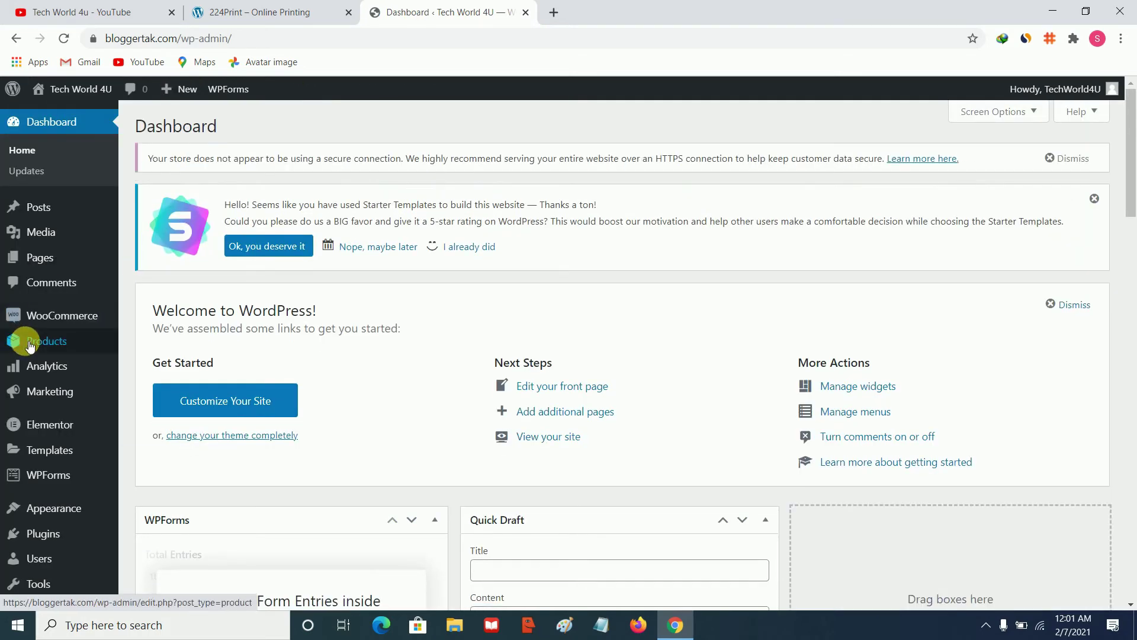
Open the store's product Categories page in a new tab and switch to it
mouse_move(43, 351)
scroll(50, 326, down, 1)
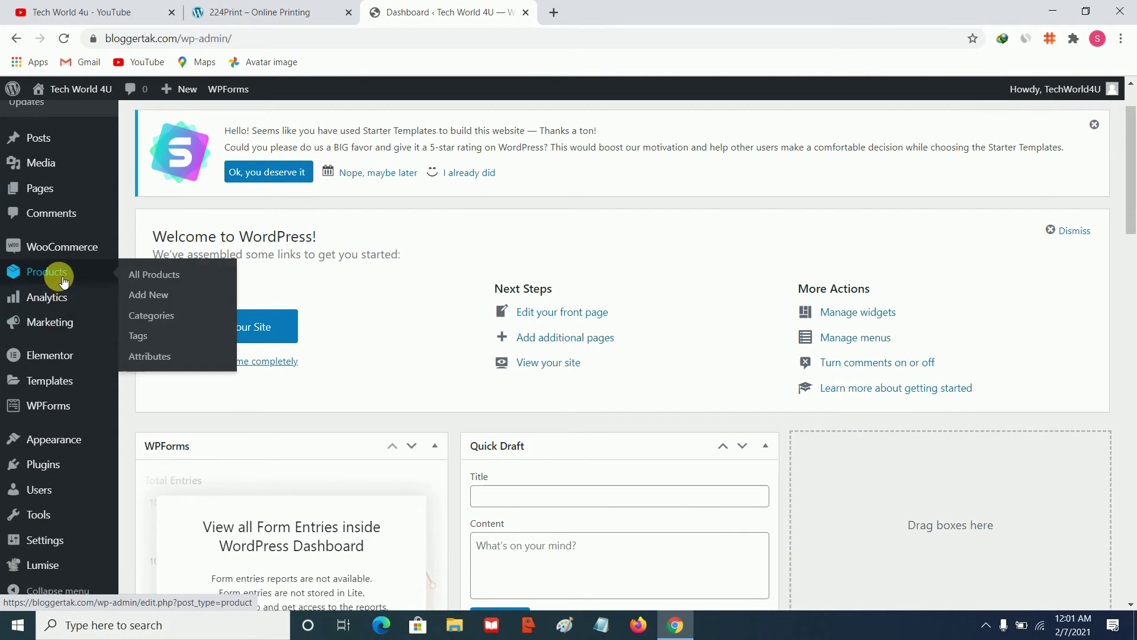
right_click(157, 320)
click(172, 324)
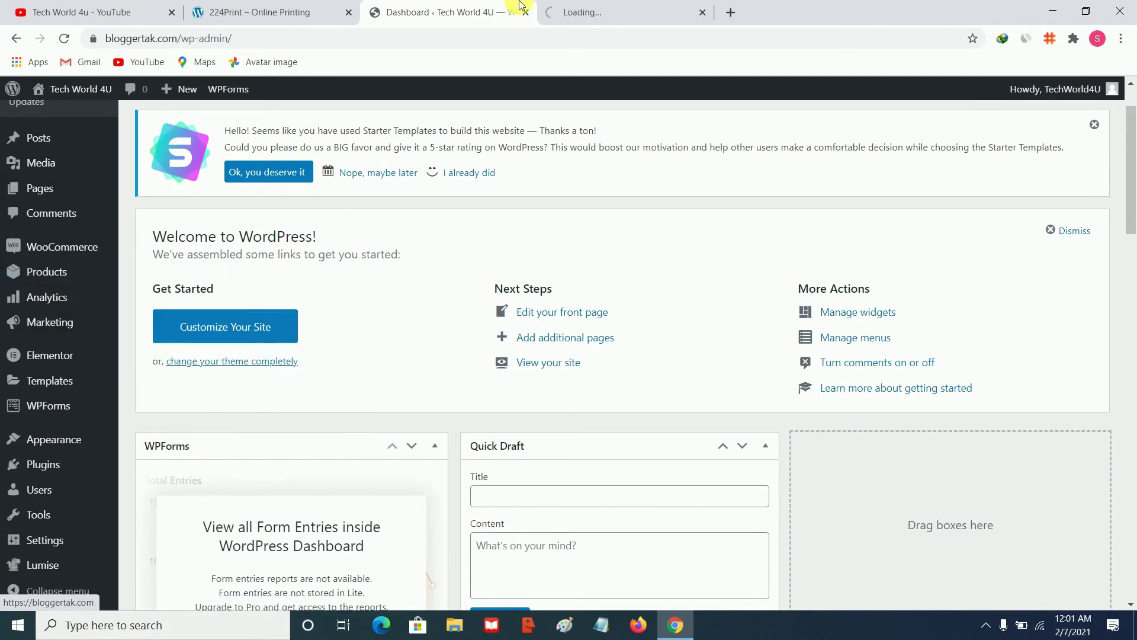
click(640, 6)
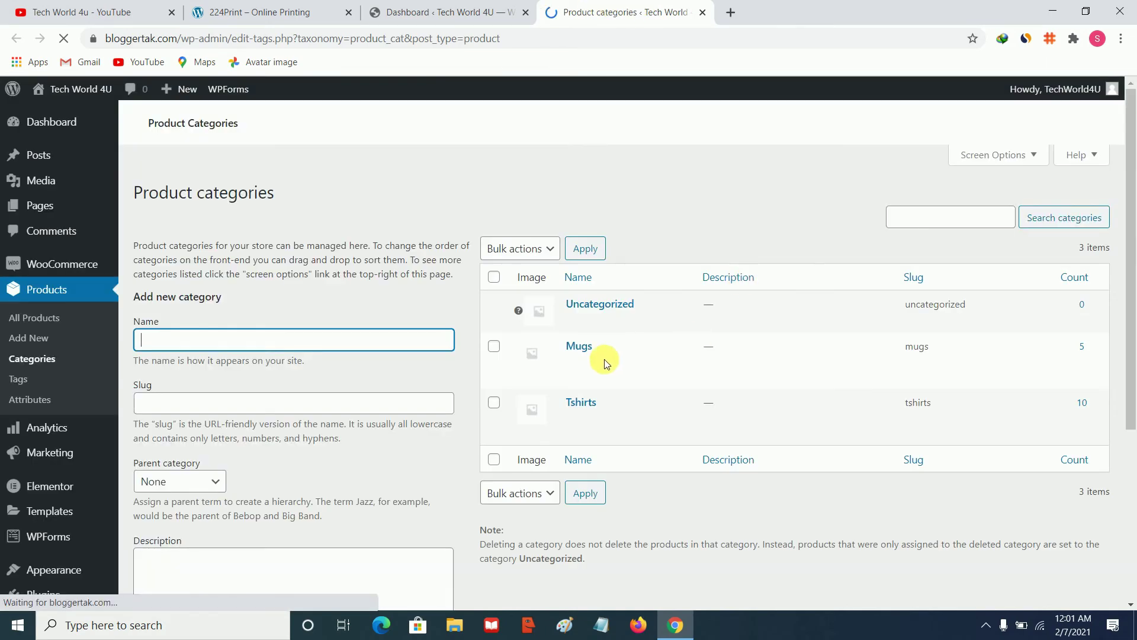
Add a new product category named Cap, keeping no parent category and the default display type
scroll(508, 368, down, 3)
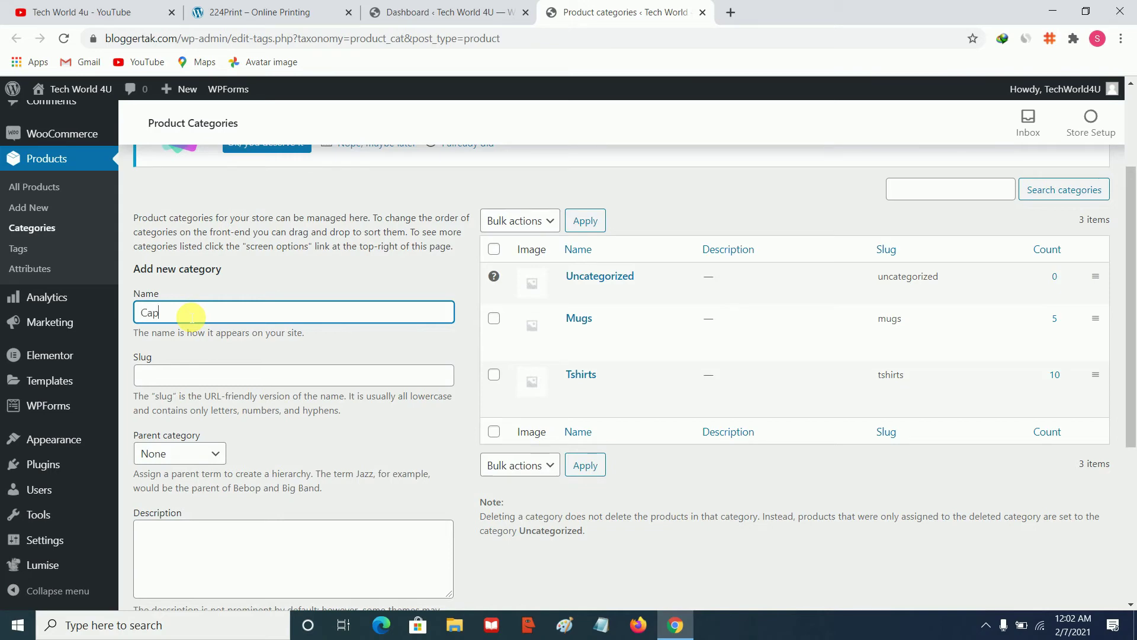
scroll(190, 317, down, 5)
click(189, 485)
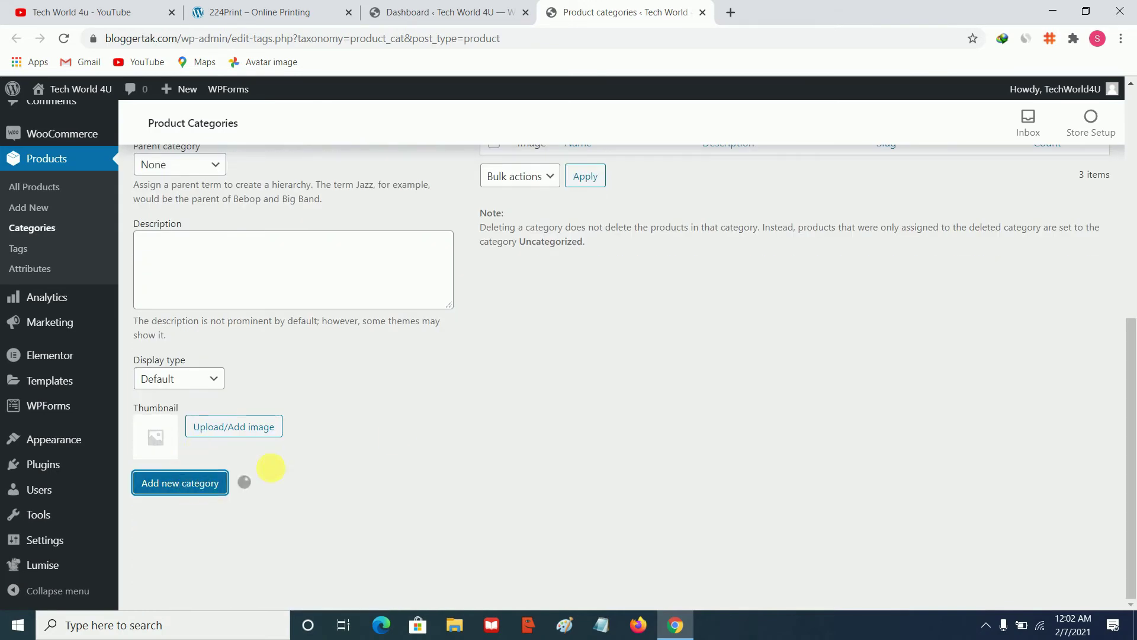
scroll(406, 353, up, 2)
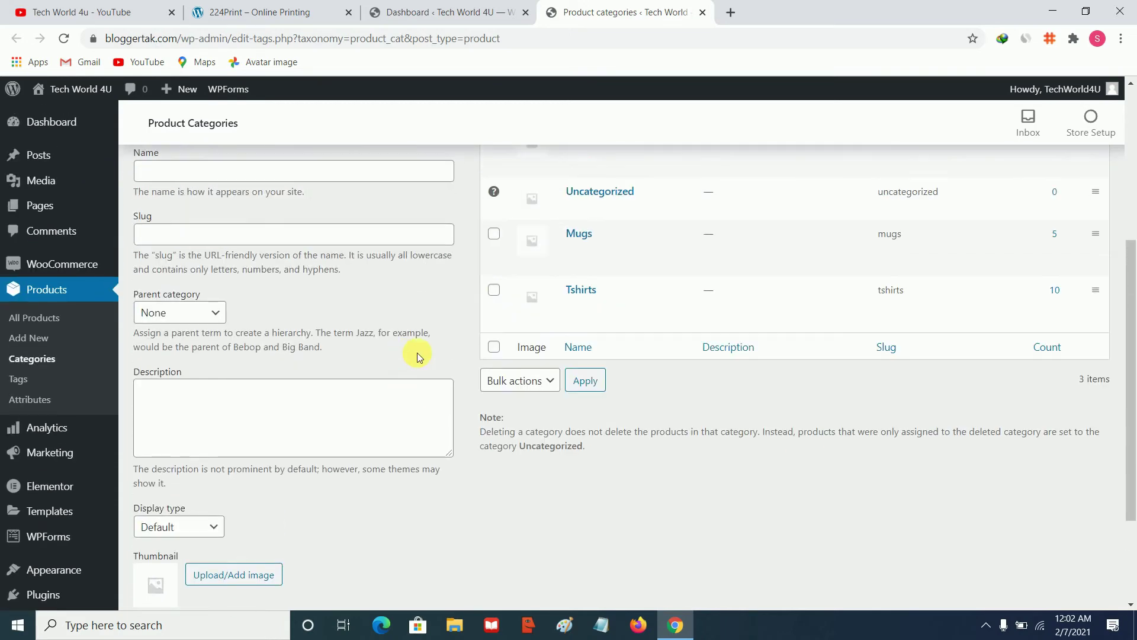
scroll(417, 353, up, 1)
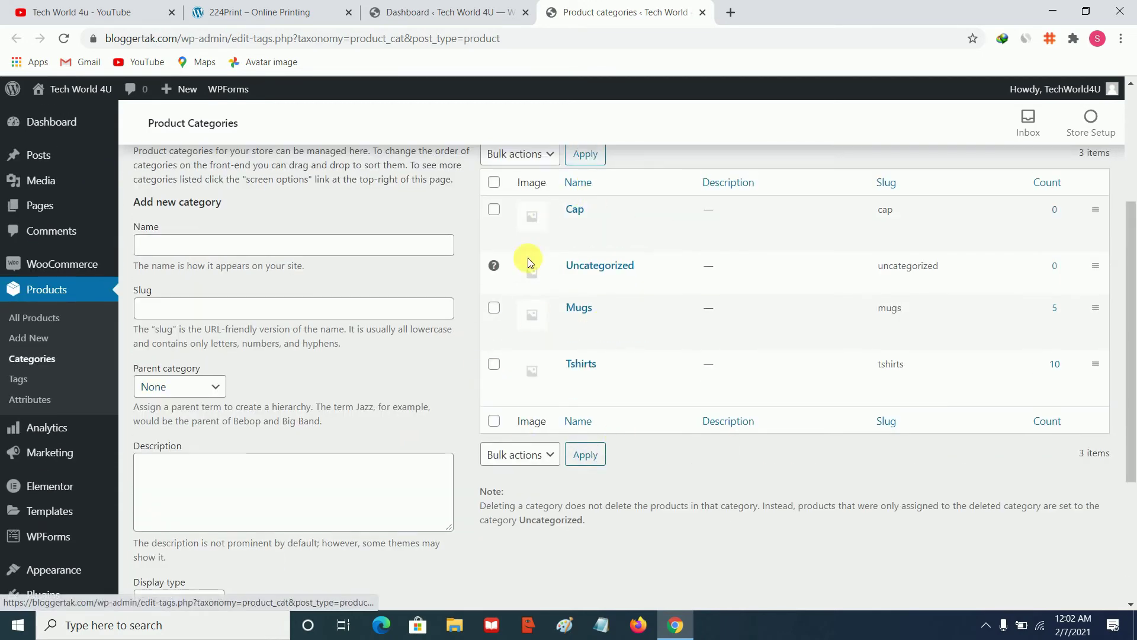
scroll(440, 194, up, 2)
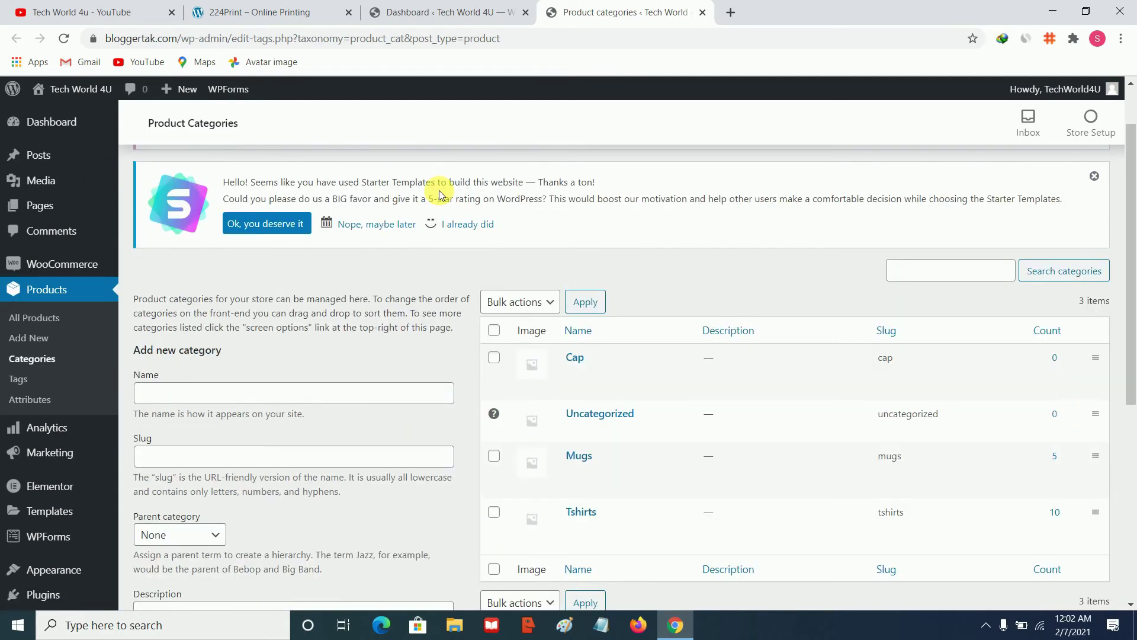
scroll(439, 195, up, 1)
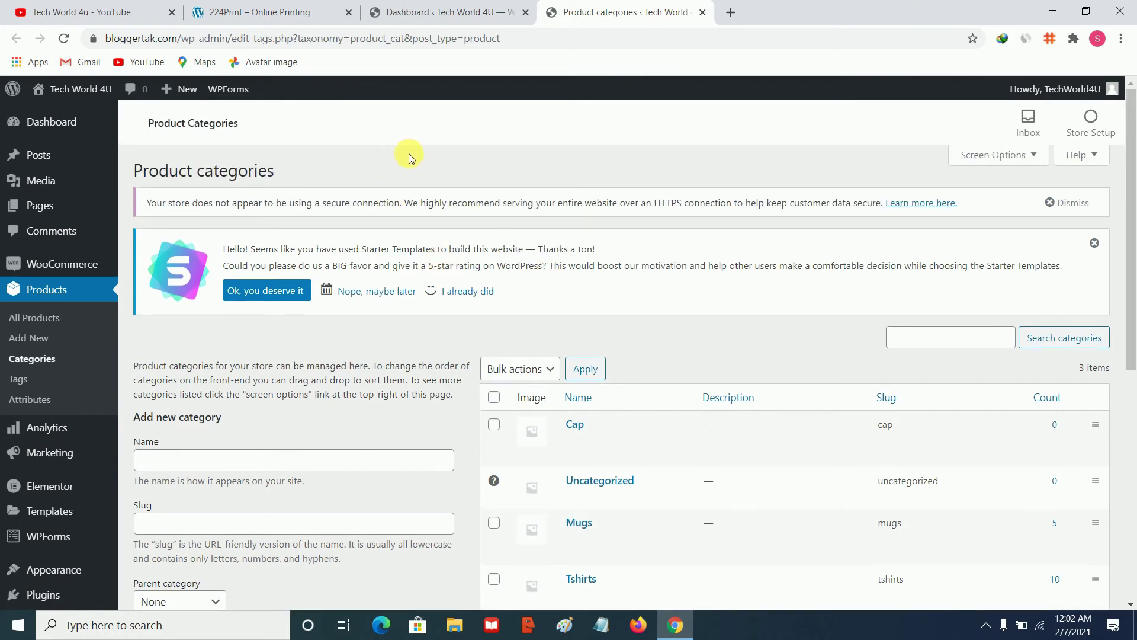
Open the form for adding a new product to the store
click(36, 339)
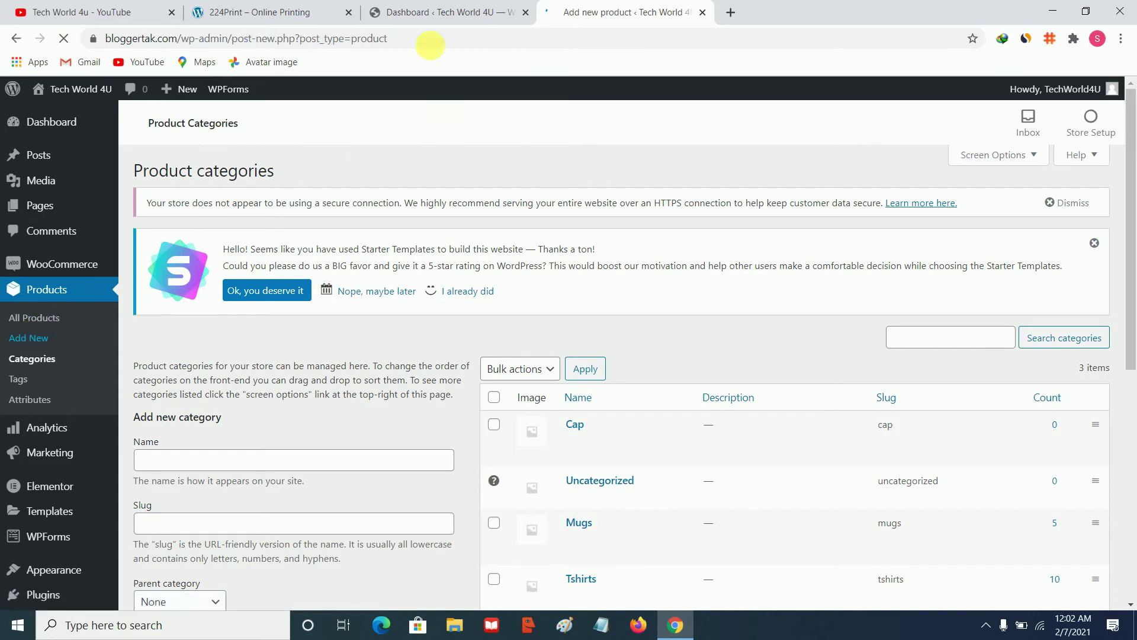
click(307, 8)
click(663, 12)
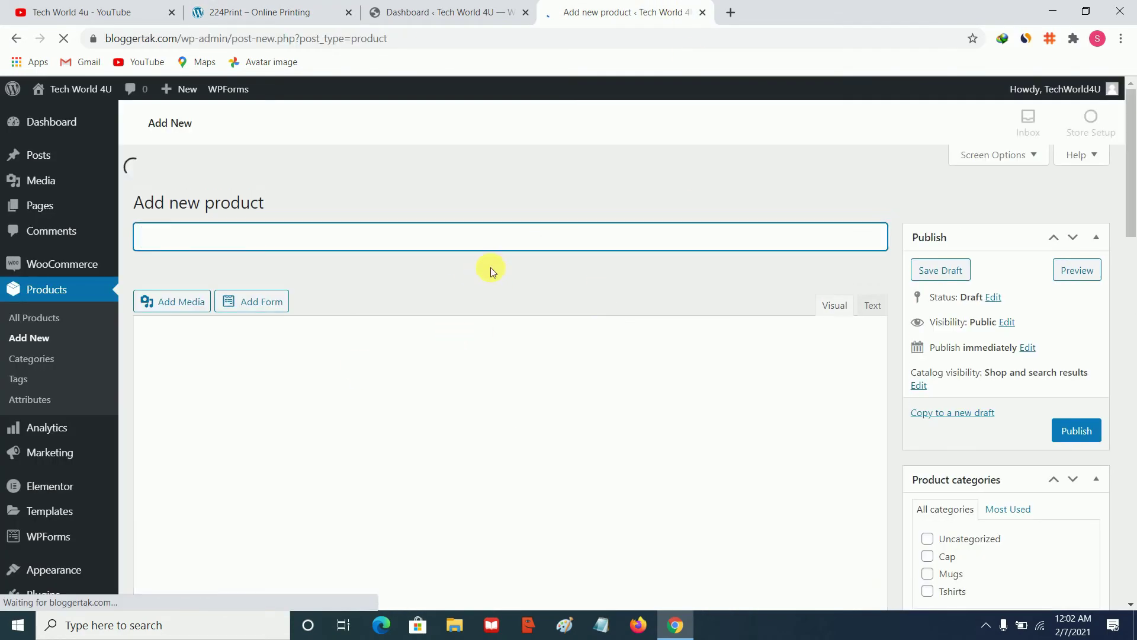
scroll(367, 243, down, 2)
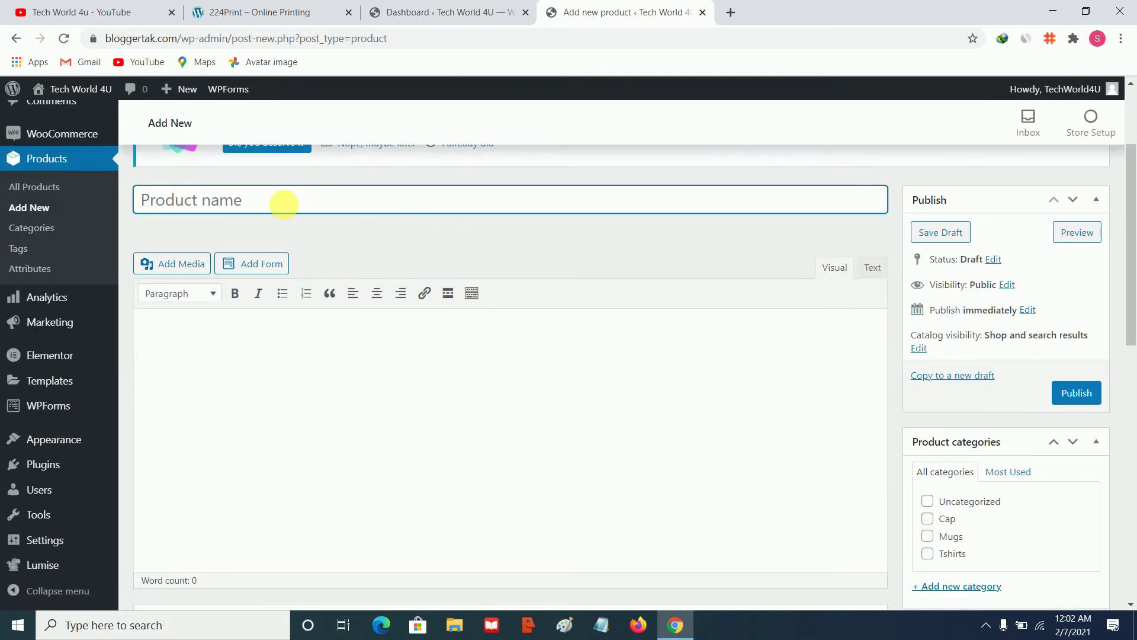
scroll(287, 269, up, 1)
On the 224Print reference site, open the Gildan Adult Heavy Cotton T-Shirt product page through the Men's T-Shirts category
click(335, 5)
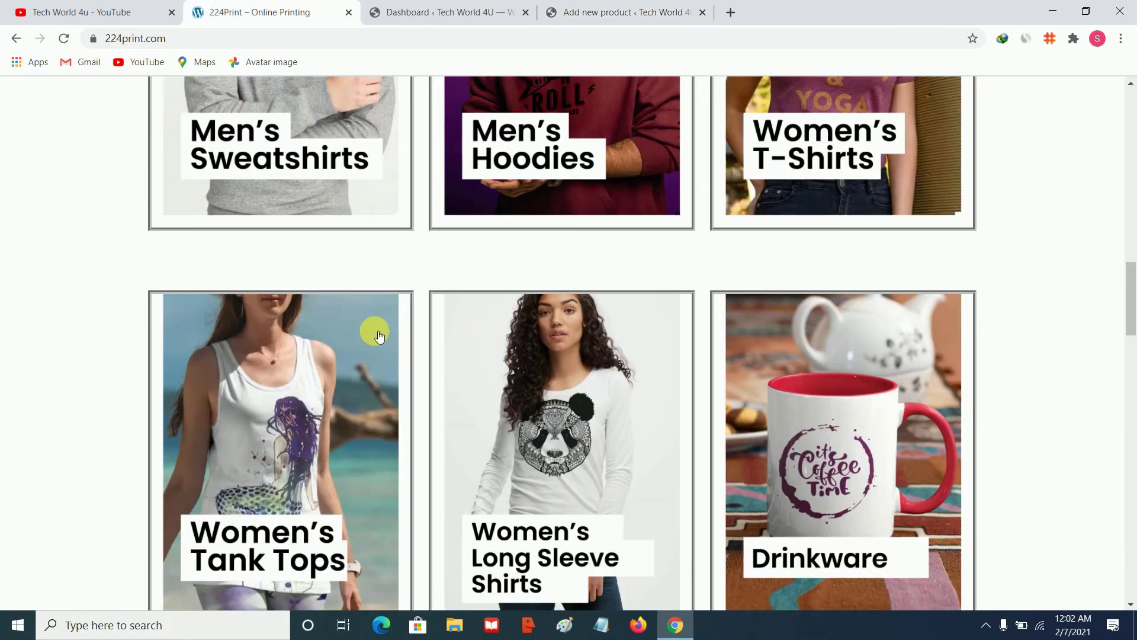
scroll(279, 367, up, 5)
scroll(272, 356, up, 2)
scroll(694, 434, down, 3)
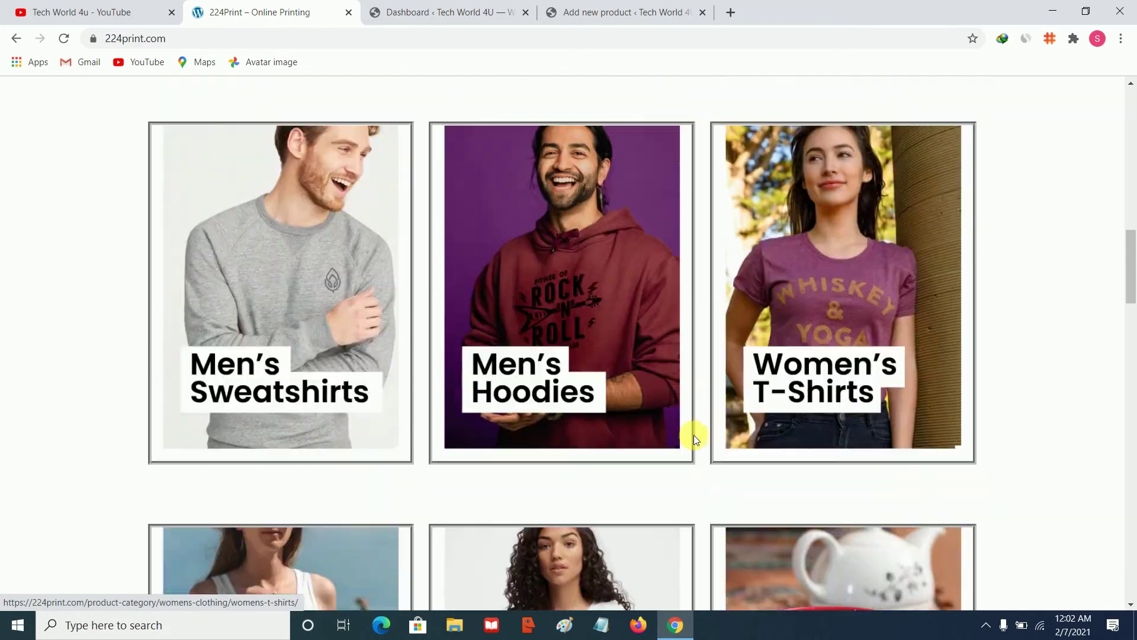
scroll(693, 304, up, 4)
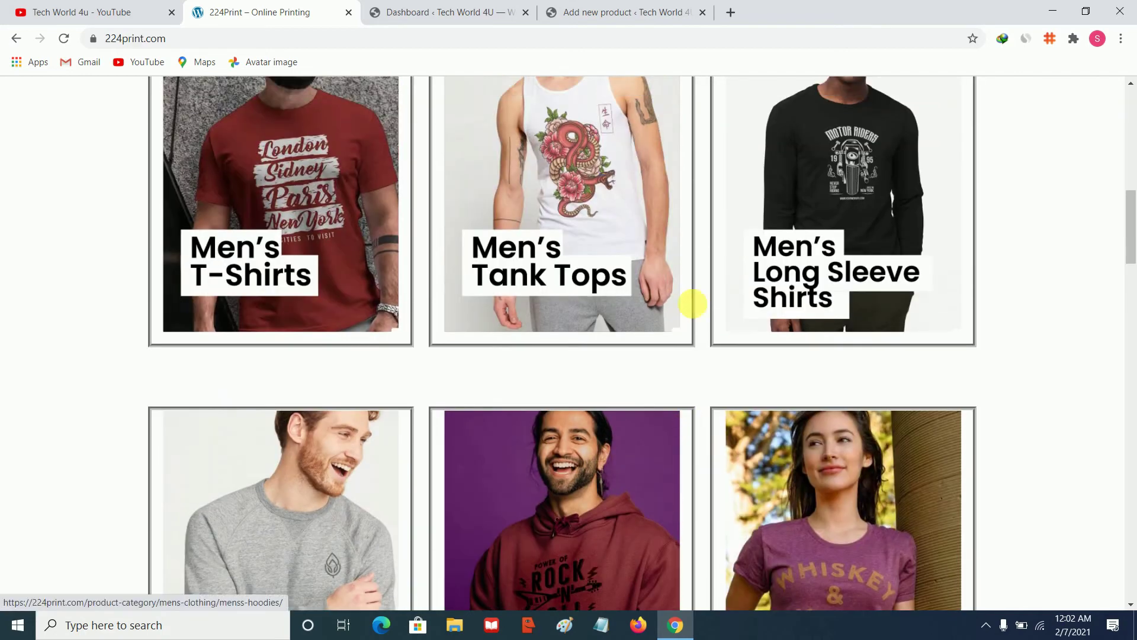
click(270, 209)
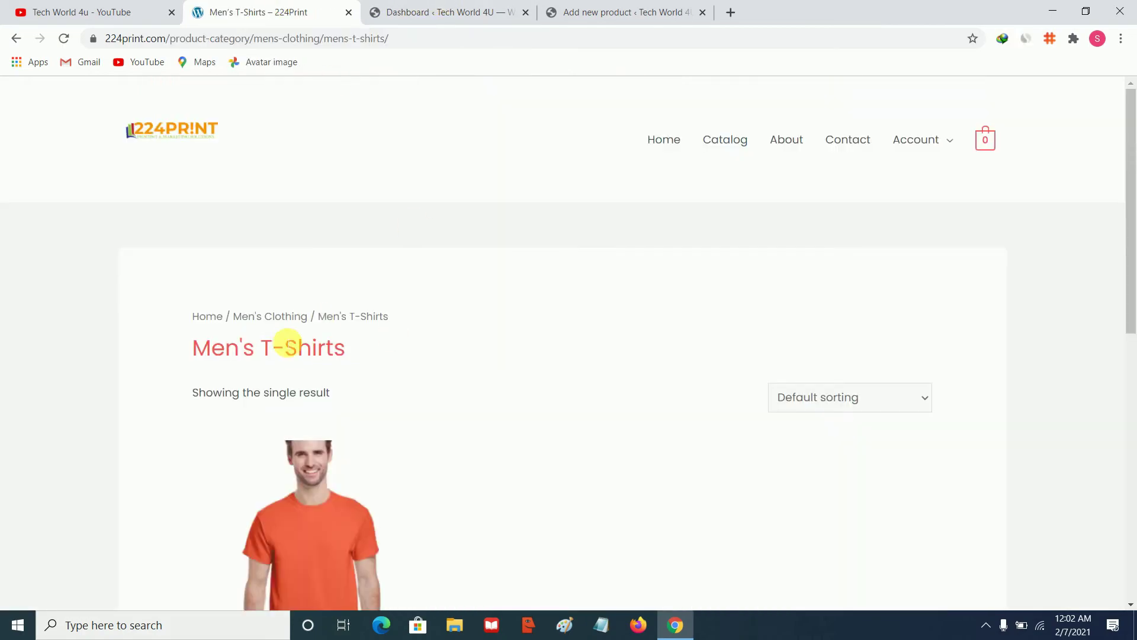
scroll(296, 409, down, 3)
scroll(331, 344, down, 3)
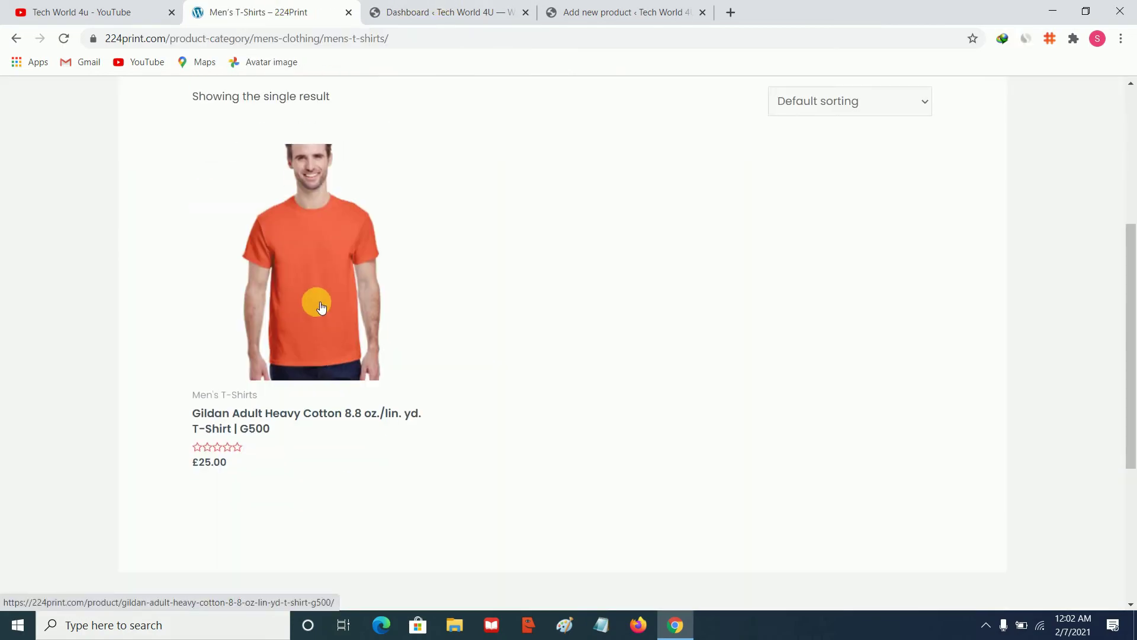
click(320, 305)
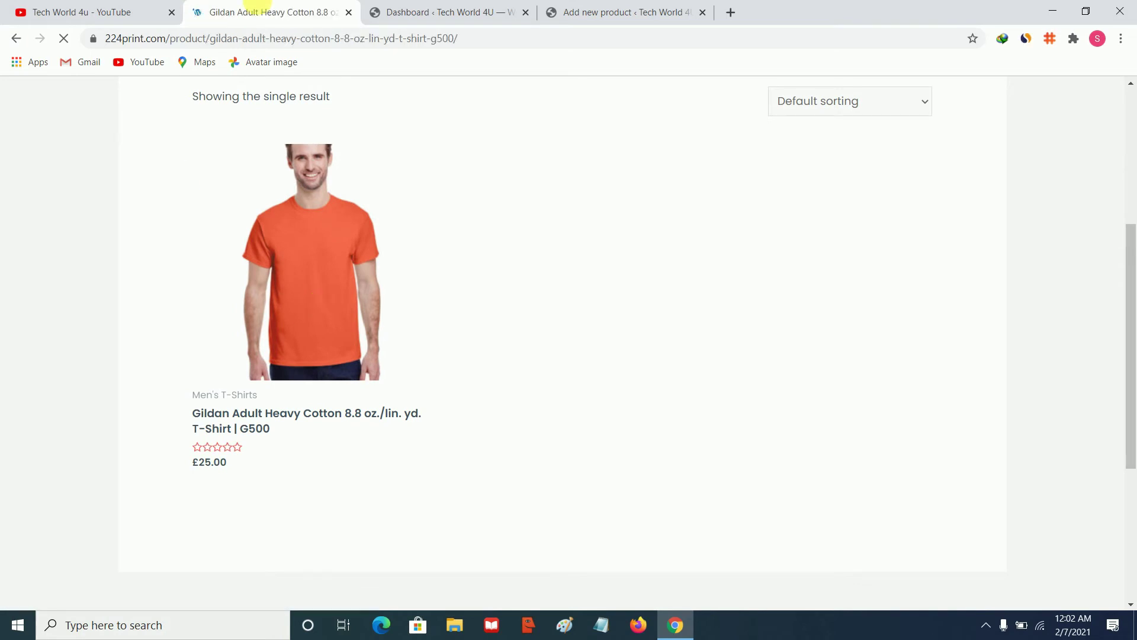
Place the new-product tab beside the reference page and copy the title "Gildan Adult Heavy Cotton 8.8 oz./lin. yd. T-Shirt | G500" into the product name
click(616, 12)
drag(616, 12, 439, 12)
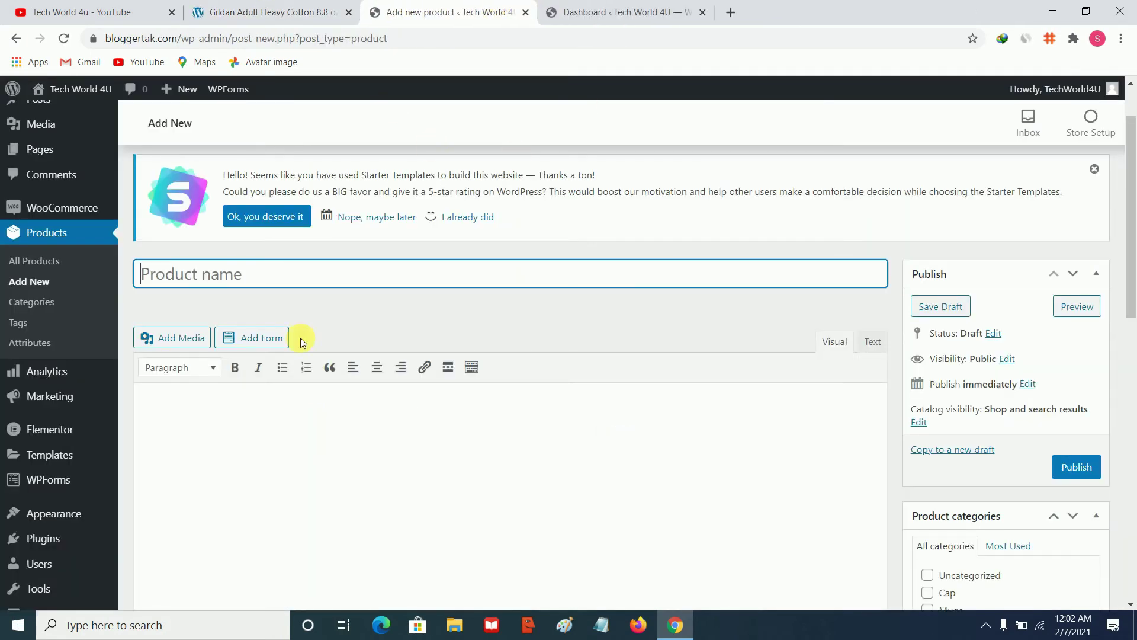
click(296, 6)
triple_click(691, 367)
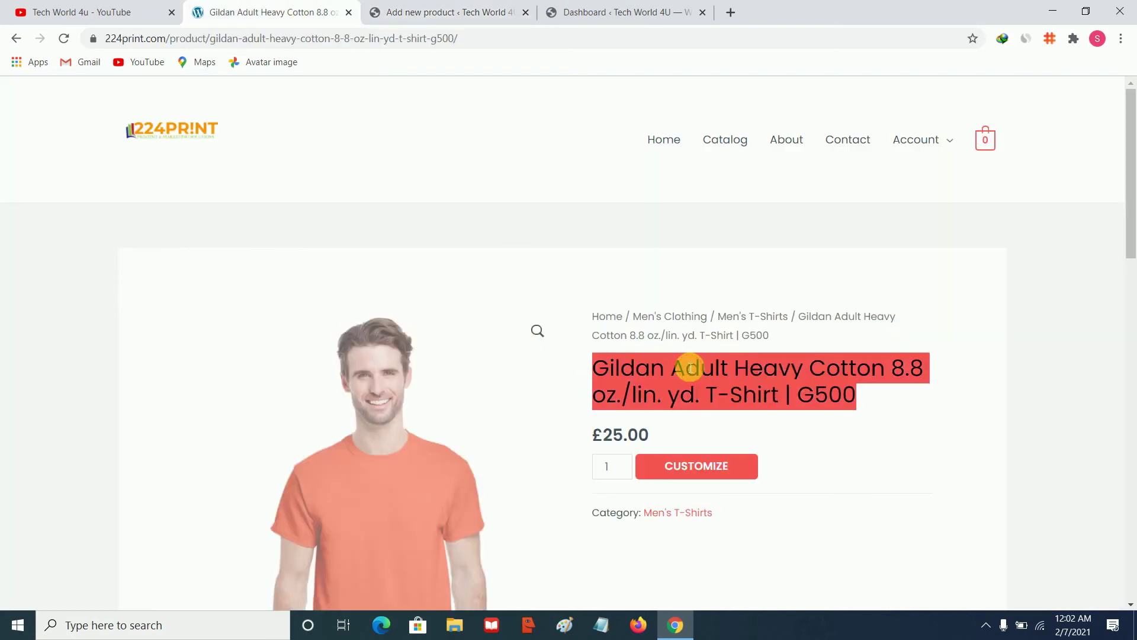
right_click(692, 368)
click(718, 374)
click(391, 12)
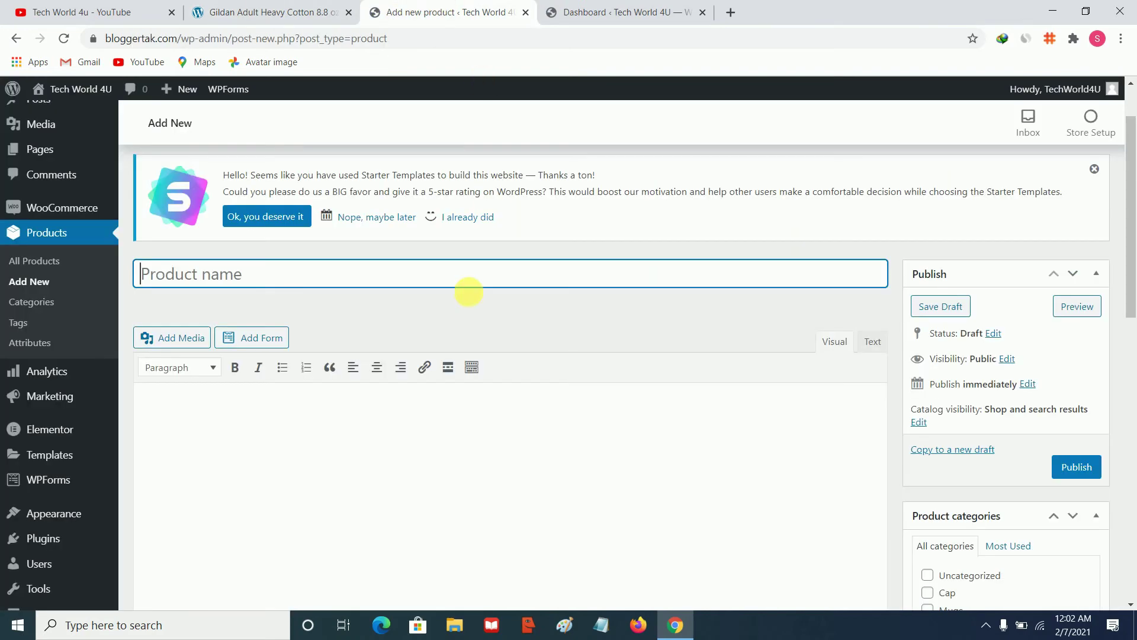
right_click(437, 268)
click(501, 384)
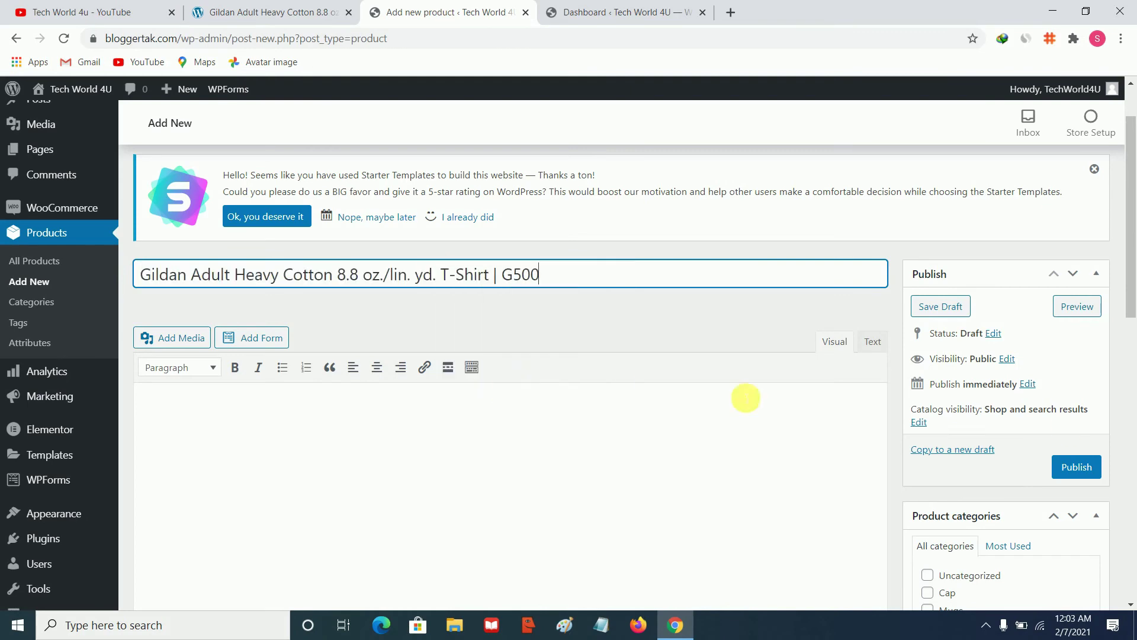
Assign the new product to the Tshirts category
scroll(1035, 529, down, 2)
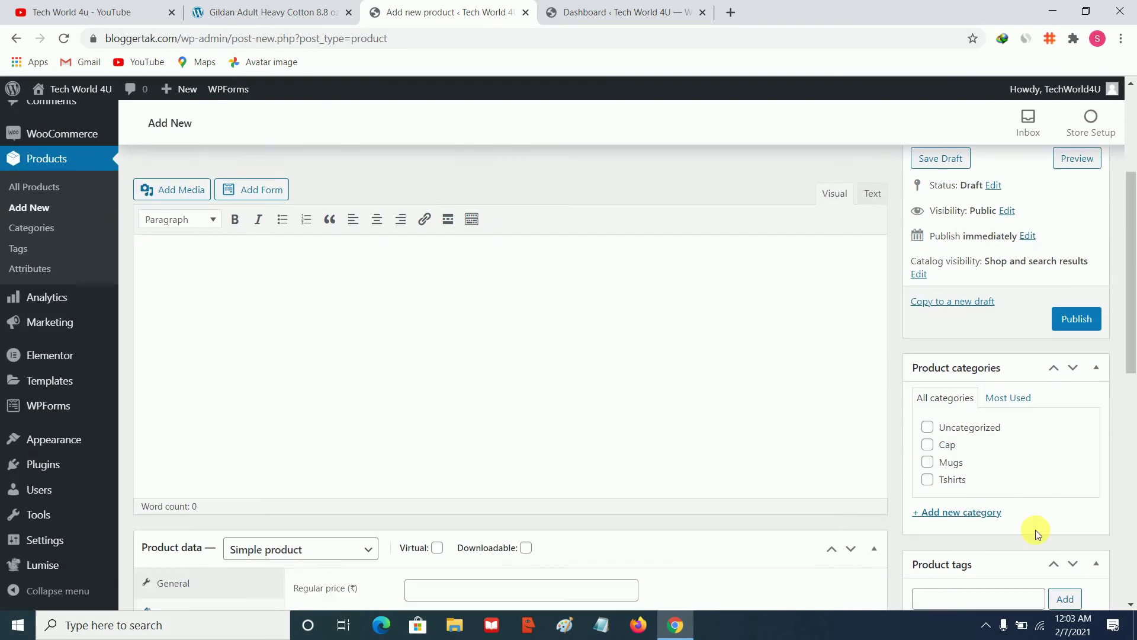
click(927, 479)
scroll(816, 393, up, 3)
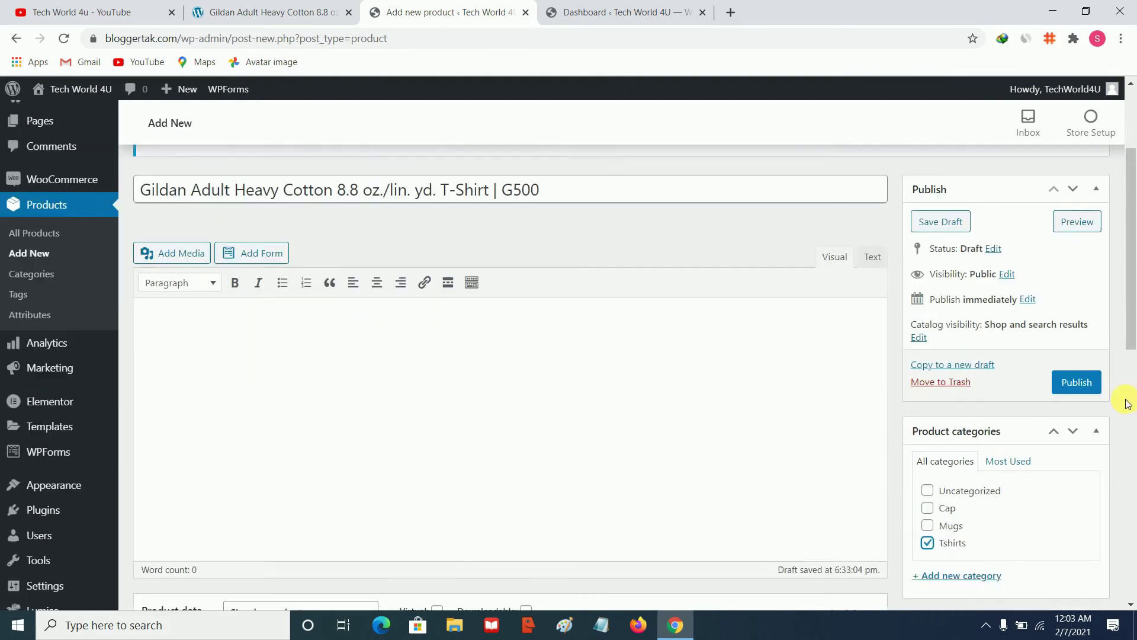
Open the product image chooser, and save the reference page's orange T-shirt photo to the Desktop as G500_AQ_z.jpg
scroll(1102, 432, down, 10)
click(943, 446)
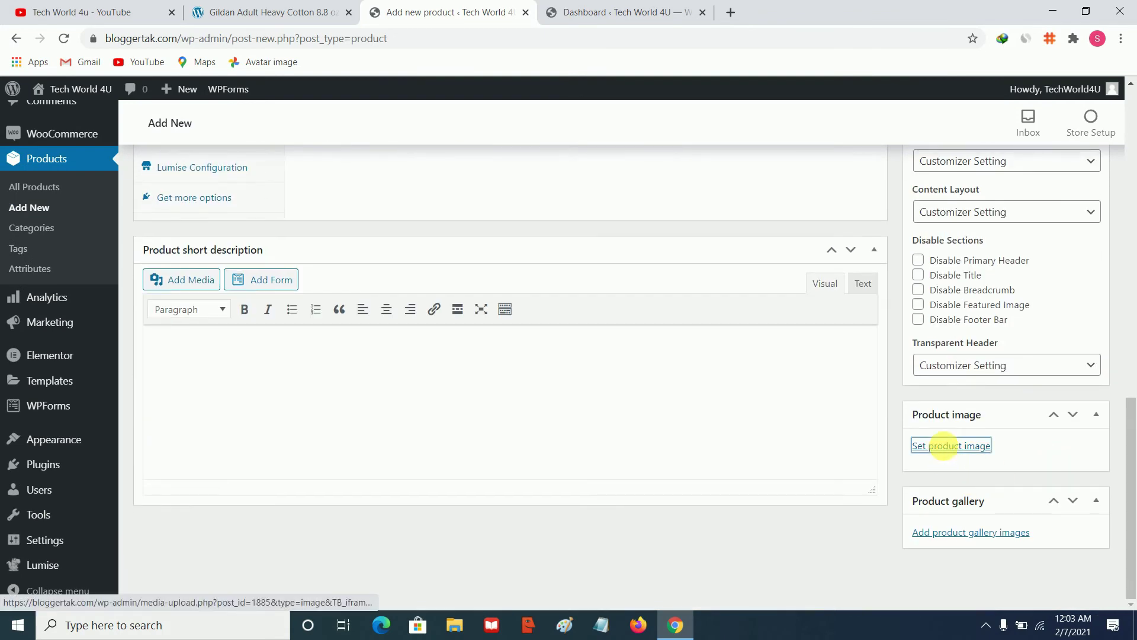
click(270, 7)
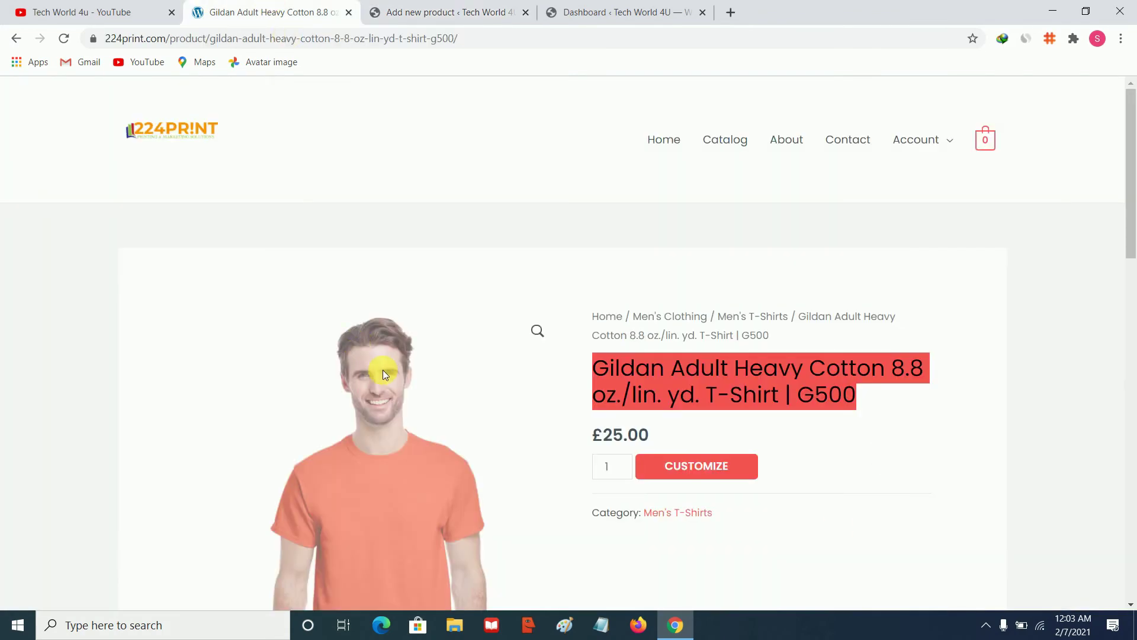
scroll(382, 369, down, 3)
right_click(357, 273)
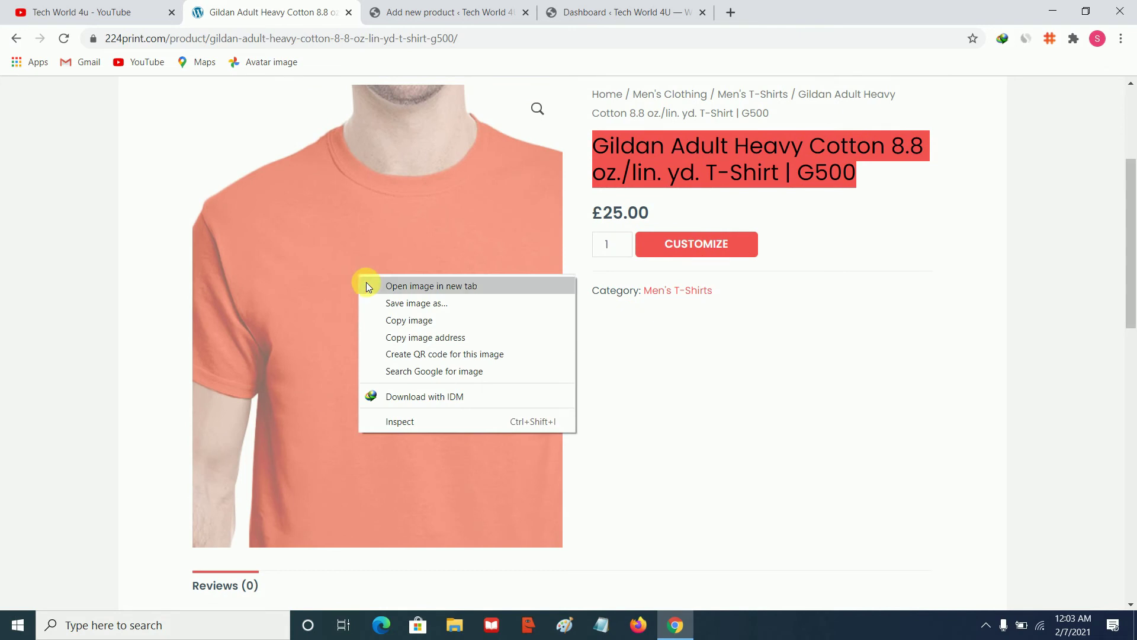
click(407, 305)
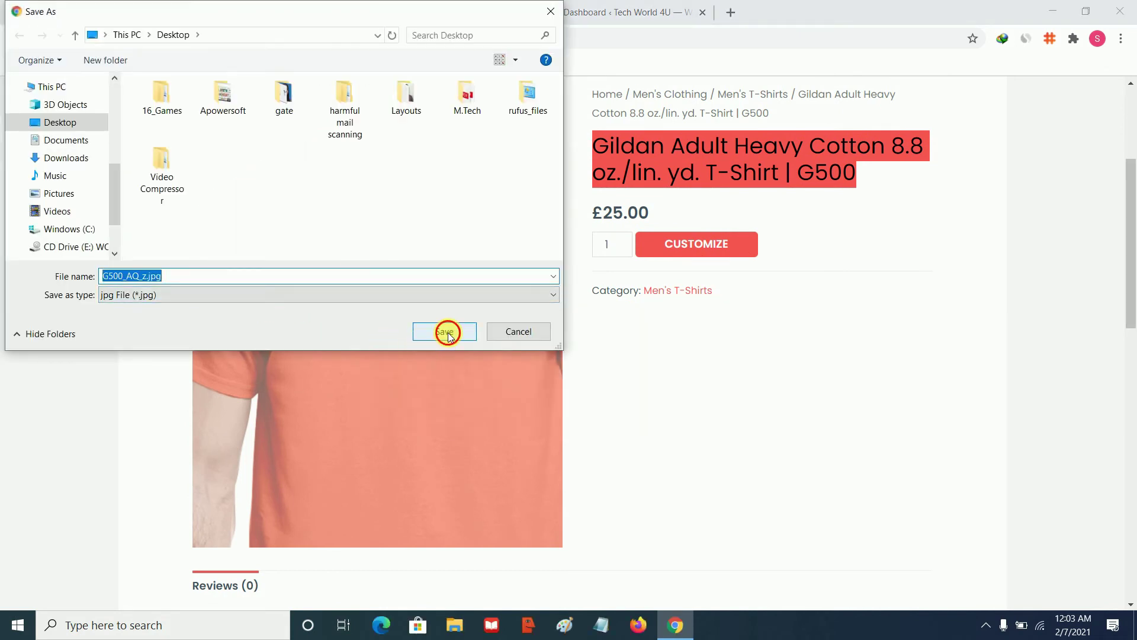
click(446, 331)
Upload G500_AQ_z.jpg from the Desktop and set it as the new product's image
click(383, 5)
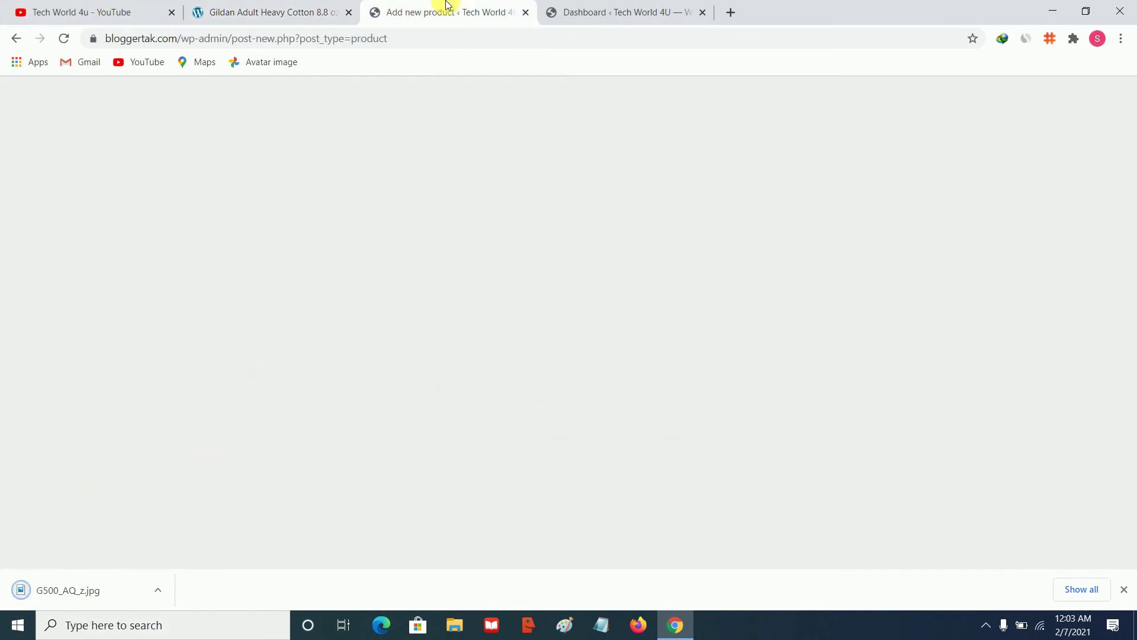
click(62, 148)
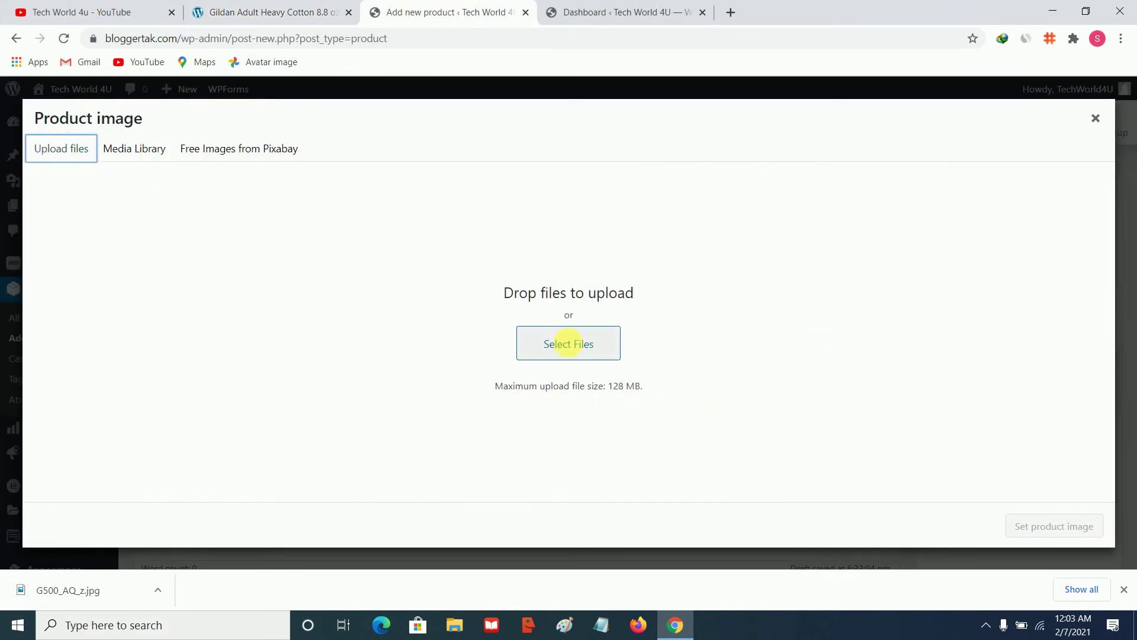
click(567, 342)
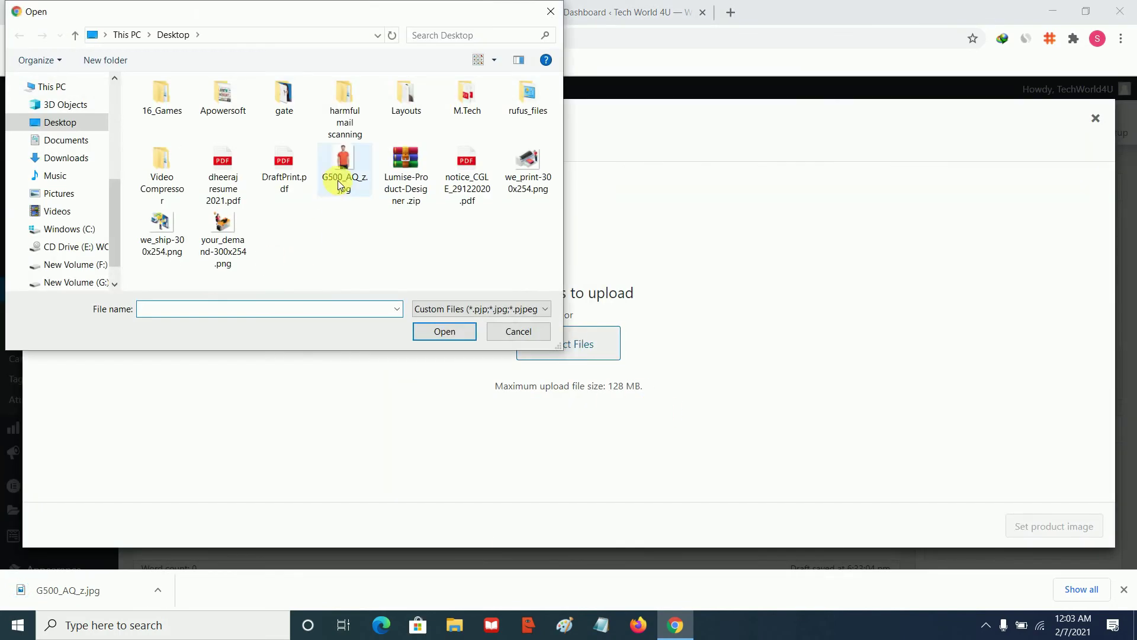
click(343, 180)
click(426, 330)
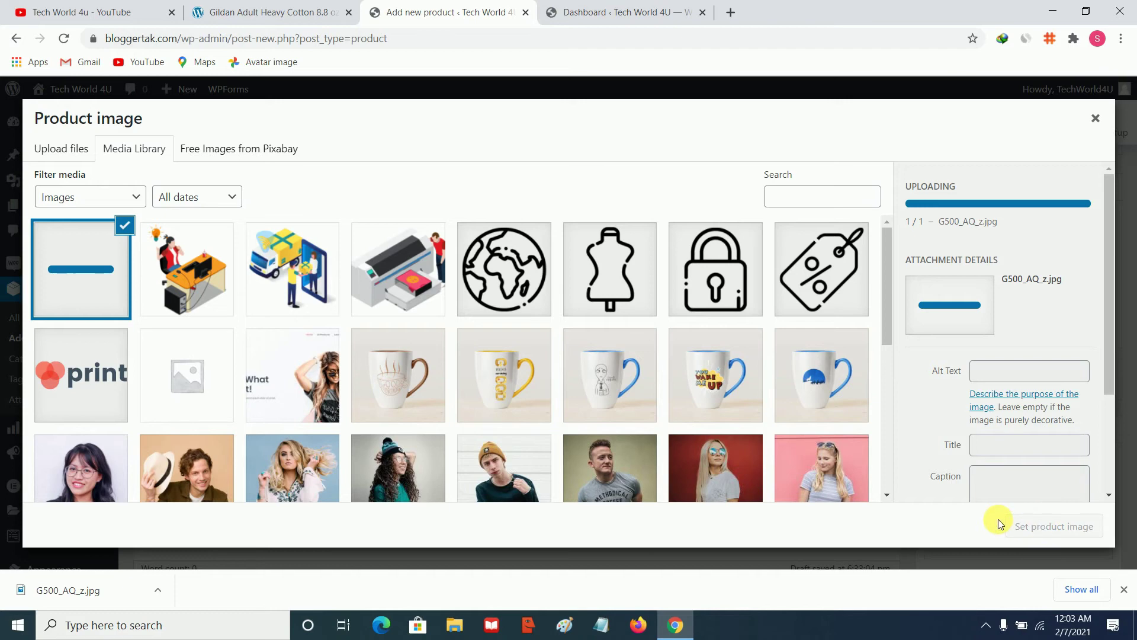
click(1037, 536)
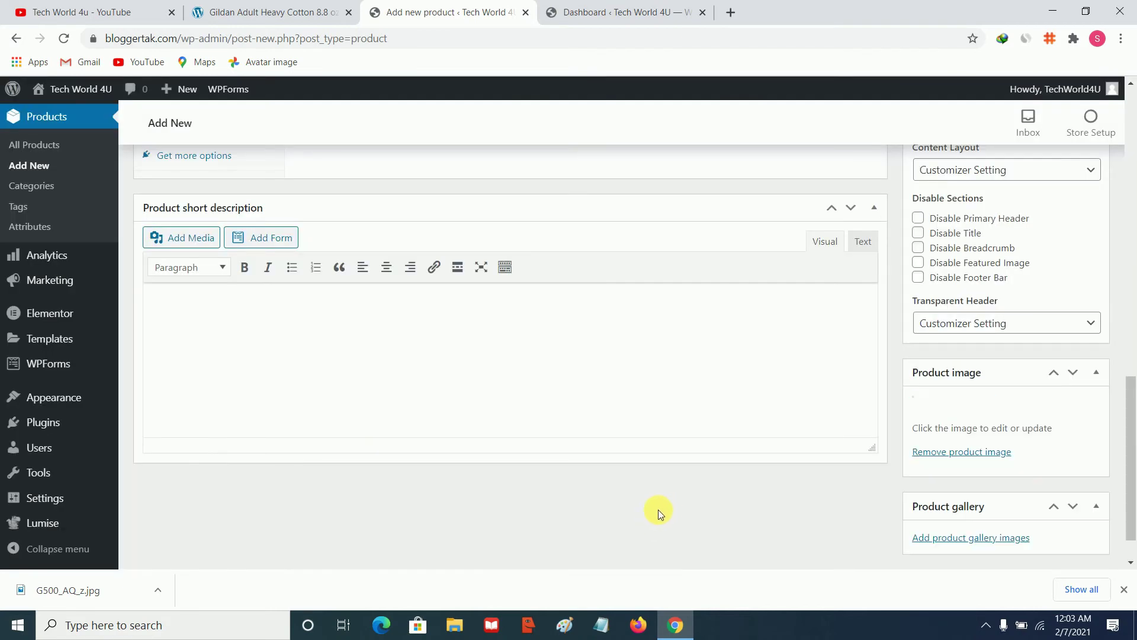
scroll(761, 509, down, 1)
scroll(944, 519, down, 3)
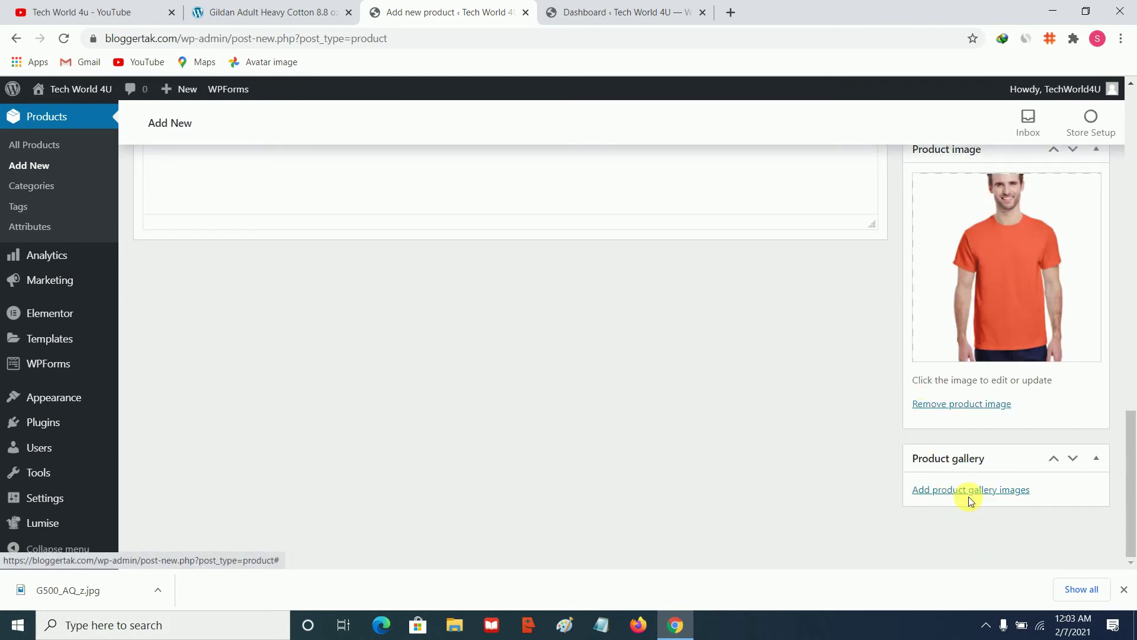
Look over the new product form's main description, product data and short description sections
scroll(744, 508, up, 10)
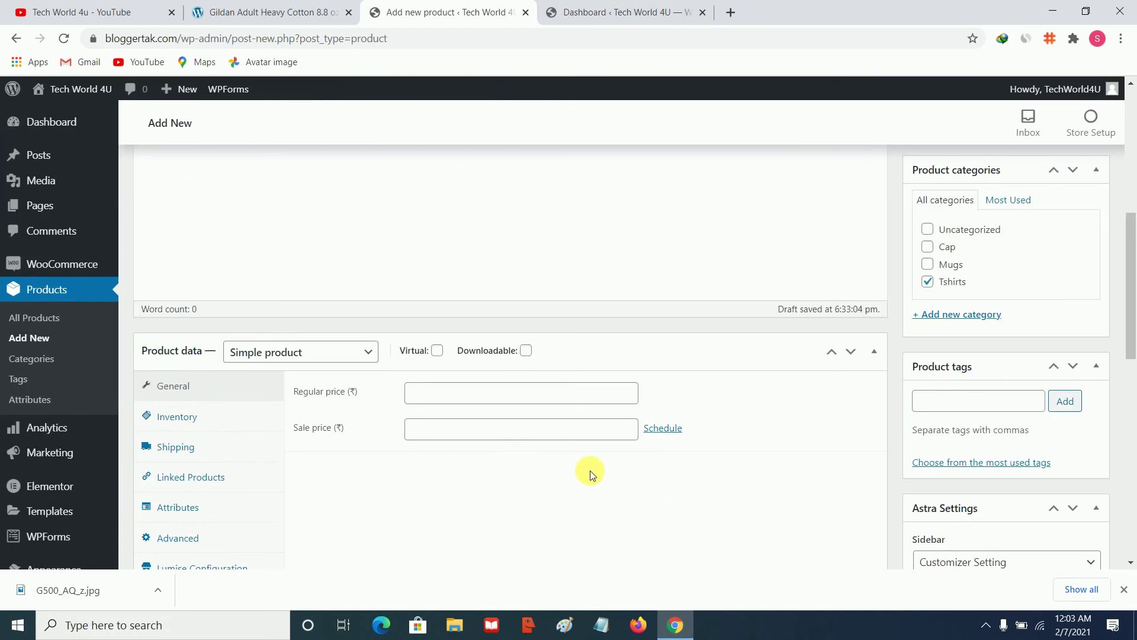
scroll(589, 472, up, 4)
scroll(474, 444, down, 2)
scroll(462, 453, down, 1)
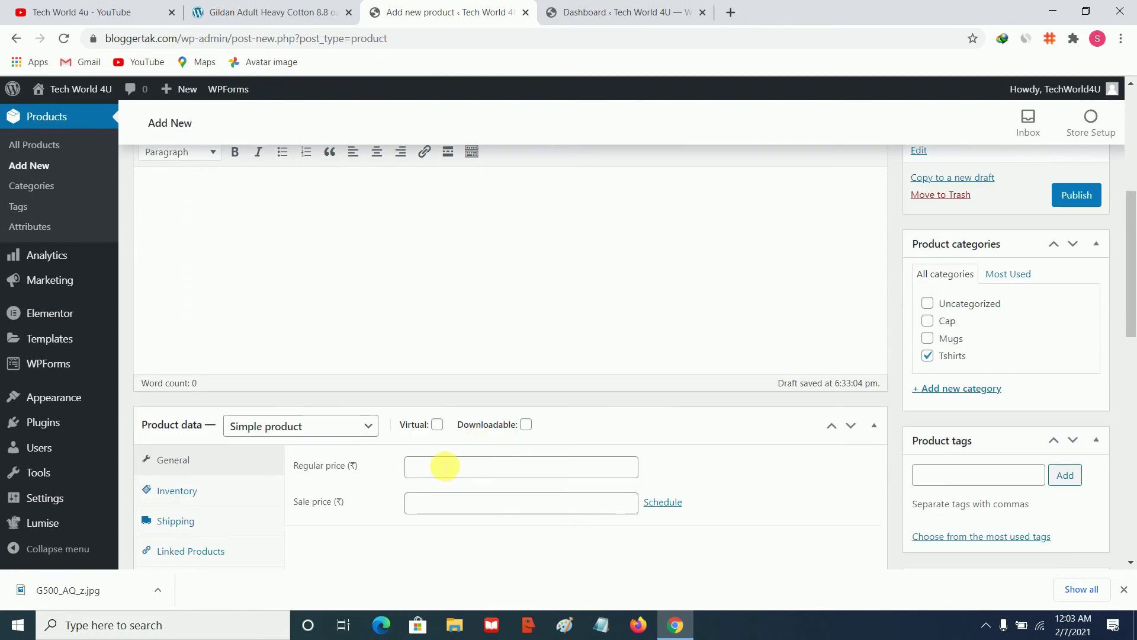
scroll(427, 468, up, 3)
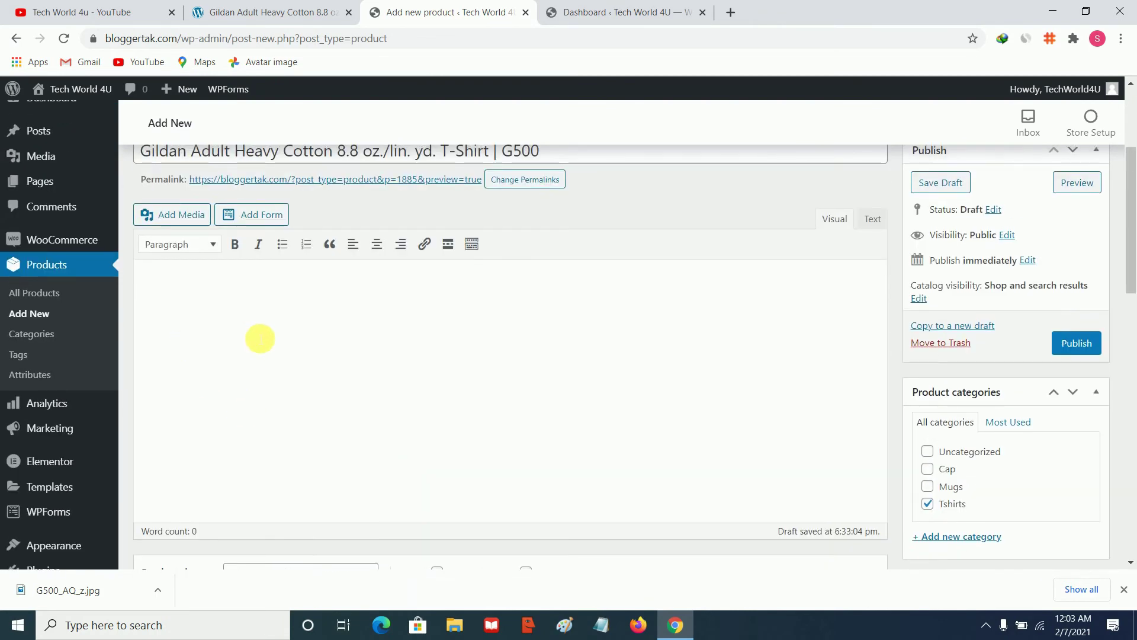
scroll(284, 403, up, 3)
scroll(363, 296, down, 15)
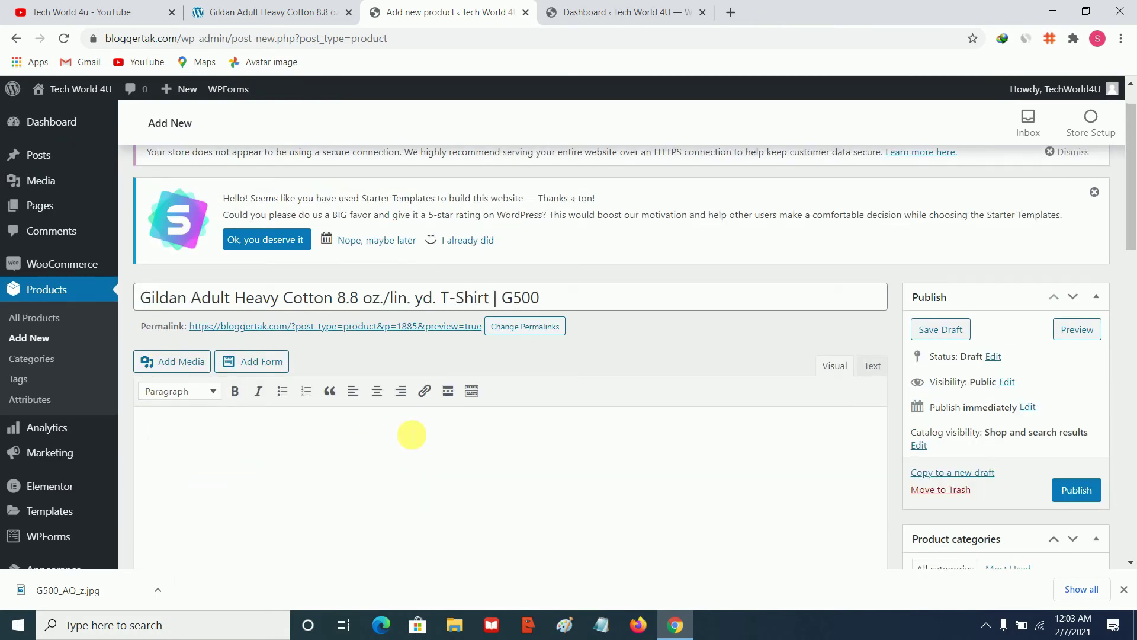
scroll(360, 289, down, 2)
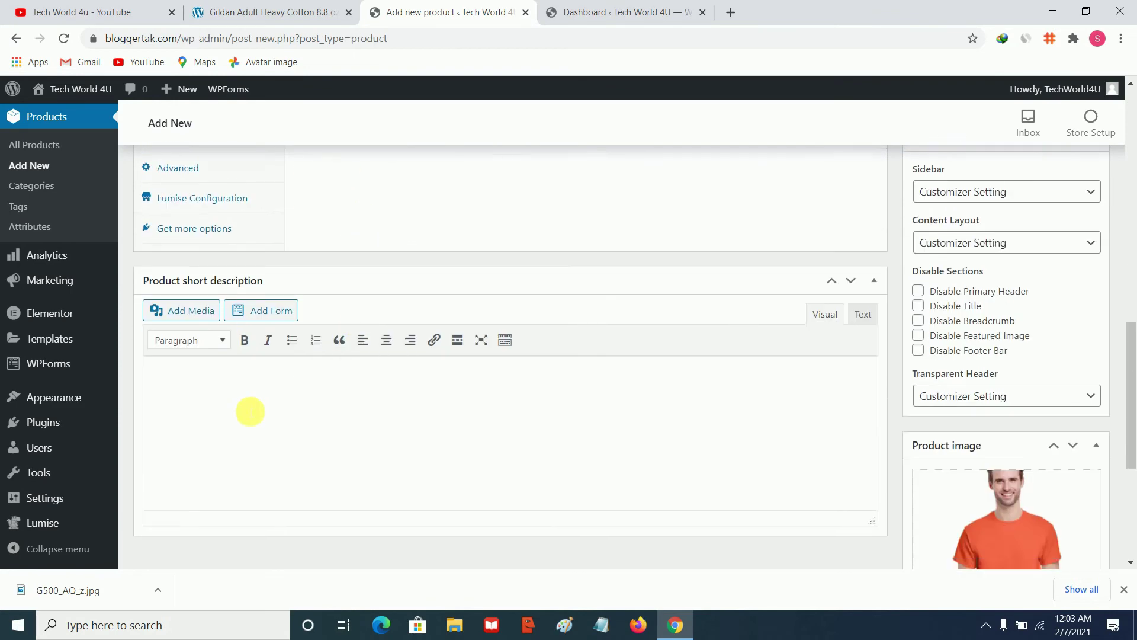
scroll(249, 411, up, 4)
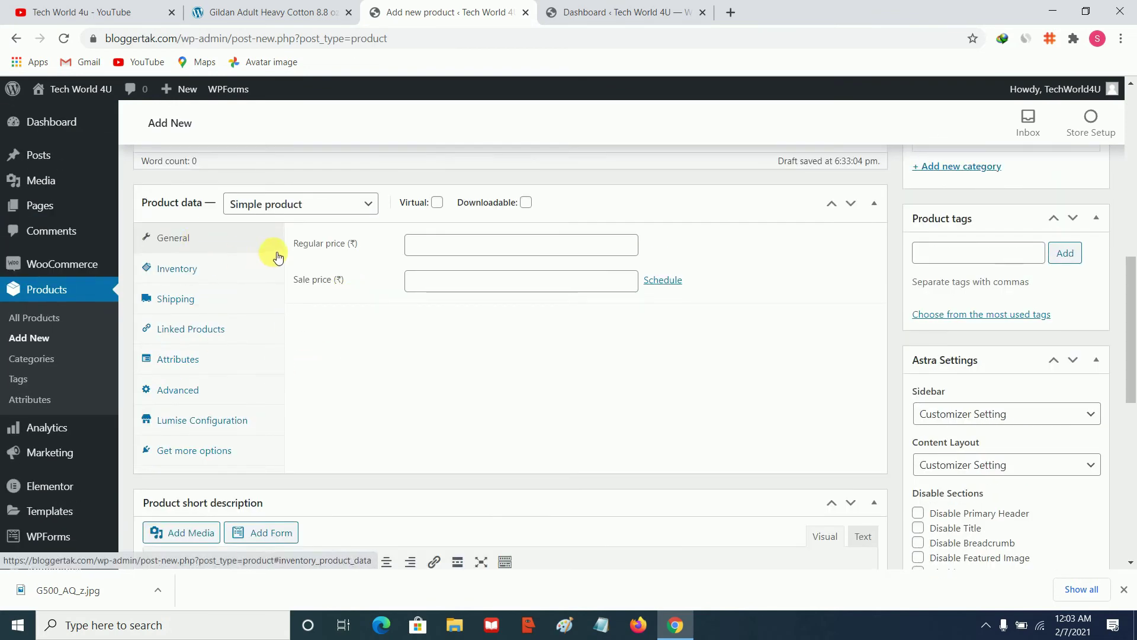
Set the product's regular price to ₹500, leaving the sale price empty
click(470, 251)
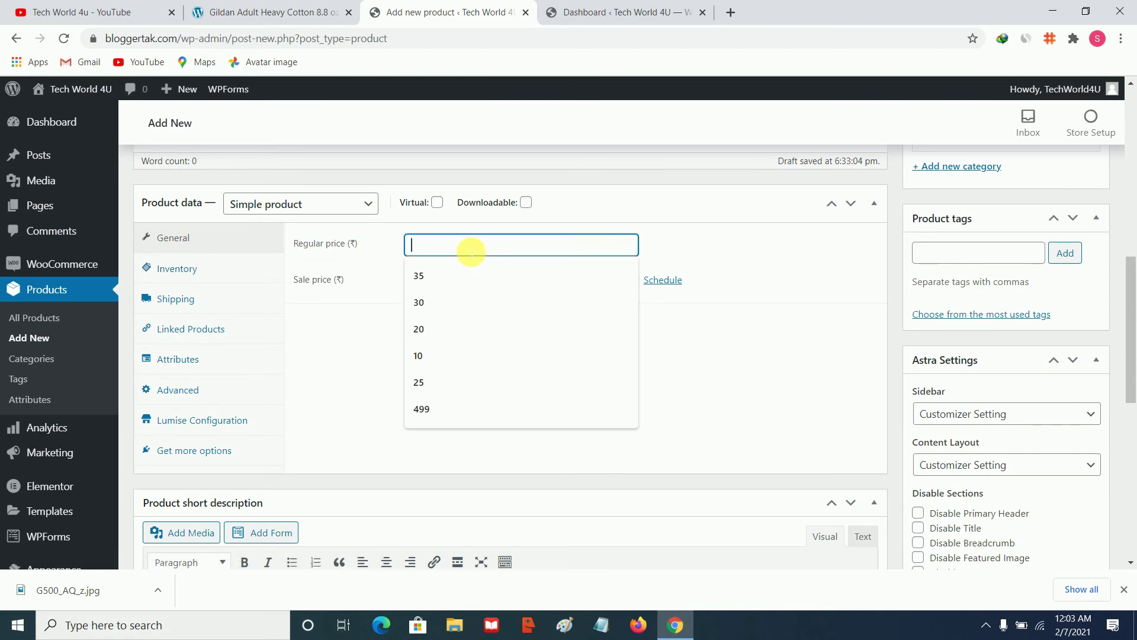
text(30)
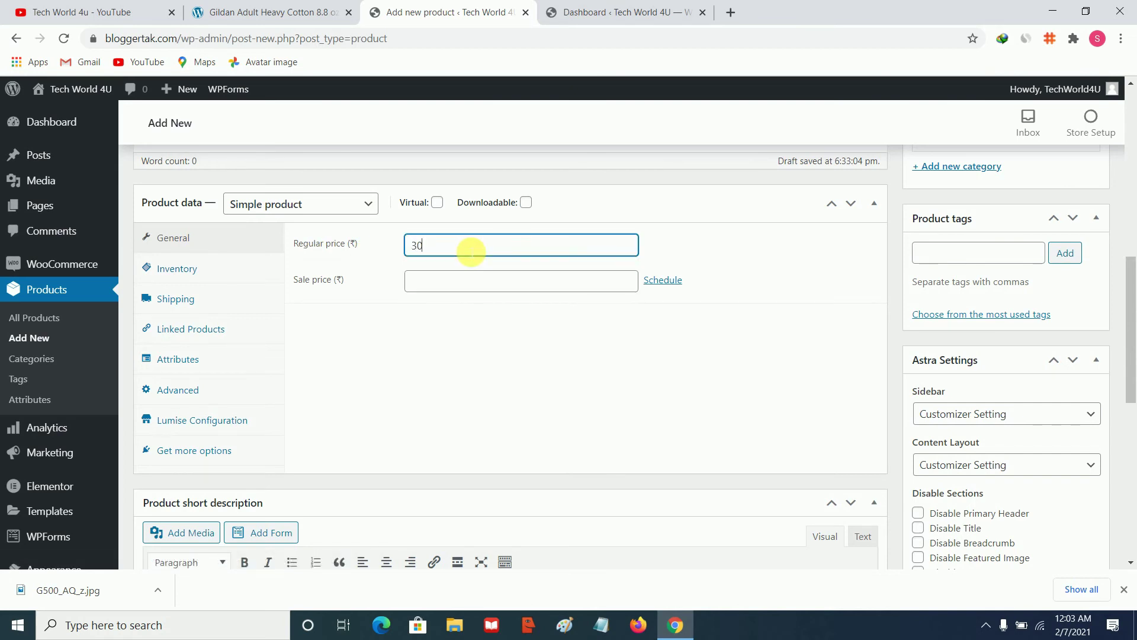
key(Num_Lock)
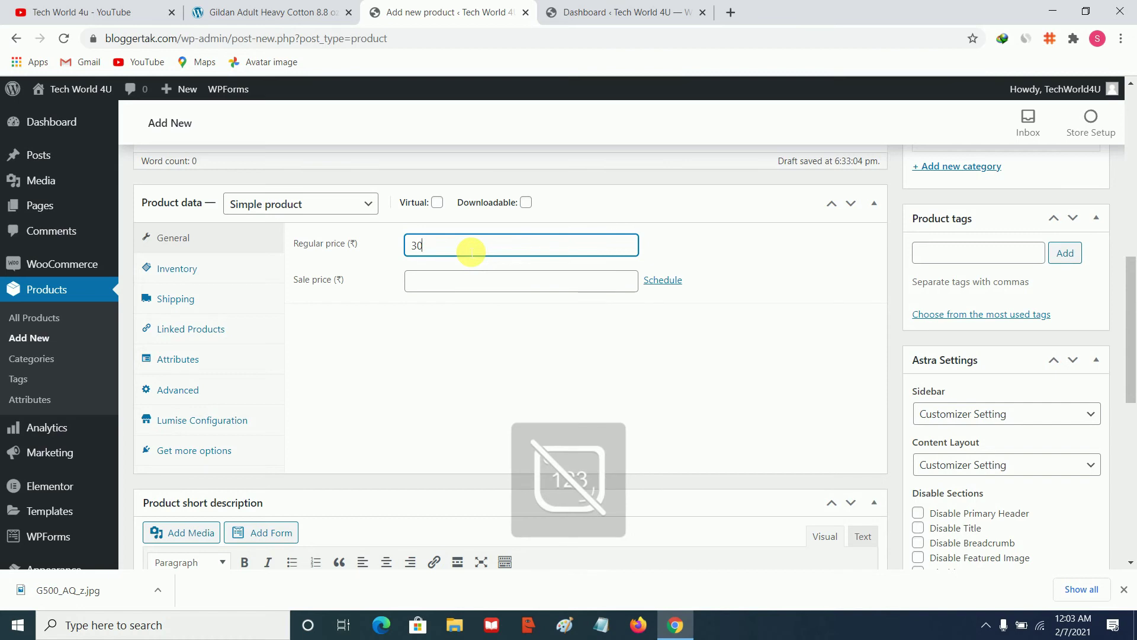
key(BackSpace)
key(BackSpace)
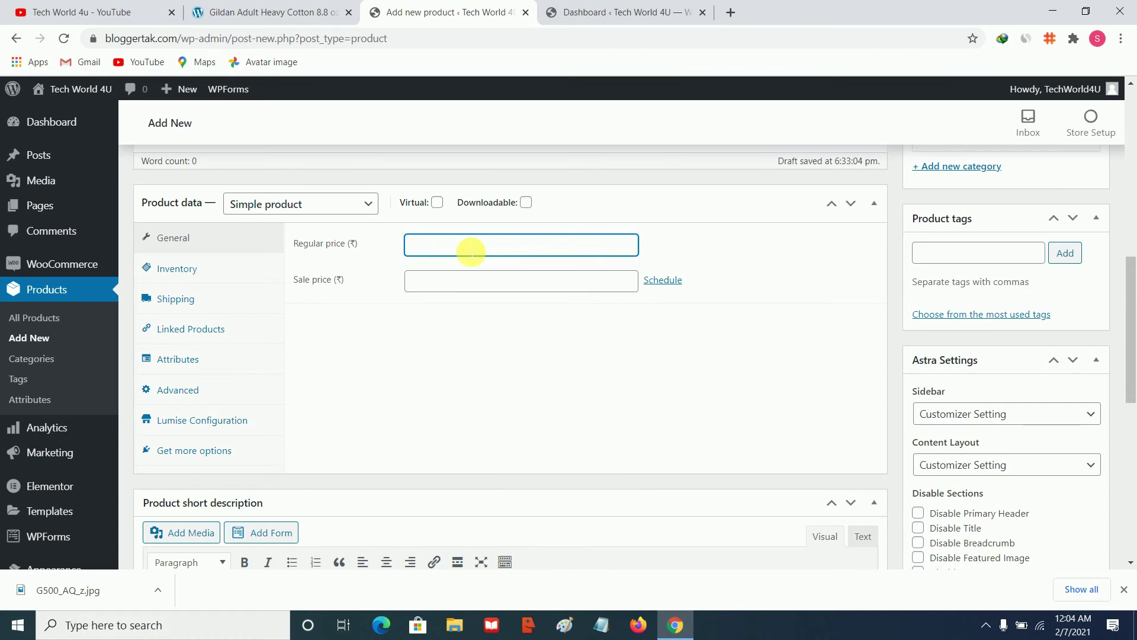
key(Num_Lock)
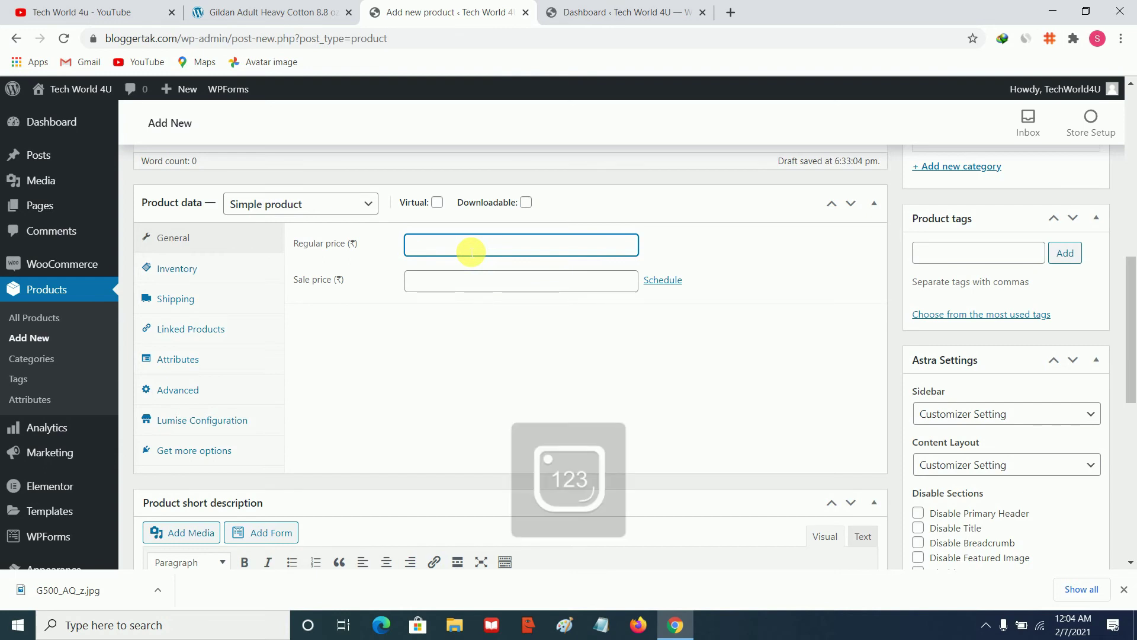
click(801, 277)
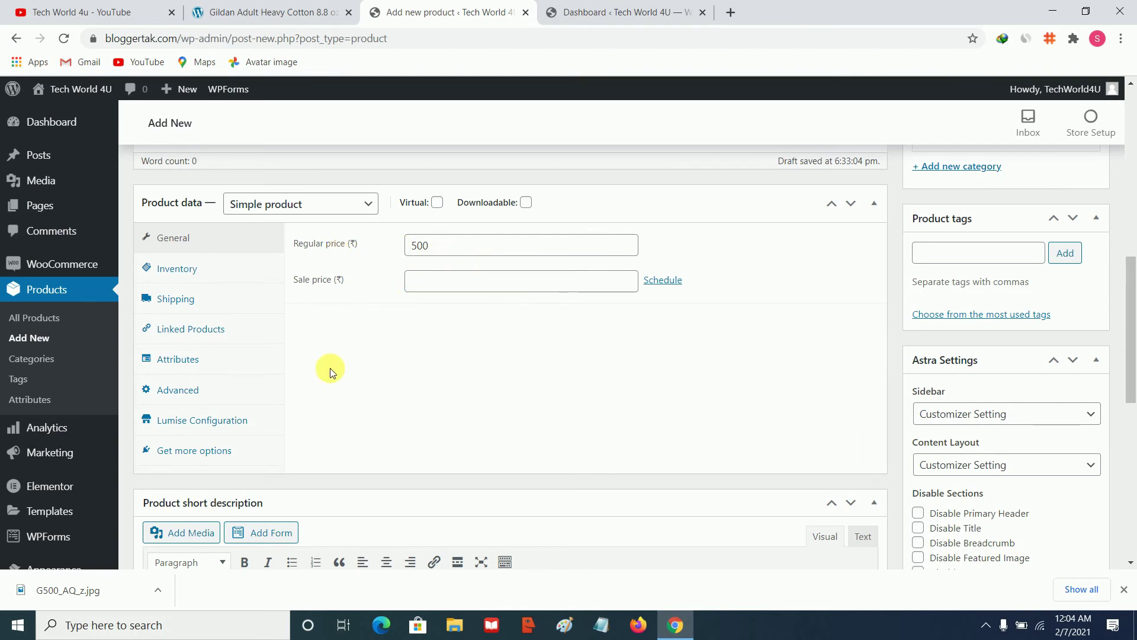
Look through the new product's inventory, shipping, attributes and advanced settings
click(228, 274)
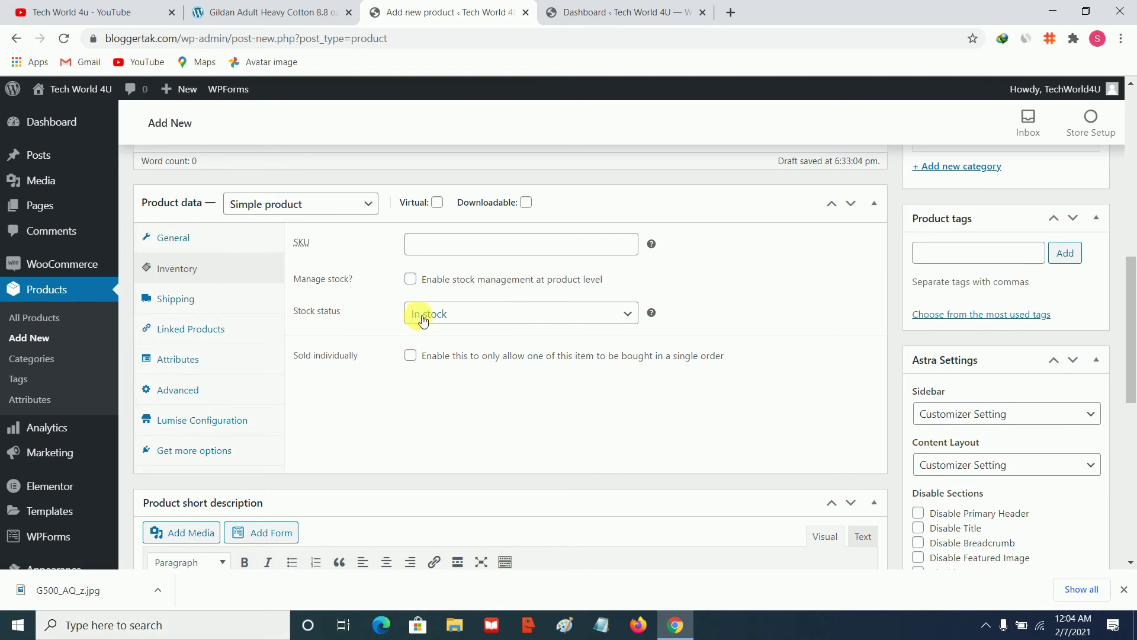
click(239, 300)
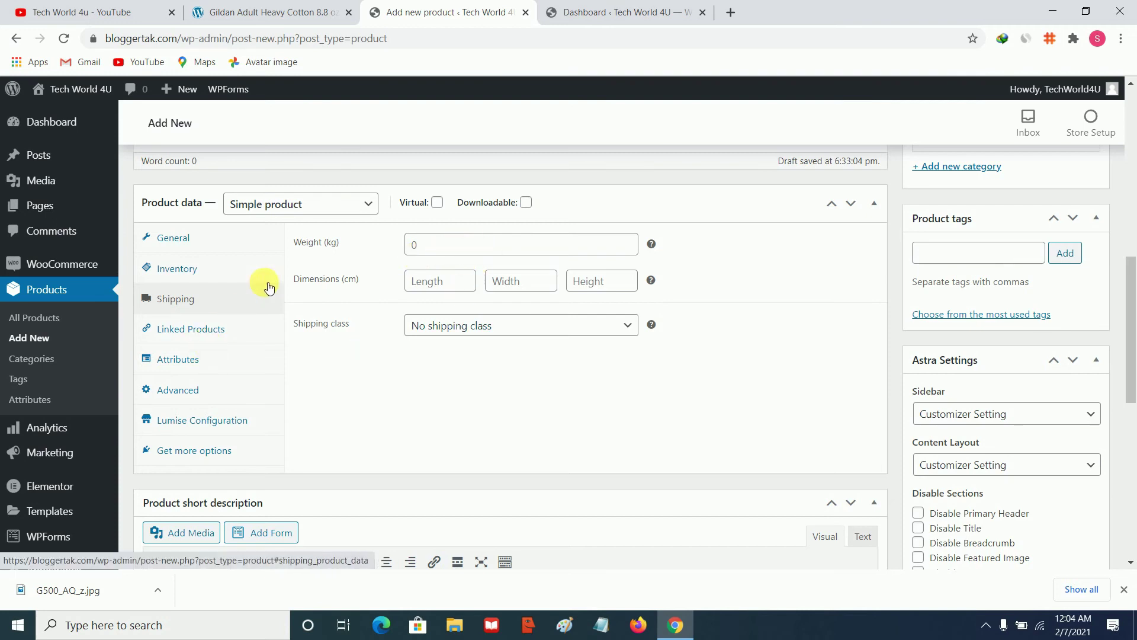
click(245, 372)
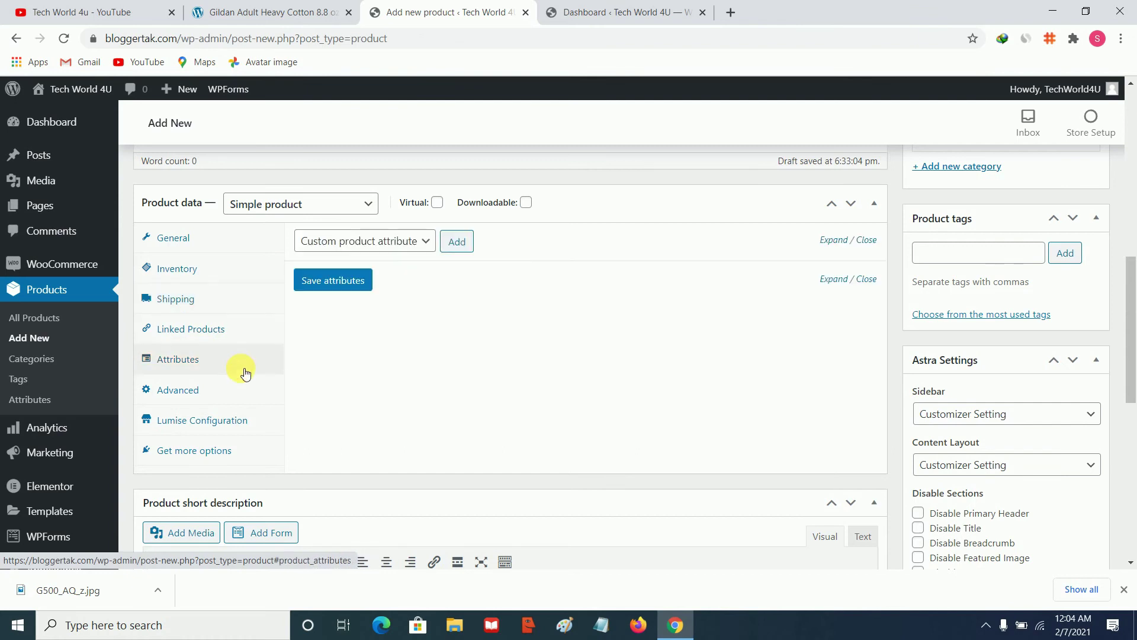
click(223, 396)
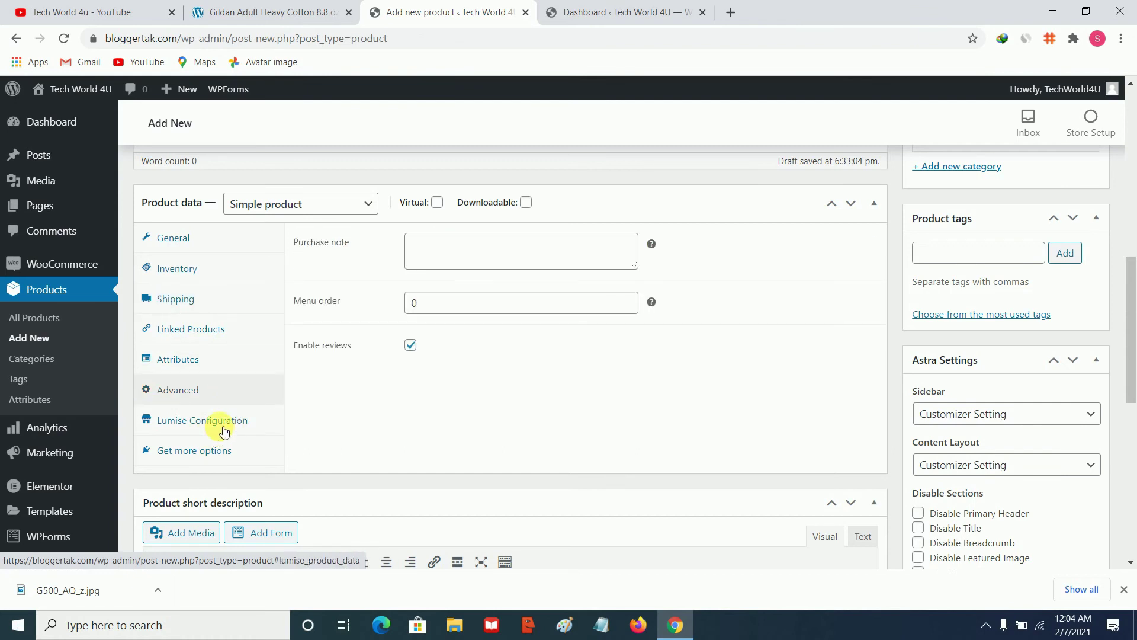
In the Lumise configuration, turn on hiding of the Add To Cart button and choose Basic Tshirt as the product base
click(241, 428)
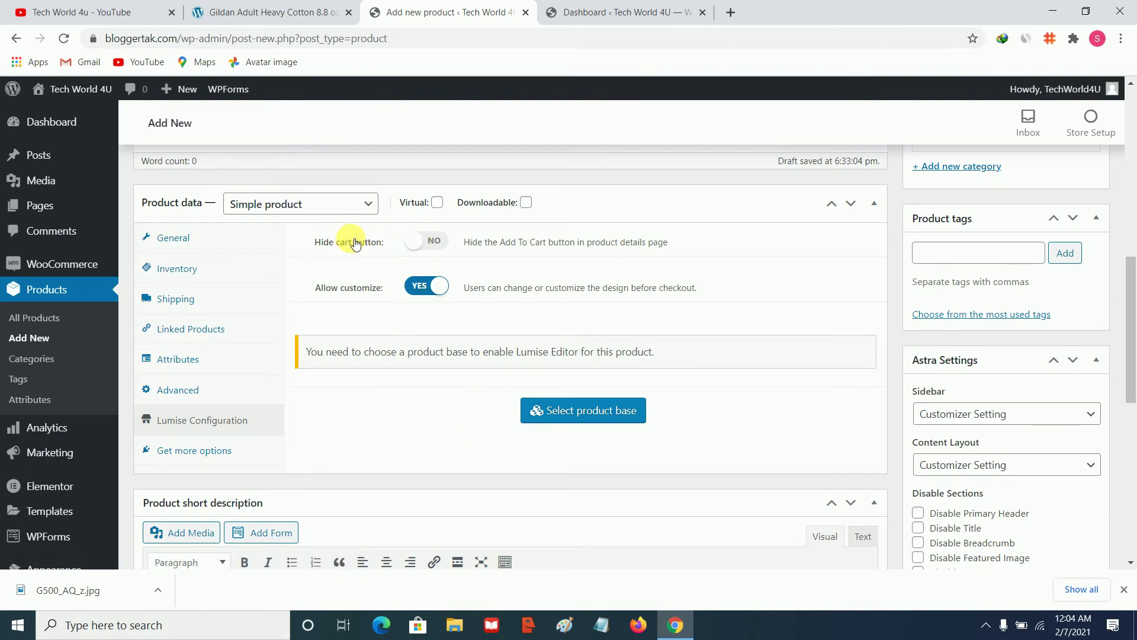
click(441, 243)
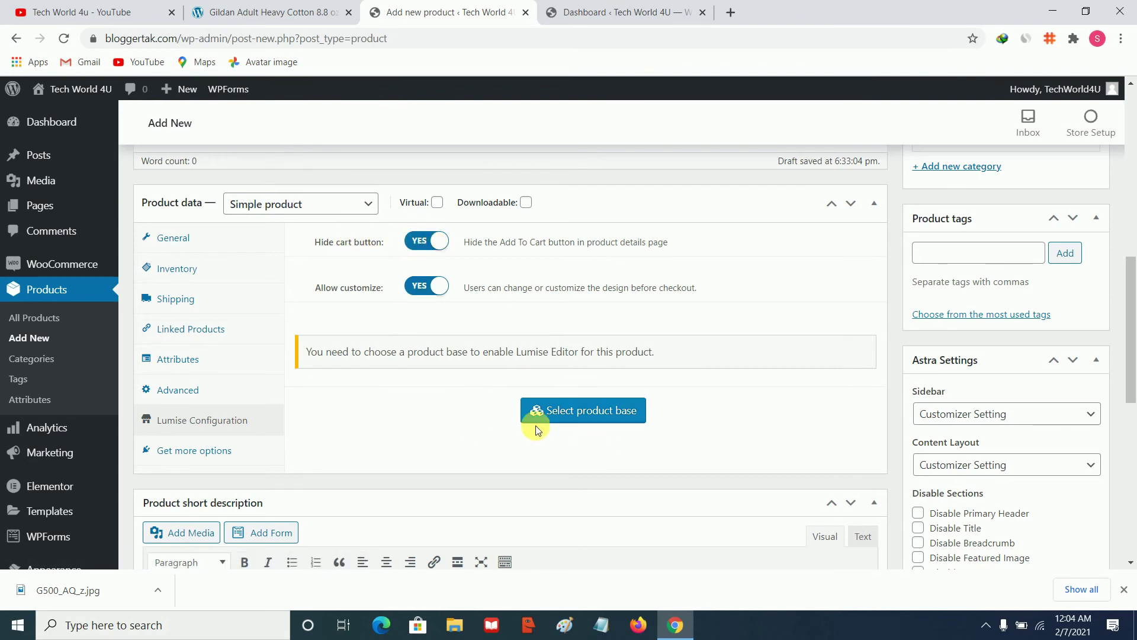
click(585, 415)
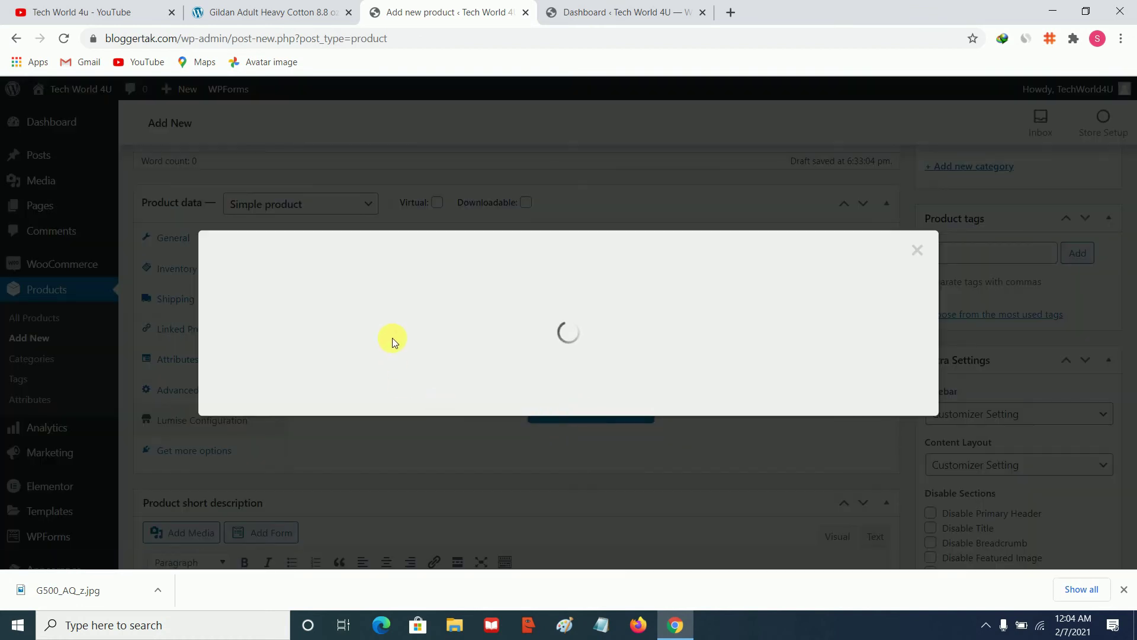
mouse_move(505, 391)
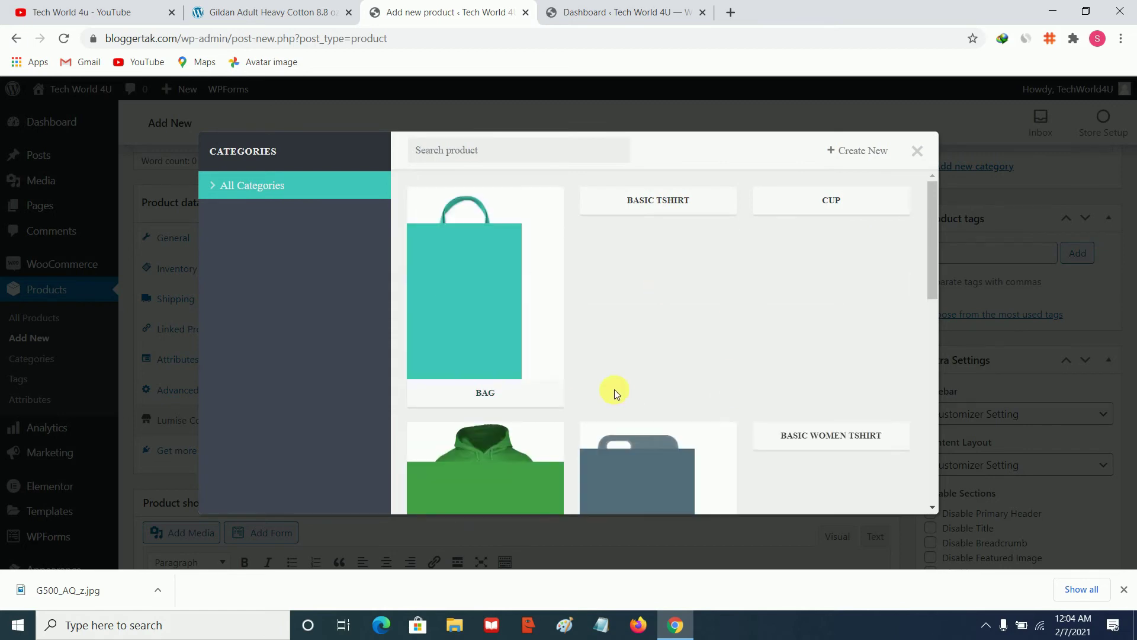
scroll(619, 361, down, 4)
scroll(790, 325, up, 4)
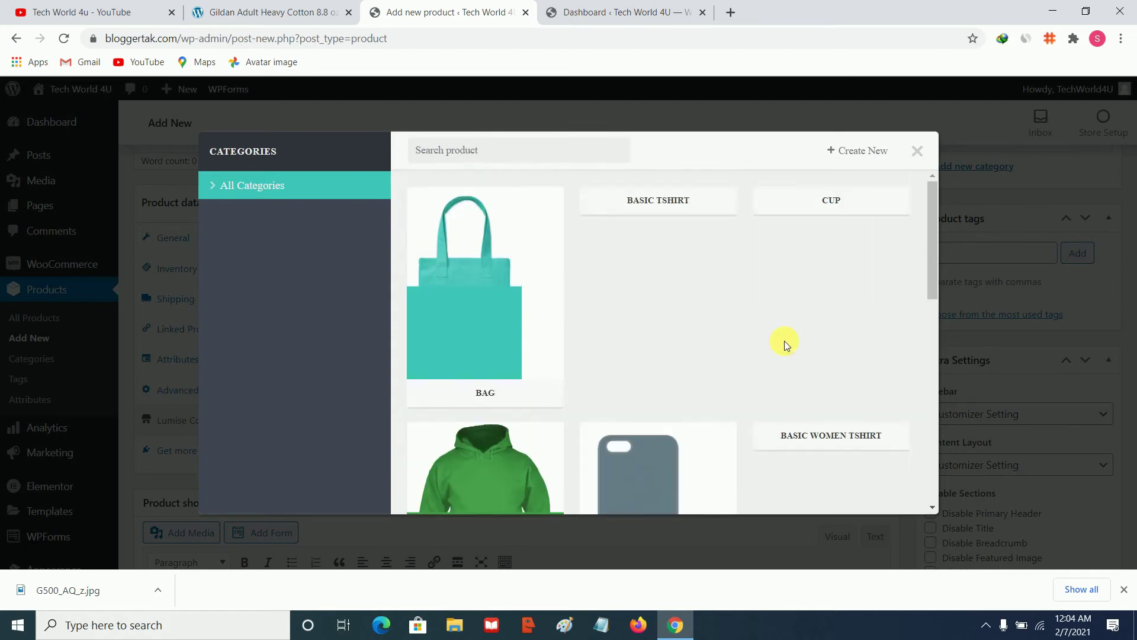
scroll(825, 309, down, 3)
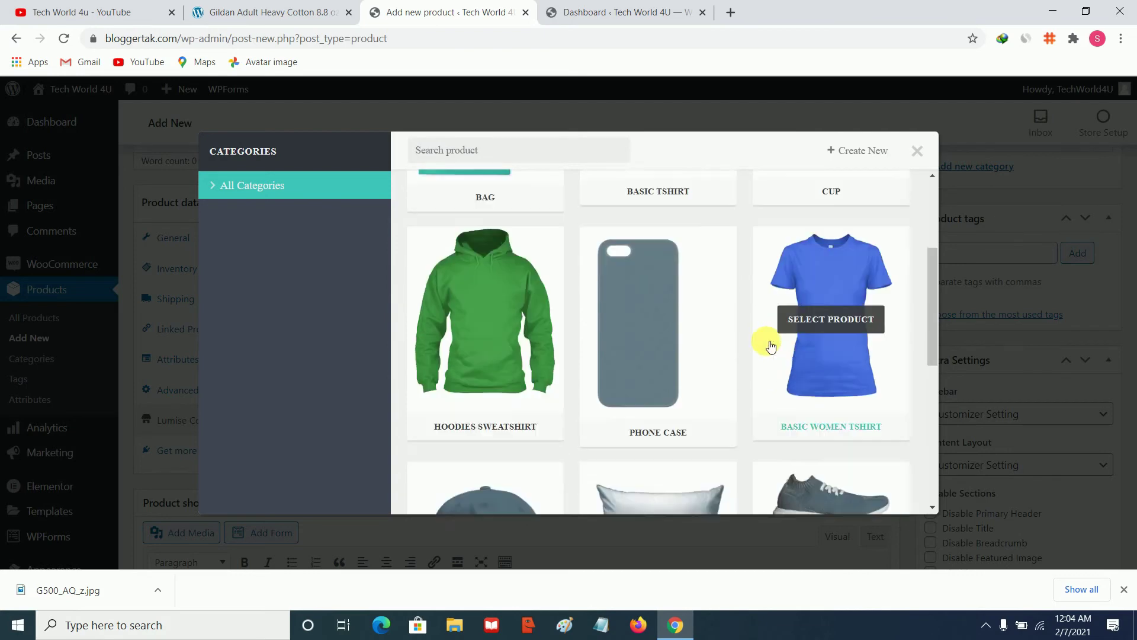
scroll(758, 355, down, 3)
scroll(746, 409, down, 2)
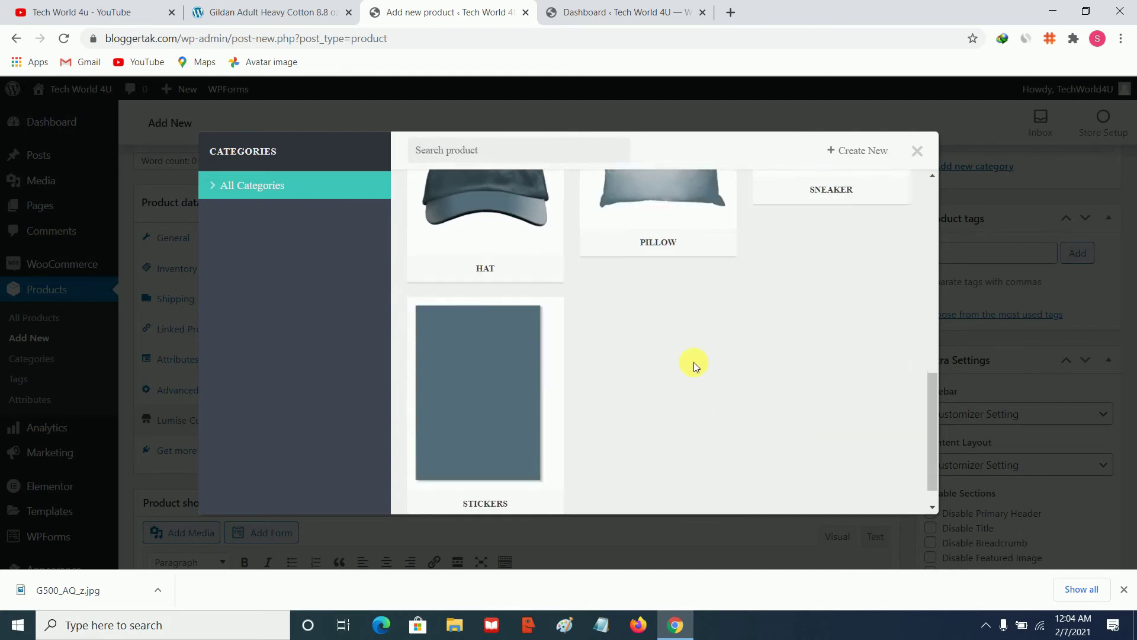
scroll(639, 358, up, 8)
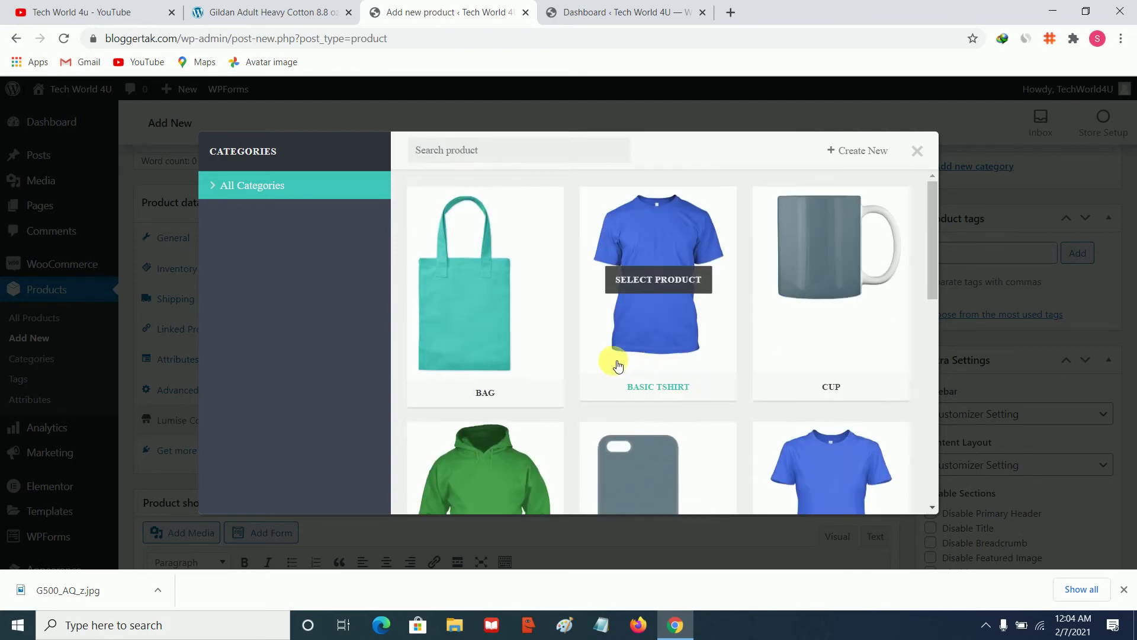
click(671, 232)
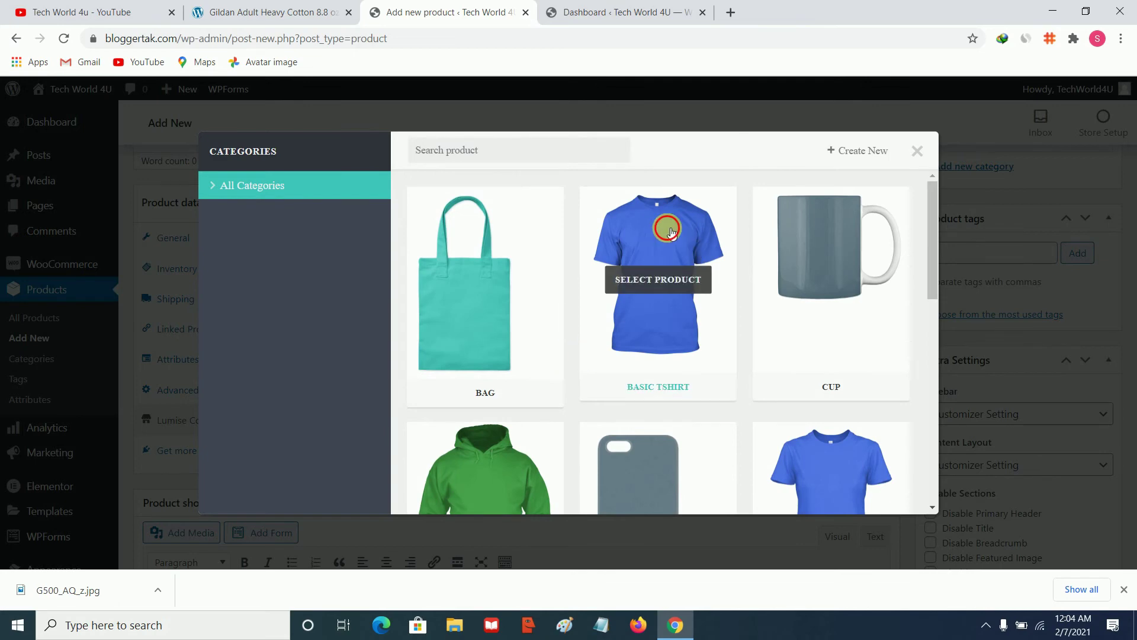
Examine the front and back previews of the chosen T-shirt base and the template and base options beneath them
scroll(699, 363, down, 1)
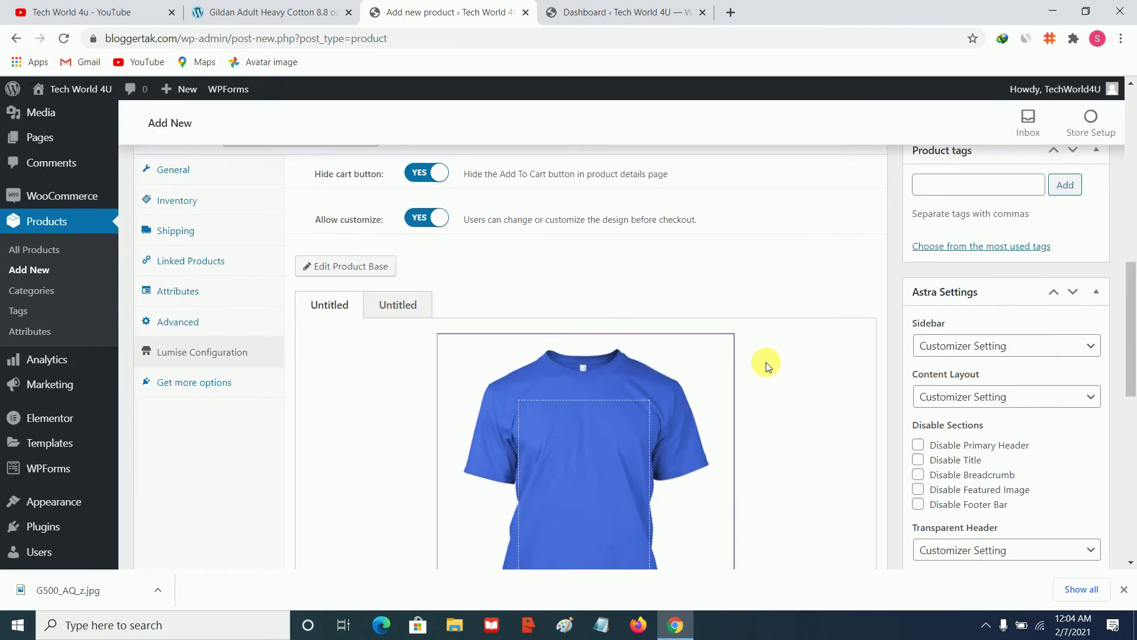
scroll(776, 372, down, 2)
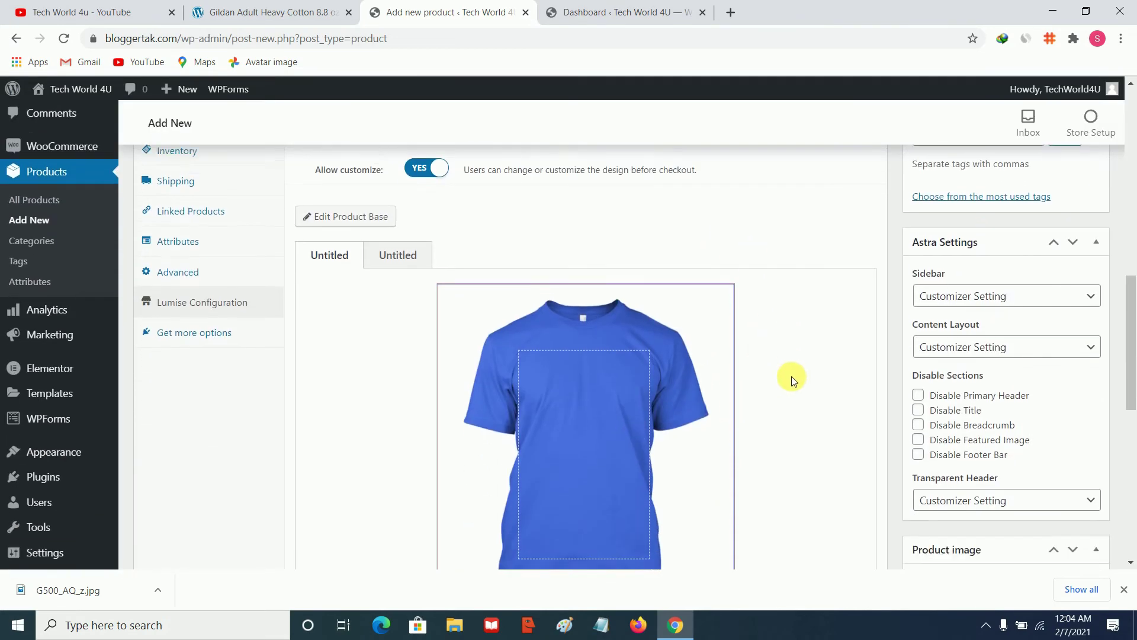
scroll(772, 417, up, 2)
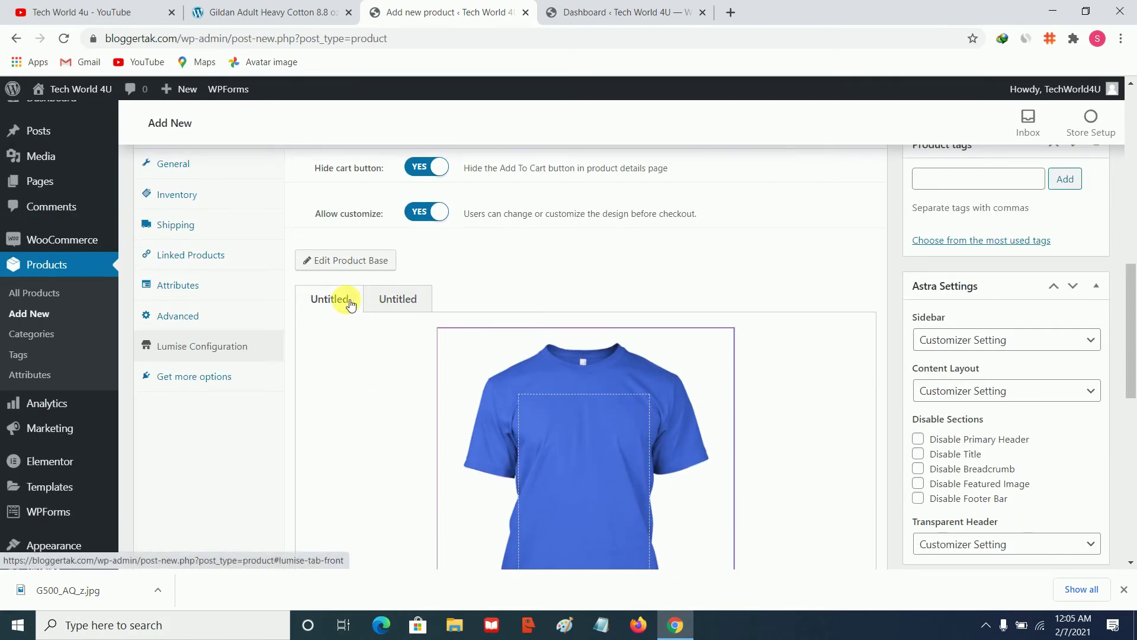
scroll(353, 314, down, 2)
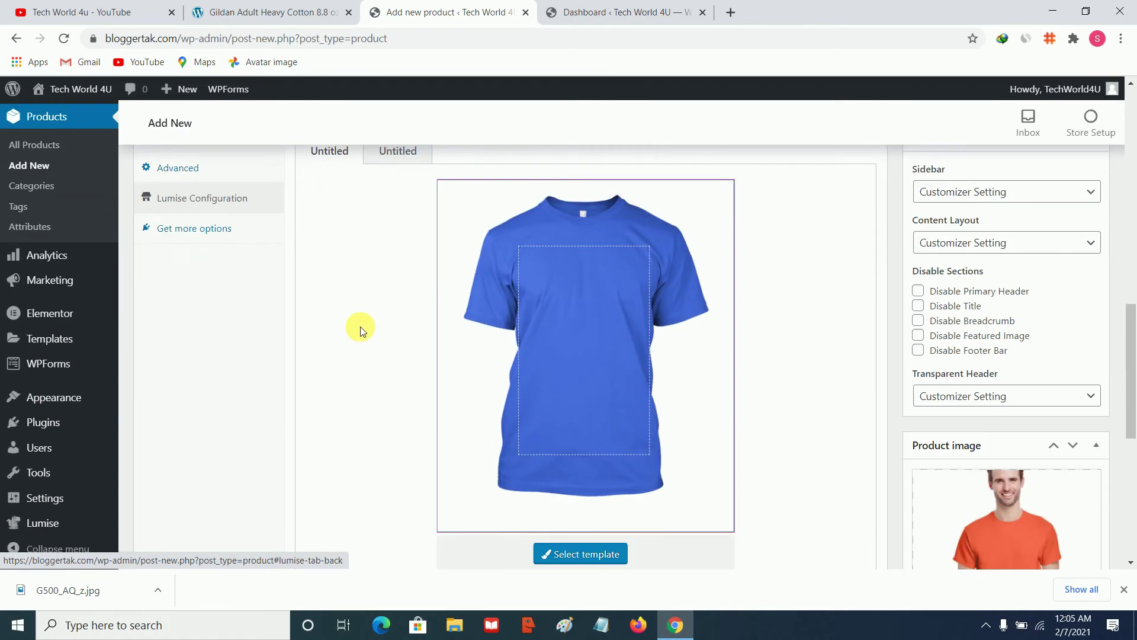
scroll(350, 323, up, 2)
click(388, 297)
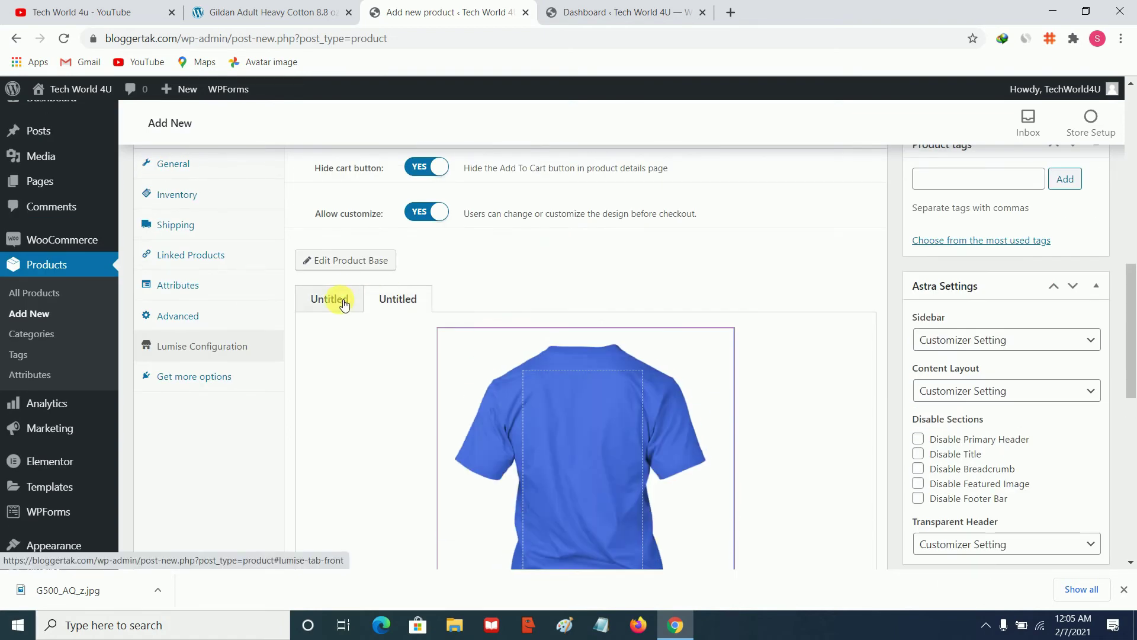
click(343, 303)
scroll(373, 304, down, 7)
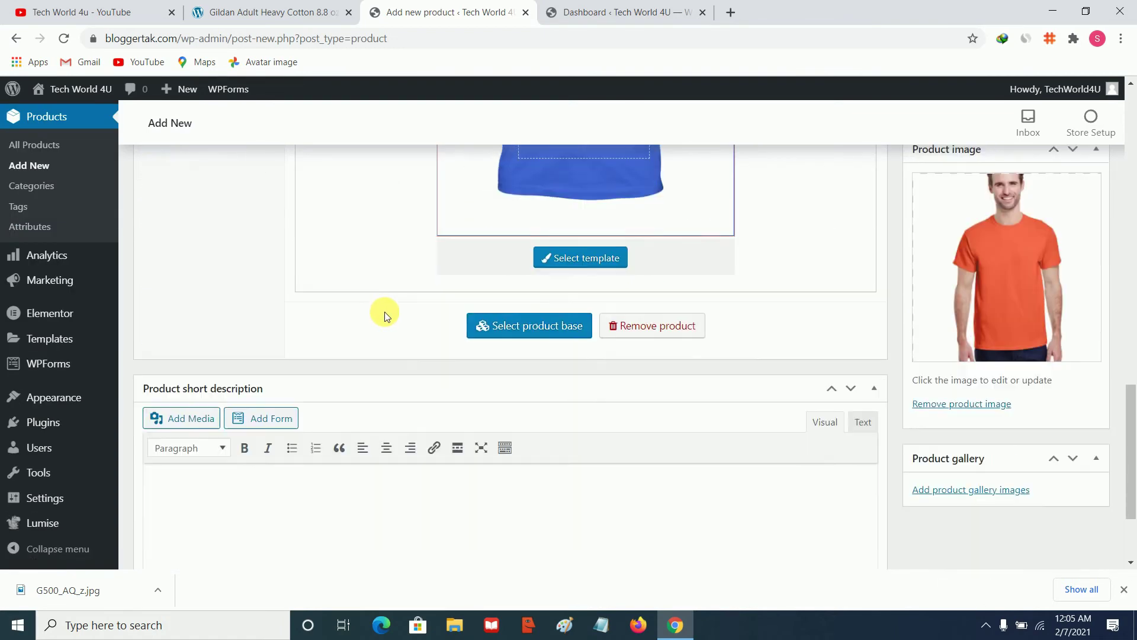
scroll(379, 320, up, 7)
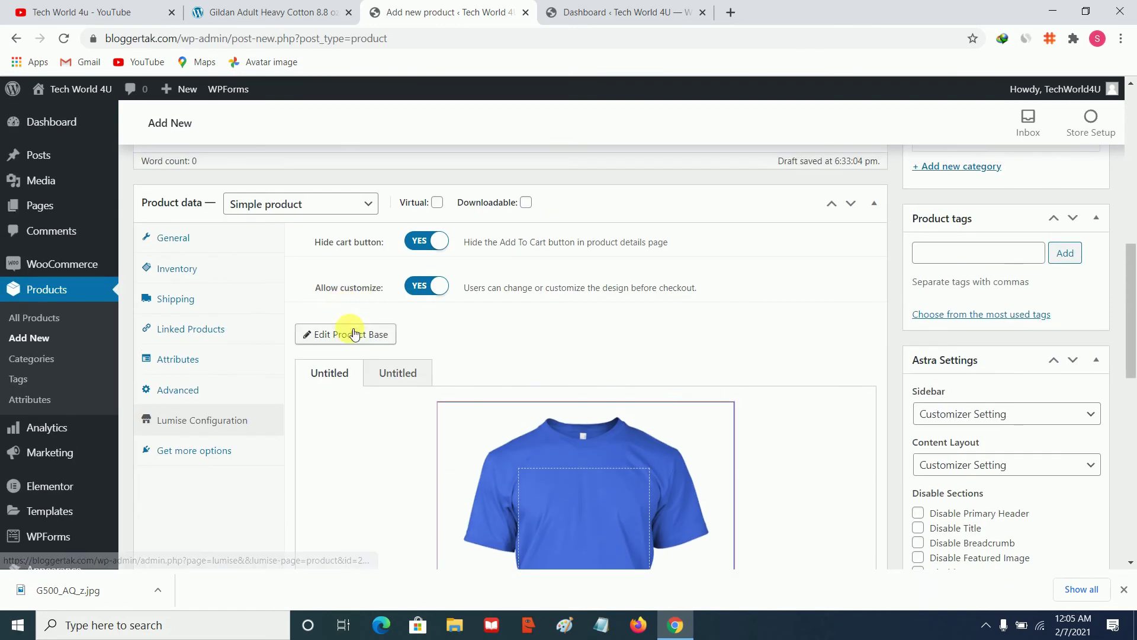
Open the Basic Tshirt product base for editing and review its name, description, category and printing details
click(357, 334)
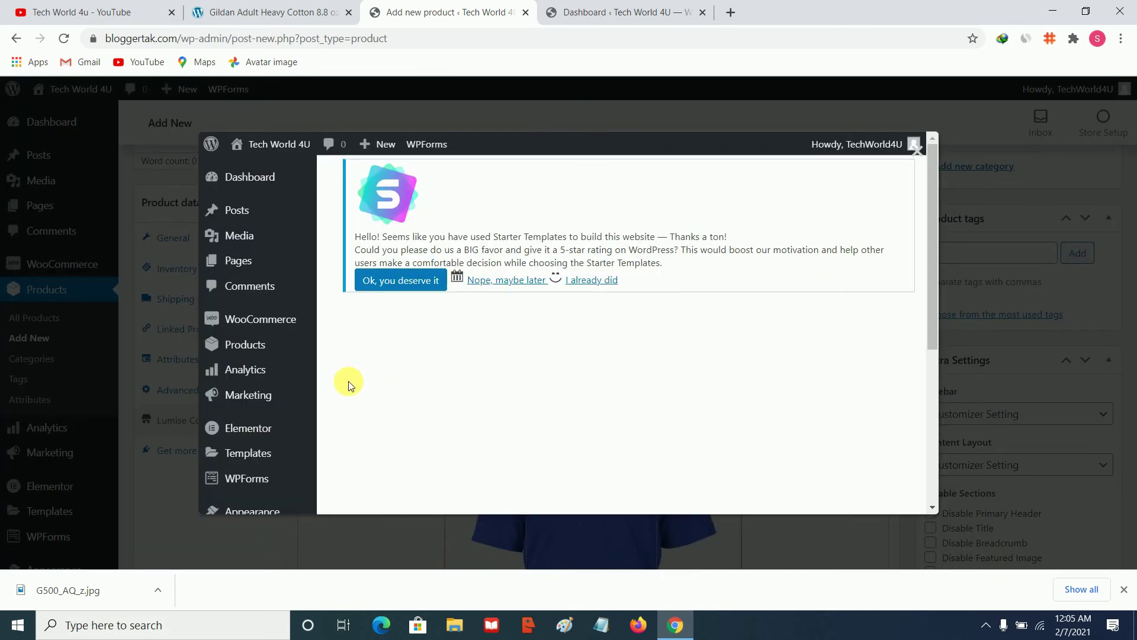
scroll(521, 288, down, 6)
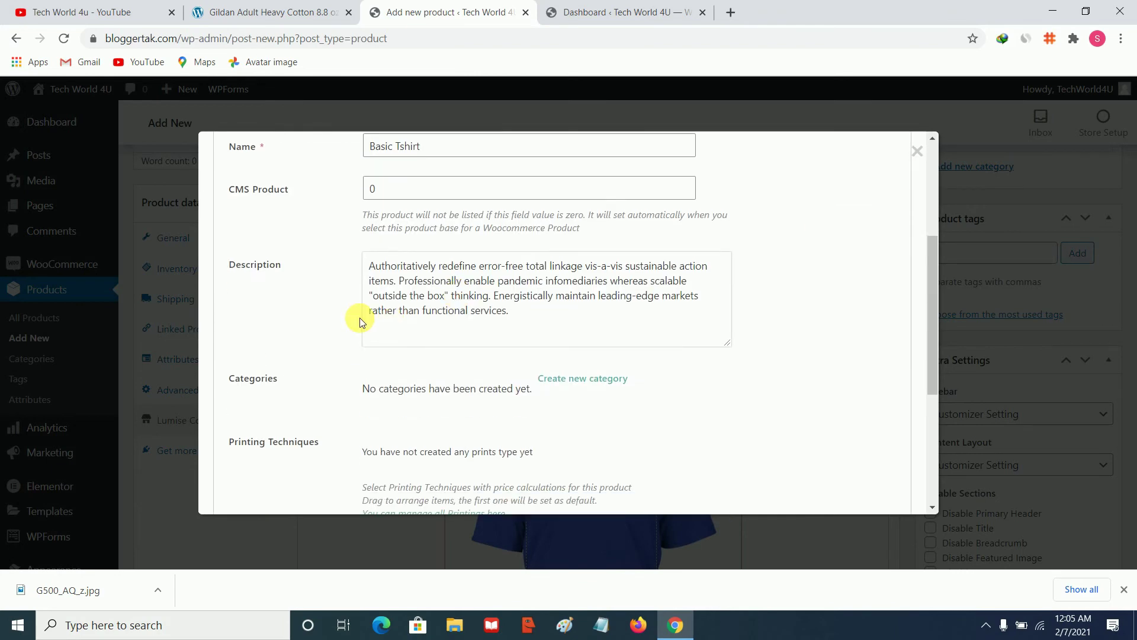
scroll(373, 329, up, 5)
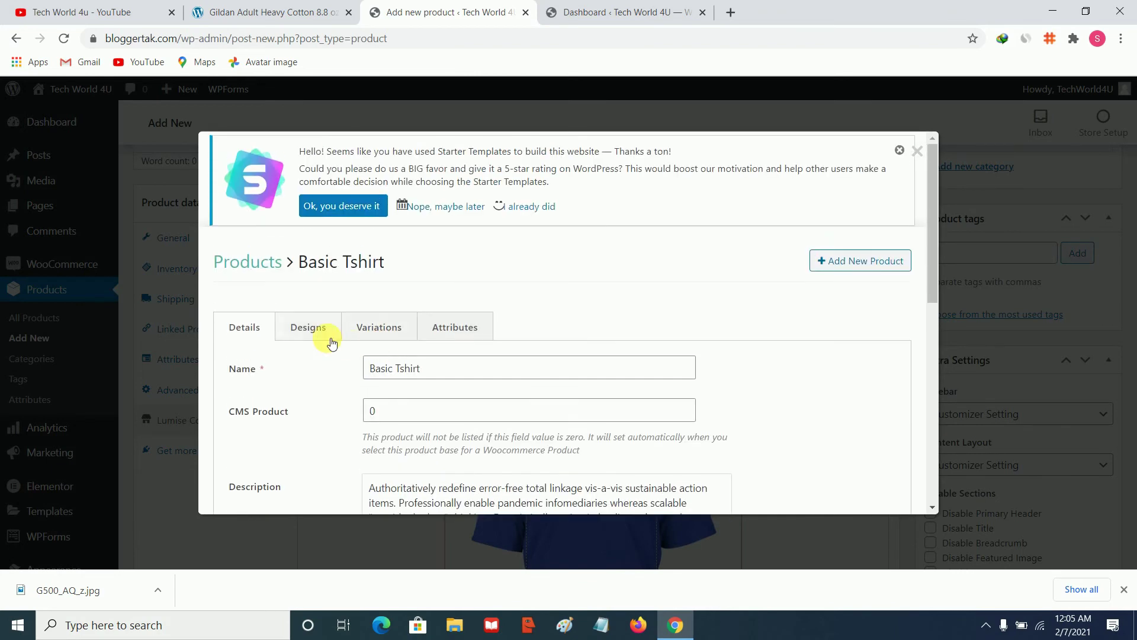
scroll(438, 311, down, 1)
scroll(402, 319, down, 6)
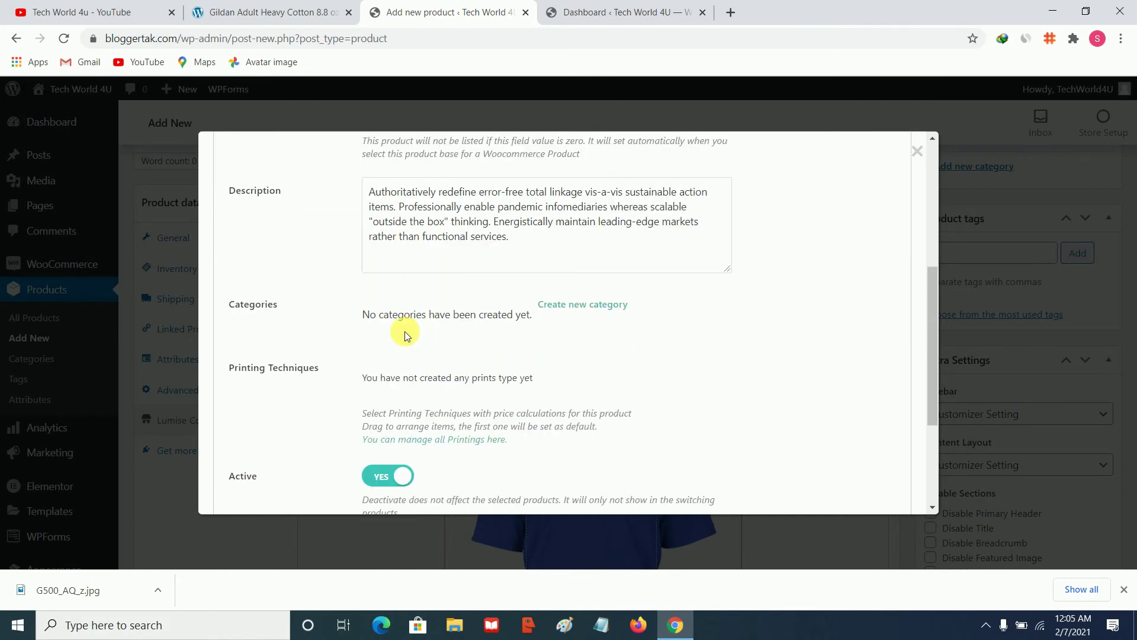
scroll(348, 348, up, 7)
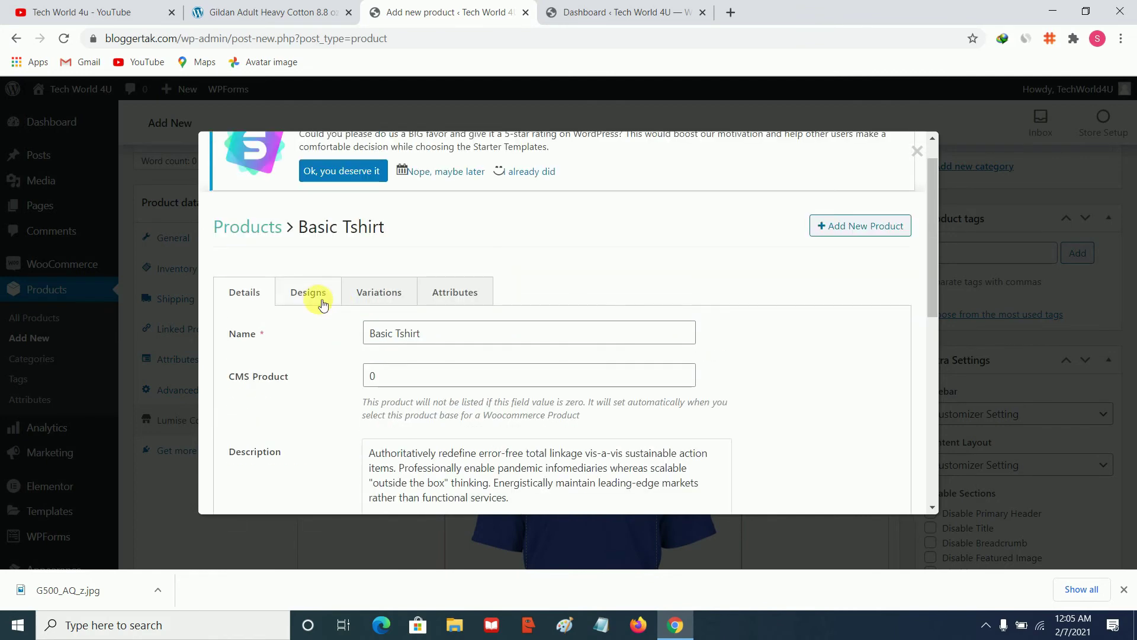
In the product base's designs, rename the untitled stage showing the shirt's front as Front
click(323, 299)
scroll(347, 303, down, 4)
scroll(299, 335, up, 3)
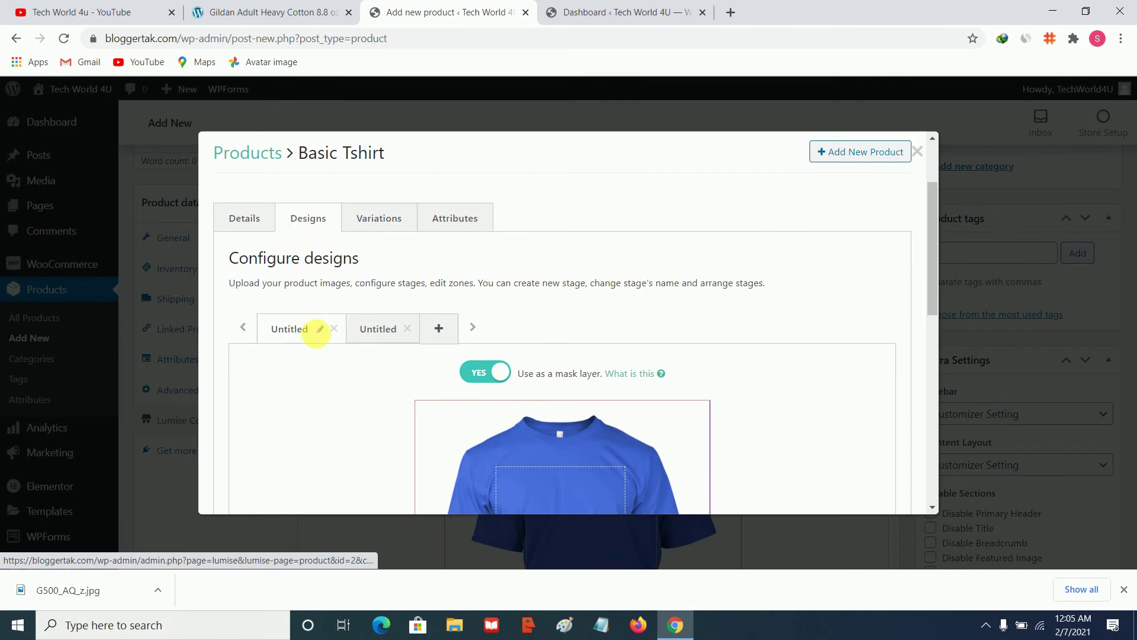
scroll(514, 430, down, 2)
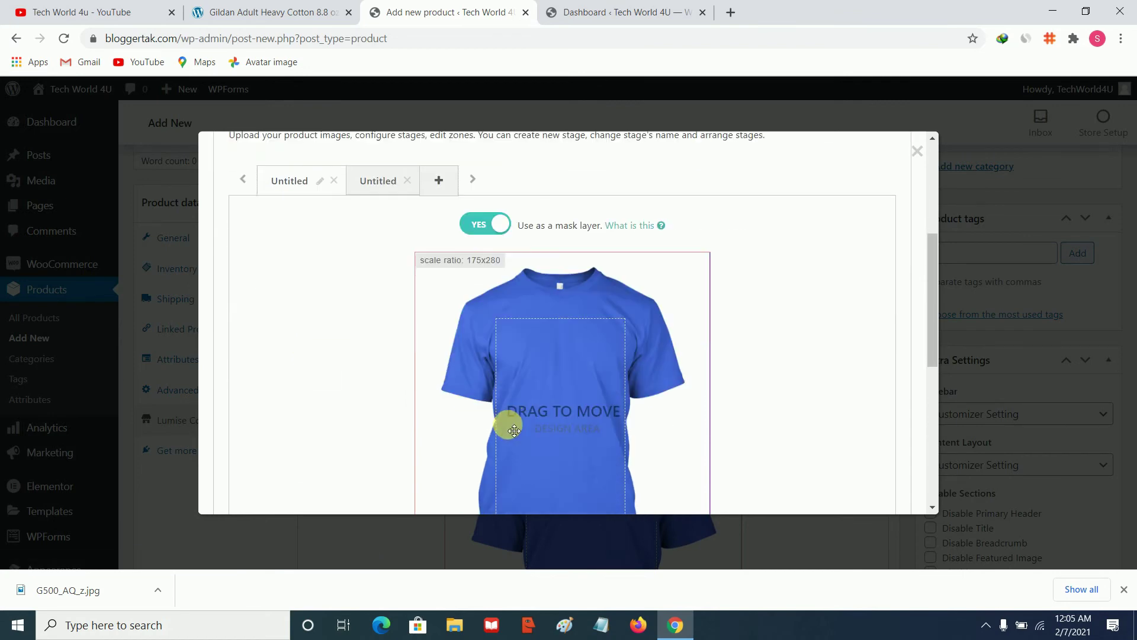
scroll(325, 243, up, 1)
click(323, 256)
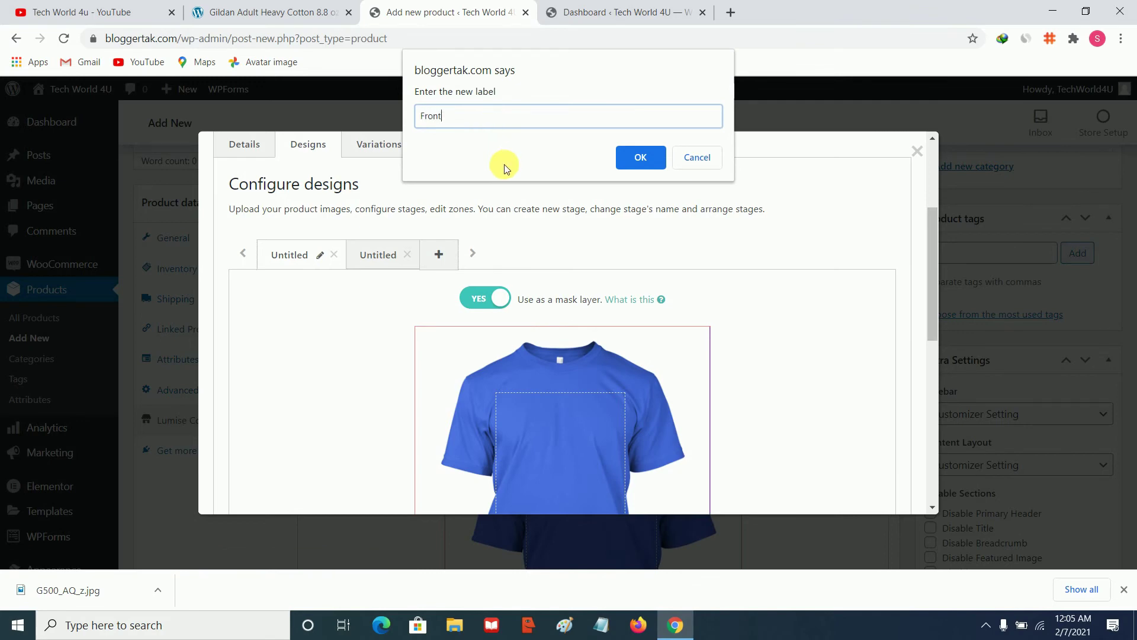
click(635, 151)
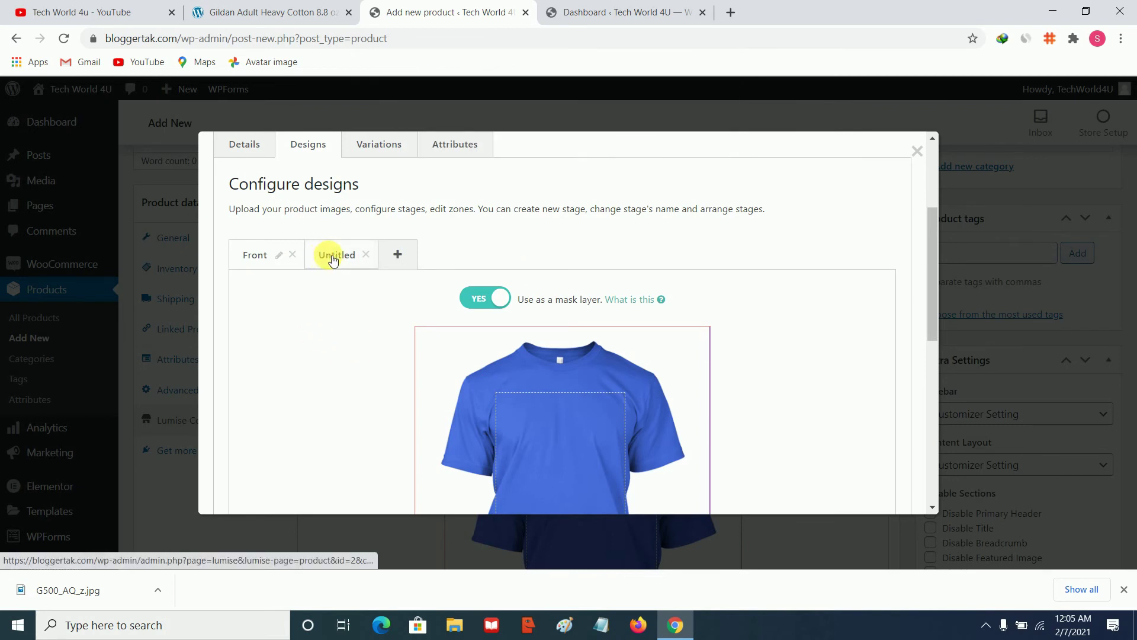
Rename the remaining untitled stage, which shows the shirt's back, as Back
click(353, 258)
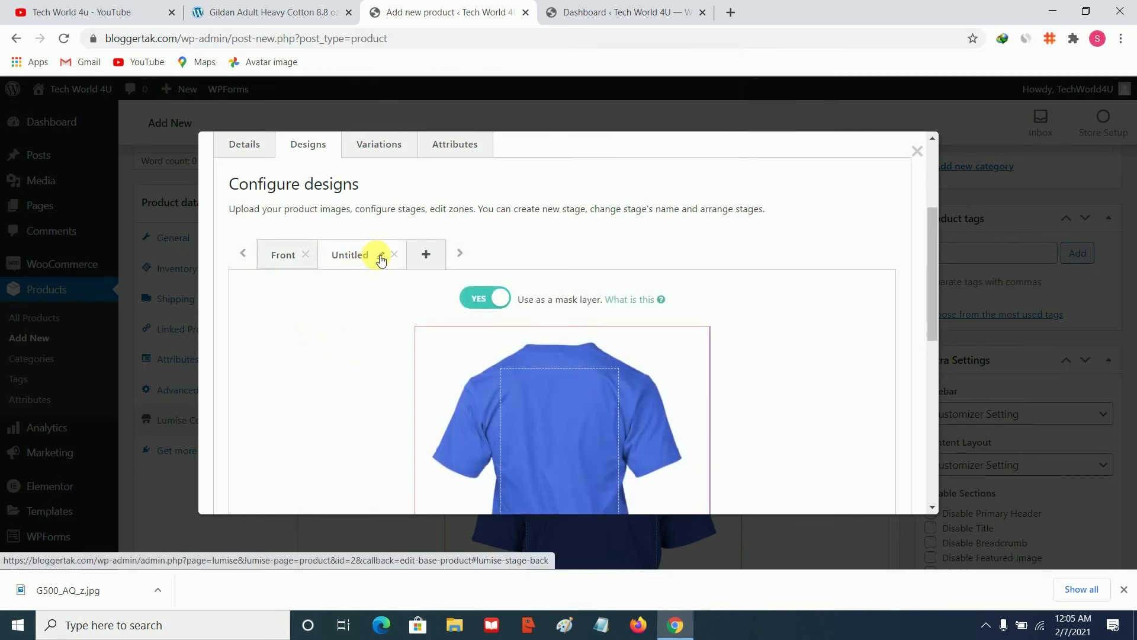
click(379, 255)
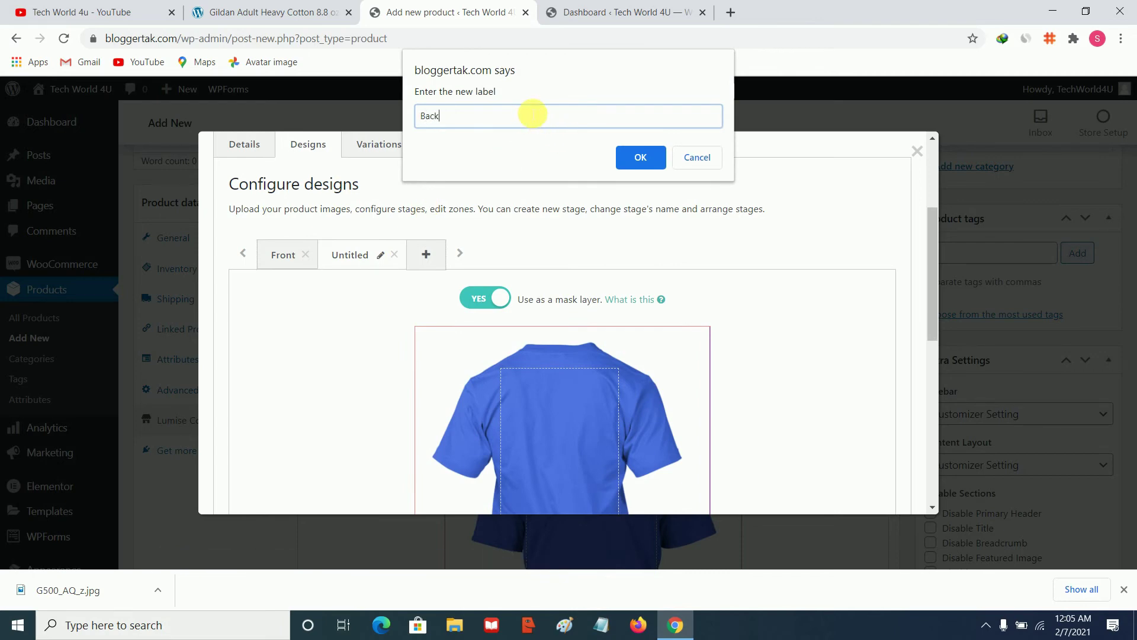
click(623, 158)
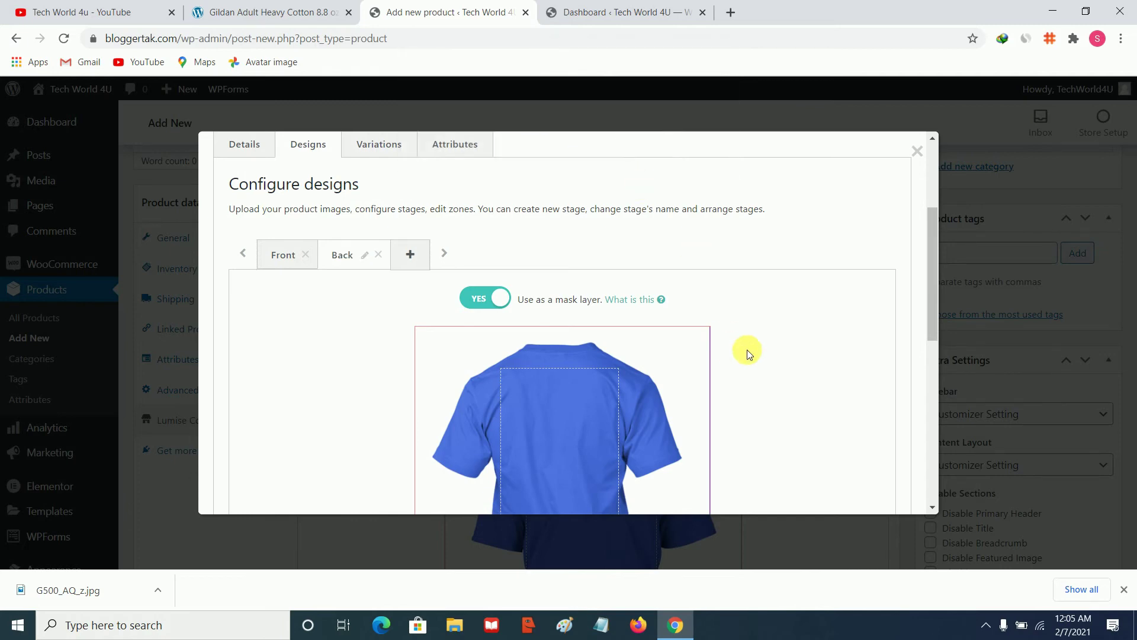
Shrink the Back stage's design area and position it within the middle of the shirt, clear of the collar and hem
scroll(747, 349, down, 3)
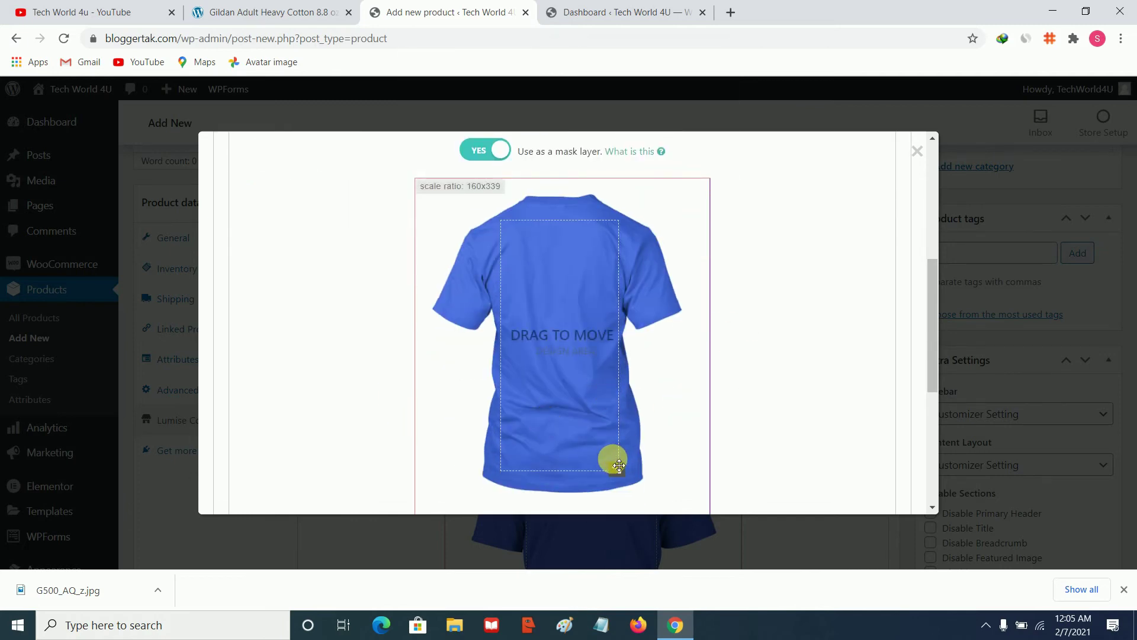
scroll(634, 433, down, 1)
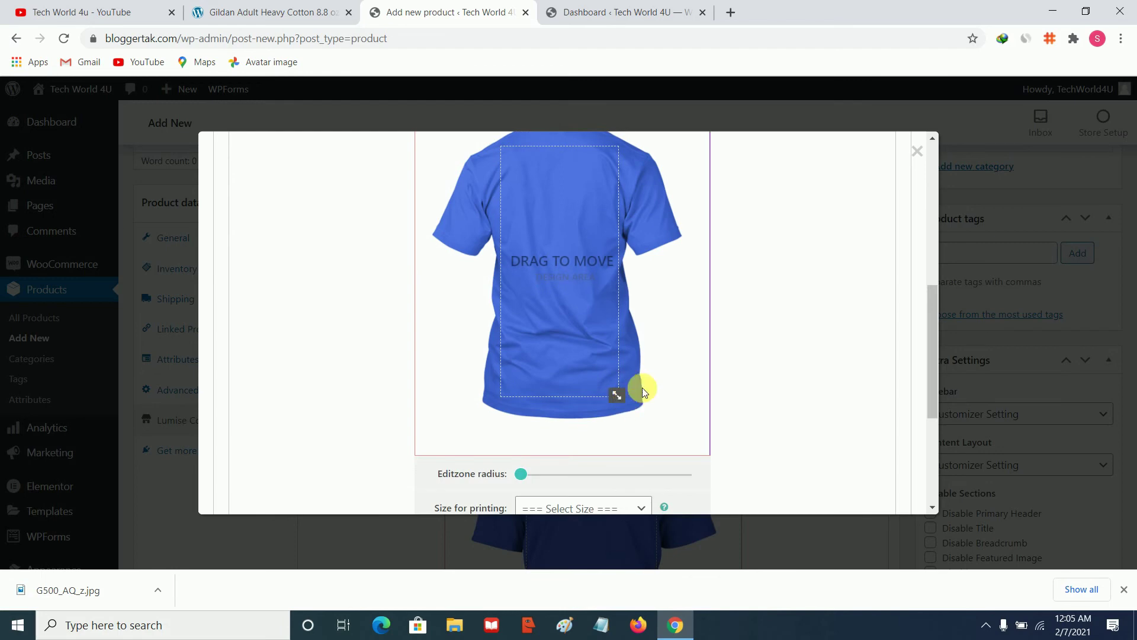
scroll(615, 379, up, 2)
scroll(611, 453, down, 2)
drag(619, 394, 598, 329)
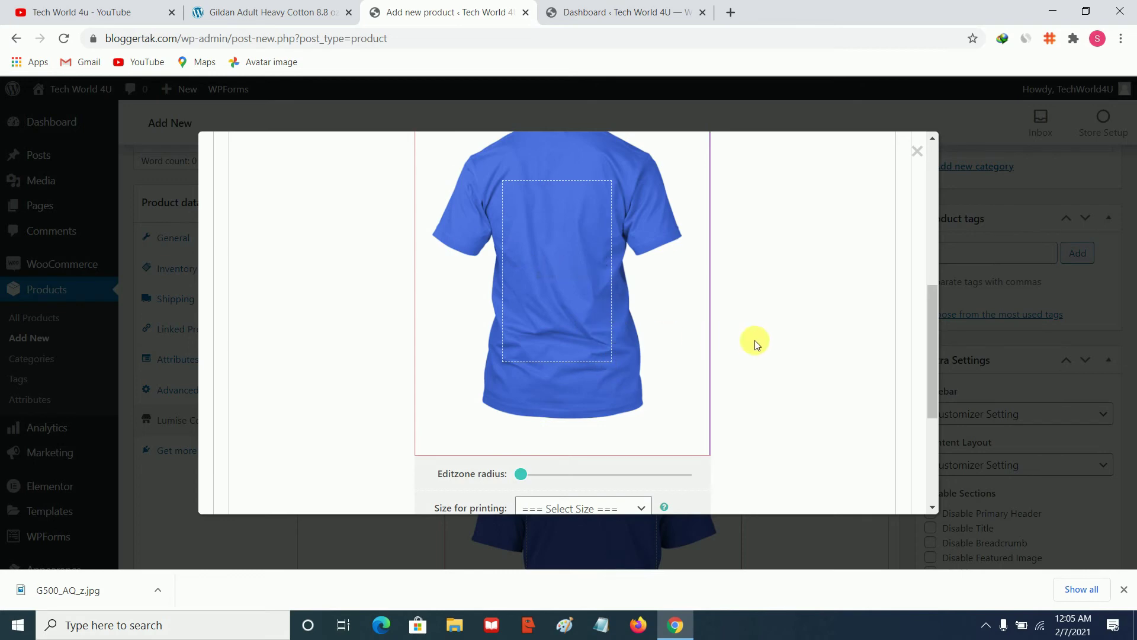
Review the product base's variation requirements and its existing Colors and Quantity attributes
scroll(407, 380, down, 4)
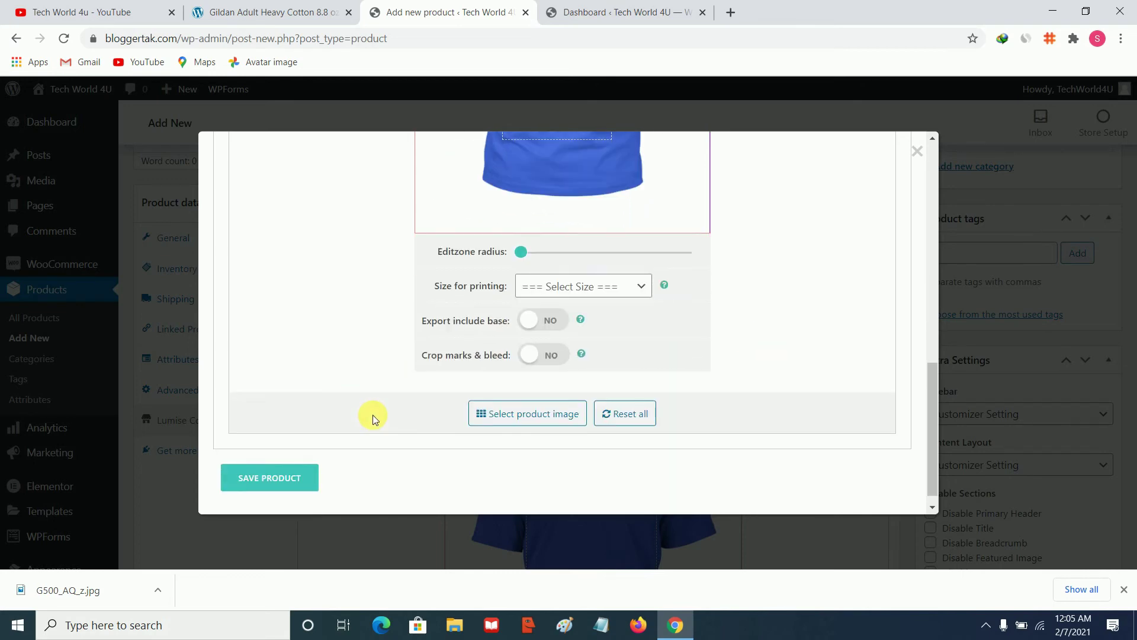
scroll(343, 381, up, 10)
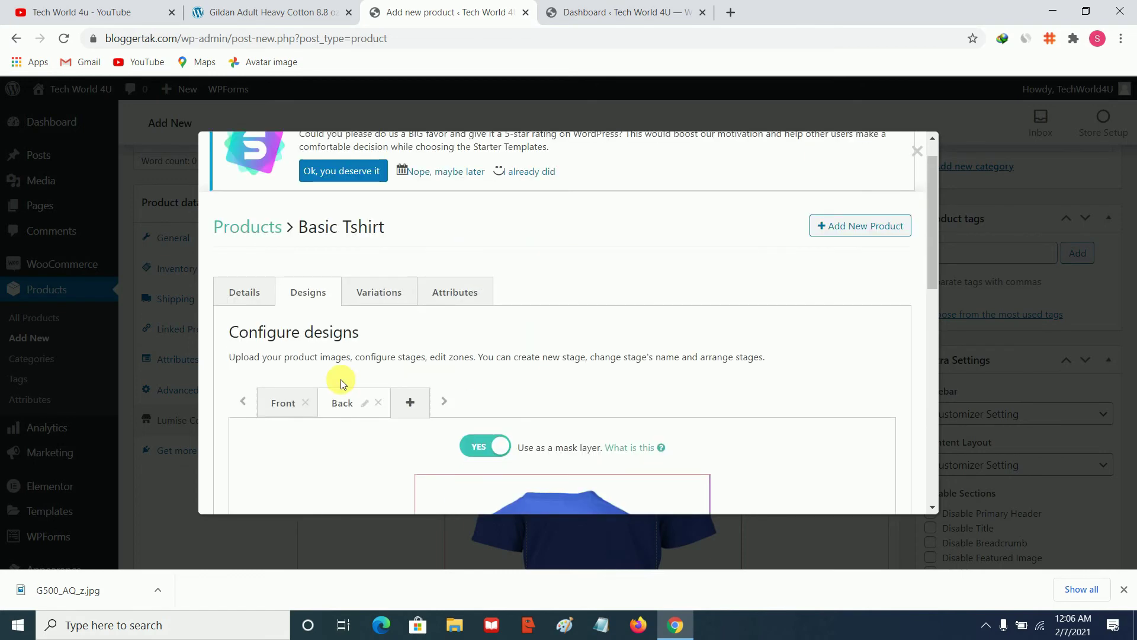
click(376, 292)
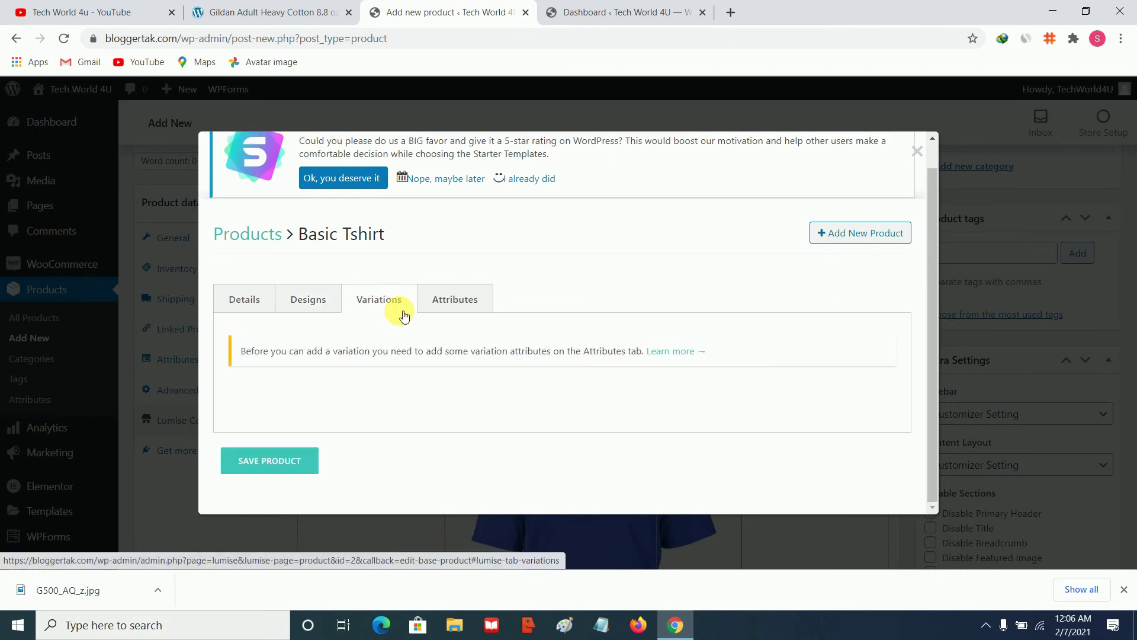
click(471, 307)
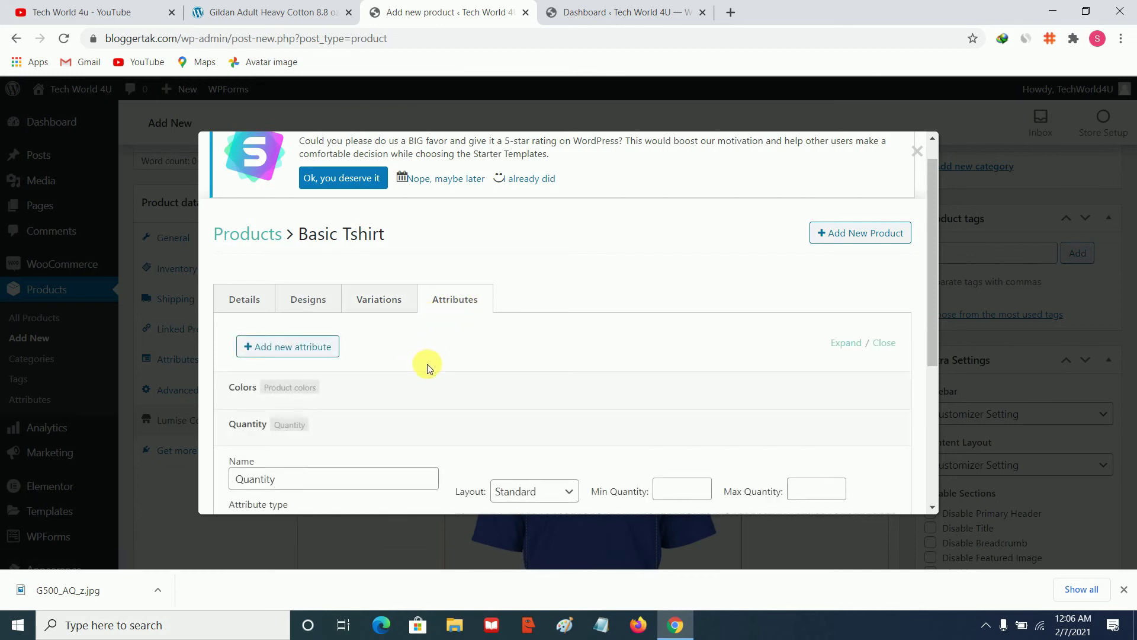
scroll(418, 350, down, 4)
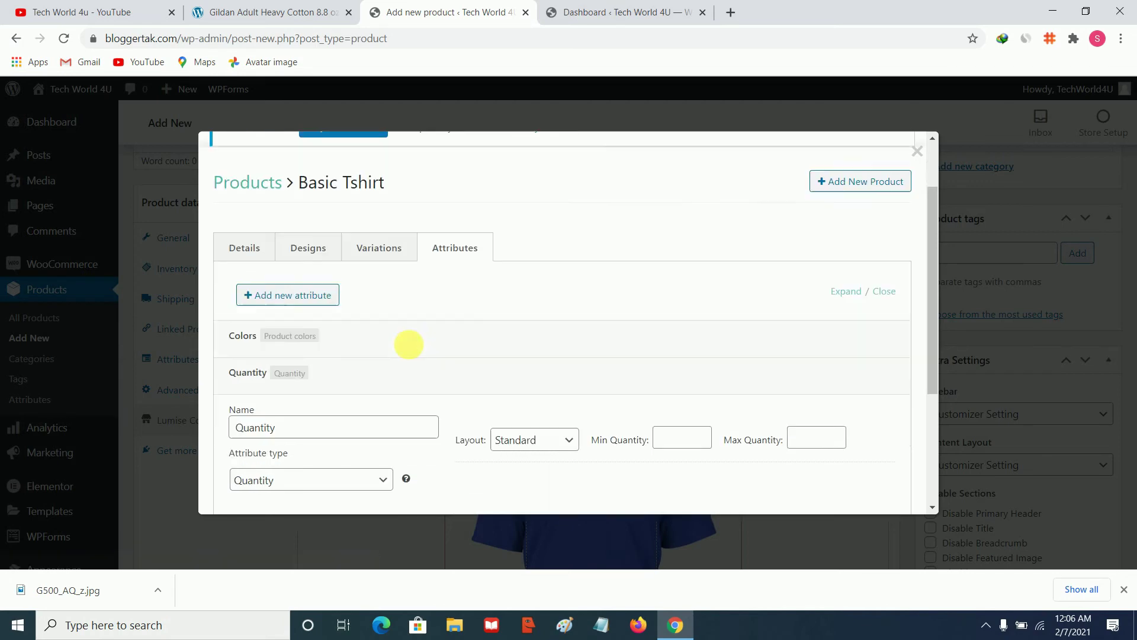
scroll(414, 332, up, 2)
click(359, 250)
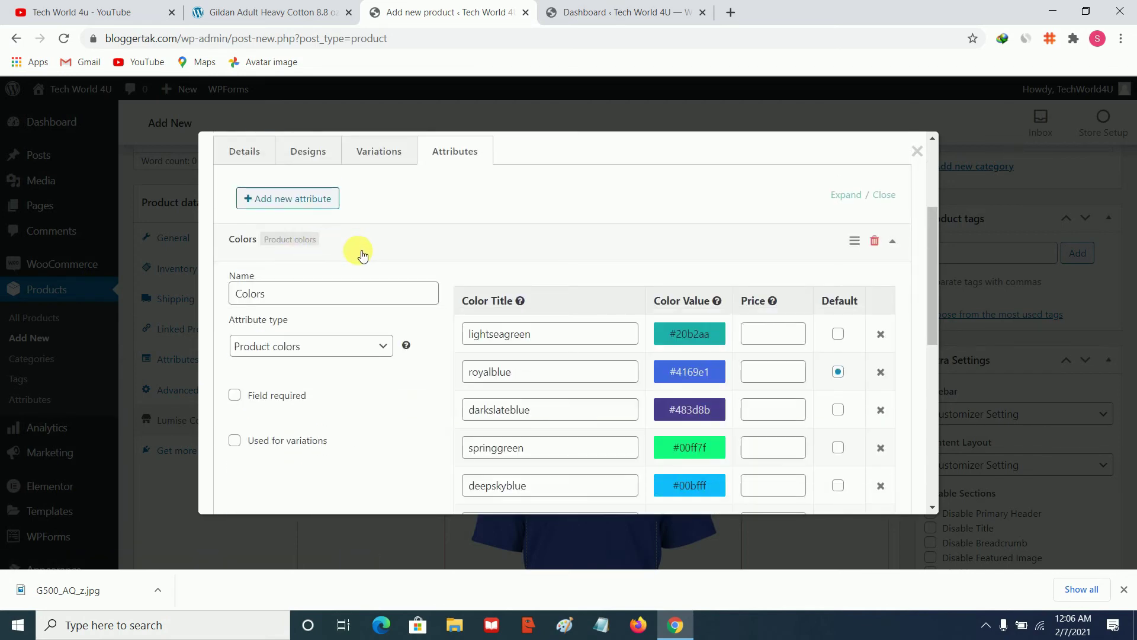
click(363, 252)
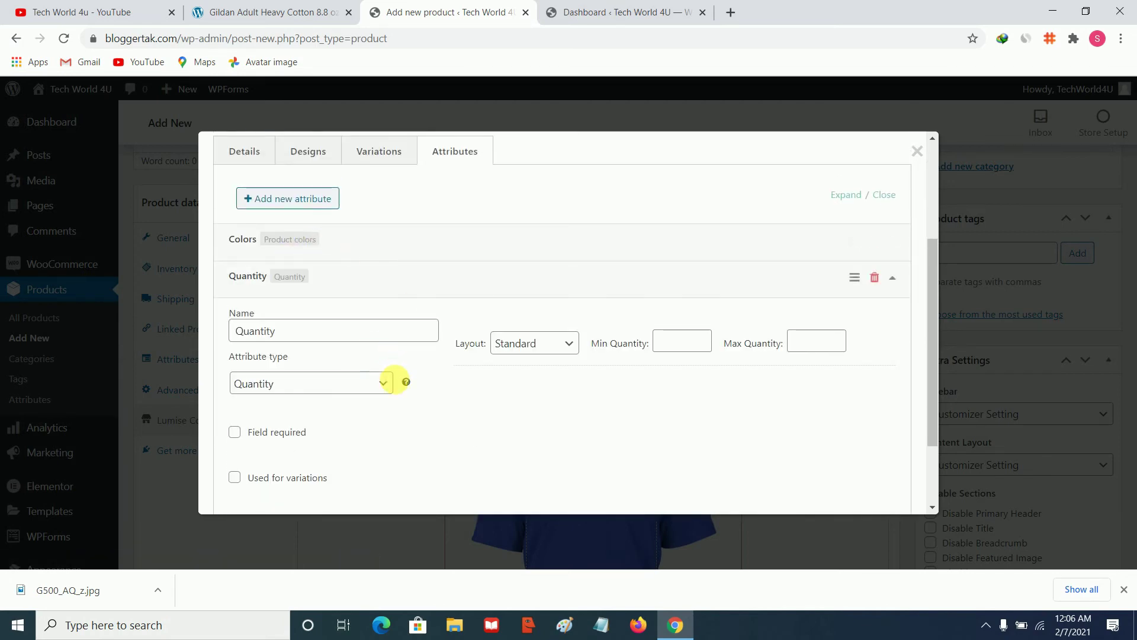
scroll(447, 387, up, 1)
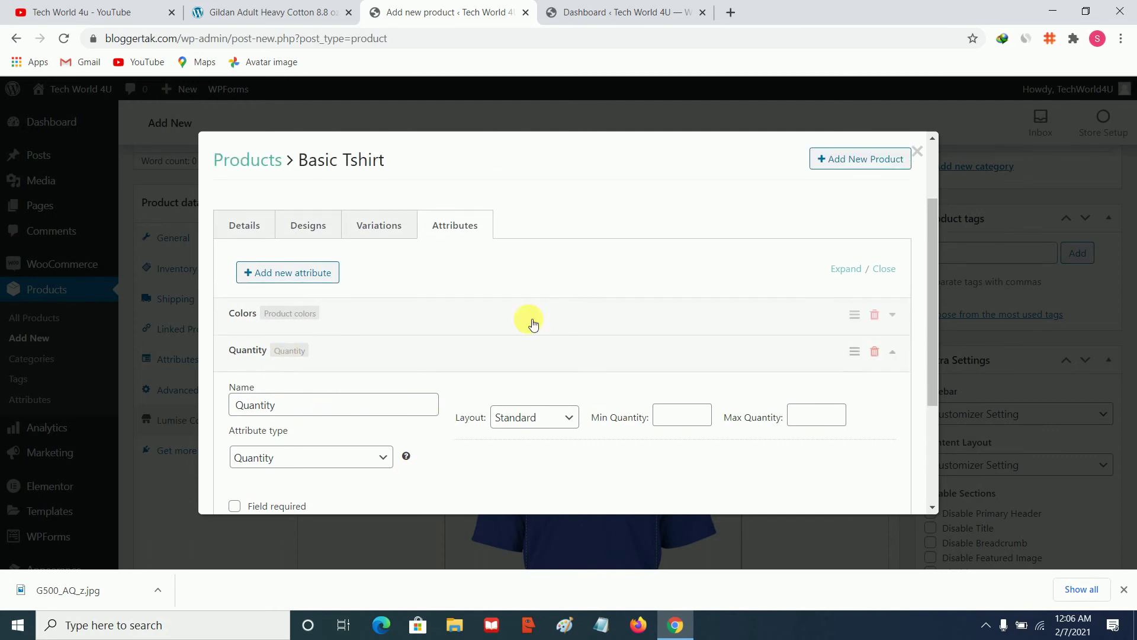
Delete the existing Colors and Quantity attributes from the Basic Tshirt product base
click(880, 316)
click(648, 115)
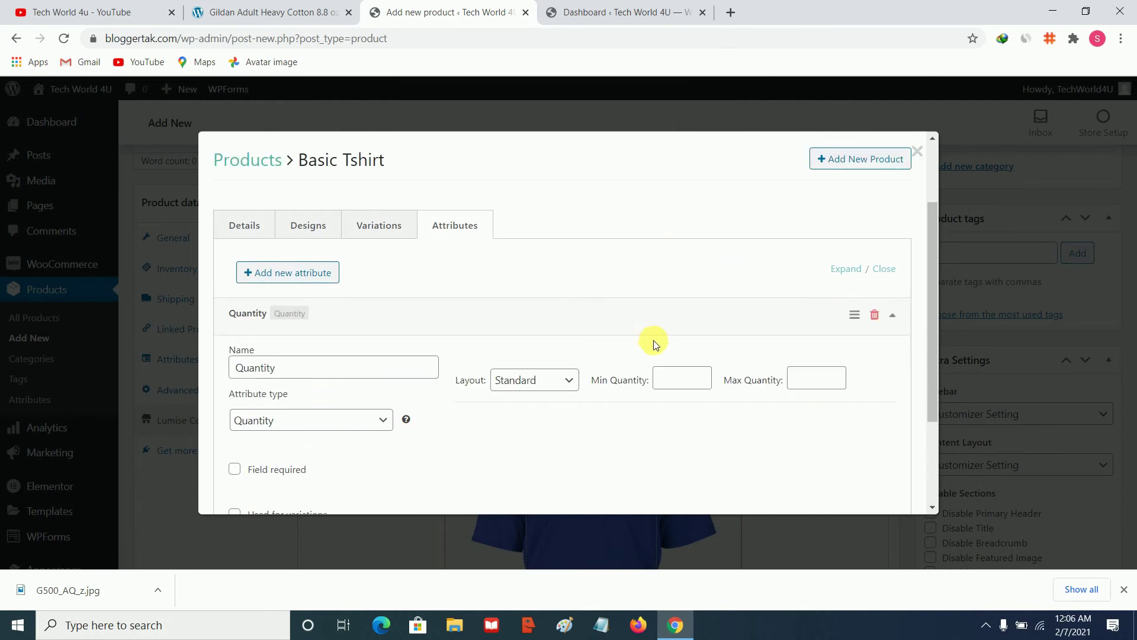
click(876, 314)
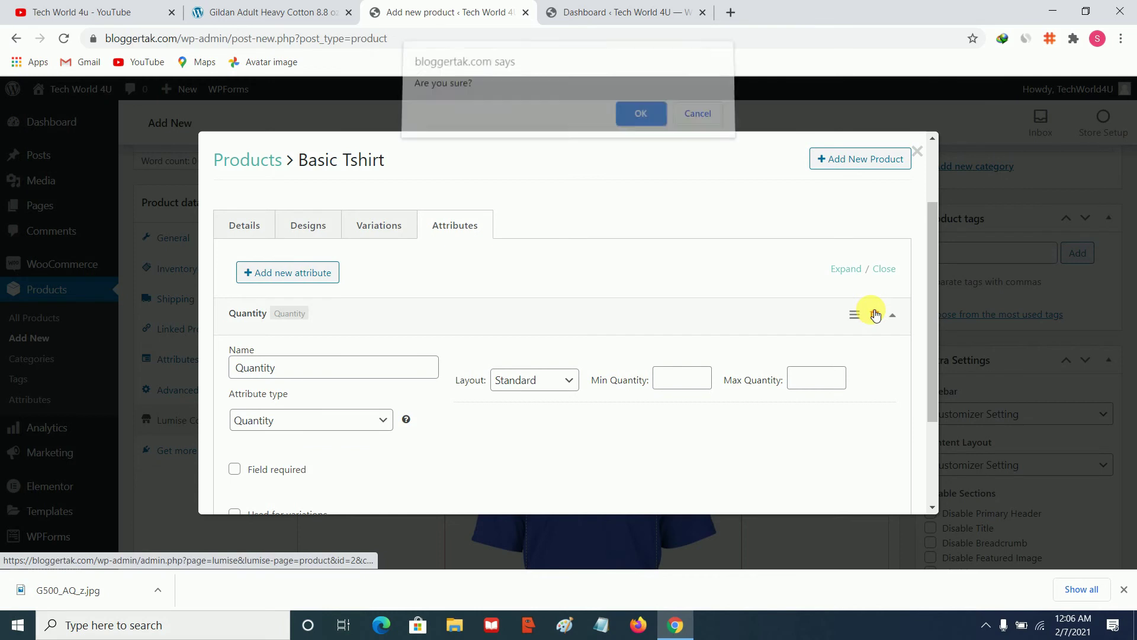
click(642, 120)
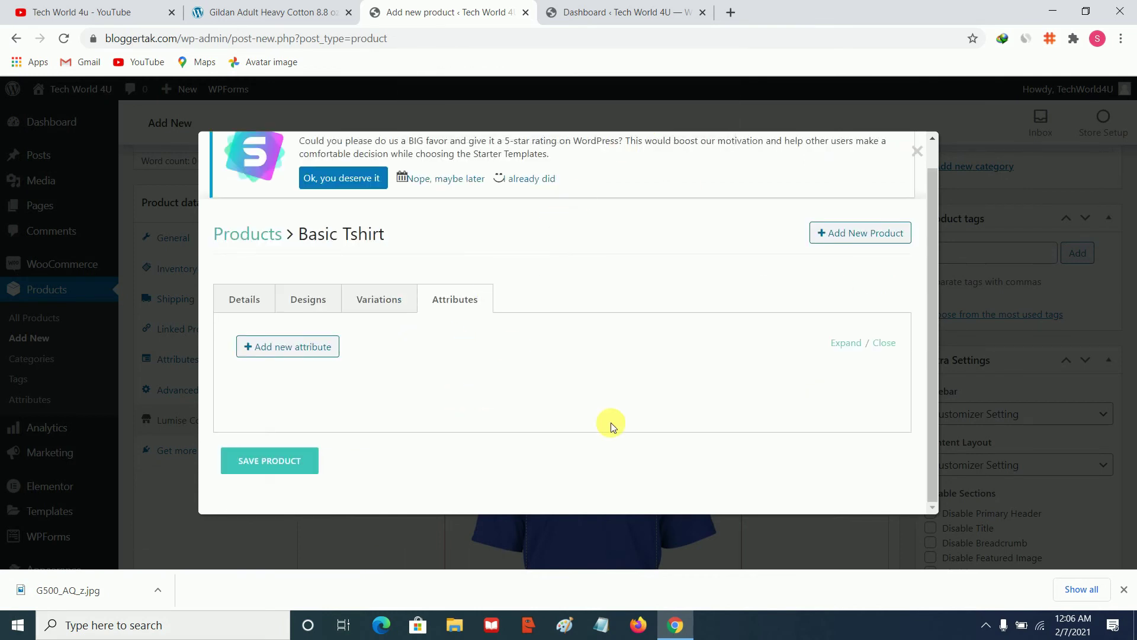
Add an attribute named Color of type Product colors, marked as a required field and used for variations
click(305, 352)
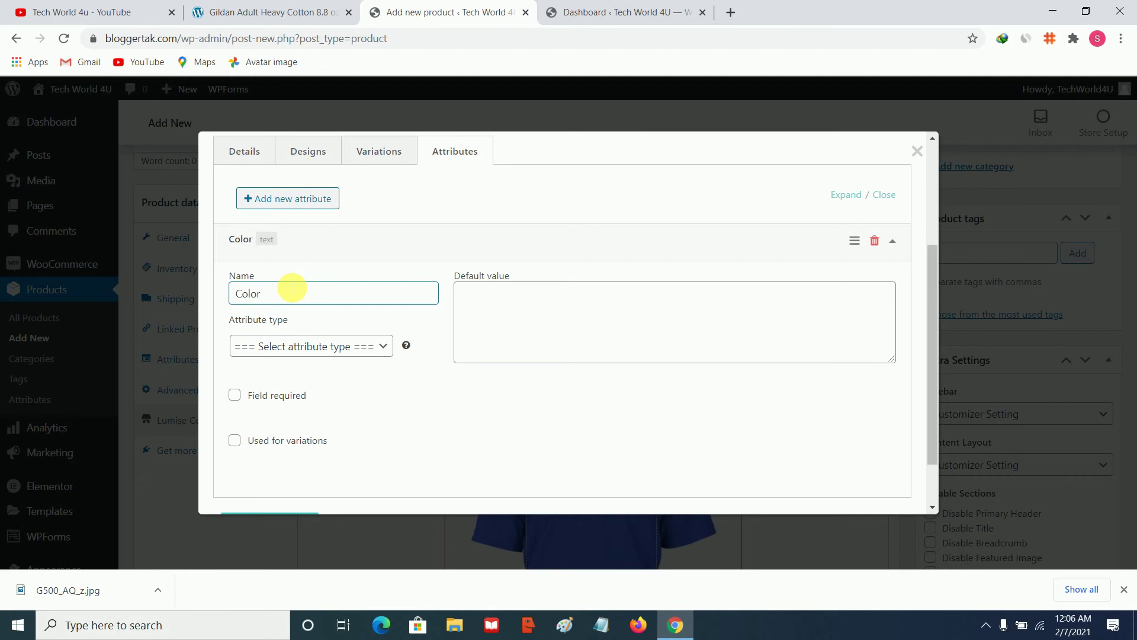
click(320, 346)
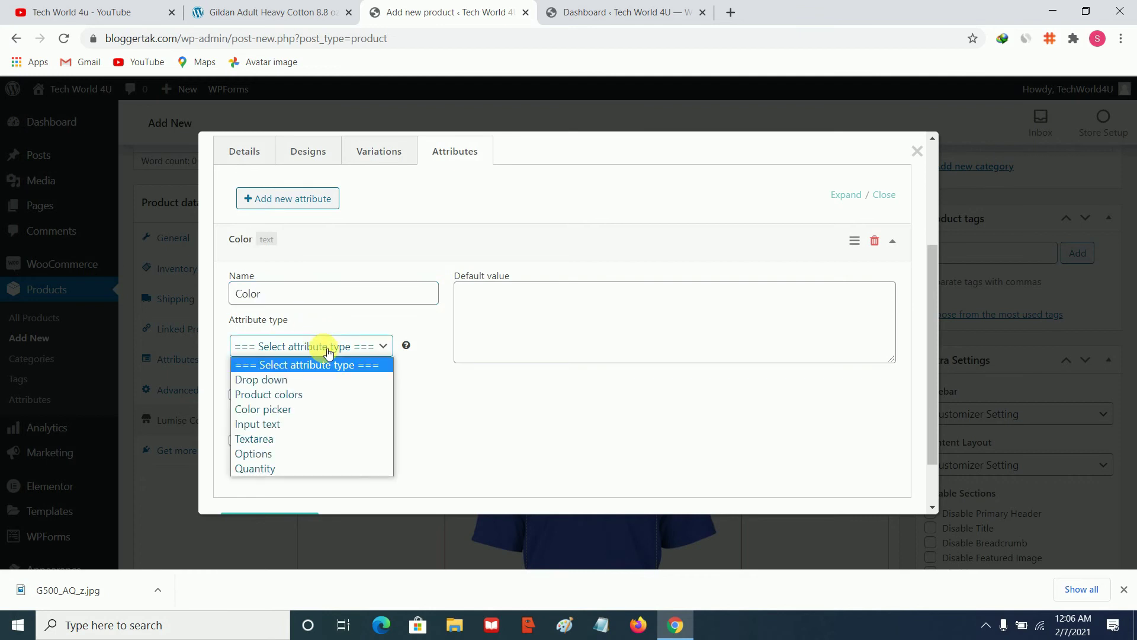
click(299, 395)
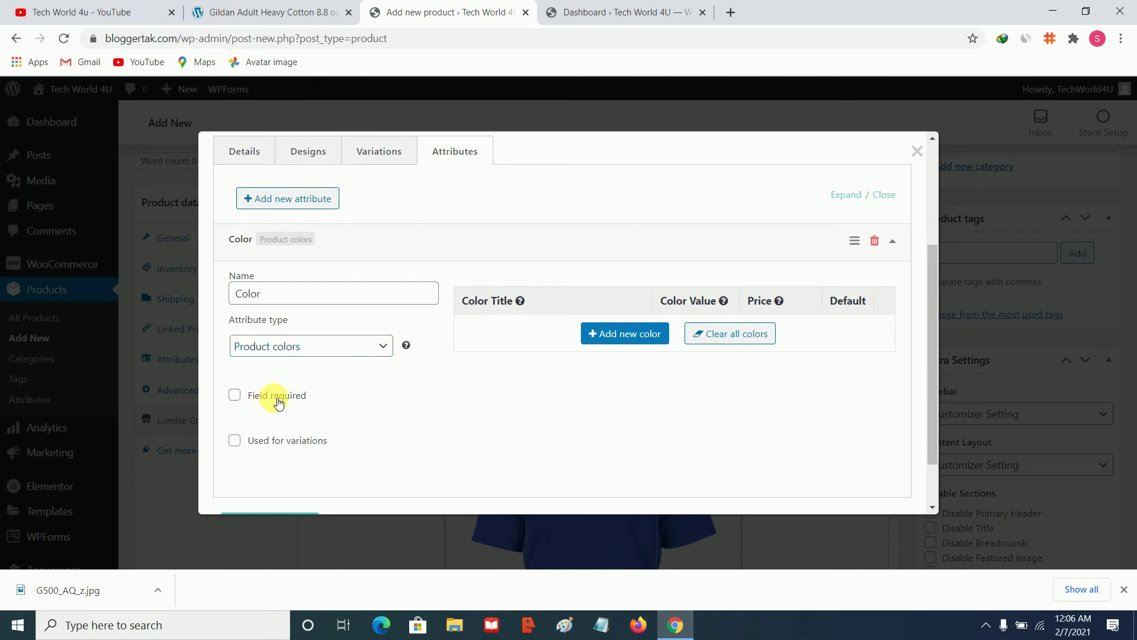
click(279, 401)
click(271, 440)
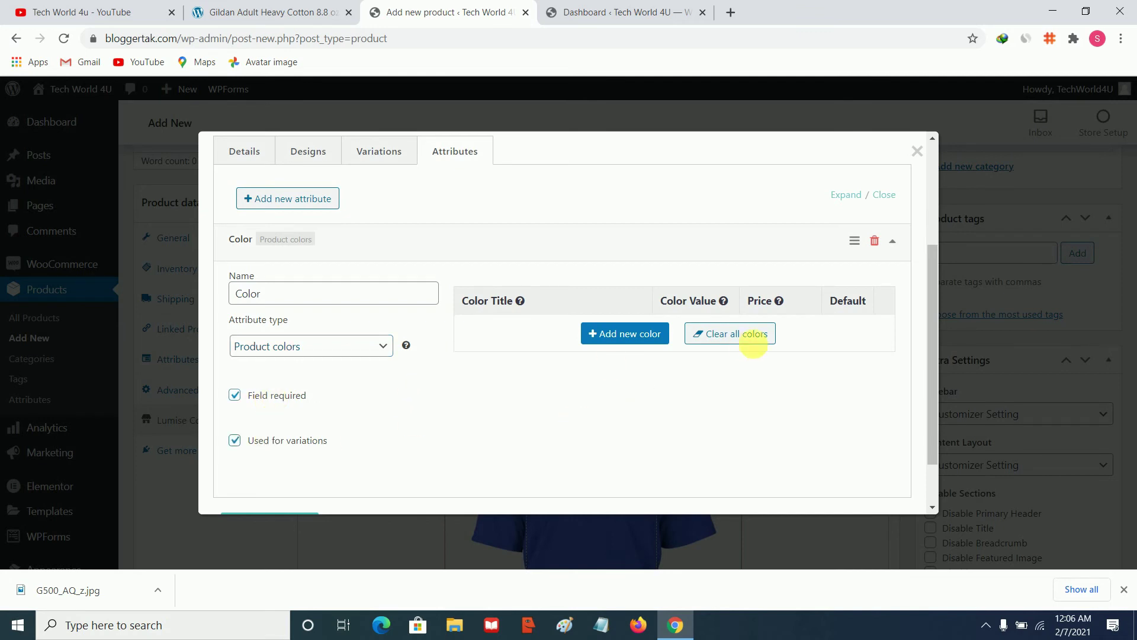
Start adding colors to the Color attribute and put turquoise (#40e0d0) from the presets into the color list
click(631, 334)
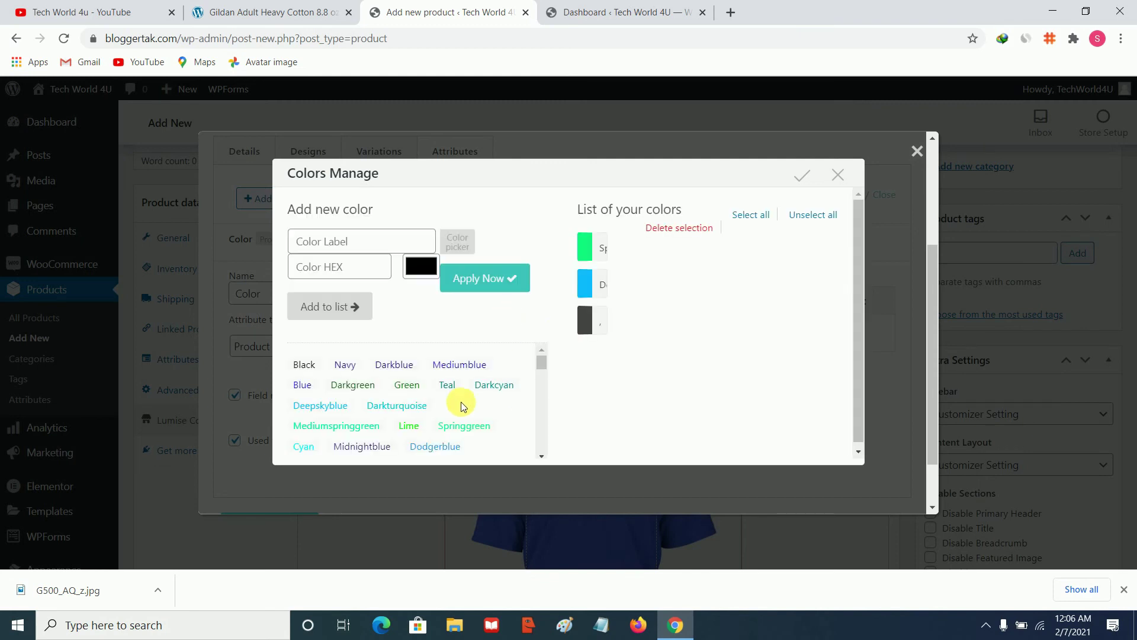
scroll(406, 398, down, 3)
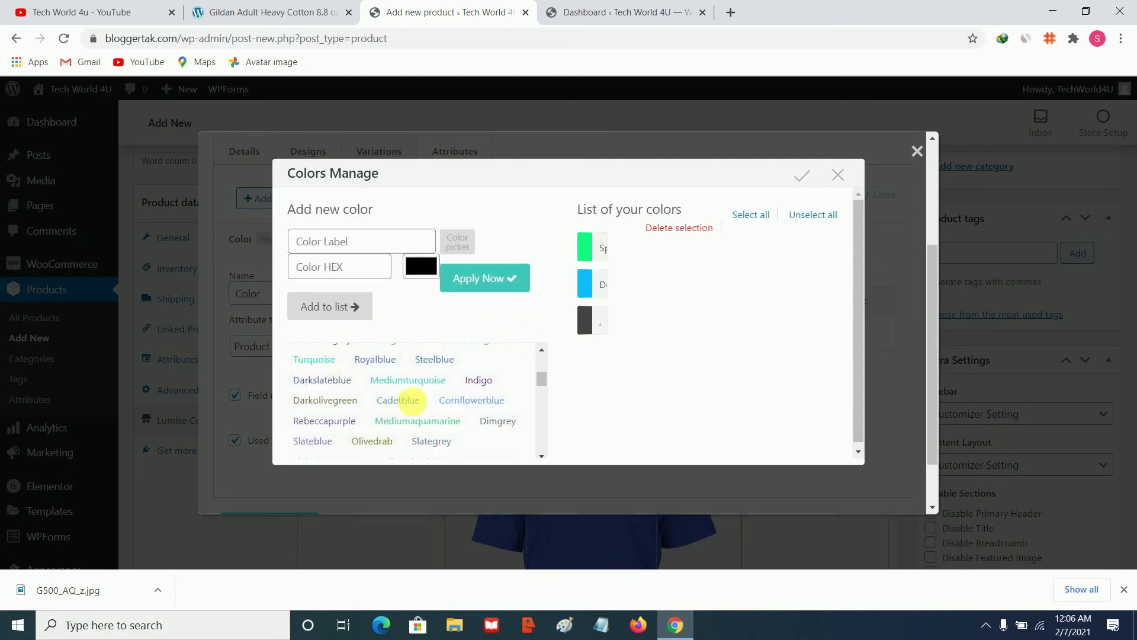
scroll(520, 358, down, 3)
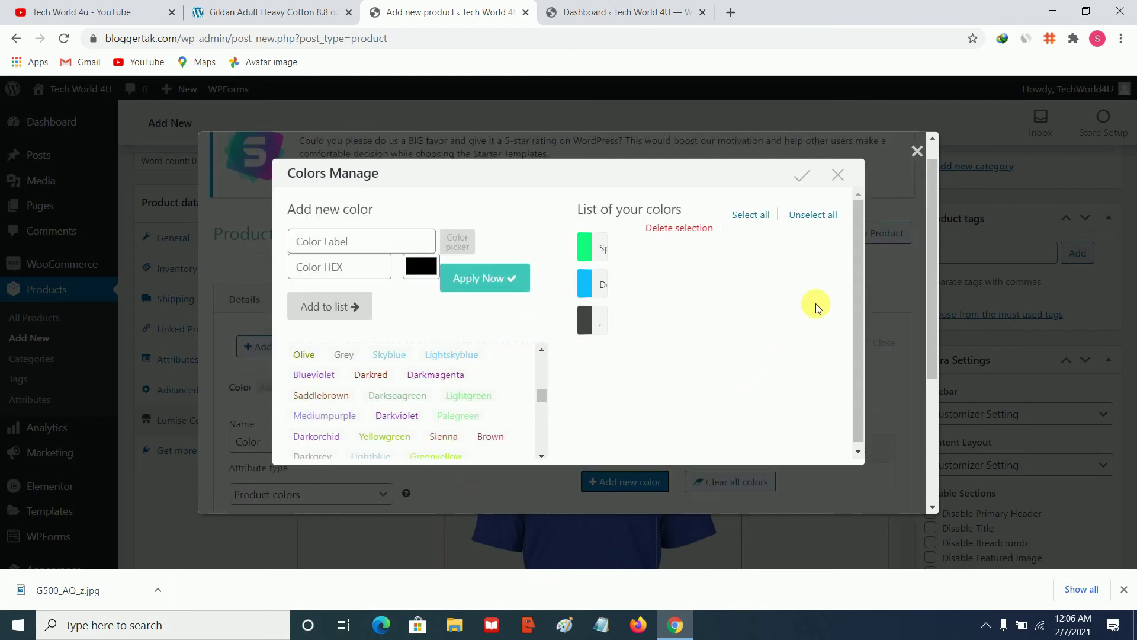
scroll(329, 399, up, 3)
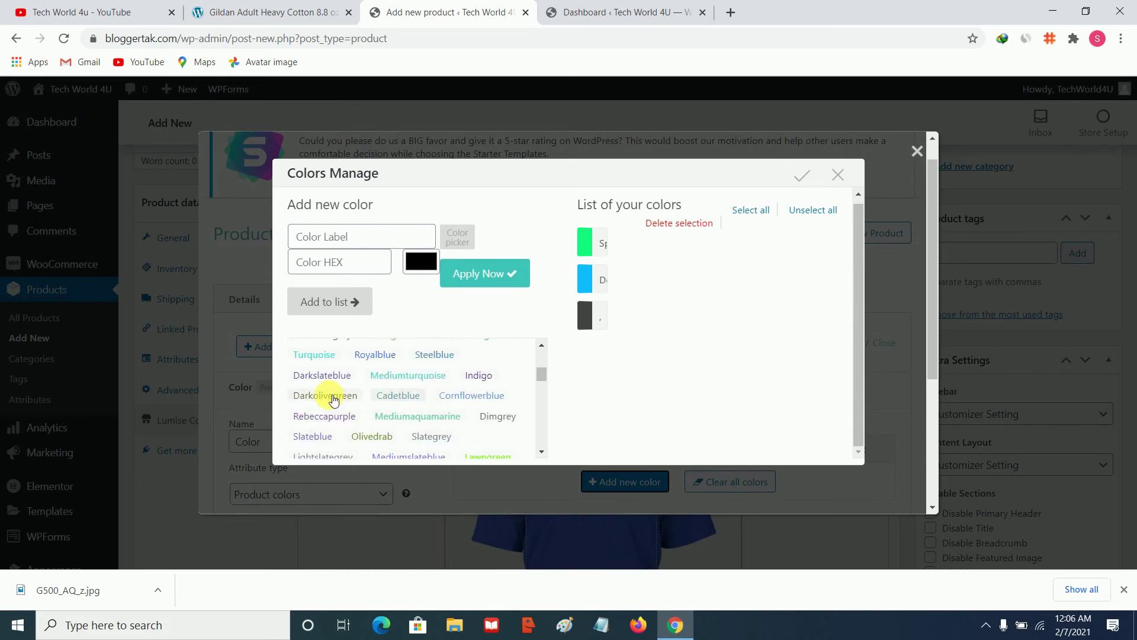
click(322, 357)
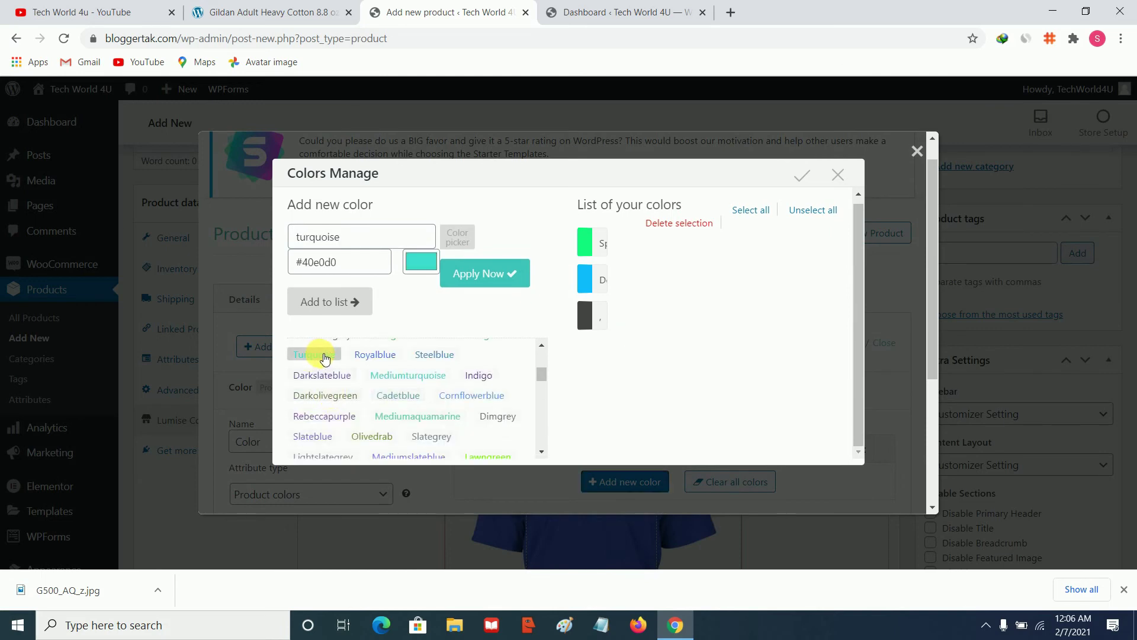
click(330, 310)
Add the preset colors darkolivegreen and cadetblue (#5f9ea0) to the color list
scroll(436, 373, down, 5)
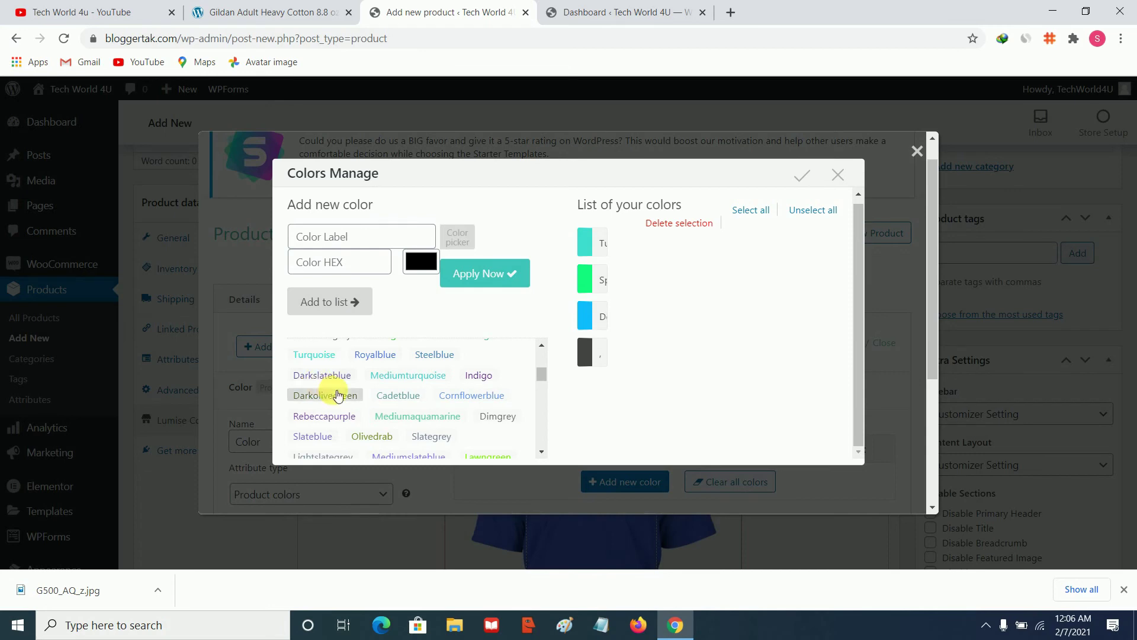
click(338, 395)
click(330, 300)
scroll(436, 375, down, 5)
click(398, 395)
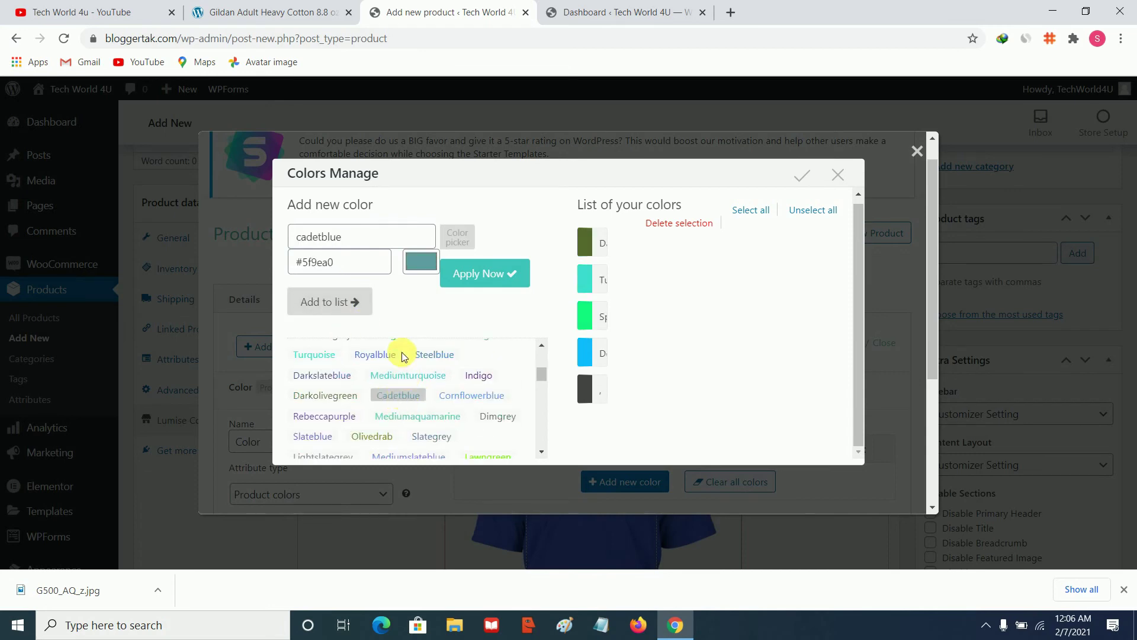
click(324, 300)
Add the preset colors forestgreen (#228b22) and mediumaquamarine (#66cdaa) to the color list
scroll(414, 408, down, 3)
click(399, 391)
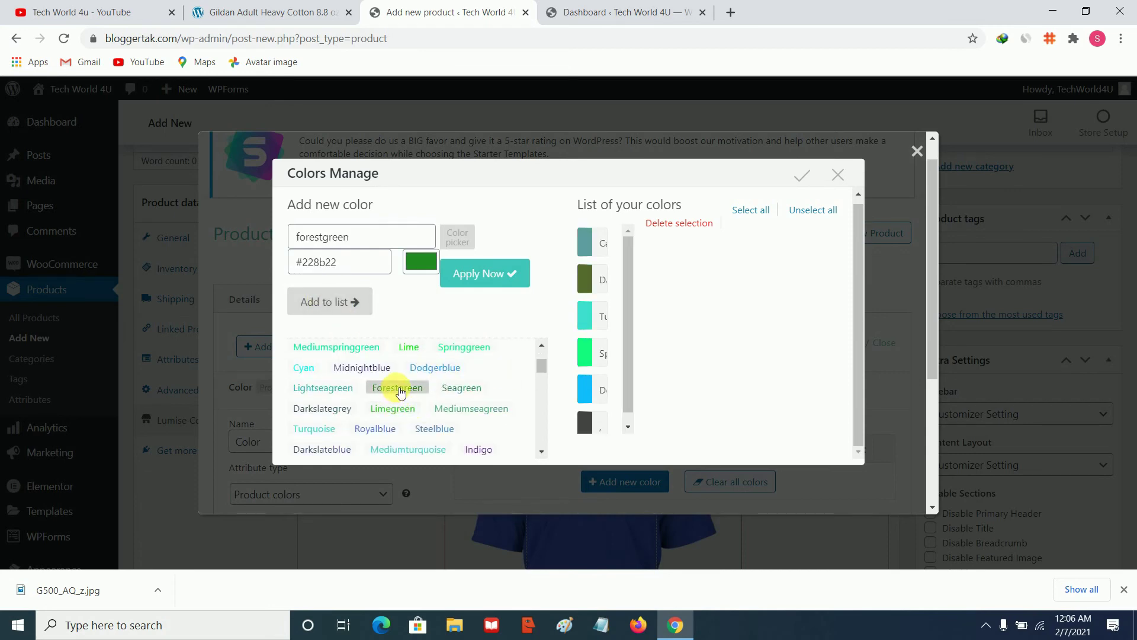
click(335, 304)
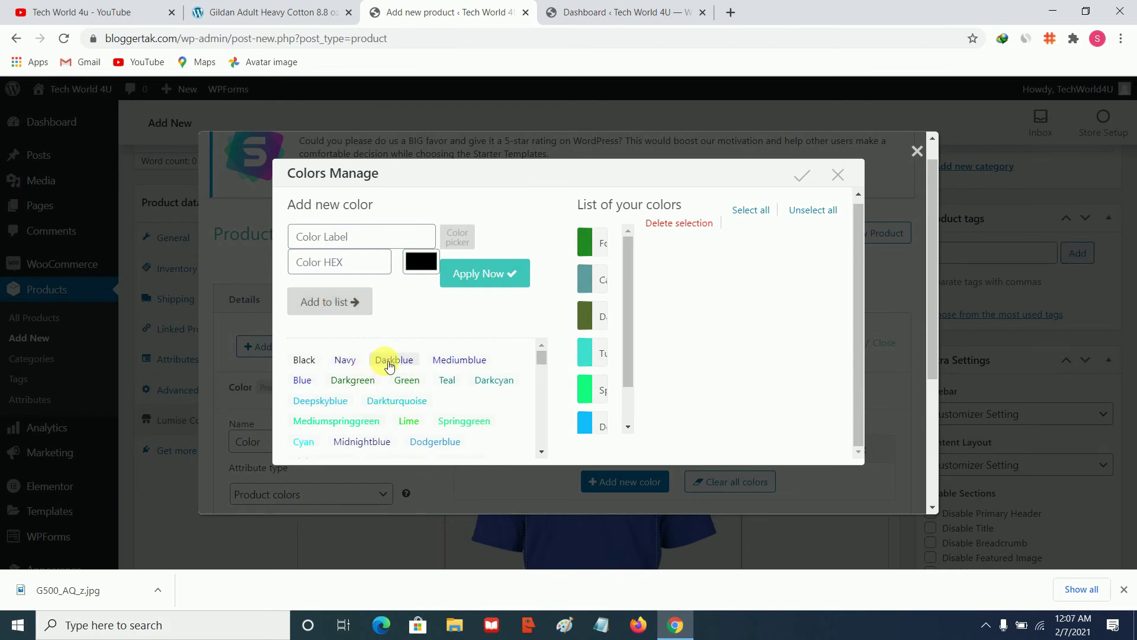
scroll(417, 405, down, 1)
scroll(417, 405, down, 3)
click(406, 416)
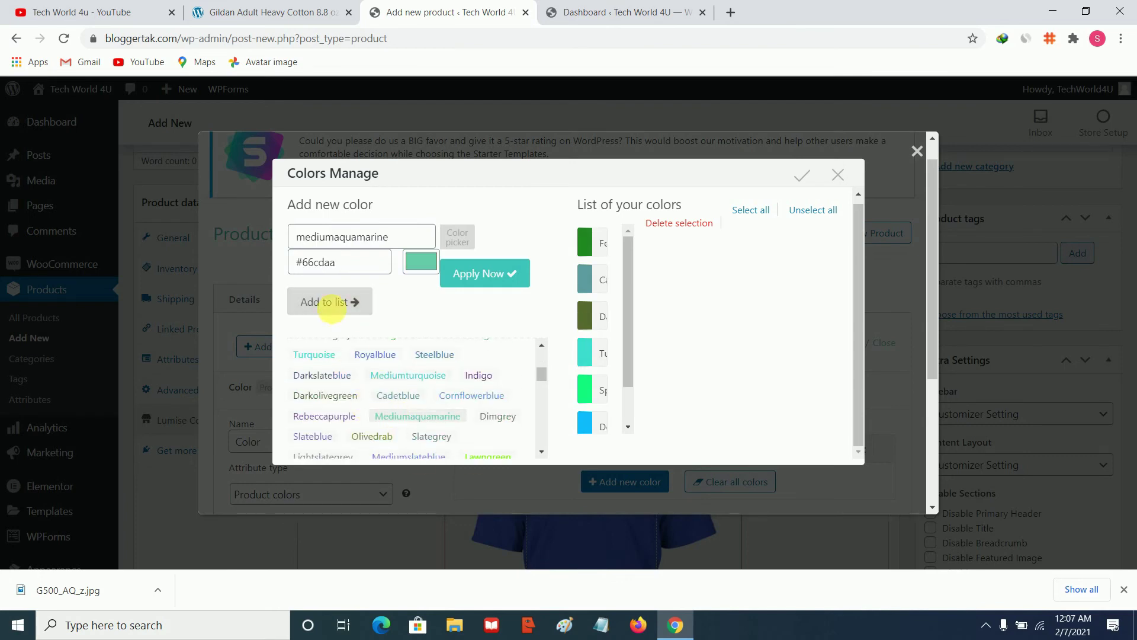
click(330, 301)
Add cadetblue once more and the preset color mediumturquoise to the color list
scroll(421, 397, down, 3)
click(398, 395)
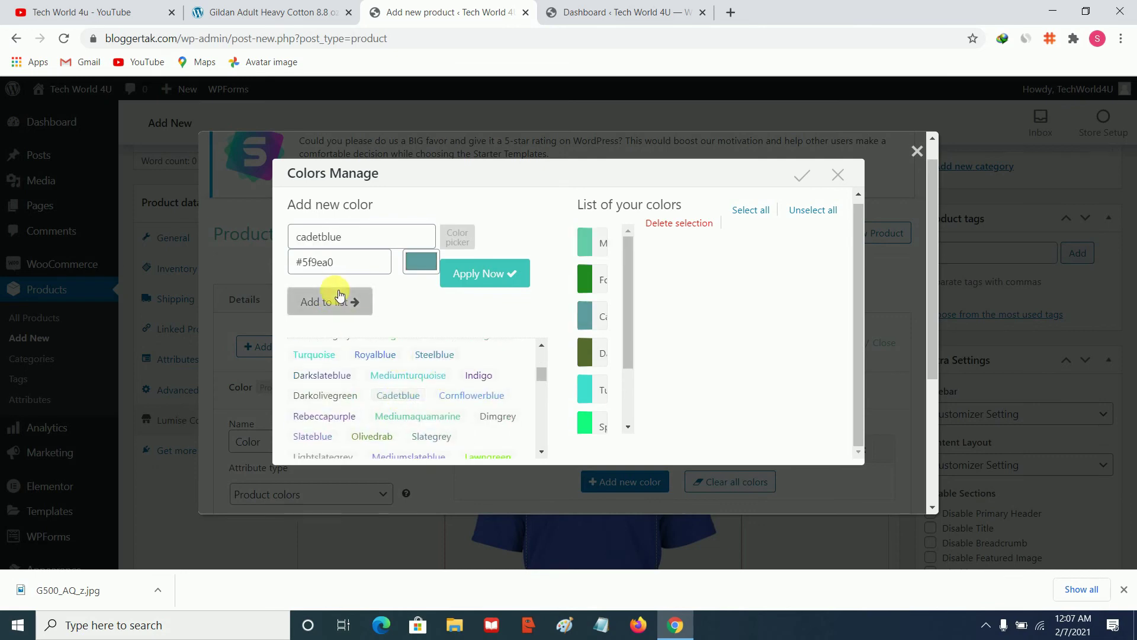
click(330, 301)
scroll(427, 394, down, 3)
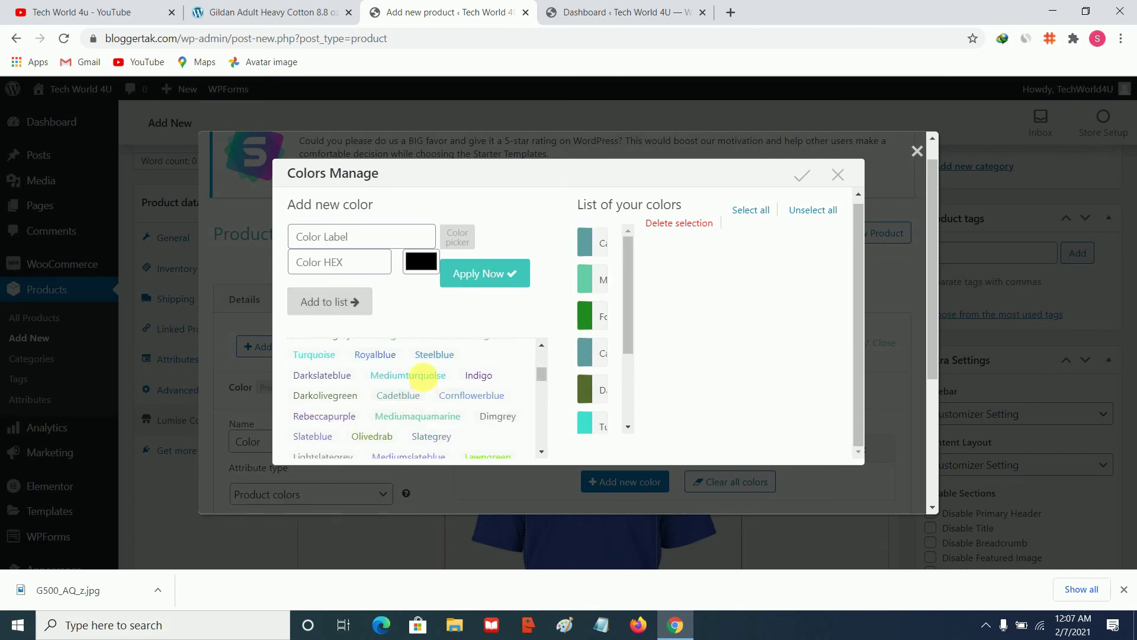
click(421, 377)
click(328, 301)
Add mediumaquamarine once more and the preset color lawngreen to the color list
scroll(449, 402, down, 3)
scroll(449, 403, down, 2)
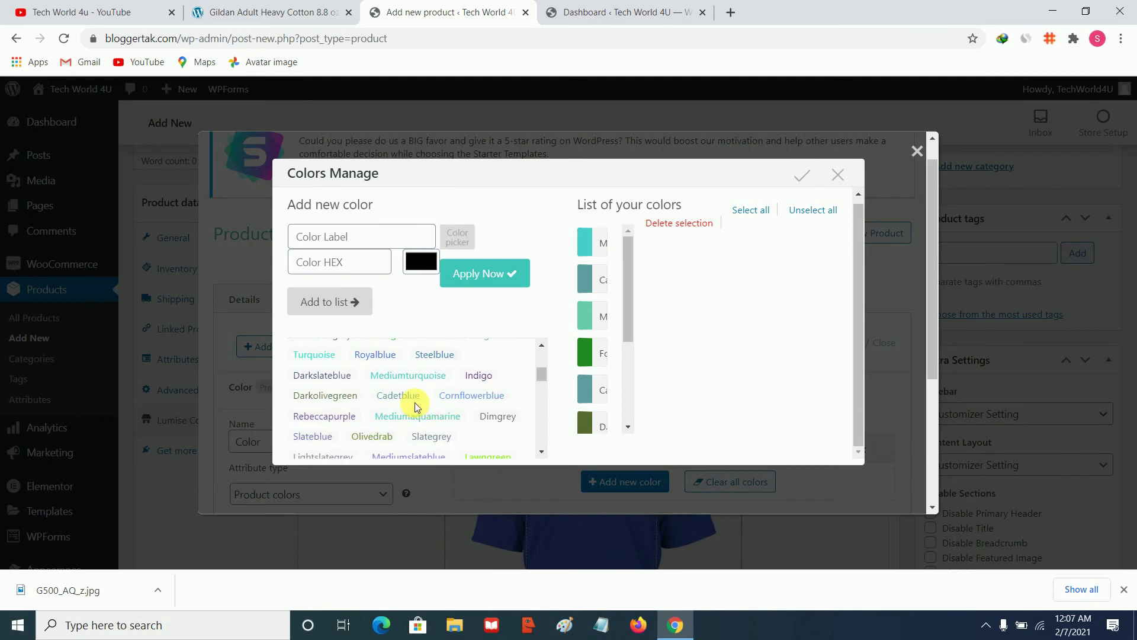
click(414, 414)
click(330, 299)
scroll(512, 405, down, 2)
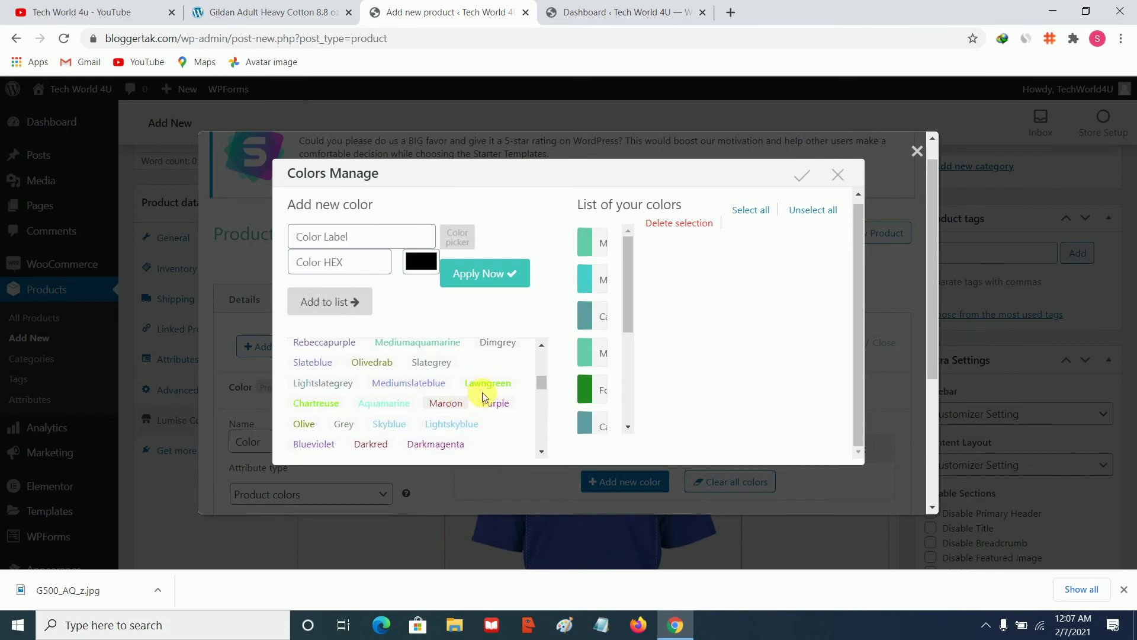
click(484, 385)
click(330, 302)
Add forestgreen once more and the preset color deepskyblue (#00bfff) to the color list
scroll(388, 394, down, 3)
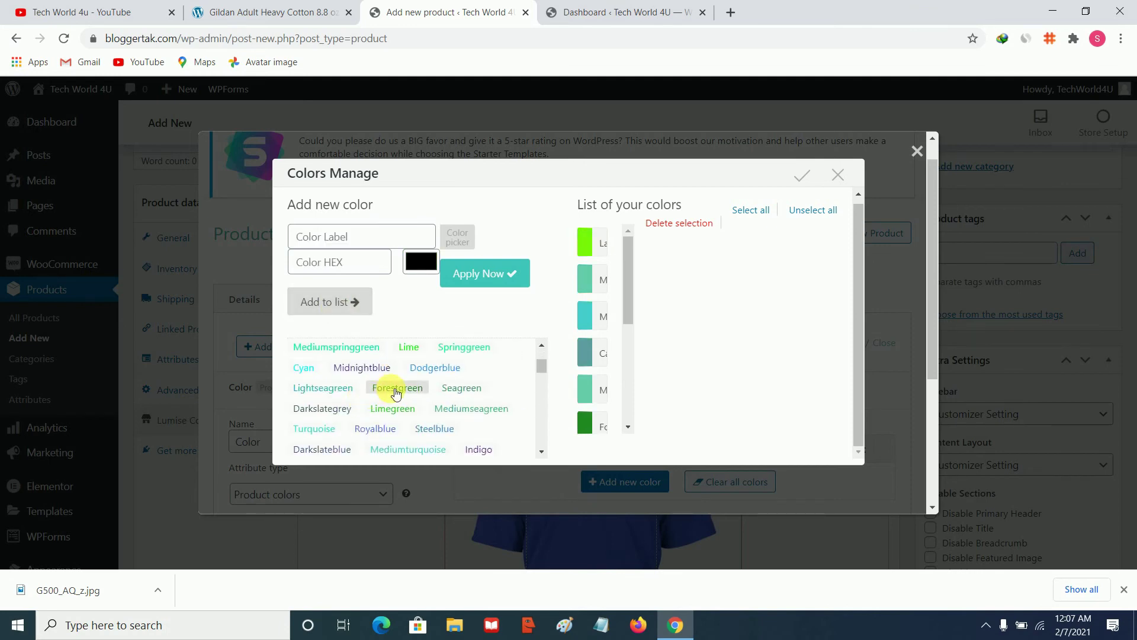
click(388, 392)
click(332, 301)
click(330, 405)
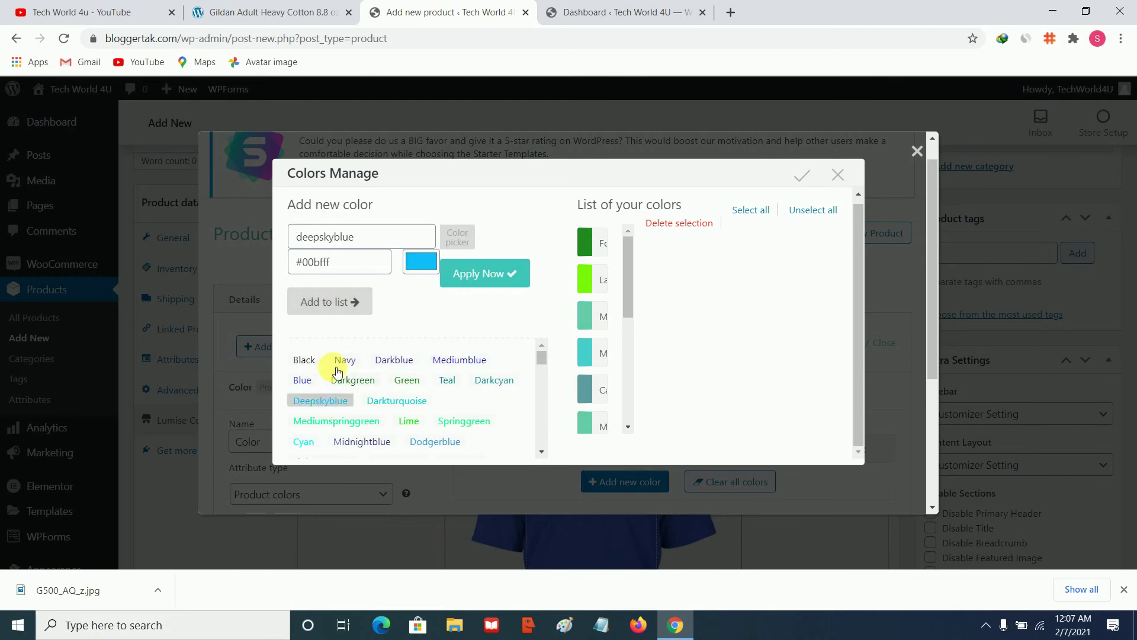
click(323, 303)
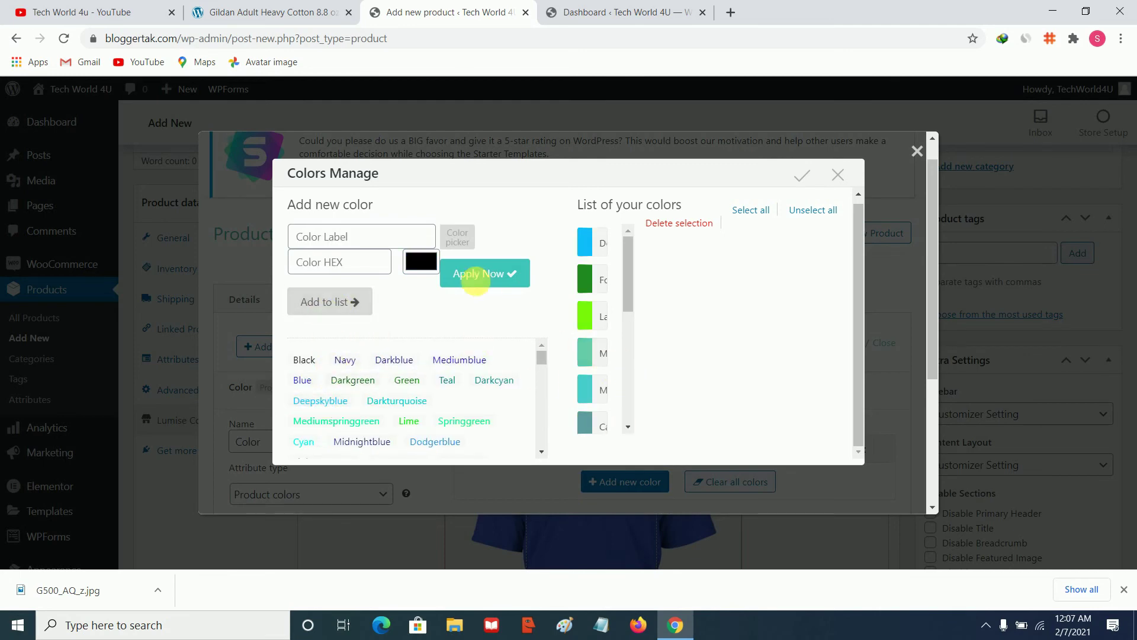
Select all listed colors, apply them to the Color attribute and check the resulting color entries
click(751, 210)
click(800, 177)
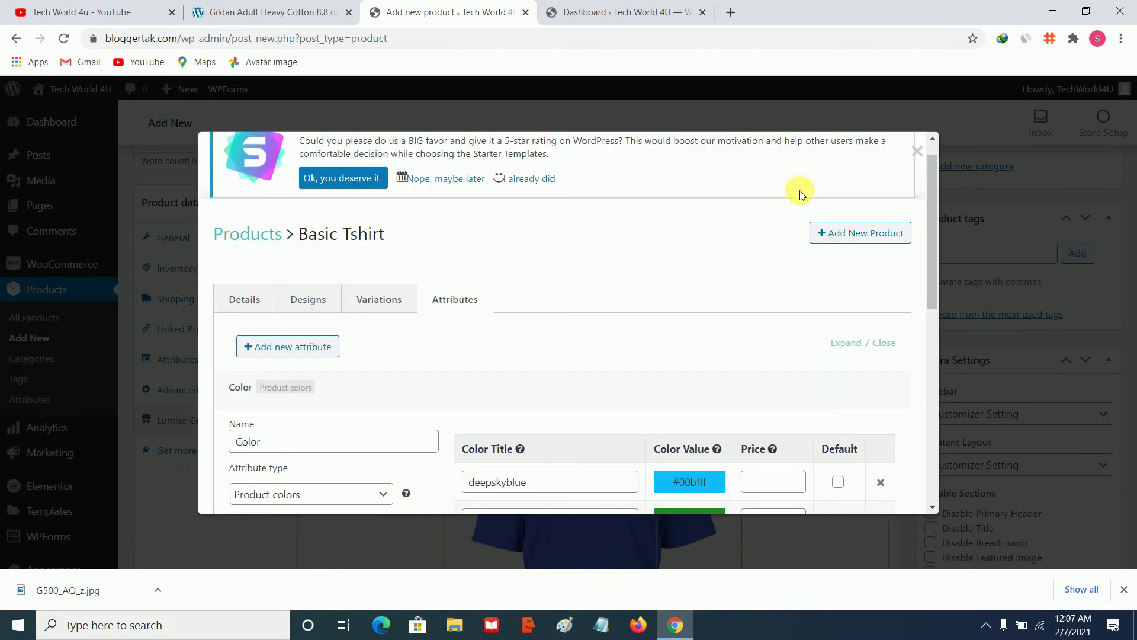
scroll(660, 381, down, 7)
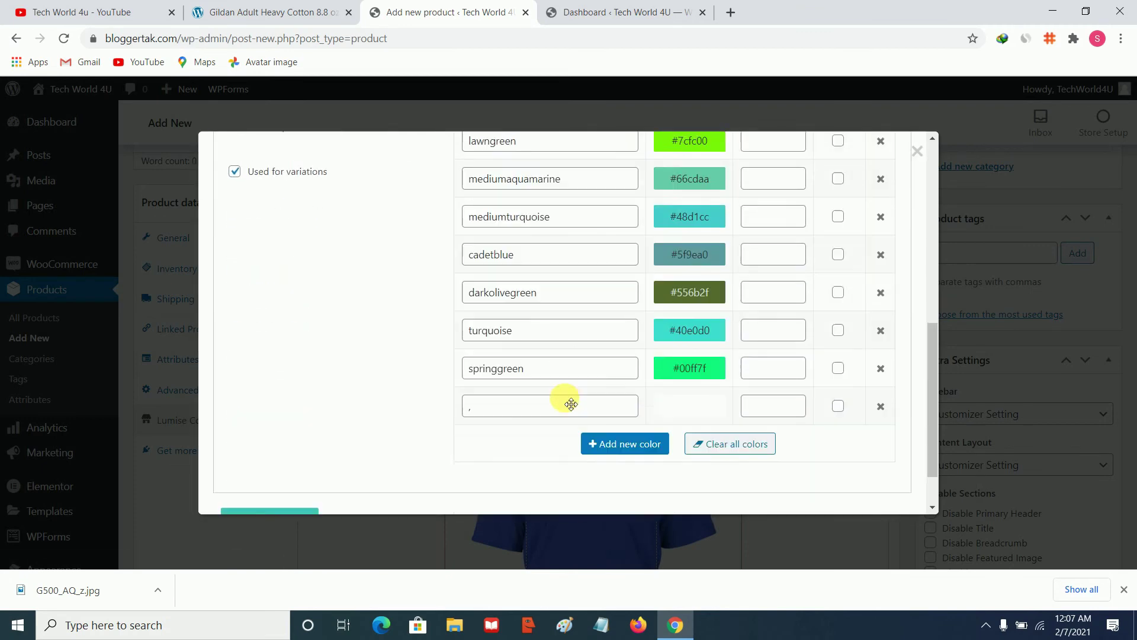
scroll(432, 385, down, 2)
scroll(414, 383, up, 8)
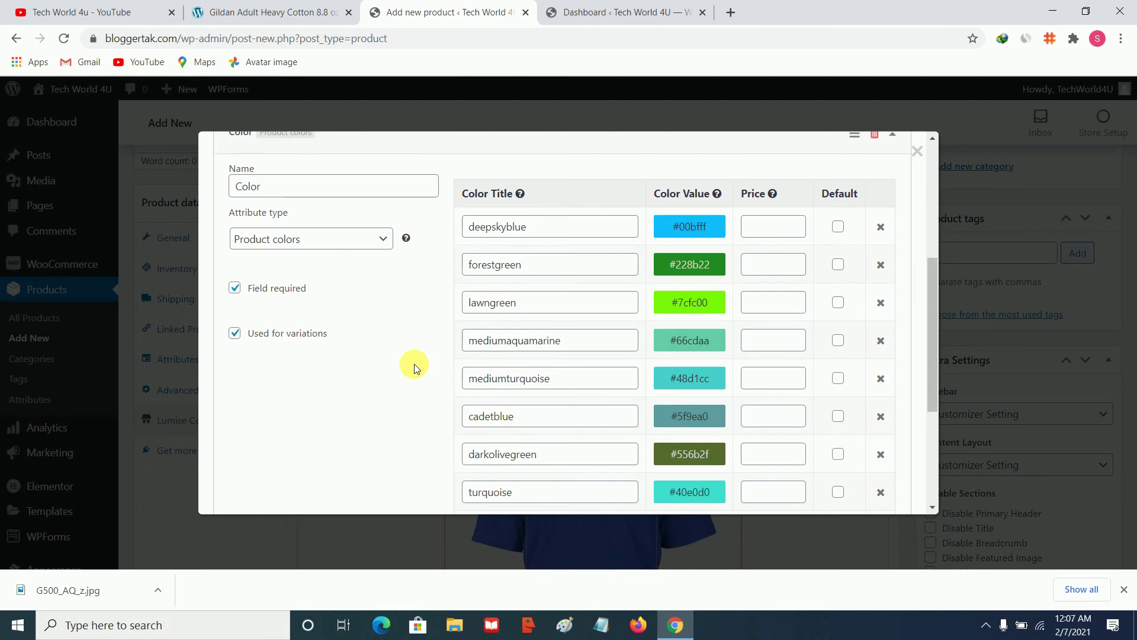
Review the Color attribute's entries, examining the color titles, color values and price fields from deepskyblue through springgreen
scroll(432, 382, up, 1)
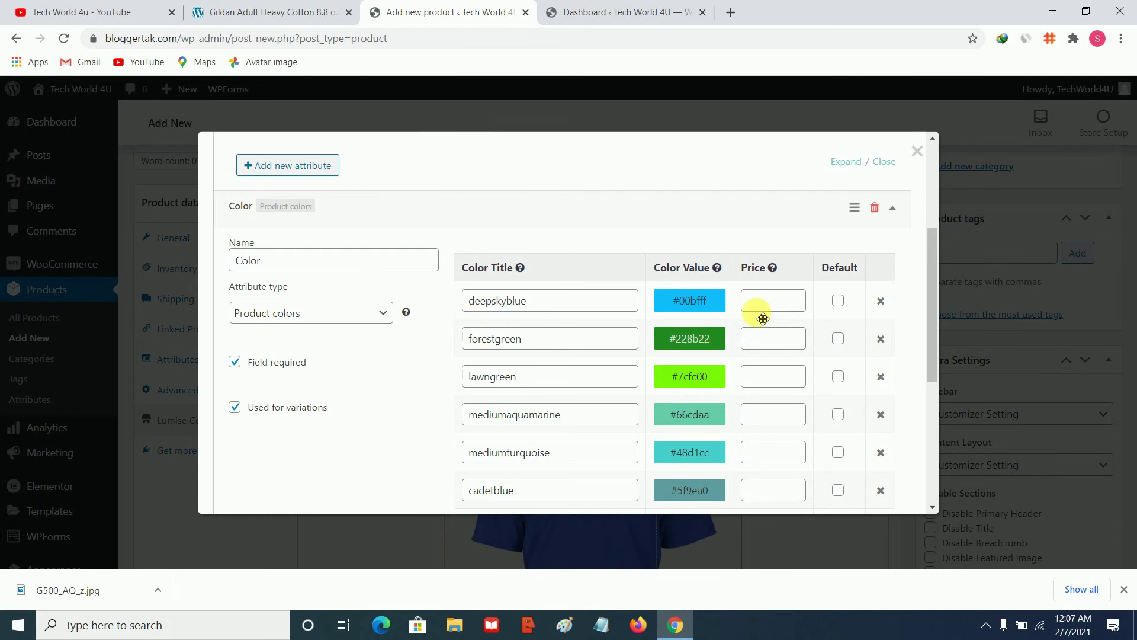
scroll(755, 314, down, 4)
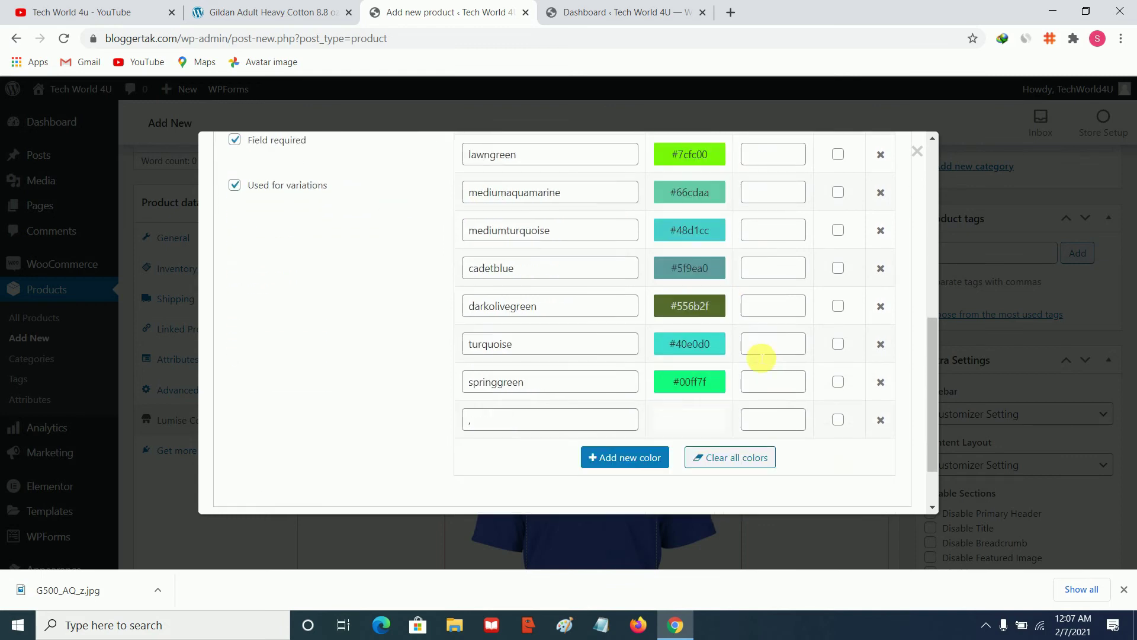
scroll(762, 356, up, 4)
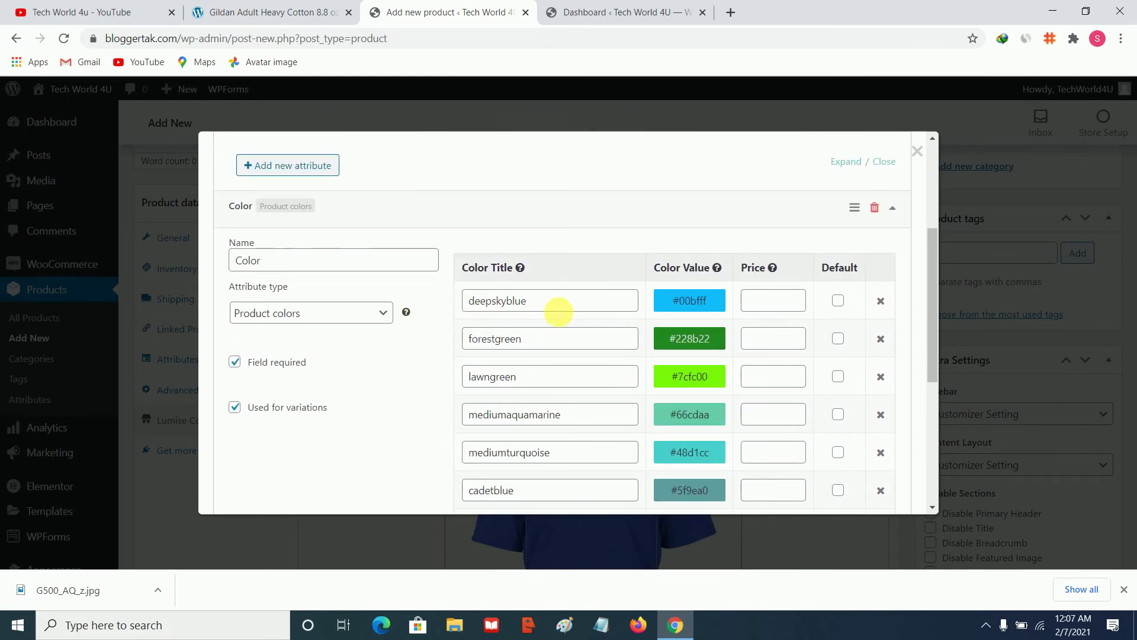
click(761, 306)
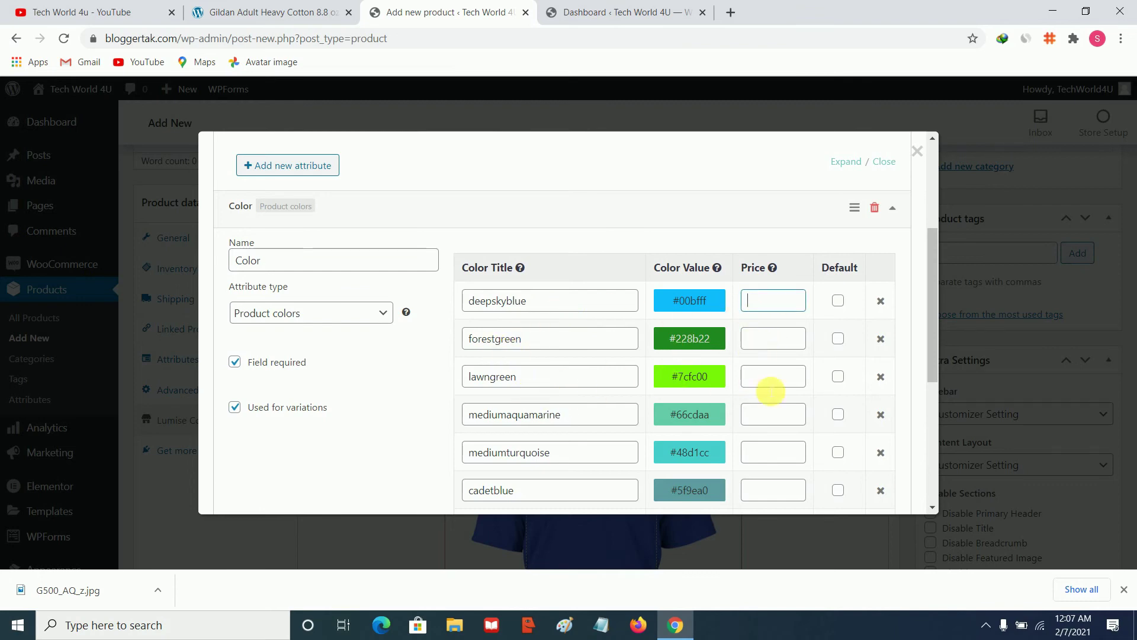
scroll(770, 356, down, 3)
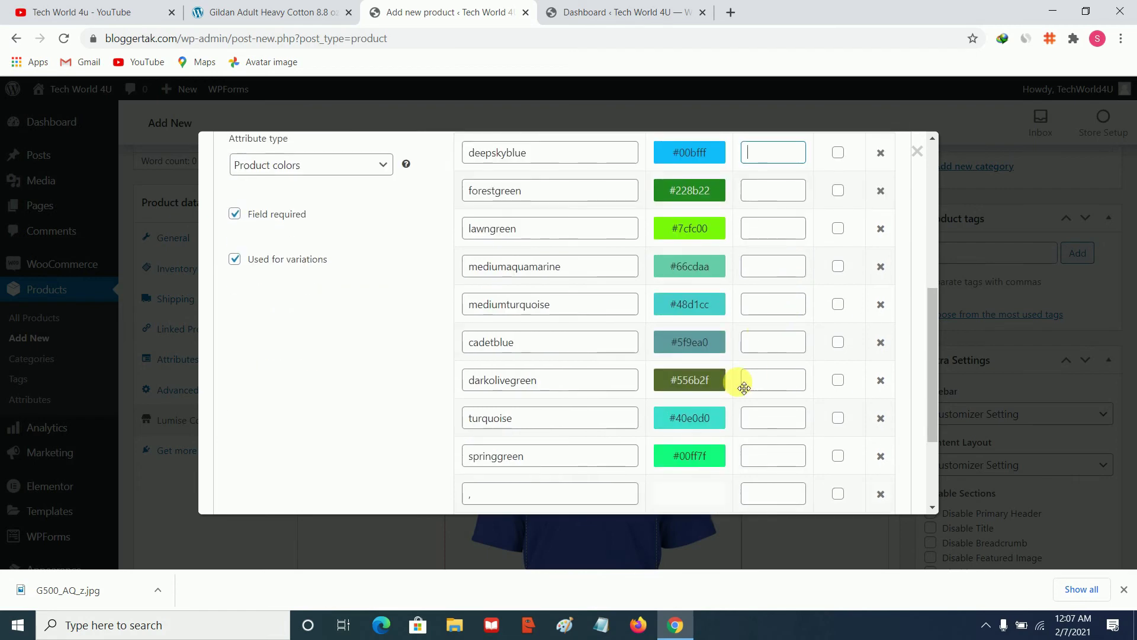
scroll(604, 363, down, 3)
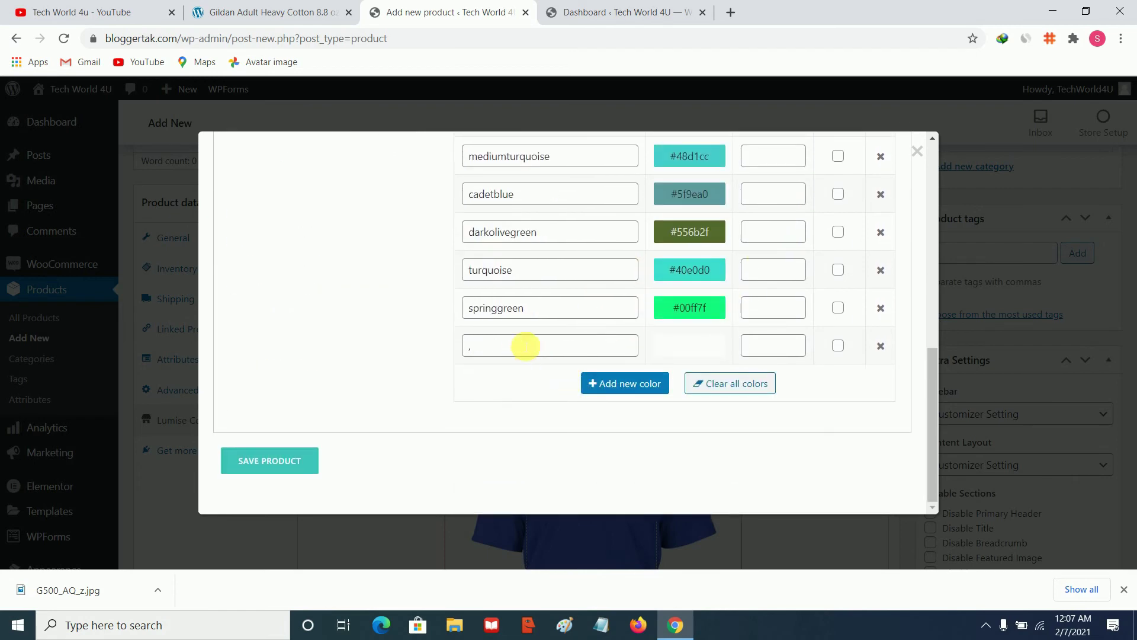
scroll(730, 338, up, 1)
scroll(730, 337, up, 5)
scroll(634, 337, down, 4)
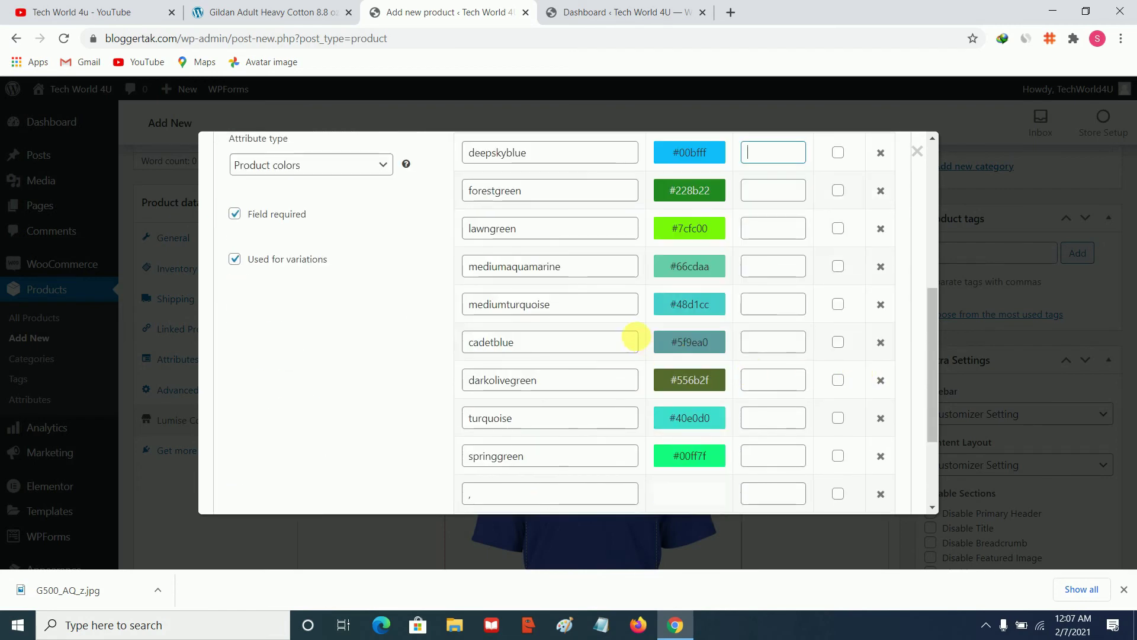
scroll(724, 394, down, 3)
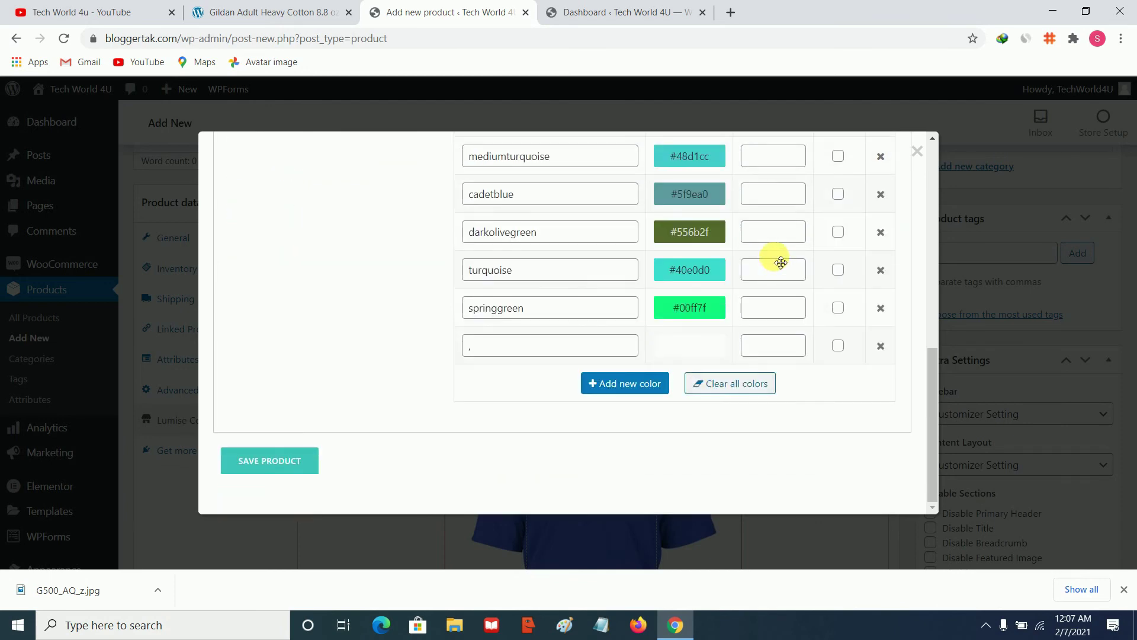
scroll(817, 290, up, 3)
scroll(670, 372, up, 3)
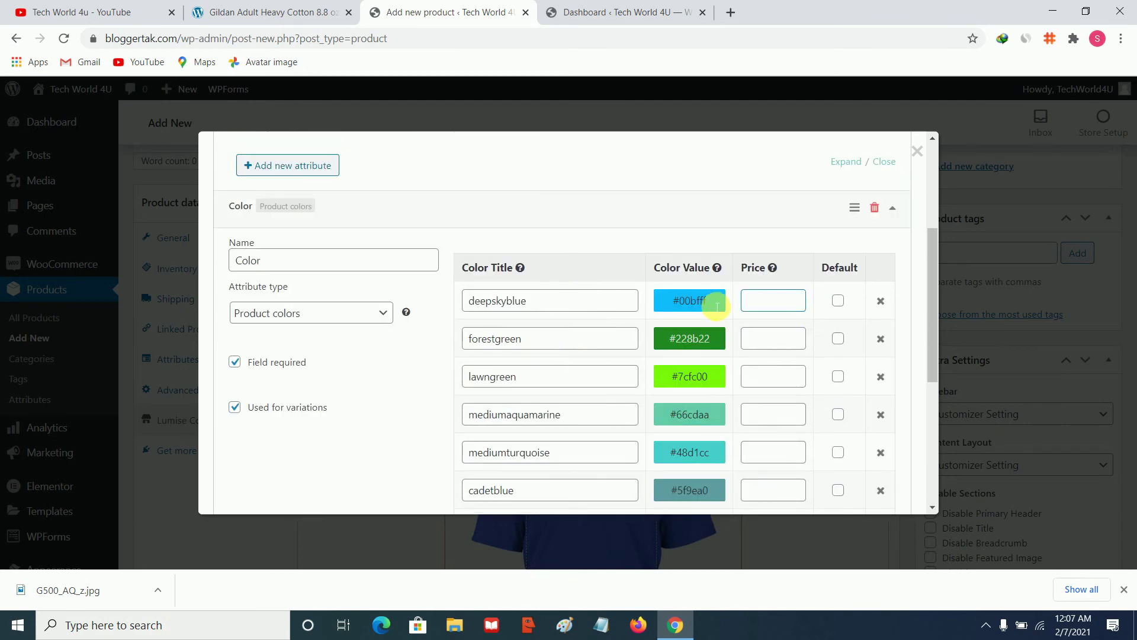
Make deepskyblue the default color of the Color attribute
scroll(800, 353, down, 1)
scroll(793, 376, down, 3)
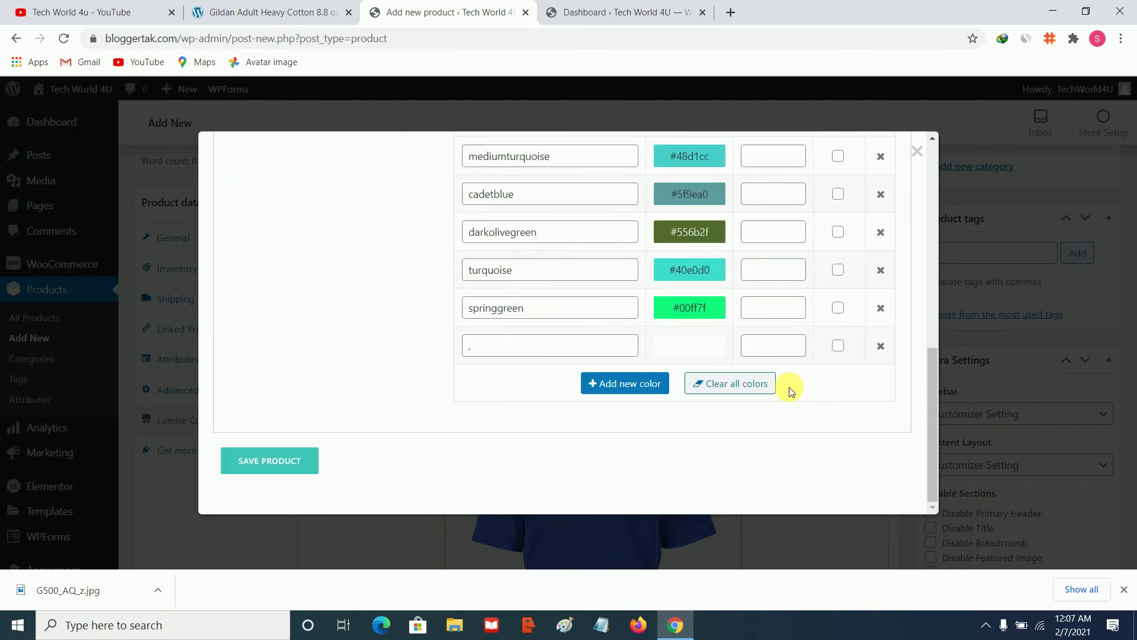
scroll(789, 385, up, 4)
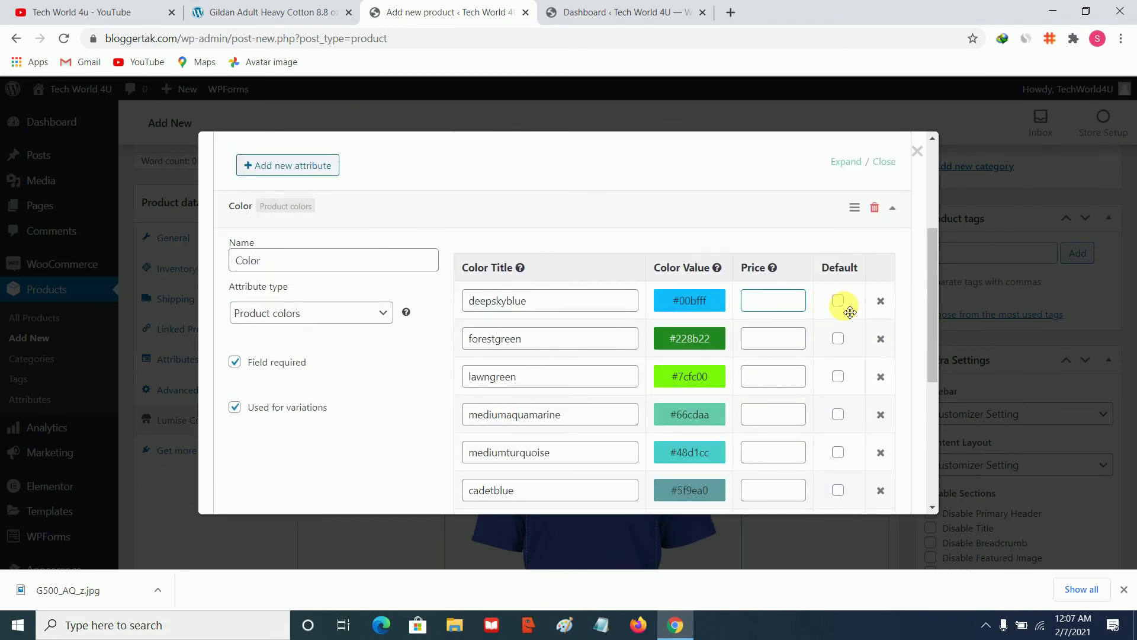
click(838, 301)
Add a new attribute named Size with the Drop down type, marked as a required field and used for variations
scroll(424, 317, up, 2)
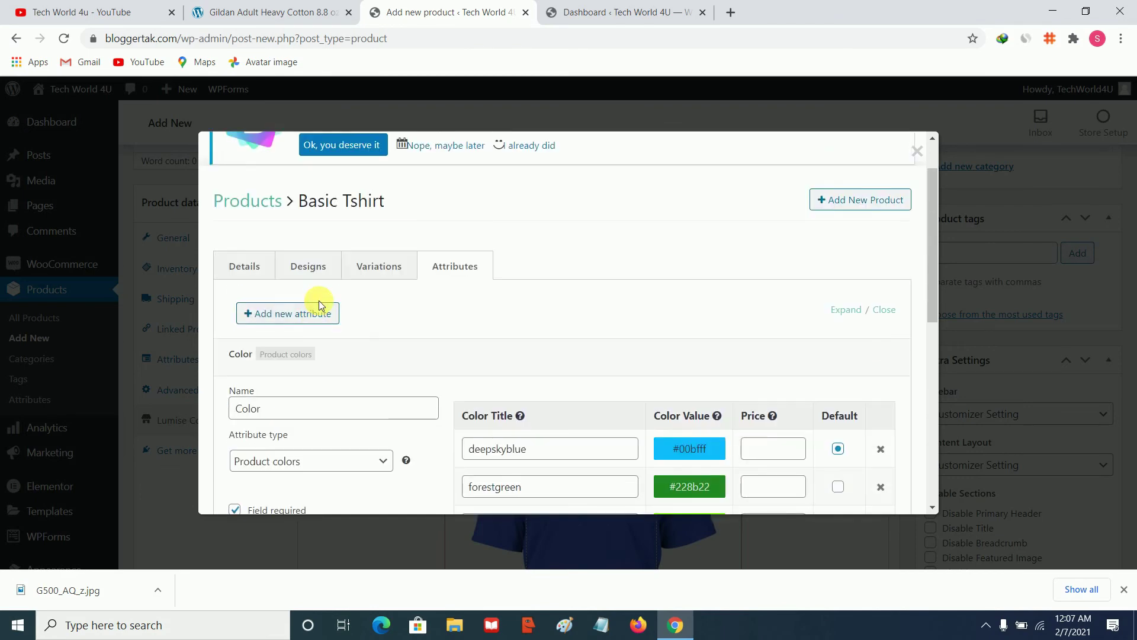
click(286, 319)
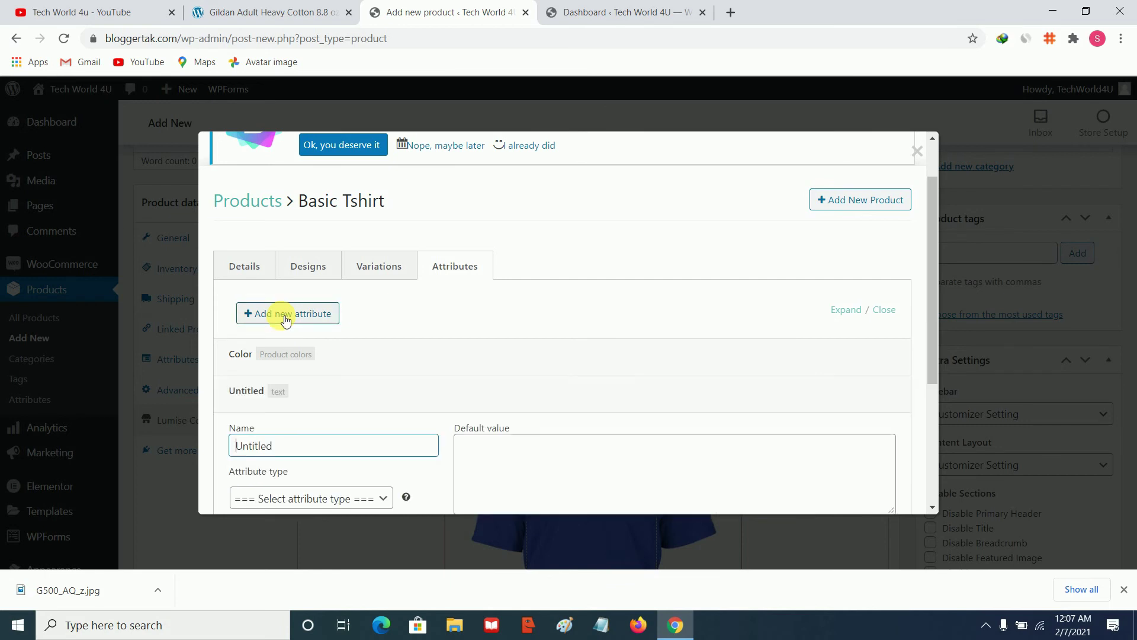
scroll(293, 335, down, 1)
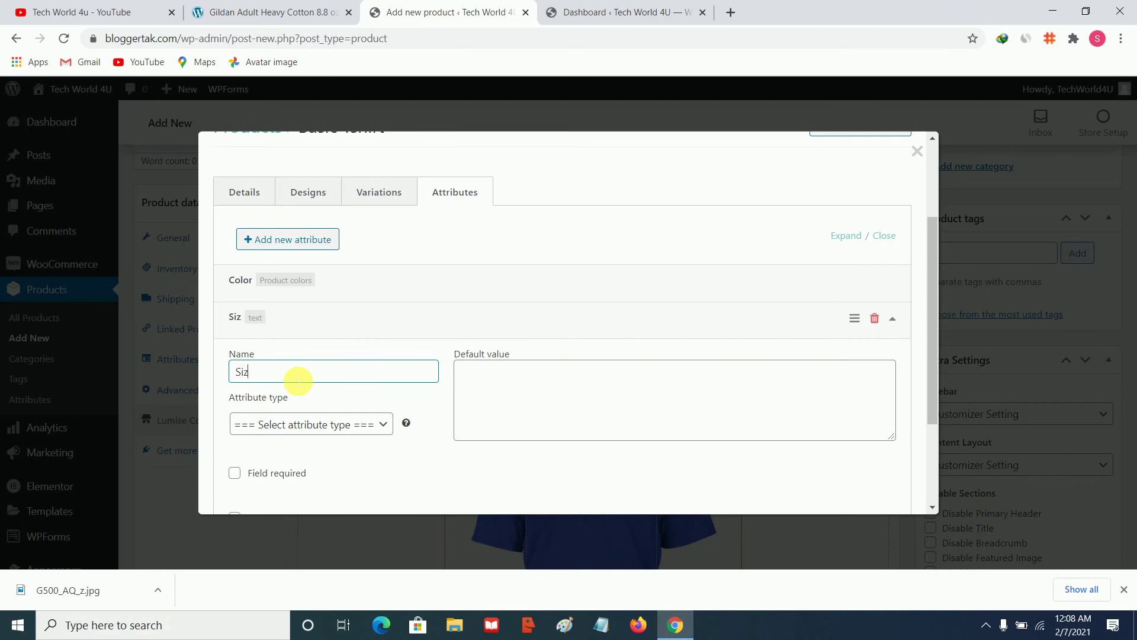
scroll(298, 379, down, 1)
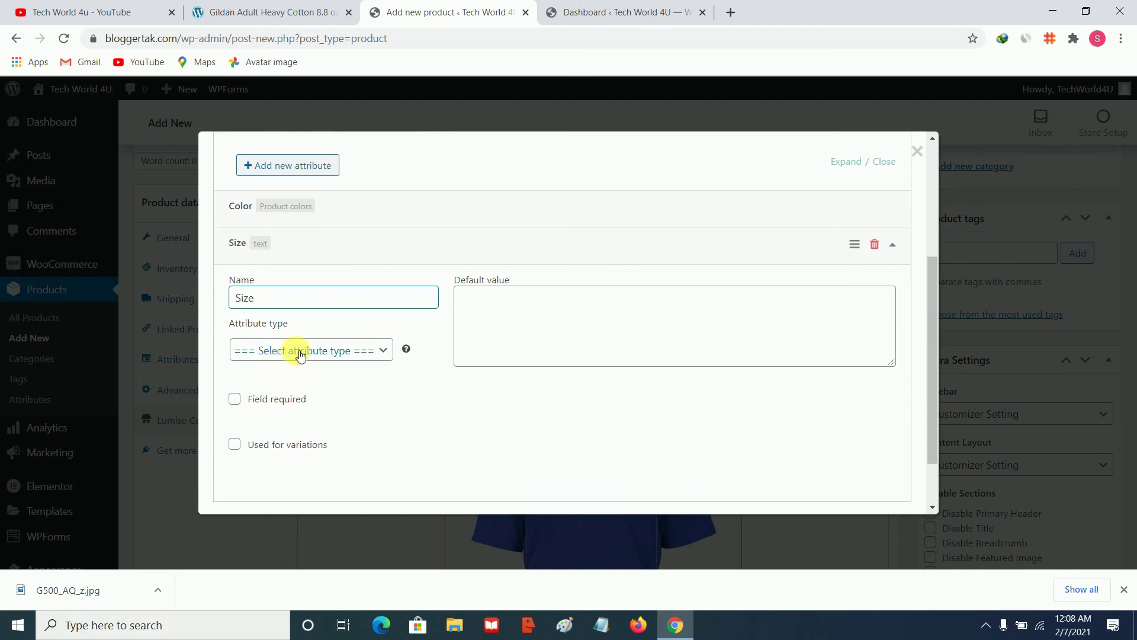
click(299, 353)
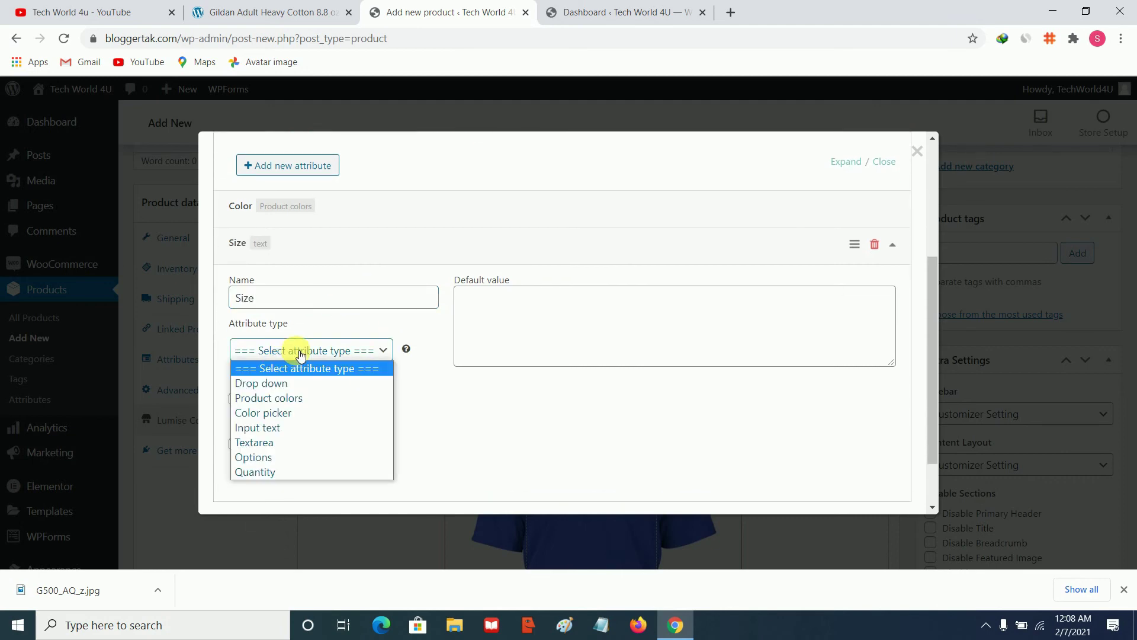
click(287, 383)
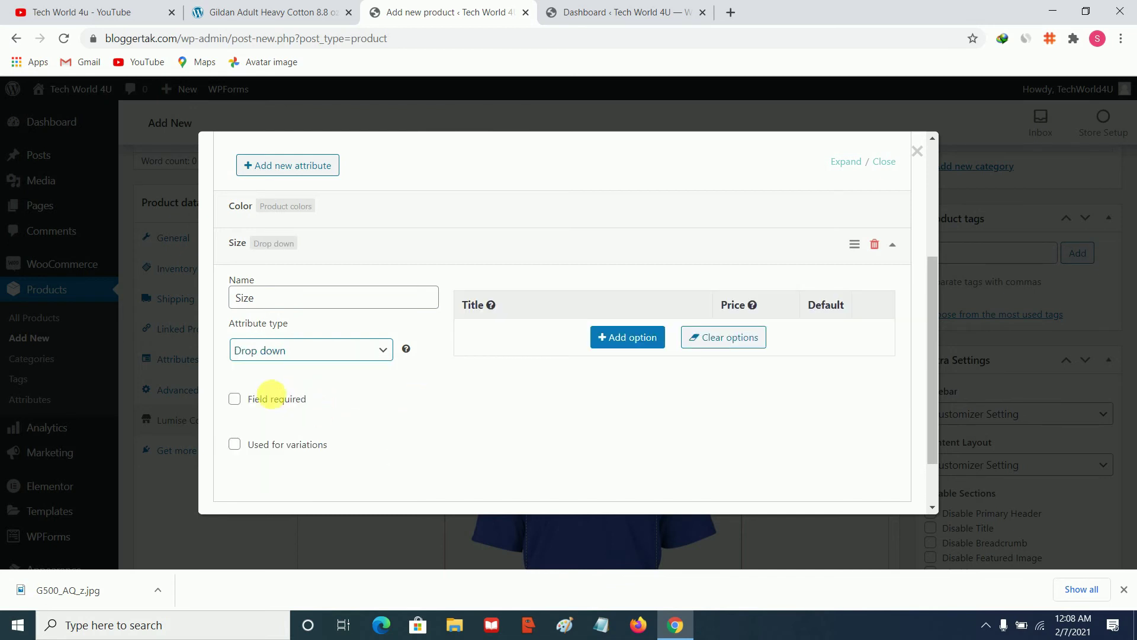
click(273, 399)
click(302, 445)
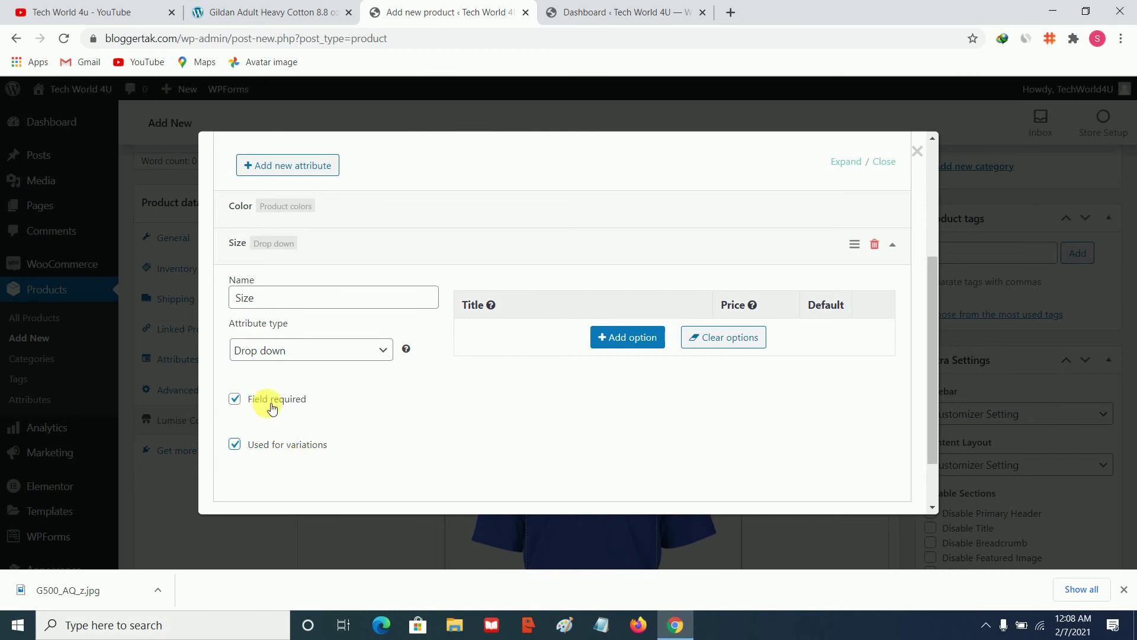
Add the options S, M, L, XL and 2XL to the Size attribute
click(637, 337)
click(575, 347)
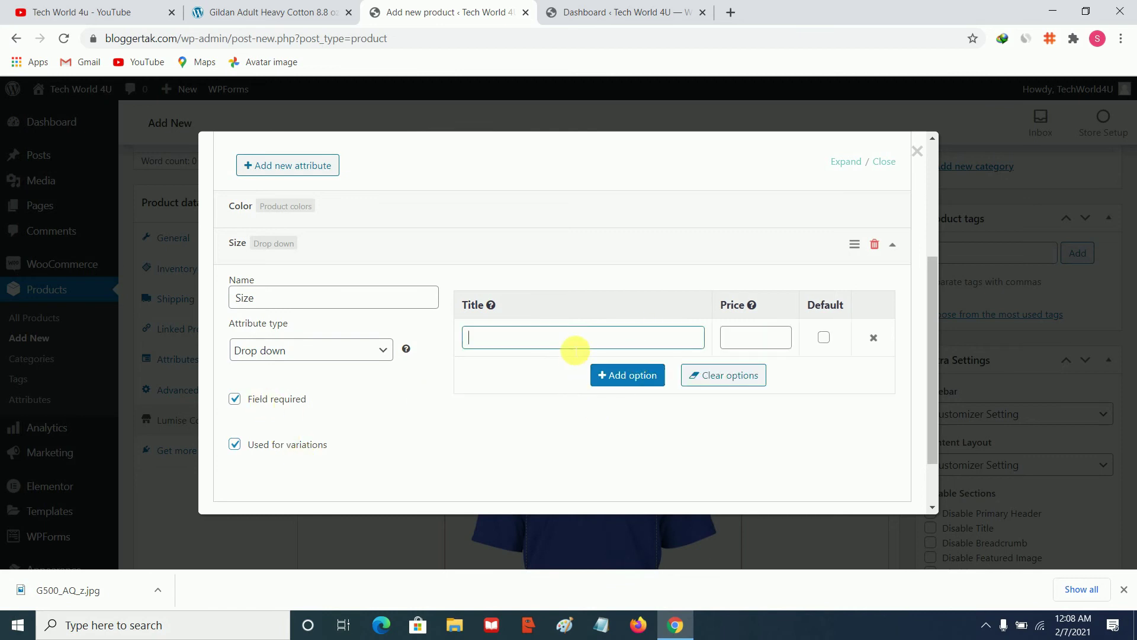
key(Caps_Lock)
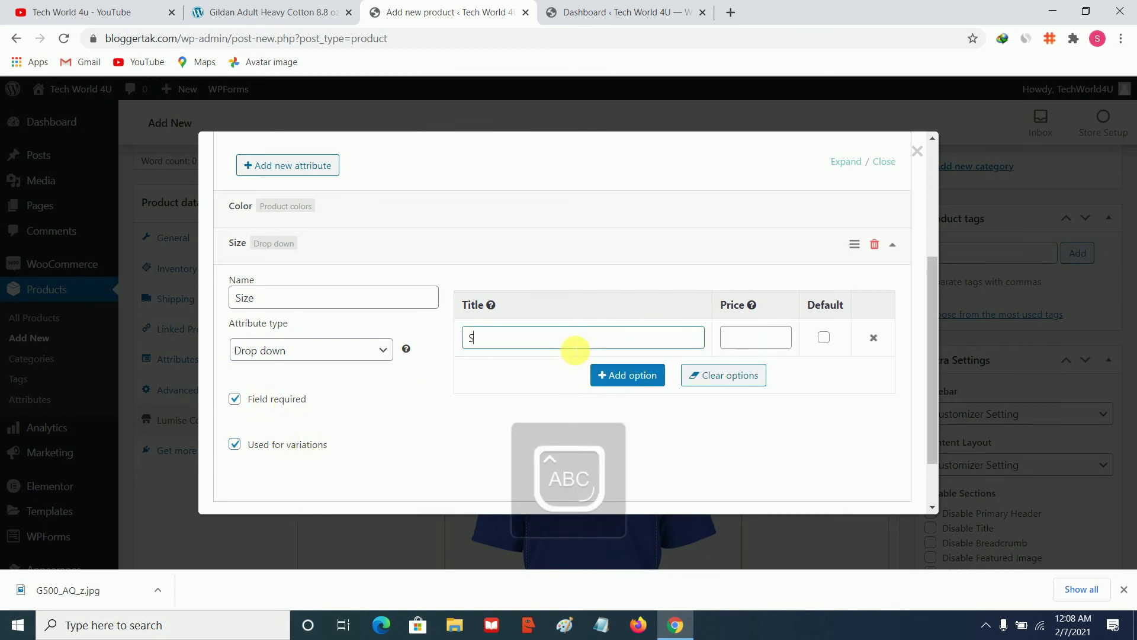
click(631, 379)
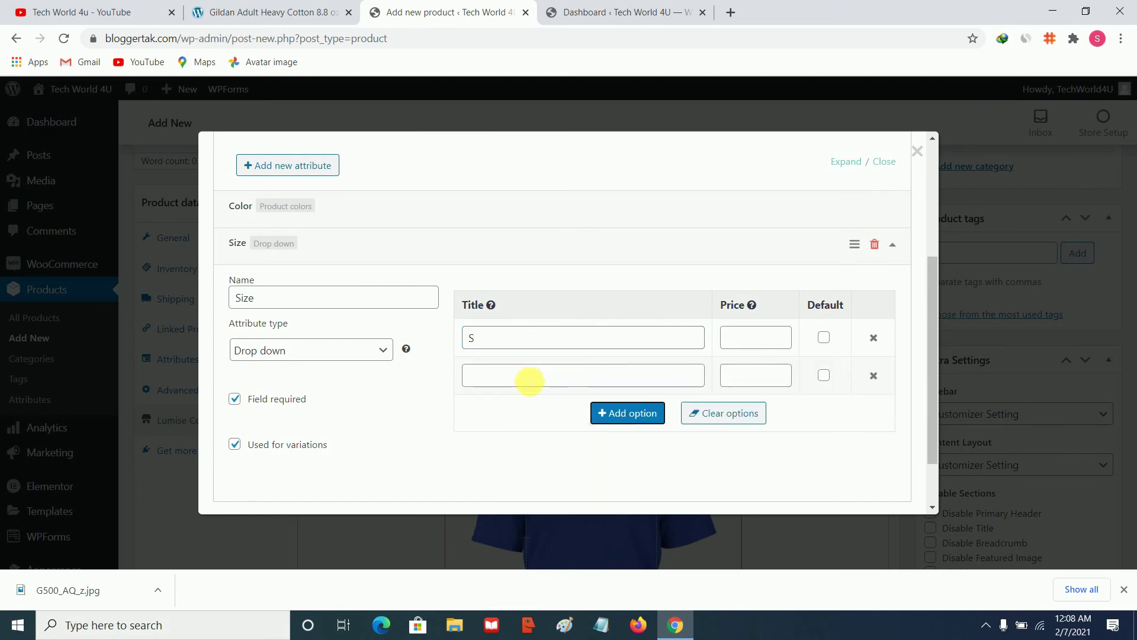
click(526, 382)
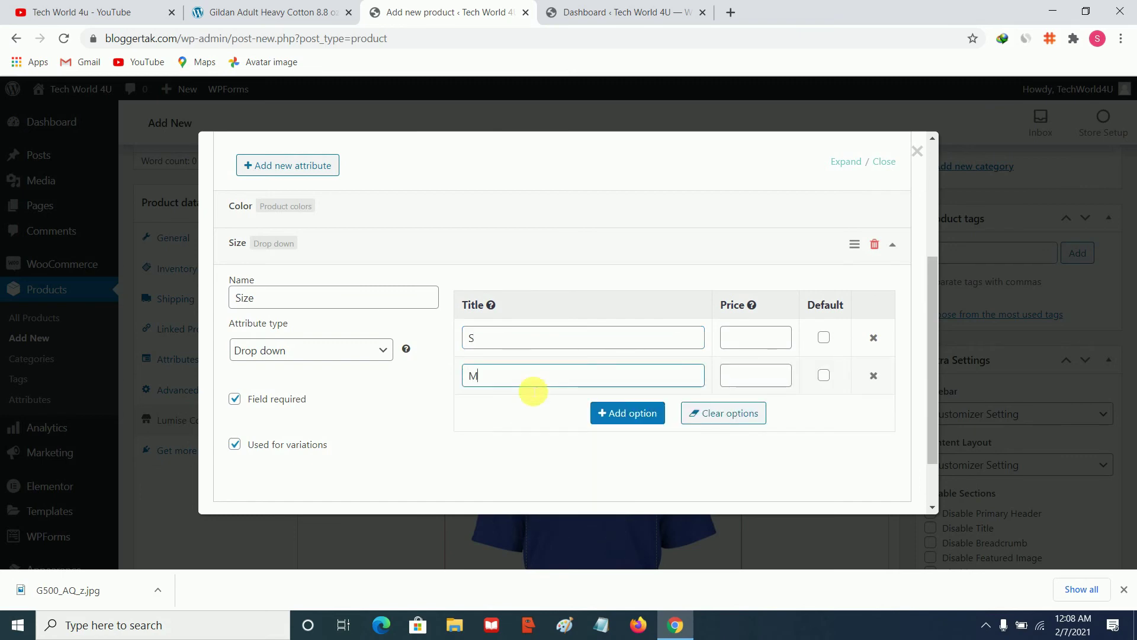
click(629, 413)
click(484, 410)
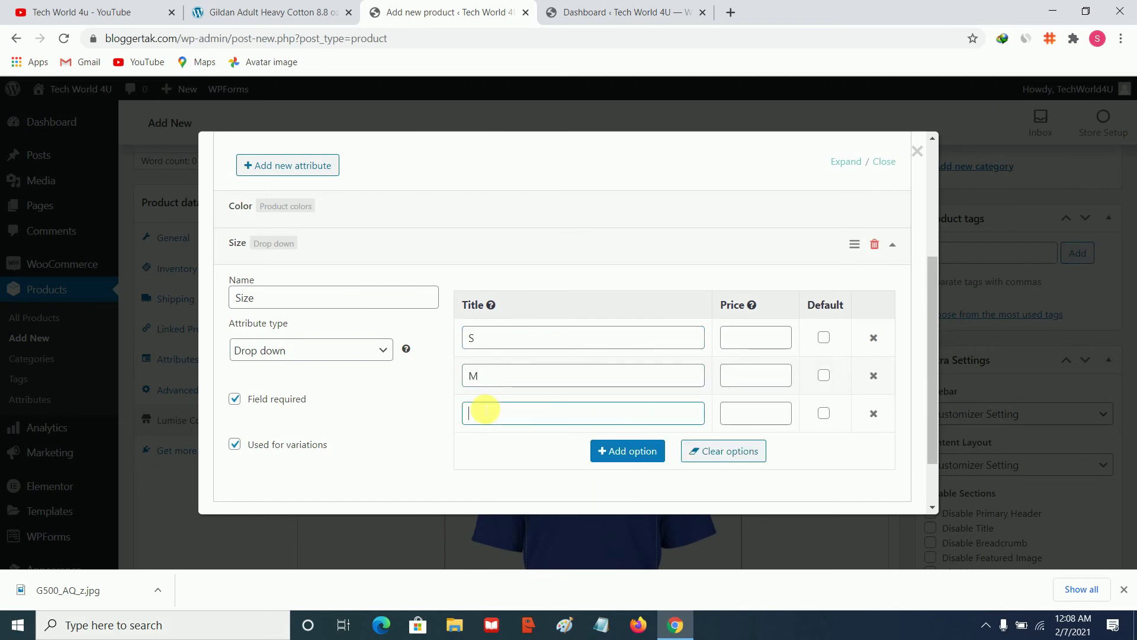
click(626, 451)
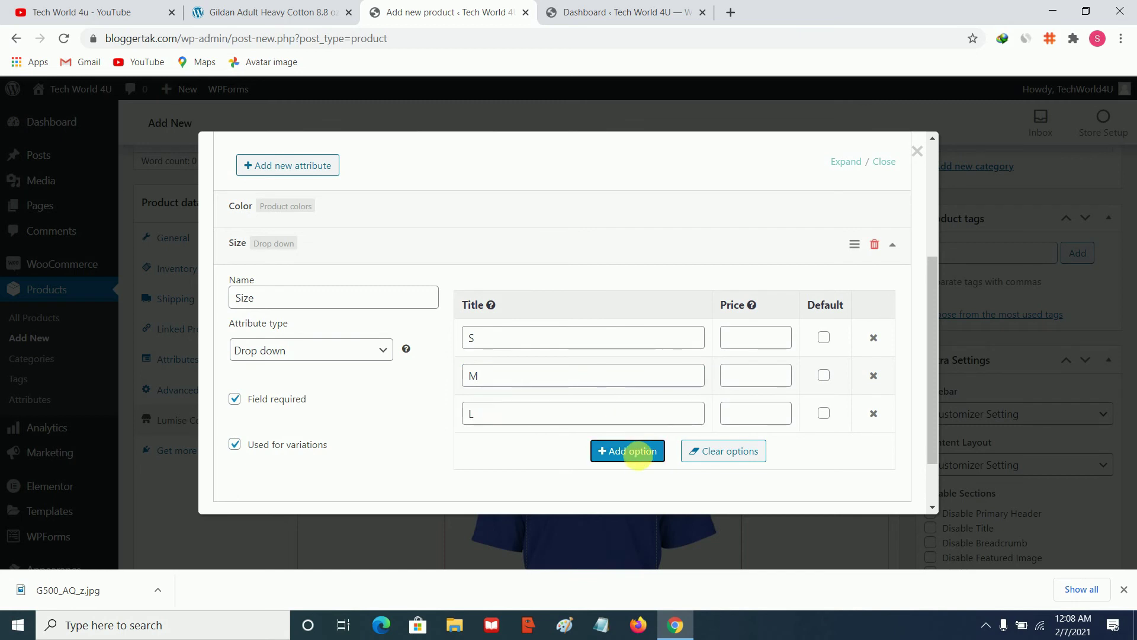
click(504, 451)
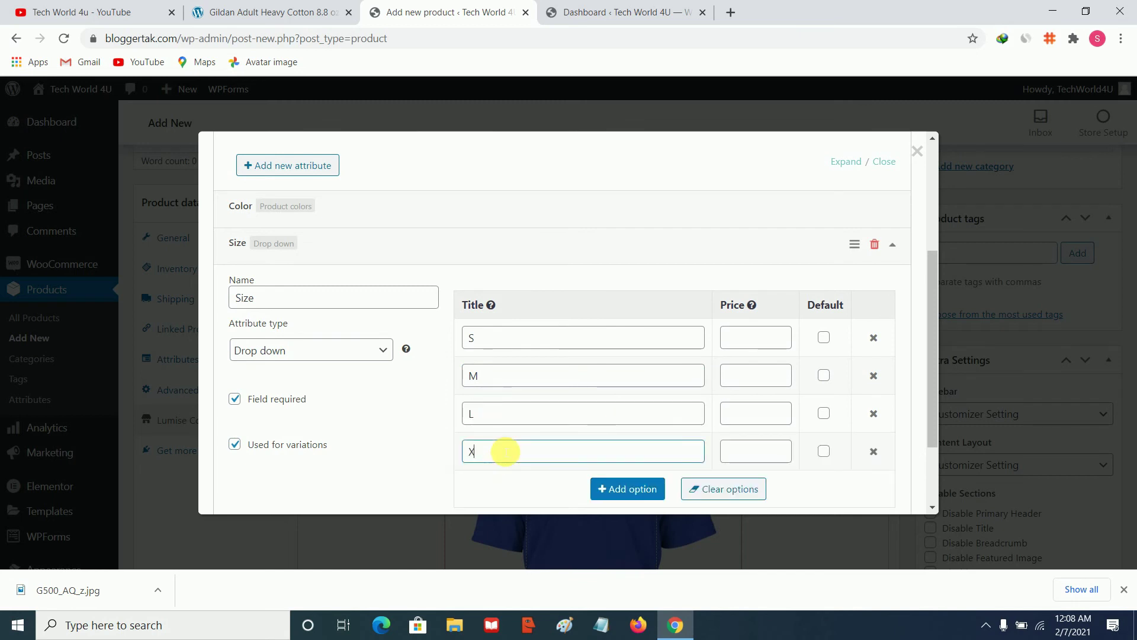
click(645, 489)
click(542, 489)
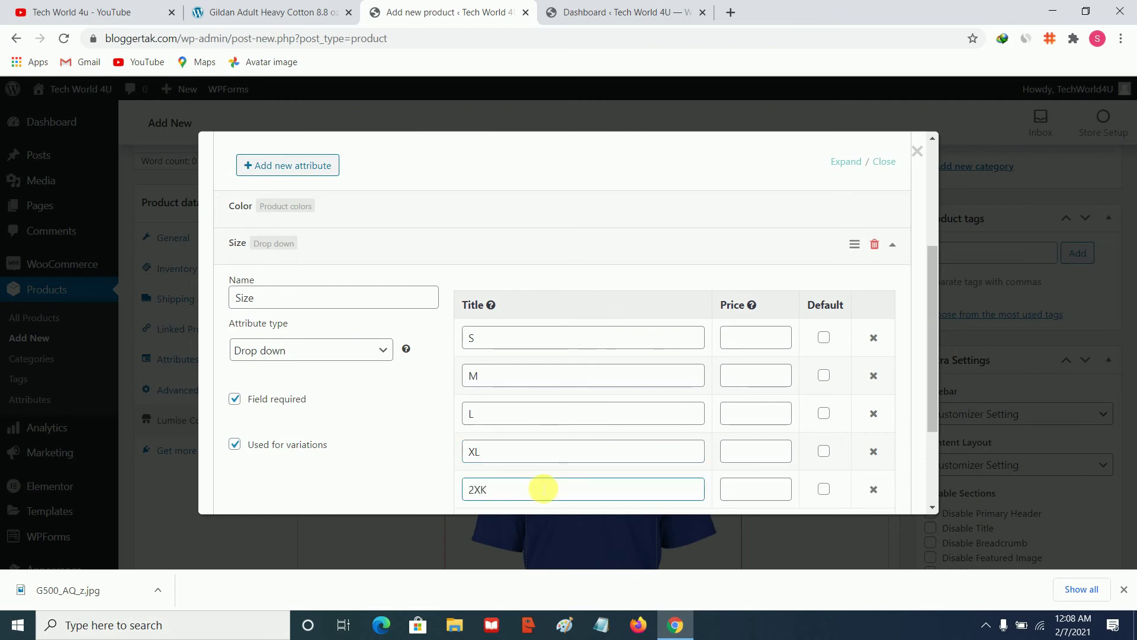
text(2XL)
Price the sizes S, M, L, XL and 2XL at 500, 600, 700, 800 and 900, and make S the default
scroll(542, 489, down, 1)
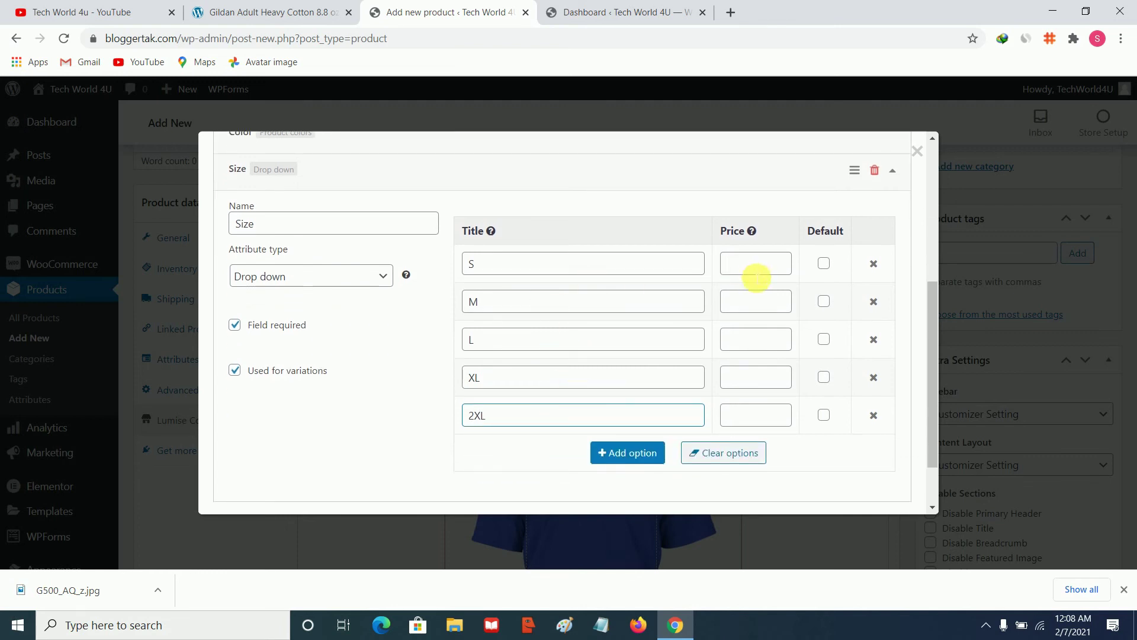
click(755, 271)
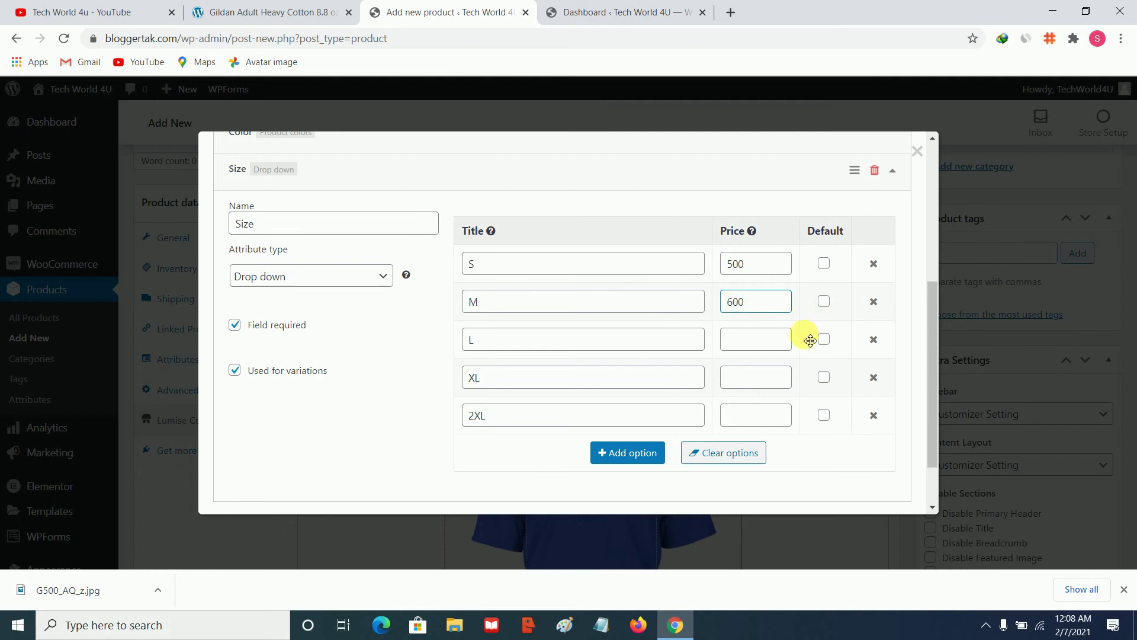
click(761, 340)
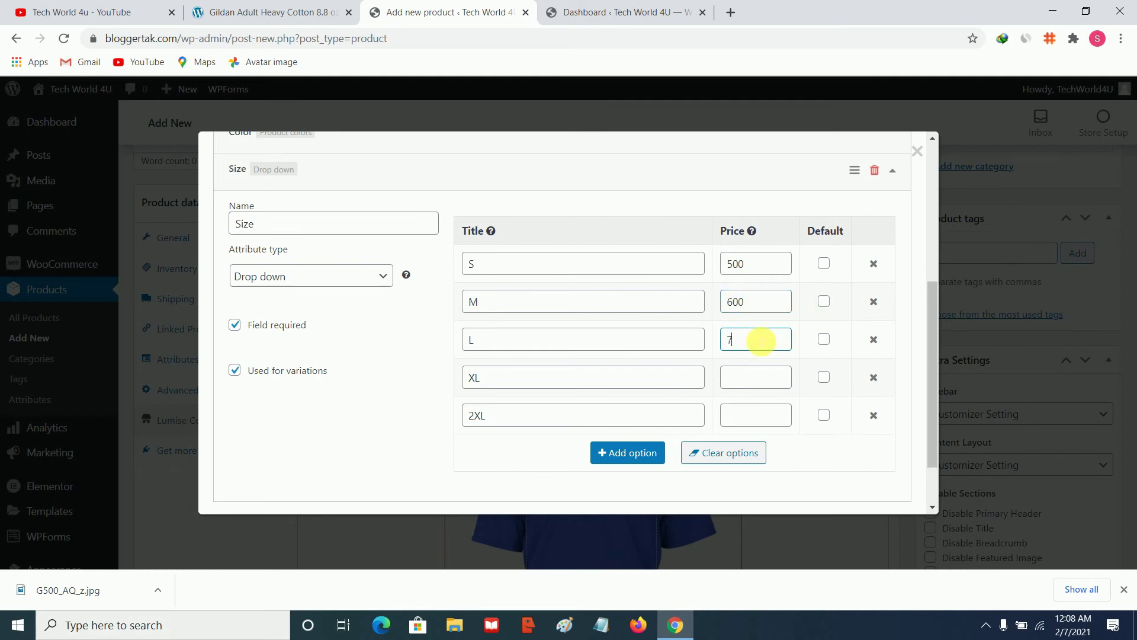
click(761, 378)
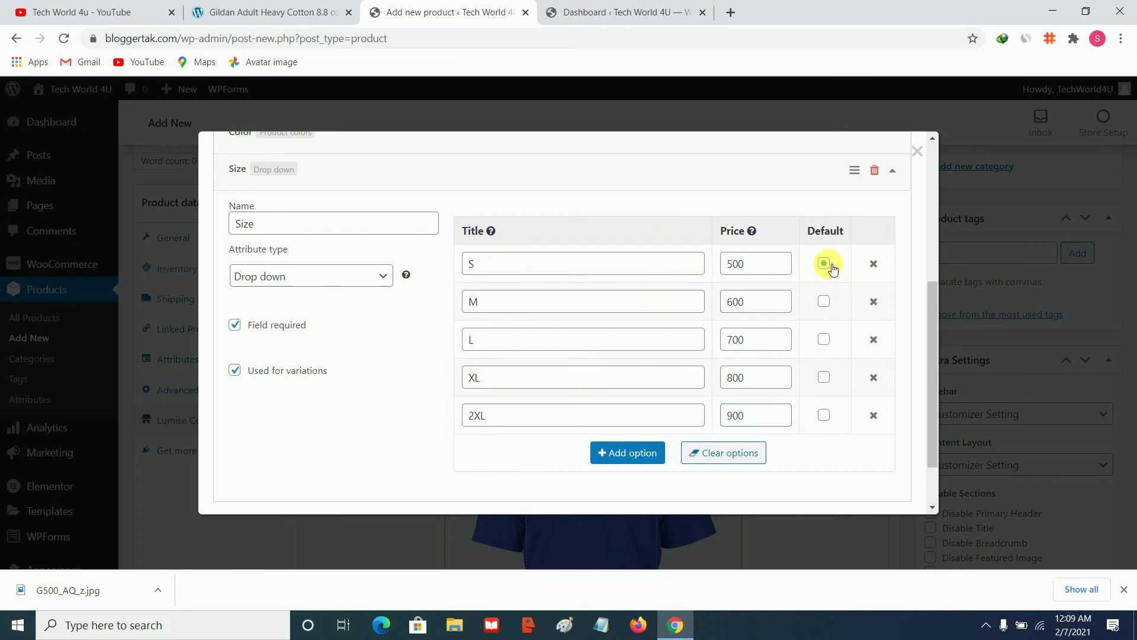
Add a new variation to the Basic Tshirt and check its color choices, leaving it at Any Color
scroll(359, 232, up, 3)
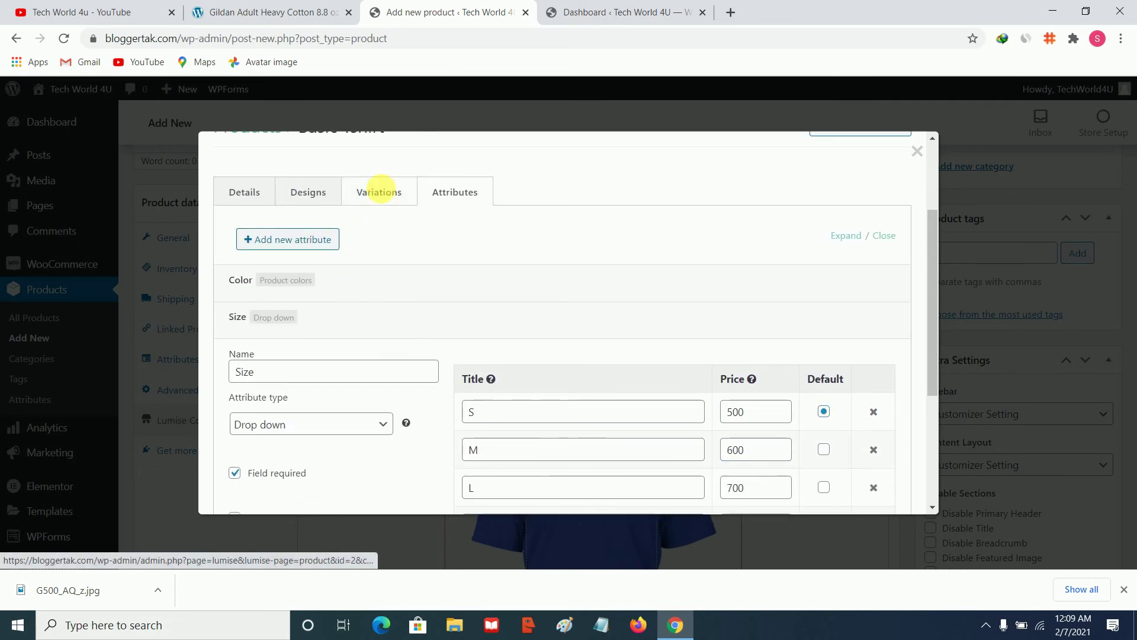
click(379, 192)
click(289, 347)
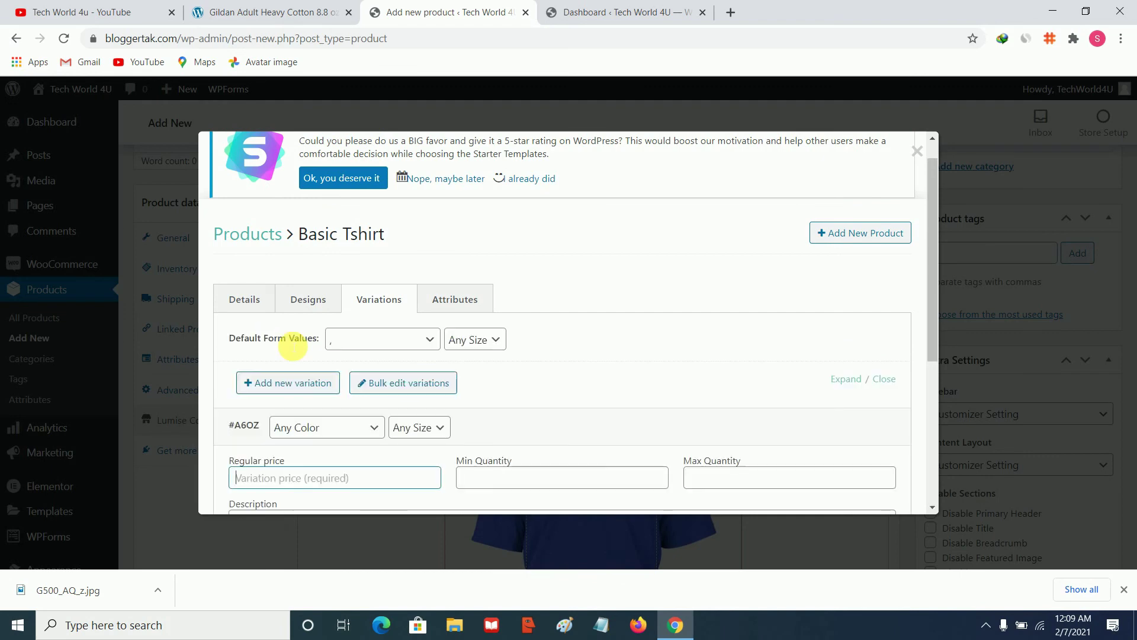
scroll(419, 368, down, 3)
scroll(339, 391, down, 2)
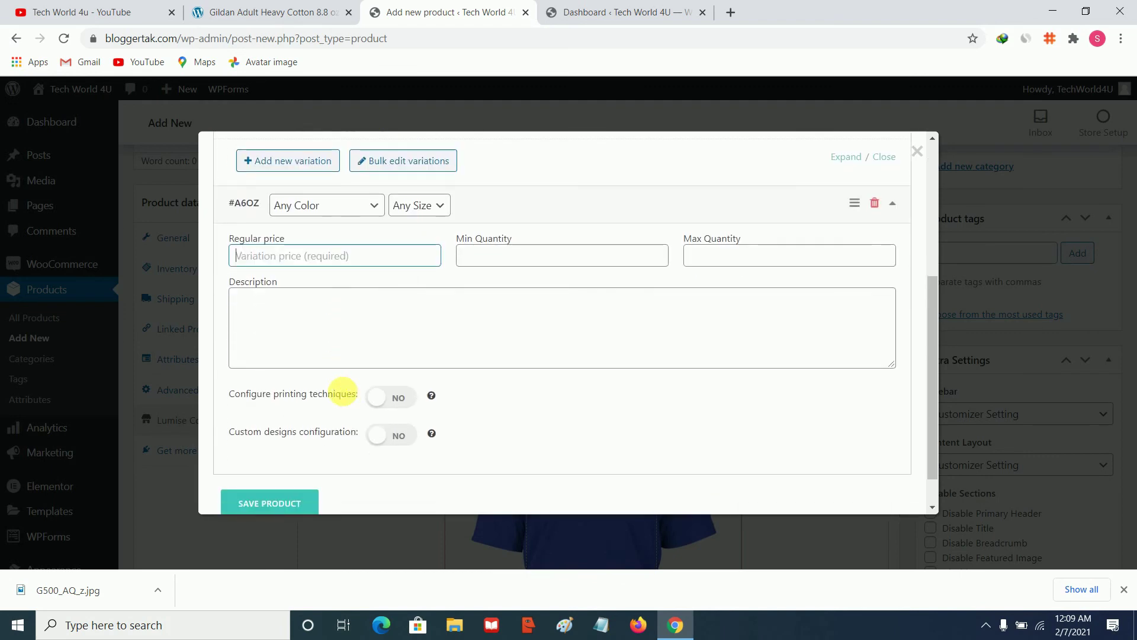
click(329, 206)
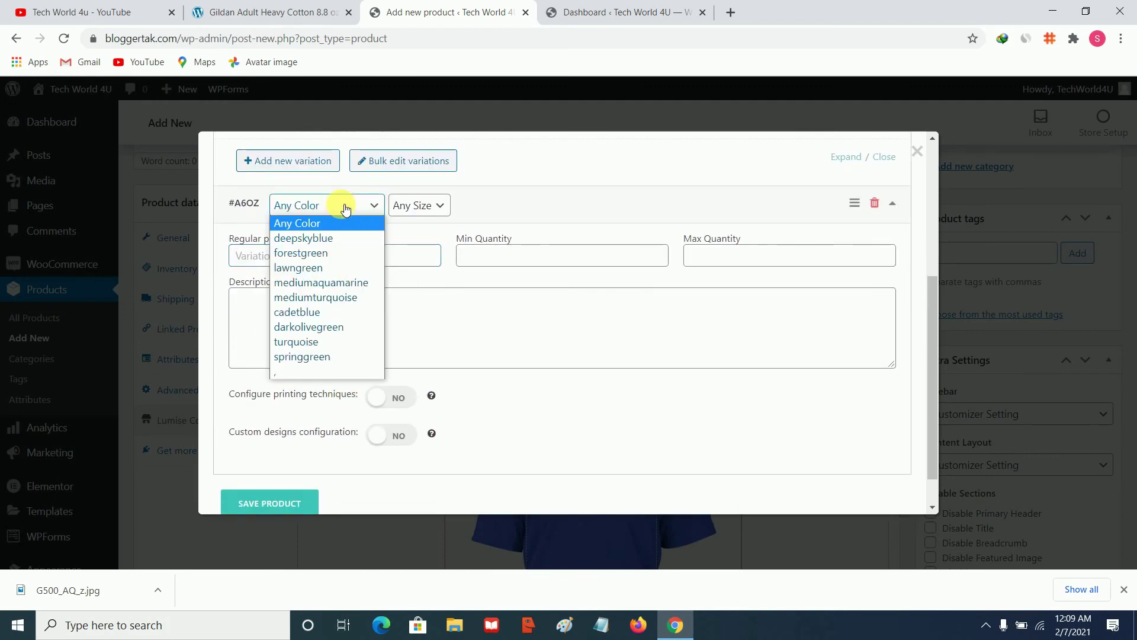
click(418, 224)
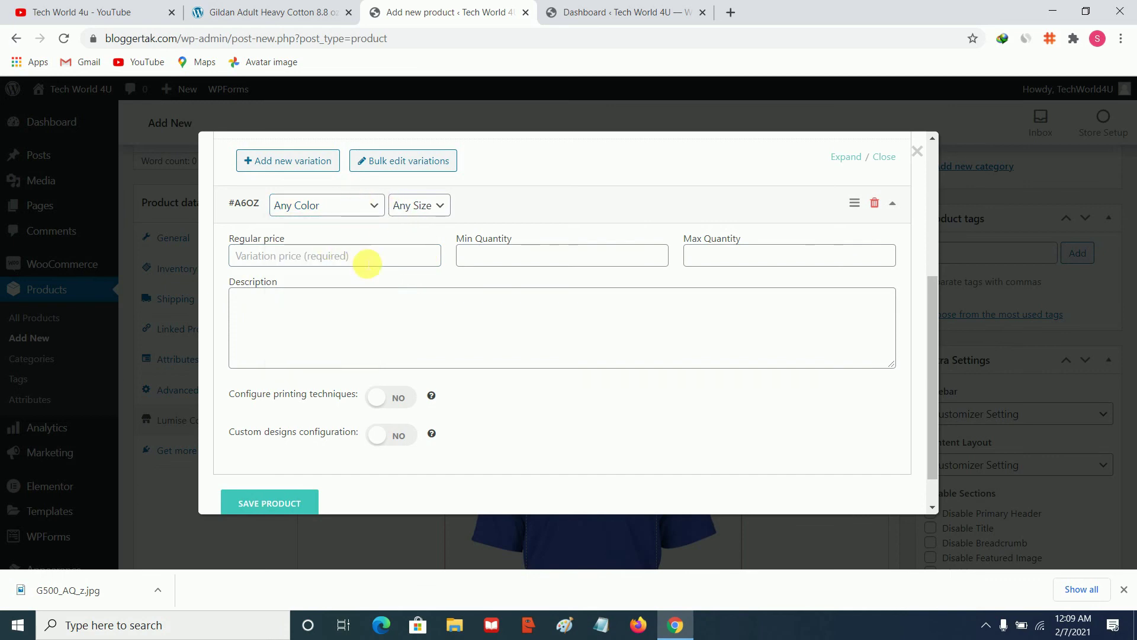
Save the Basic Tshirt product base and publish the Gildan Adult Heavy Cotton T-Shirt product
scroll(308, 385, down, 1)
click(278, 464)
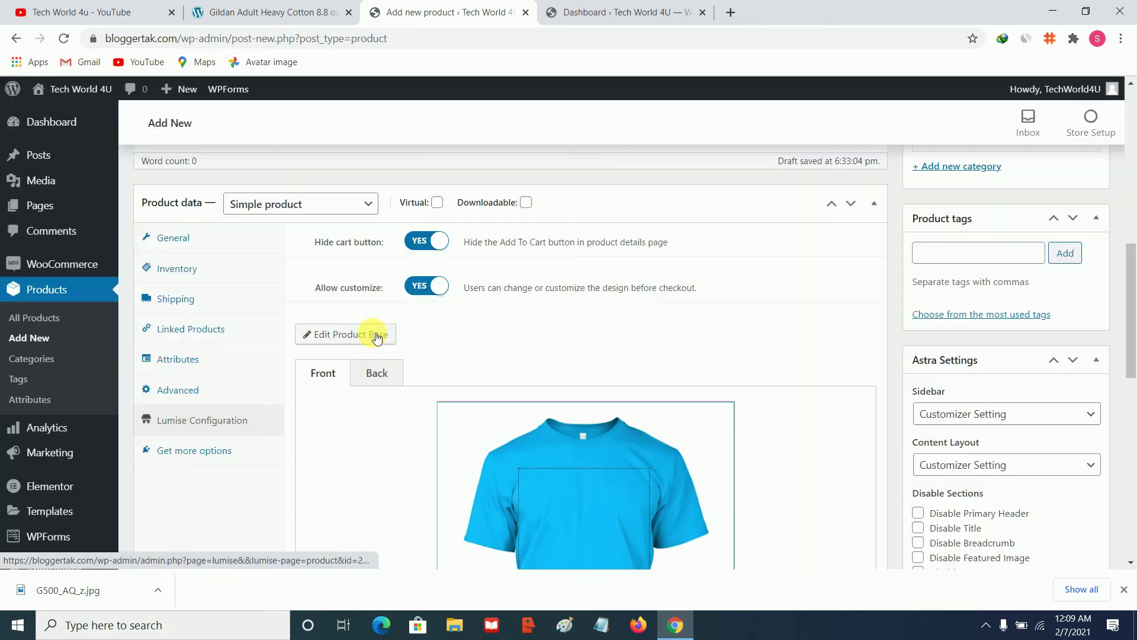
scroll(764, 325, down, 3)
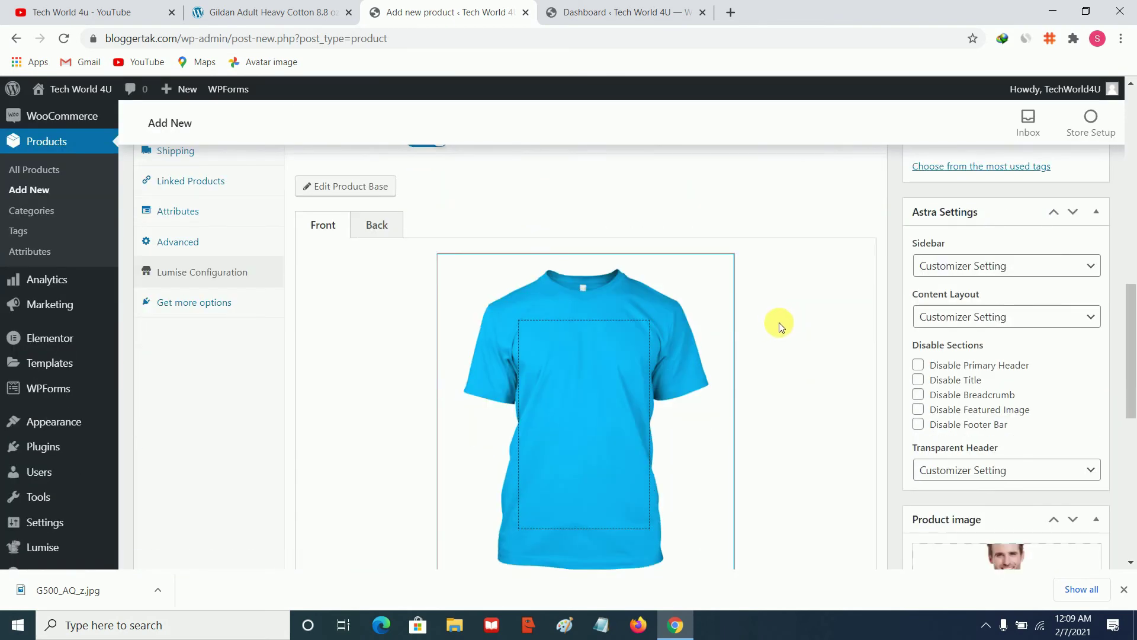
scroll(779, 322, down, 6)
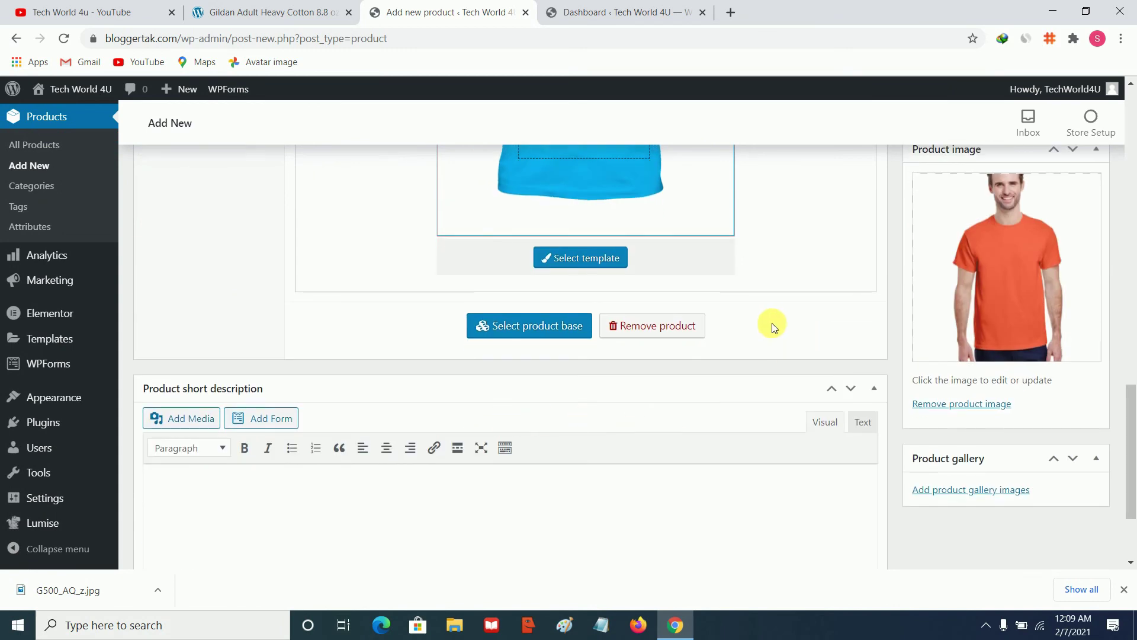
scroll(772, 322, up, 10)
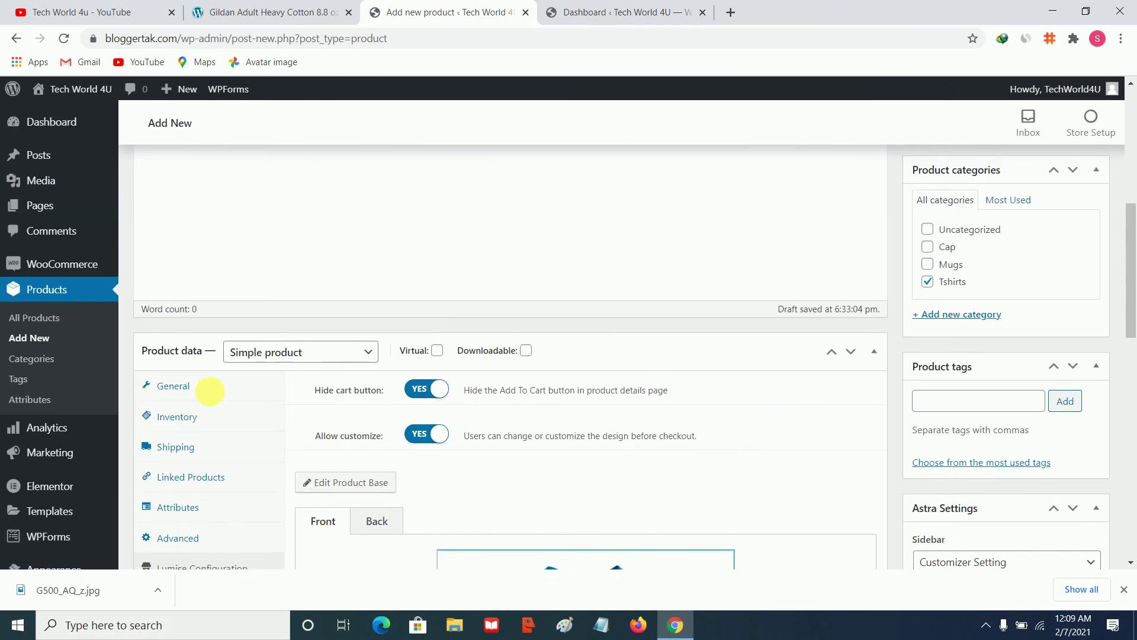
scroll(1083, 335, up, 4)
click(1071, 337)
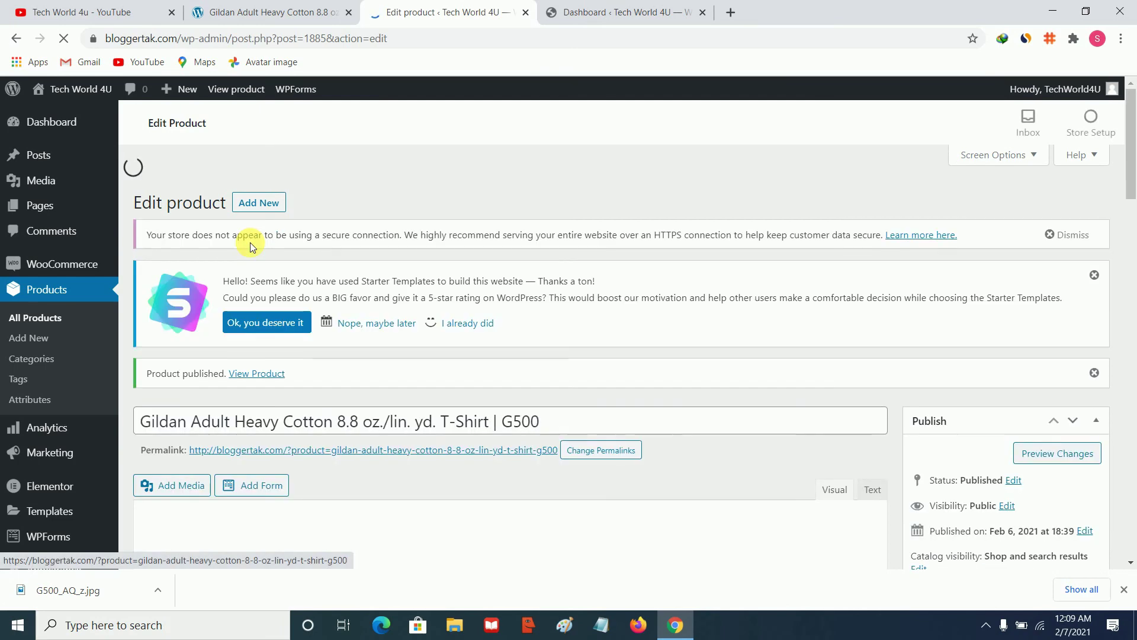
View the published Gildan T-shirt product page in a new tab and start customizing the shirt
scroll(249, 265, down, 1)
right_click(252, 267)
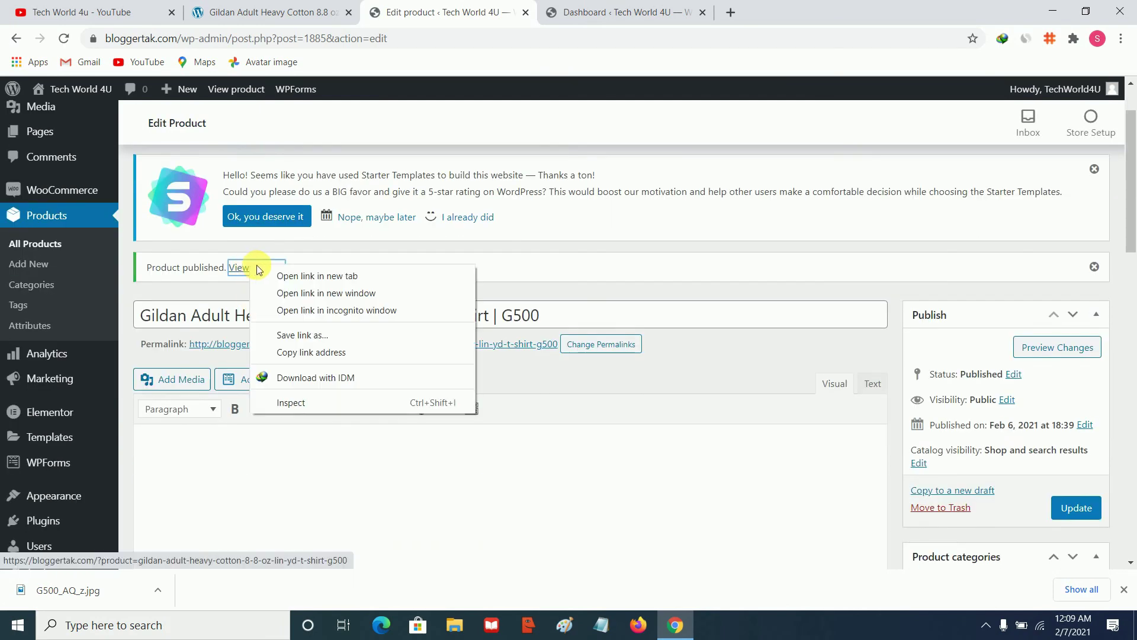
click(269, 275)
click(581, 12)
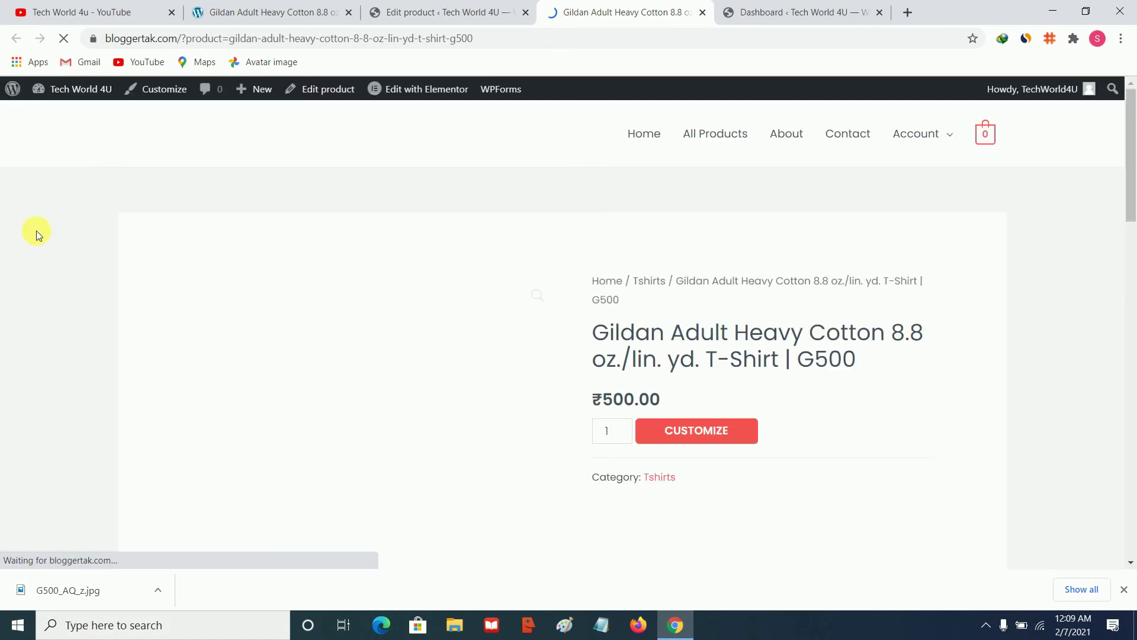
scroll(370, 296, down, 5)
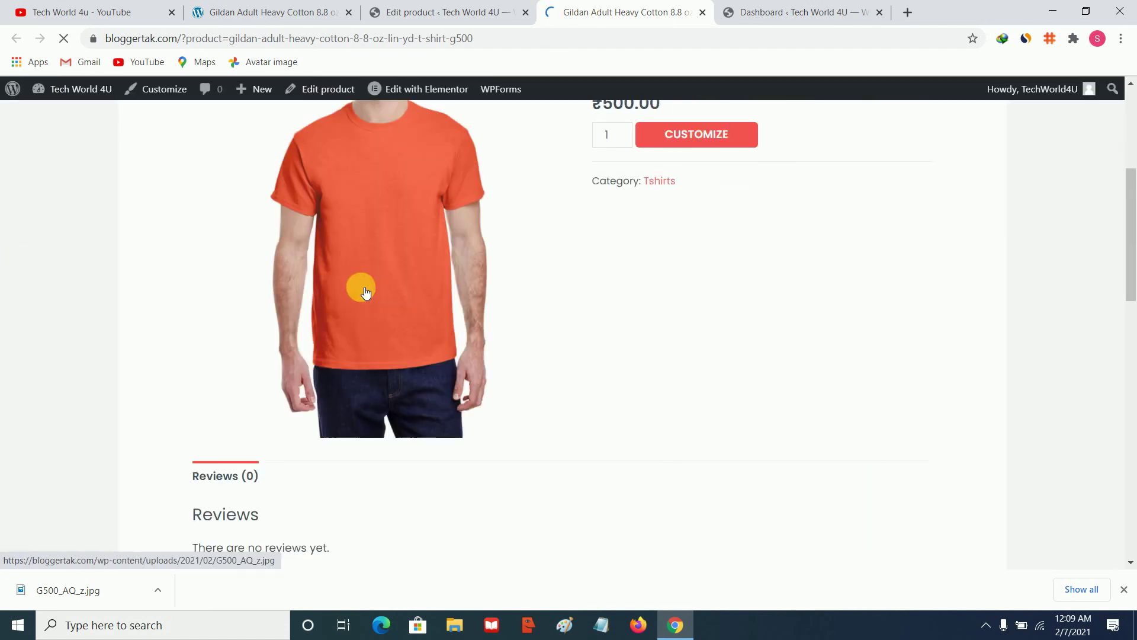
scroll(380, 338, up, 3)
scroll(983, 367, down, 1)
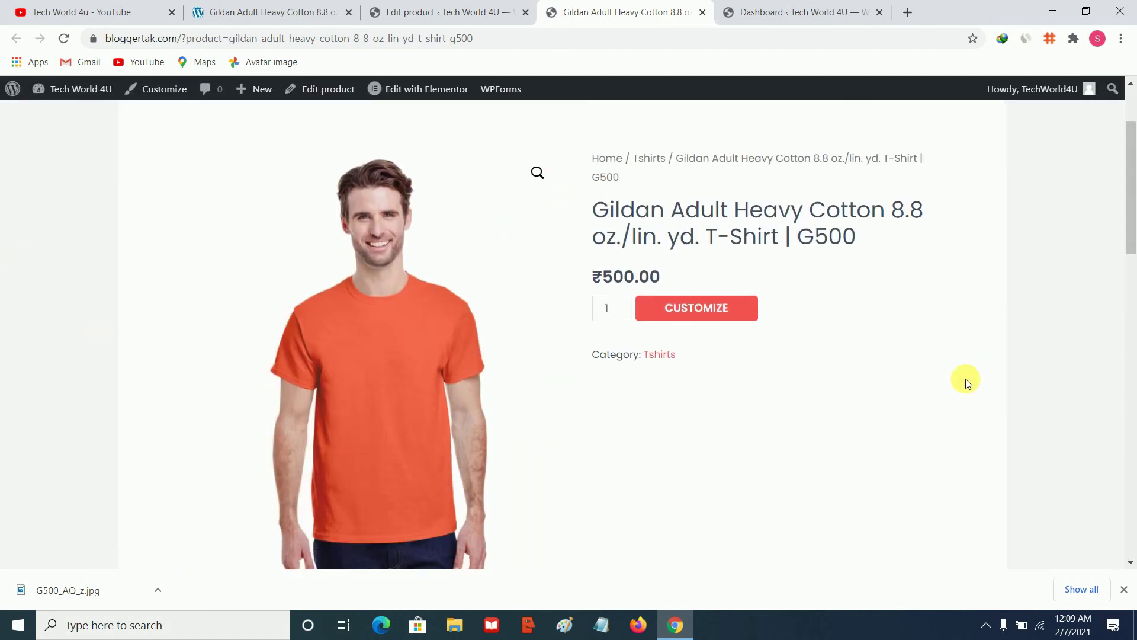
scroll(965, 378, up, 1)
click(684, 368)
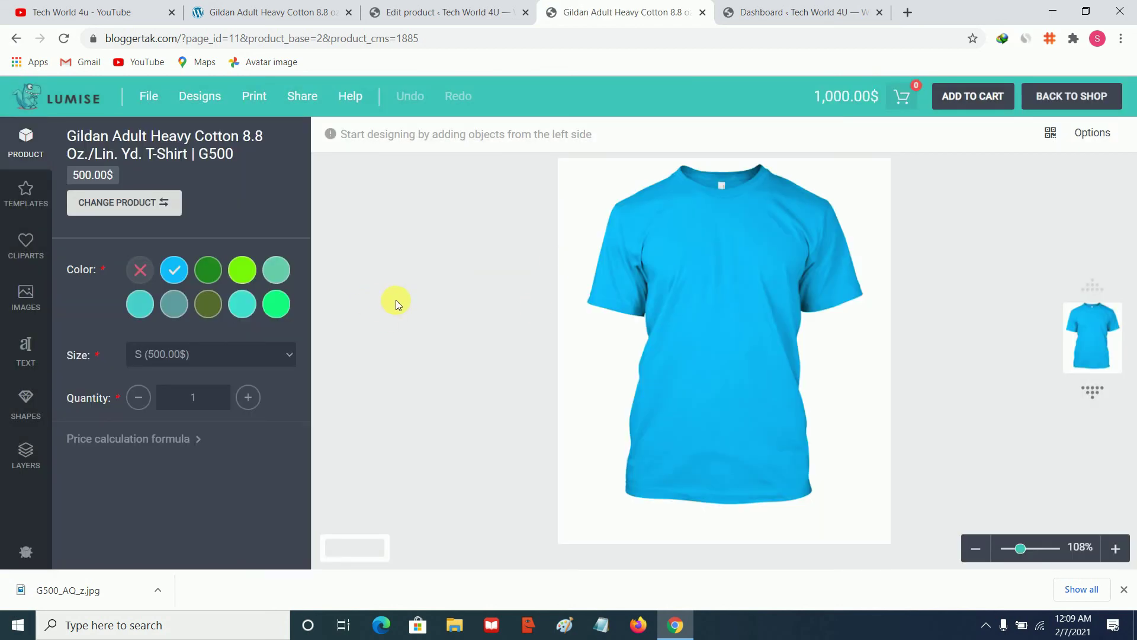
Try several color swatches on the shirt, including lawngreen, and choose springgreen
click(240, 269)
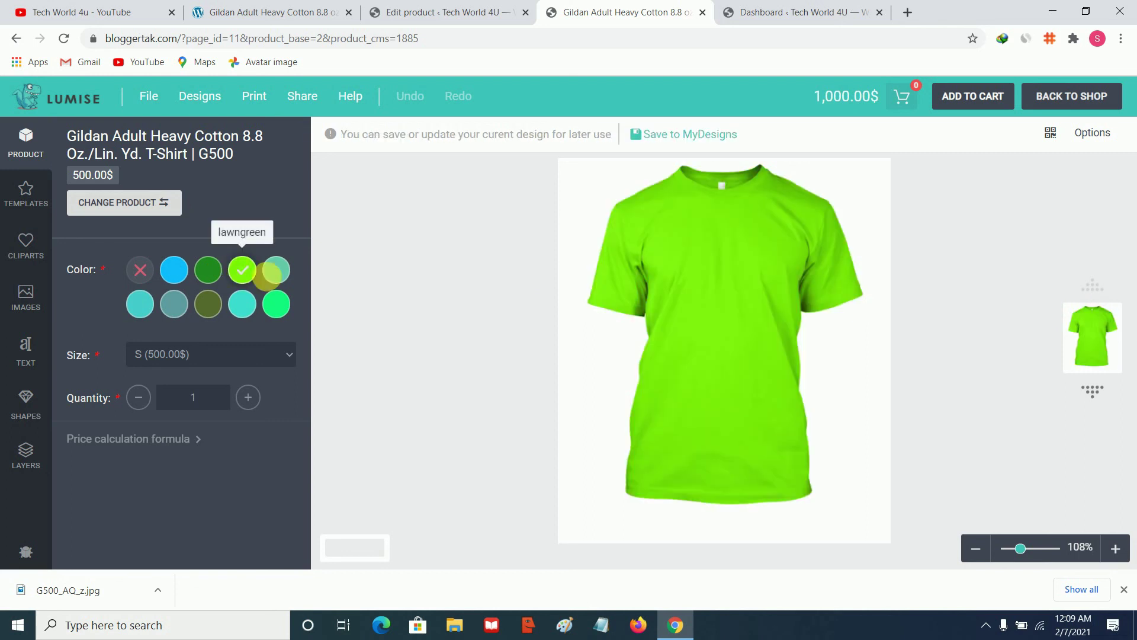
click(276, 270)
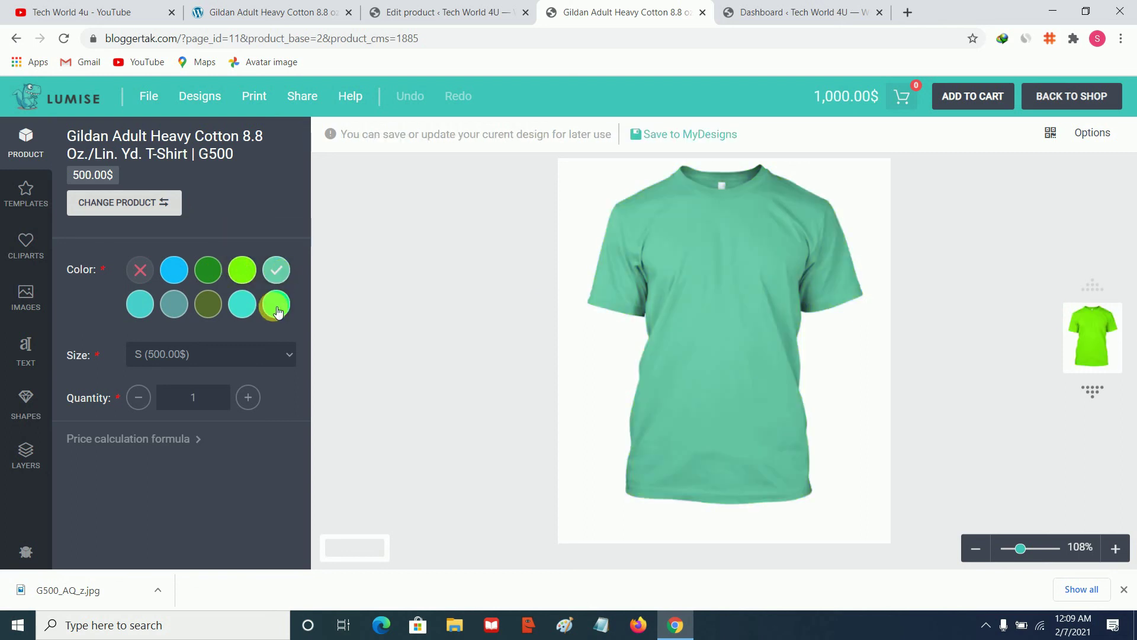
click(175, 277)
click(208, 270)
click(140, 304)
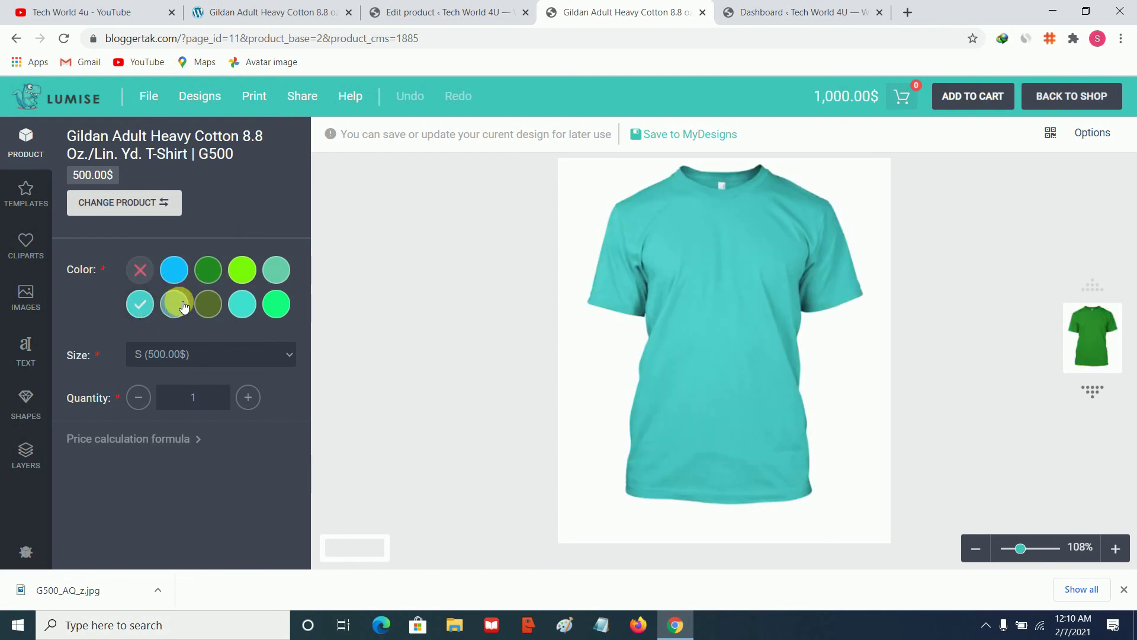
click(175, 304)
click(242, 304)
click(276, 304)
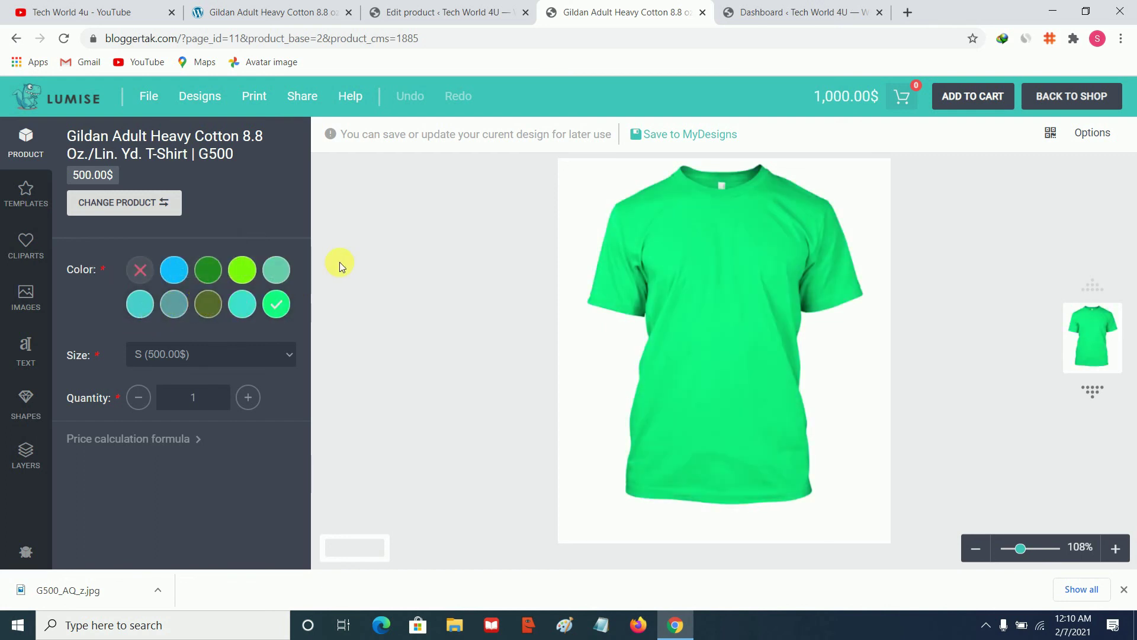
Compare the available shirt sizes, choose size L and keep the quantity at 1
click(171, 353)
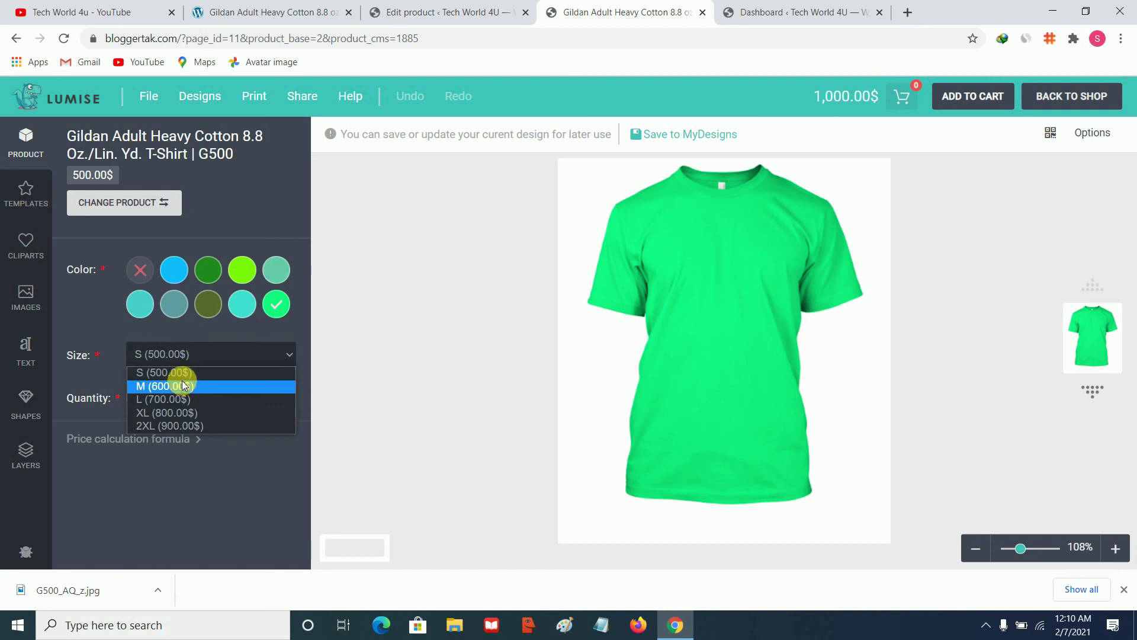
click(182, 385)
click(208, 358)
click(199, 385)
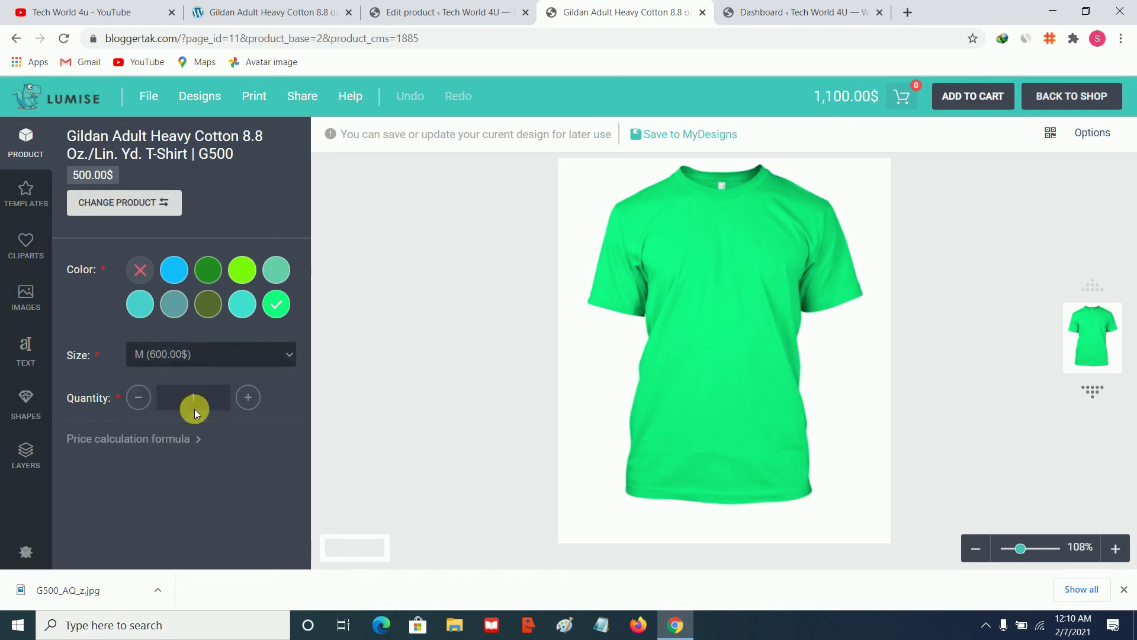
click(195, 410)
click(214, 356)
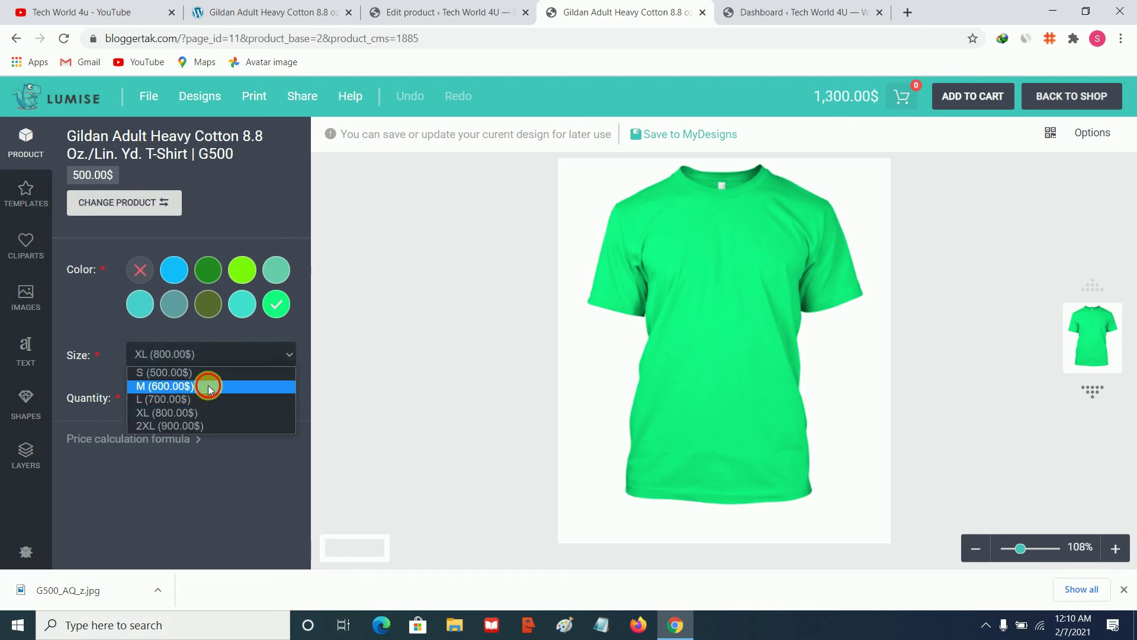
click(208, 386)
click(233, 354)
click(224, 384)
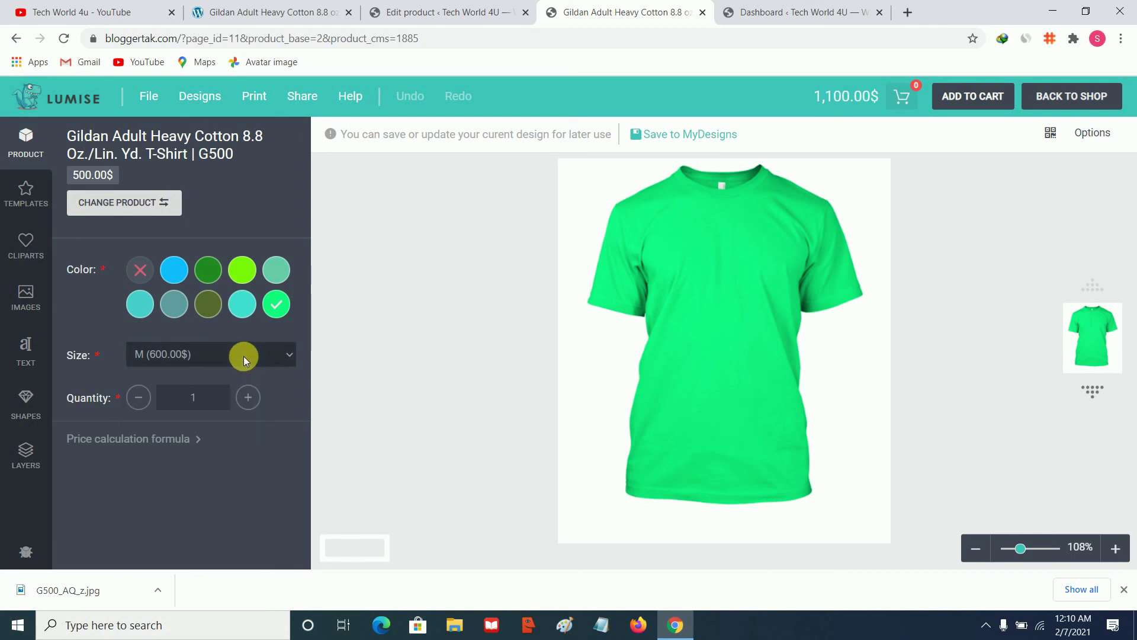
click(243, 356)
click(217, 373)
click(238, 354)
click(225, 397)
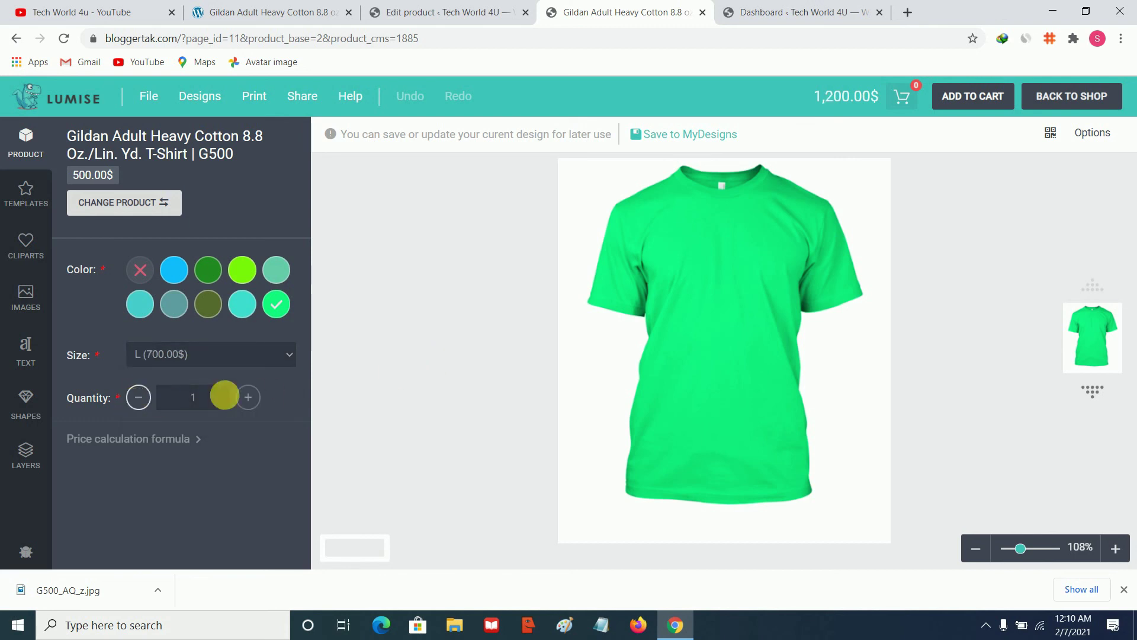
click(248, 396)
click(138, 397)
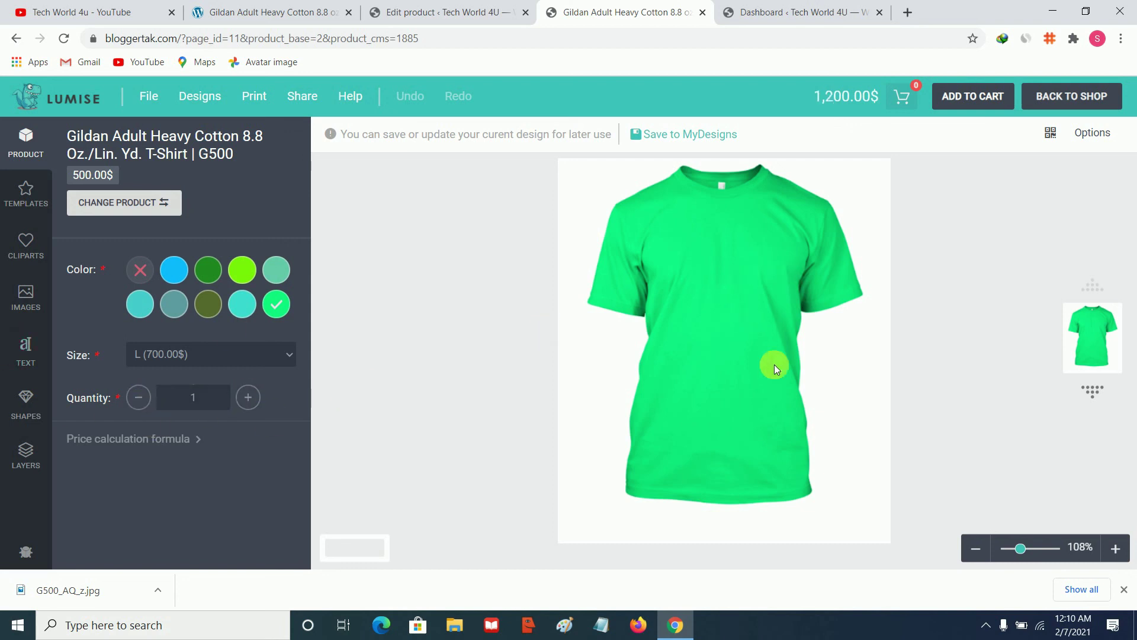
Add the curved text "Bridge" in Anton to the shirt front, then shrink and move it slightly higher
click(17, 352)
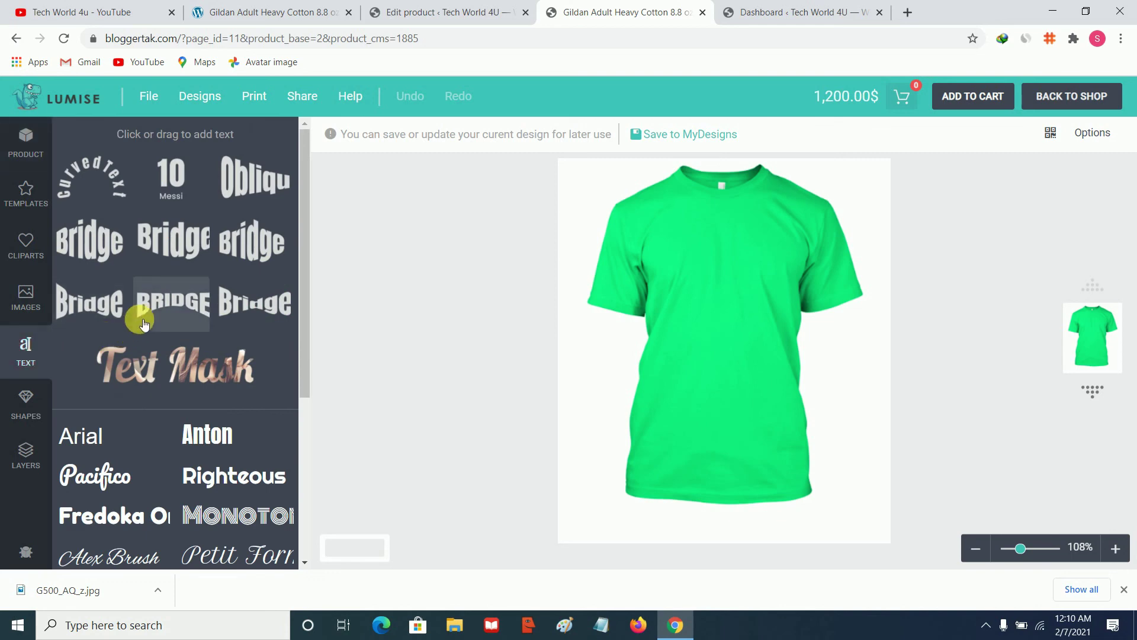
click(116, 385)
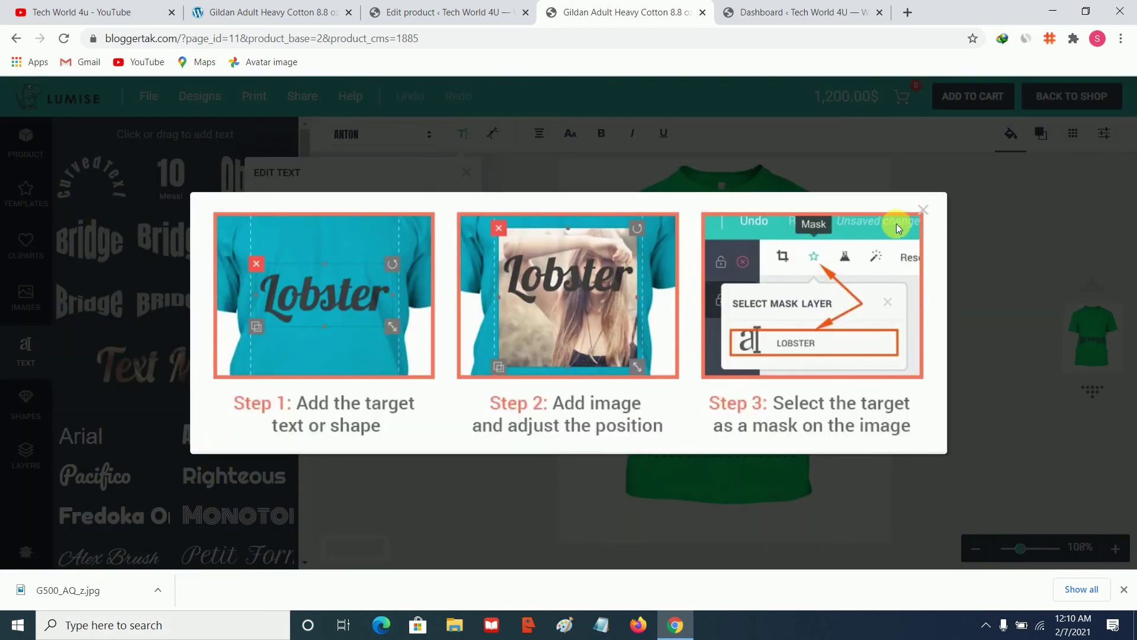
click(923, 209)
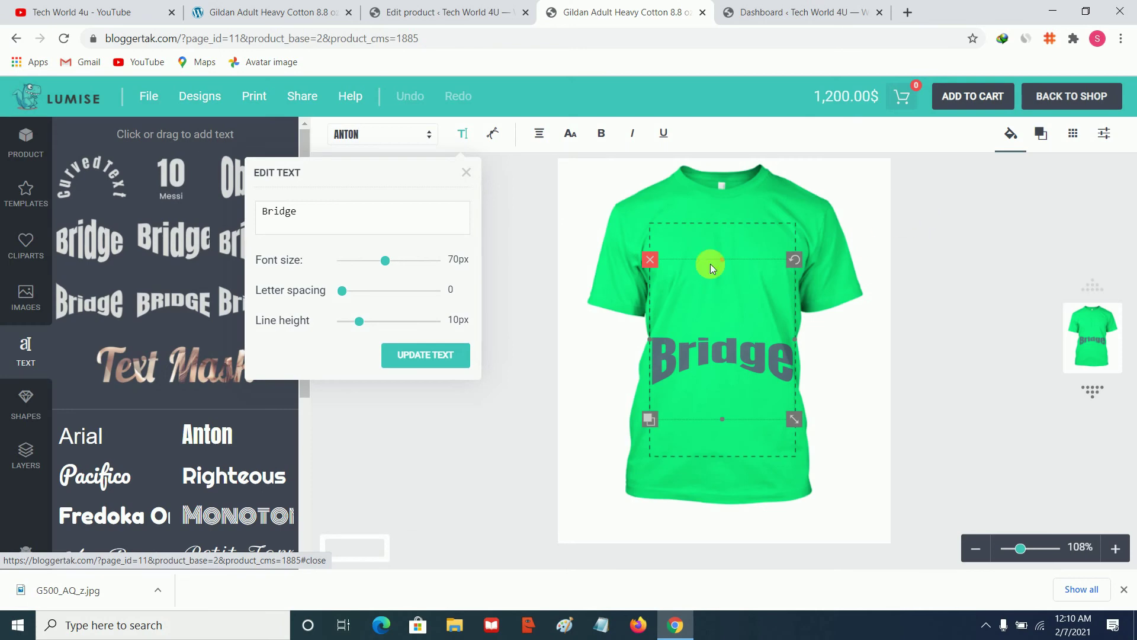
click(409, 429)
drag(673, 342, 685, 317)
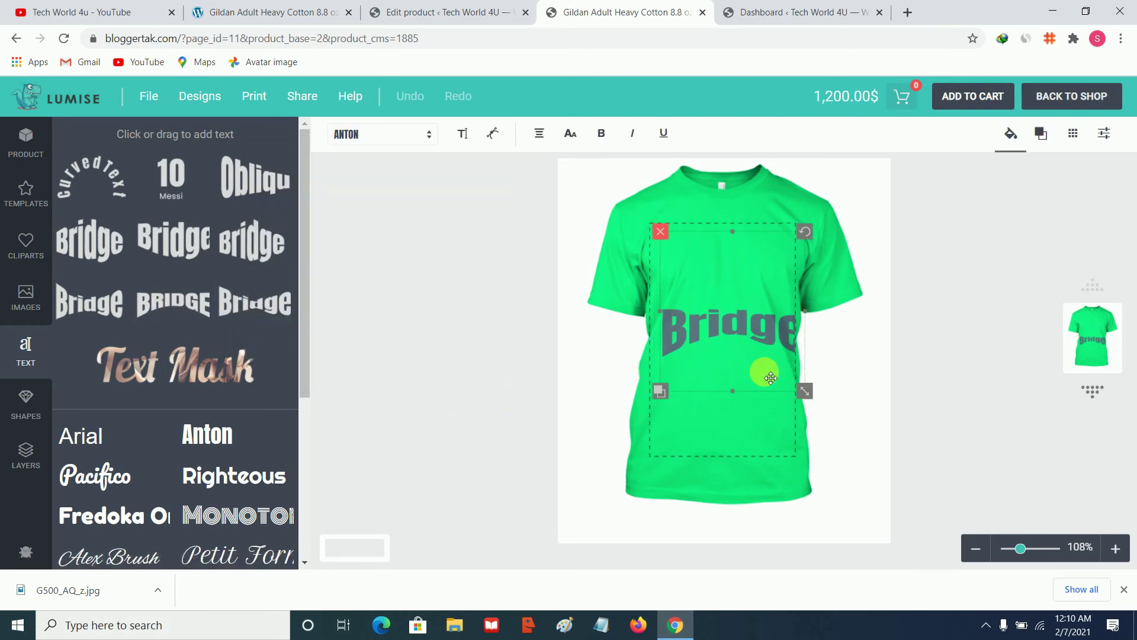
drag(805, 391, 793, 374)
Examine the text mask instructions and the designer's image, clipart and template sections
click(174, 364)
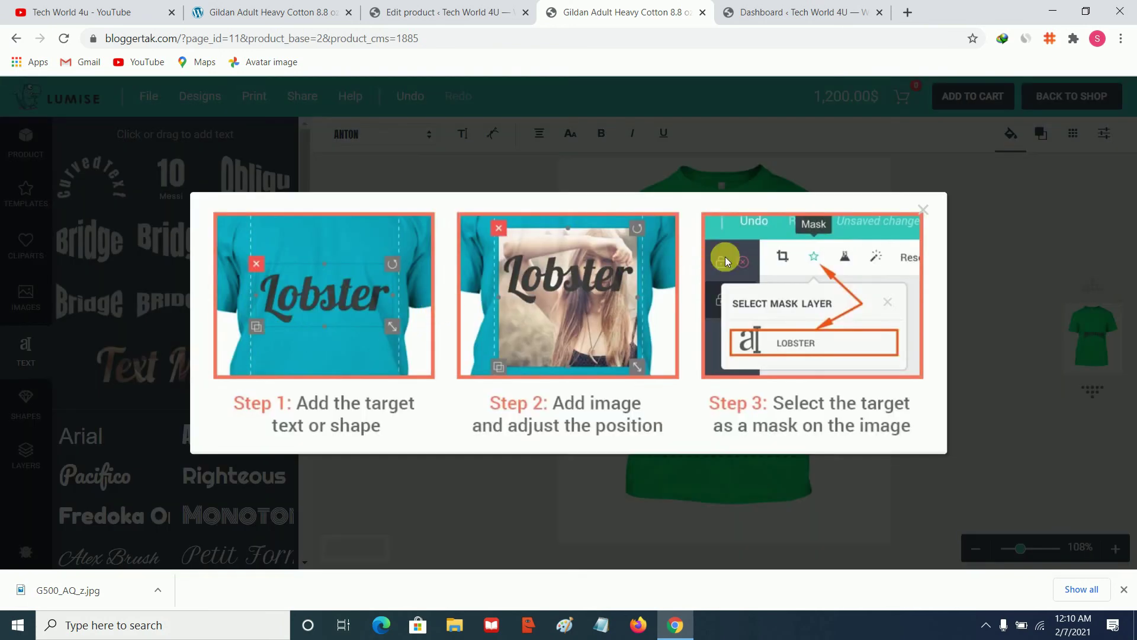
click(923, 209)
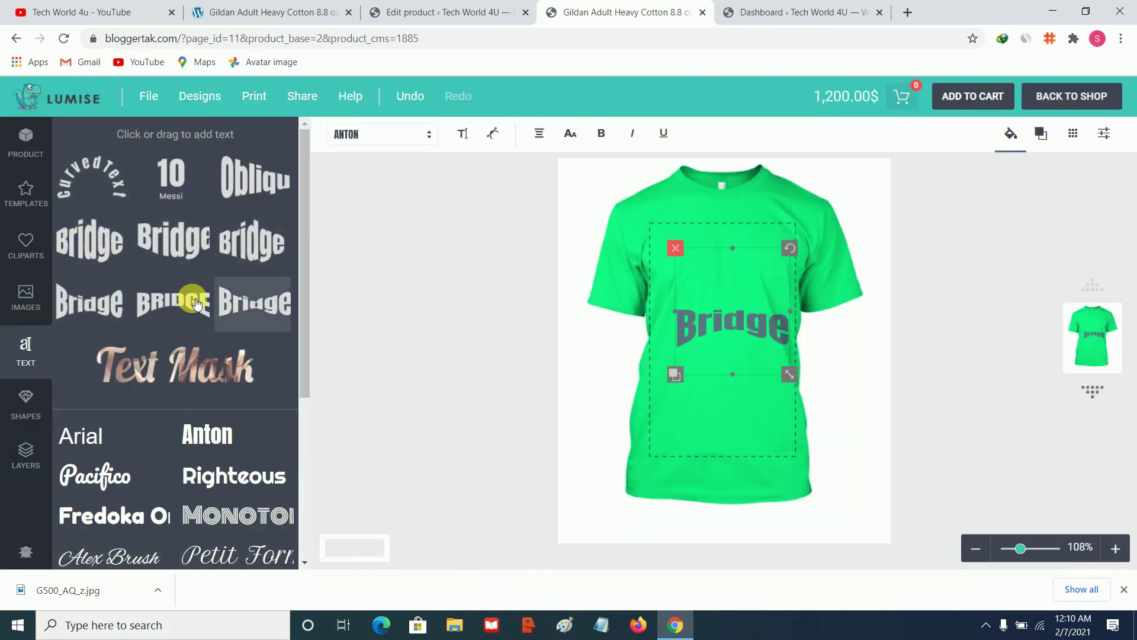
click(299, 250)
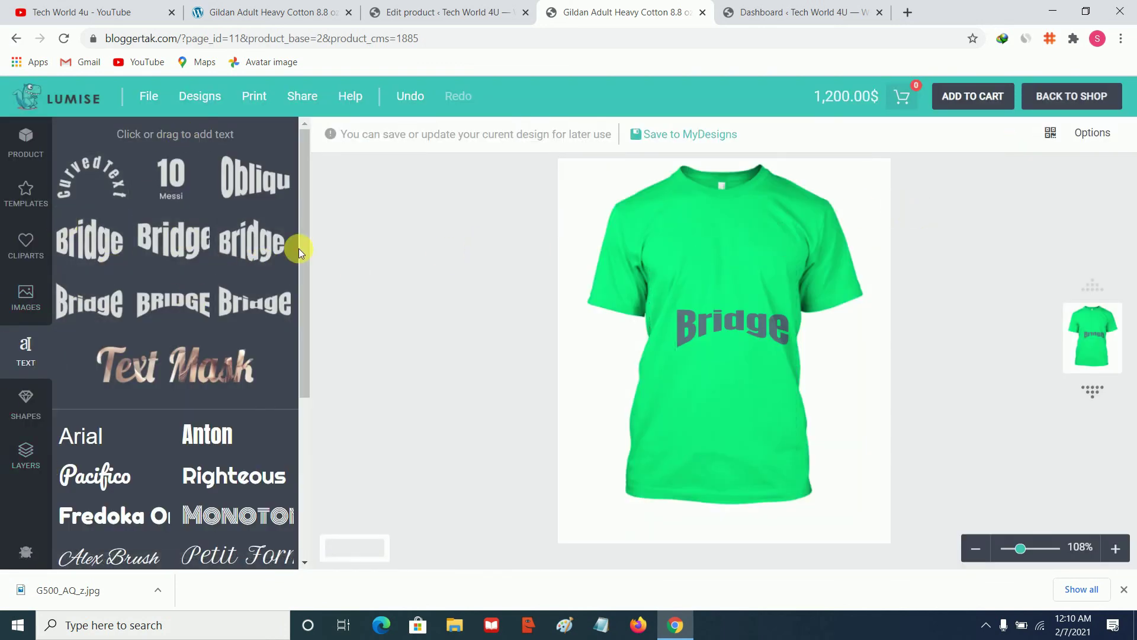
click(10, 285)
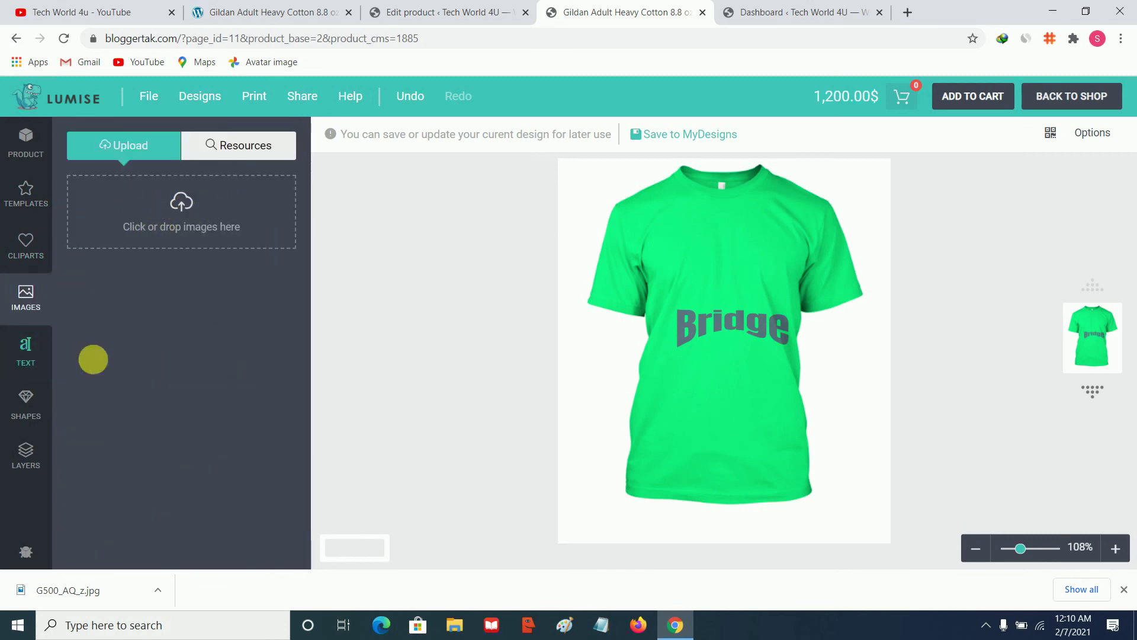
click(12, 228)
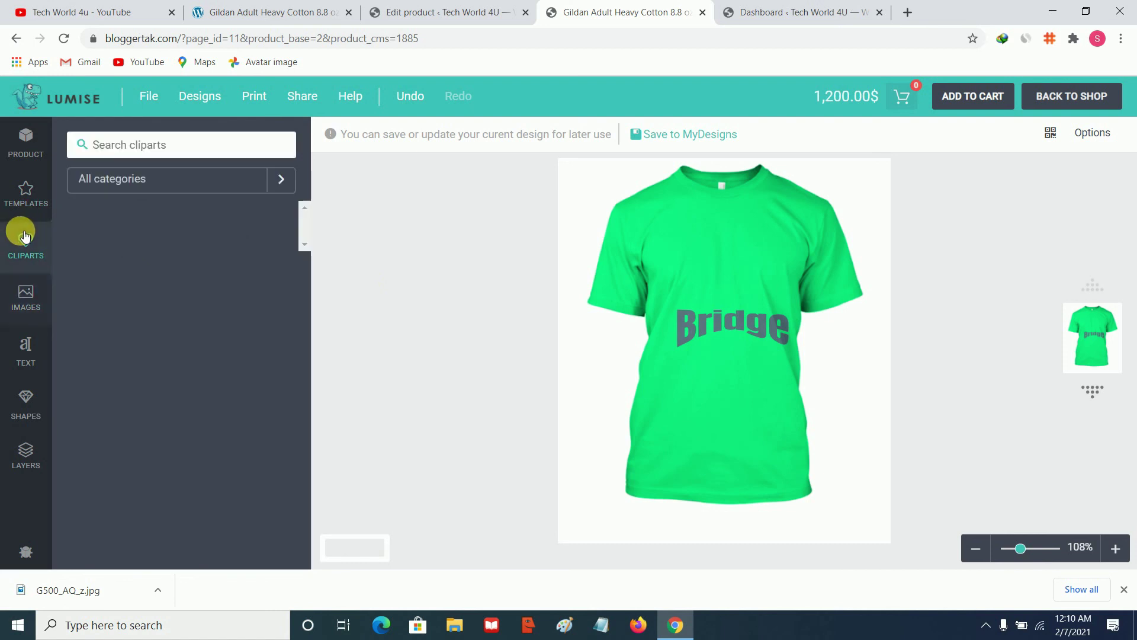
click(25, 191)
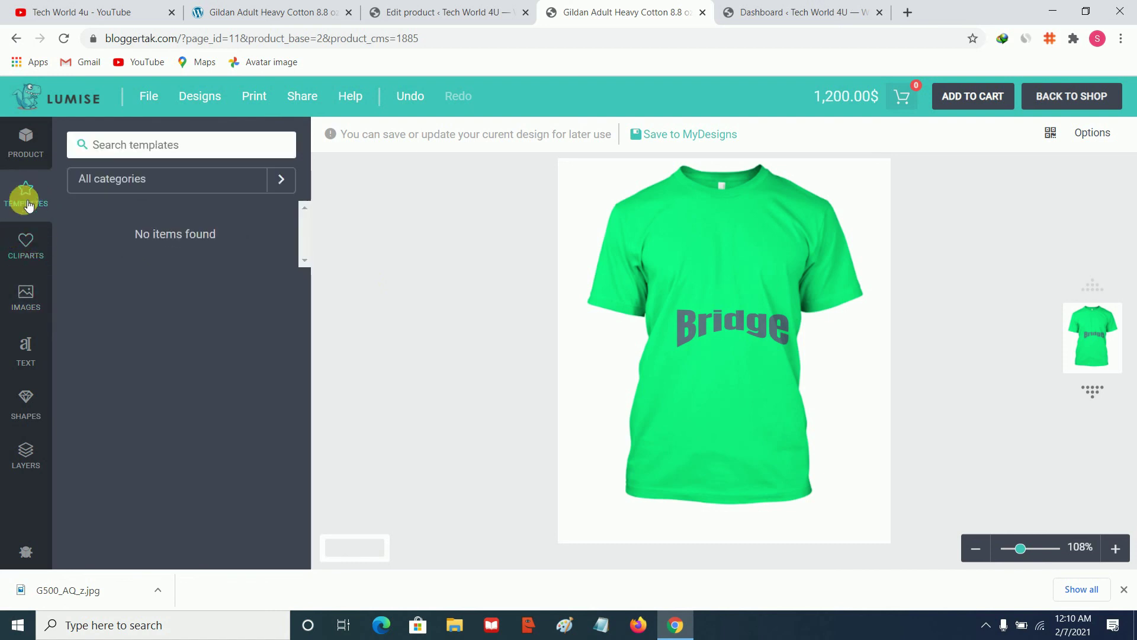
click(18, 252)
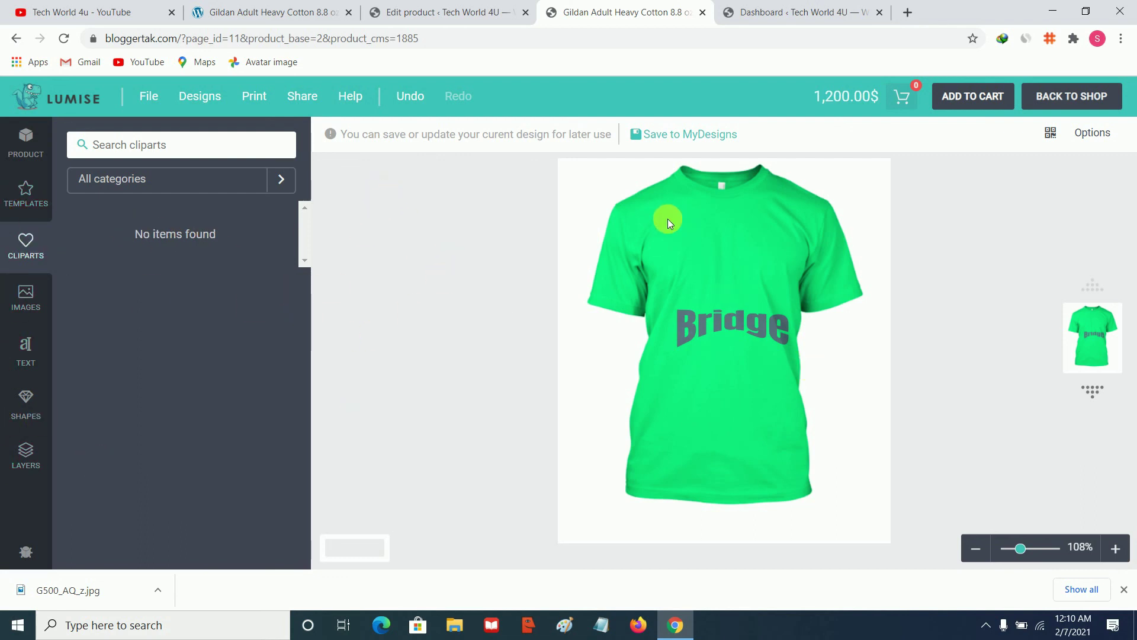
Add the customized shirt to the cart, continue from the designer to the store cart and review its totals
click(976, 99)
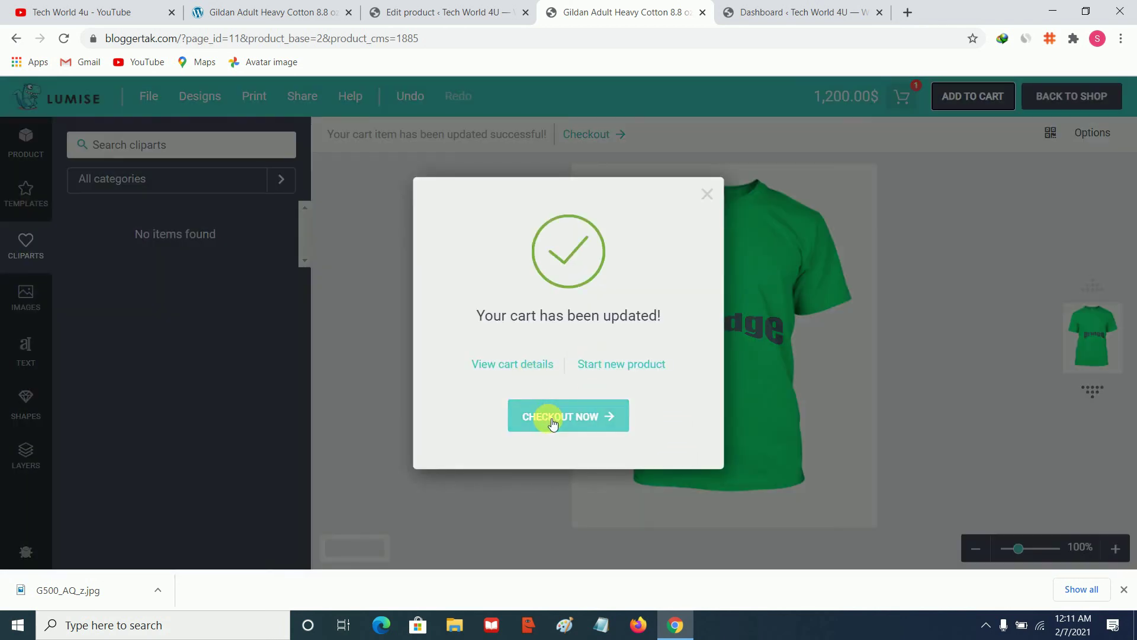
click(577, 424)
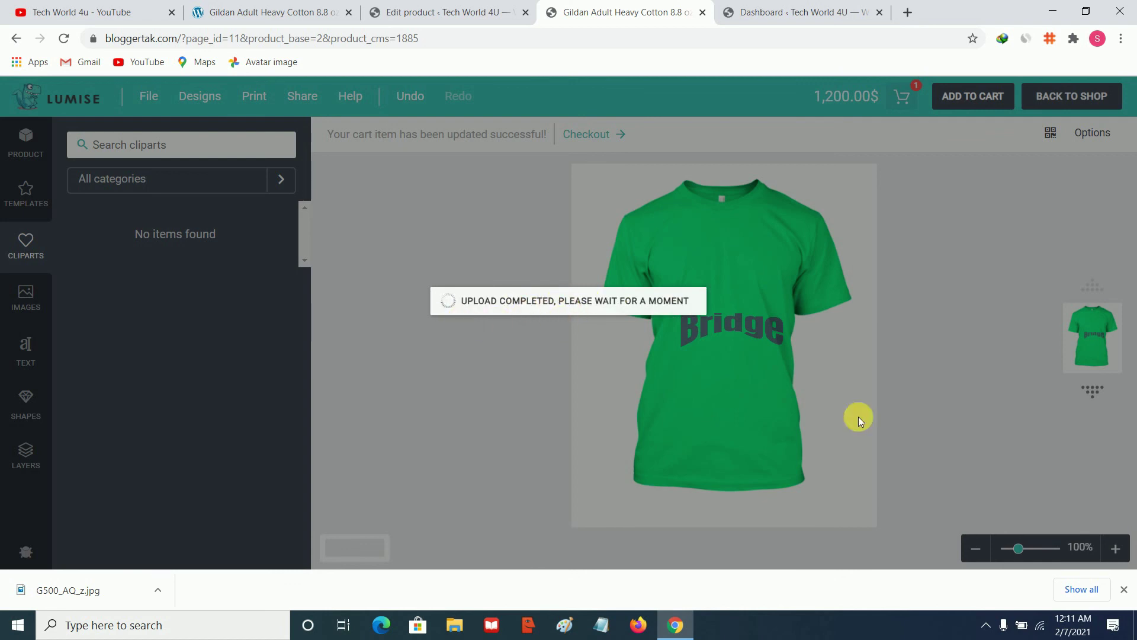
click(1124, 589)
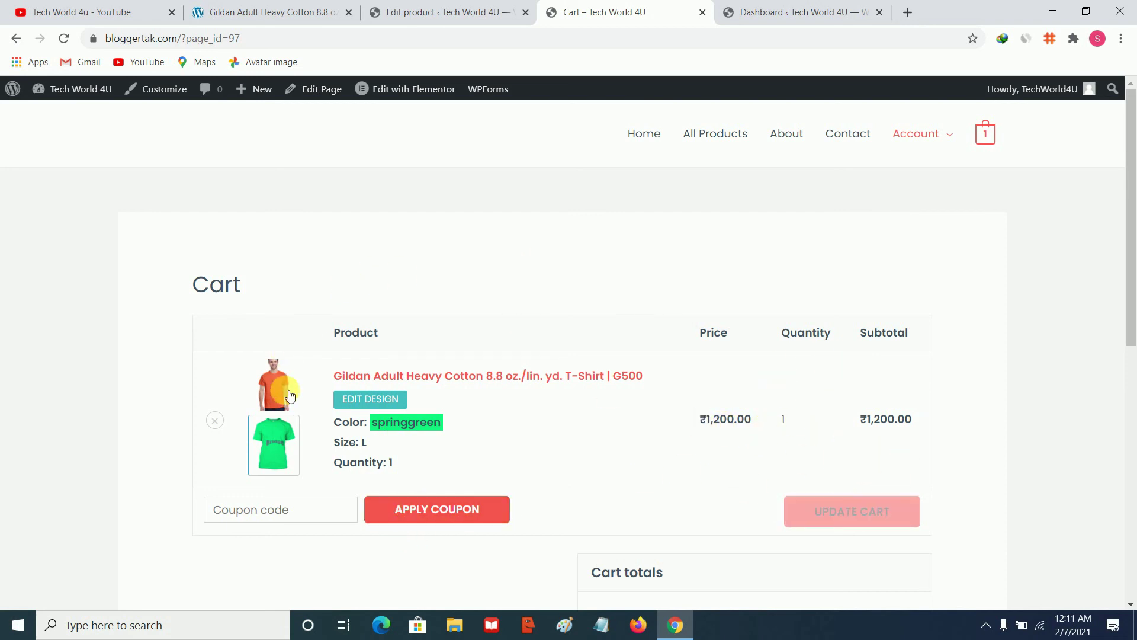
scroll(542, 425, down, 5)
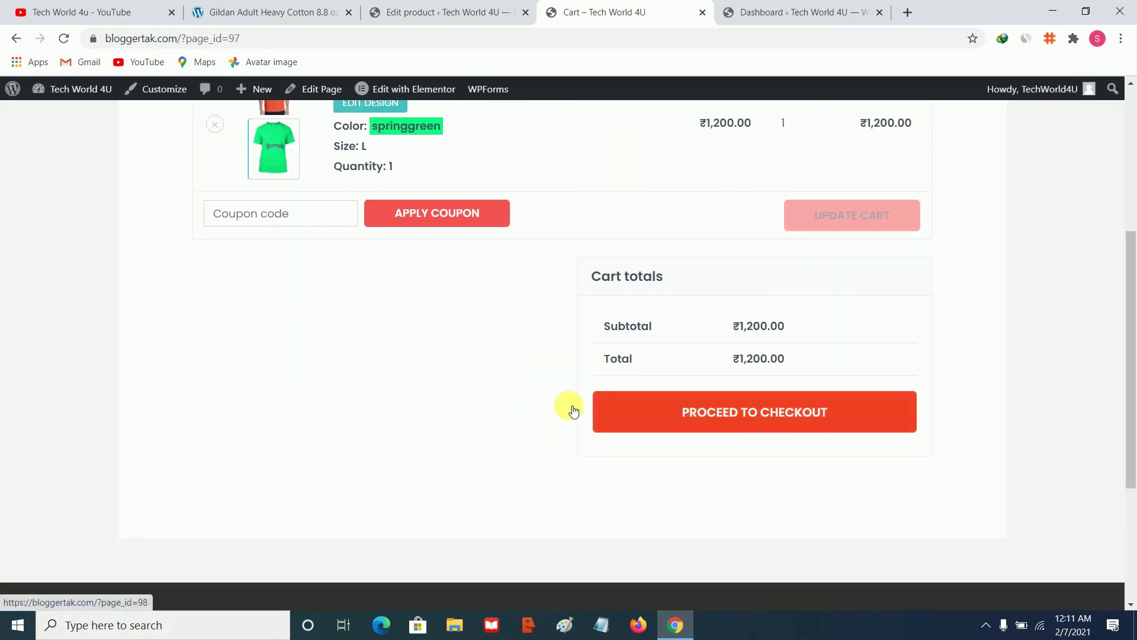
Proceed from the cart to checkout and review the billing form and the order summary
click(773, 419)
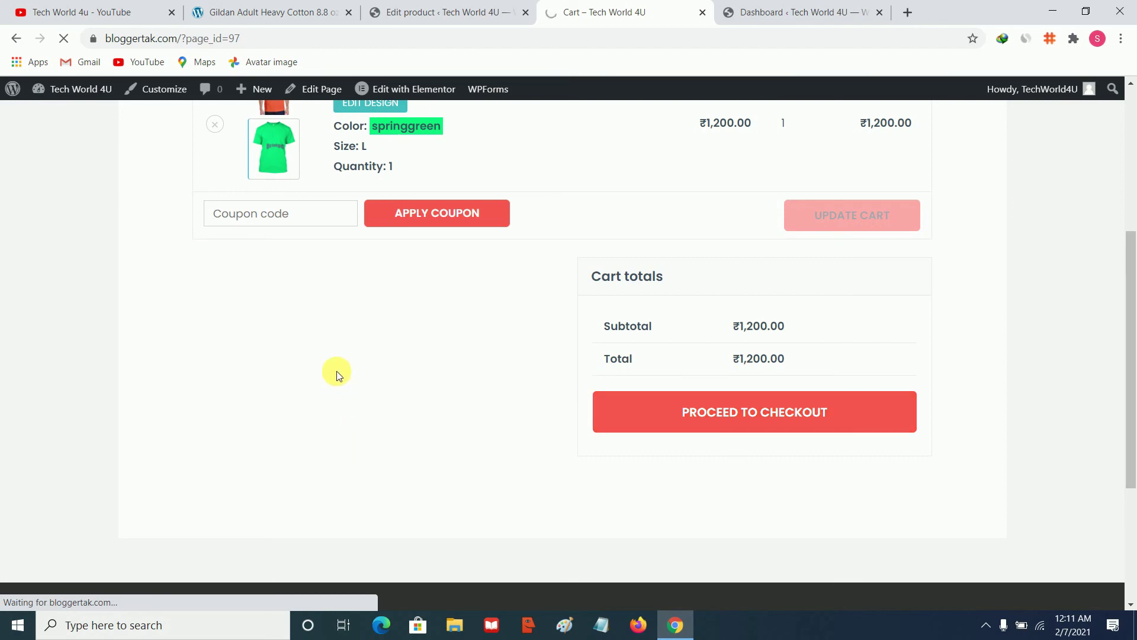
scroll(251, 345, down, 5)
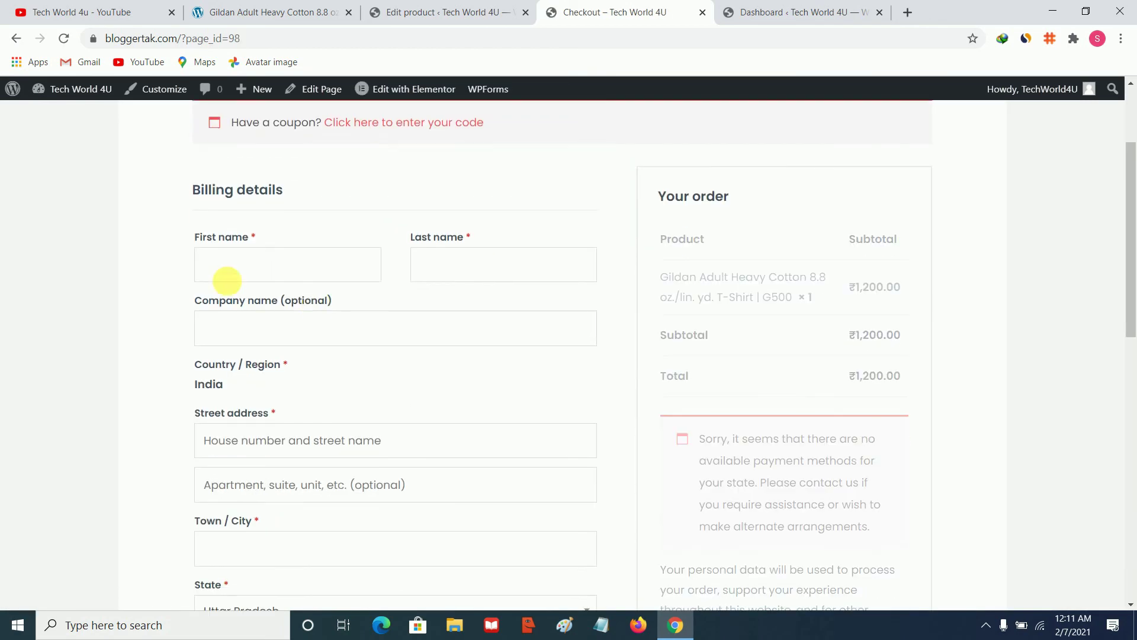
scroll(264, 318, down, 3)
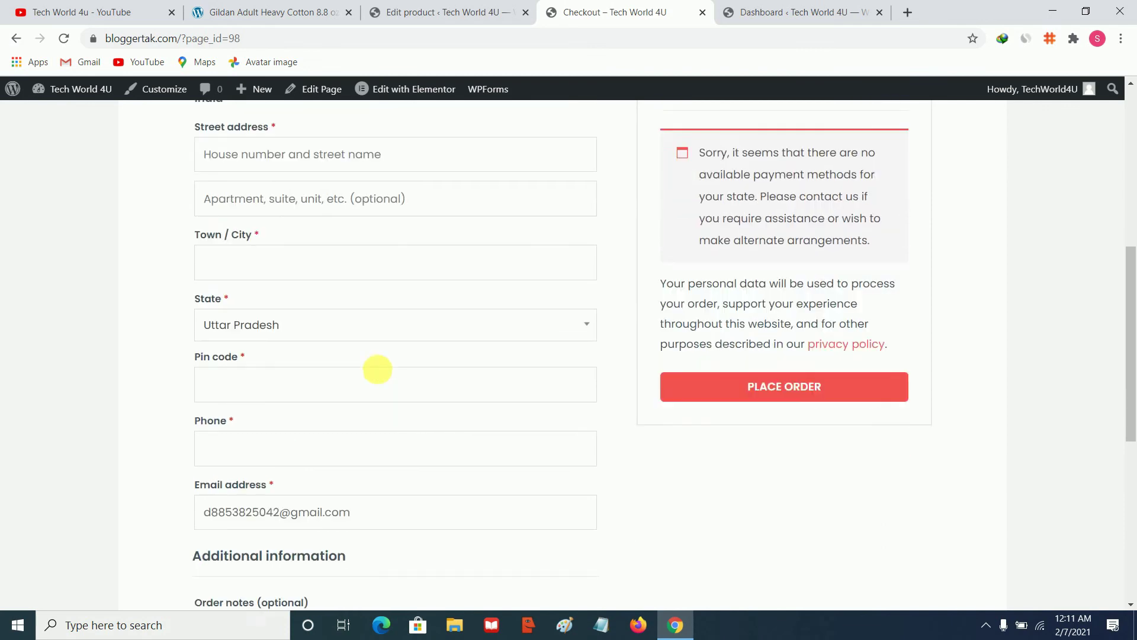
scroll(320, 424, down, 2)
scroll(758, 350, up, 4)
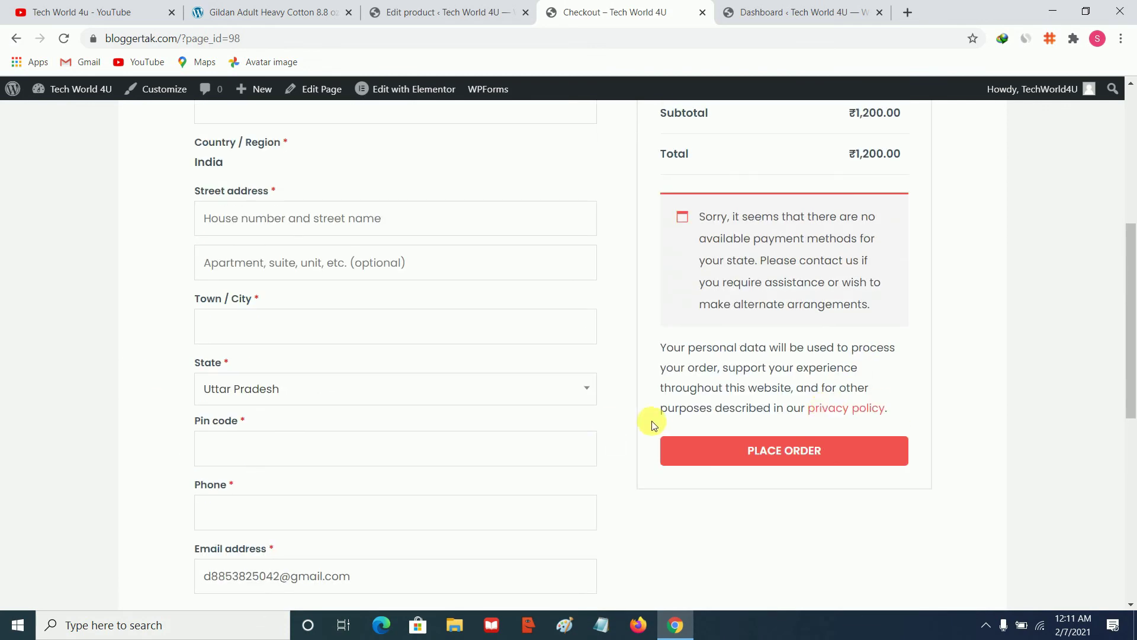
scroll(663, 412, up, 3)
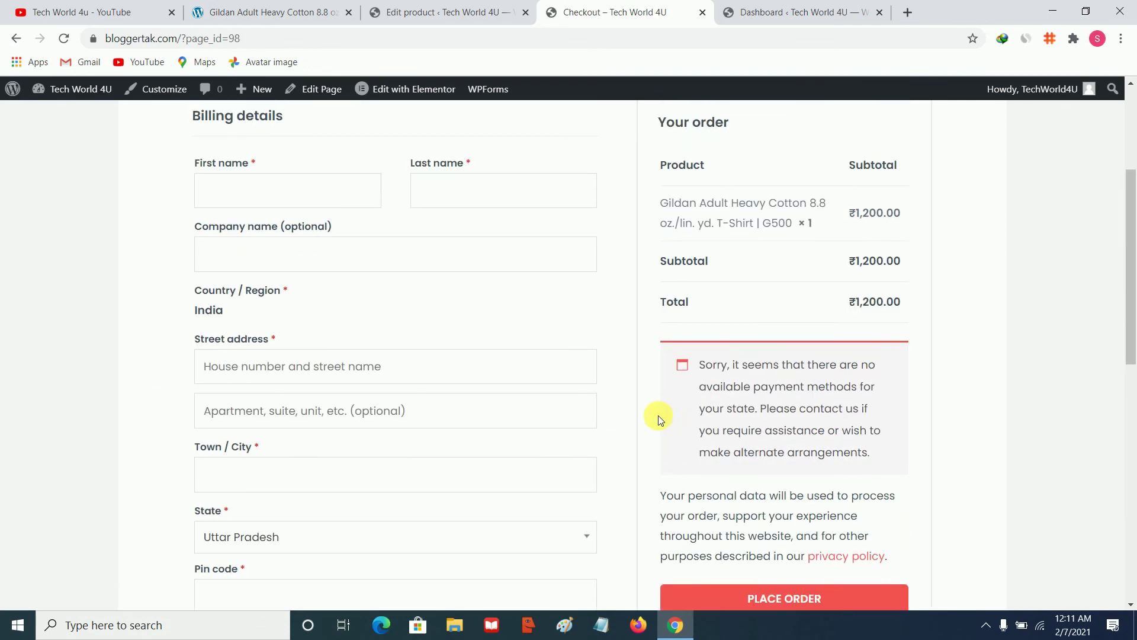
scroll(630, 406, up, 4)
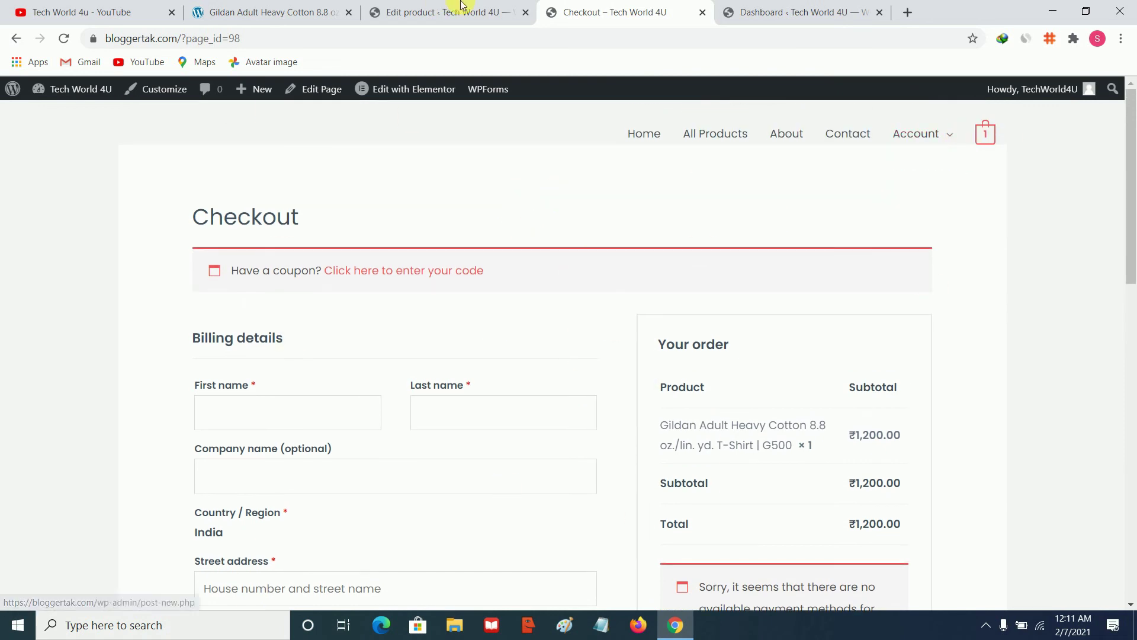
Return to the WordPress dashboard, open the WooCommerce orders and look over the orders page
mouse_move(47, 88)
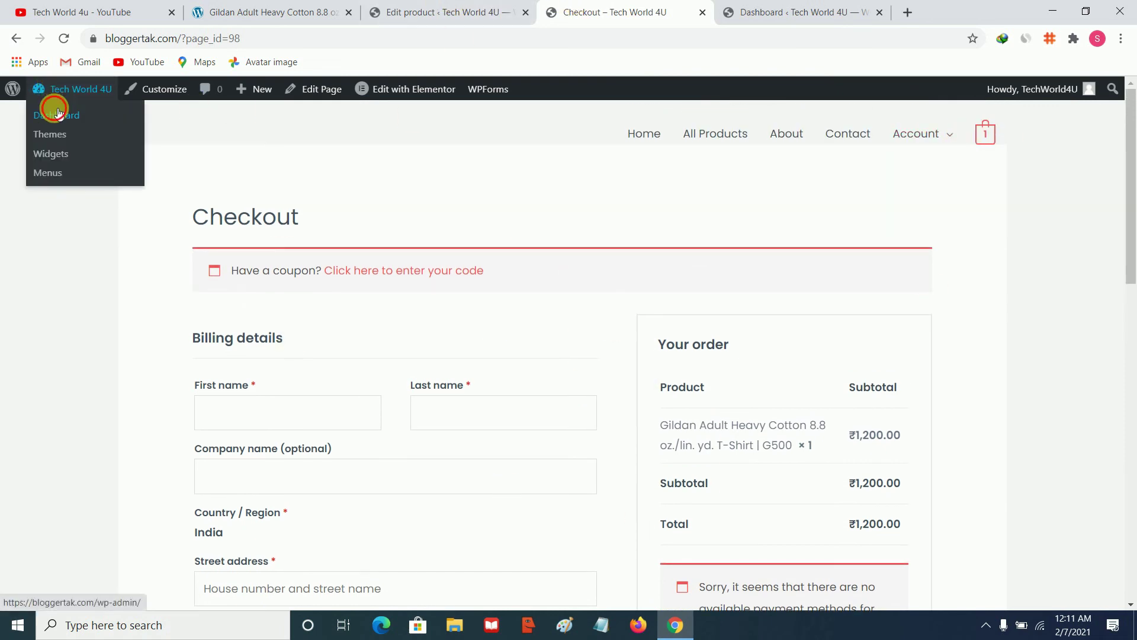
click(58, 114)
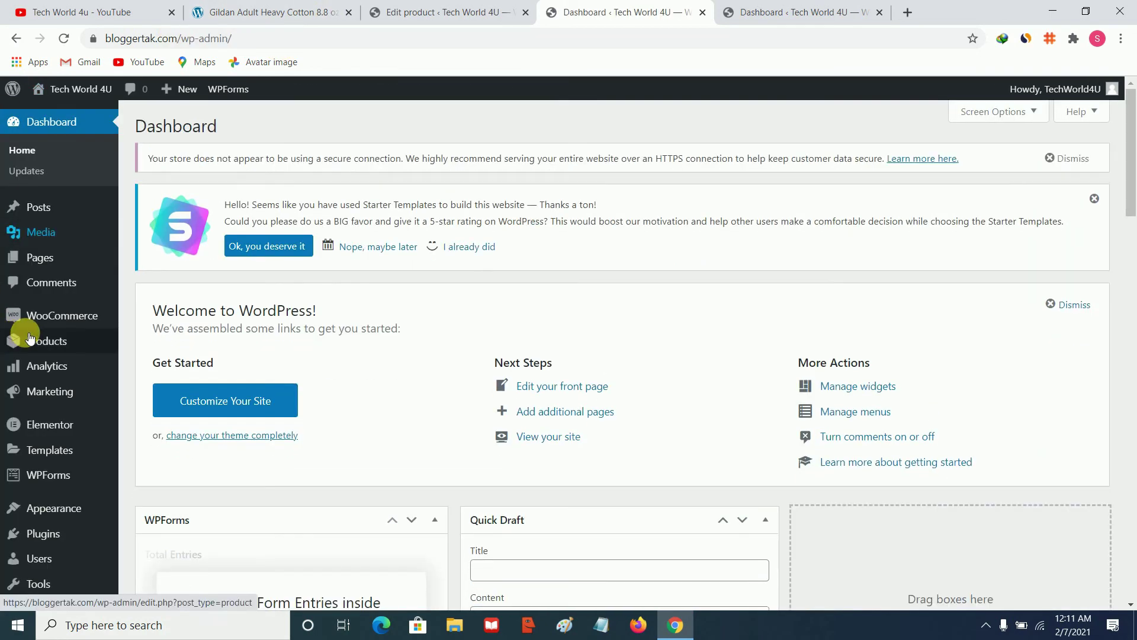
scroll(23, 343, down, 2)
mouse_move(43, 375)
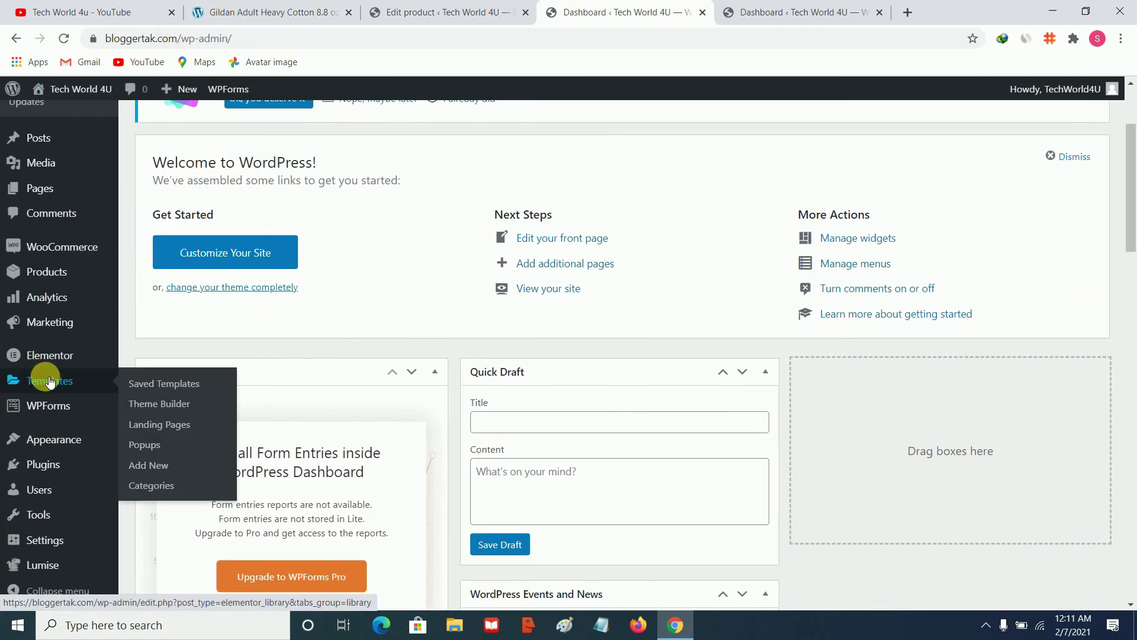
scroll(50, 381, down, 1)
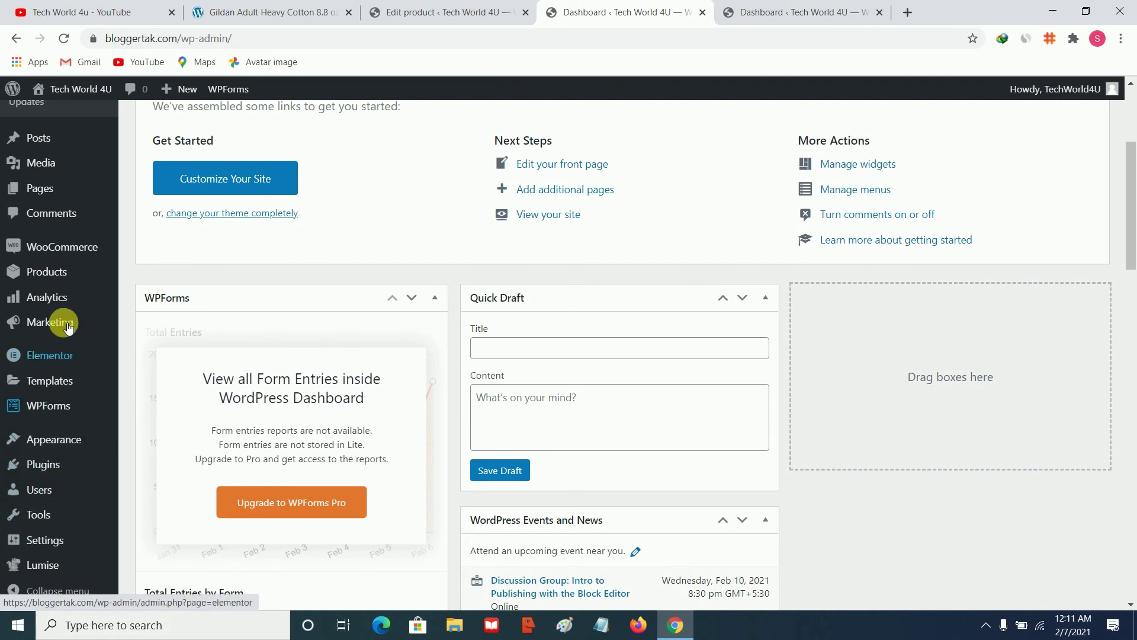
mouse_move(73, 280)
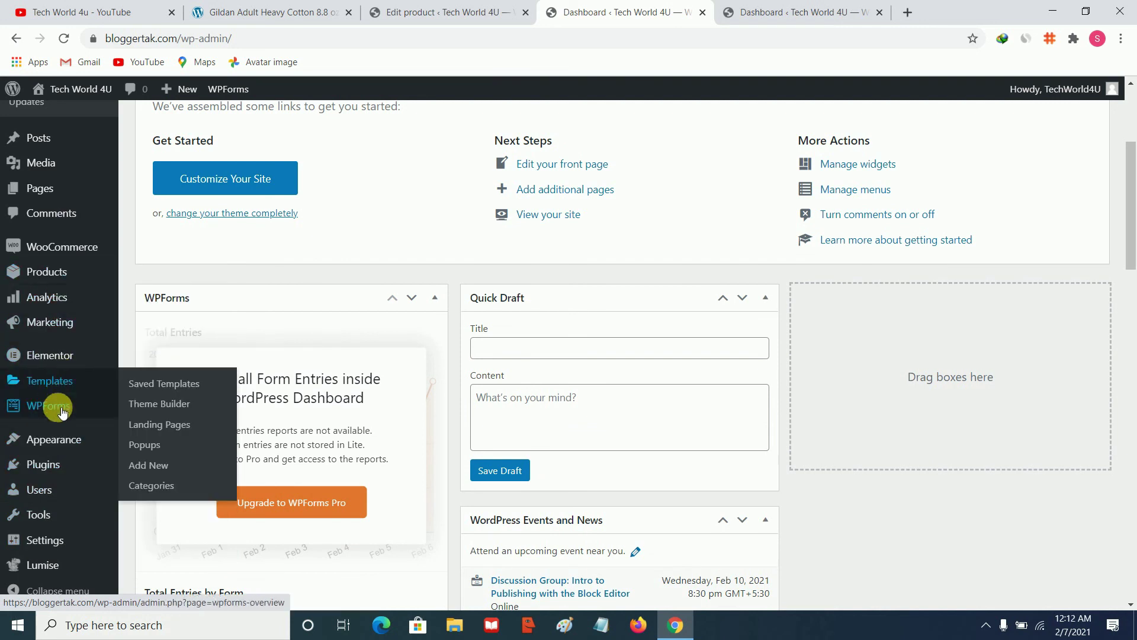
scroll(70, 365, up, 1)
mouse_move(74, 327)
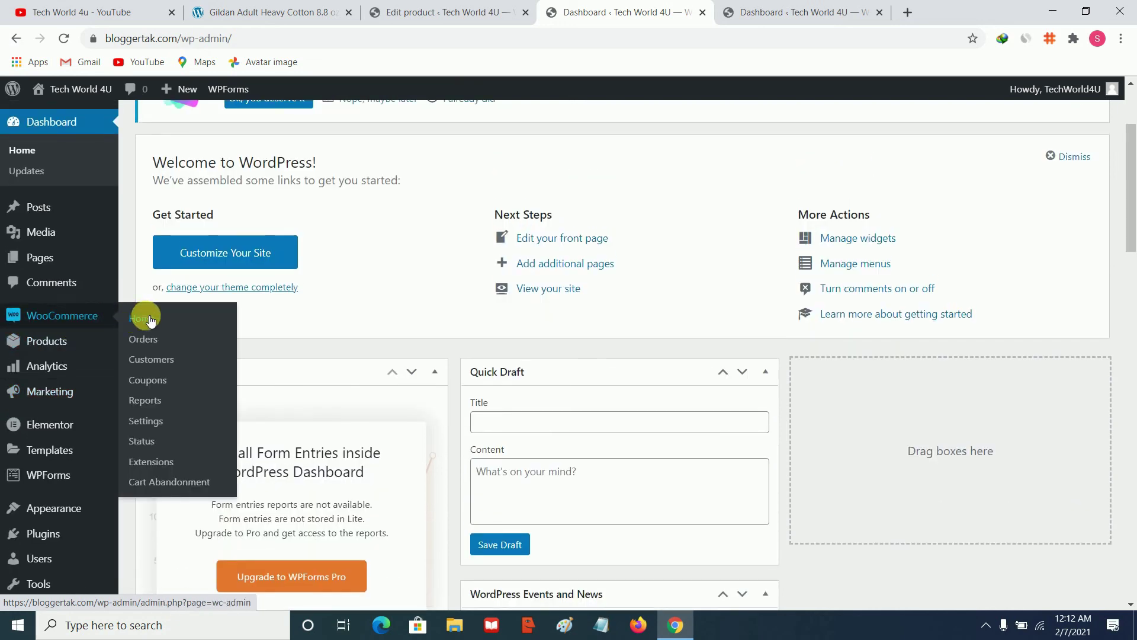
click(152, 343)
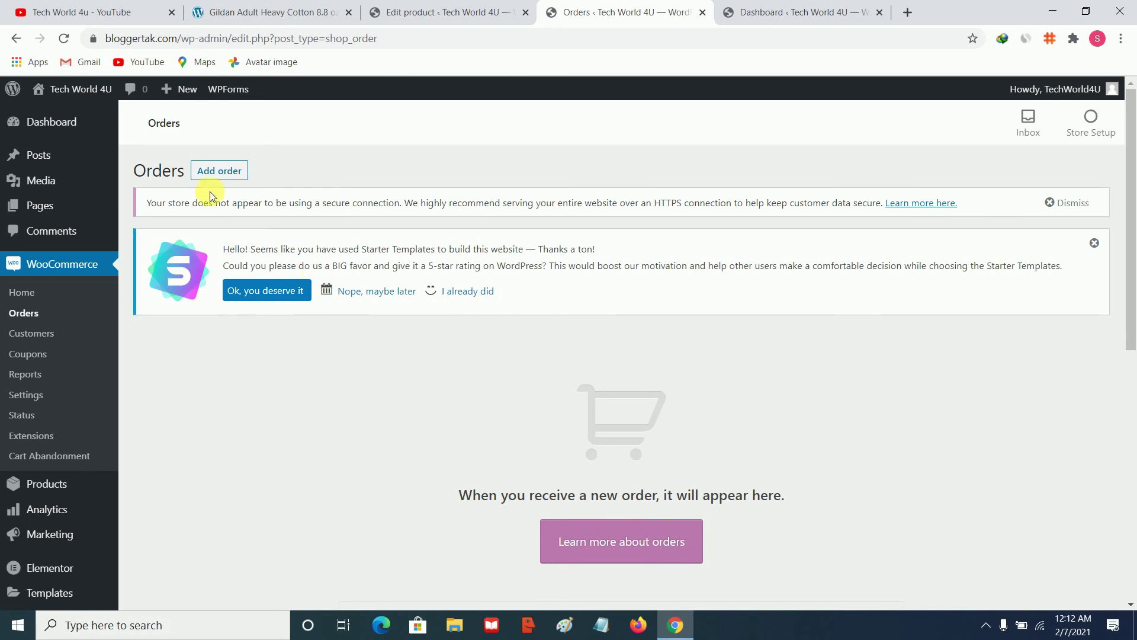
click(797, 12)
click(604, 12)
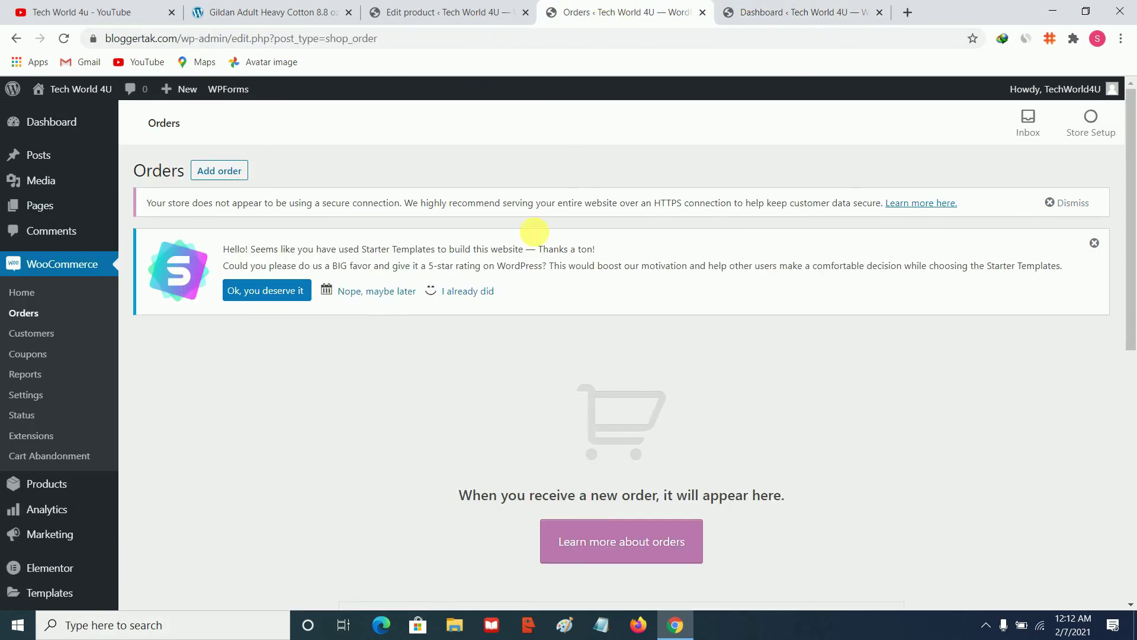
scroll(374, 402, down, 3)
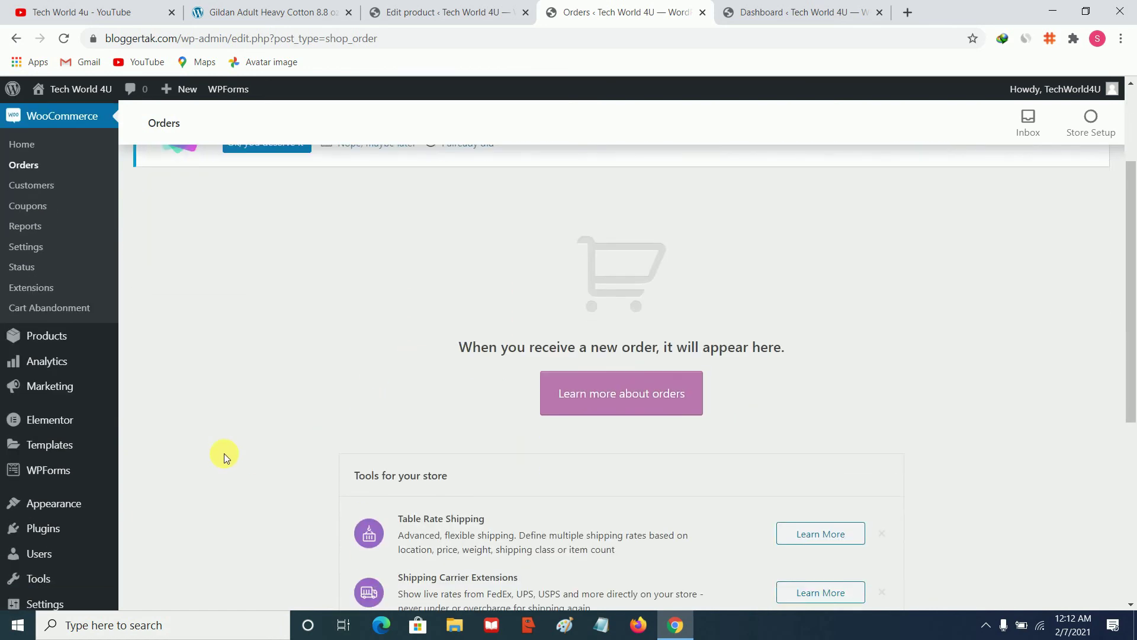
scroll(348, 413, up, 3)
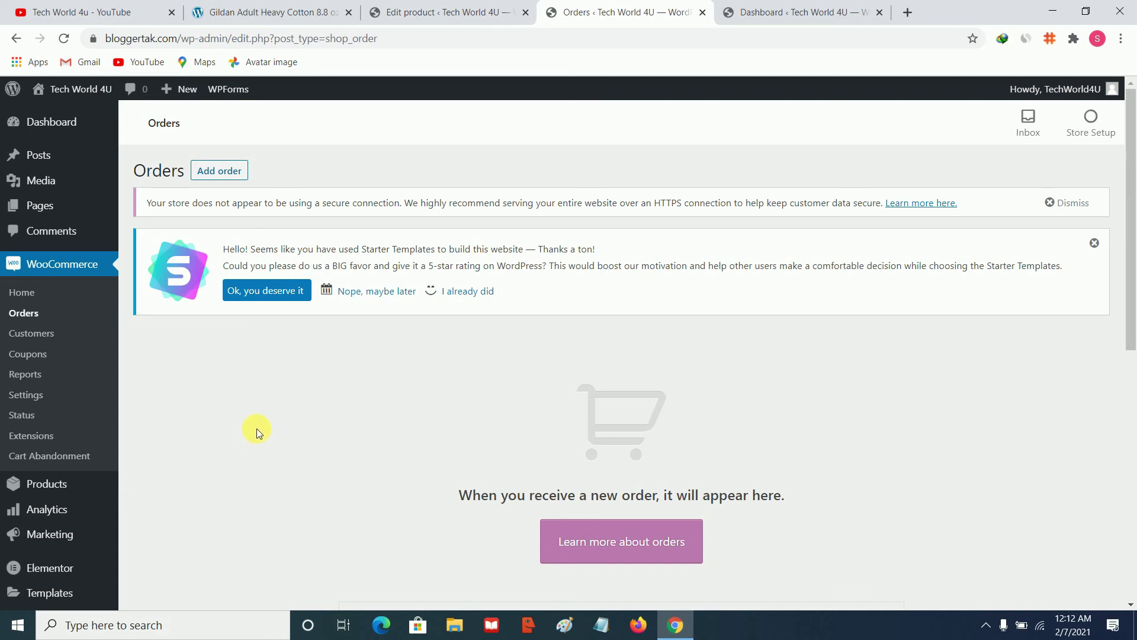
Open Lumise through its addons page and review the Lumise dashboard's overview of orders, cliparts and templates
scroll(256, 431, down, 5)
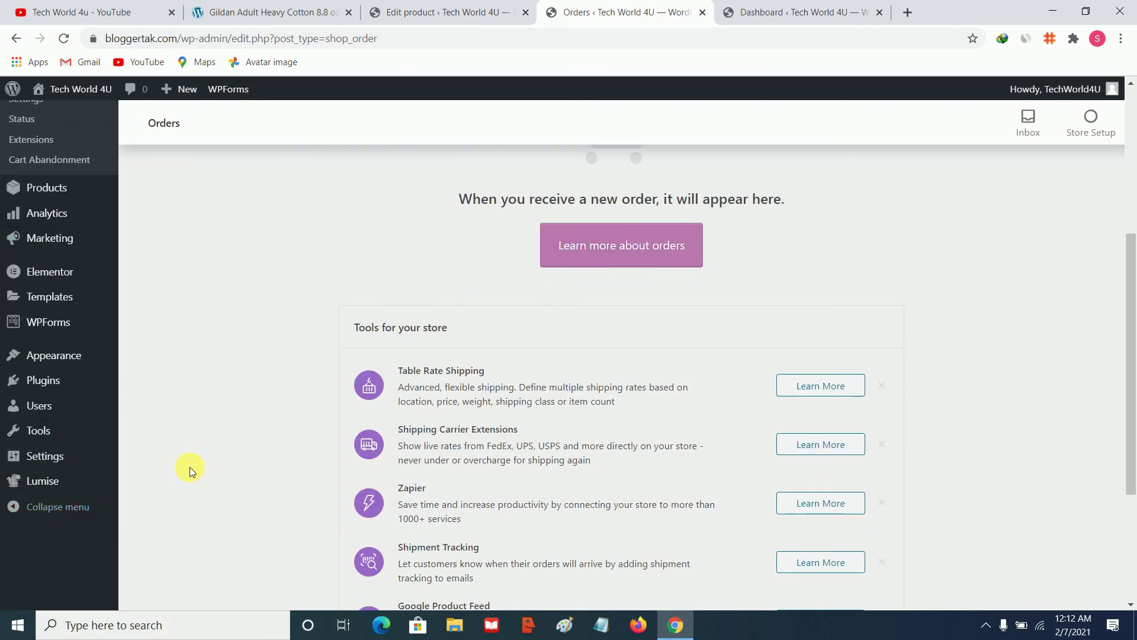
mouse_move(83, 487)
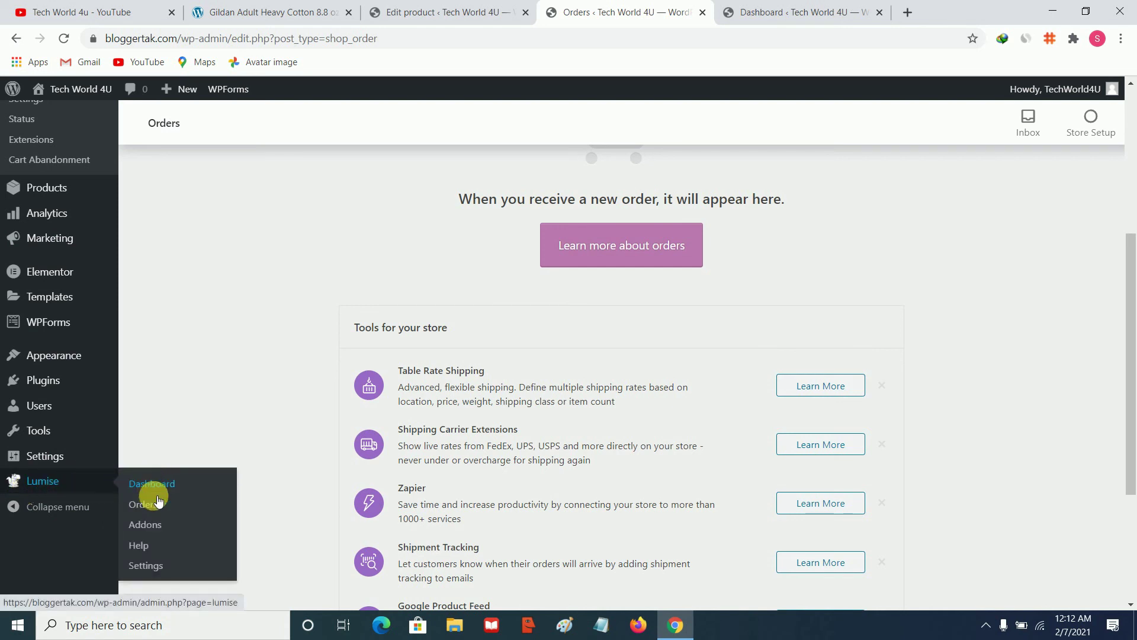
click(145, 528)
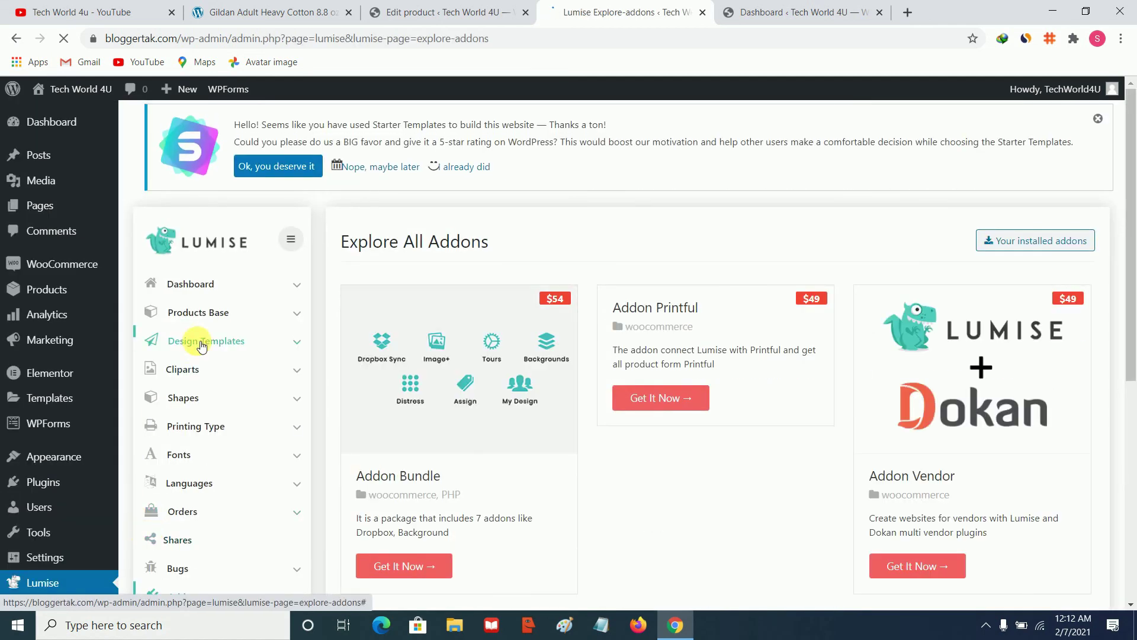
click(194, 285)
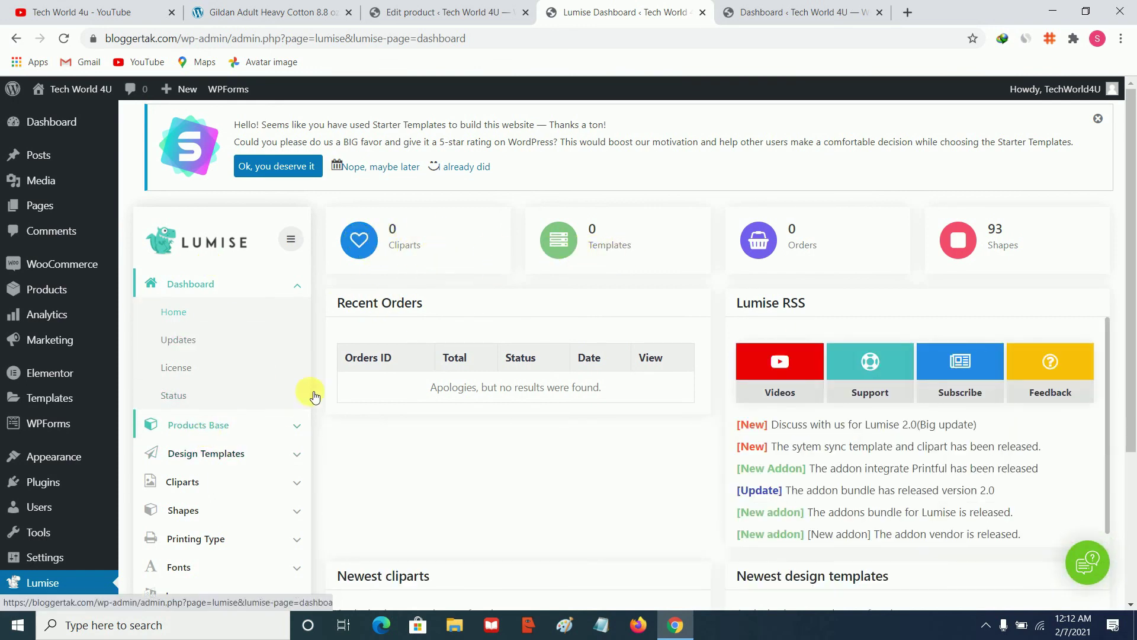
scroll(172, 406, down, 1)
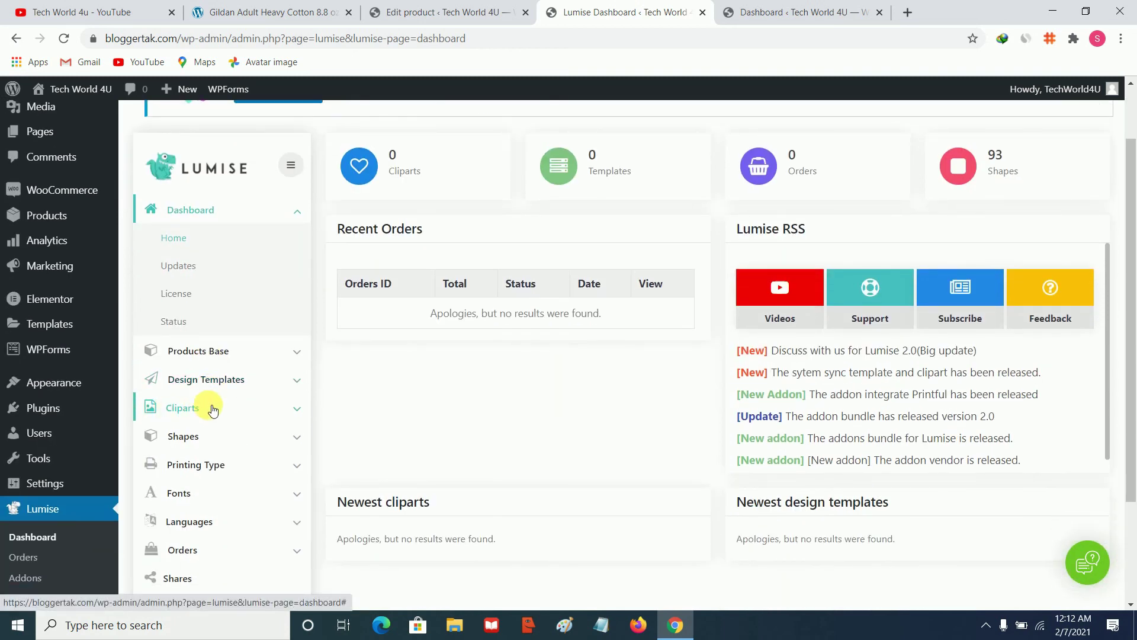
Open the form for adding a new clipart in Lumise and examine its name, tags, design file and price fields
click(240, 404)
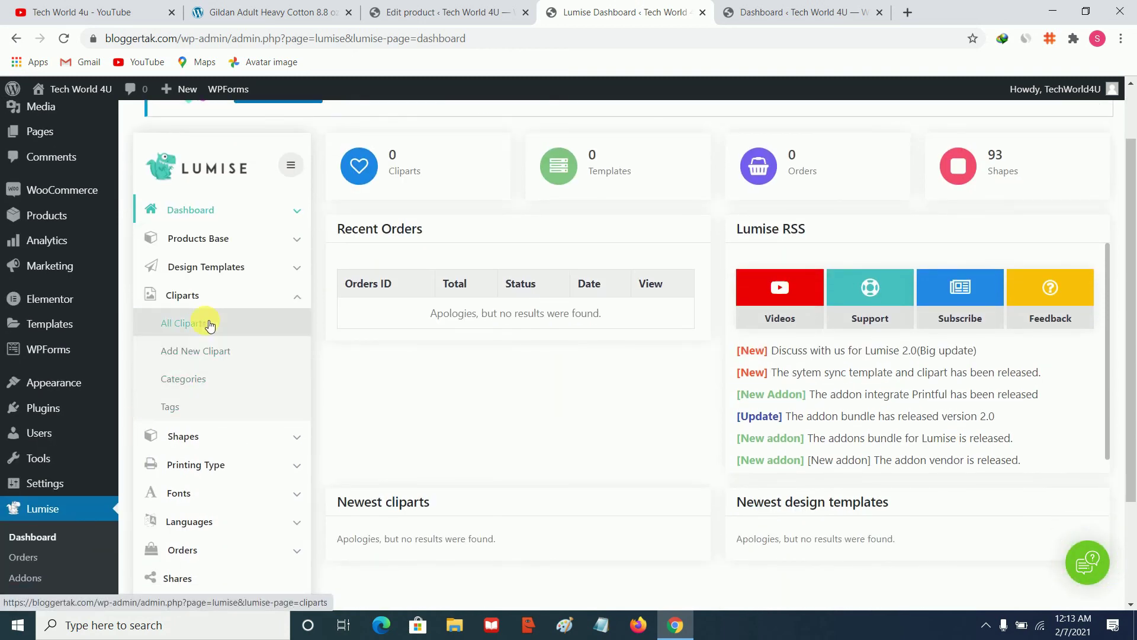
click(222, 353)
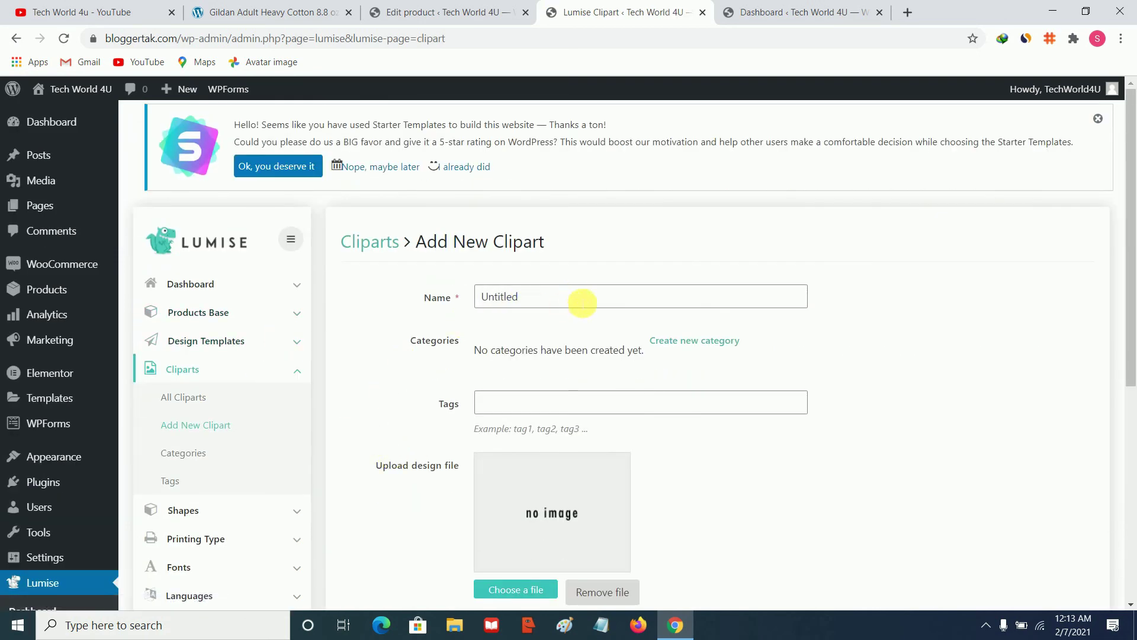
scroll(406, 398, down, 2)
scroll(496, 251, up, 1)
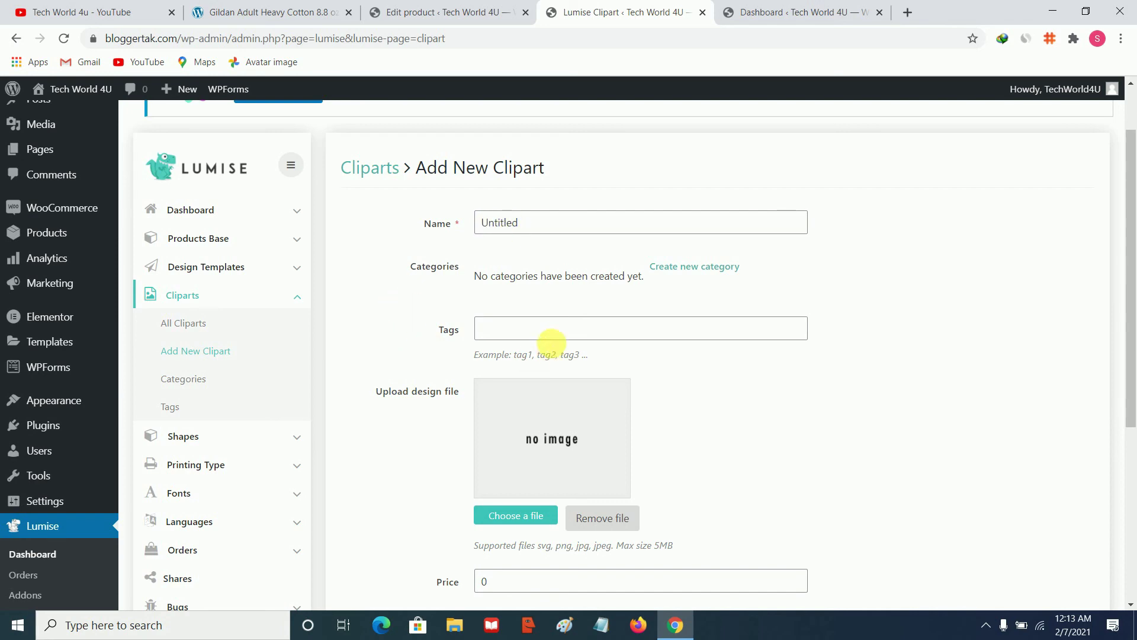
scroll(405, 413, down, 2)
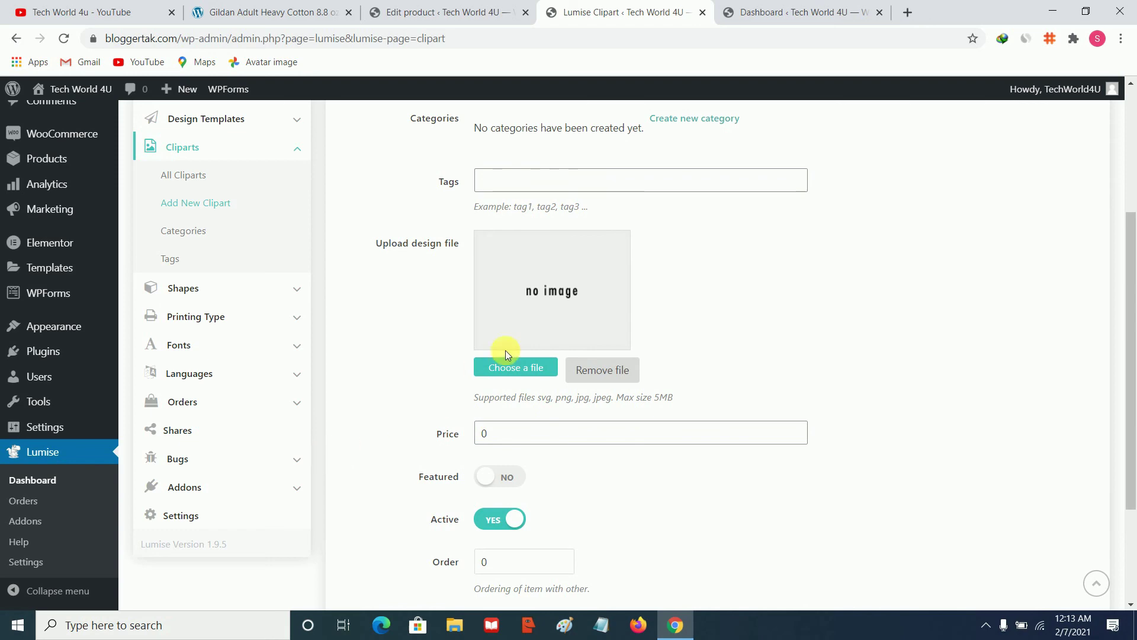
scroll(397, 389, up, 4)
scroll(403, 414, down, 6)
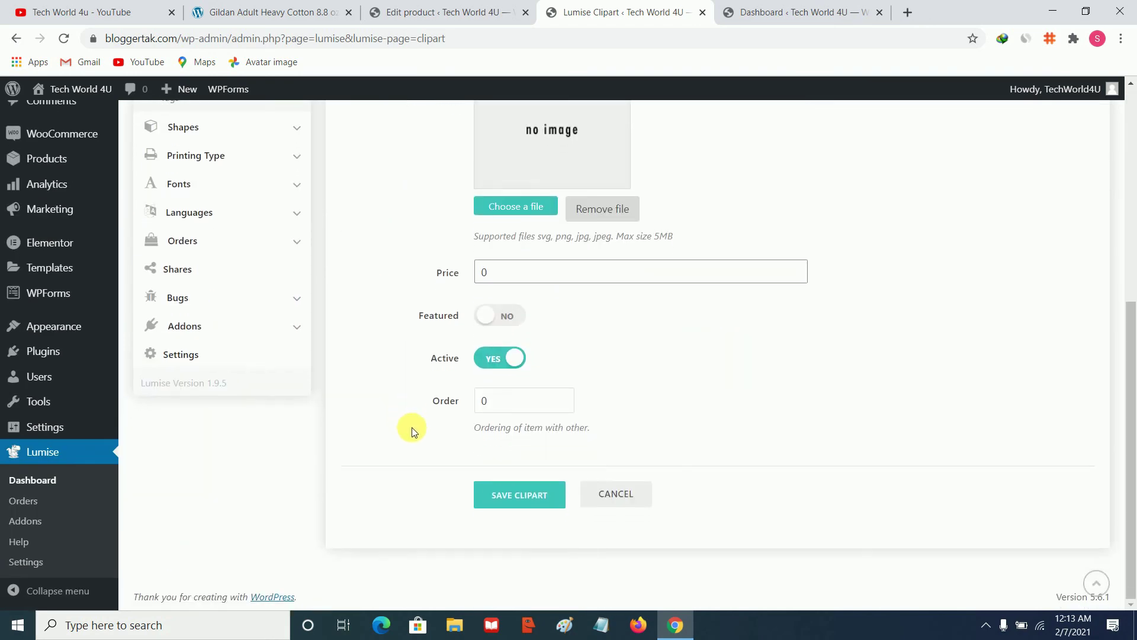
click(511, 499)
scroll(375, 309, up, 4)
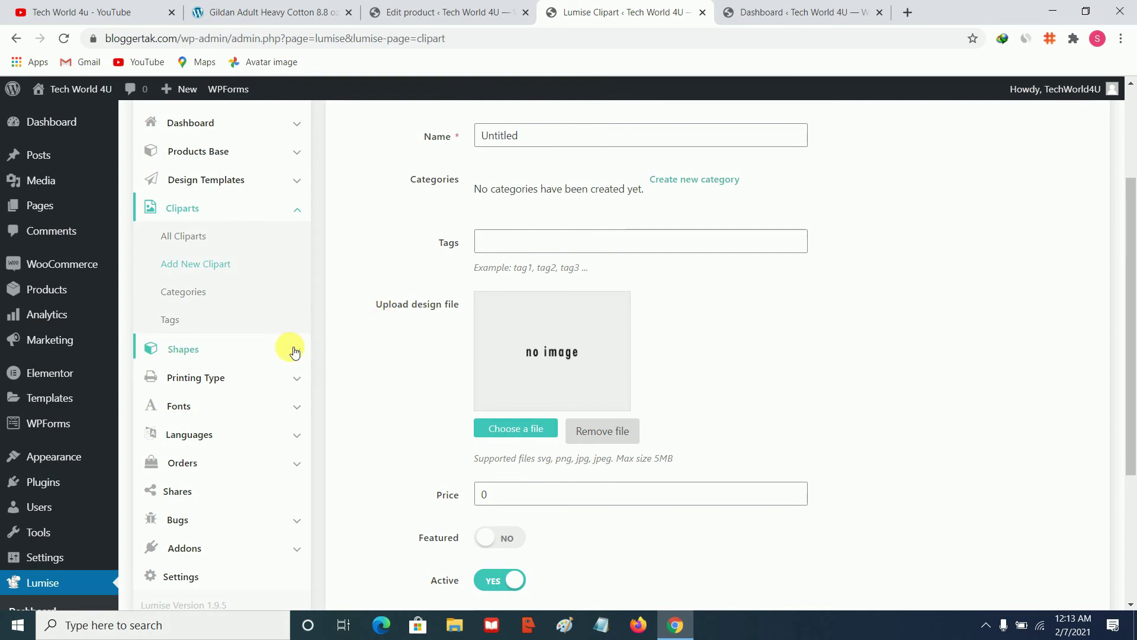
scroll(304, 361, up, 1)
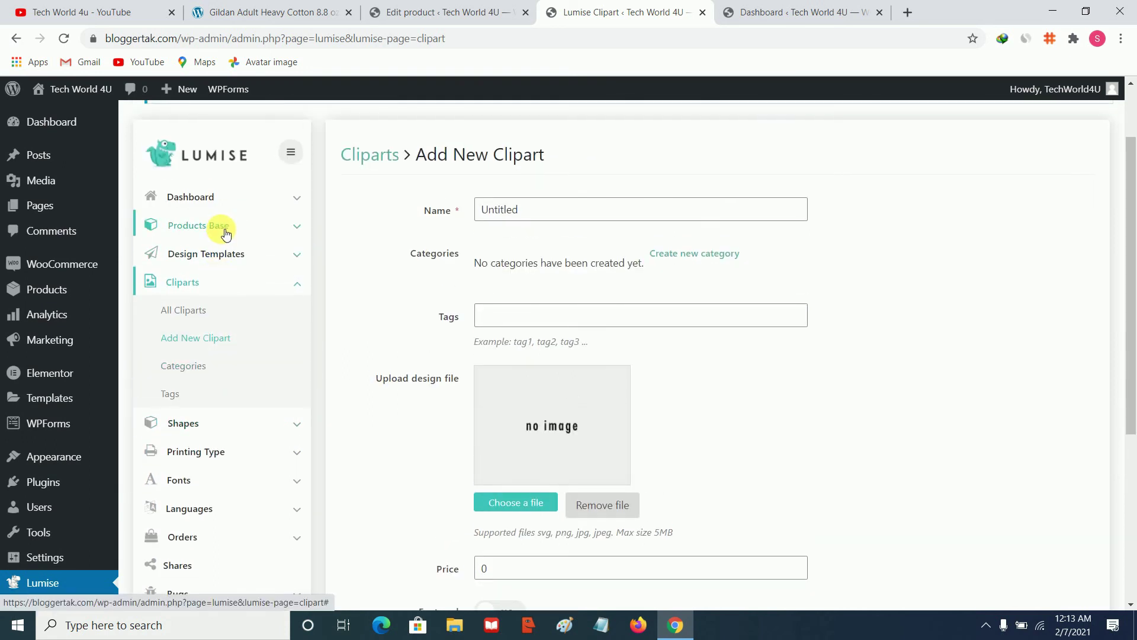
Show the Lumise design template options and look over the other Lumise sections
click(261, 257)
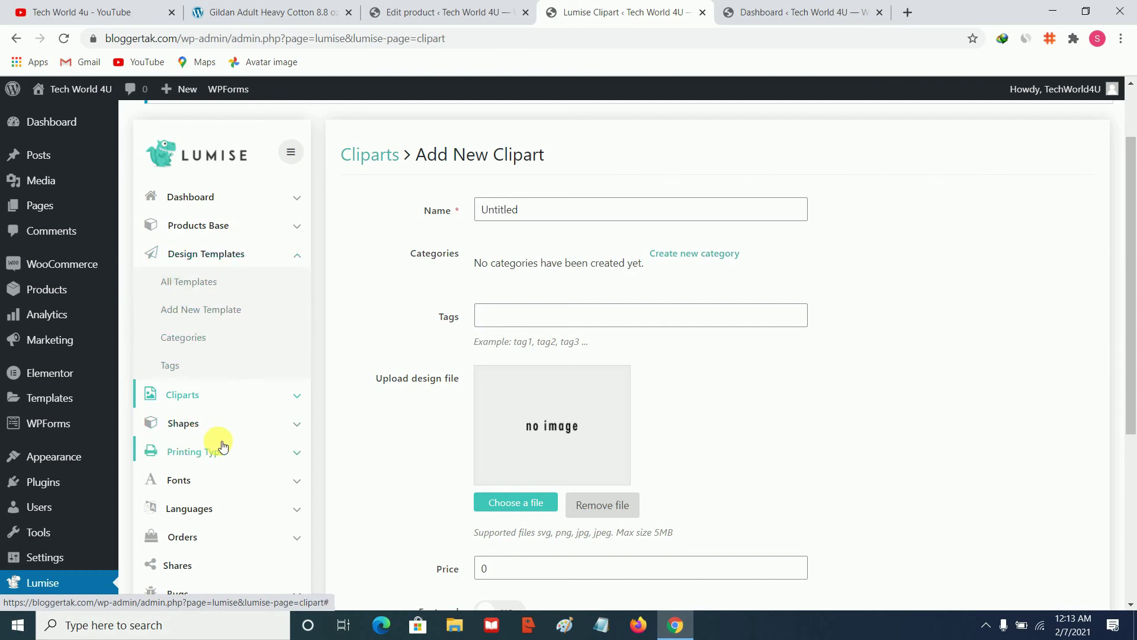
scroll(223, 446, down, 4)
scroll(296, 326, up, 5)
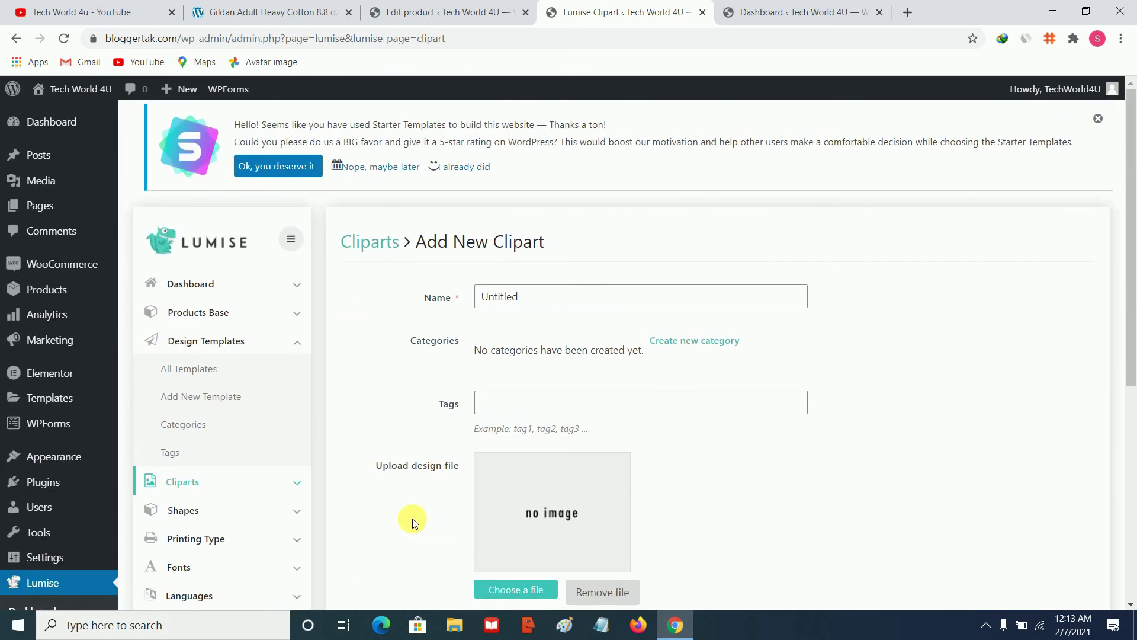
Open the store's public home page in a new browser tab and switch to it
click(441, 12)
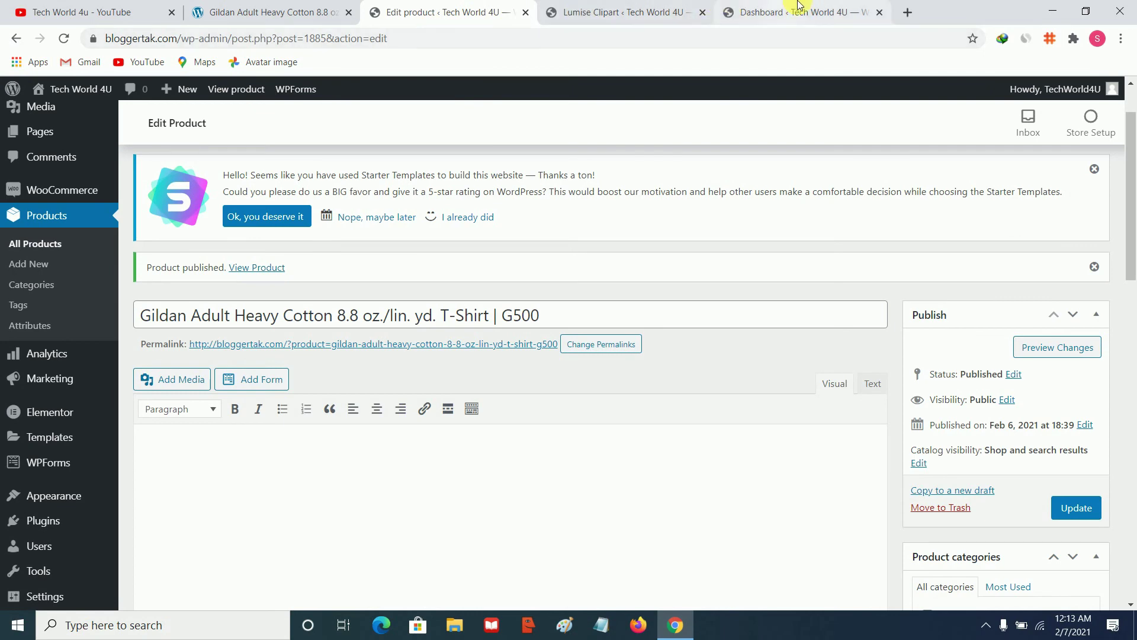
click(798, 8)
click(690, 12)
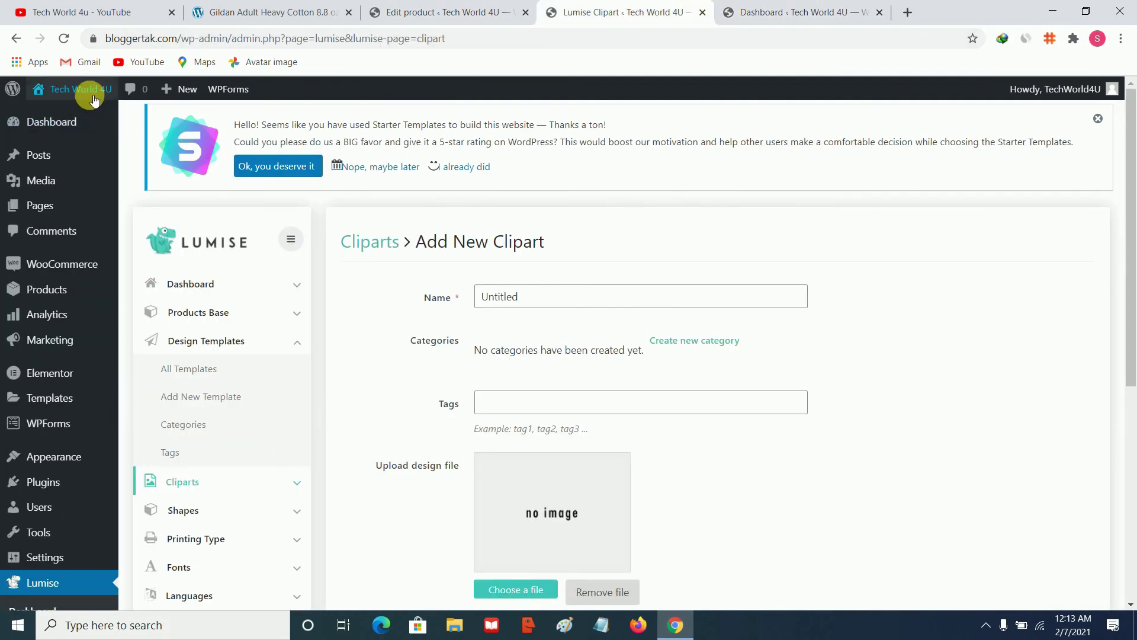
right_click(74, 113)
click(101, 122)
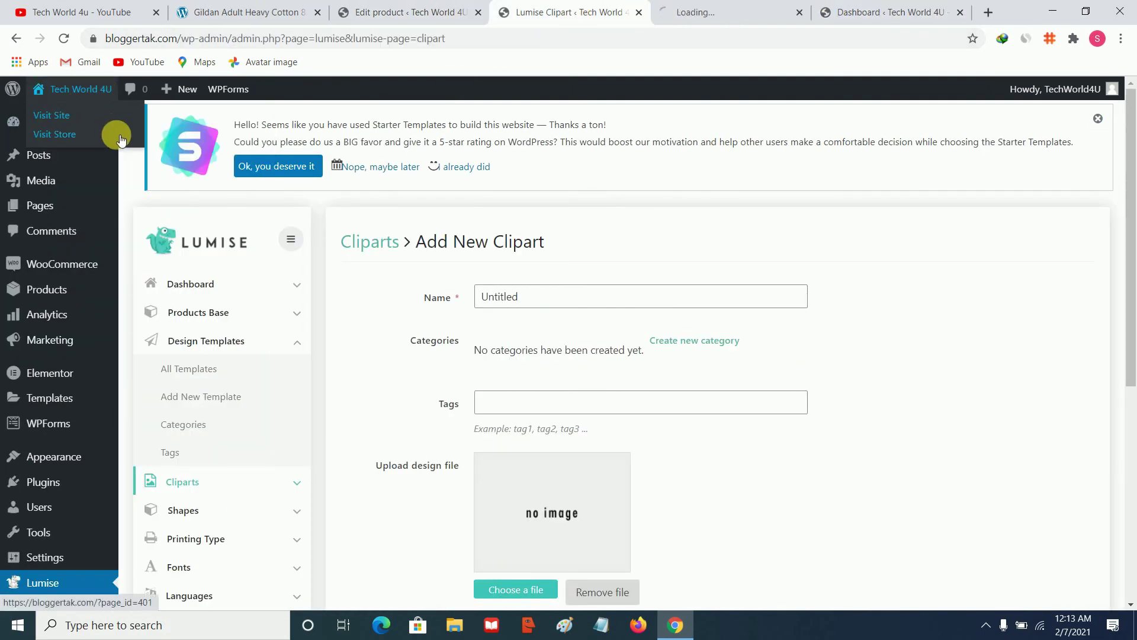
click(711, 10)
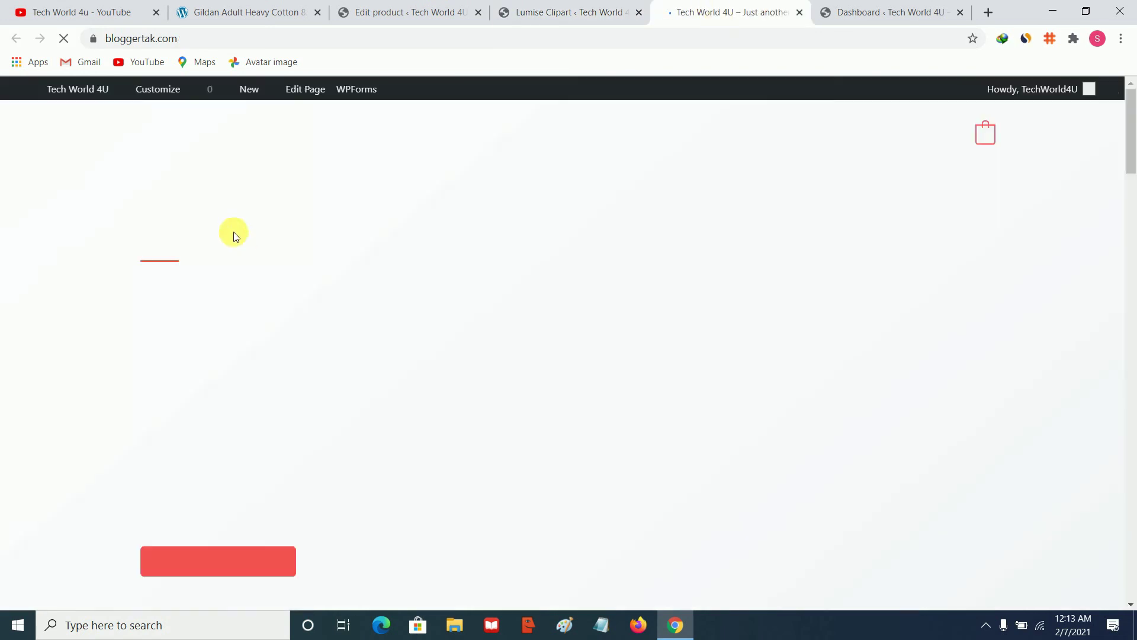